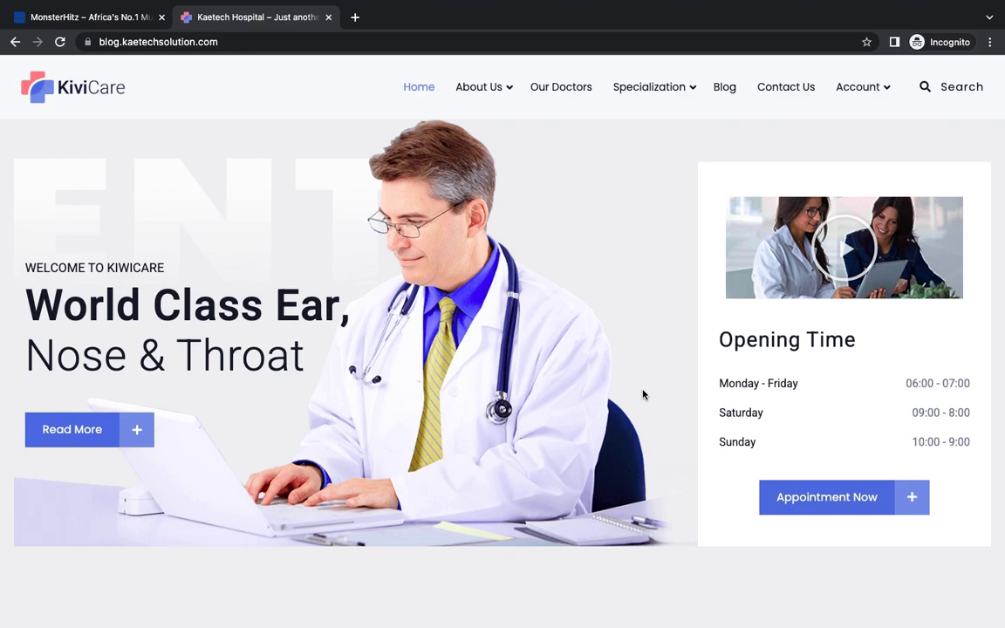
Step: Scroll the home page and back to the top, then show the Specialization submenu from Oncologist to Psychiatrists
{"action": "scroll", "coordinate": [643, 395], "scroll_direction": "down", "scroll_amount": 12}
{"action": "scroll", "coordinate": [643, 394], "scroll_direction": "down", "scroll_amount": 6}
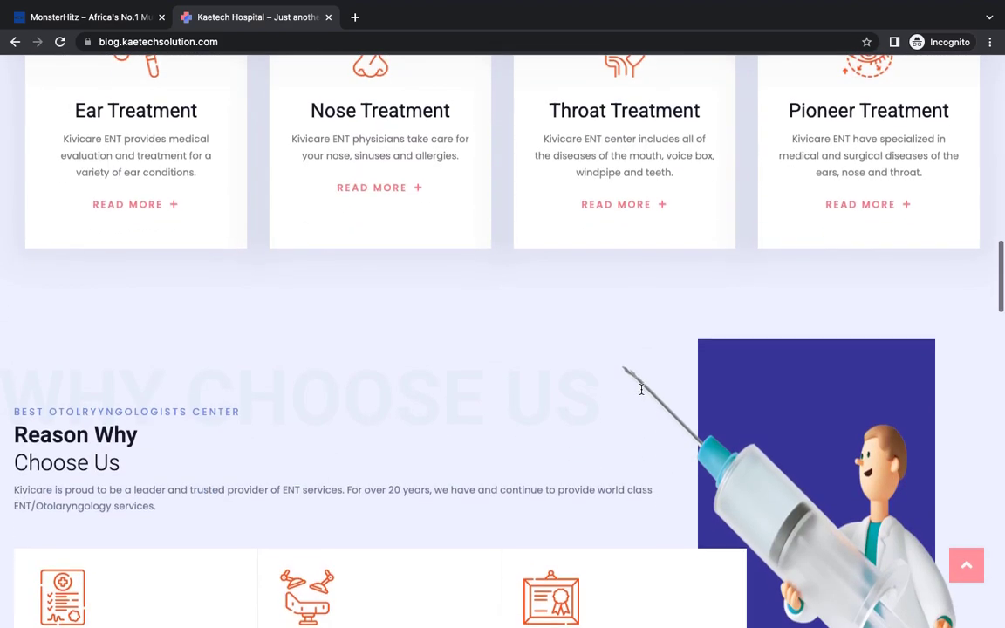
{"action": "scroll", "coordinate": [642, 394], "scroll_direction": "up", "scroll_amount": 10}
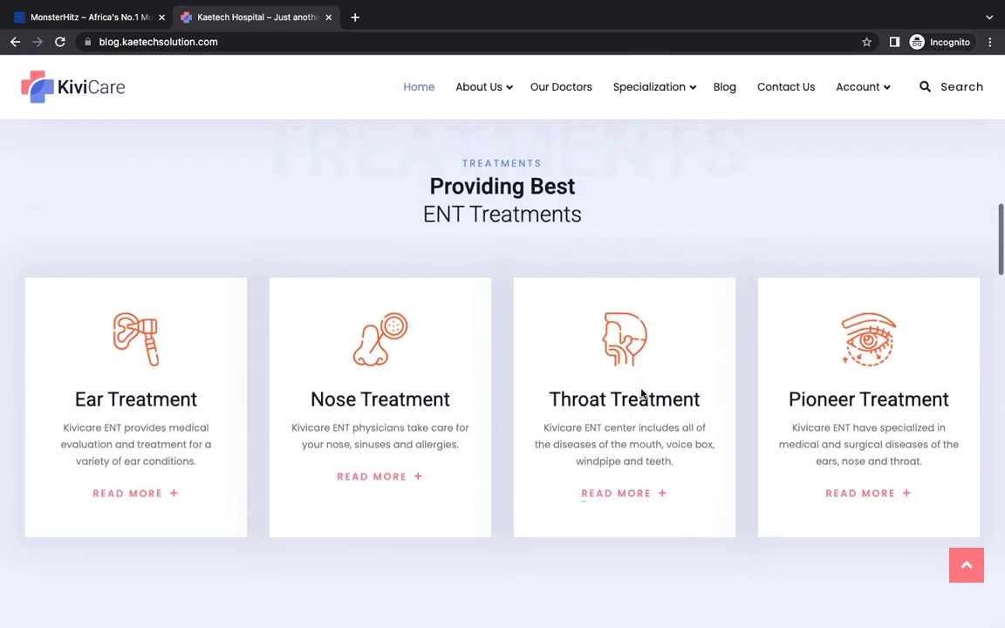
{"action": "scroll", "coordinate": [641, 395], "scroll_direction": "up", "scroll_amount": 5}
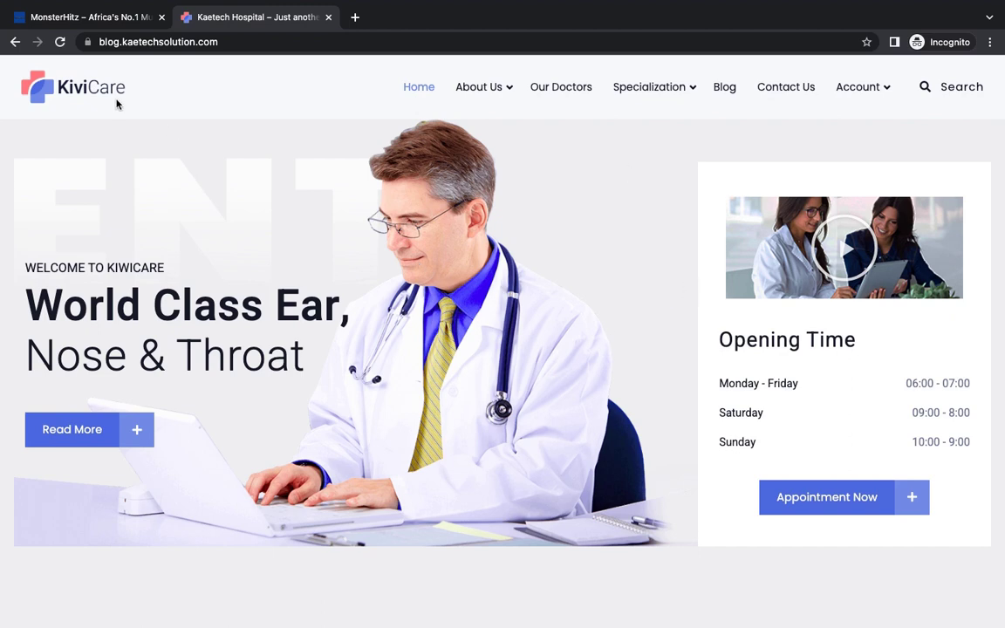
{"action": "mouse_move", "coordinate": [666, 107]}
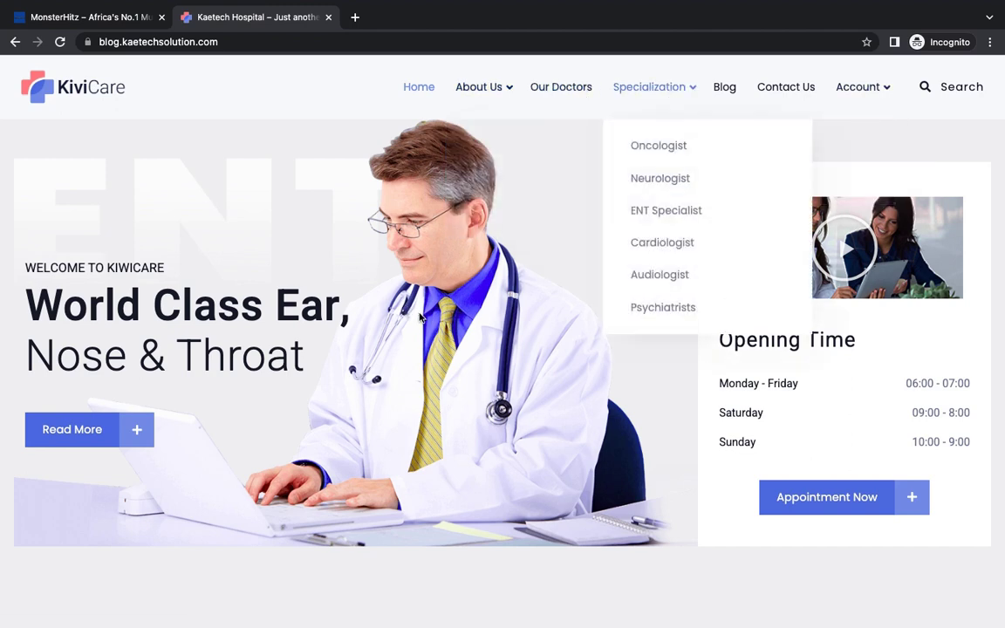
Step: Scroll down past the hero and About KiviCare to the 'Providing Best ENT Treatments' cards
{"action": "scroll", "coordinate": [407, 310], "scroll_direction": "down", "scroll_amount": 2}
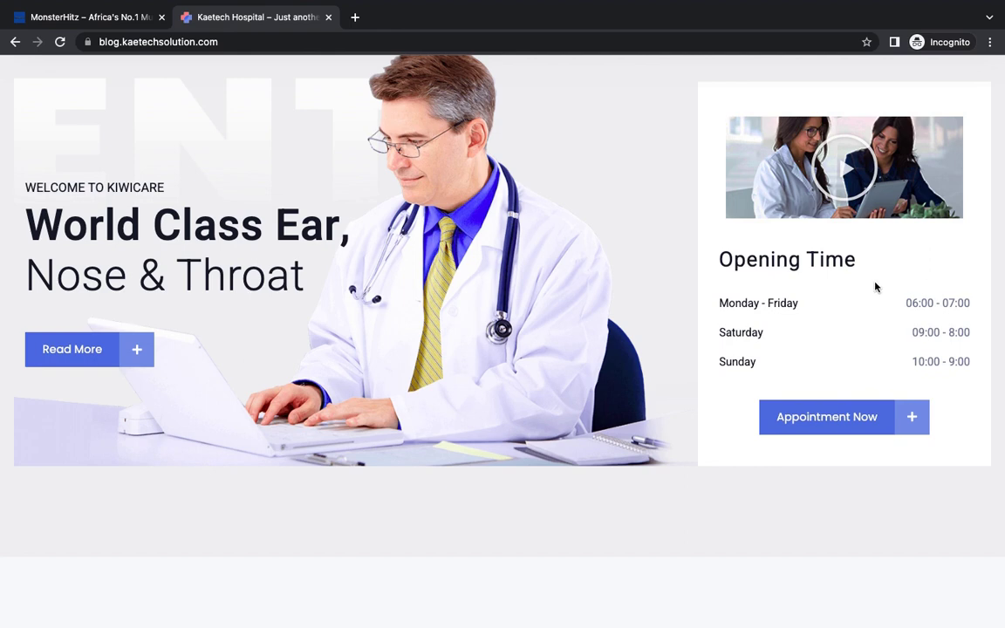
{"action": "scroll", "coordinate": [753, 235], "scroll_direction": "up", "scroll_amount": 2}
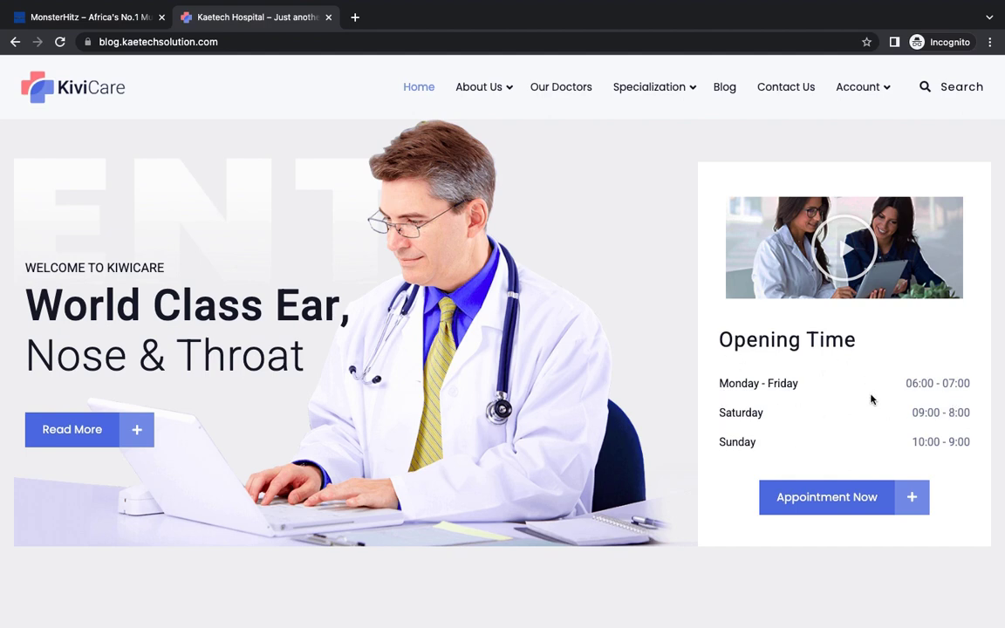
{"action": "scroll", "coordinate": [871, 400], "scroll_direction": "down", "scroll_amount": 2}
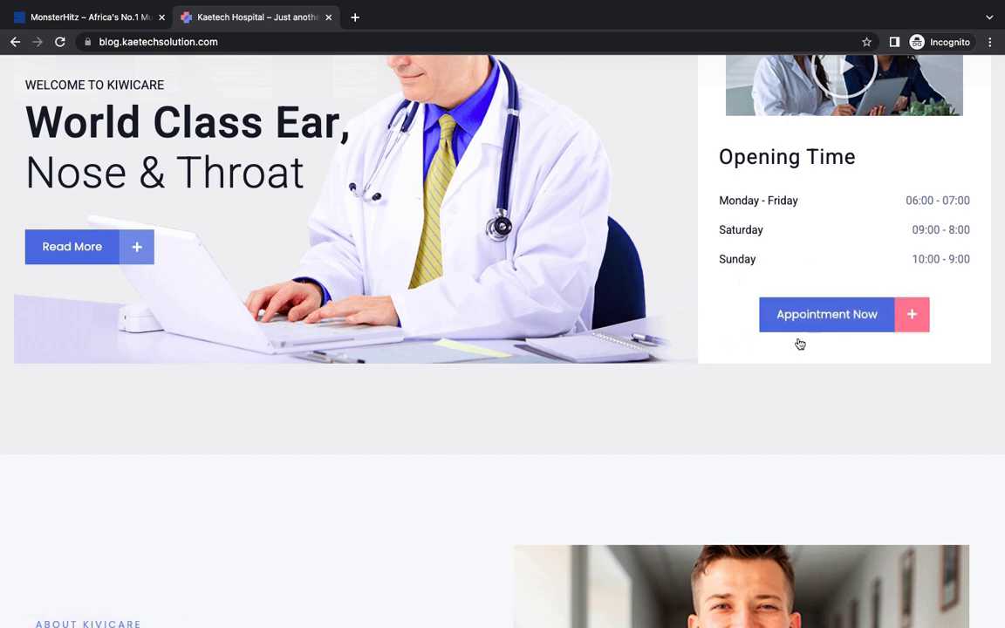
{"action": "scroll", "coordinate": [702, 380], "scroll_direction": "down", "scroll_amount": 5}
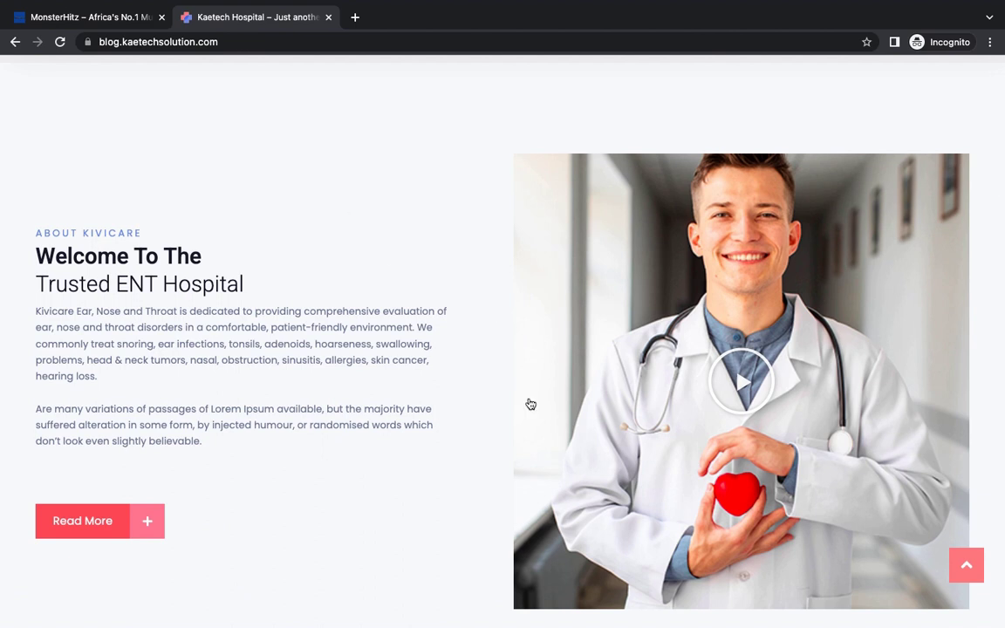
{"action": "scroll", "coordinate": [530, 404], "scroll_direction": "down", "scroll_amount": 1}
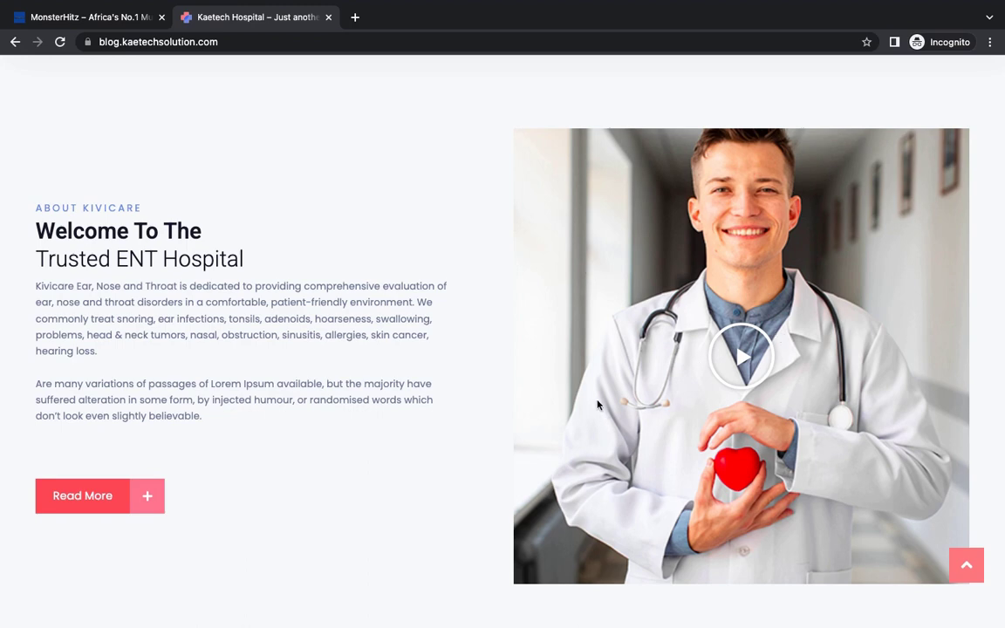
{"action": "scroll", "coordinate": [447, 429], "scroll_direction": "down", "scroll_amount": 2}
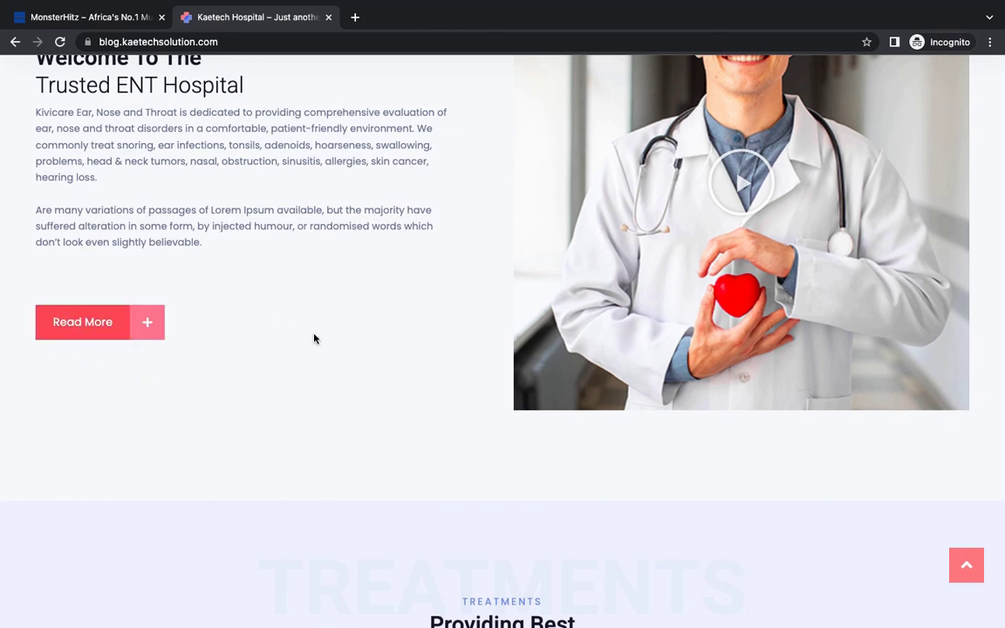
{"action": "scroll", "coordinate": [314, 338], "scroll_direction": "down", "scroll_amount": 7}
{"action": "scroll", "coordinate": [312, 334], "scroll_direction": "up", "scroll_amount": 2}
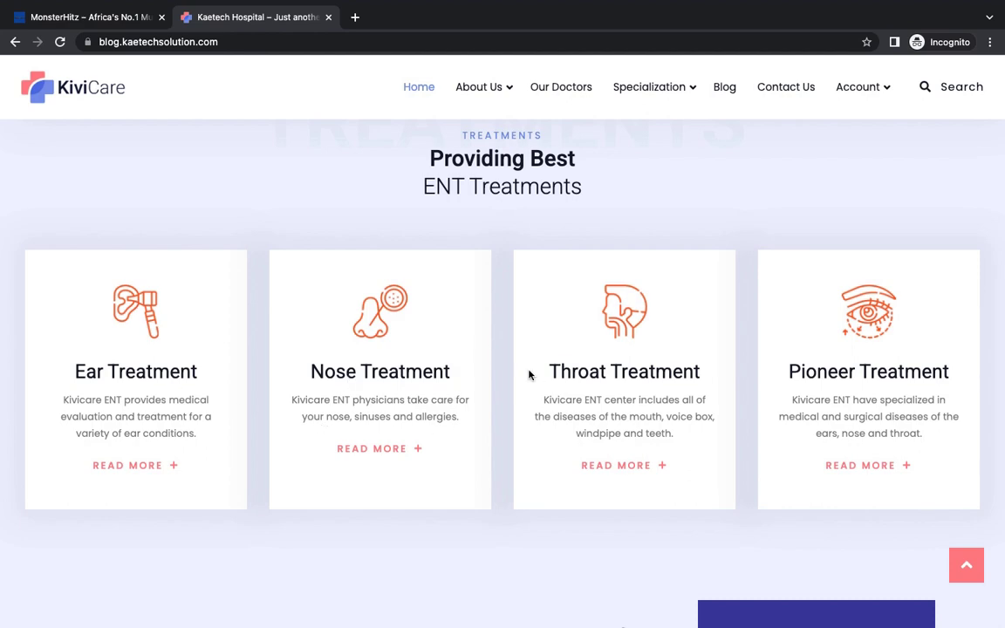
{"action": "scroll", "coordinate": [517, 458], "scroll_direction": "down", "scroll_amount": 5}
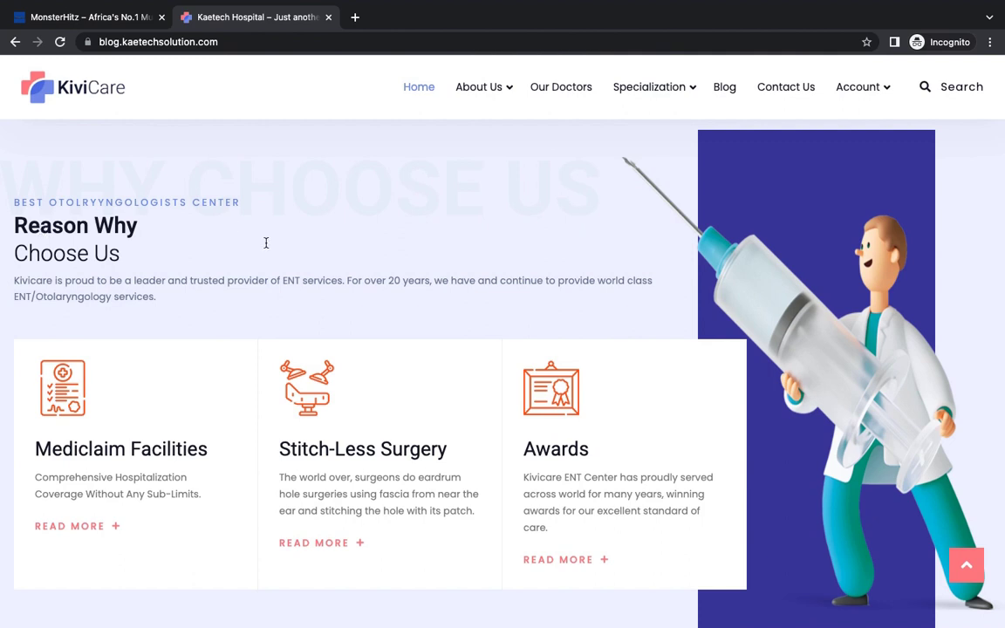
{"action": "scroll", "coordinate": [397, 314], "scroll_direction": "down", "scroll_amount": 1}
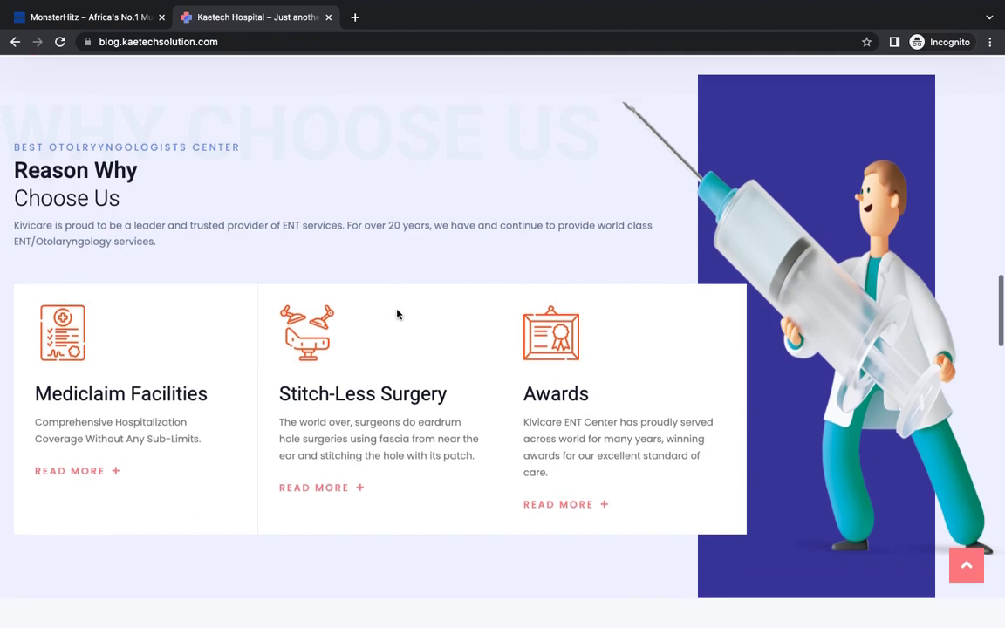
{"action": "scroll", "coordinate": [458, 420], "scroll_direction": "down", "scroll_amount": 5}
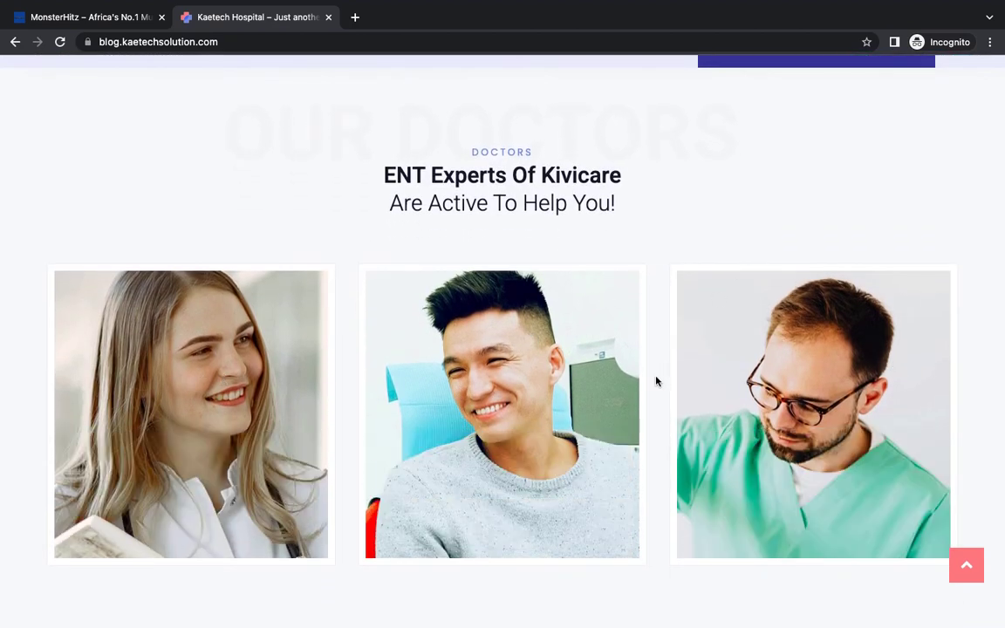
{"action": "scroll", "coordinate": [657, 382], "scroll_direction": "down", "scroll_amount": 5}
{"action": "scroll", "coordinate": [657, 381], "scroll_direction": "down", "scroll_amount": 2}
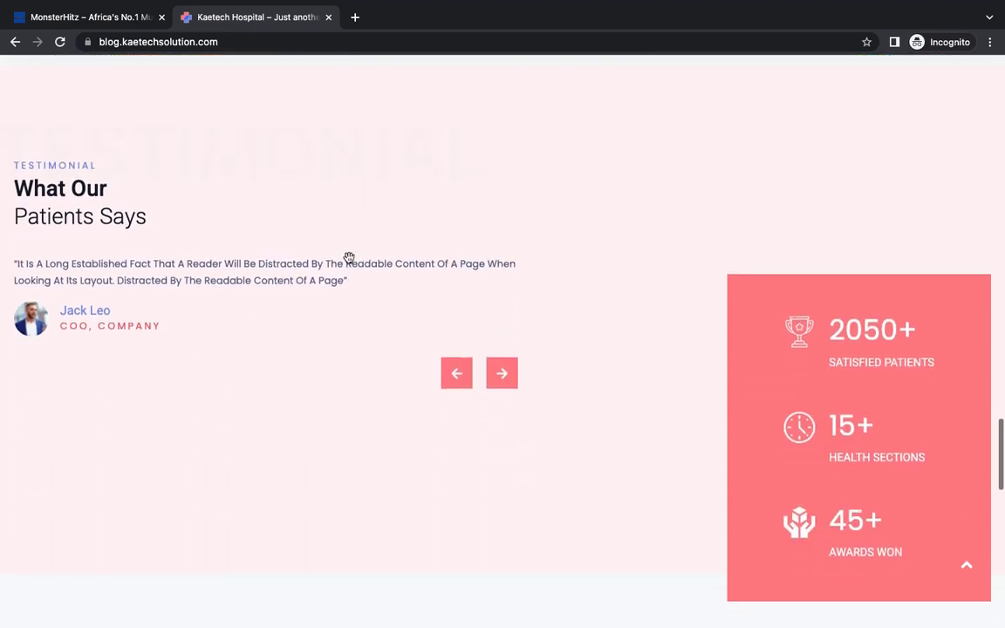
{"action": "left_click_drag", "start_coordinate": [349, 218], "coordinate": [581, 265]}
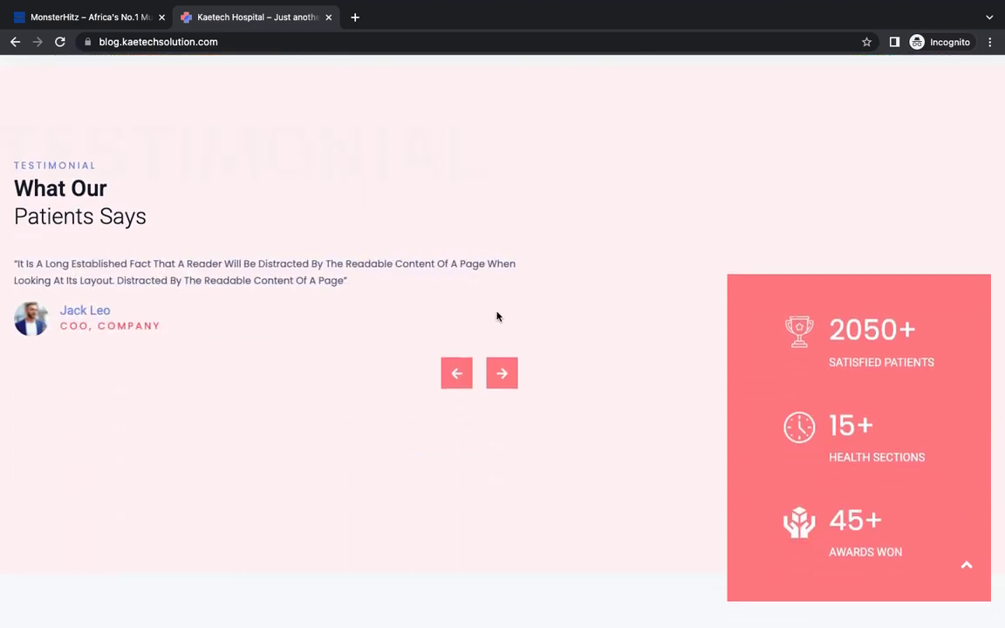
{"action": "scroll", "coordinate": [646, 446], "scroll_direction": "down", "scroll_amount": 1}
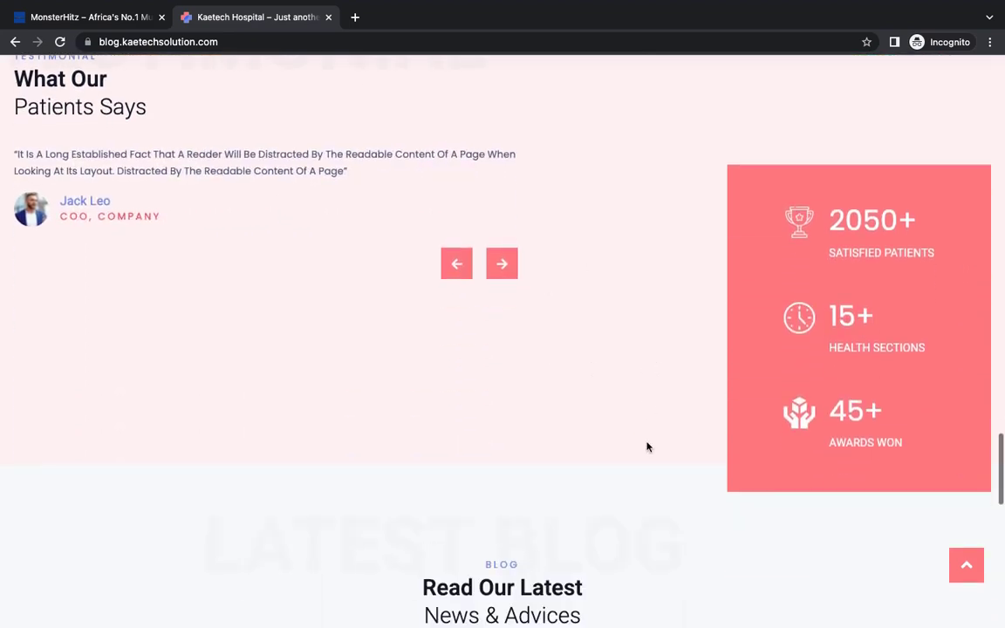
{"action": "scroll", "coordinate": [617, 412], "scroll_direction": "down", "scroll_amount": 3}
{"action": "scroll", "coordinate": [617, 413], "scroll_direction": "down", "scroll_amount": 3}
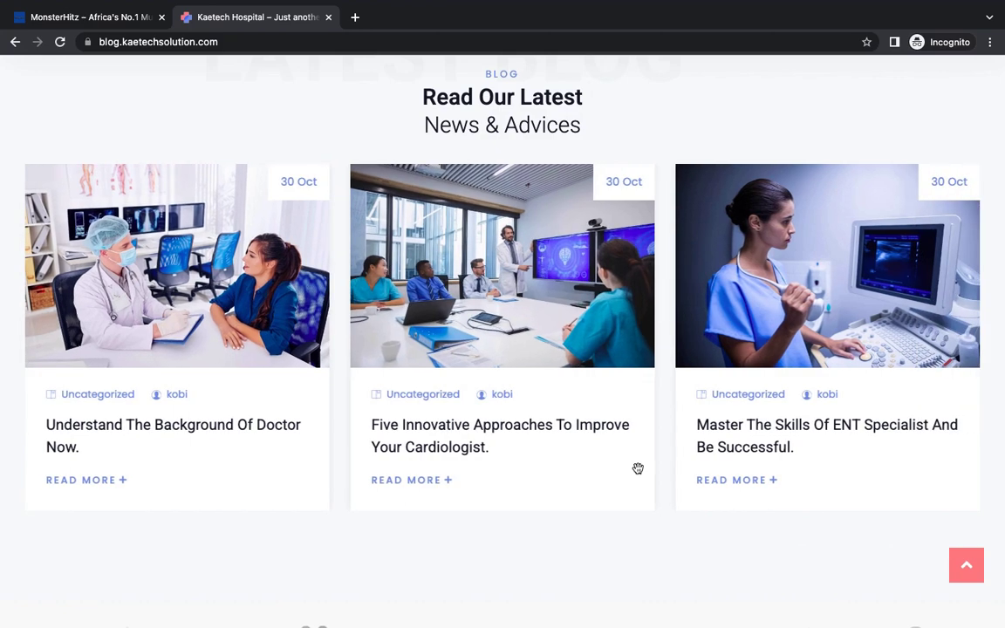
{"action": "scroll", "coordinate": [637, 470], "scroll_direction": "down", "scroll_amount": 5}
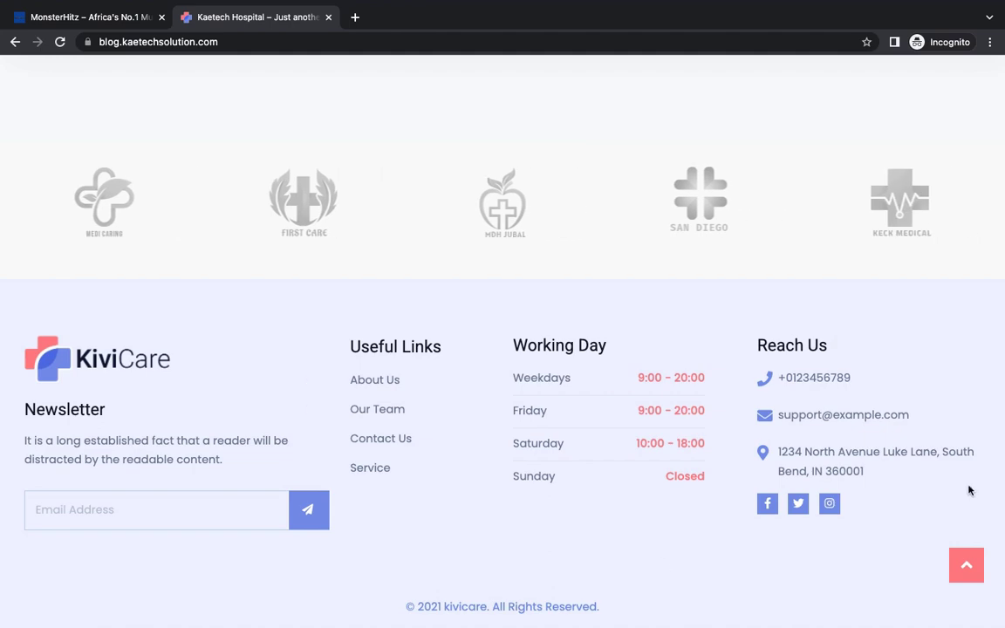
{"action": "scroll", "coordinate": [692, 515], "scroll_direction": "up", "scroll_amount": 20}
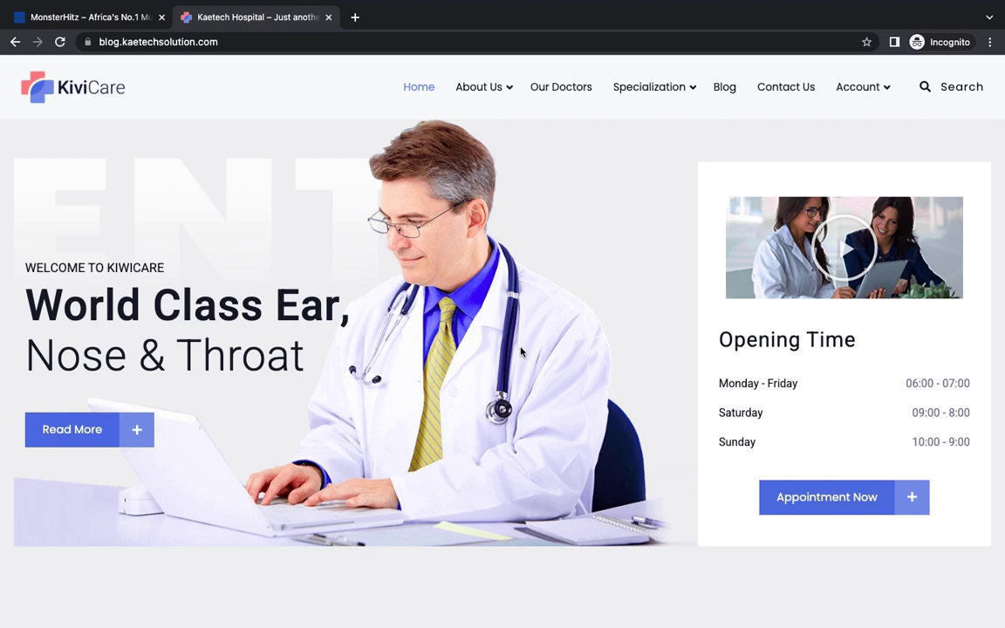
Step: Open Chrome DevTools on the KiviCare home page and scroll through the page
{"action": "right_click", "coordinate": [505, 277]}
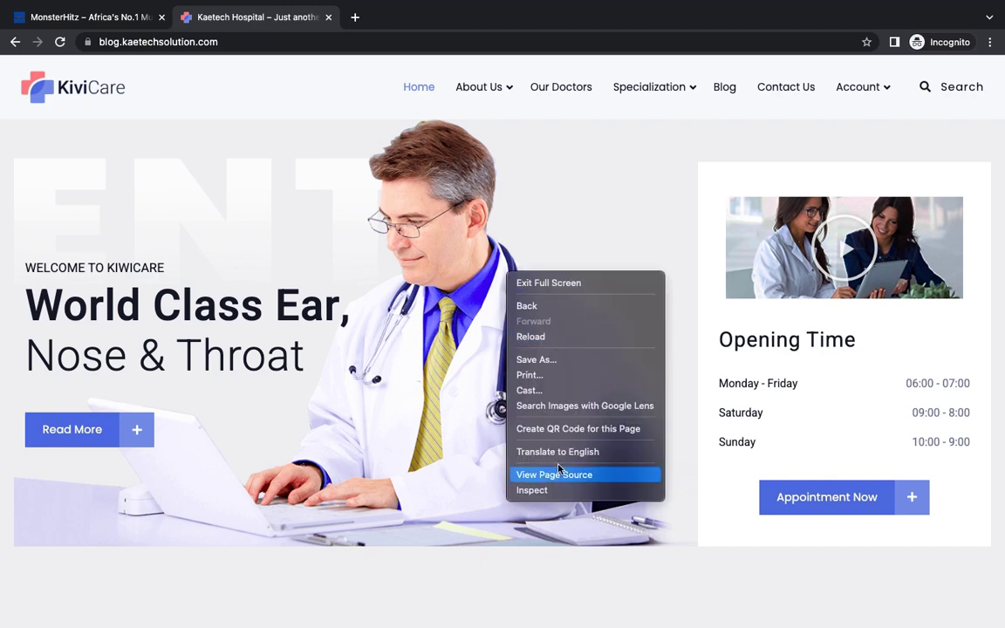
{"action": "left_click", "coordinate": [541, 491]}
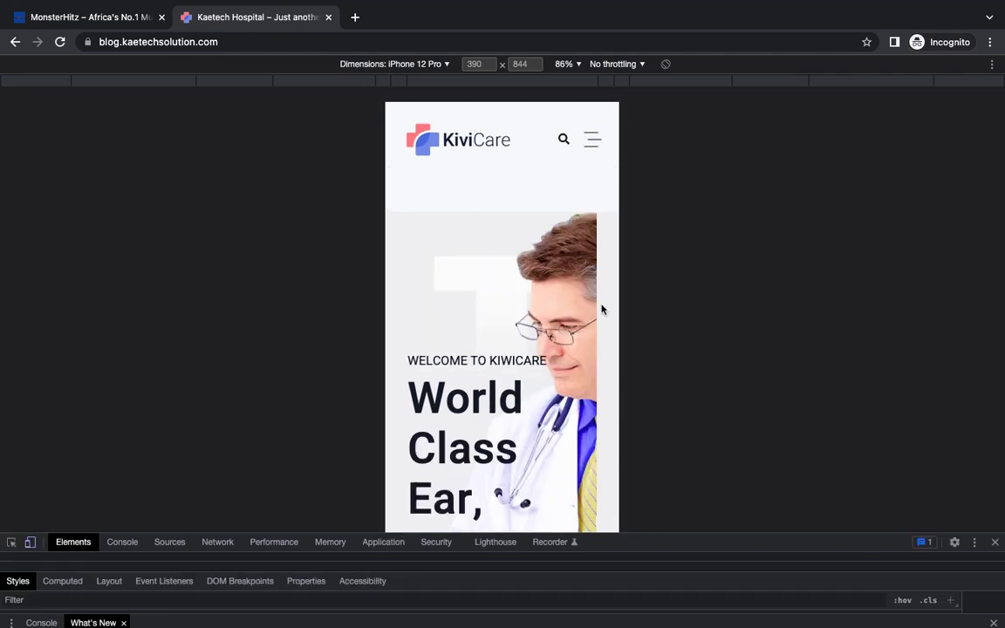
{"action": "scroll", "coordinate": [575, 375], "scroll_direction": "down", "scroll_amount": 5}
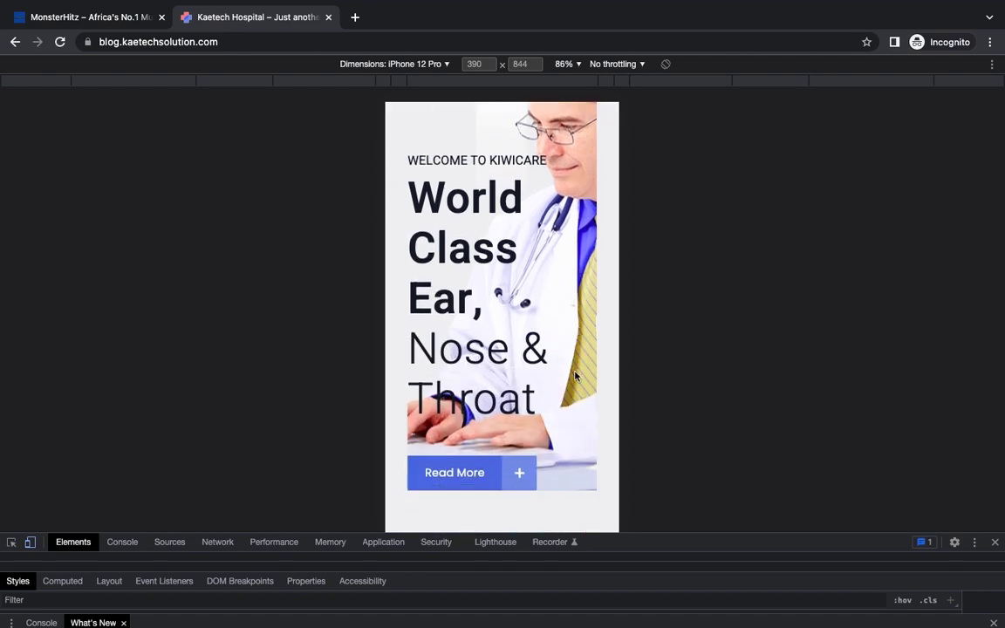
{"action": "scroll", "coordinate": [575, 372], "scroll_direction": "up", "scroll_amount": 5}
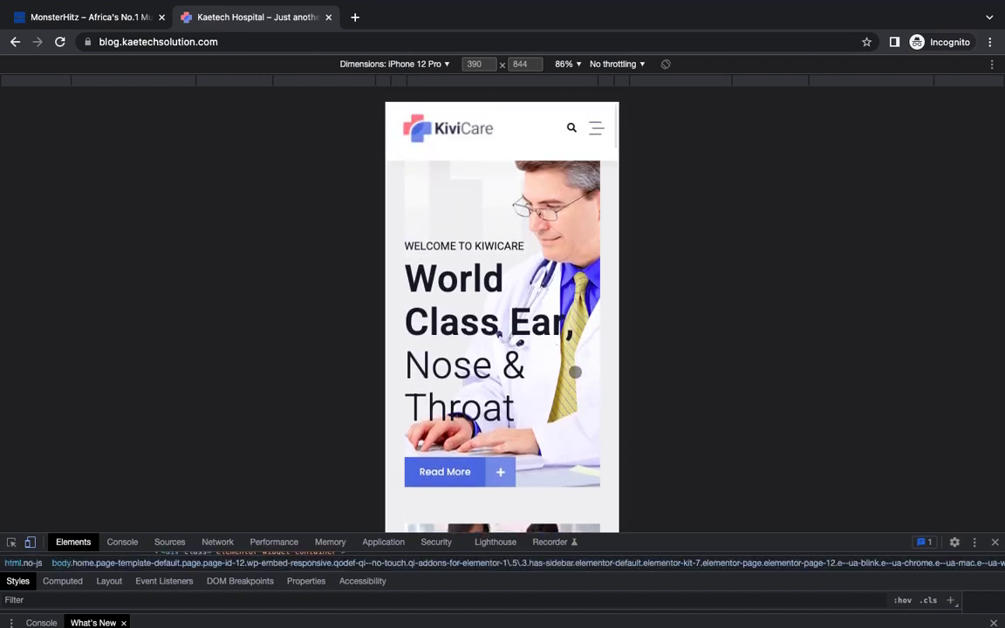
{"action": "scroll", "coordinate": [576, 373], "scroll_direction": "down", "scroll_amount": 8}
{"action": "scroll", "coordinate": [575, 372], "scroll_direction": "down", "scroll_amount": 10}
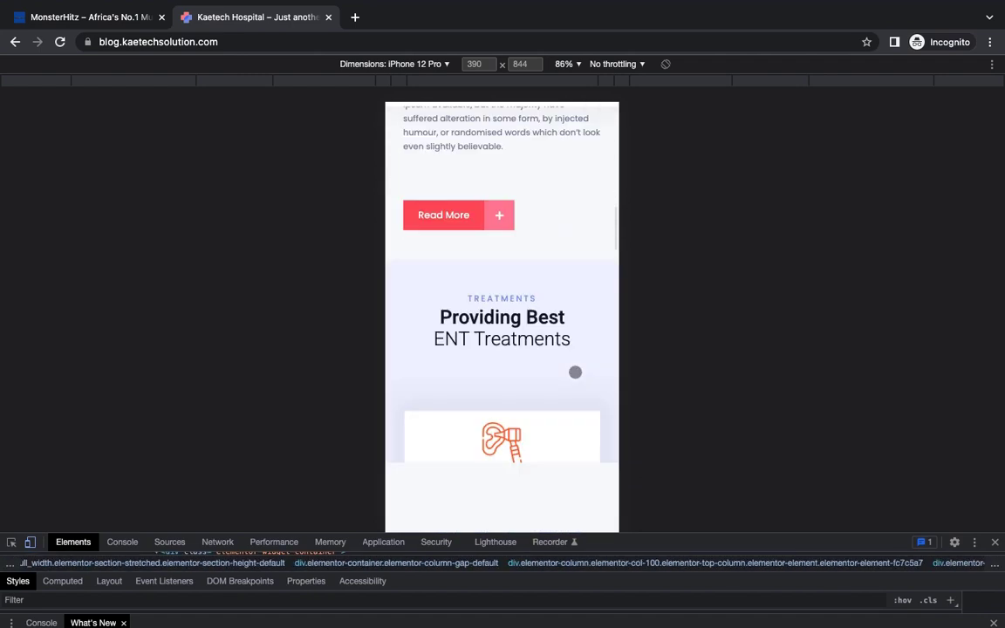
{"action": "scroll", "coordinate": [575, 373], "scroll_direction": "down", "scroll_amount": 3}
{"action": "scroll", "coordinate": [574, 373], "scroll_direction": "up", "scroll_amount": 15}
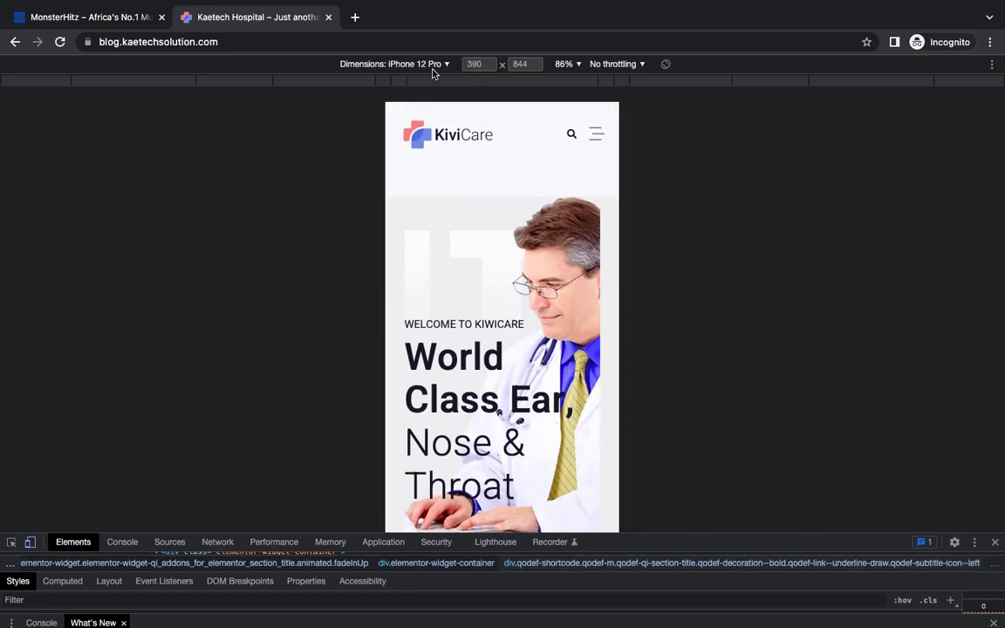
Step: Preview the site as an iPad Air, scroll it, then close DevTools and the device preview
{"action": "left_click", "coordinate": [432, 70]}
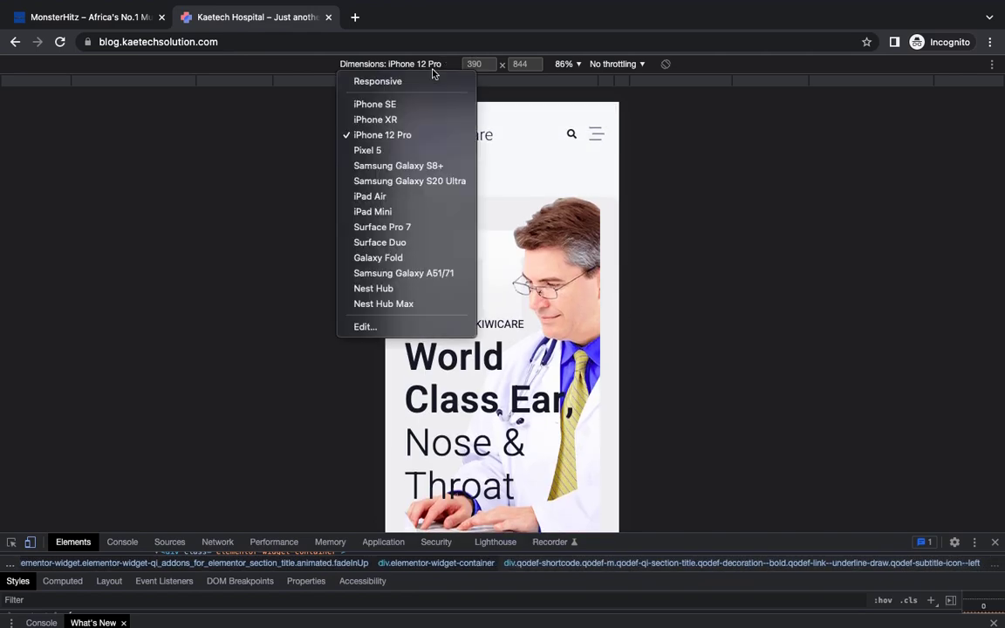
{"action": "left_click", "coordinate": [382, 199]}
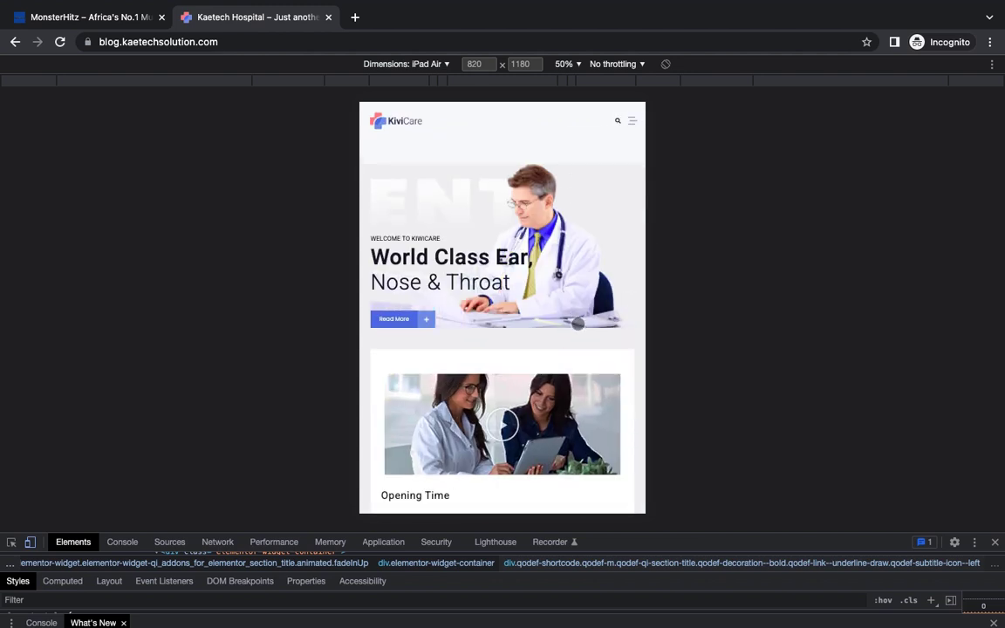
{"action": "scroll", "coordinate": [578, 324], "scroll_direction": "down", "scroll_amount": 10}
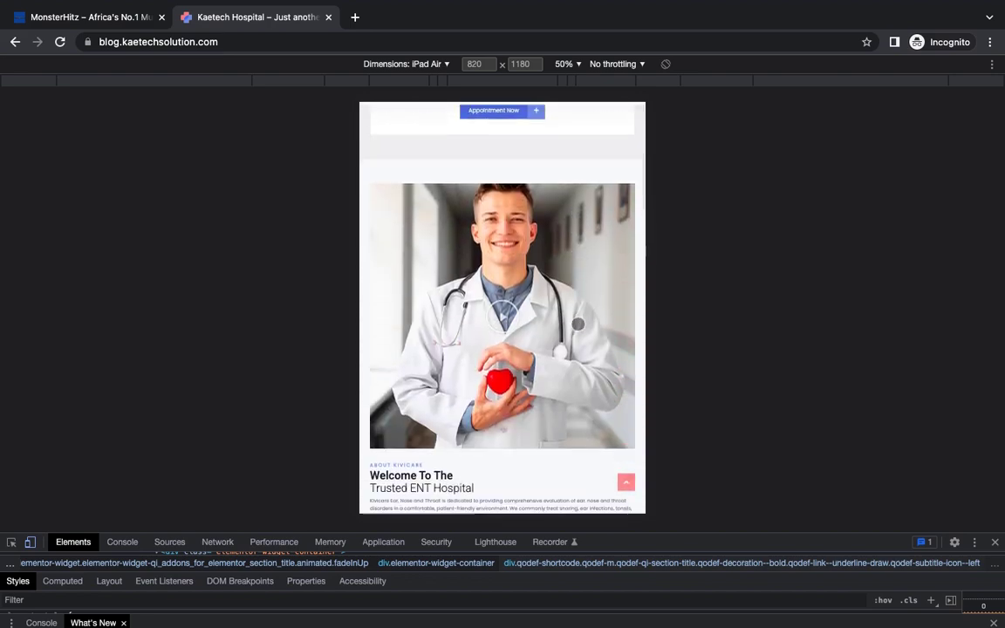
{"action": "scroll", "coordinate": [578, 323], "scroll_direction": "down", "scroll_amount": 10}
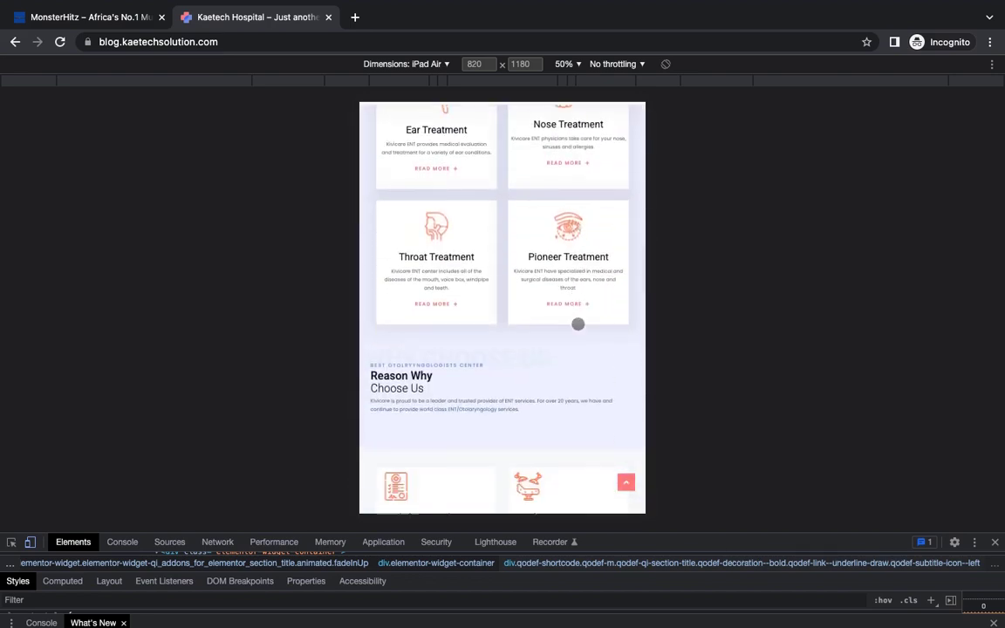
{"action": "scroll", "coordinate": [577, 323], "scroll_direction": "up", "scroll_amount": 9}
{"action": "scroll", "coordinate": [578, 323], "scroll_direction": "up", "scroll_amount": 10}
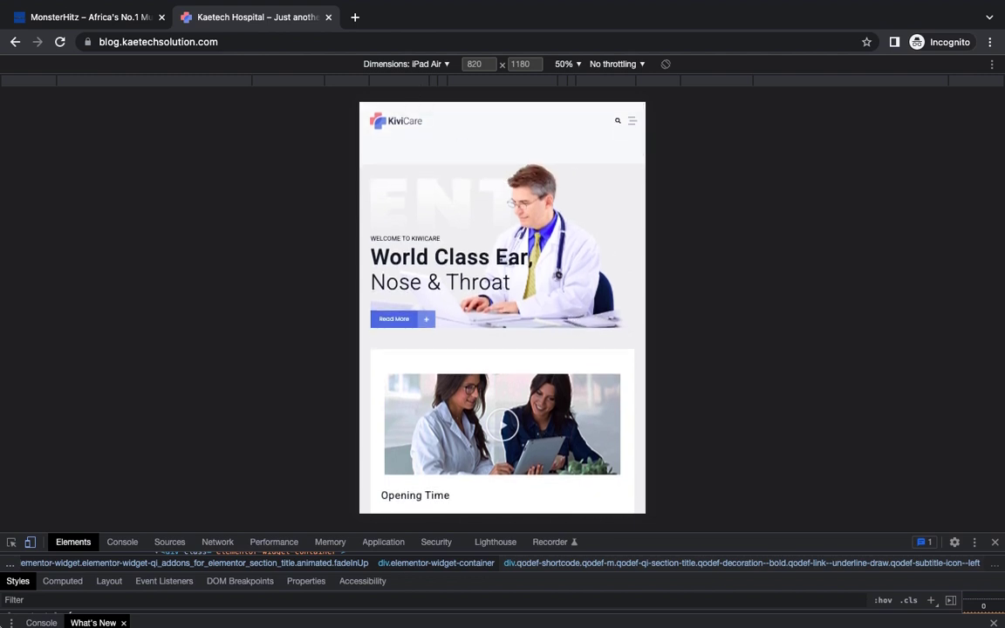
{"action": "left_click", "coordinate": [995, 541]}
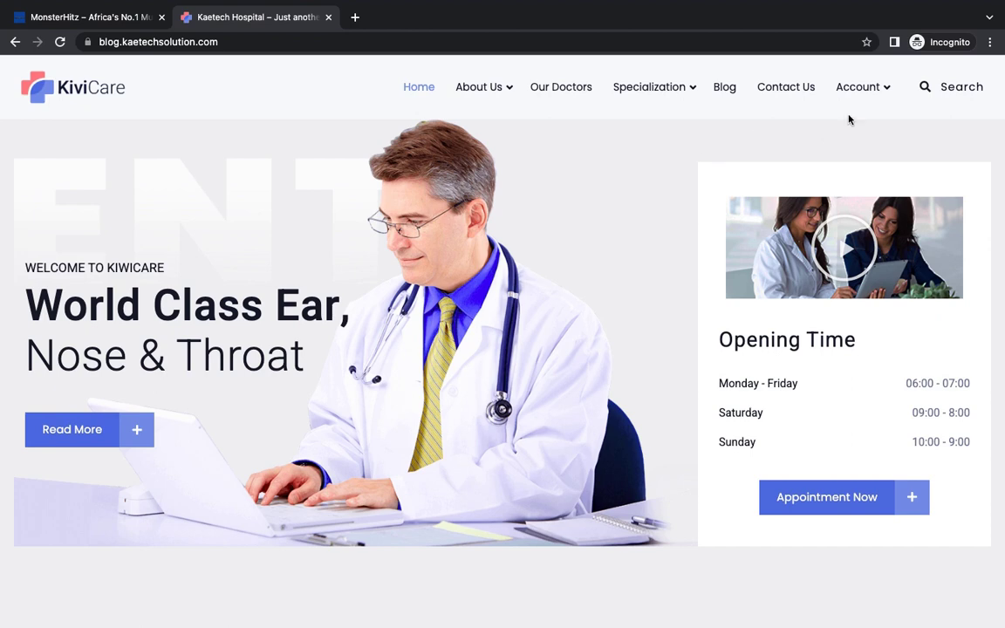
Step: Show the header Account menu with its Staff Login and Patient Login options
{"action": "mouse_move", "coordinate": [870, 89]}
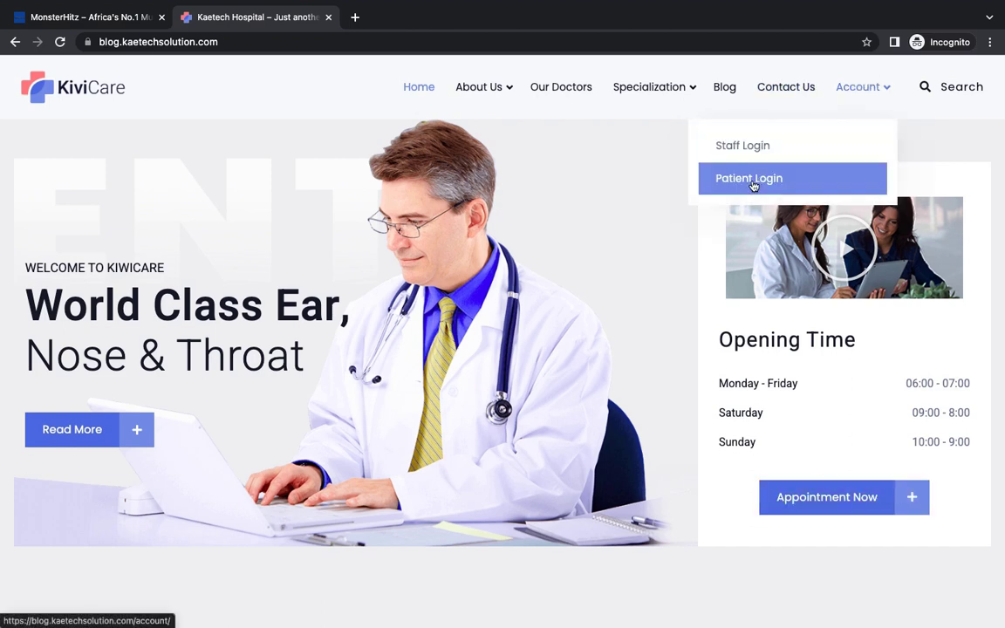
Step: Go to the Patient Login page and switch between the Register and Login forms
{"action": "left_click", "coordinate": [733, 179]}
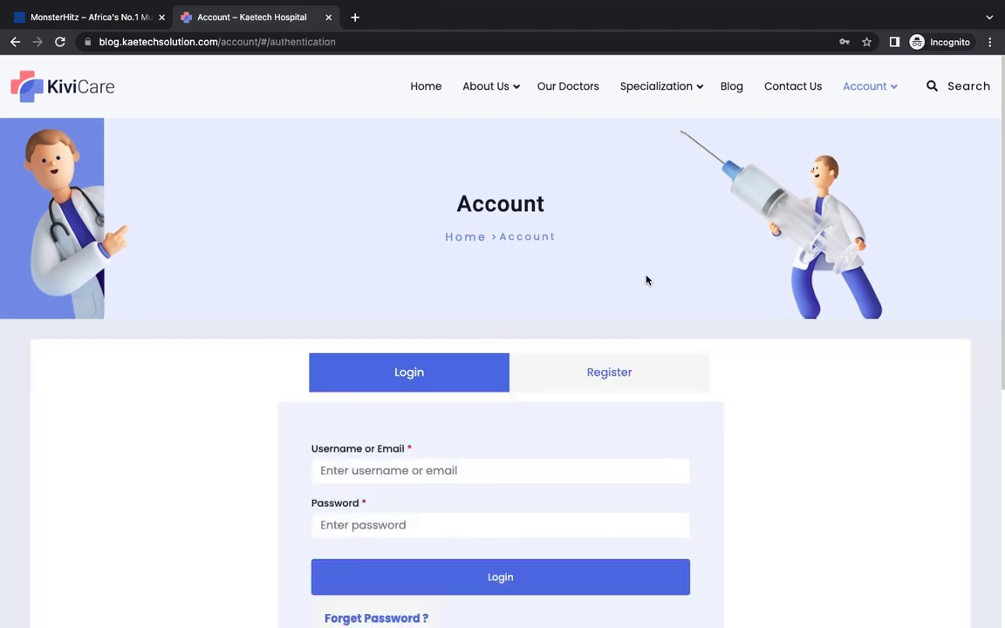
{"action": "scroll", "coordinate": [729, 374], "scroll_direction": "down", "scroll_amount": 3}
{"action": "scroll", "coordinate": [729, 375], "scroll_direction": "up", "scroll_amount": 1}
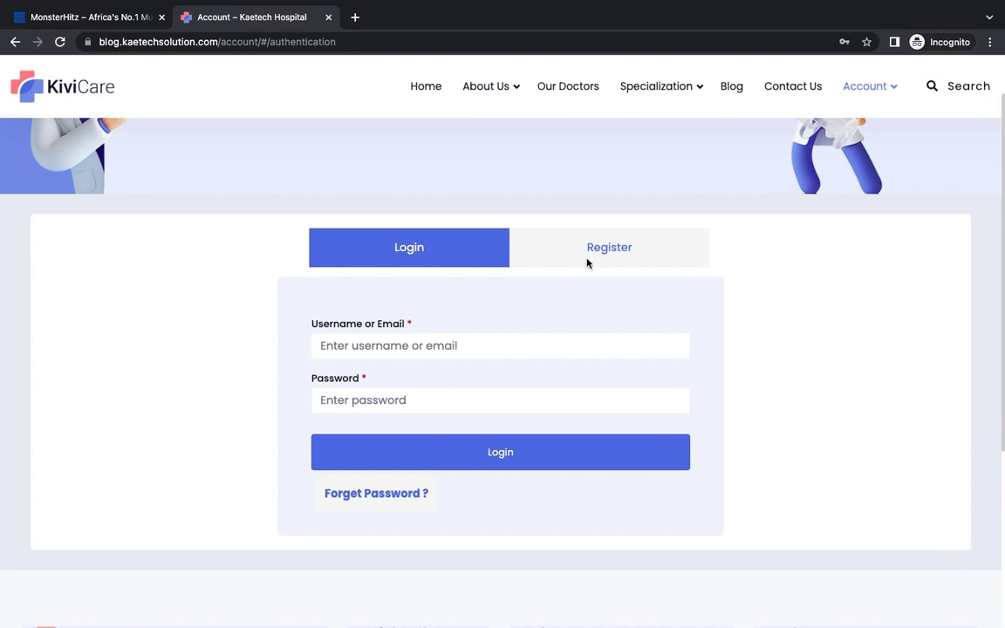
{"action": "left_click", "coordinate": [623, 258]}
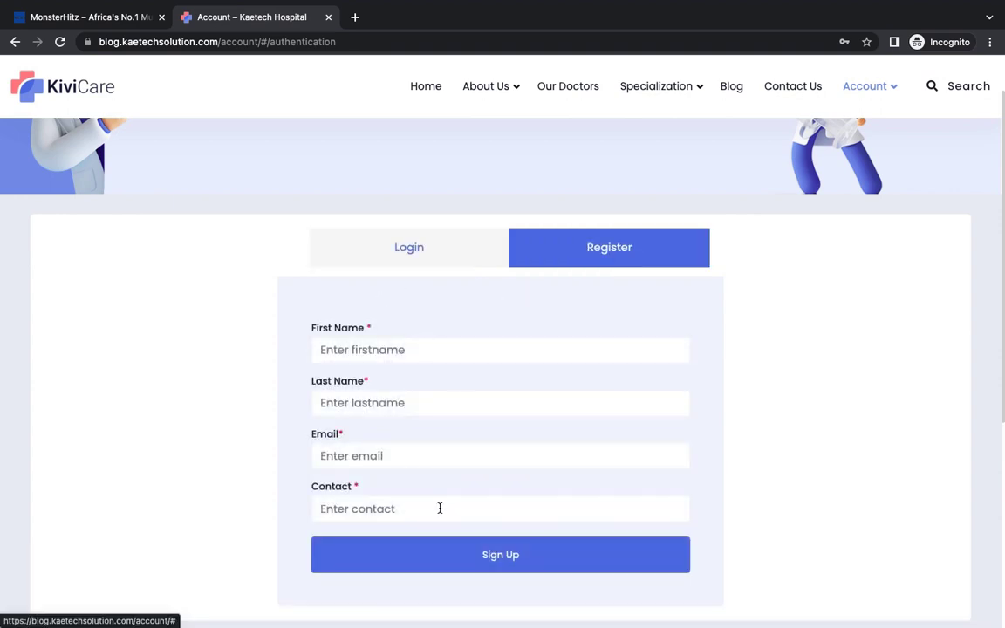
{"action": "left_click", "coordinate": [440, 249]}
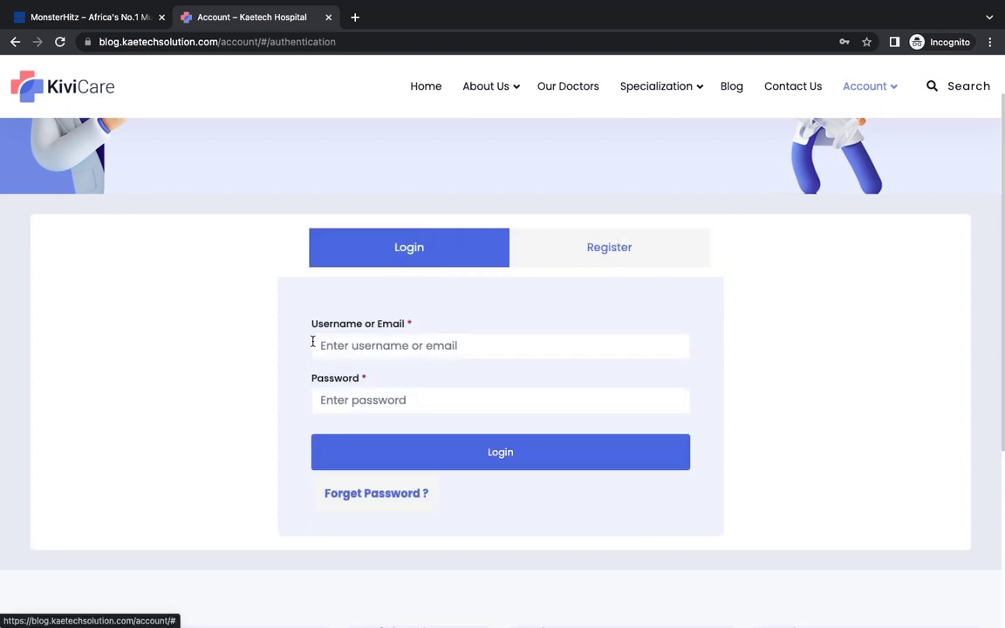
Step: Enter the patient's e-mail as username and the account password, then log in
{"action": "left_click", "coordinate": [385, 346]}
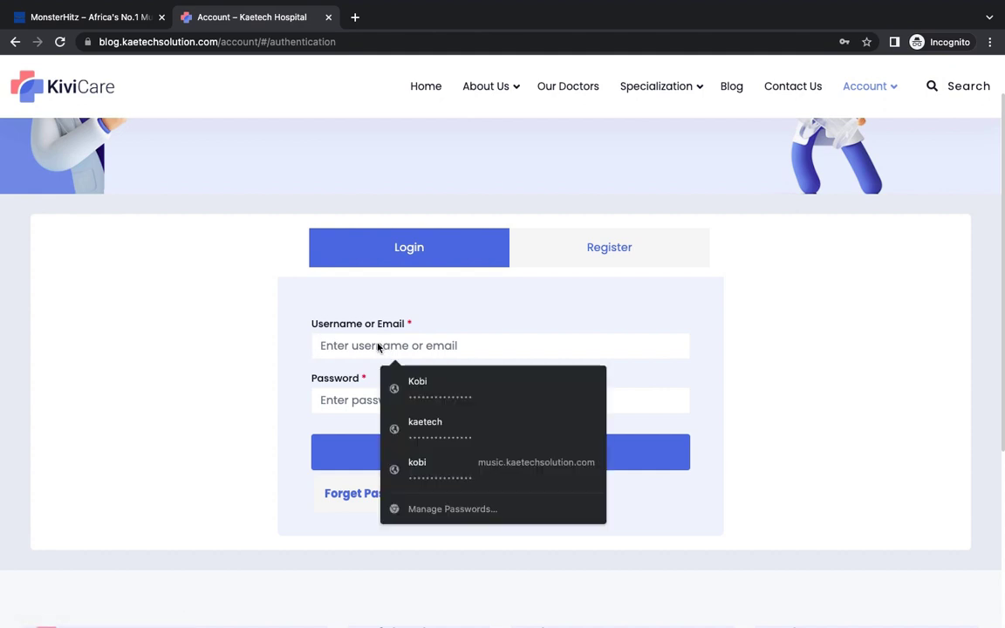
{"action": "left_click", "coordinate": [530, 307]}
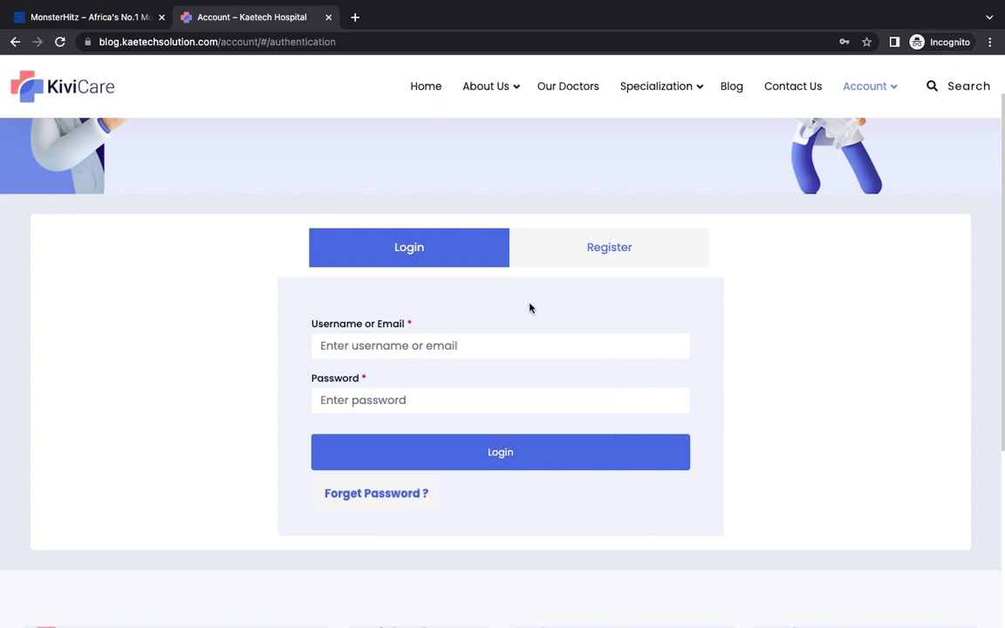
{"action": "left_click", "coordinate": [455, 345]}
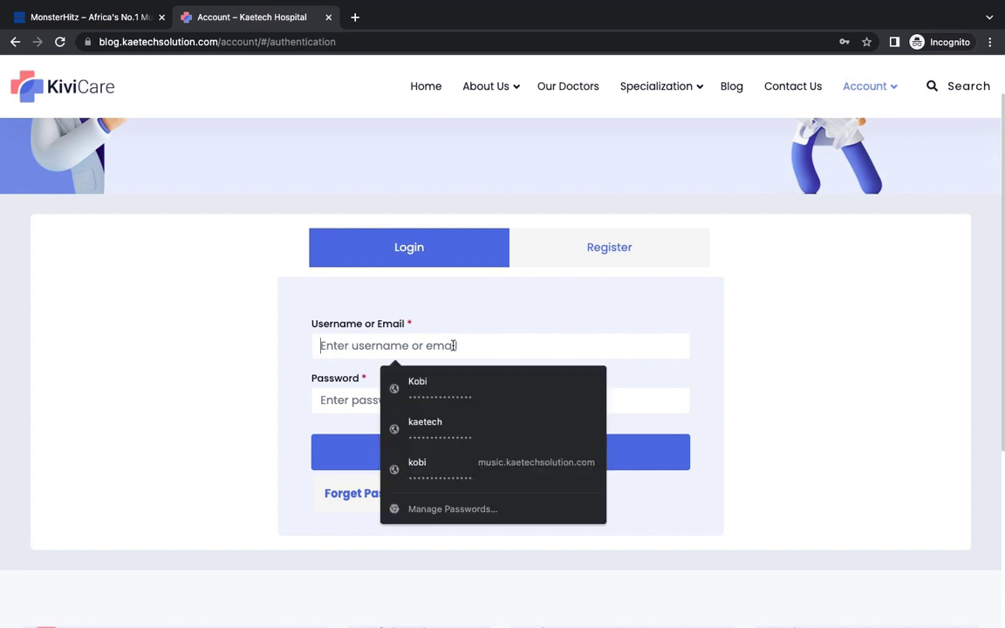
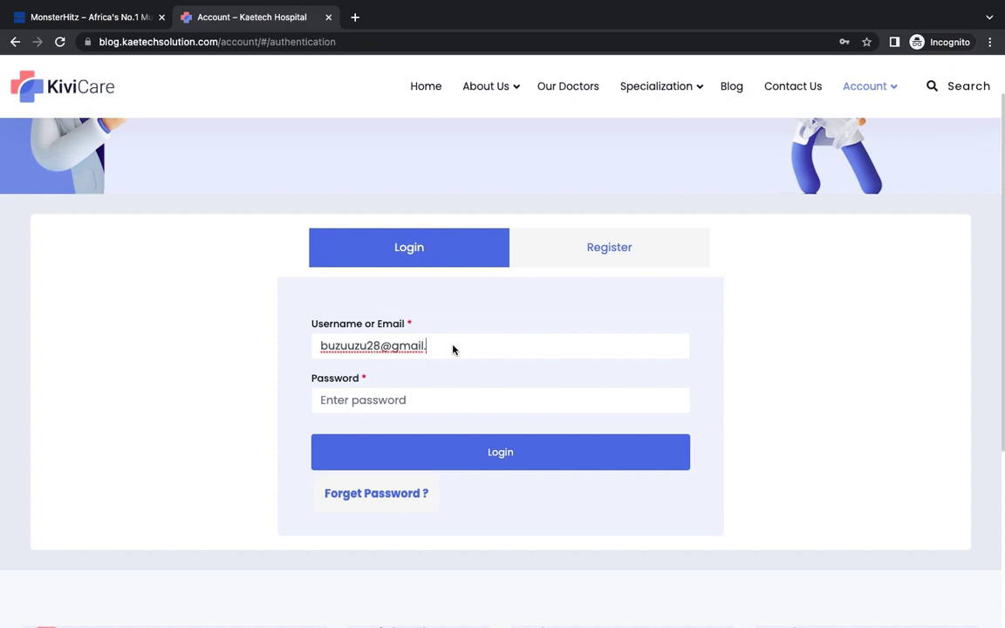
{"action": "left_click", "coordinate": [432, 401]}
{"action": "key", "text": "ctrl+v"}
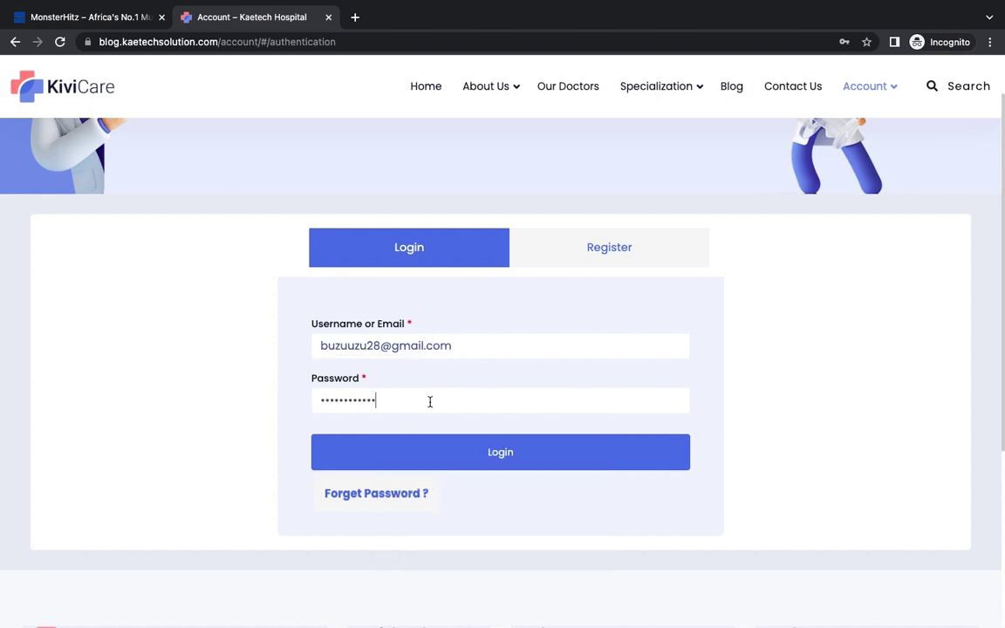
{"action": "left_click", "coordinate": [440, 454]}
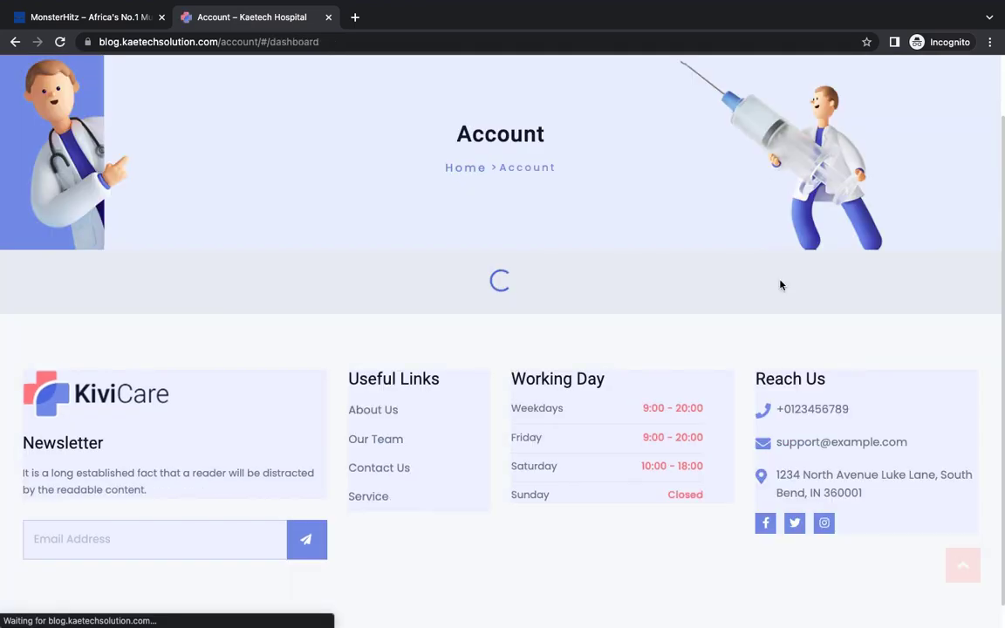
Step: Scroll the patient dashboard showing 2 total visits, 2 upcoming and 1 doctor, then go to Encounters
{"action": "scroll", "coordinate": [918, 375], "scroll_direction": "down", "scroll_amount": 3}
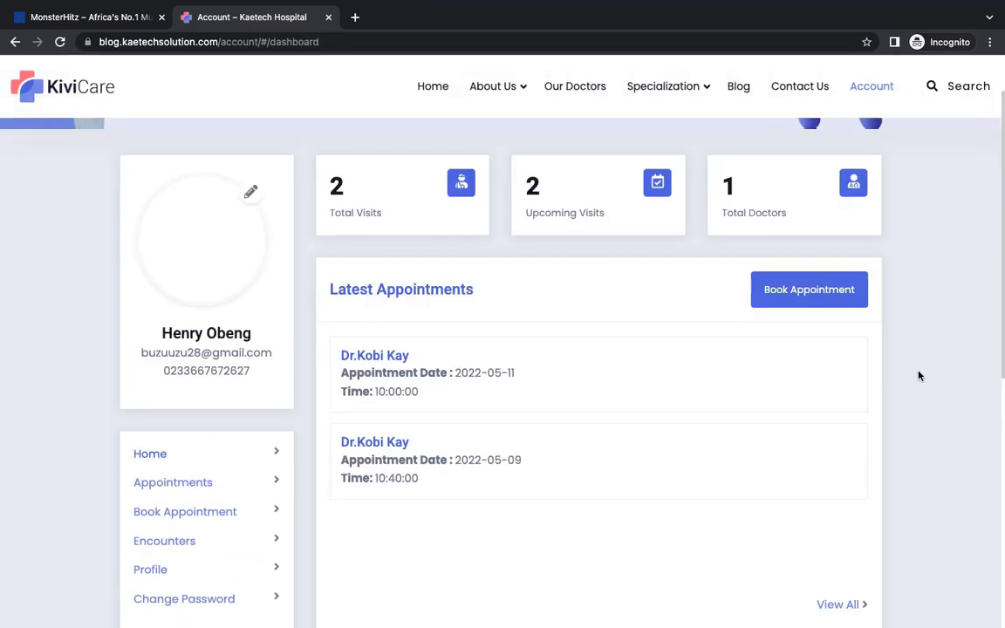
{"action": "scroll", "coordinate": [918, 375], "scroll_direction": "up", "scroll_amount": 5}
{"action": "scroll", "coordinate": [918, 375], "scroll_direction": "down", "scroll_amount": 3}
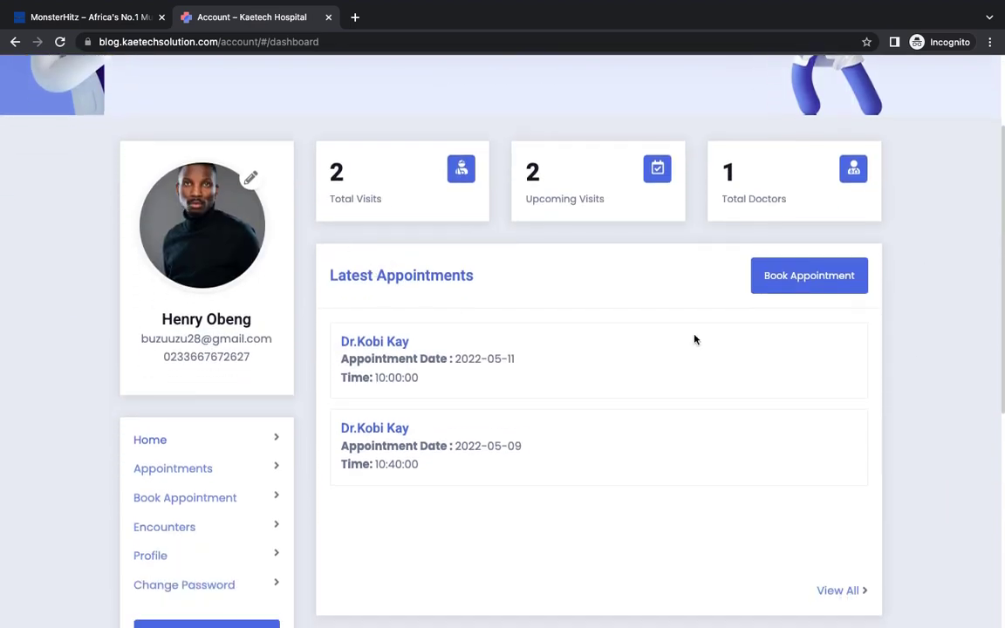
{"action": "scroll", "coordinate": [915, 386], "scroll_direction": "up", "scroll_amount": 3}
{"action": "scroll", "coordinate": [914, 387], "scroll_direction": "down", "scroll_amount": 4}
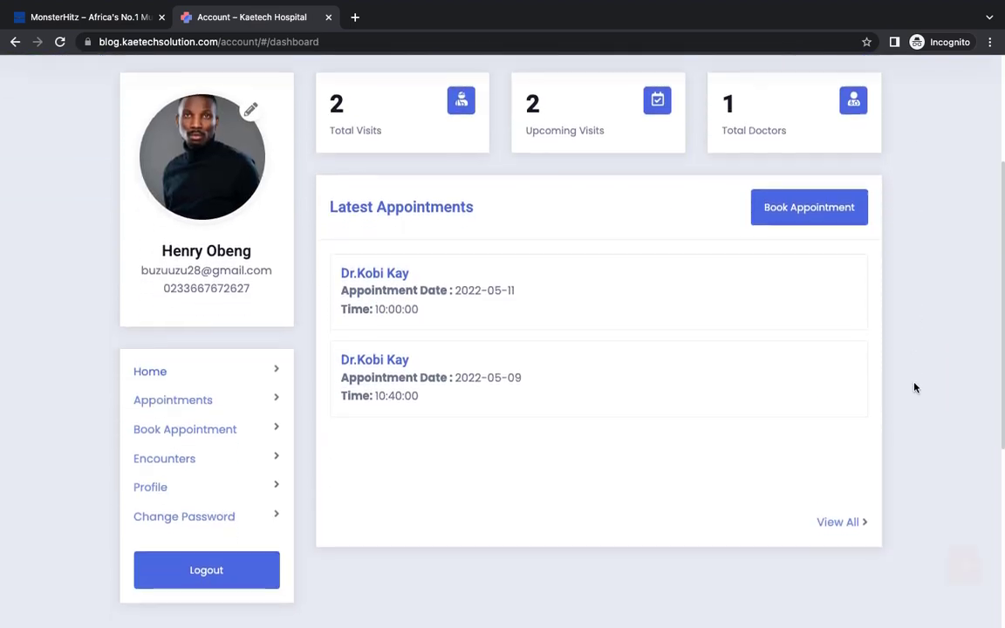
{"action": "scroll", "coordinate": [914, 387], "scroll_direction": "up", "scroll_amount": 1}
{"action": "scroll", "coordinate": [914, 387], "scroll_direction": "up", "scroll_amount": 3}
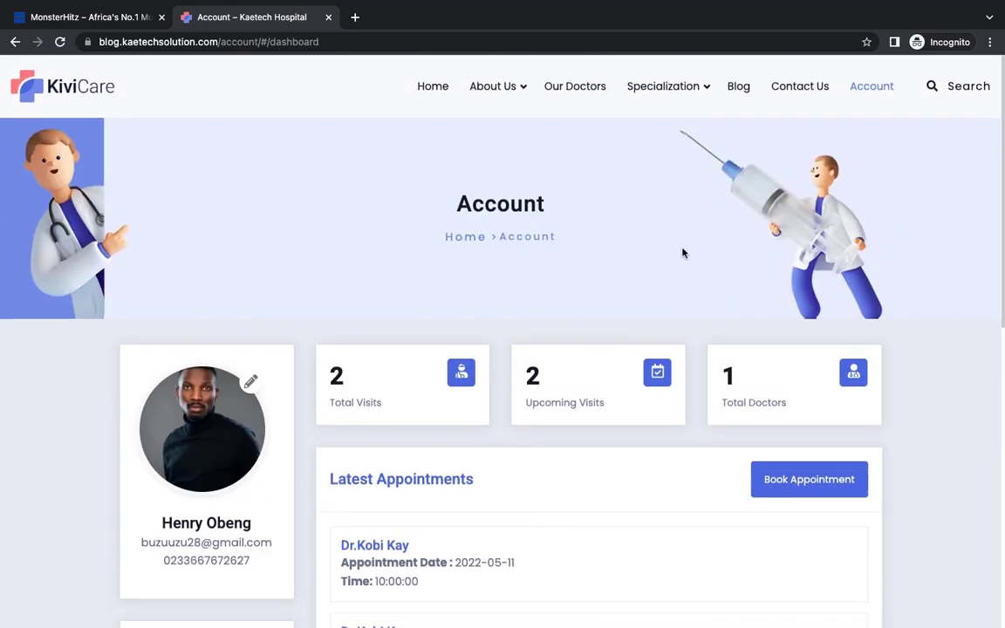
{"action": "scroll", "coordinate": [916, 459], "scroll_direction": "down", "scroll_amount": 3}
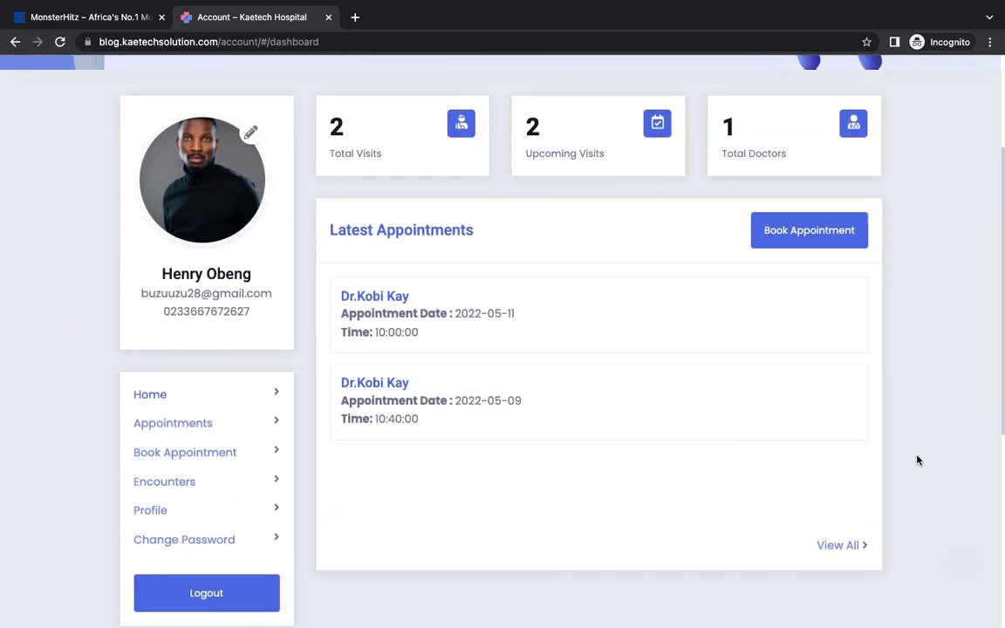
{"action": "scroll", "coordinate": [917, 460], "scroll_direction": "up", "scroll_amount": 3}
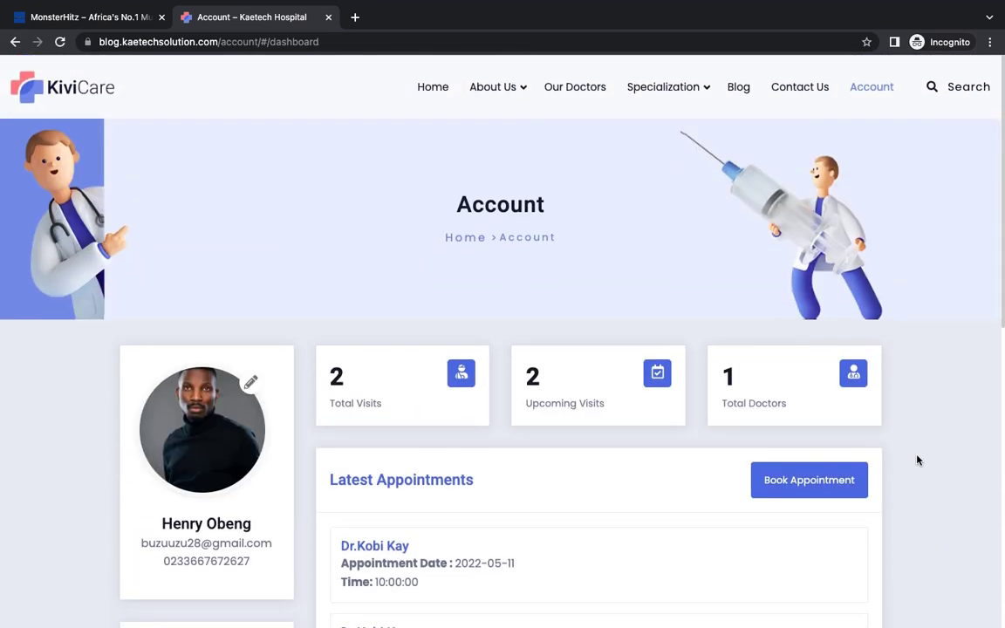
{"action": "scroll", "coordinate": [917, 460], "scroll_direction": "down", "scroll_amount": 3}
{"action": "scroll", "coordinate": [916, 460], "scroll_direction": "down", "scroll_amount": 1}
{"action": "scroll", "coordinate": [916, 460], "scroll_direction": "up", "scroll_amount": 1}
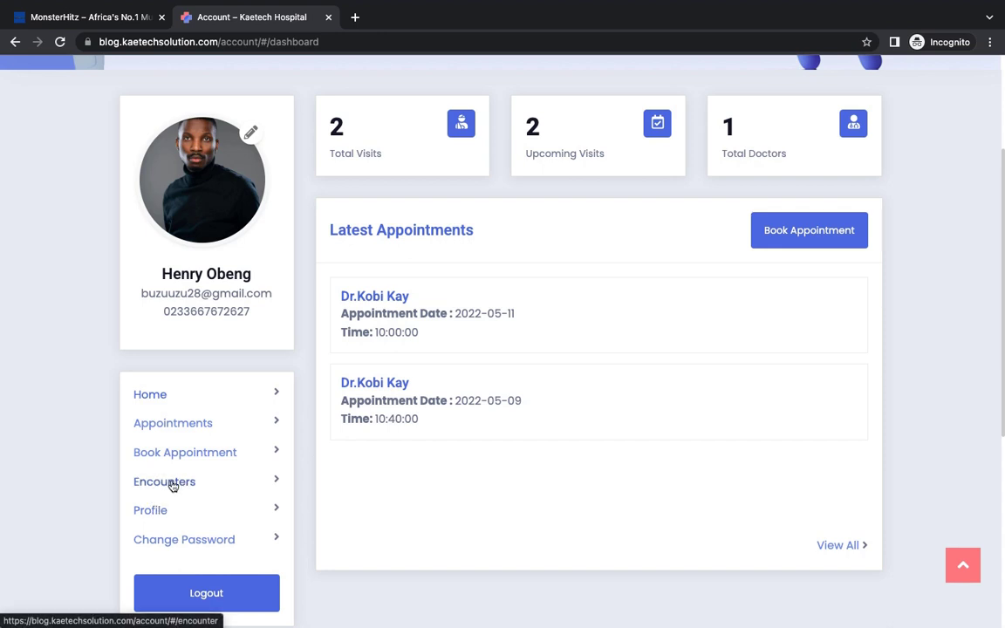
{"action": "left_click", "coordinate": [173, 486]}
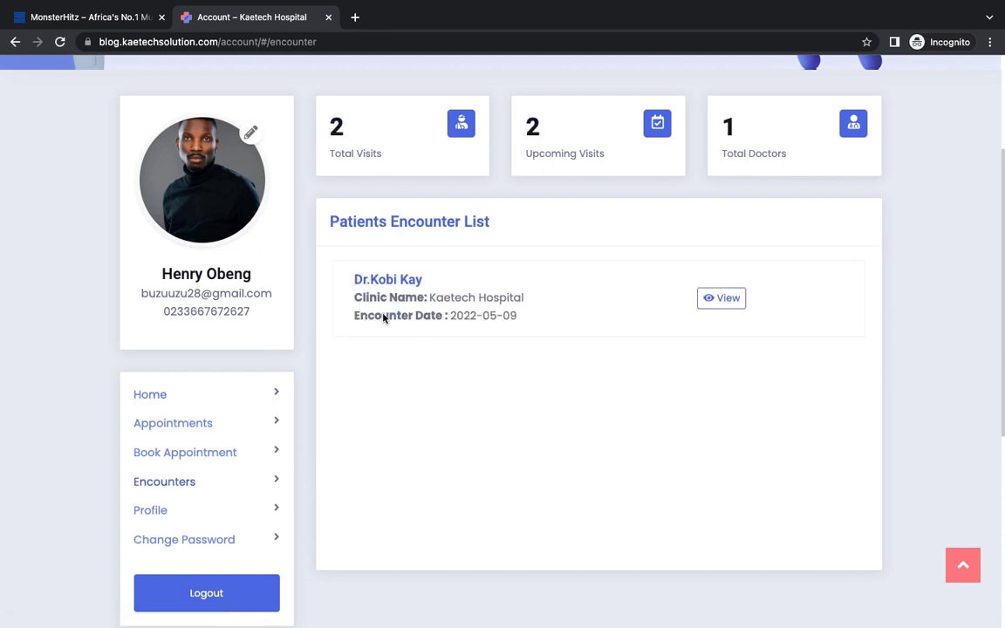
Step: View the 09 May 2022 encounter's clinical details and Paracetamol prescription, then go back
{"action": "left_click", "coordinate": [717, 303]}
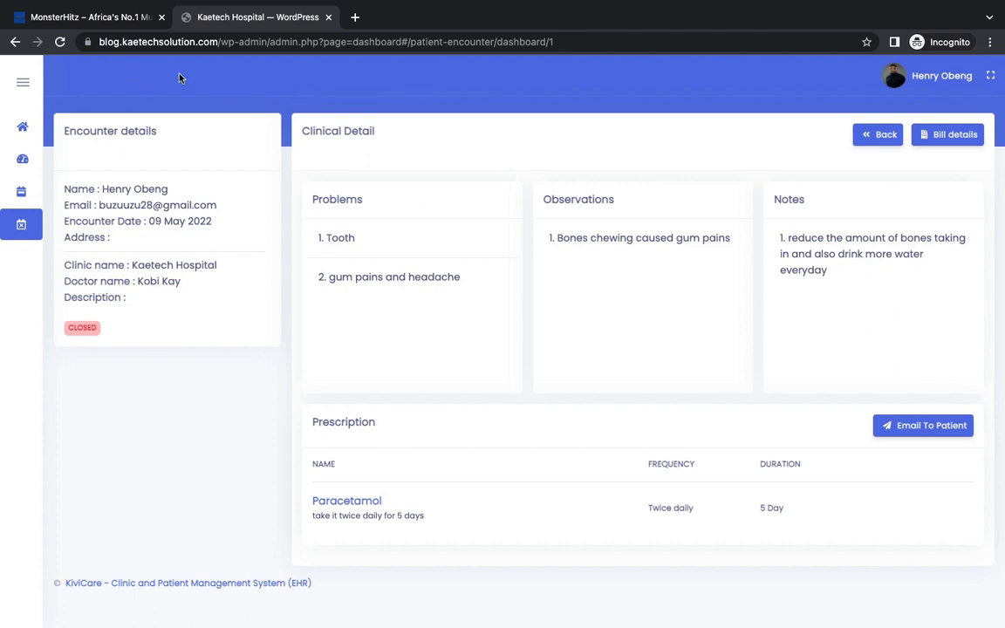
{"action": "left_click", "coordinate": [16, 42]}
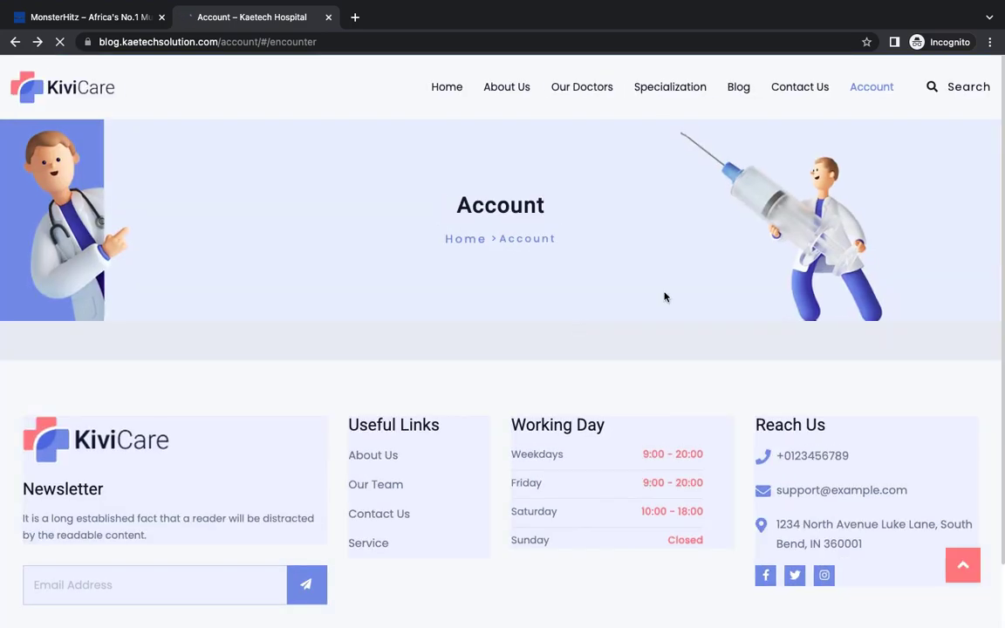
Step: Scroll the reloaded dashboard listing appointments dated 2022-05-11 and 2022-05-09
{"action": "scroll", "coordinate": [665, 297], "scroll_direction": "down", "scroll_amount": 2}
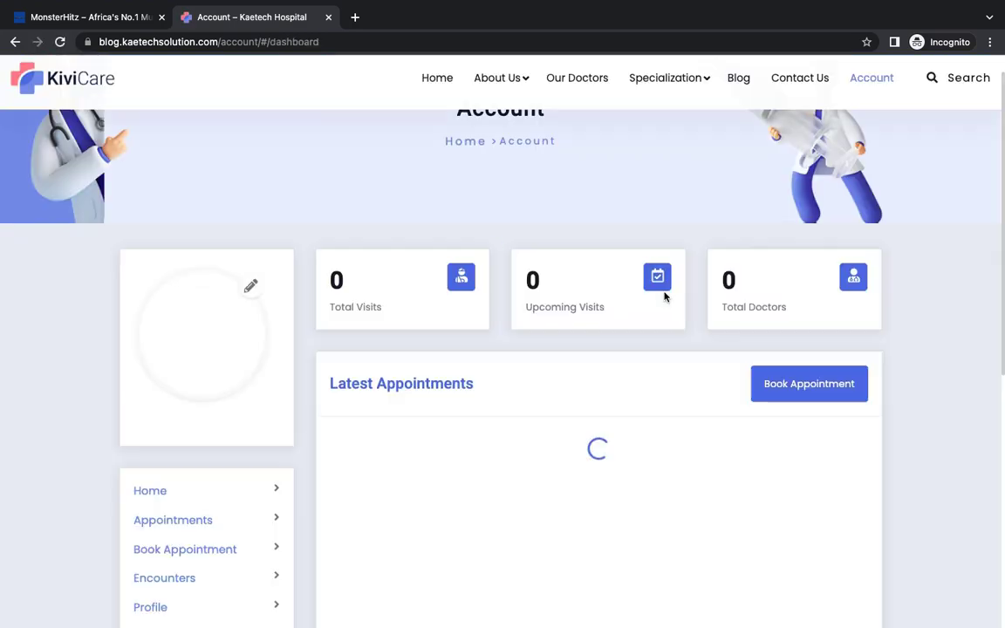
{"action": "scroll", "coordinate": [665, 297], "scroll_direction": "down", "scroll_amount": 2}
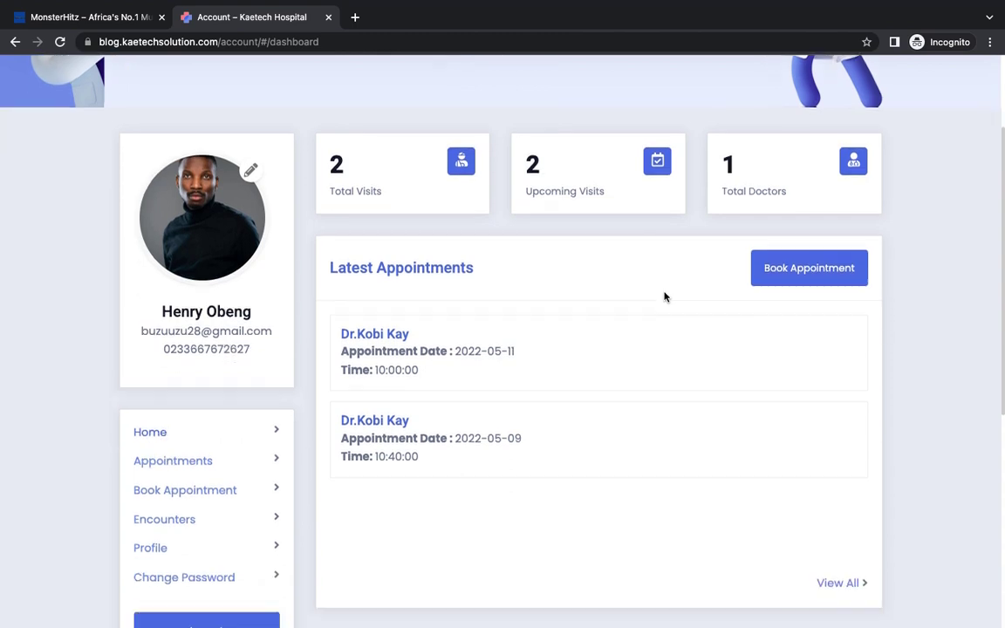
{"action": "scroll", "coordinate": [665, 297], "scroll_direction": "up", "scroll_amount": 1}
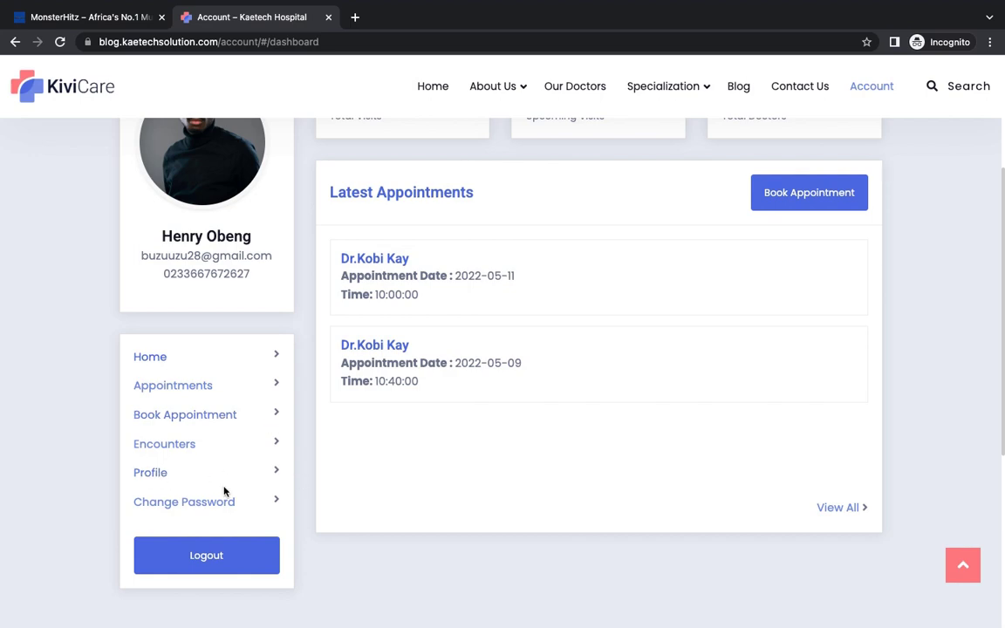
{"action": "scroll", "coordinate": [558, 418], "scroll_direction": "up", "scroll_amount": 5}
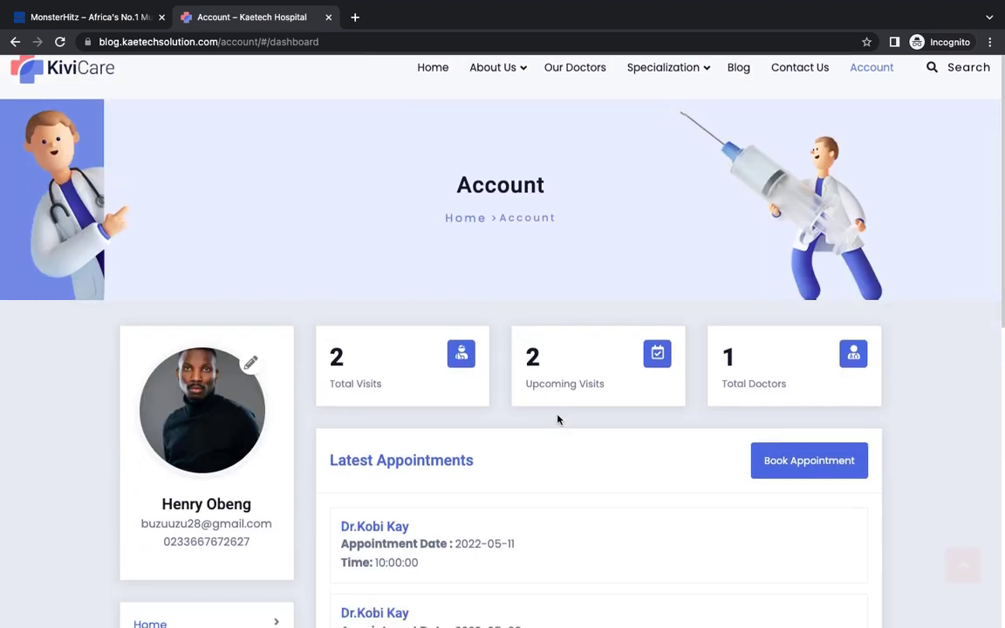
{"action": "scroll", "coordinate": [558, 418], "scroll_direction": "down", "scroll_amount": 3}
{"action": "scroll", "coordinate": [559, 420], "scroll_direction": "down", "scroll_amount": 1}
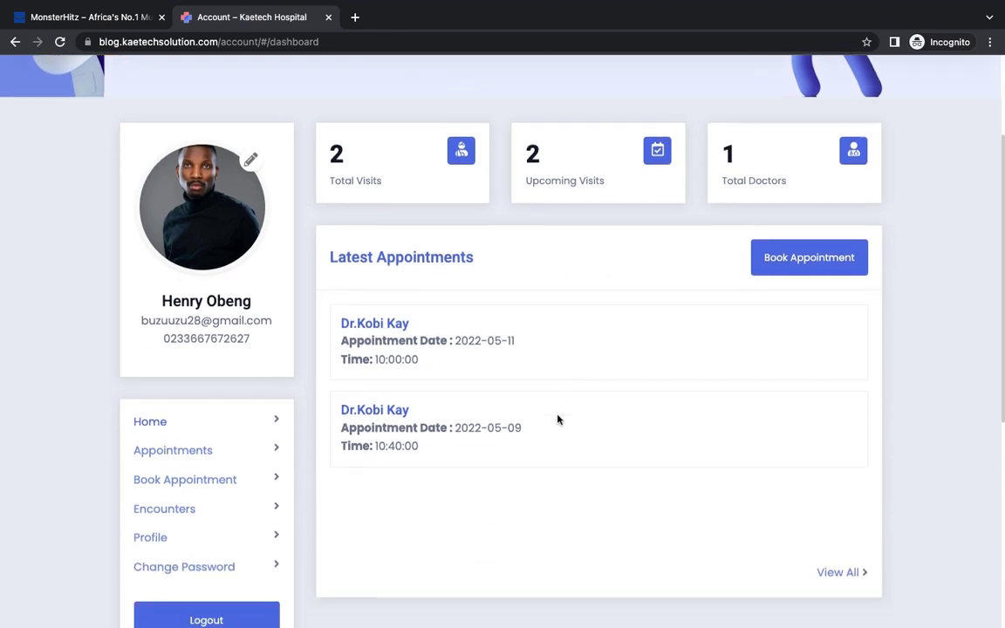
Step: Start a new appointment with the pediatrician as doctor and Kids Health Care as service
{"action": "left_click", "coordinate": [803, 258]}
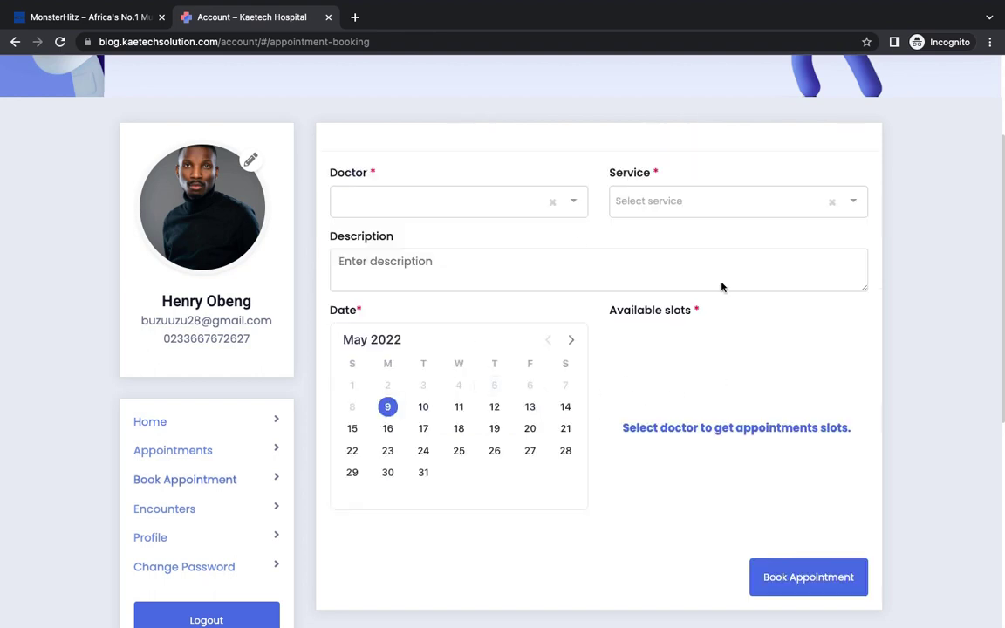
{"action": "left_click", "coordinate": [439, 200]}
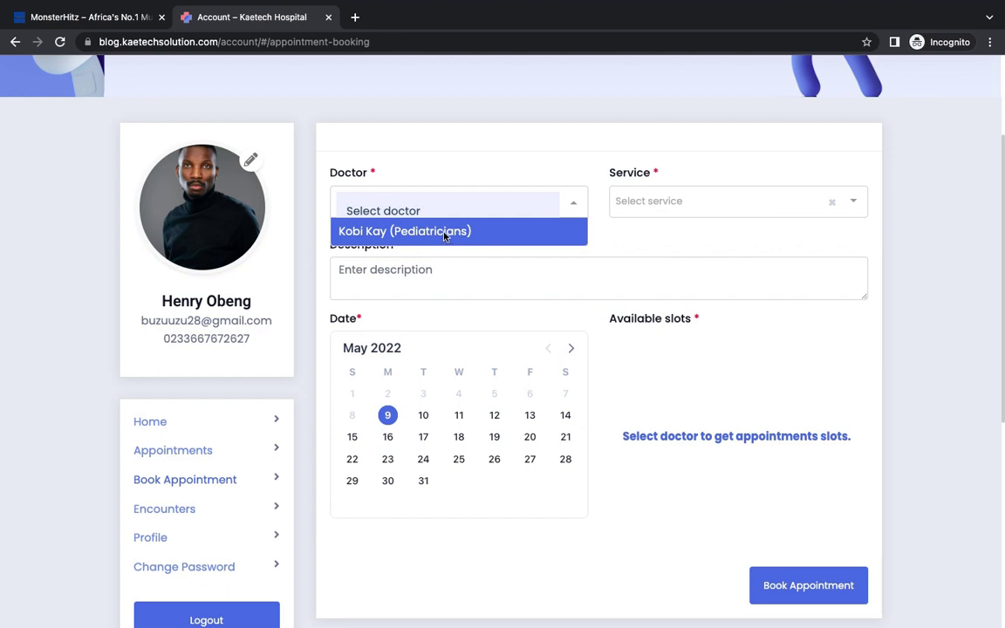
{"action": "left_click", "coordinate": [445, 232]}
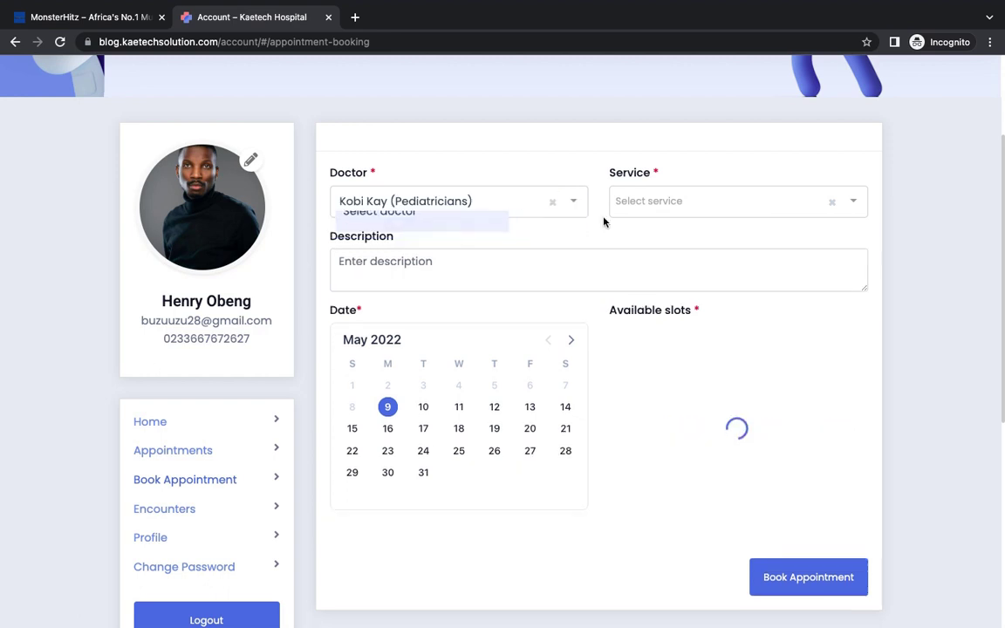
{"action": "left_click", "coordinate": [695, 201]}
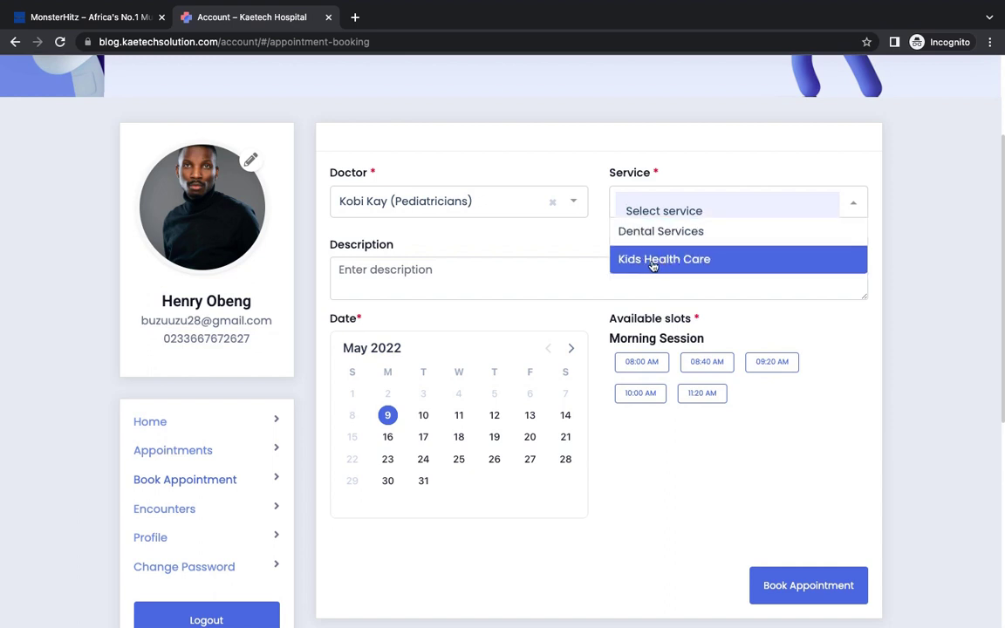
{"action": "left_click", "coordinate": [679, 262]}
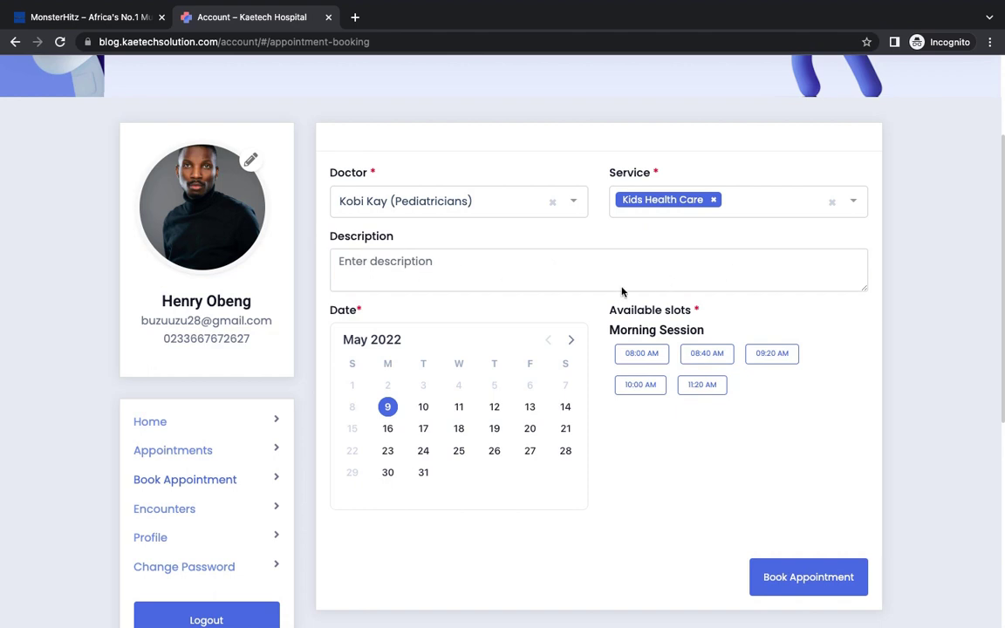
{"action": "scroll", "coordinate": [623, 297], "scroll_direction": "down", "scroll_amount": 1}
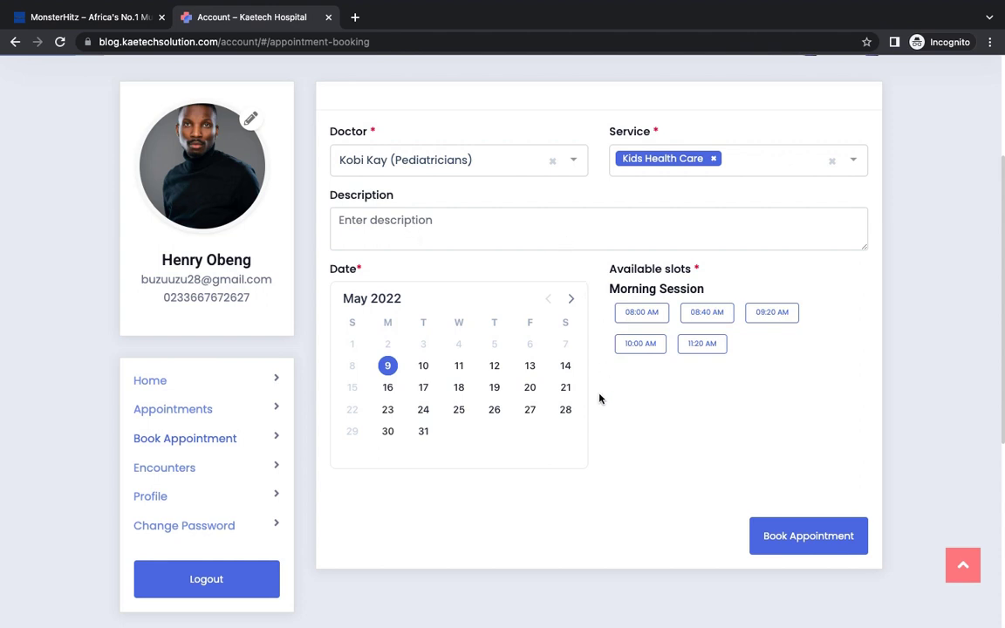
{"action": "scroll", "coordinate": [600, 399], "scroll_direction": "down", "scroll_amount": 1}
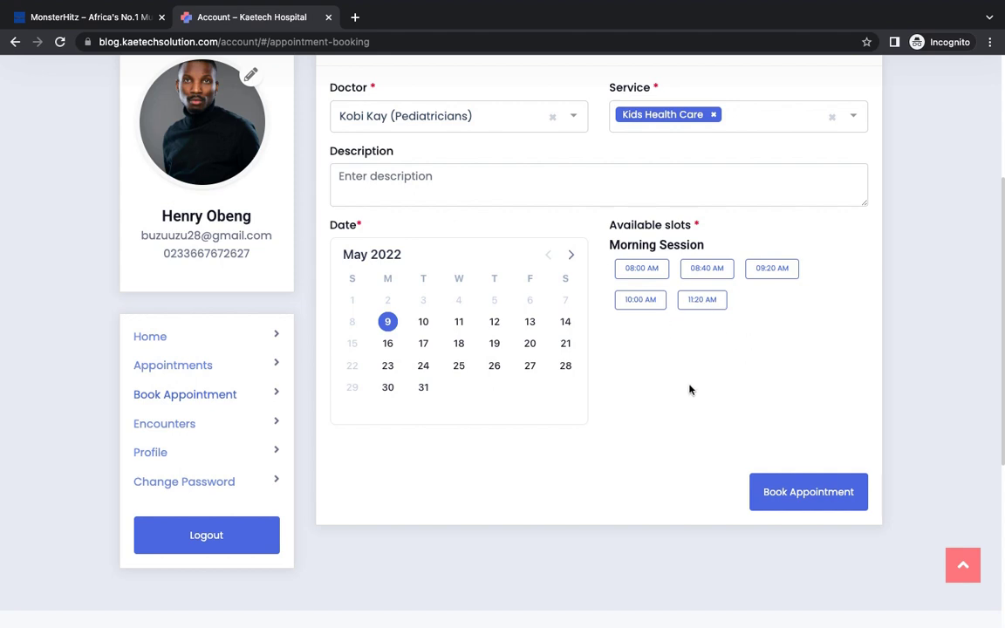
Step: Book the appointment for 10 May 2022 at 08:00 AM and confirm it in the Summary dialog
{"action": "left_click", "coordinate": [425, 323]}
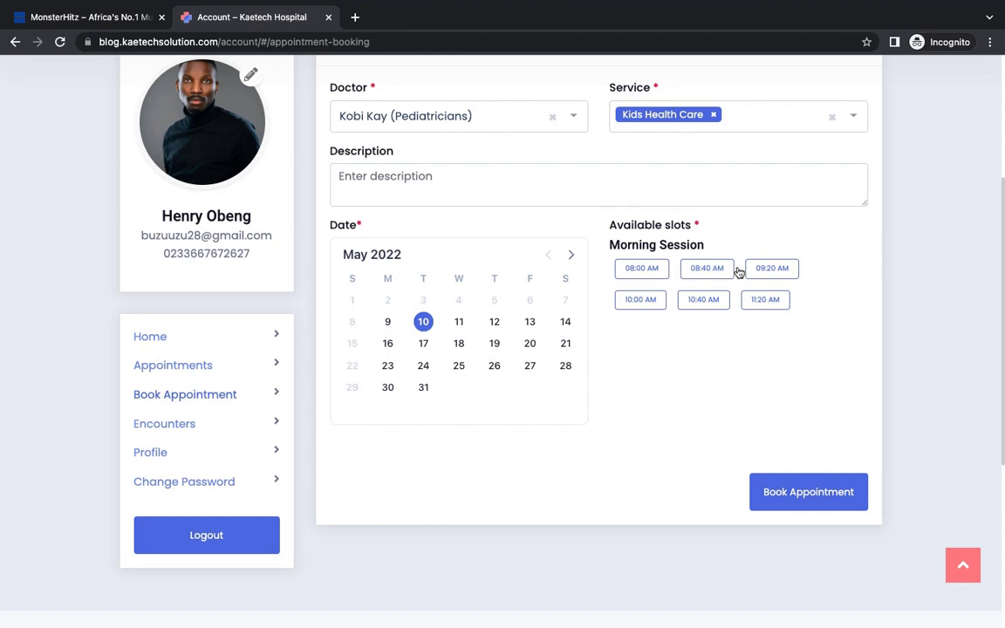
{"action": "left_click", "coordinate": [641, 270]}
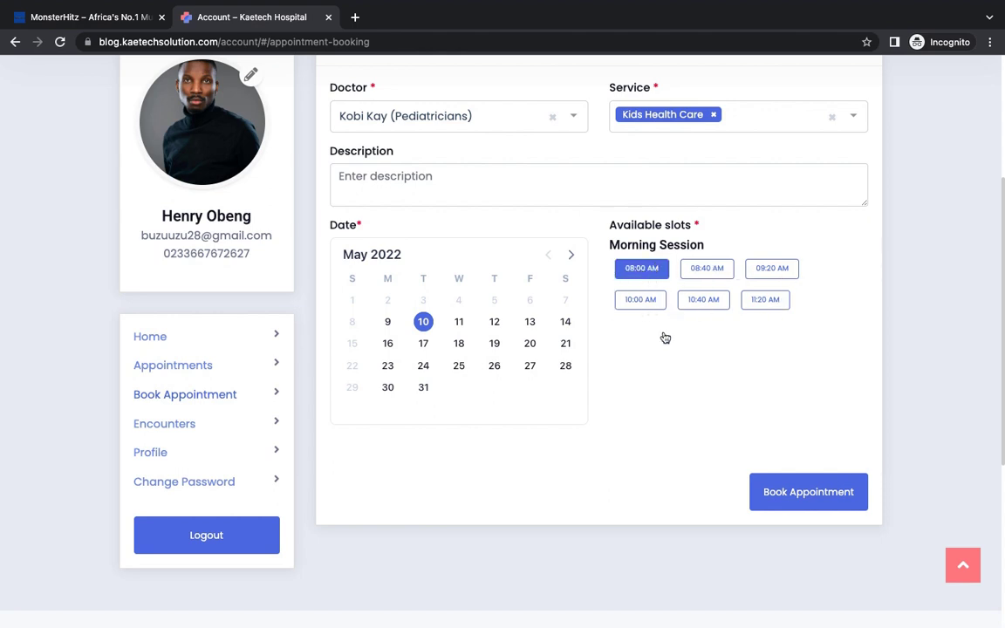
{"action": "left_click", "coordinate": [804, 490]}
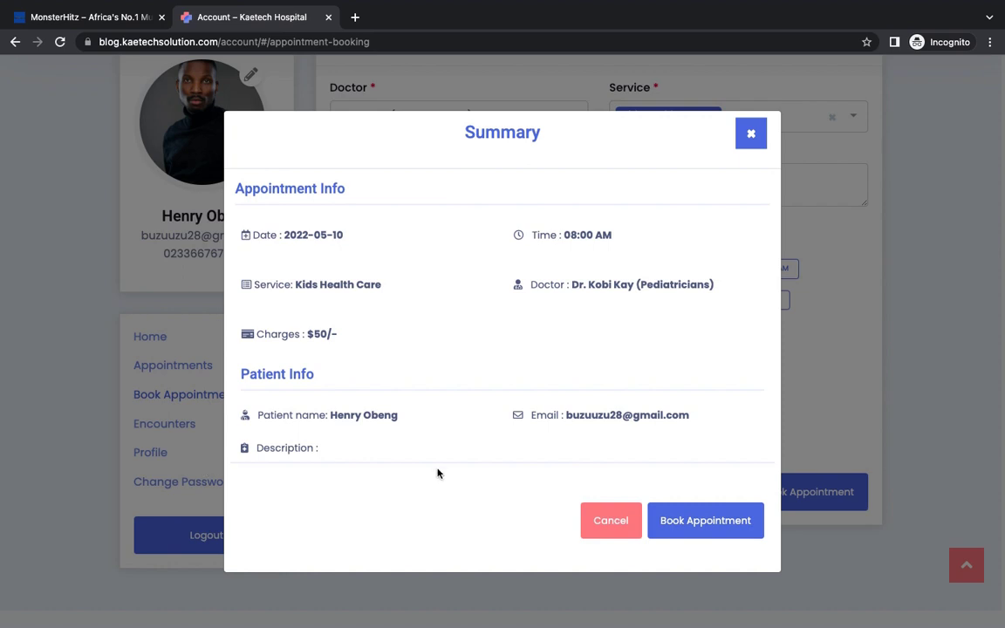
{"action": "left_click", "coordinate": [708, 523]}
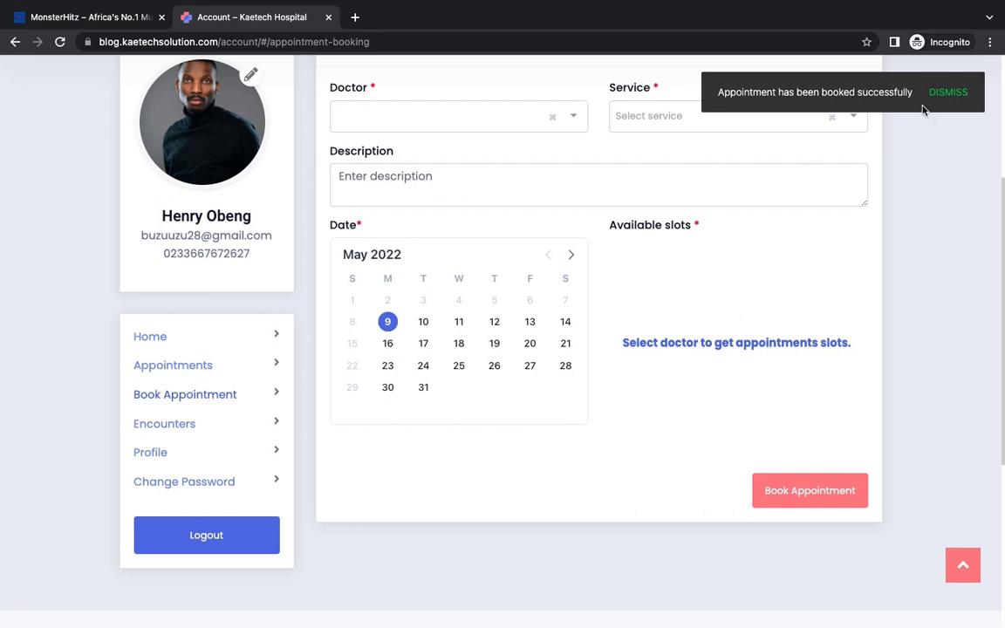
{"action": "scroll", "coordinate": [632, 271], "scroll_direction": "up", "scroll_amount": 4}
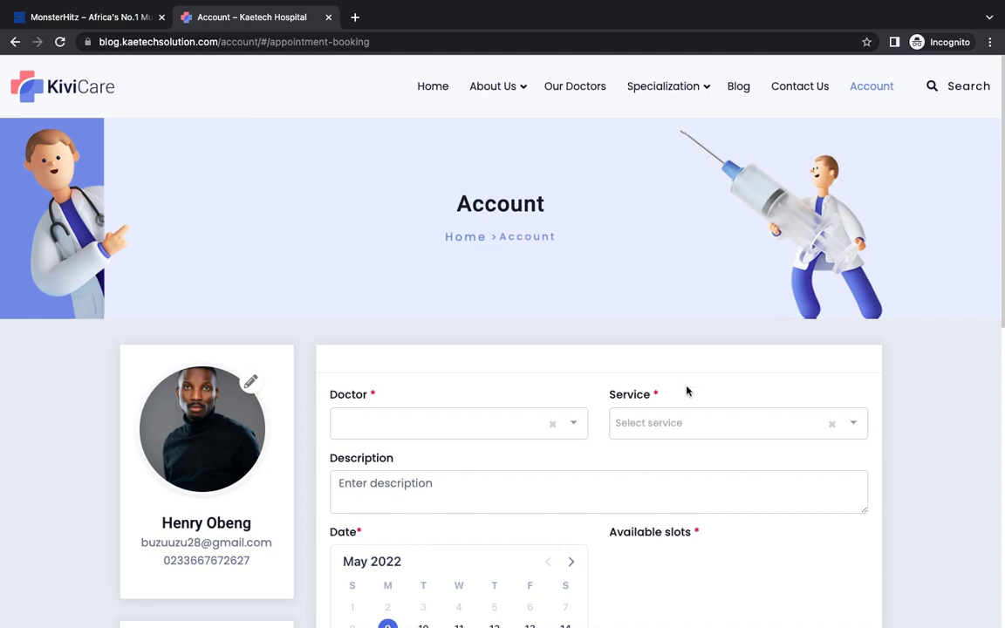
Step: Log out of the patient account, then go to Account > Staff Login
{"action": "scroll", "coordinate": [687, 391], "scroll_direction": "down", "scroll_amount": 8}
{"action": "scroll", "coordinate": [687, 391], "scroll_direction": "up", "scroll_amount": 7}
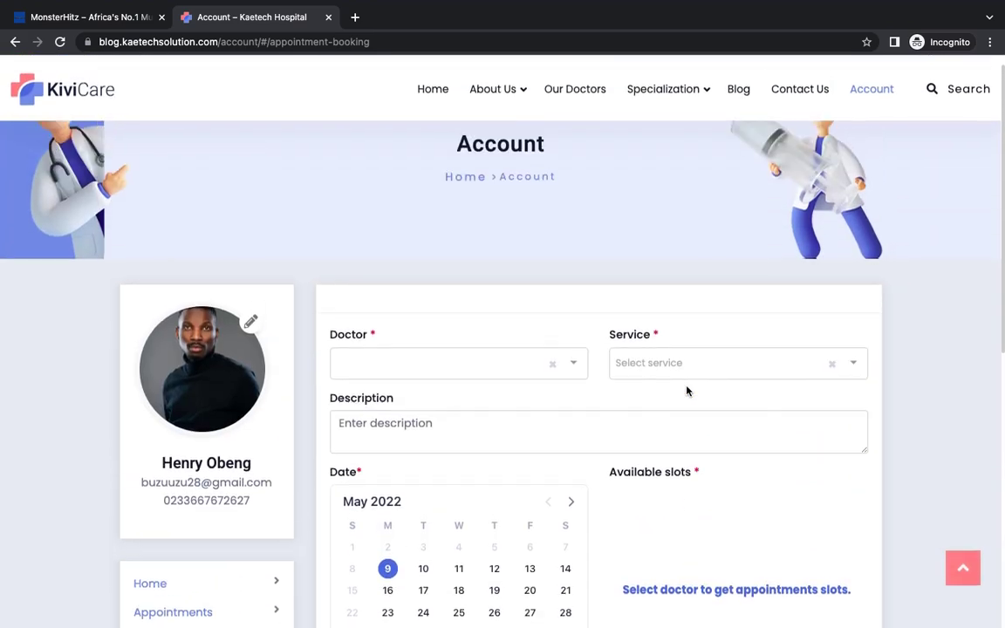
{"action": "scroll", "coordinate": [687, 391], "scroll_direction": "up", "scroll_amount": 1}
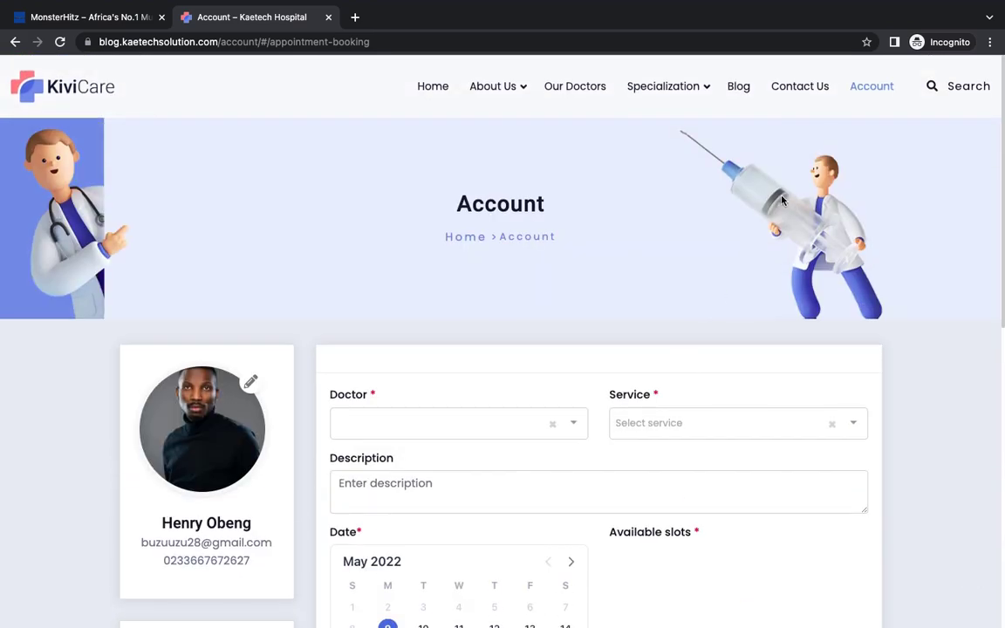
{"action": "scroll", "coordinate": [676, 269], "scroll_direction": "down", "scroll_amount": 9}
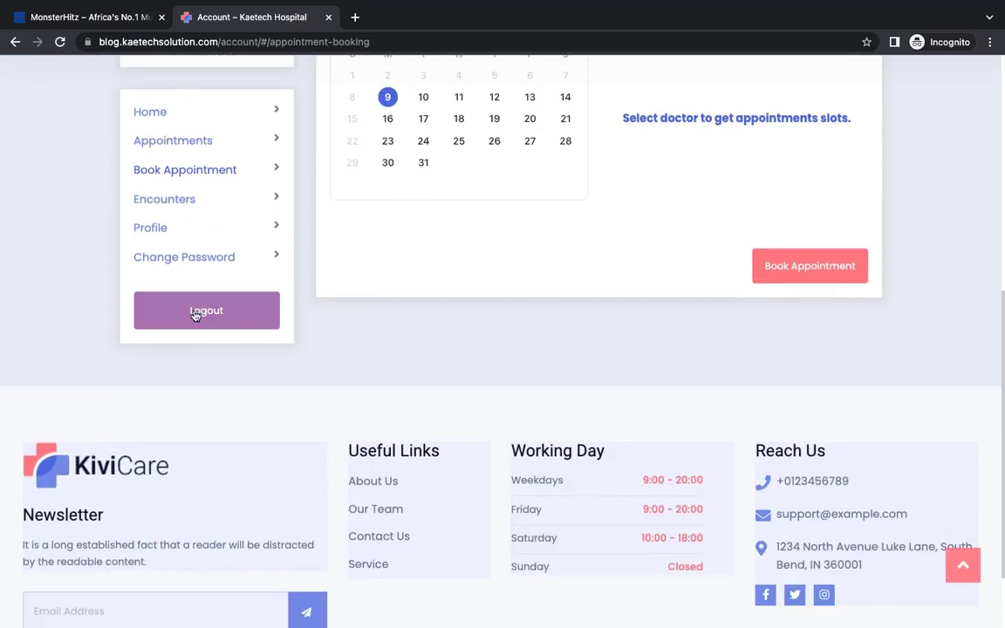
{"action": "left_click", "coordinate": [196, 312]}
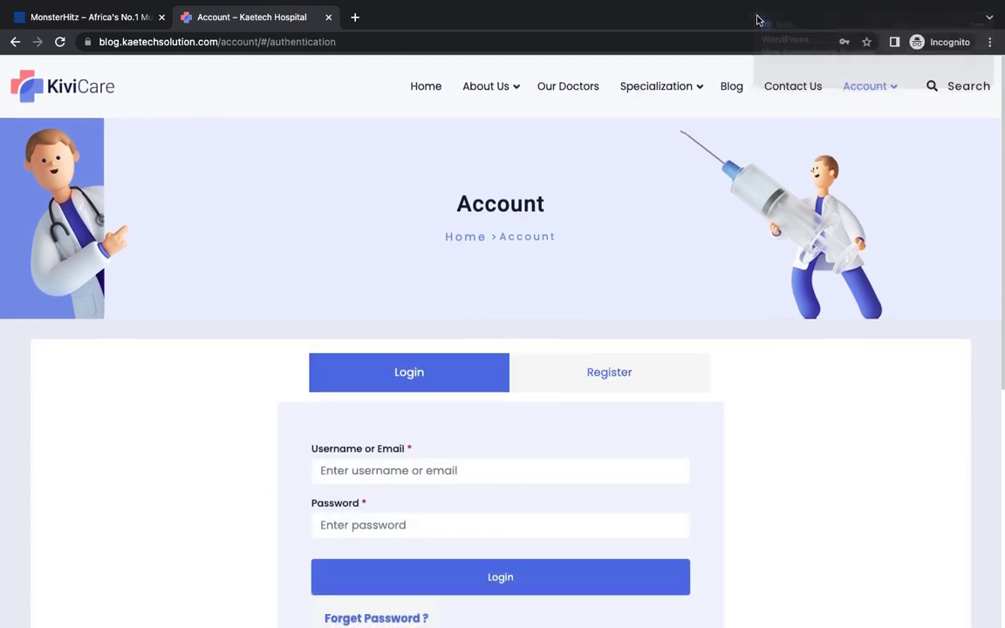
{"action": "mouse_move", "coordinate": [875, 85]}
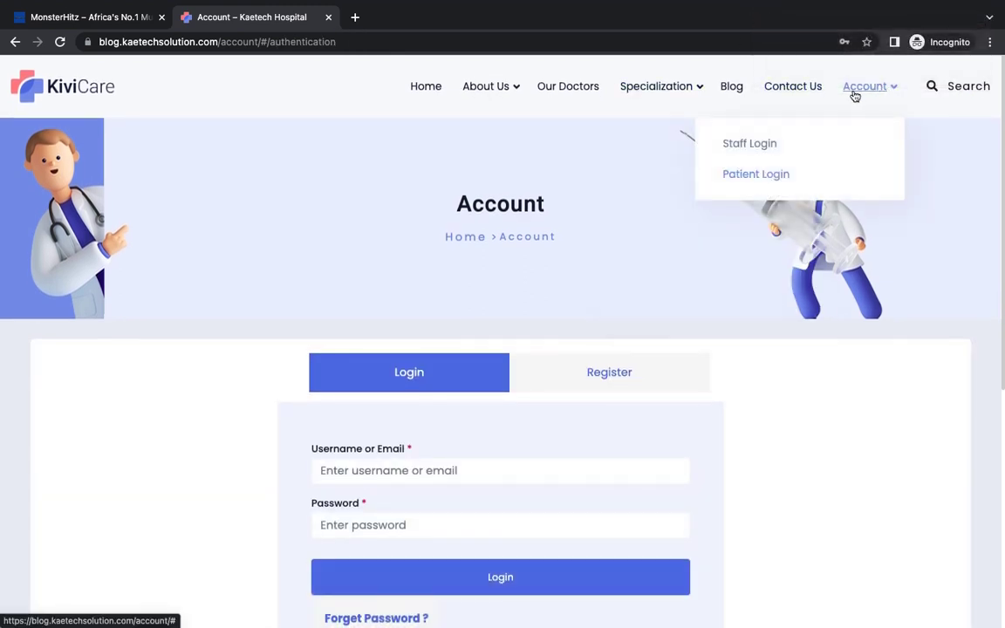
{"action": "left_click", "coordinate": [749, 146]}
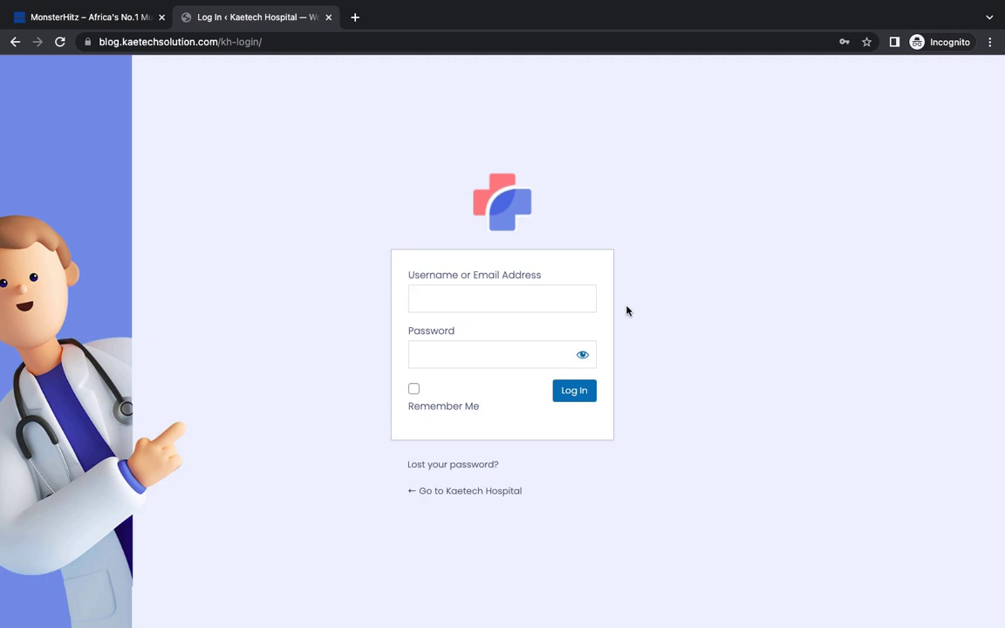
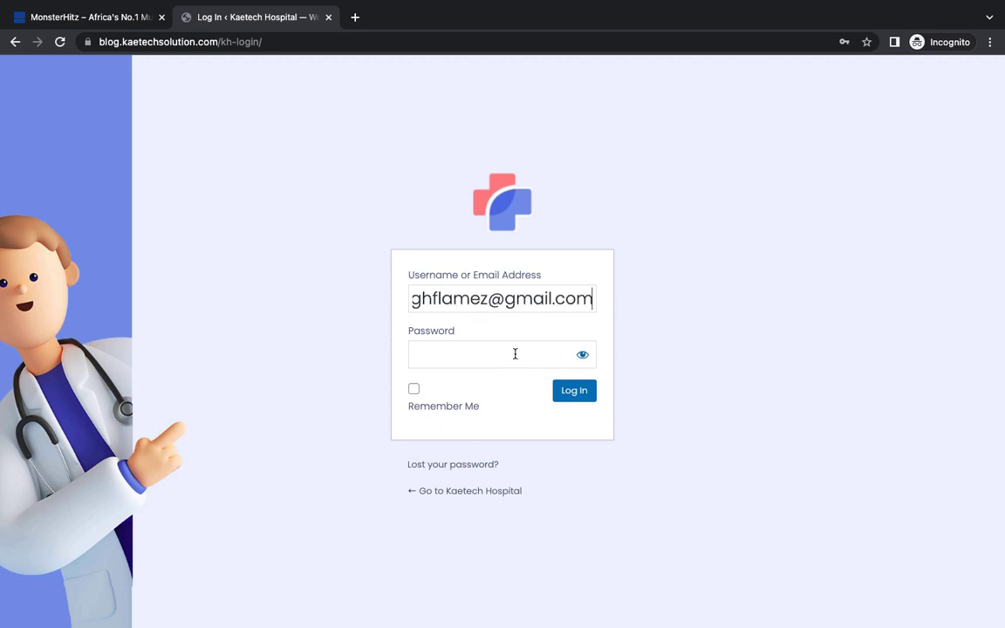
Step: Enter the staff doctor's e-mail address as the username and pick the saved password
{"action": "left_click", "coordinate": [514, 353]}
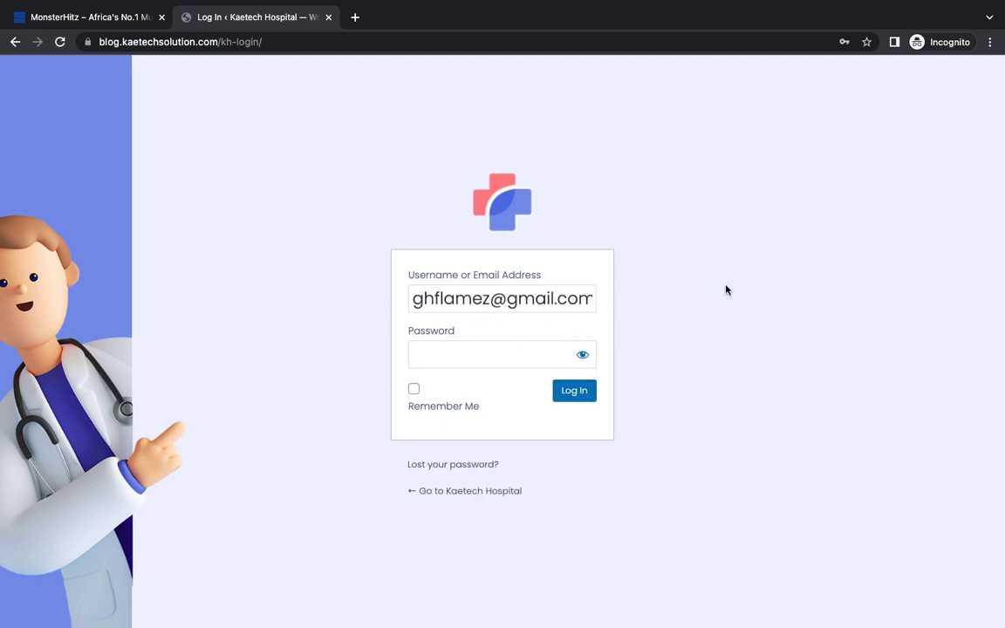
{"action": "left_click", "coordinate": [487, 352]}
{"action": "left_click", "coordinate": [734, 328]}
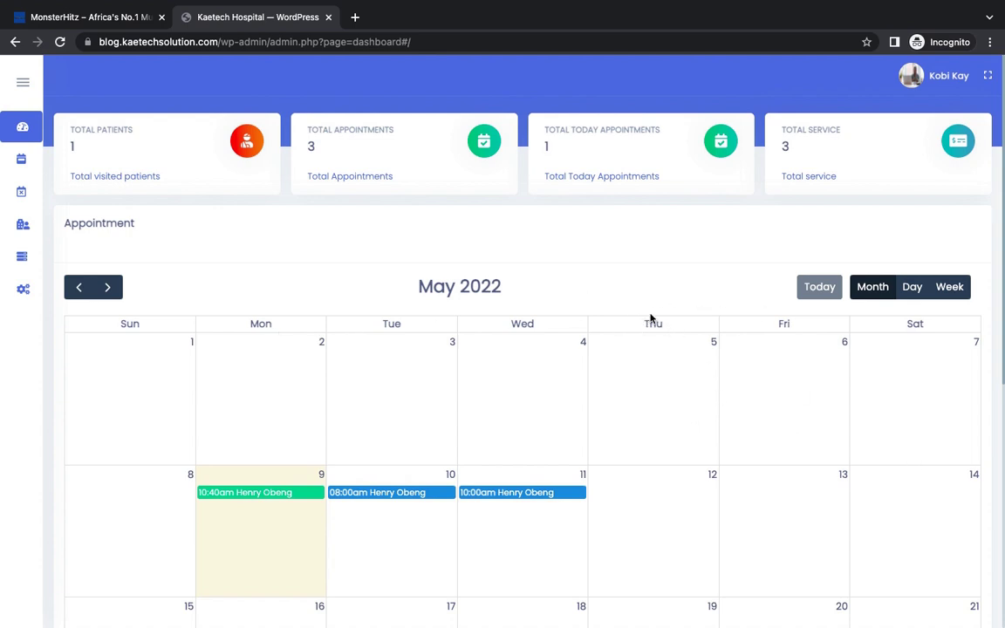
{"action": "left_click", "coordinate": [950, 288]}
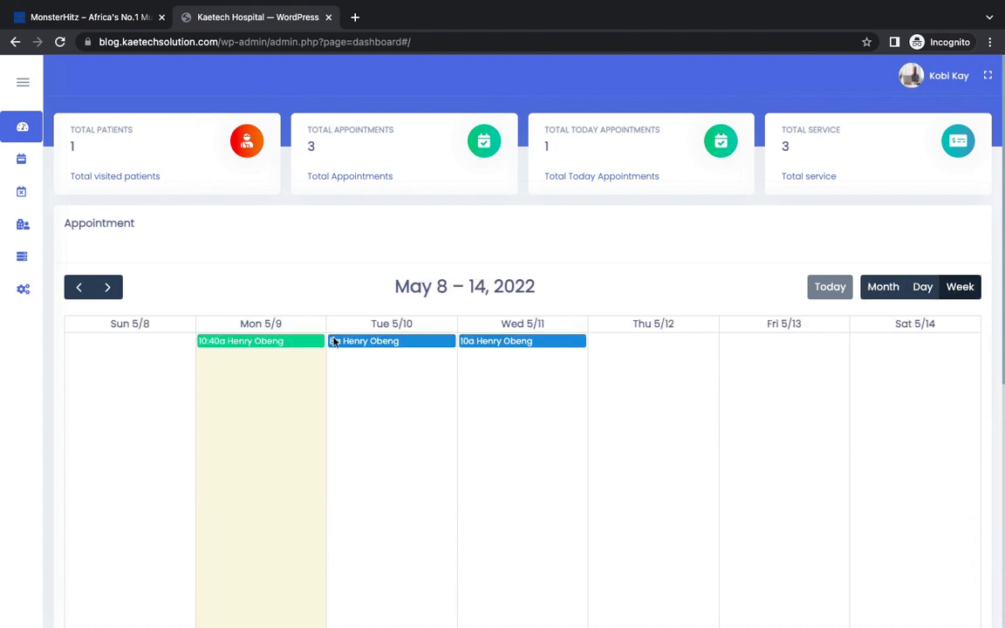
{"action": "left_click", "coordinate": [882, 289]}
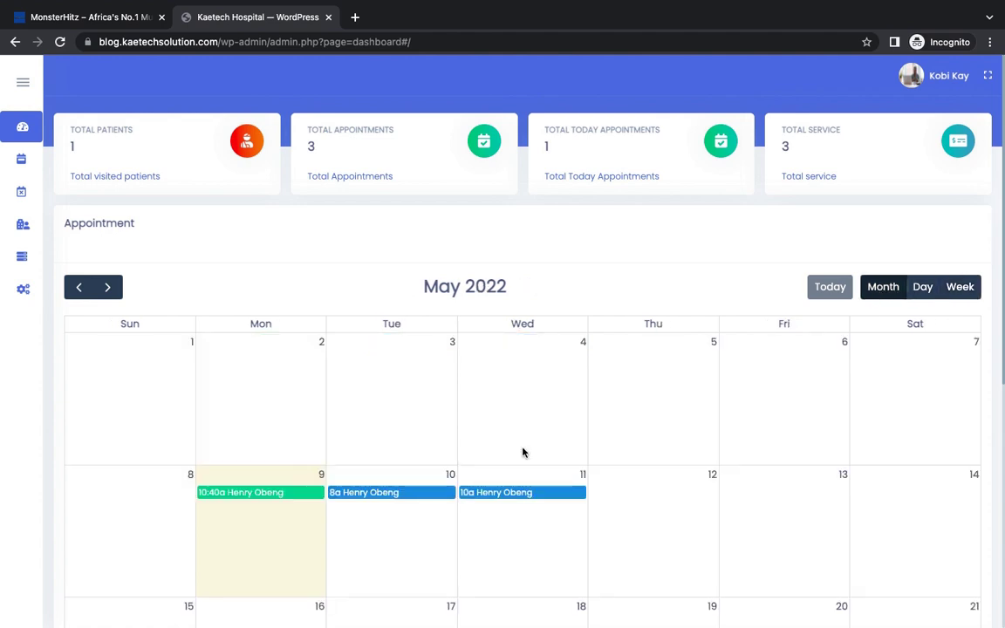
{"action": "left_click", "coordinate": [924, 289]}
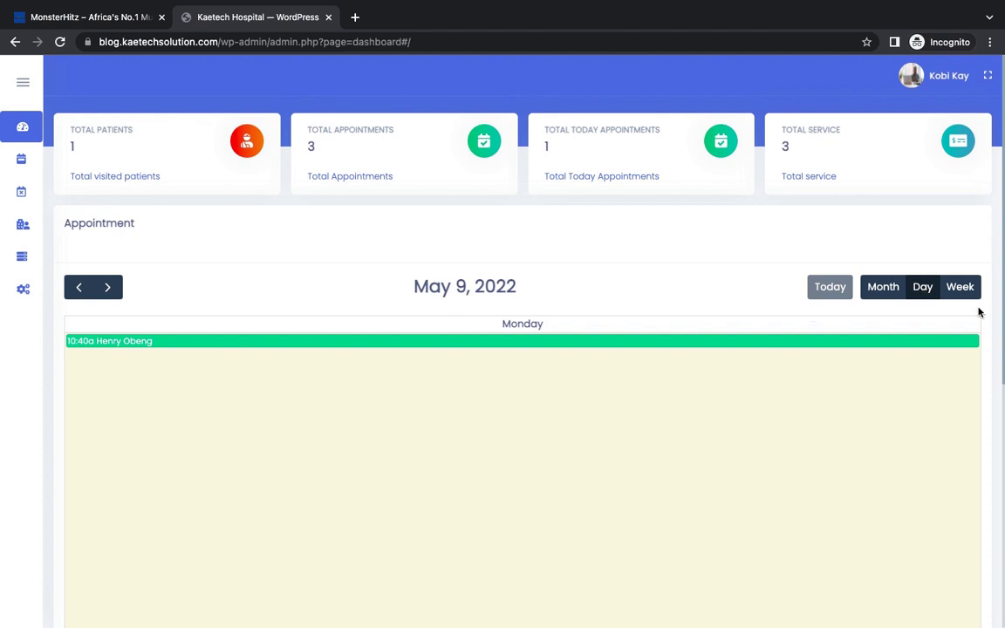
{"action": "left_click", "coordinate": [964, 288]}
{"action": "left_click", "coordinate": [884, 288]}
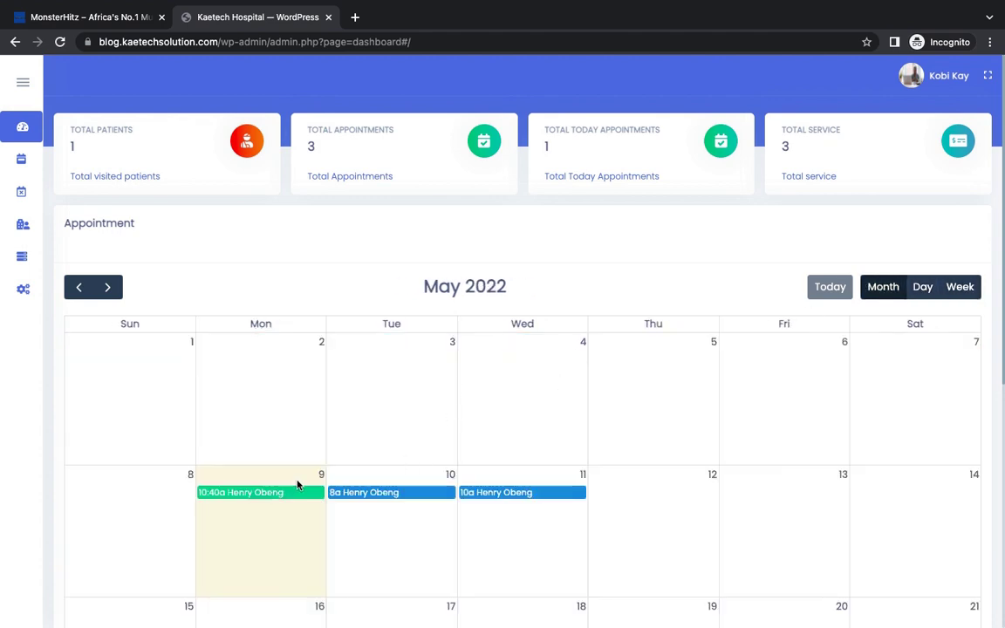
{"action": "scroll", "coordinate": [722, 275], "scroll_direction": "down", "scroll_amount": 5}
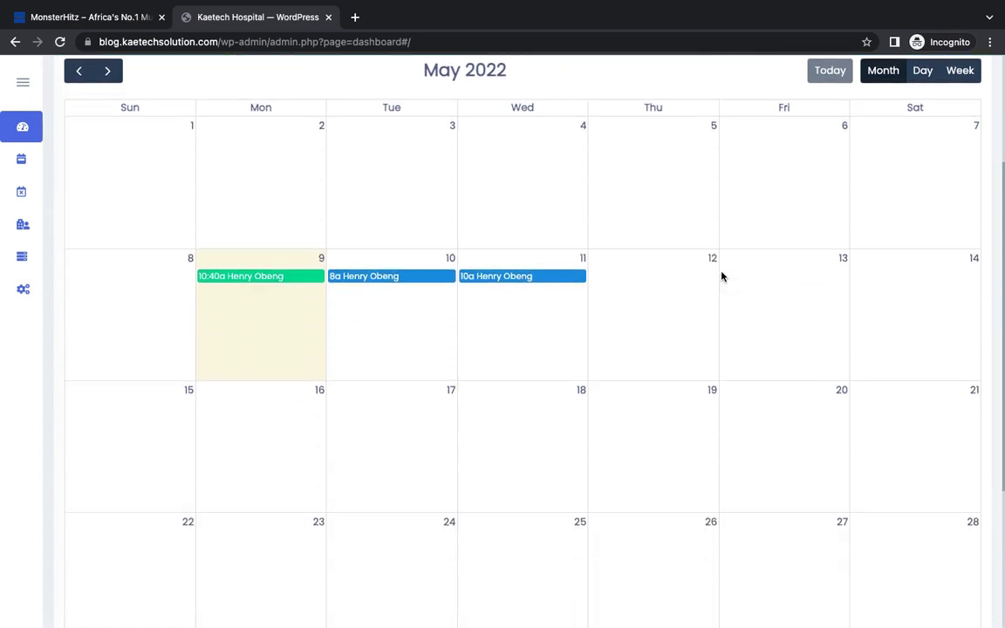
{"action": "scroll", "coordinate": [723, 275], "scroll_direction": "up", "scroll_amount": 5}
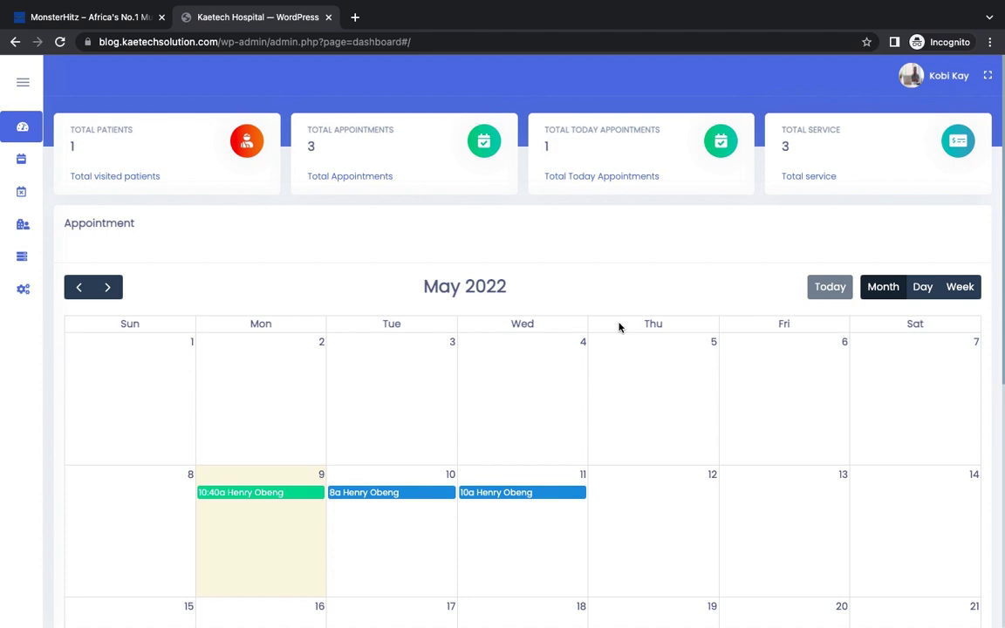
{"action": "scroll", "coordinate": [620, 327], "scroll_direction": "down", "scroll_amount": 1}
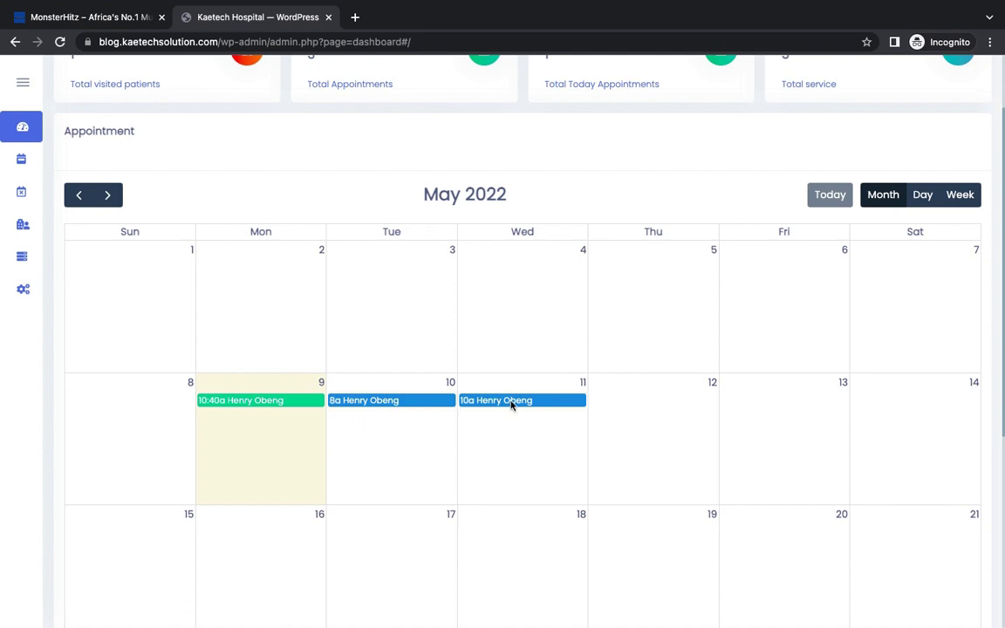
{"action": "scroll", "coordinate": [462, 359], "scroll_direction": "up", "scroll_amount": 2}
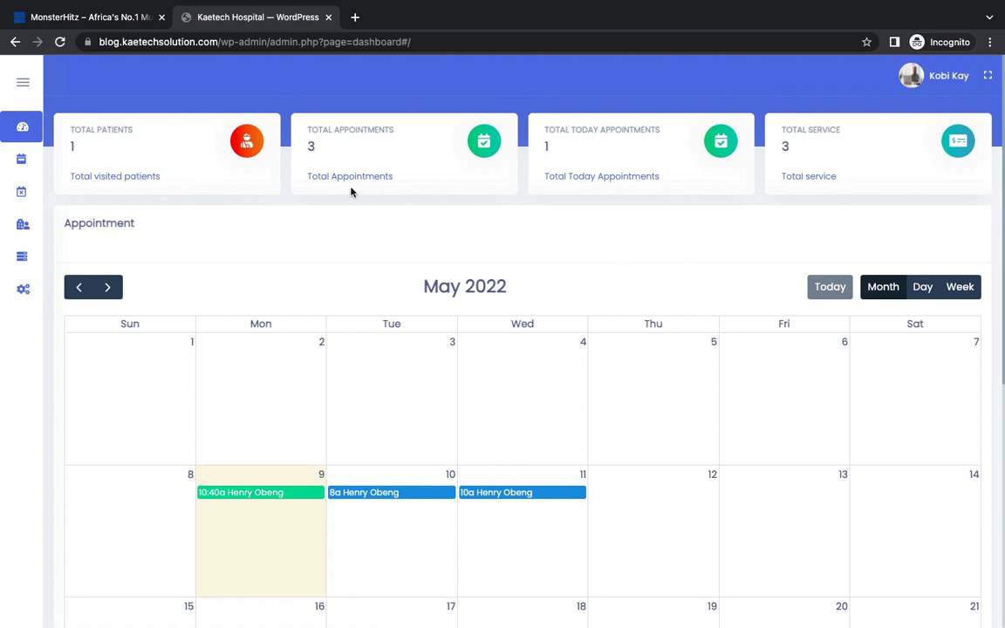
{"action": "scroll", "coordinate": [510, 181], "scroll_direction": "down", "scroll_amount": 5}
{"action": "scroll", "coordinate": [510, 180], "scroll_direction": "up", "scroll_amount": 5}
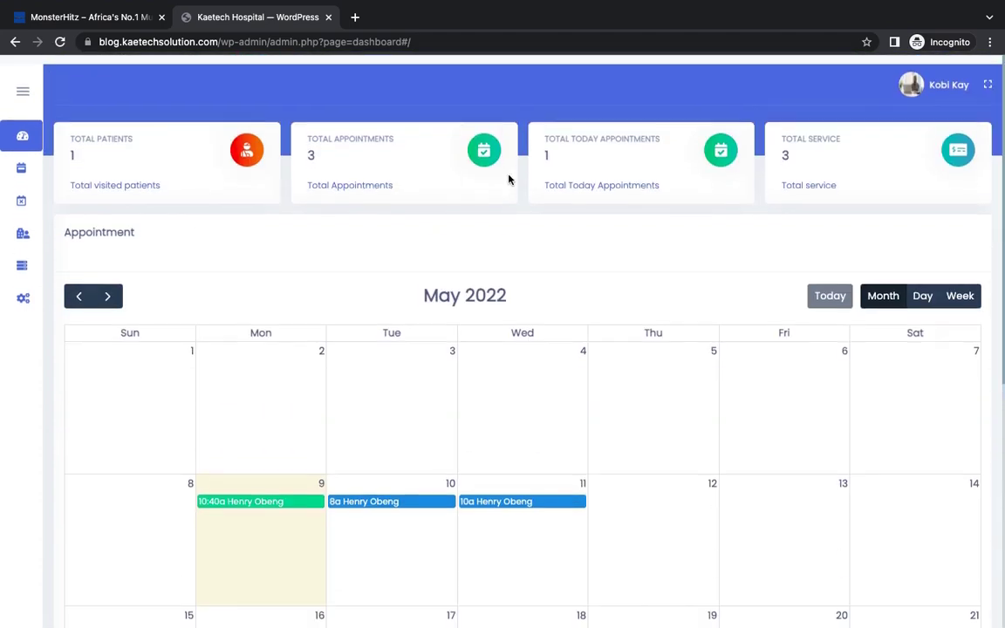
{"action": "mouse_move", "coordinate": [33, 157]}
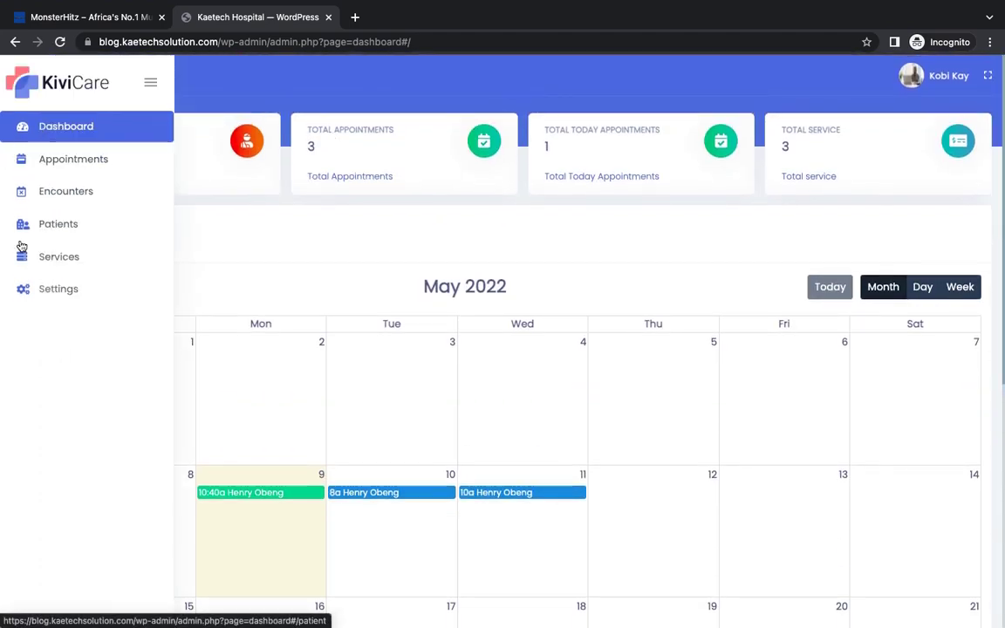
Step: Check the one-patient Patients list, then return to the KiviCare Dashboard
{"action": "left_click", "coordinate": [60, 225]}
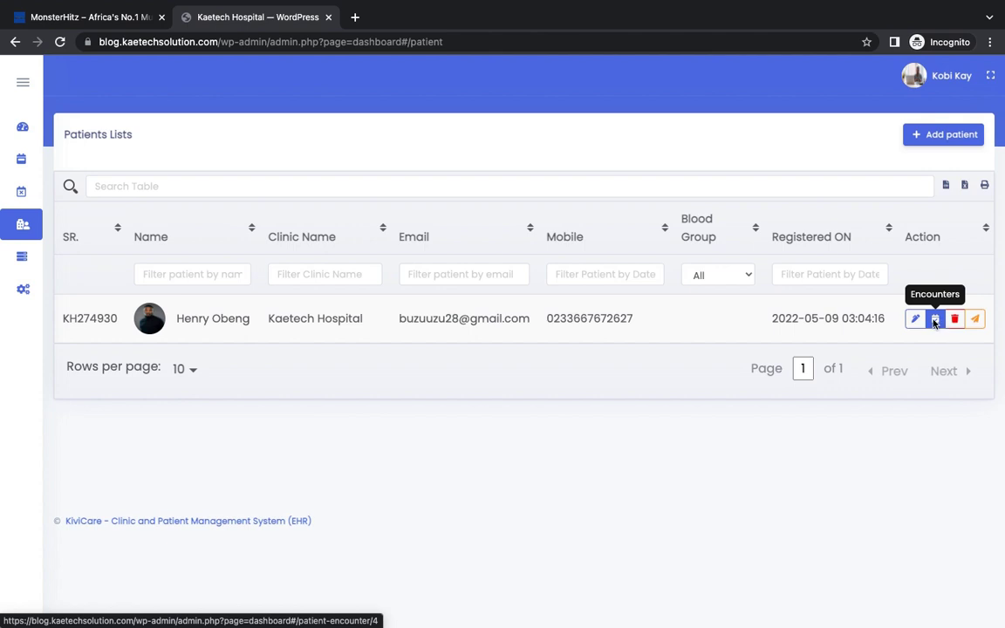
{"action": "mouse_move", "coordinate": [22, 253]}
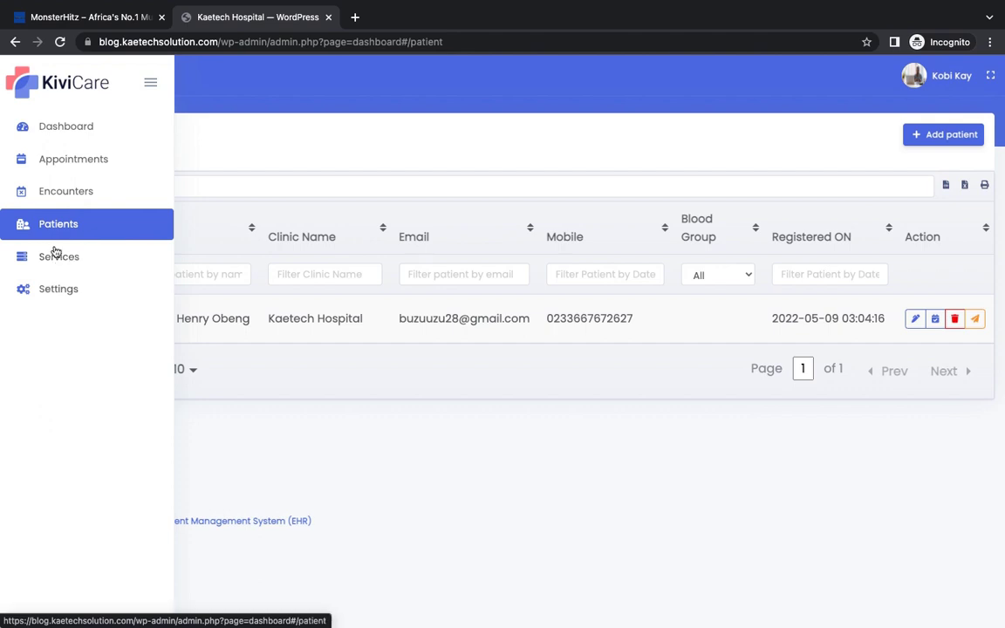
{"action": "left_click", "coordinate": [90, 127]}
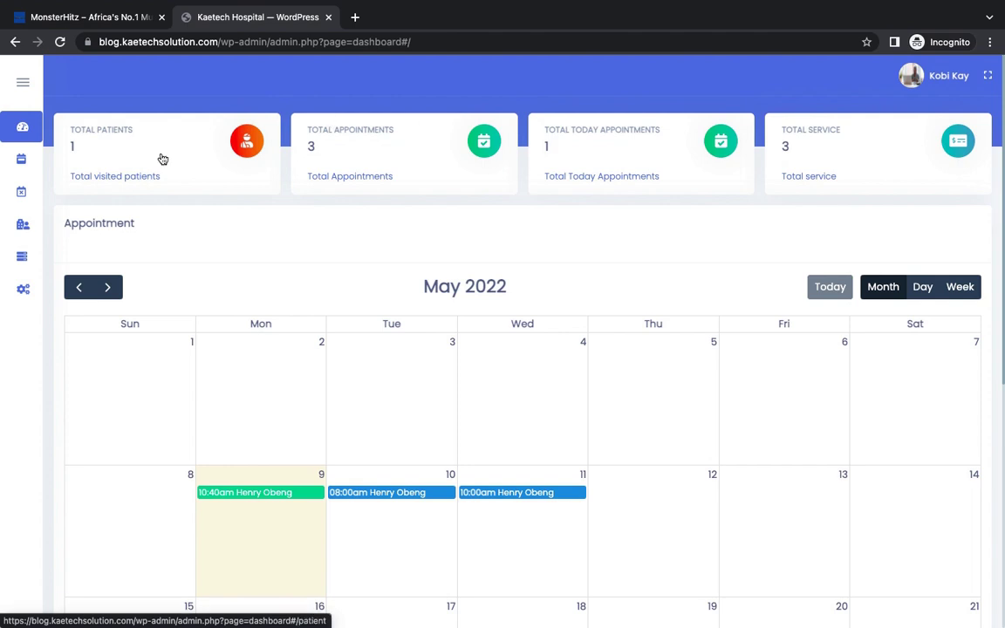
Step: Open Appointments, expand the 10 May Kids Health Care appointment details, then collapse them
{"action": "mouse_move", "coordinate": [27, 159]}
{"action": "left_click", "coordinate": [83, 162]}
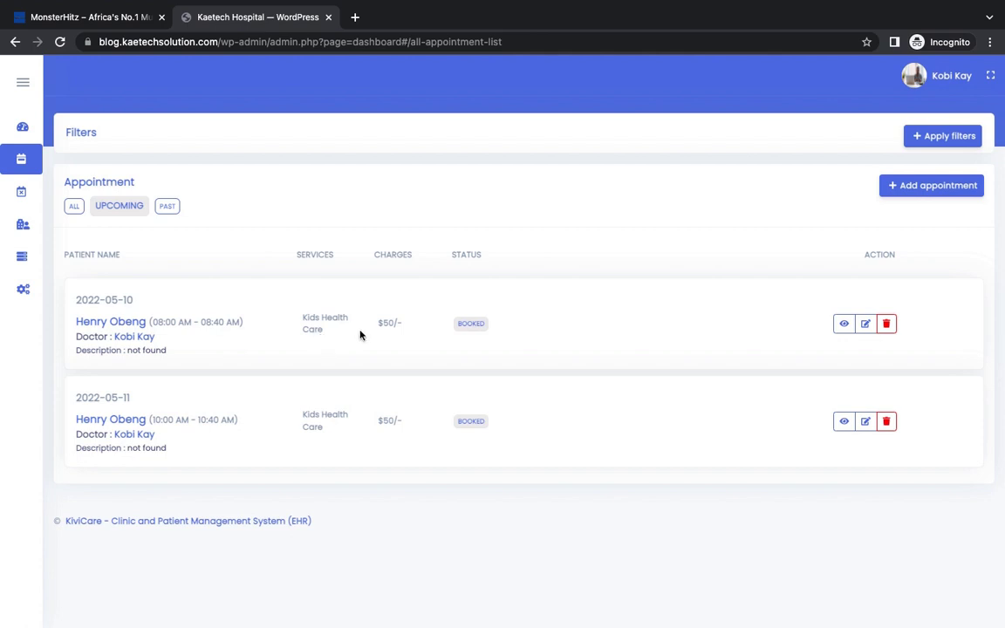
{"action": "left_click", "coordinate": [844, 325]}
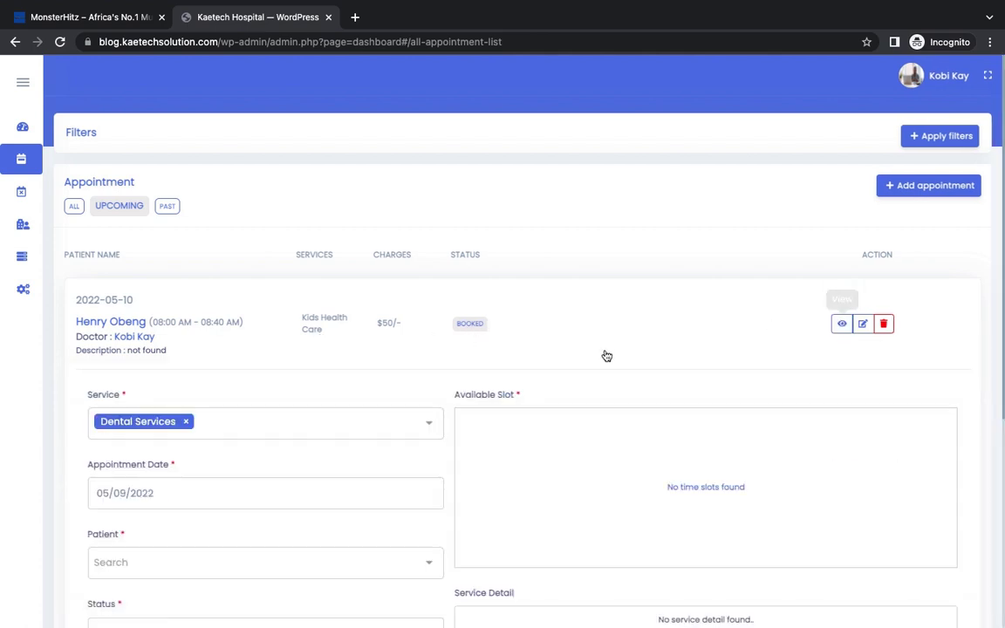
{"action": "scroll", "coordinate": [523, 399], "scroll_direction": "down", "scroll_amount": 2}
{"action": "scroll", "coordinate": [526, 401], "scroll_direction": "down", "scroll_amount": 1}
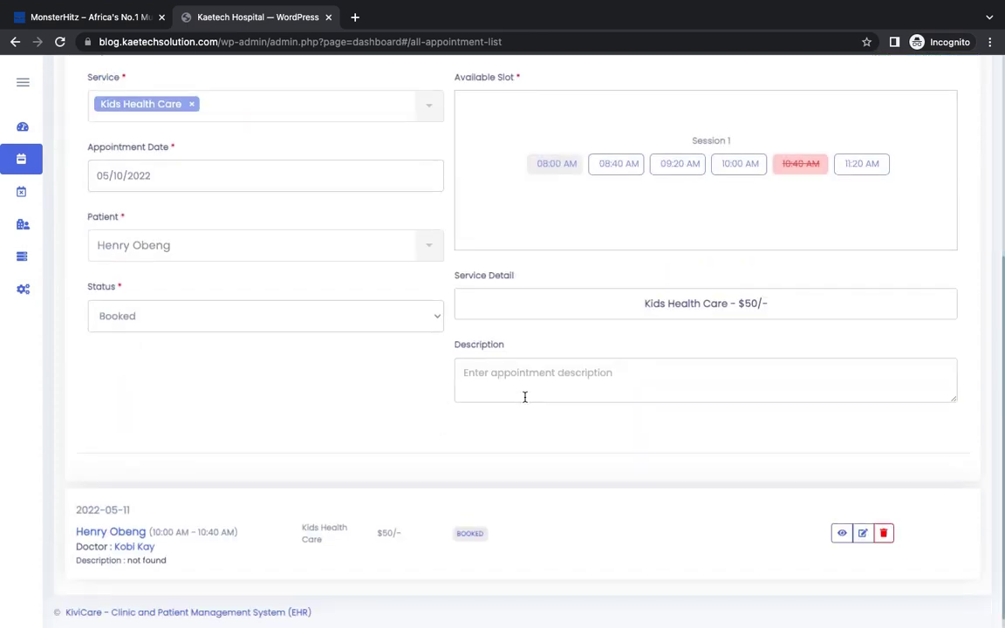
{"action": "scroll", "coordinate": [526, 395], "scroll_direction": "up", "scroll_amount": 1}
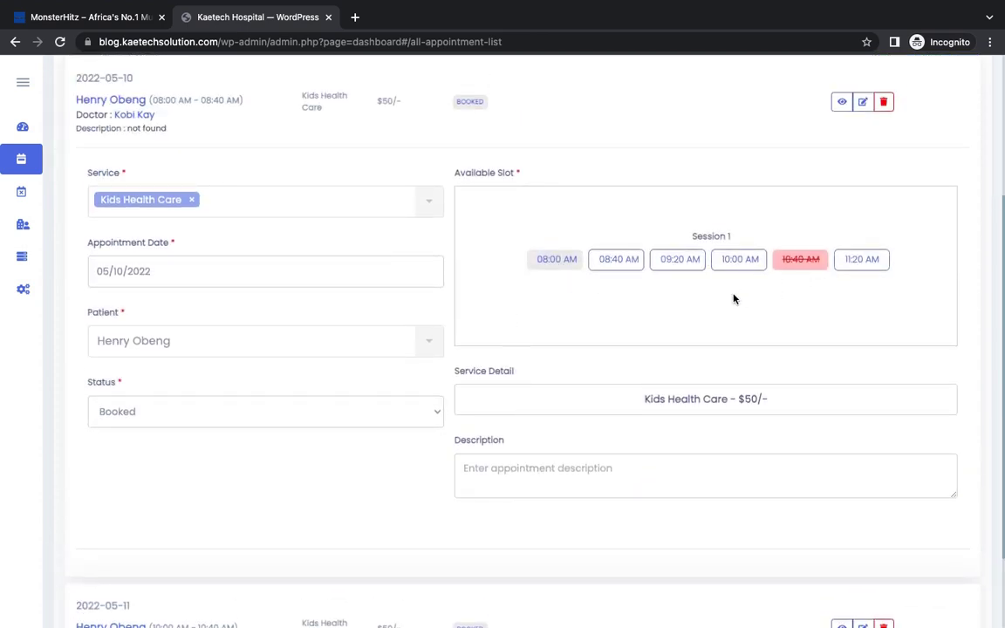
{"action": "scroll", "coordinate": [656, 316], "scroll_direction": "up", "scroll_amount": 1}
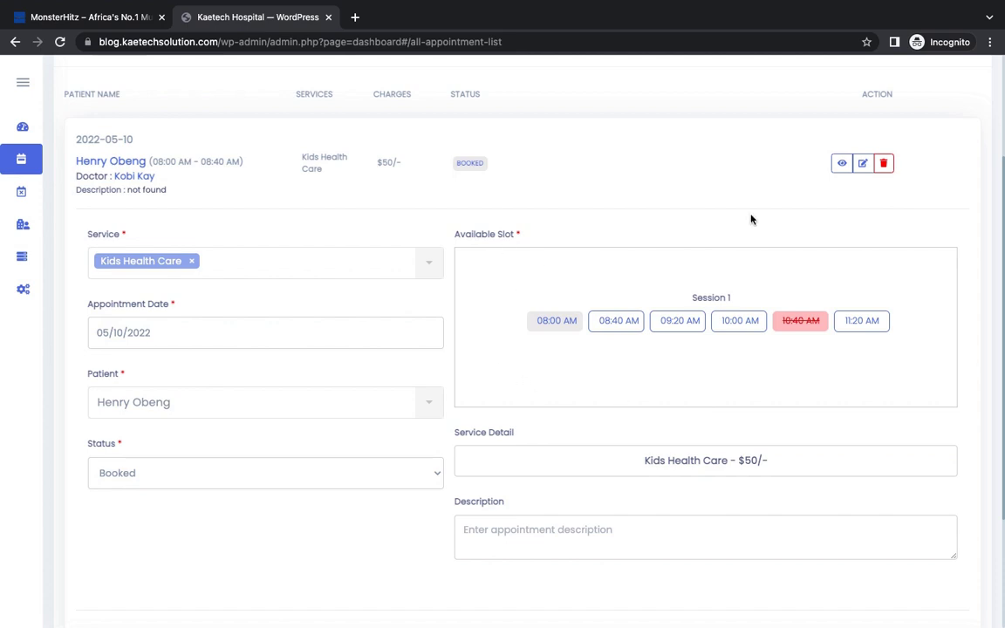
{"action": "left_click", "coordinate": [841, 165]}
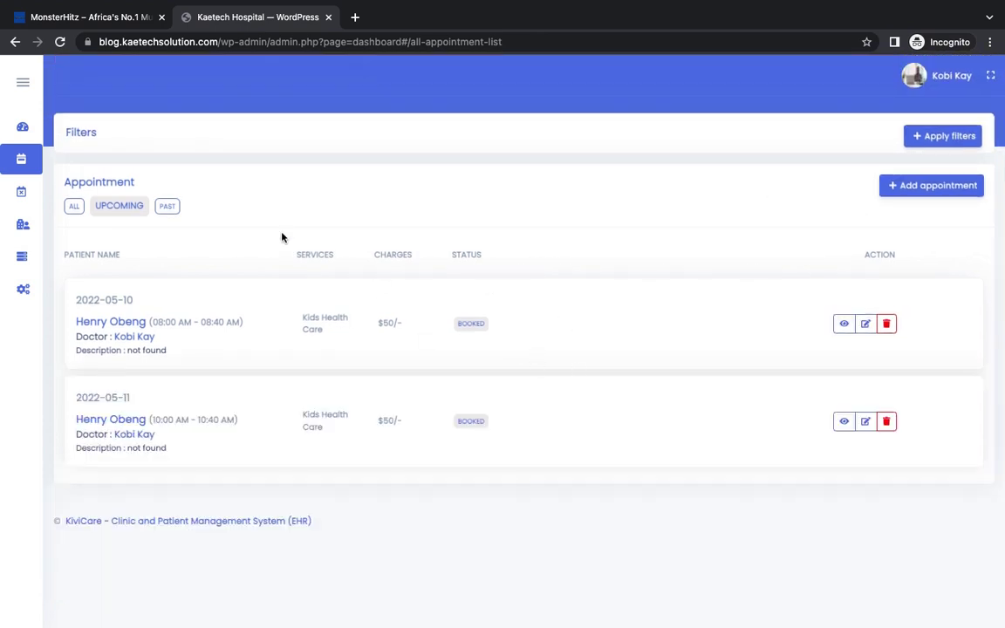
{"action": "mouse_move", "coordinate": [23, 194]}
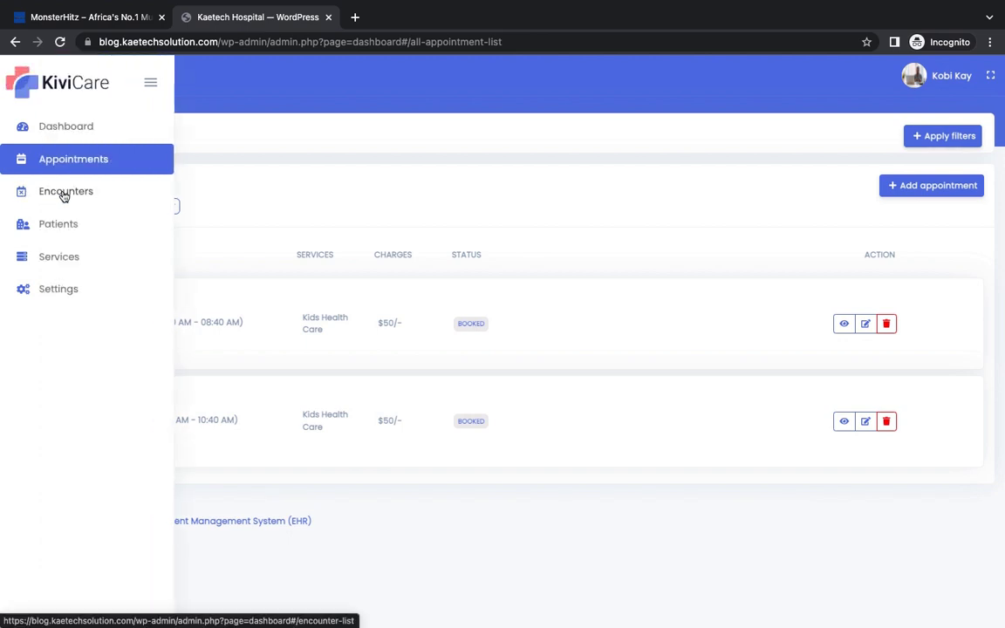
{"action": "left_click", "coordinate": [64, 194]}
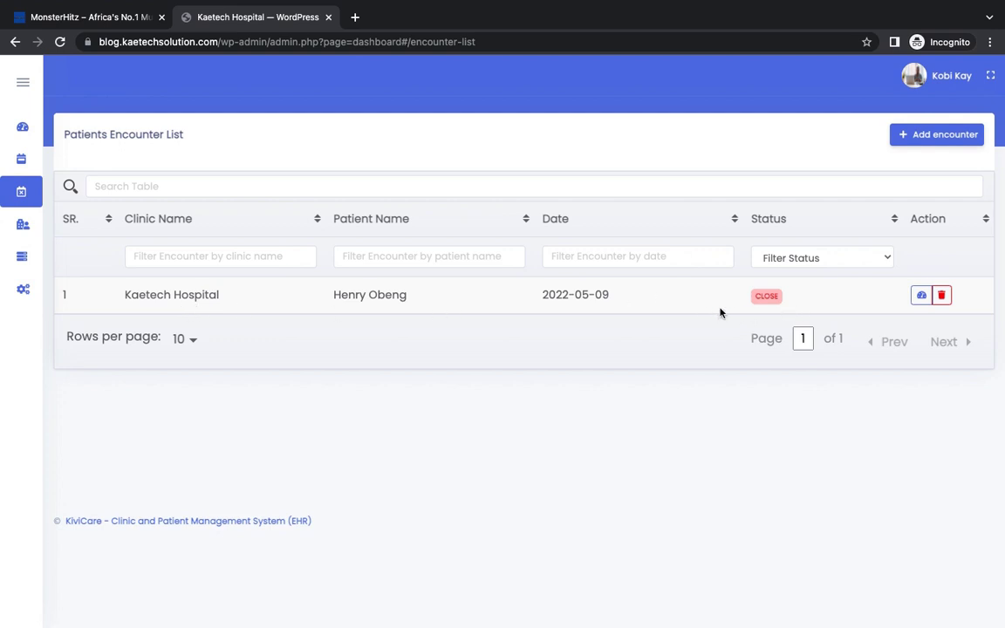
{"action": "mouse_move", "coordinate": [23, 147]}
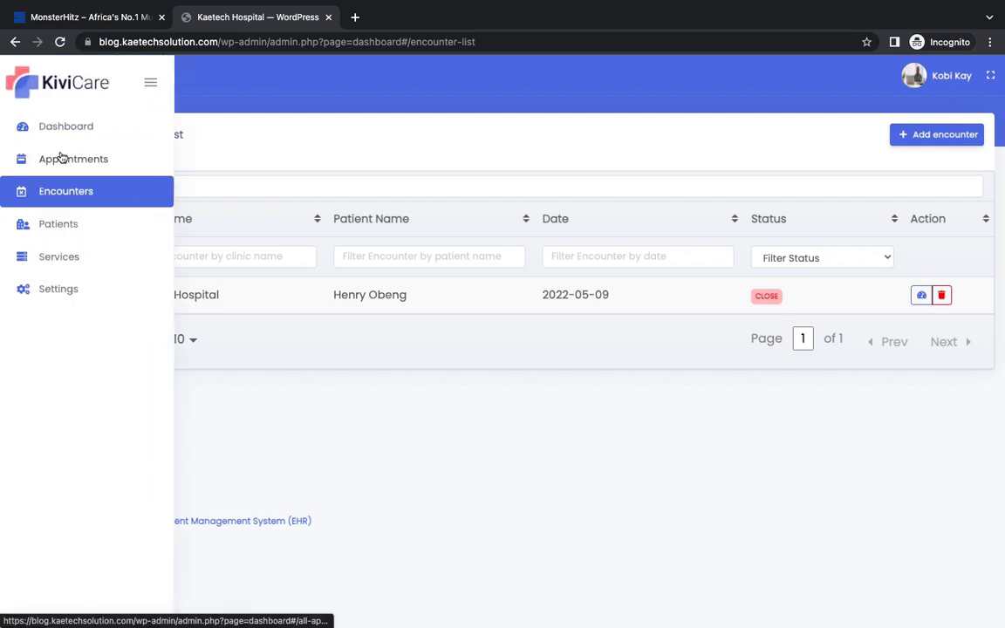
{"action": "left_click", "coordinate": [62, 158]}
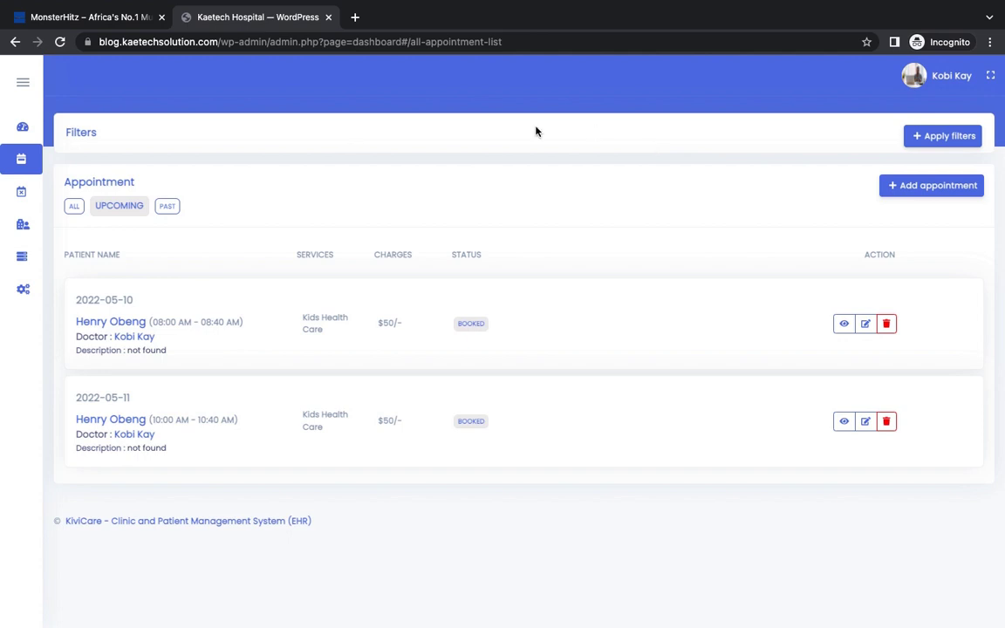
Step: Log out of the staff dashboard from the avatar menu and go to the site's Home page
{"action": "left_click", "coordinate": [27, 88]}
{"action": "left_click", "coordinate": [936, 76]}
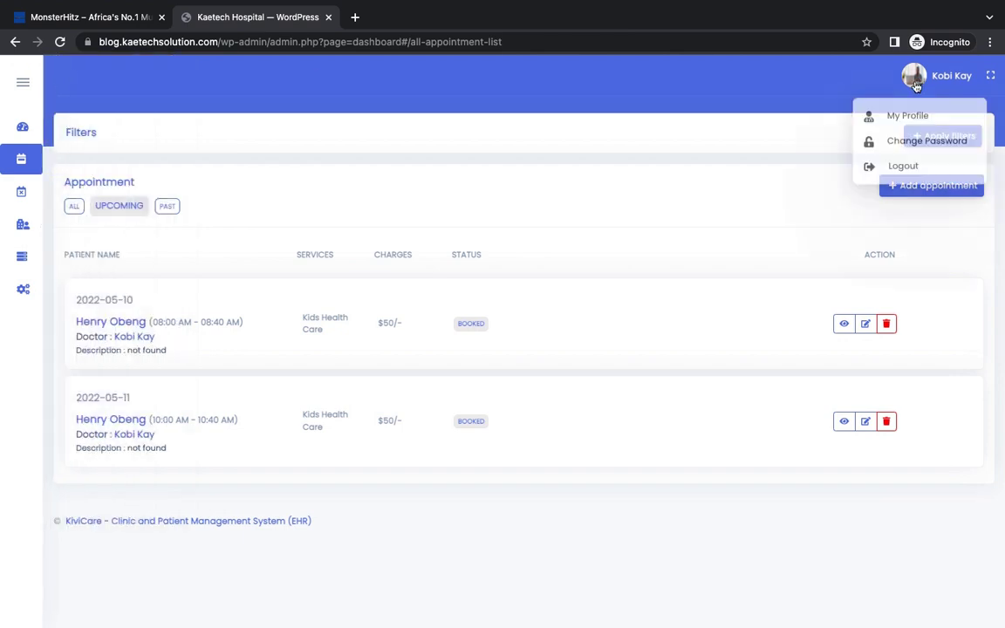
{"action": "left_click", "coordinate": [902, 166]}
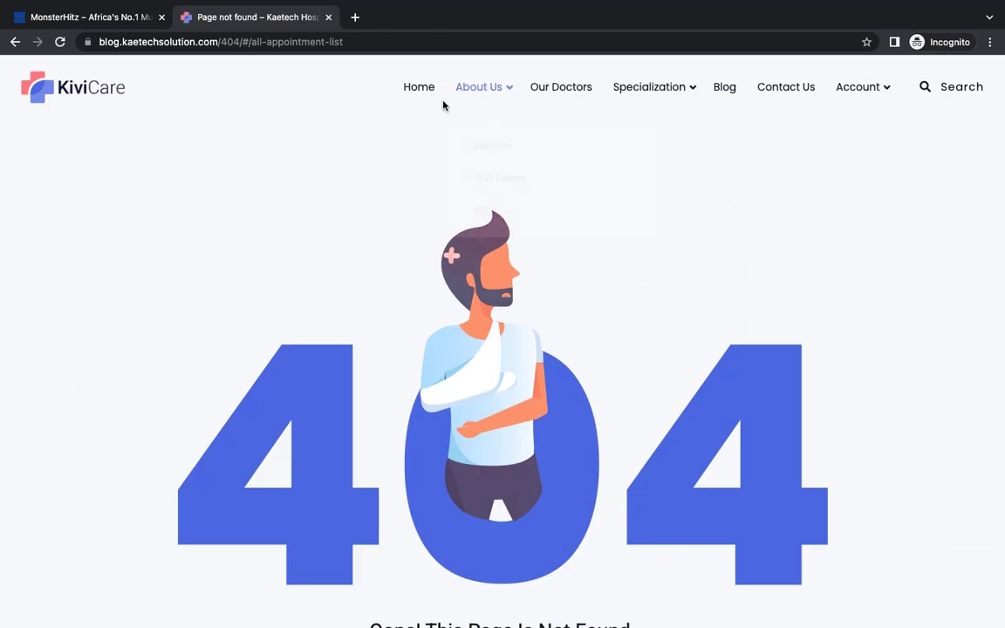
{"action": "mouse_move", "coordinate": [864, 90]}
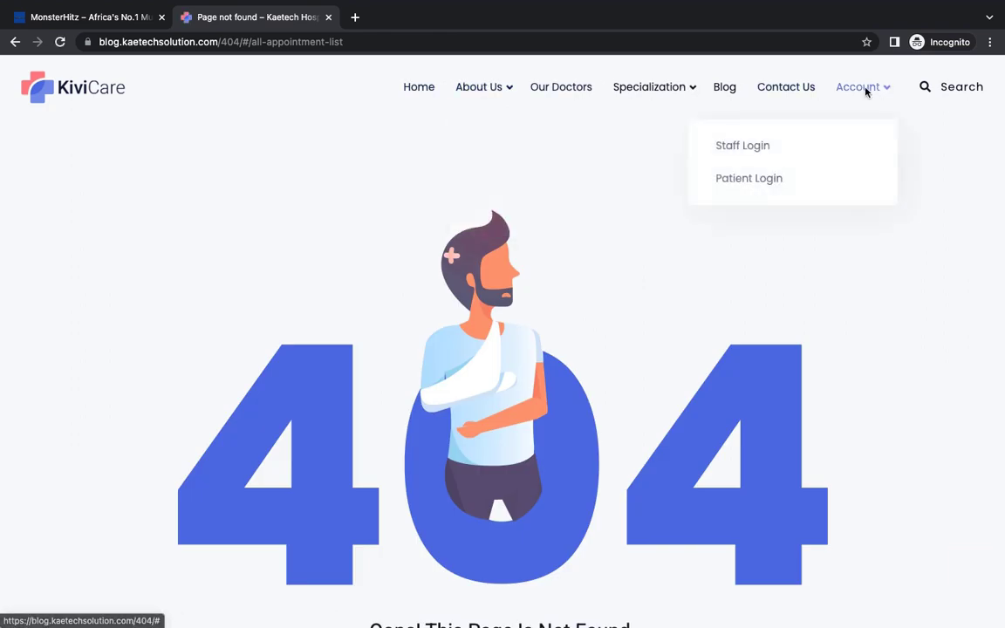
{"action": "left_click", "coordinate": [425, 88]}
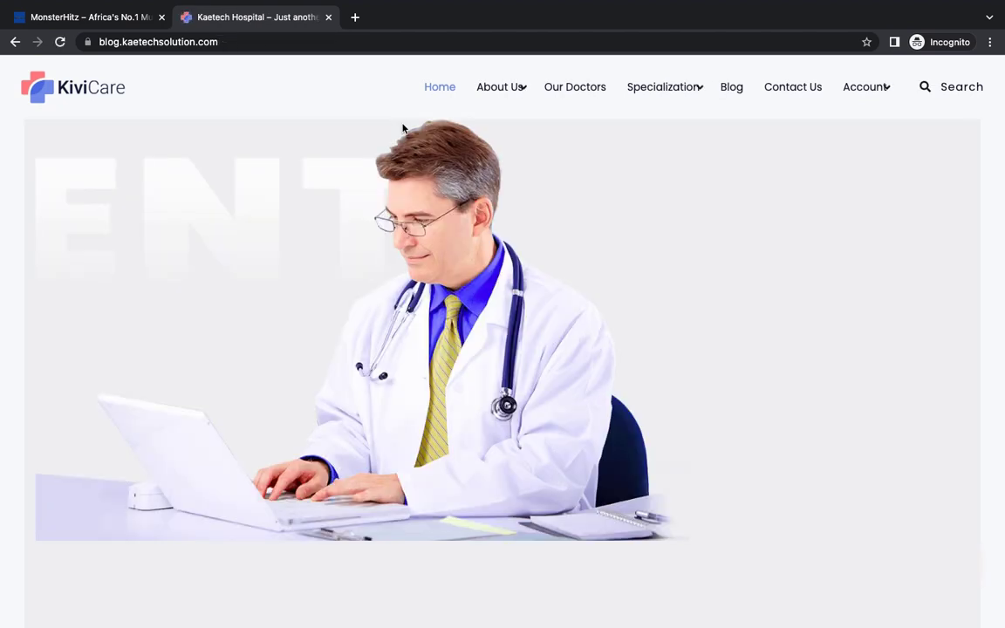
Step: Scroll through the KiviCare hospital home page to look it over
{"action": "scroll", "coordinate": [583, 274], "scroll_direction": "down", "scroll_amount": 5}
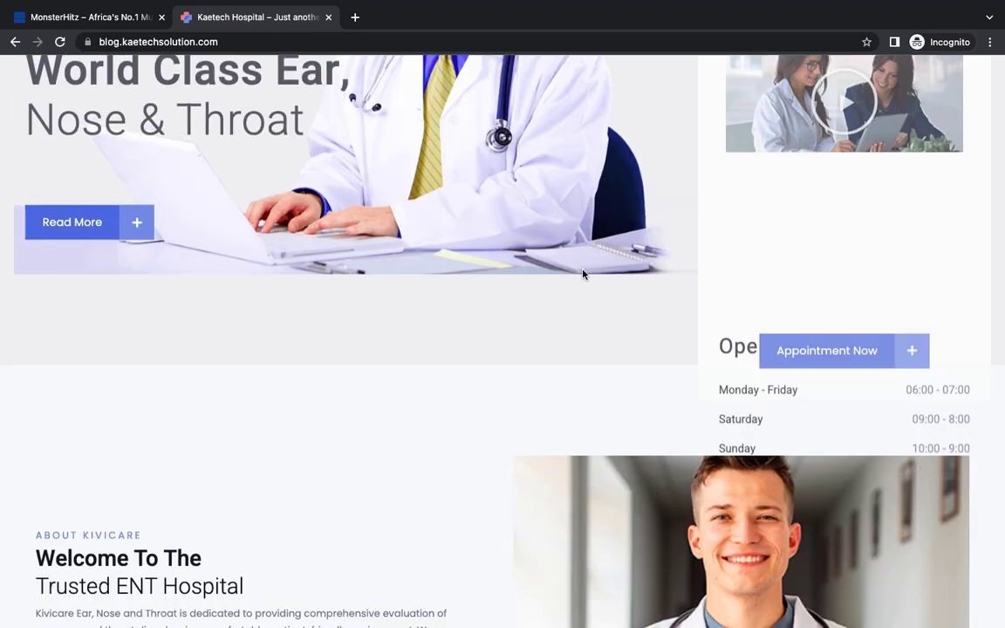
{"action": "scroll", "coordinate": [583, 274], "scroll_direction": "down", "scroll_amount": 7}
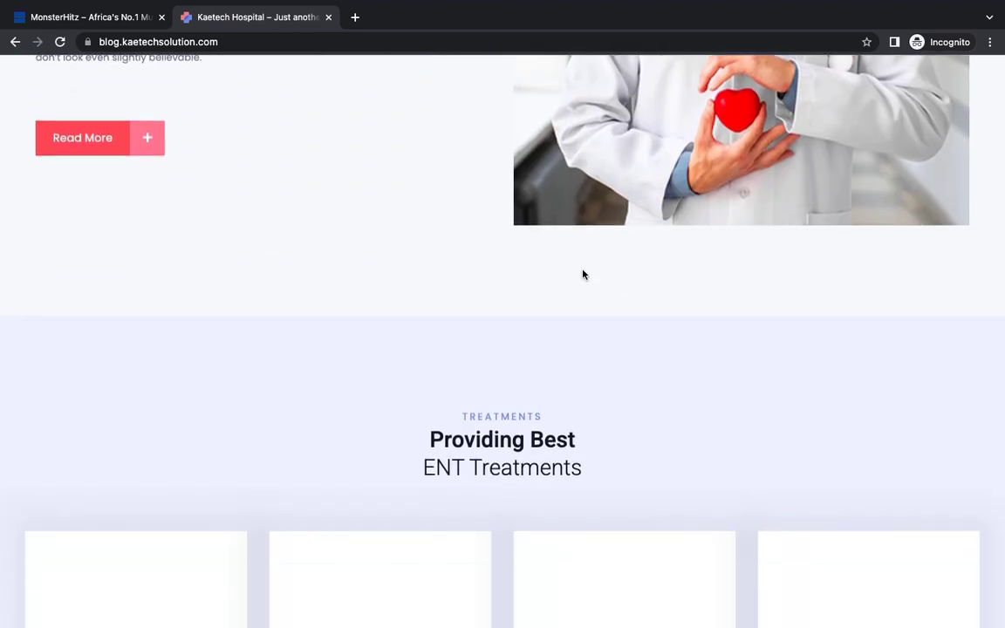
{"action": "scroll", "coordinate": [583, 274], "scroll_direction": "up", "scroll_amount": 8}
{"action": "scroll", "coordinate": [584, 275], "scroll_direction": "up", "scroll_amount": 3}
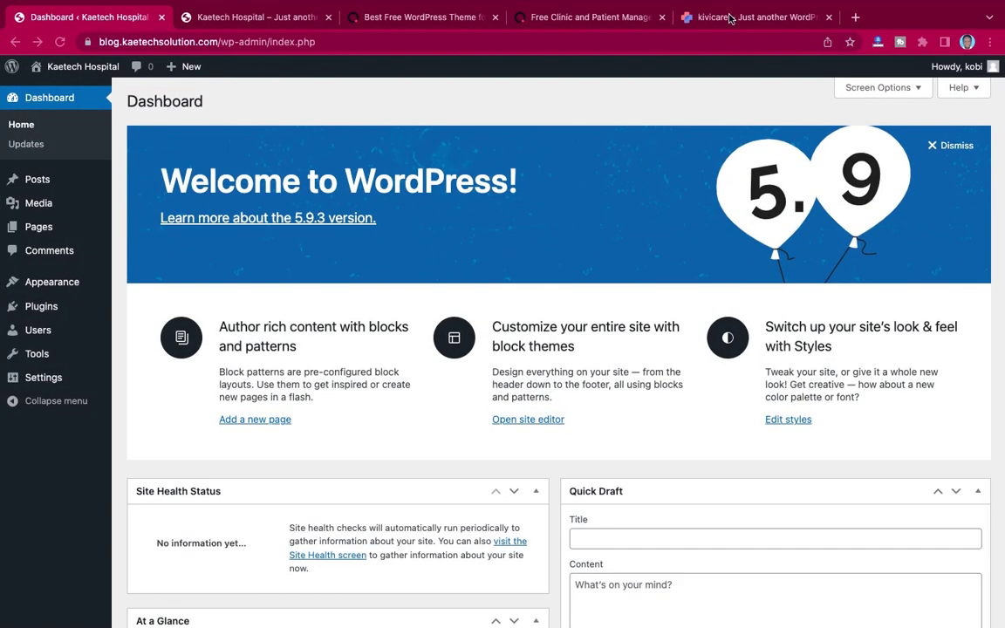
Step: Load Home > Home 2 on the KiviCare demo tab, then return to the Kaetech Hospital Dashboard tab
{"action": "left_click", "coordinate": [696, 17]}
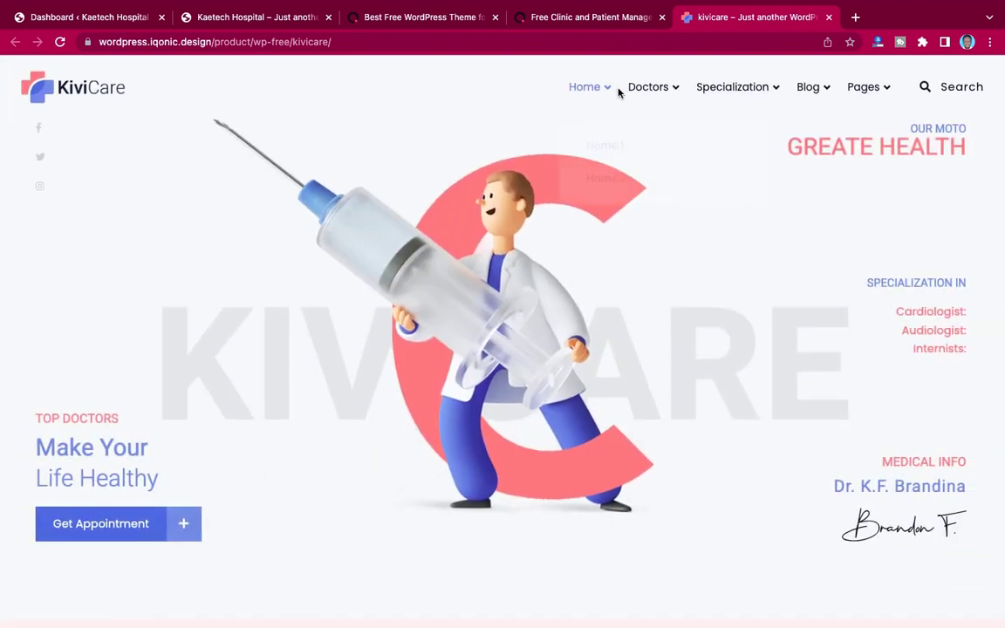
{"action": "mouse_move", "coordinate": [597, 101]}
{"action": "left_click", "coordinate": [604, 179]}
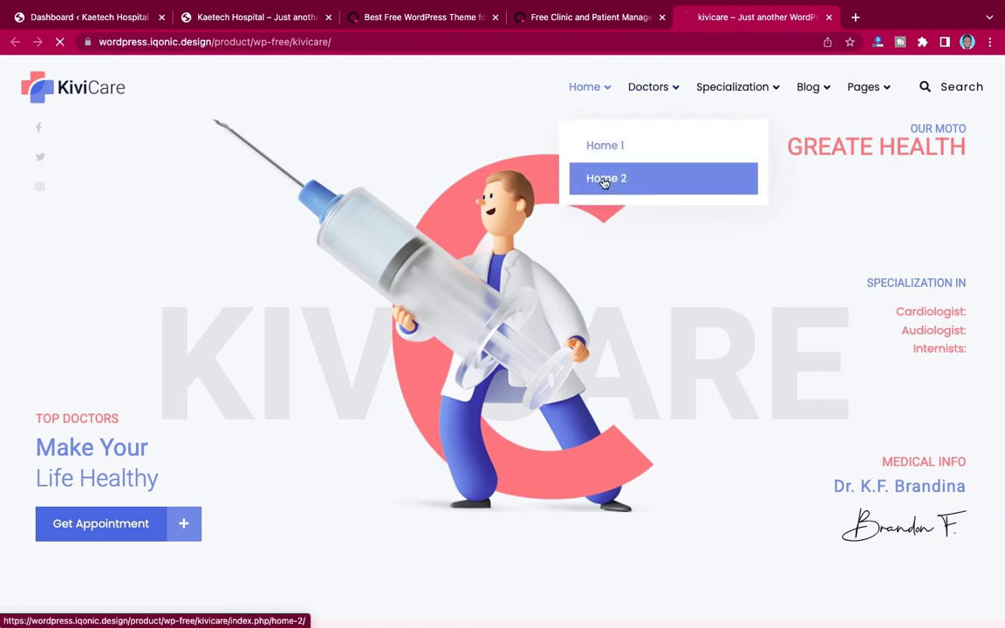
{"action": "left_click", "coordinate": [241, 19]}
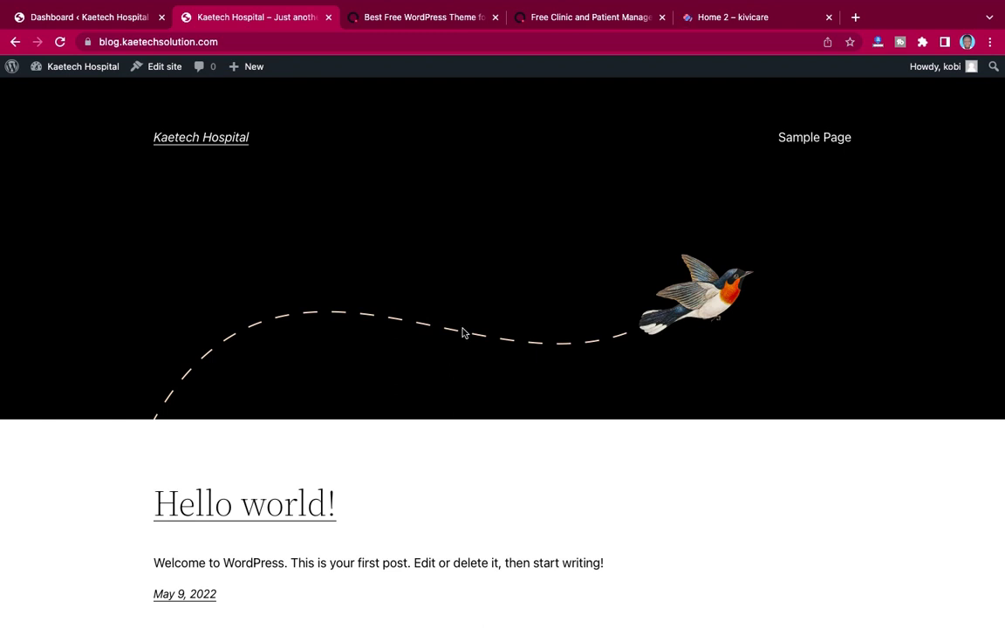
{"action": "left_click", "coordinate": [102, 19]}
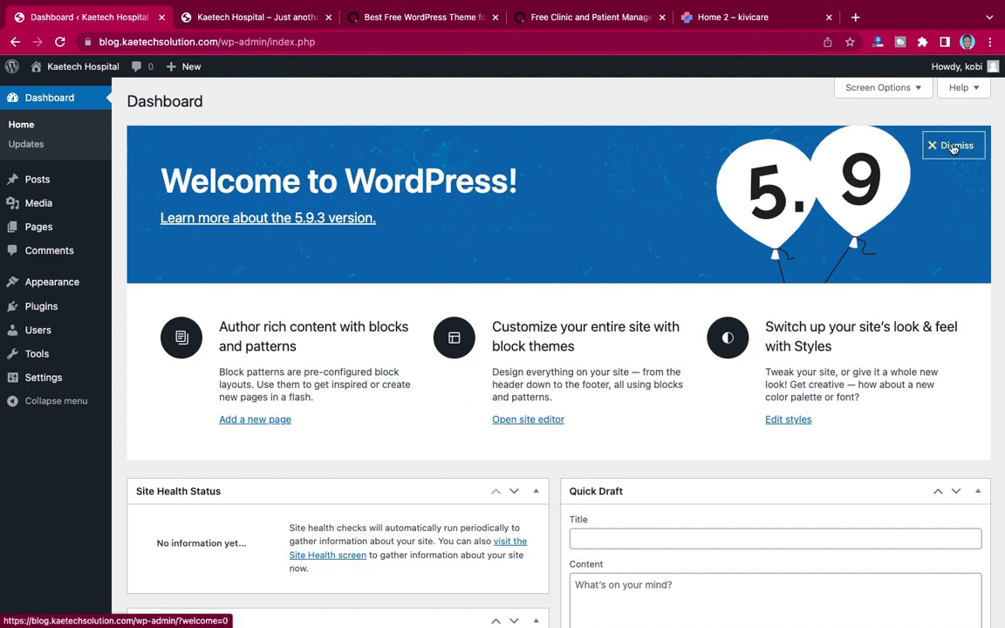
Step: Dismiss the welcome panel and hide the Events and News, Quick Draft, Activity, At a Glance and Site Health widgets
{"action": "left_click", "coordinate": [952, 147]}
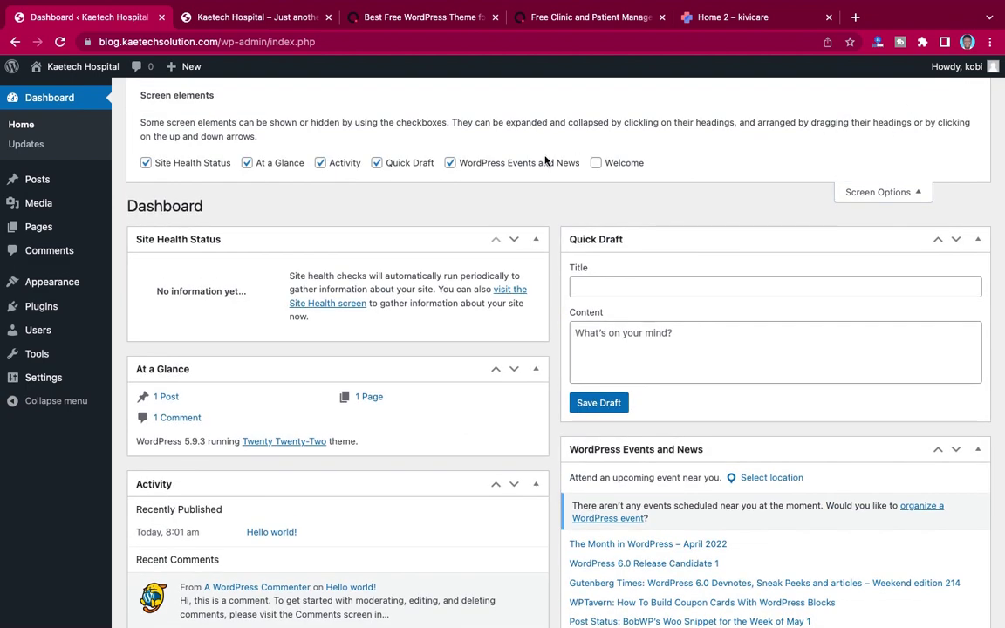
{"action": "left_click", "coordinate": [450, 163]}
{"action": "left_click", "coordinate": [377, 163]}
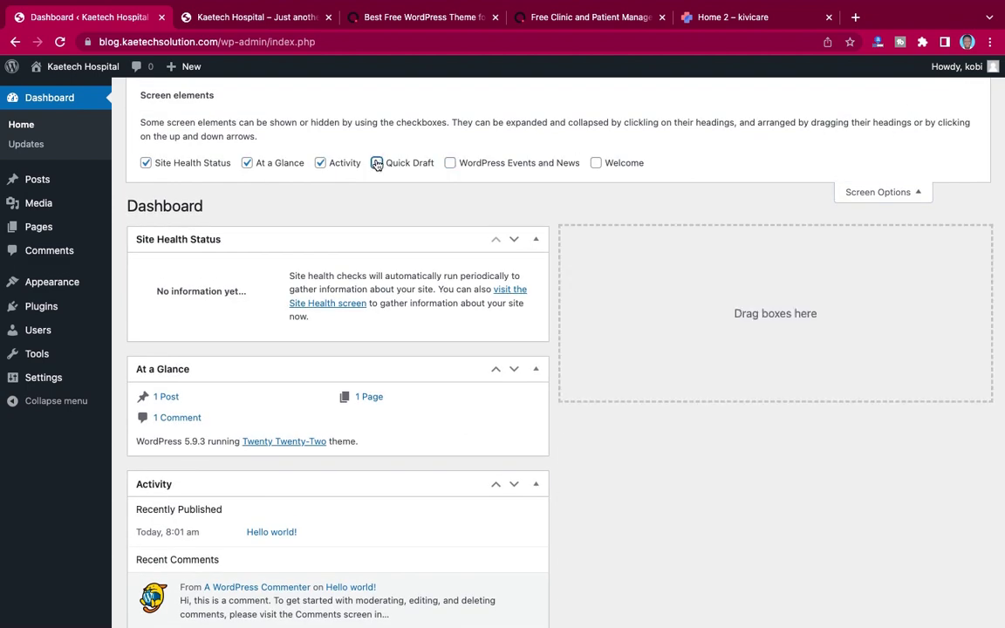
{"action": "left_click", "coordinate": [320, 162]}
{"action": "left_click", "coordinate": [247, 163]}
{"action": "left_click", "coordinate": [145, 163]}
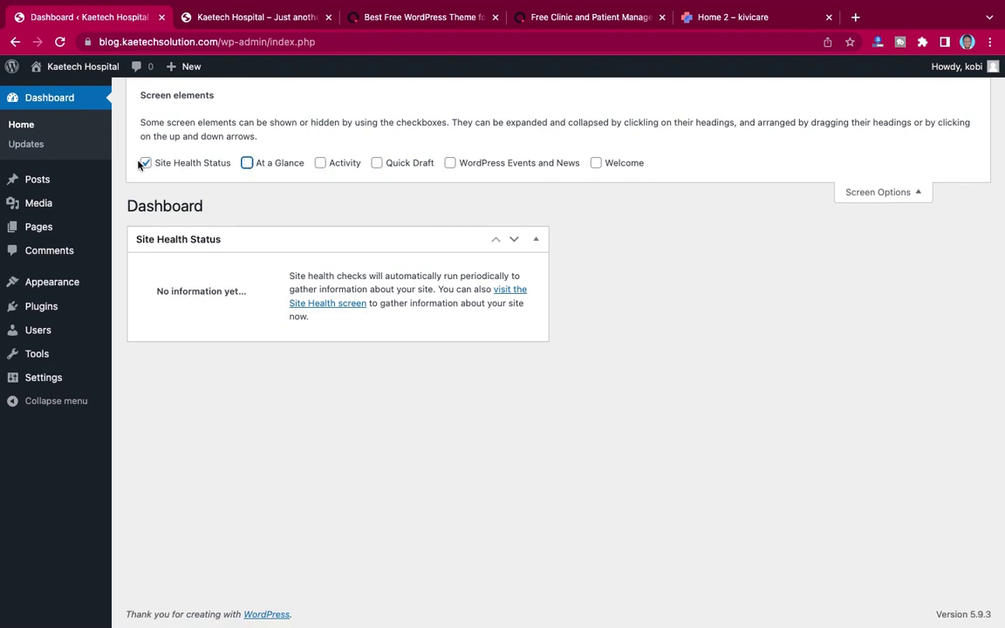
{"action": "left_click", "coordinate": [862, 194]}
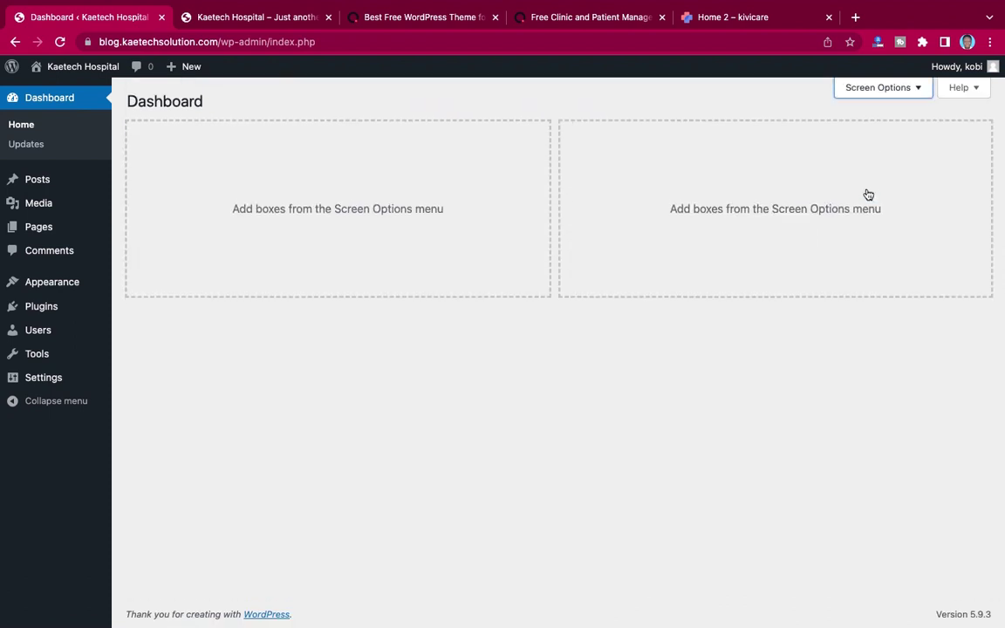
{"action": "left_click", "coordinate": [896, 86]}
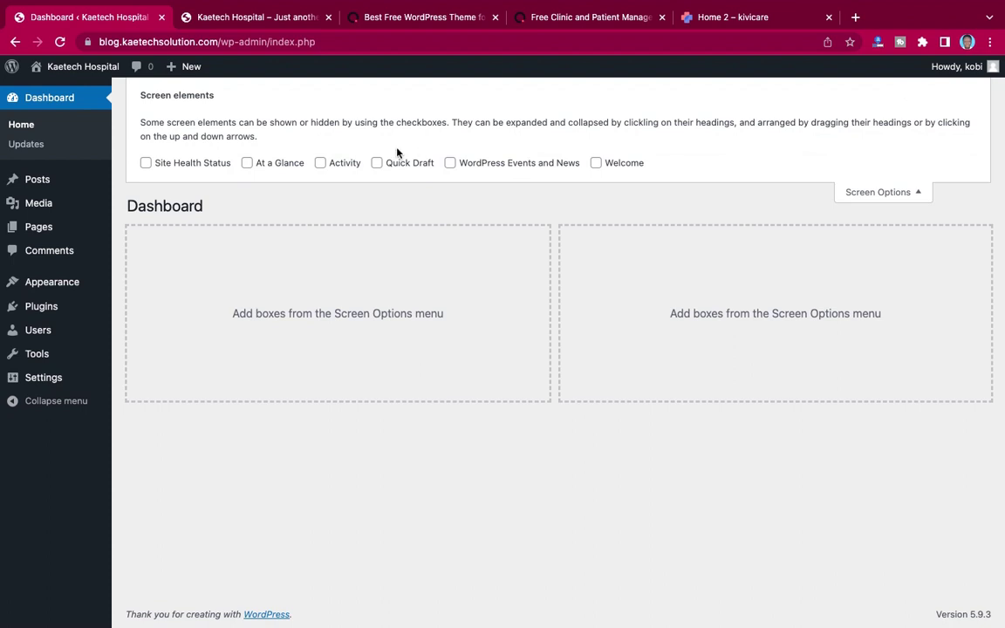
{"action": "left_click", "coordinate": [890, 194]}
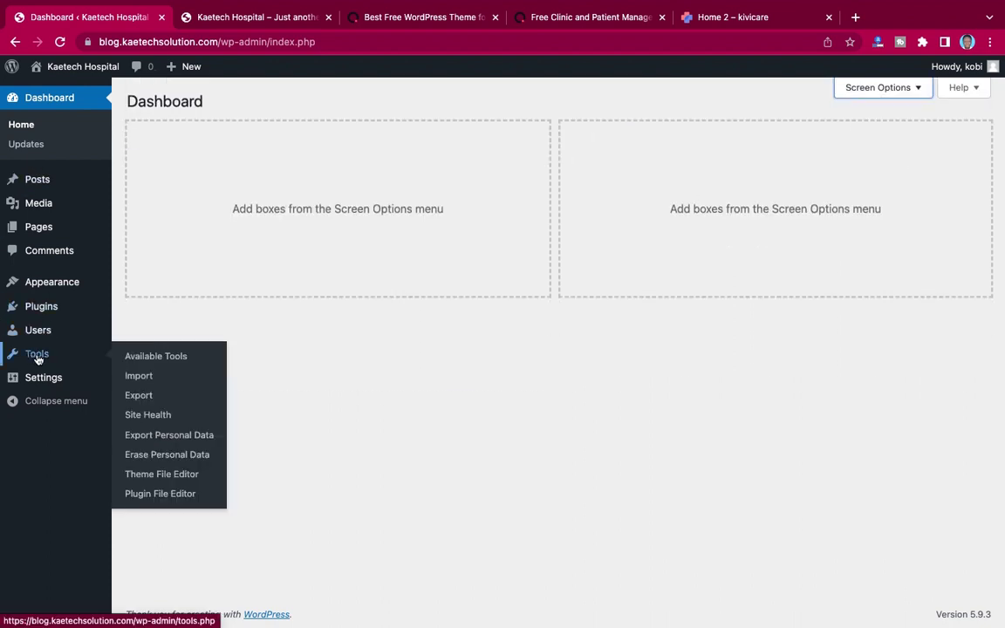
Step: Change the tagline in General Settings to 'Health Care for Everyone'
{"action": "mouse_move", "coordinate": [36, 380]}
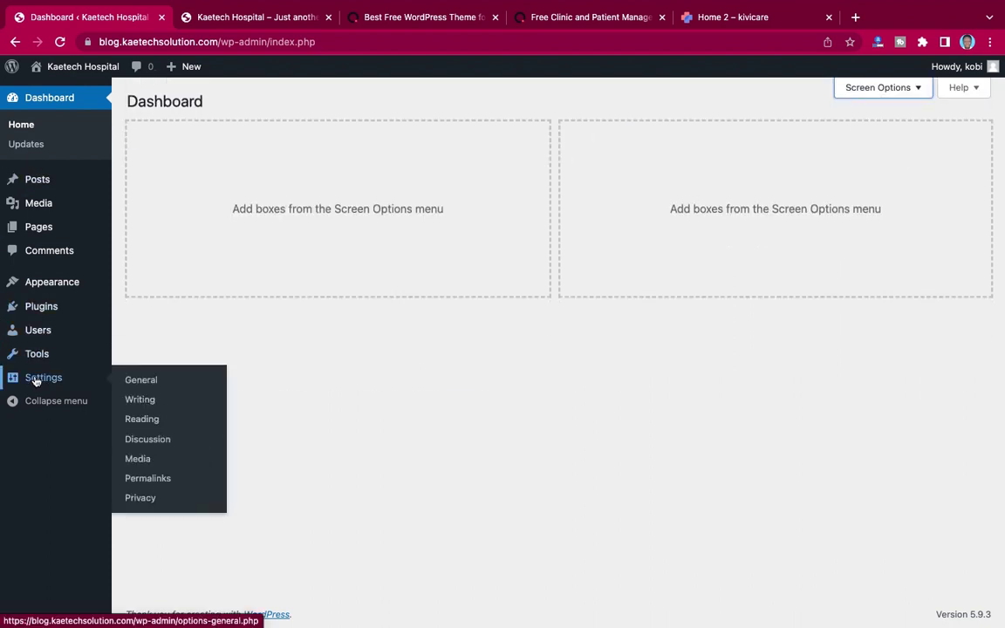
{"action": "left_click", "coordinate": [140, 382]}
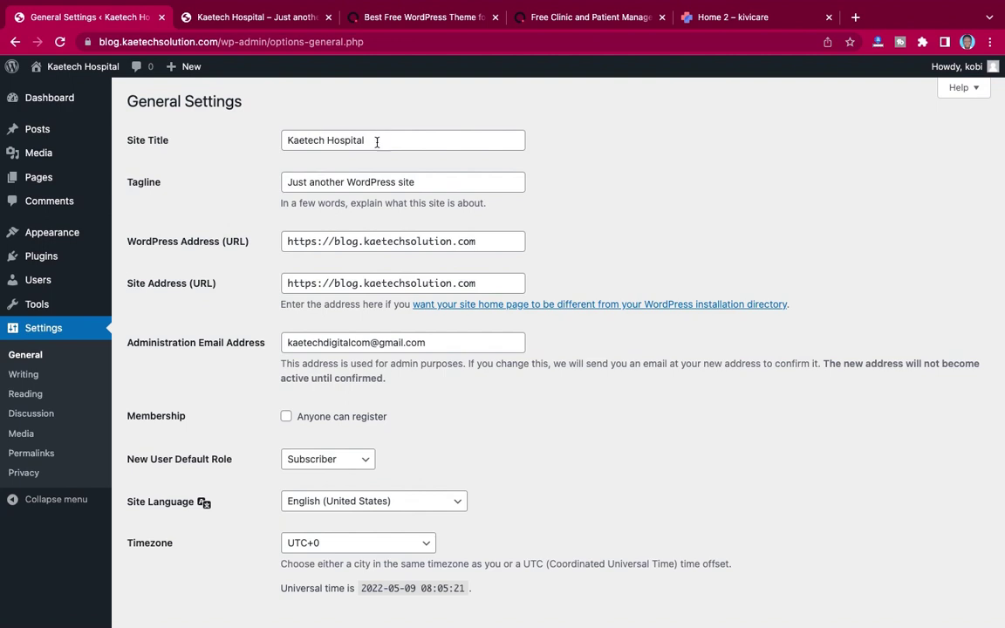
{"action": "left_click_drag", "start_coordinate": [417, 182], "coordinate": [270, 183]}
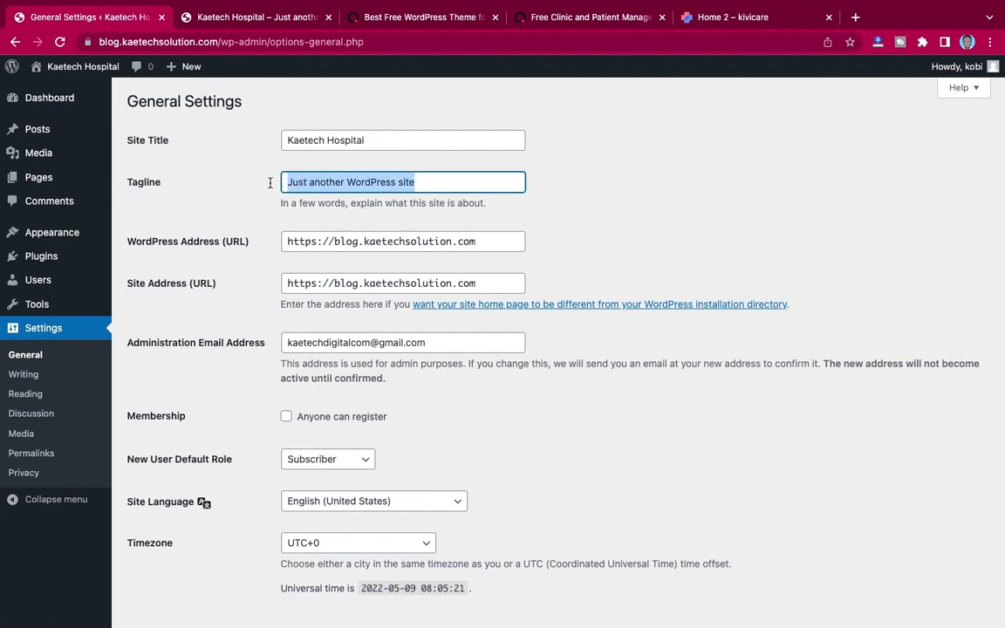
{"action": "type", "text": "Hea"}
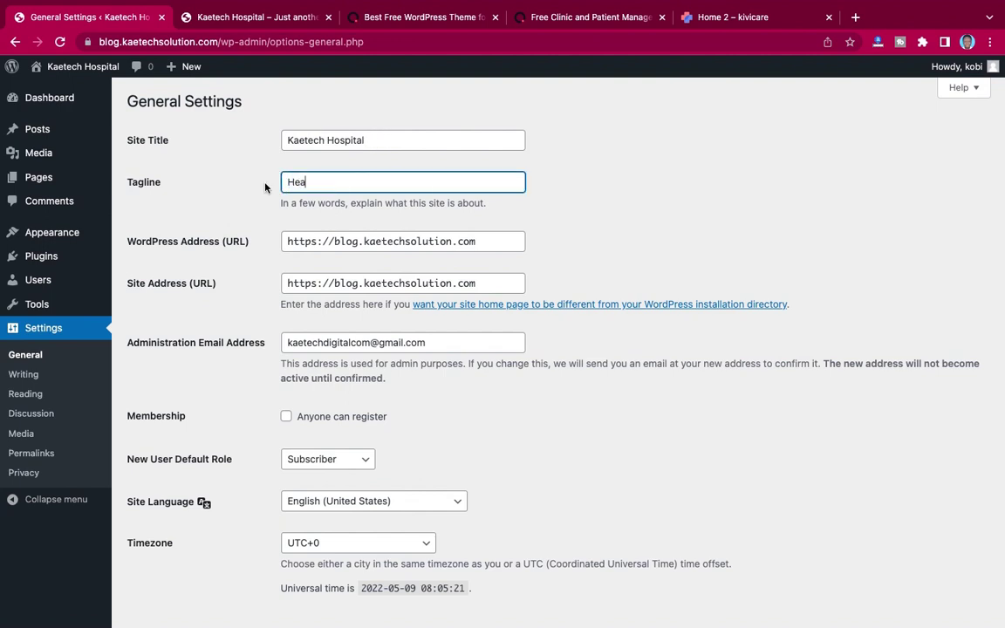
{"action": "type", "text": "lth Care for Everyone"}
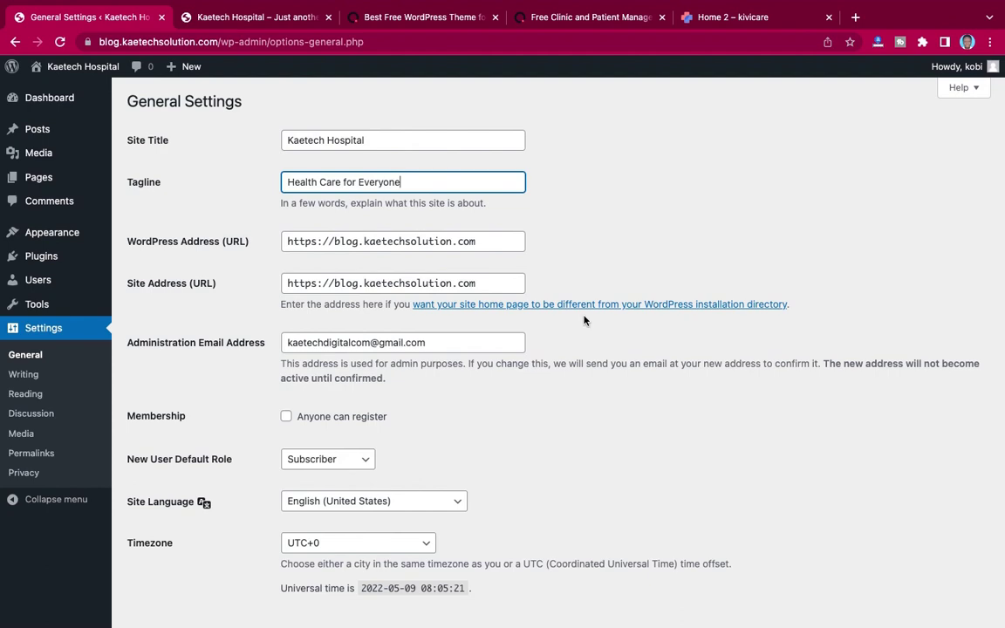
Step: Allow anyone to register, keeping Subscriber as the default new-user role
{"action": "scroll", "coordinate": [583, 319], "scroll_direction": "down", "scroll_amount": 3}
{"action": "scroll", "coordinate": [436, 262], "scroll_direction": "down", "scroll_amount": 3}
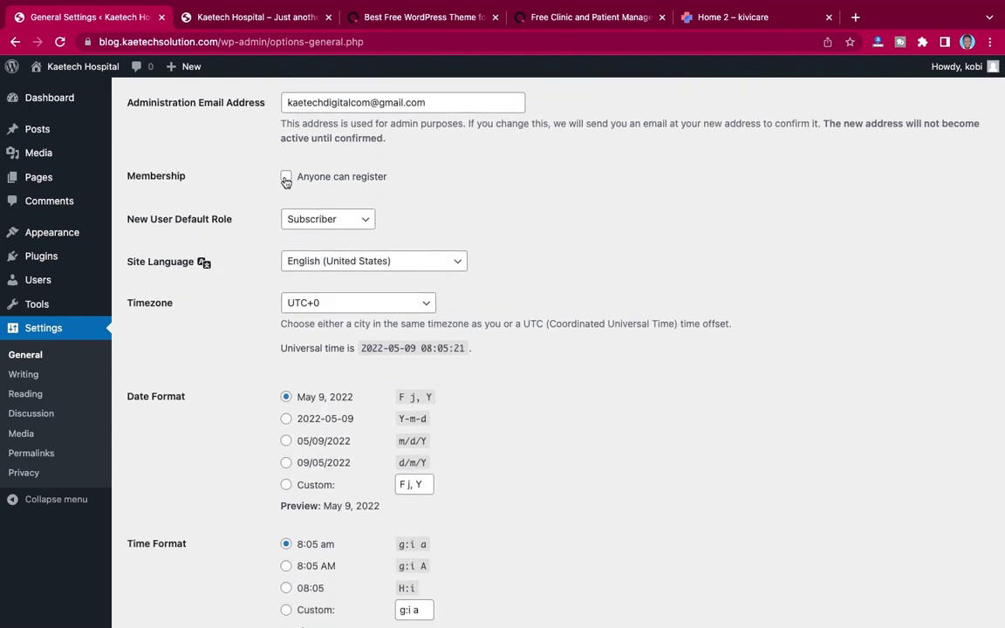
{"action": "left_click", "coordinate": [286, 176]}
{"action": "scroll", "coordinate": [473, 261], "scroll_direction": "down", "scroll_amount": 1}
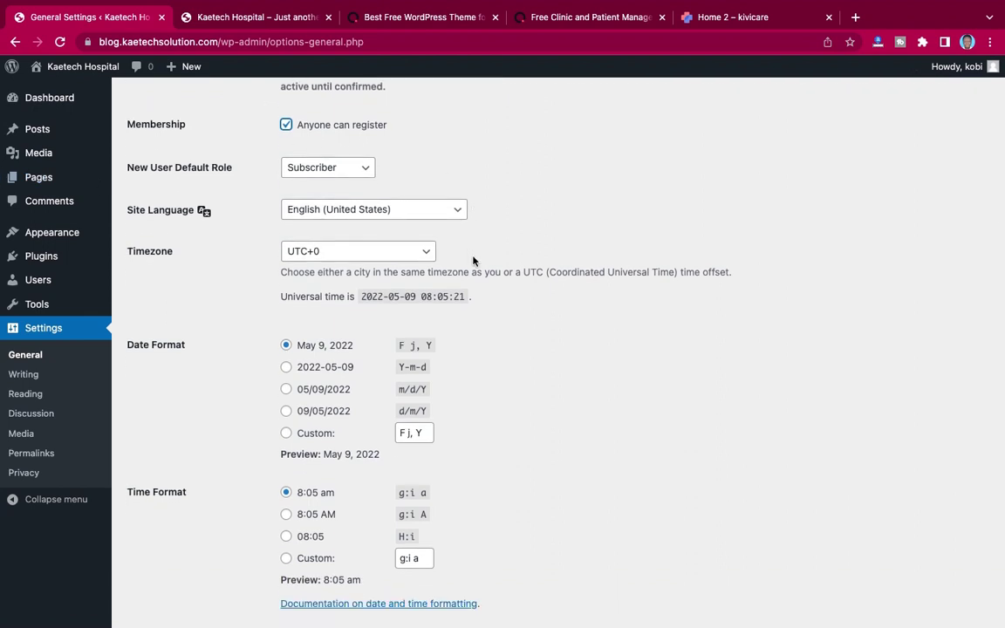
{"action": "left_click", "coordinate": [338, 172]}
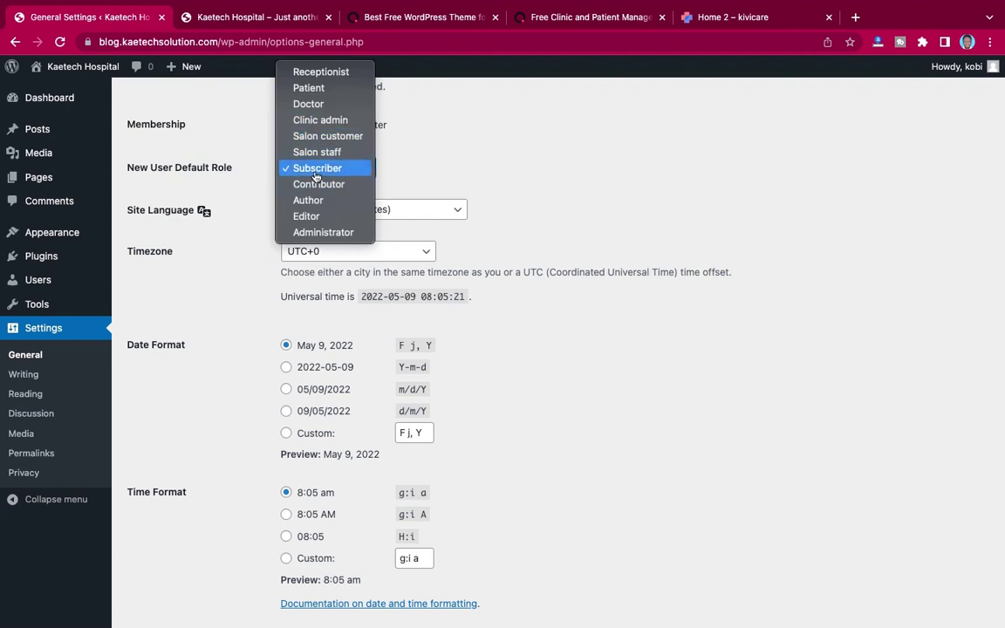
{"action": "left_click", "coordinate": [316, 169]}
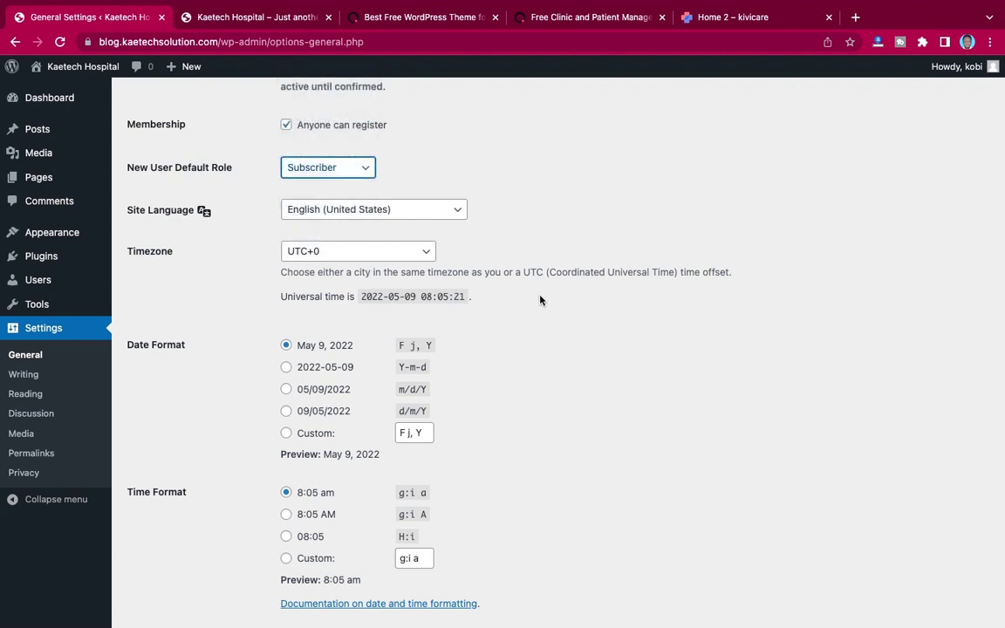
Step: Set the timezone to Accra and save the general settings
{"action": "scroll", "coordinate": [541, 300], "scroll_direction": "down", "scroll_amount": 3}
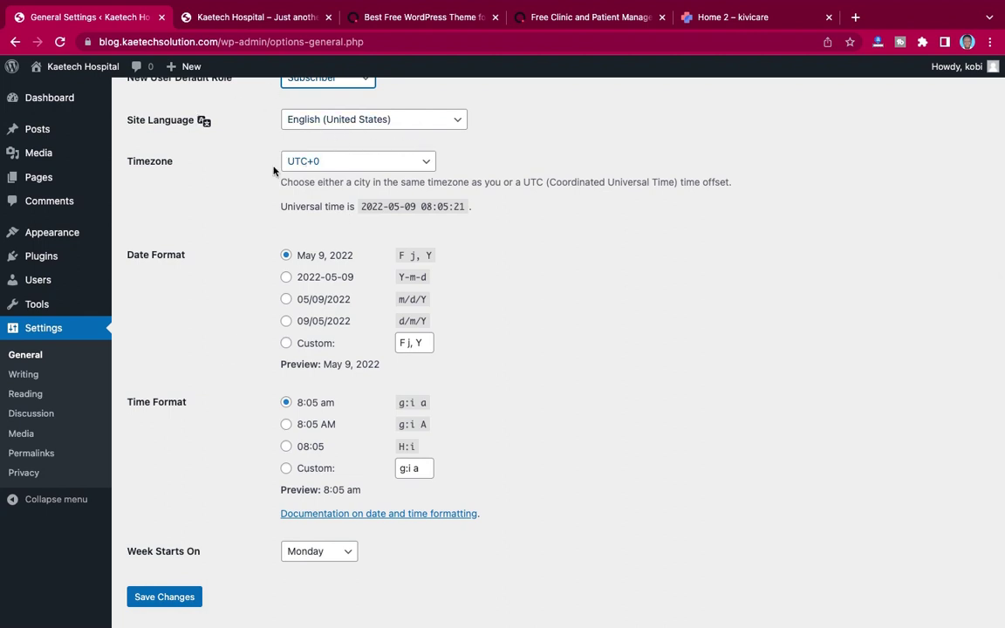
{"action": "left_click", "coordinate": [351, 163]}
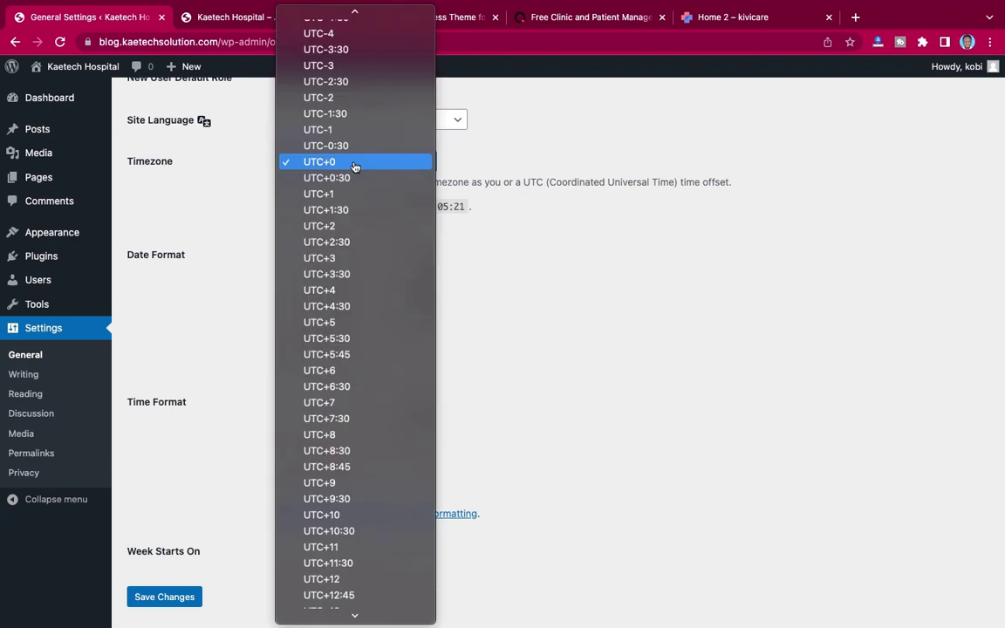
{"action": "key", "text": "a"}
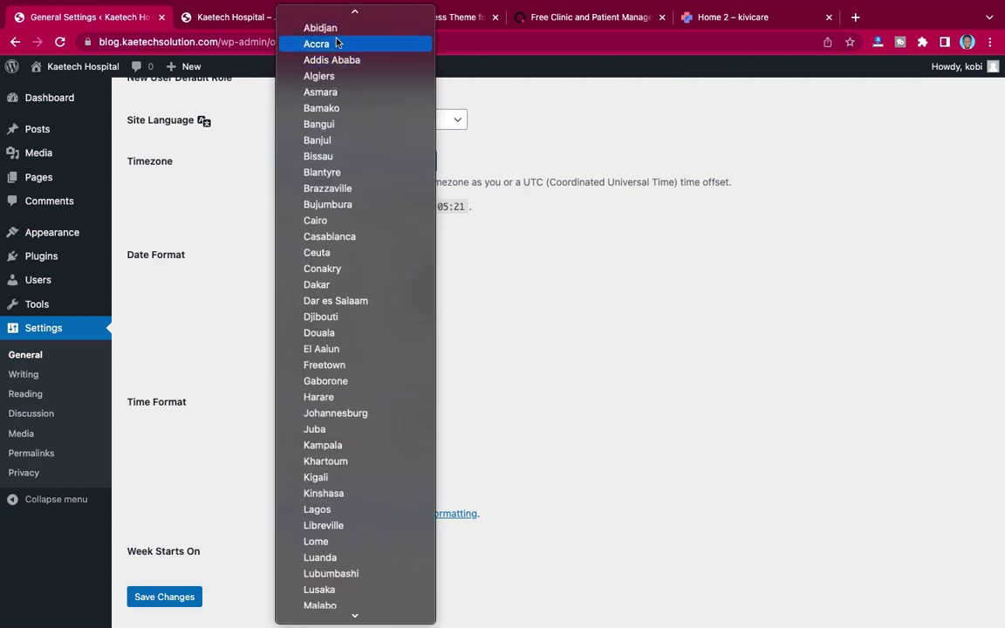
{"action": "left_click", "coordinate": [337, 44]}
{"action": "scroll", "coordinate": [255, 280], "scroll_direction": "down", "scroll_amount": 1}
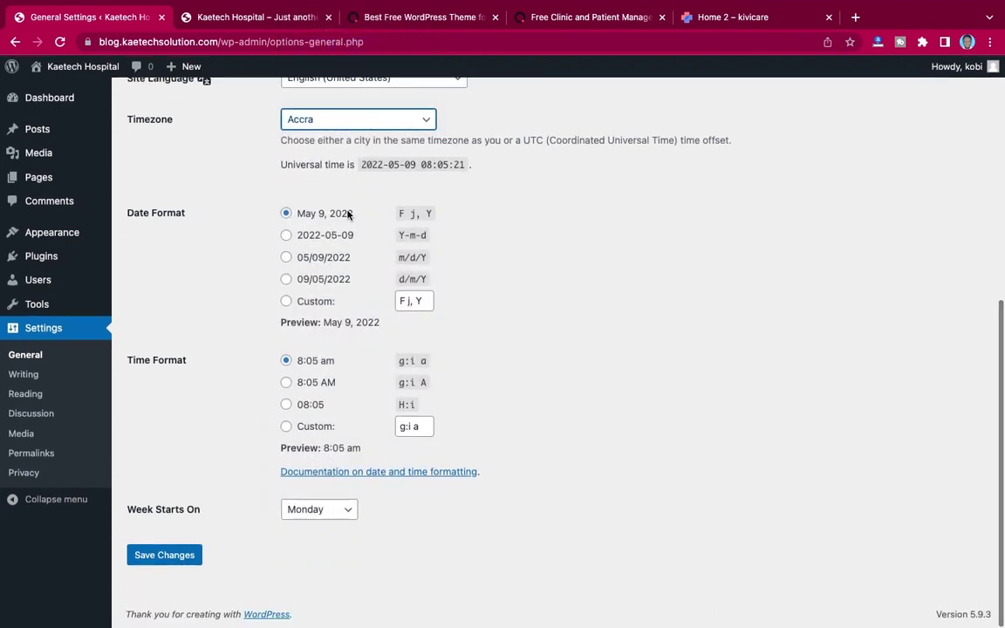
{"action": "left_click", "coordinate": [174, 557]}
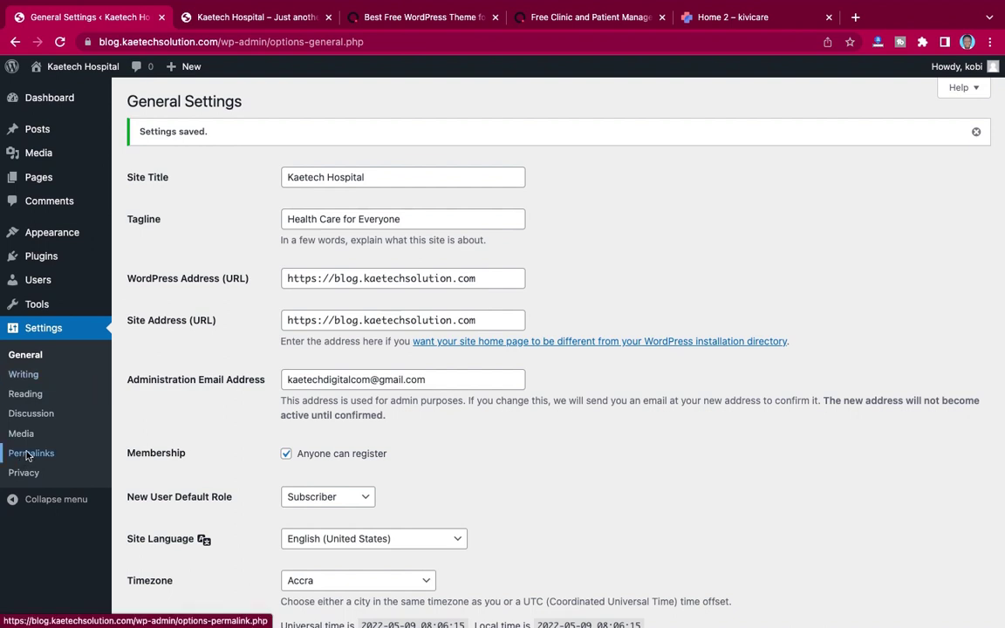
Step: Switch the permalink structure to Post name (/%postname%/) and save it
{"action": "left_click", "coordinate": [27, 455]}
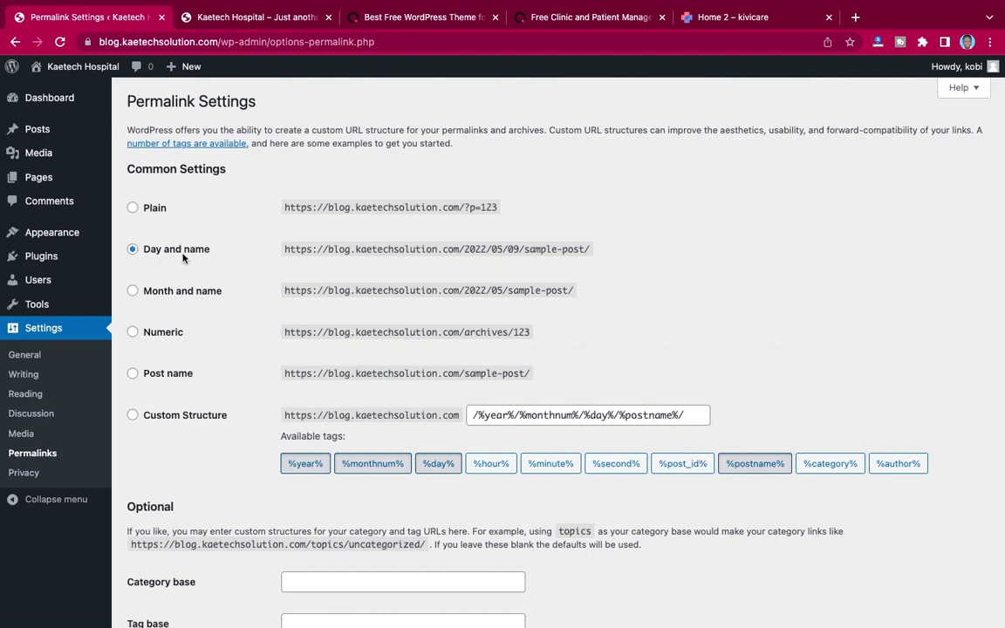
{"action": "left_click", "coordinate": [131, 373]}
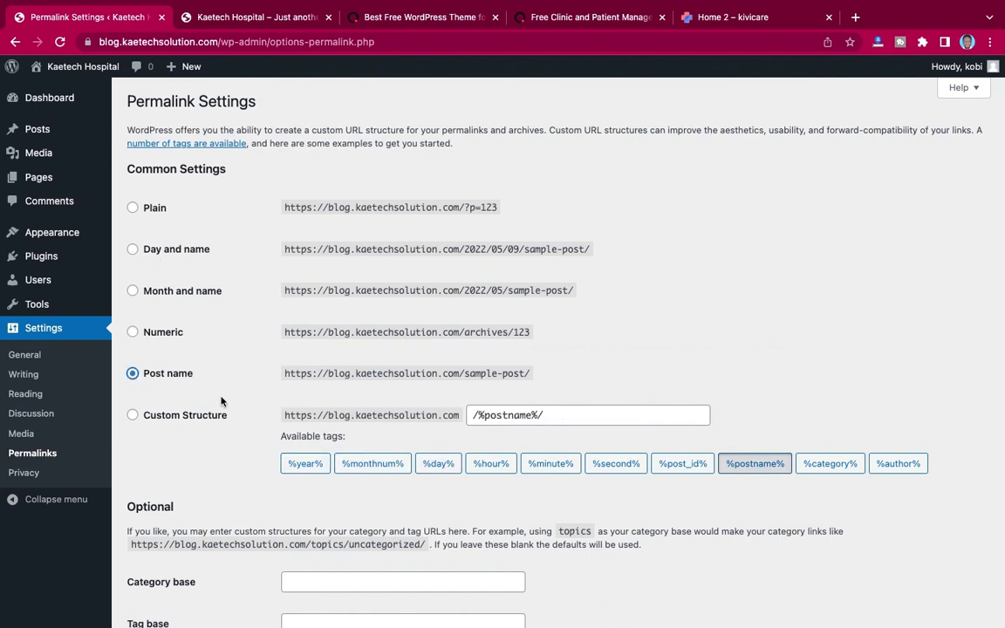
{"action": "scroll", "coordinate": [221, 402], "scroll_direction": "down", "scroll_amount": 3}
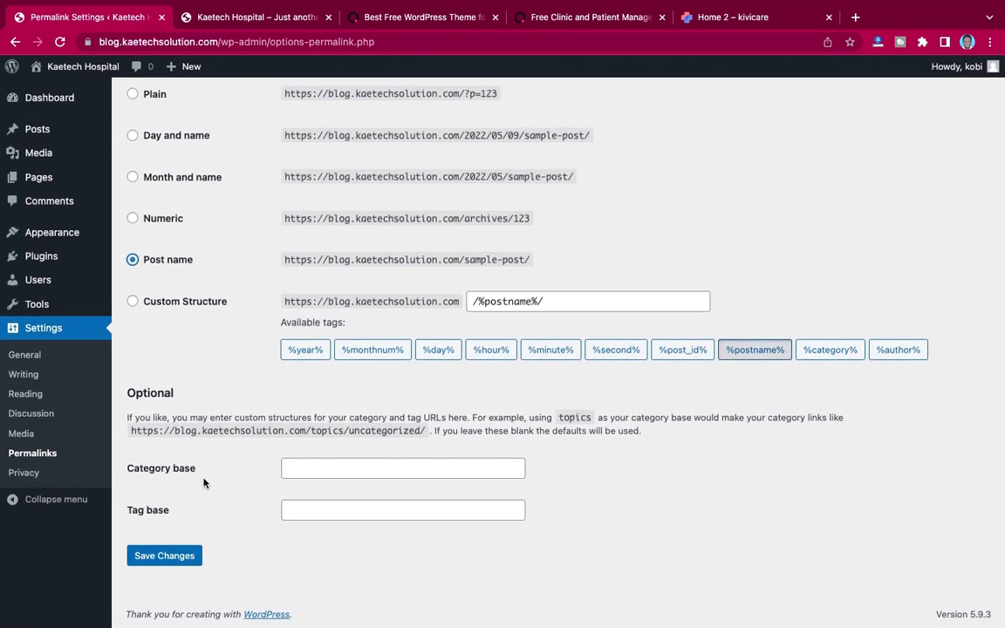
{"action": "left_click", "coordinate": [167, 555]}
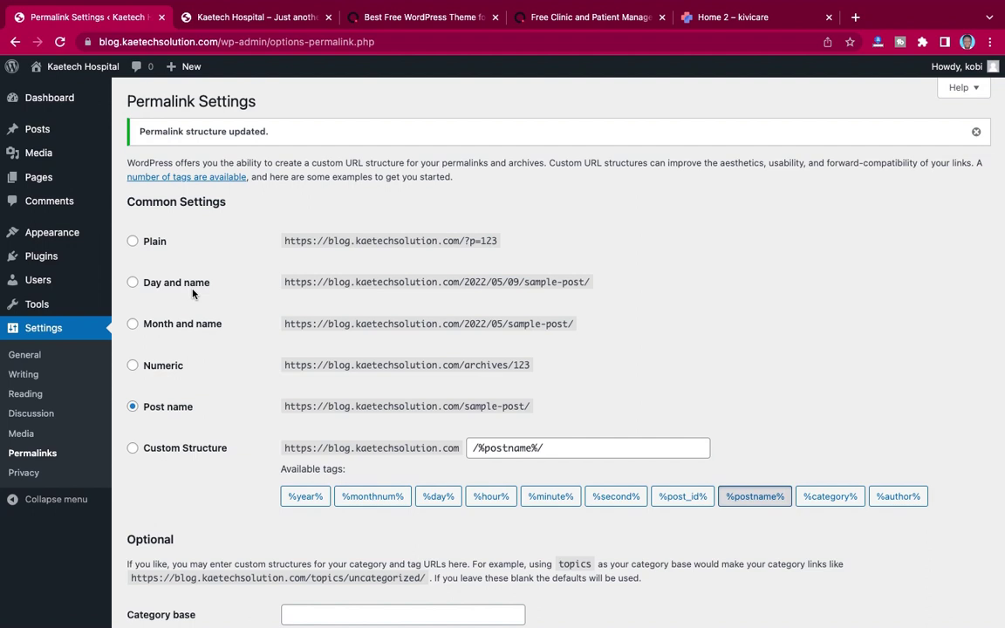
Step: View the Kaetech Hospital front end and its Hello world! post, dismissing the Mail notification
{"action": "left_click", "coordinate": [259, 19]}
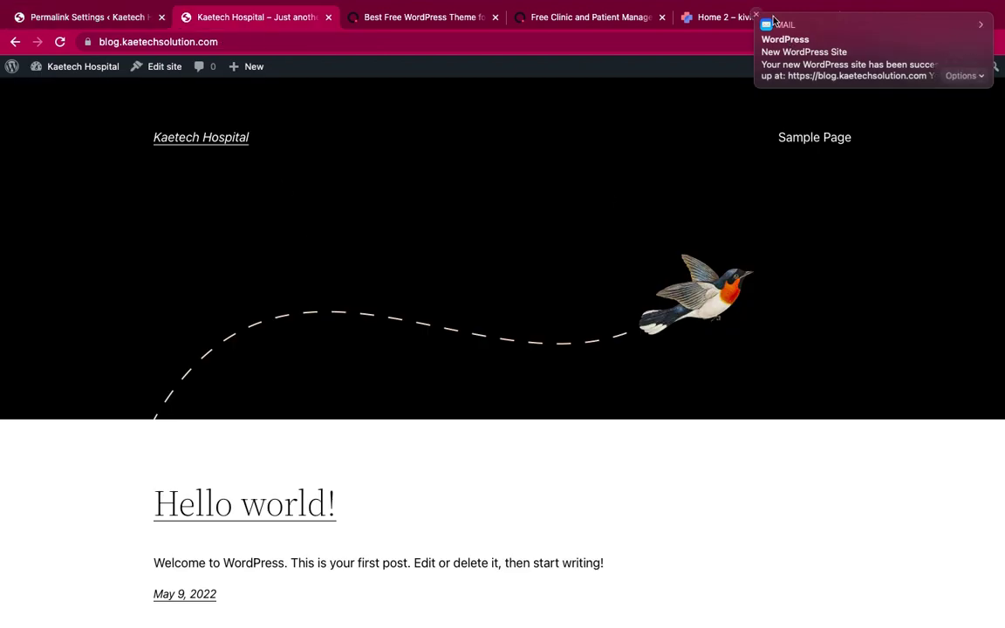
{"action": "left_click", "coordinate": [758, 18]}
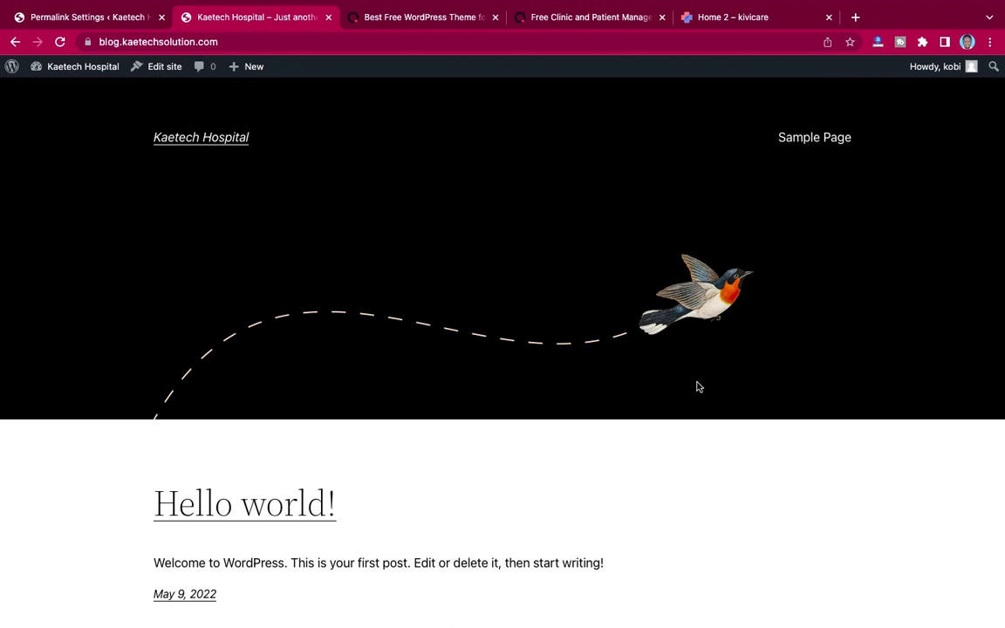
{"action": "scroll", "coordinate": [700, 395], "scroll_direction": "down", "scroll_amount": 5}
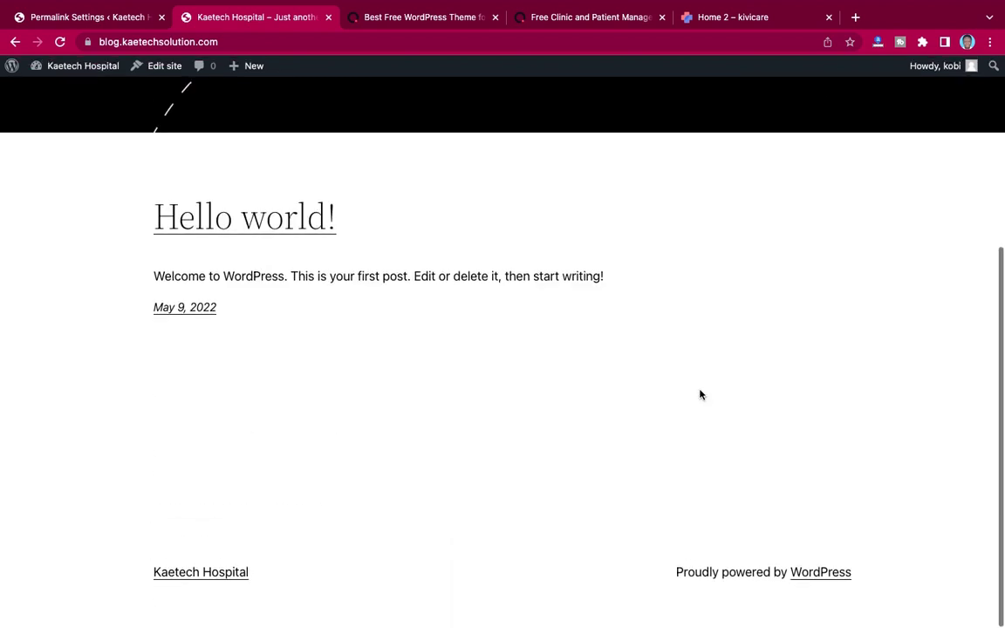
{"action": "scroll", "coordinate": [700, 394], "scroll_direction": "up", "scroll_amount": 5}
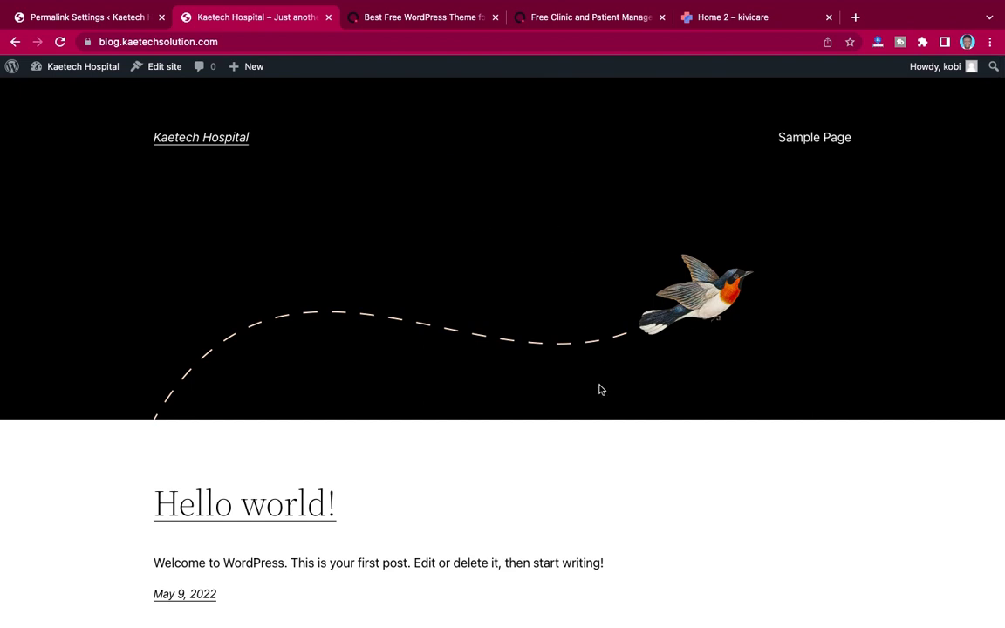
{"action": "scroll", "coordinate": [599, 395], "scroll_direction": "down", "scroll_amount": 5}
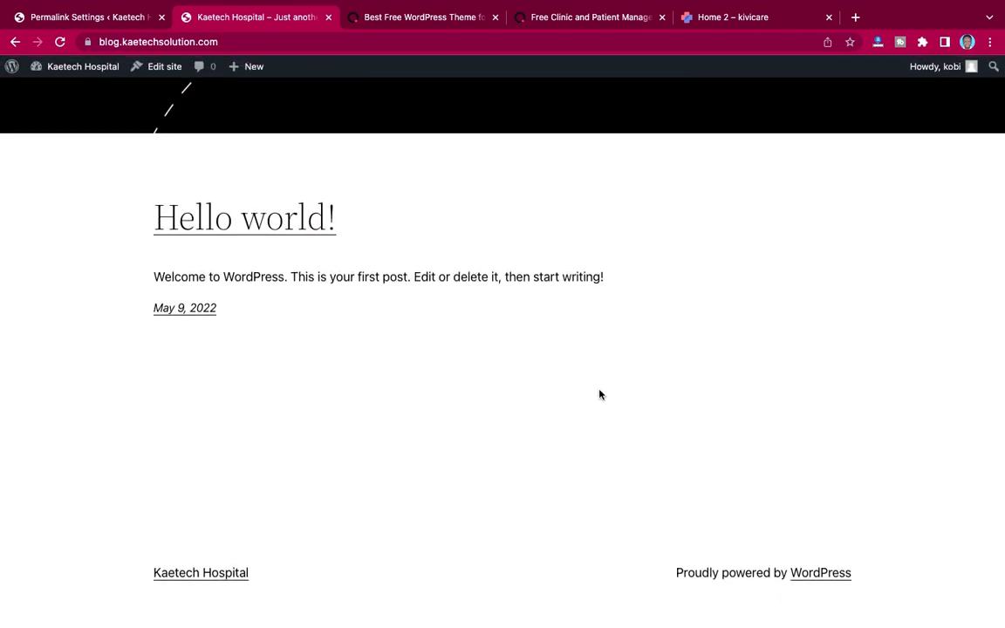
{"action": "scroll", "coordinate": [600, 395], "scroll_direction": "up", "scroll_amount": 5}
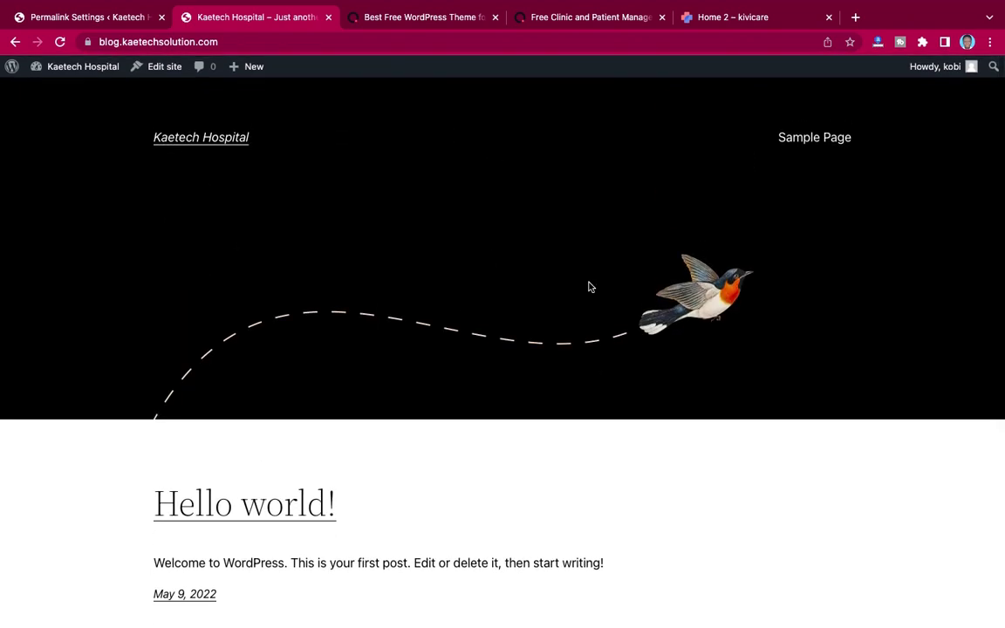
{"action": "scroll", "coordinate": [642, 377], "scroll_direction": "down", "scroll_amount": 5}
{"action": "scroll", "coordinate": [641, 377], "scroll_direction": "up", "scroll_amount": 5}
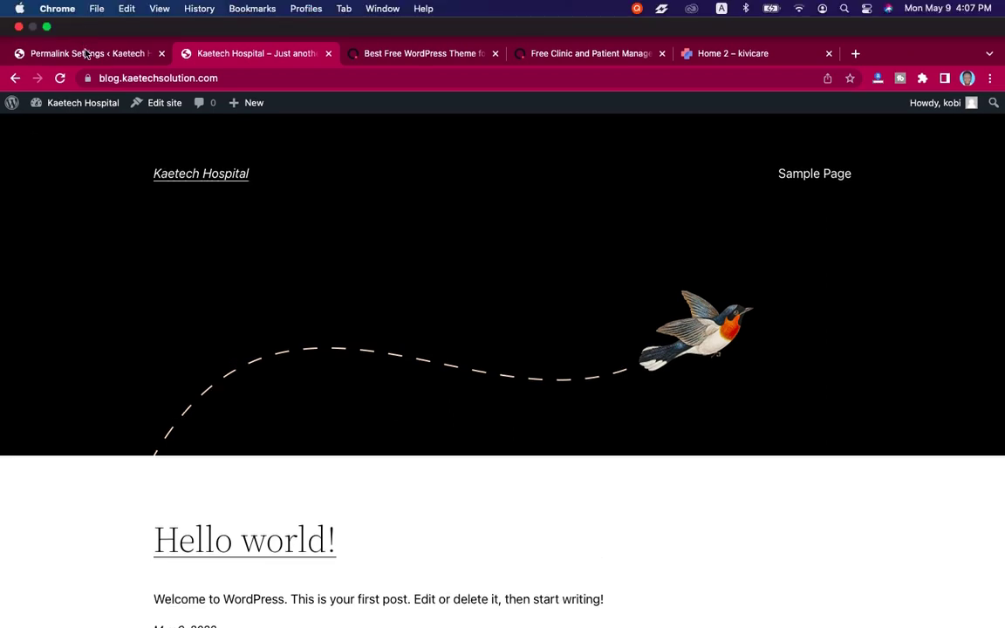
Step: Go to Appearance > Themes > Add New in the admin, then start a blank Chrome tab
{"action": "left_click", "coordinate": [87, 55]}
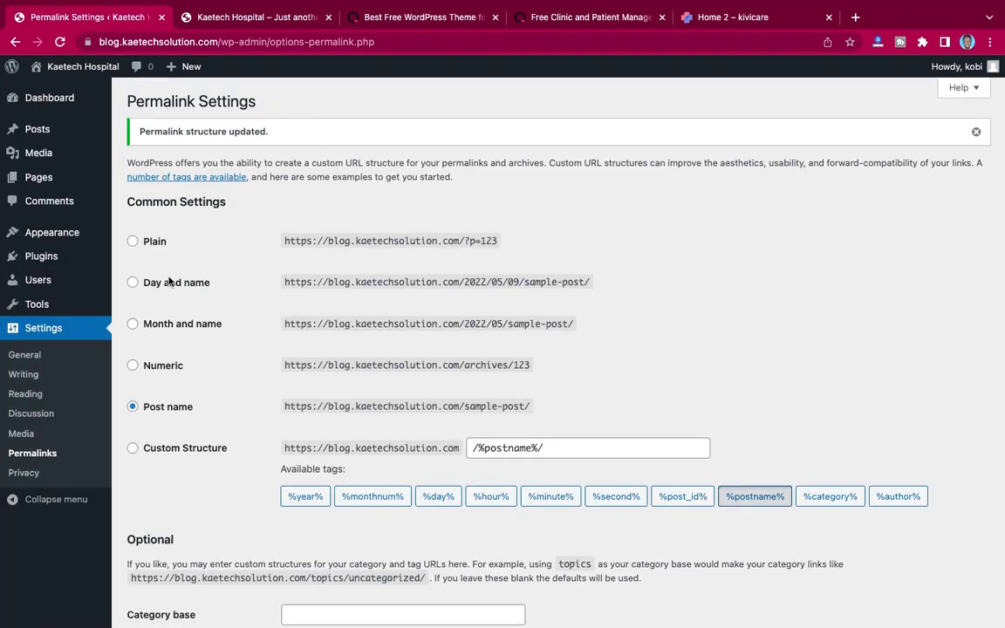
{"action": "mouse_move", "coordinate": [49, 237]}
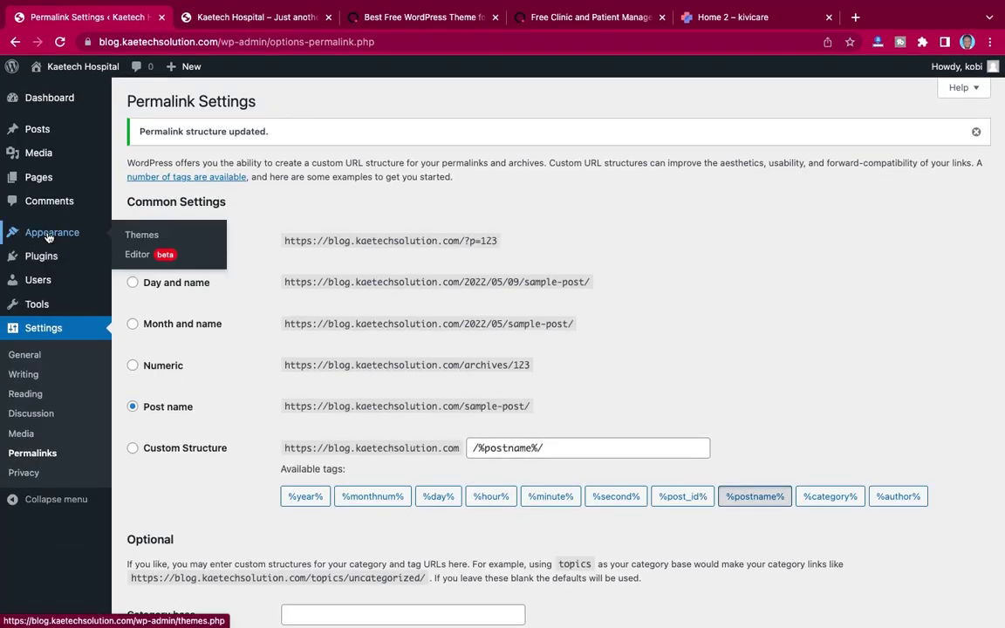
{"action": "left_click", "coordinate": [140, 237]}
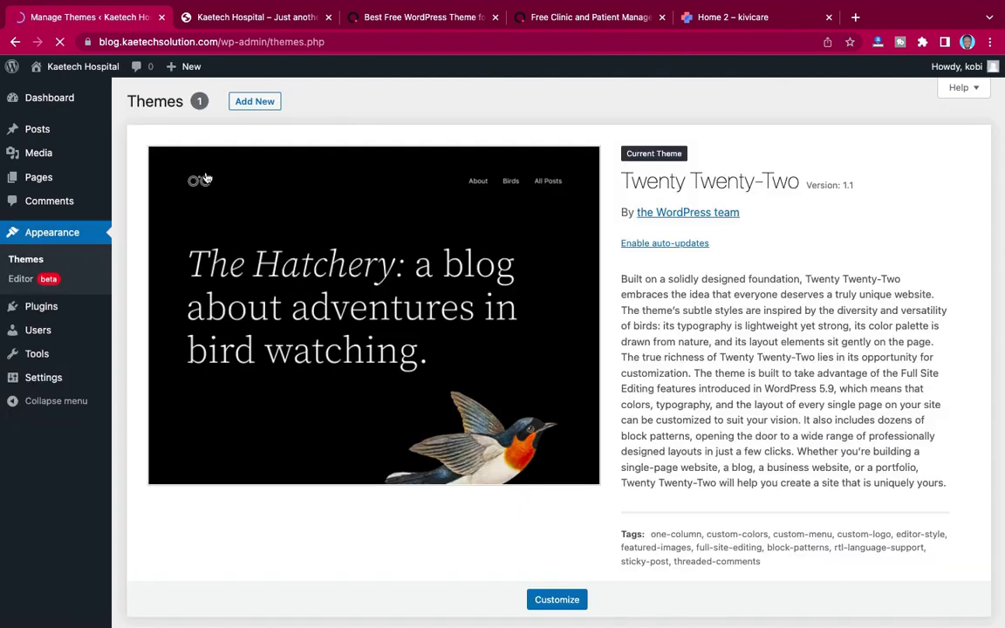
{"action": "left_click", "coordinate": [259, 105]}
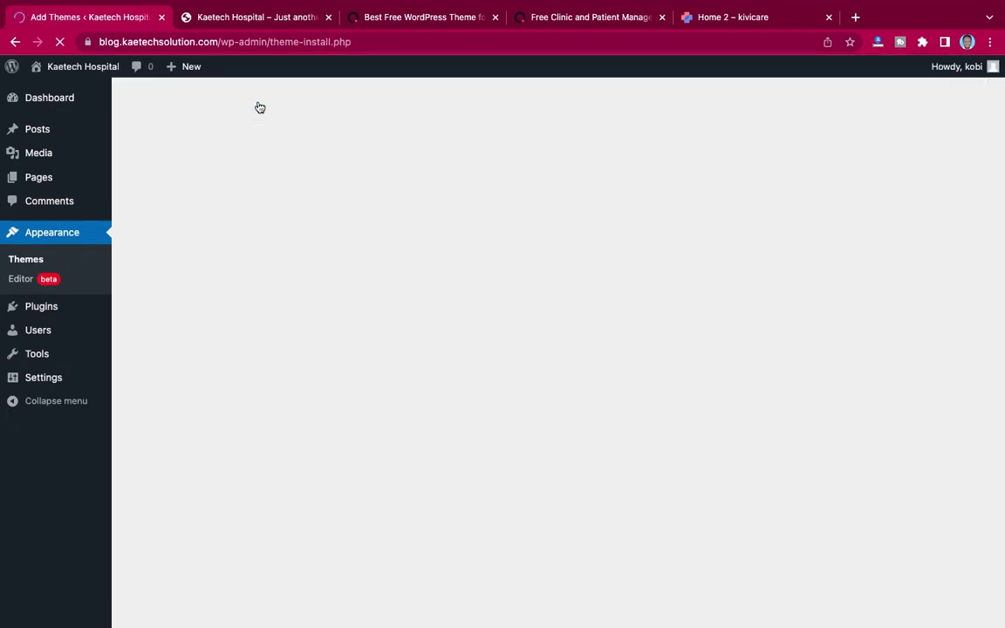
{"action": "left_click", "coordinate": [856, 19]}
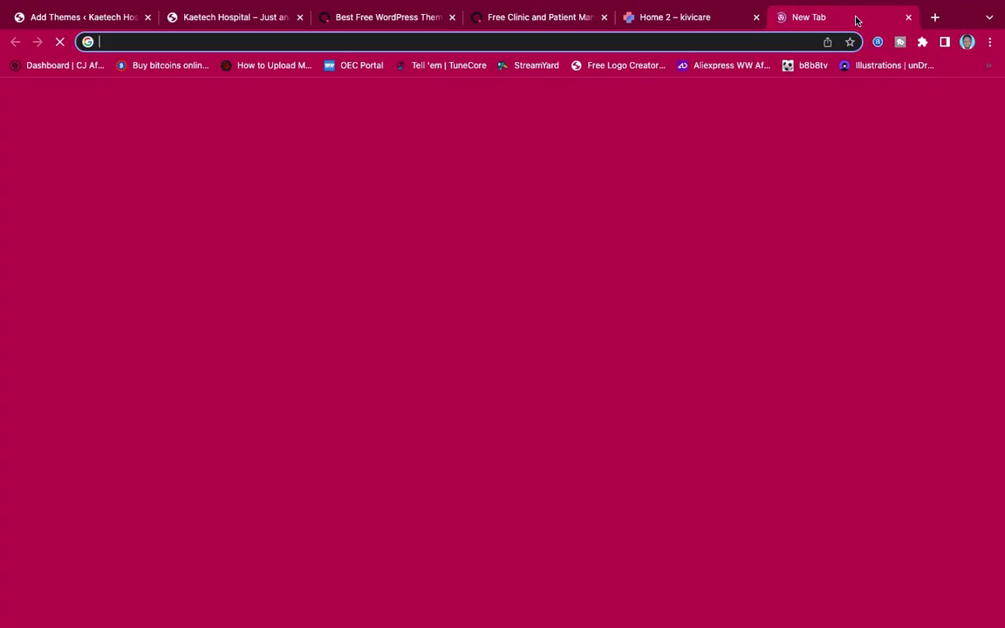
{"action": "left_click", "coordinate": [543, 17]}
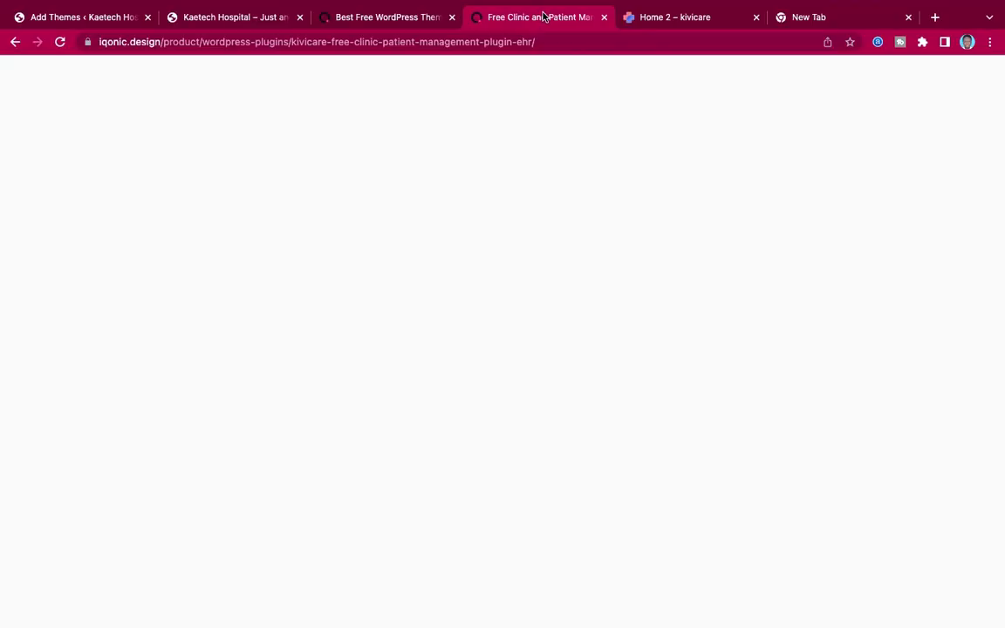
{"action": "left_click", "coordinate": [391, 20]}
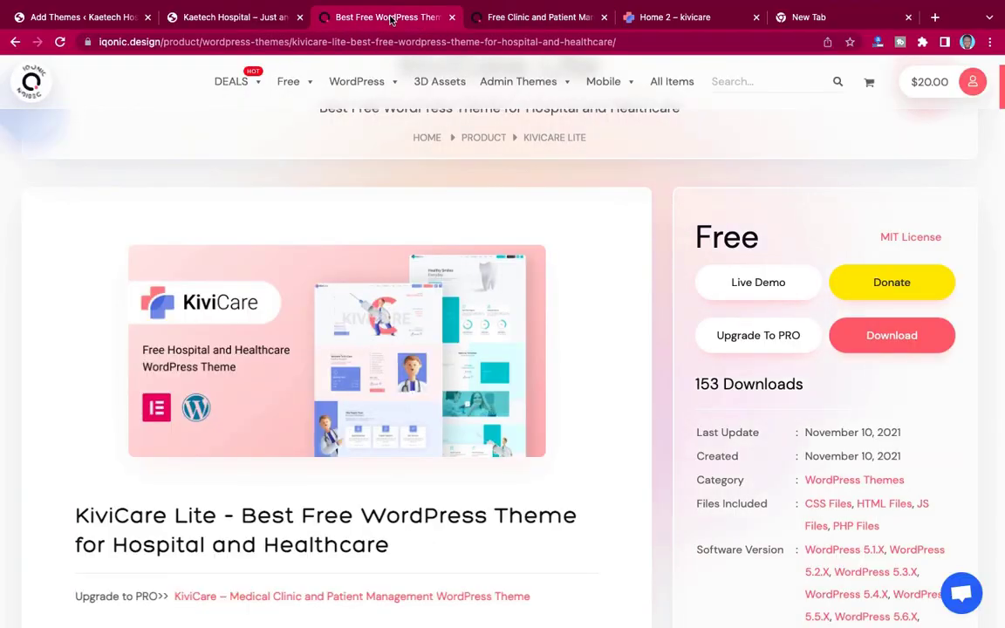
{"action": "scroll", "coordinate": [333, 222], "scroll_direction": "up", "scroll_amount": 3}
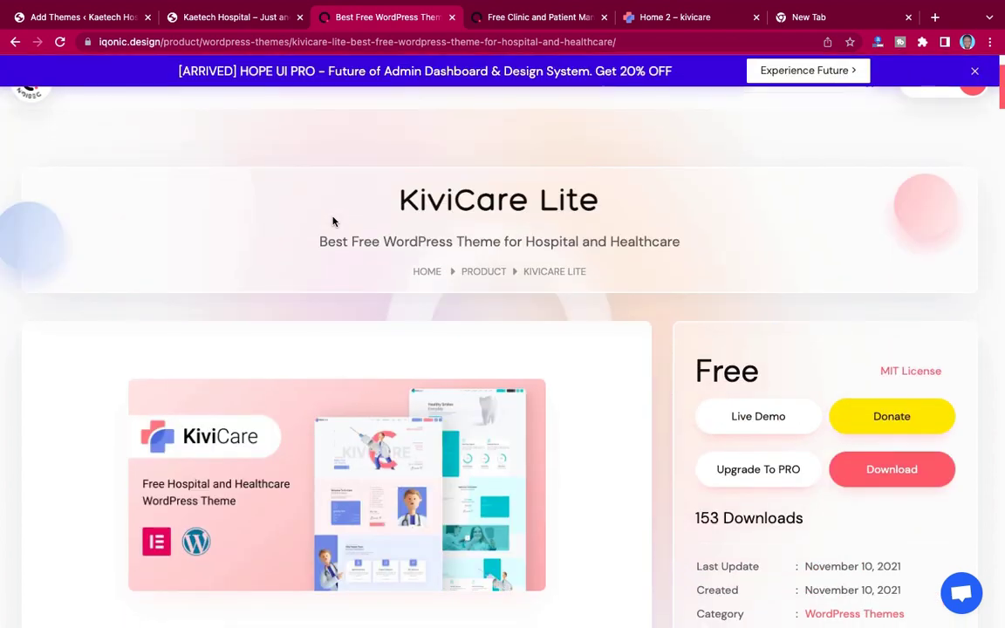
{"action": "left_click", "coordinate": [155, 43]}
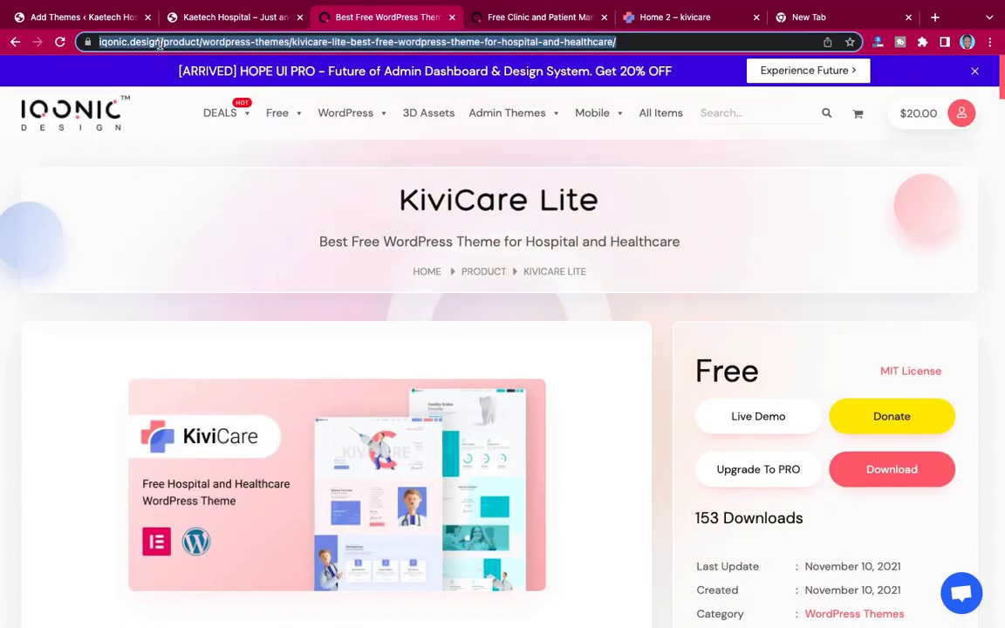
{"action": "left_click", "coordinate": [171, 44]}
{"action": "left_click_drag", "start_coordinate": [194, 42], "coordinate": [67, 43]}
{"action": "key", "text": "super+c"}
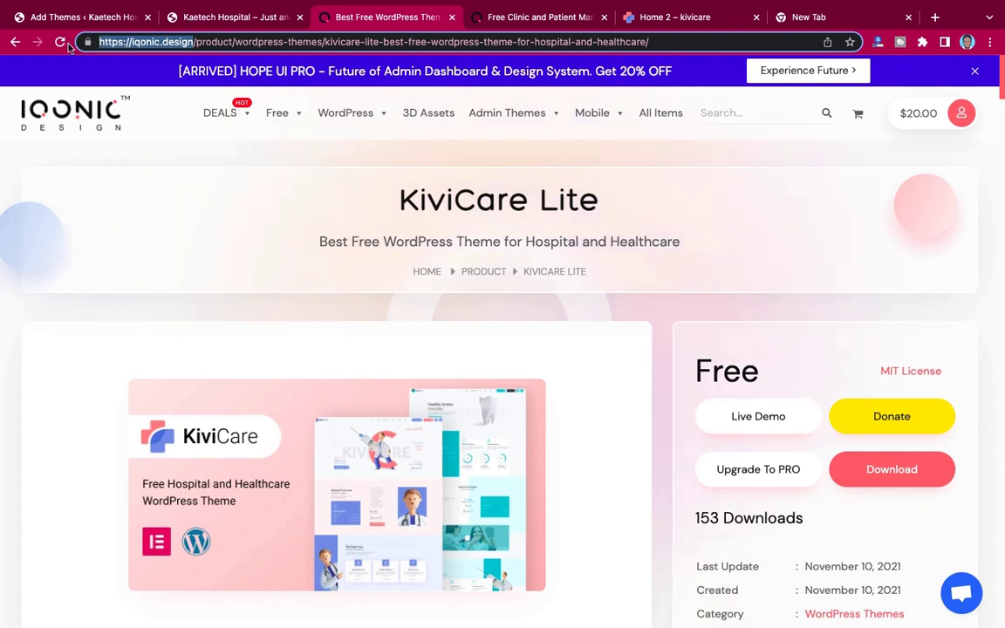
{"action": "left_click", "coordinate": [832, 19]}
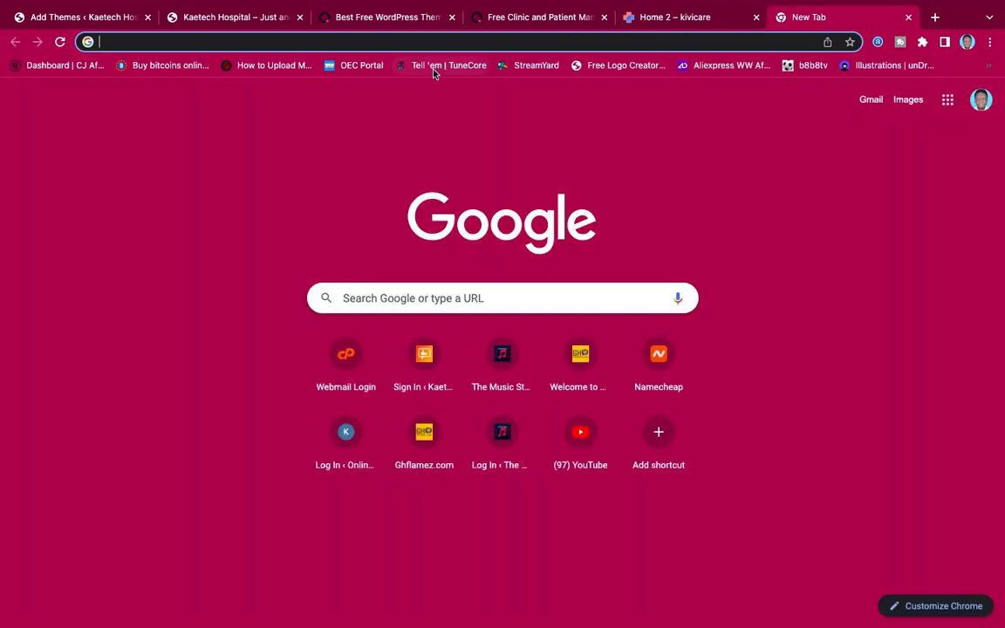
{"action": "key", "text": "super+v"}
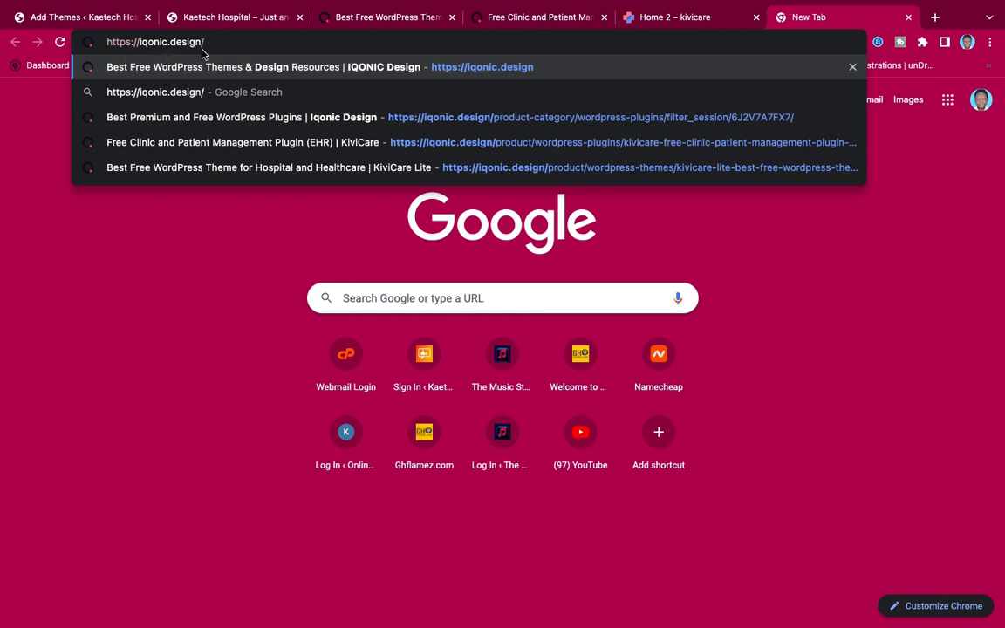
{"action": "key", "text": "Return"}
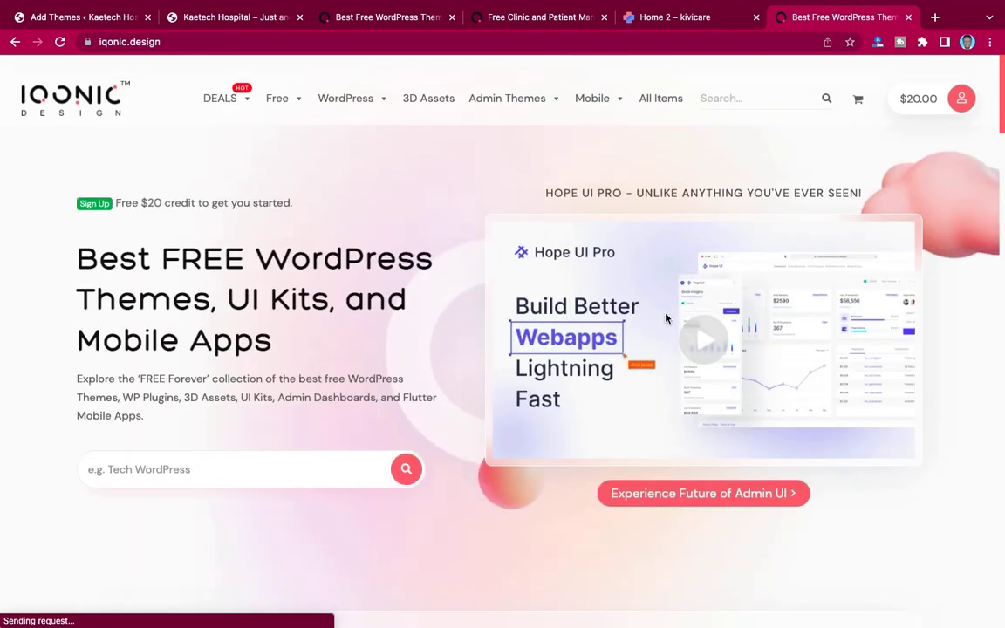
Step: Bring up the Free > WordPress themes category and close the Free Clinic plugin tab
{"action": "scroll", "coordinate": [666, 318], "scroll_direction": "down", "scroll_amount": 1}
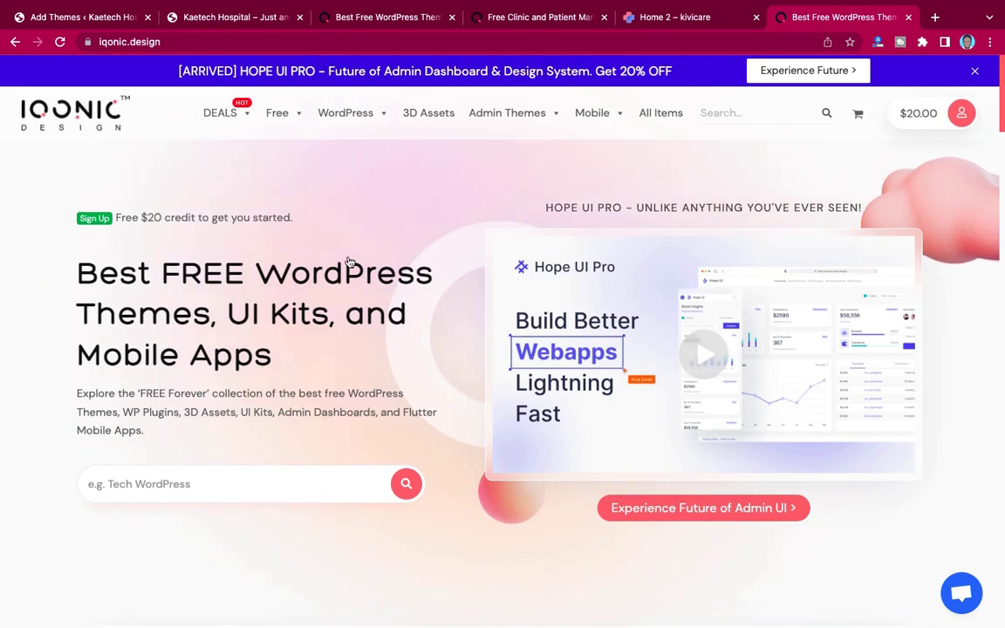
{"action": "mouse_move", "coordinate": [362, 117]}
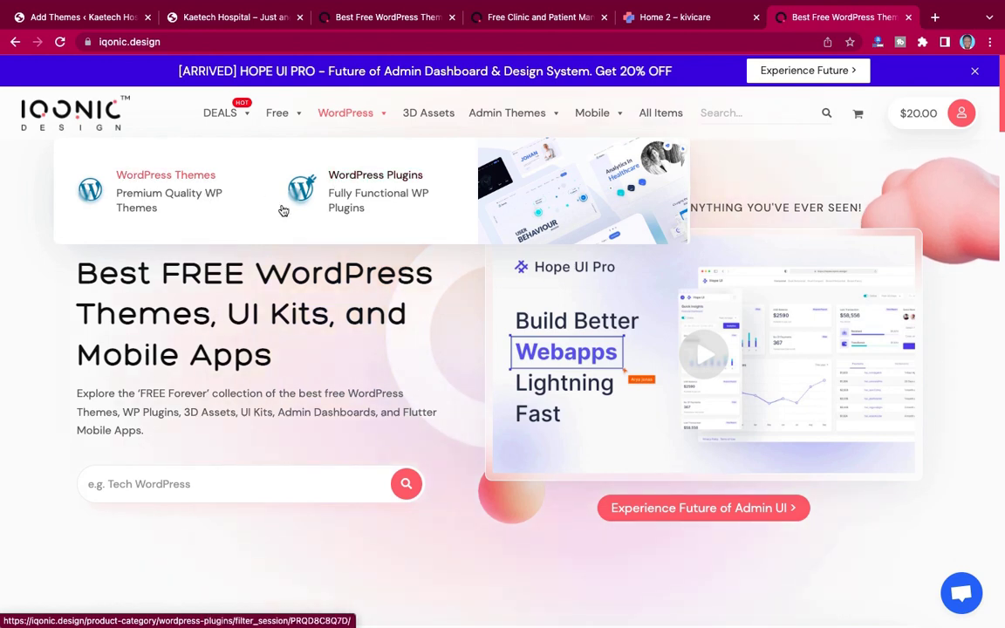
{"action": "mouse_move", "coordinate": [288, 115]}
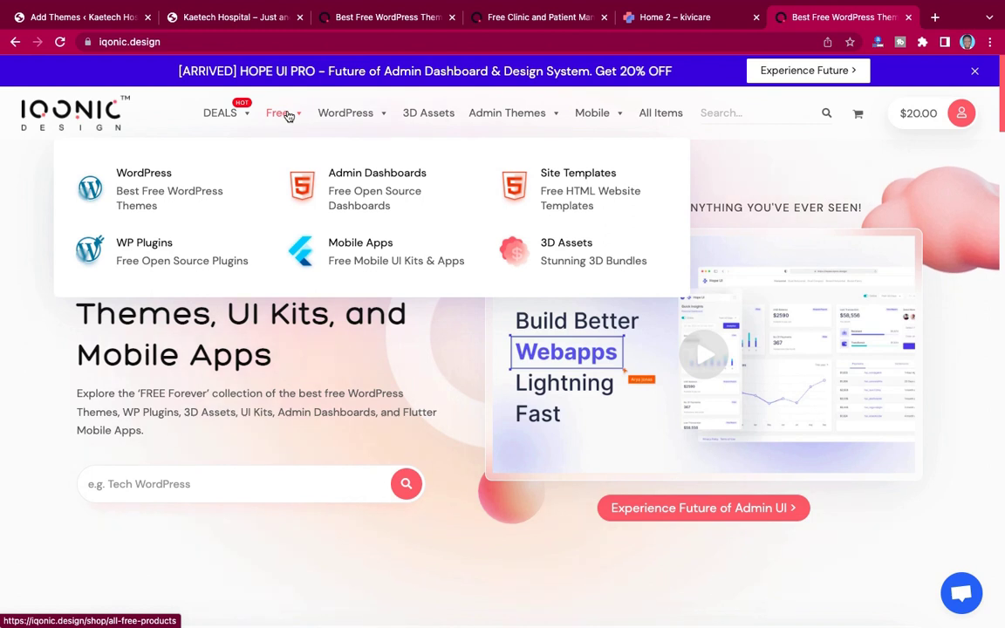
{"action": "left_click", "coordinate": [139, 177]}
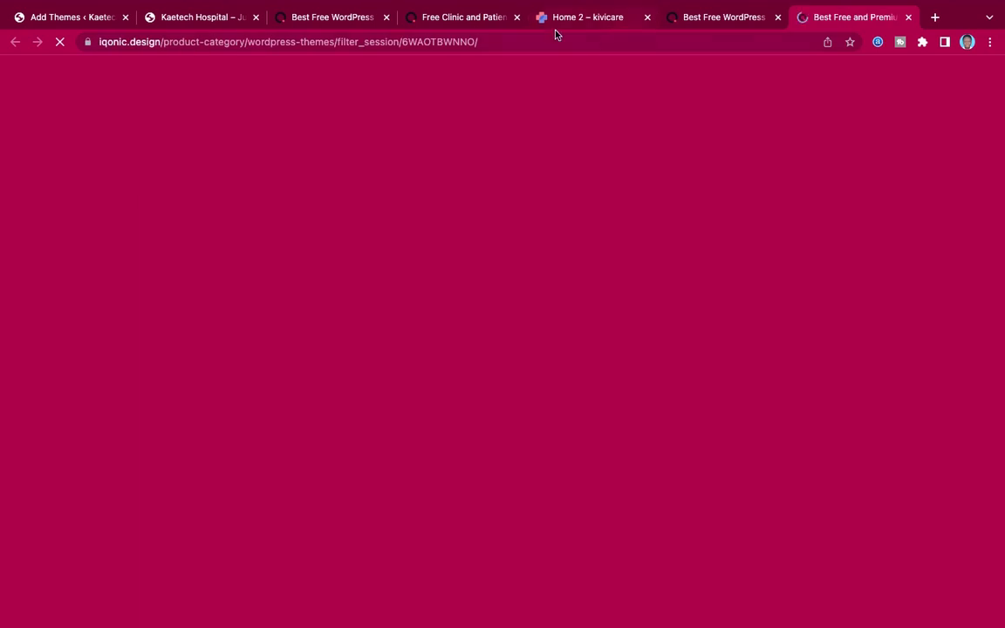
{"action": "left_click", "coordinate": [517, 22]}
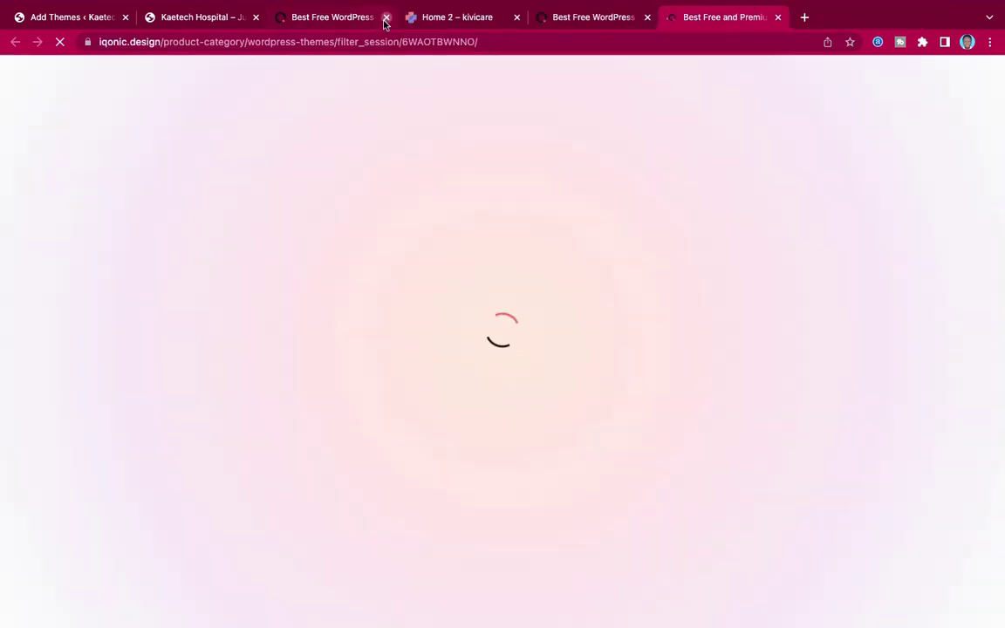
Step: Close the duplicate Best Free WordPress tab and search the catalogue for 'kivi'
{"action": "left_click", "coordinate": [385, 17]}
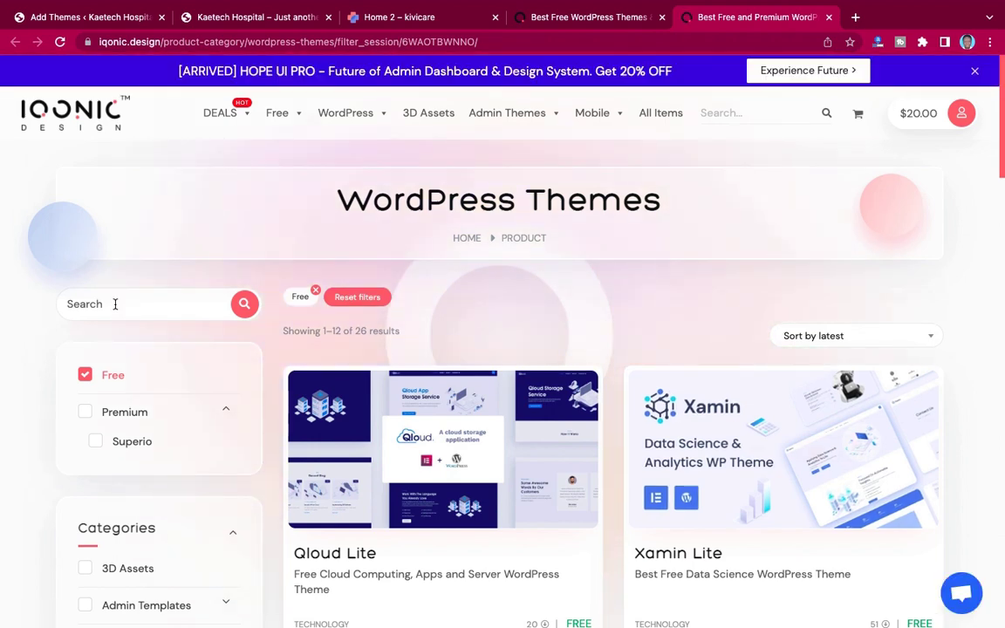
{"action": "left_click", "coordinate": [115, 306]}
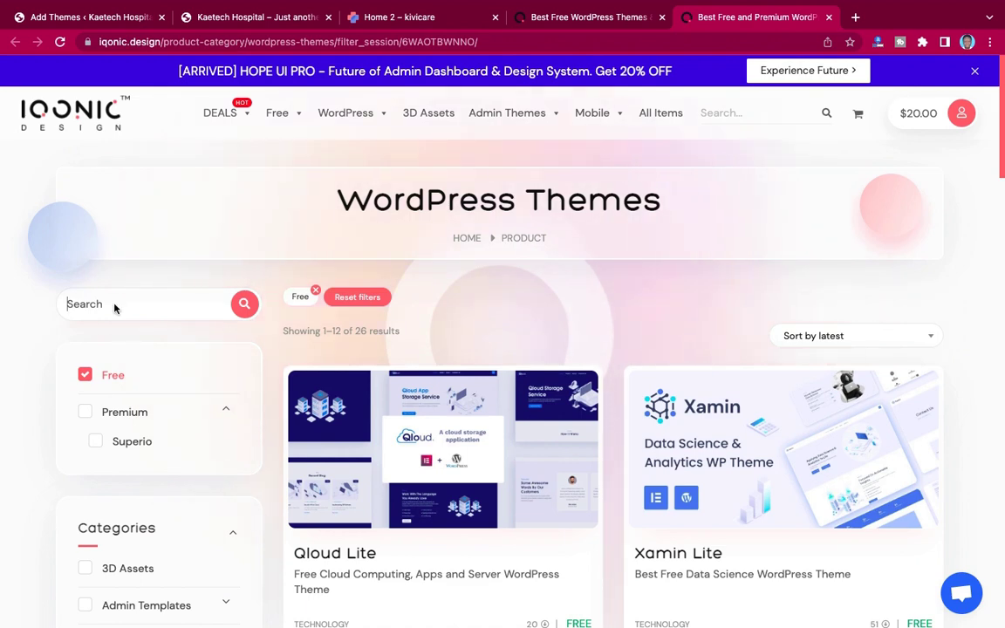
{"action": "type", "text": "kivi"}
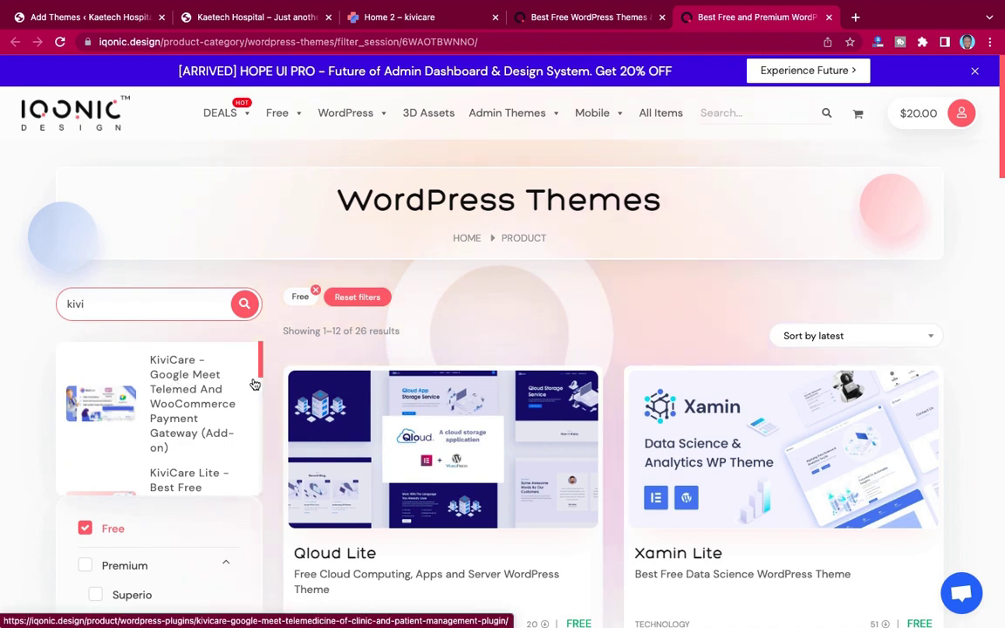
{"action": "scroll", "coordinate": [194, 413], "scroll_direction": "down", "scroll_amount": 2}
{"action": "scroll", "coordinate": [195, 412], "scroll_direction": "down", "scroll_amount": 1}
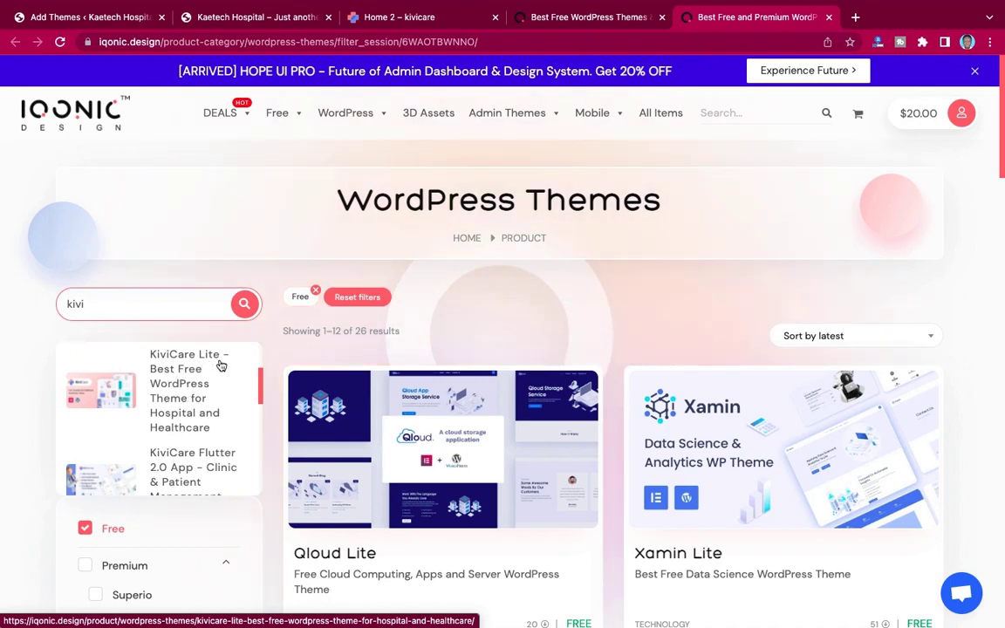
{"action": "scroll", "coordinate": [181, 382], "scroll_direction": "up", "scroll_amount": 2}
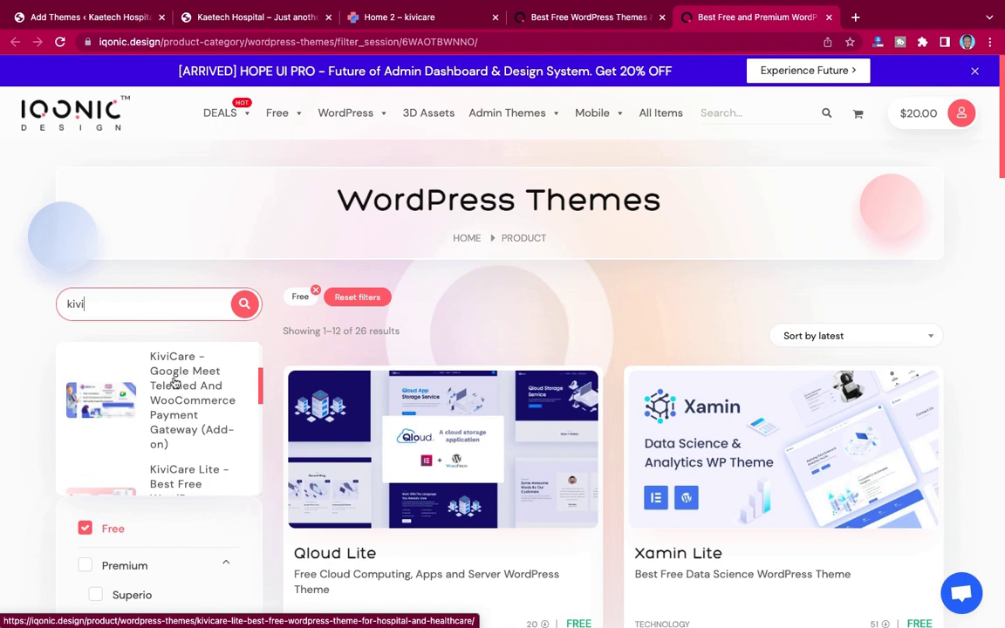
{"action": "scroll", "coordinate": [179, 394], "scroll_direction": "down", "scroll_amount": 2}
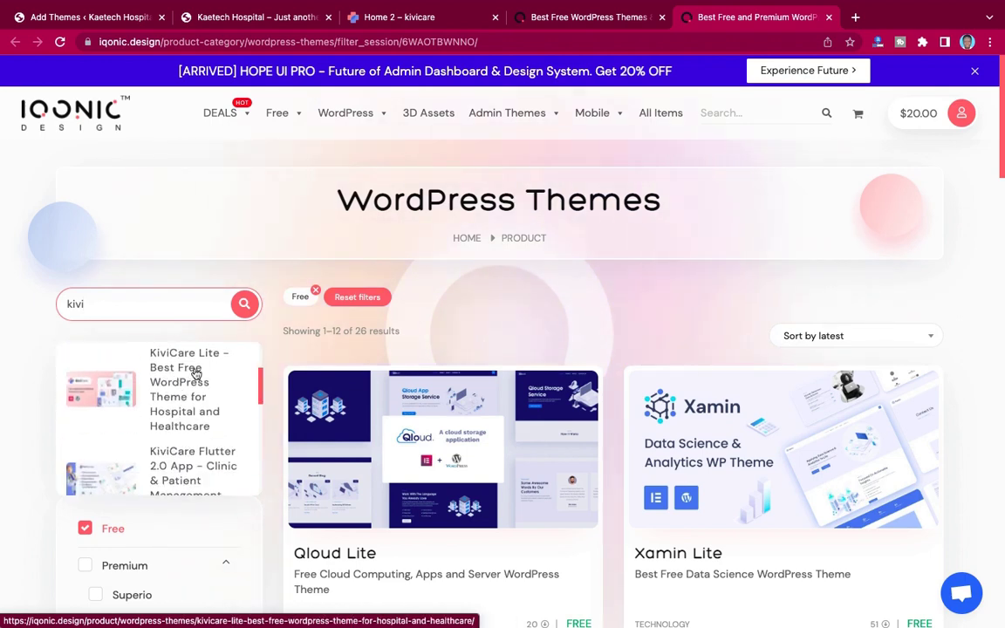
Step: Go to the KiviCare Lite theme's product page (Free, MIT License, 154 downloads) and review it
{"action": "left_click", "coordinate": [179, 382]}
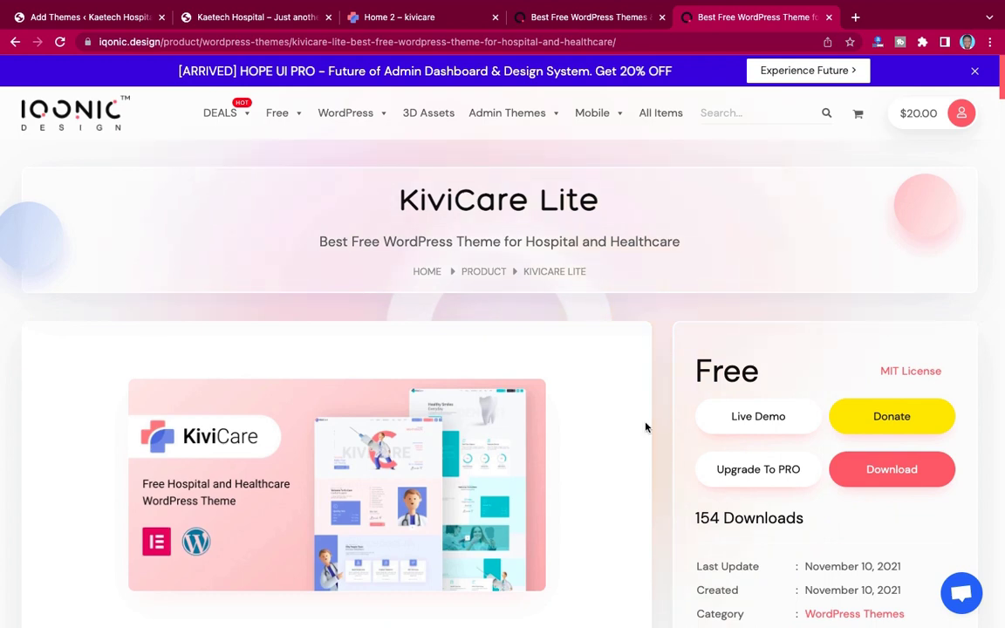
{"action": "scroll", "coordinate": [646, 426], "scroll_direction": "down", "scroll_amount": 3}
{"action": "scroll", "coordinate": [646, 427], "scroll_direction": "down", "scroll_amount": 3}
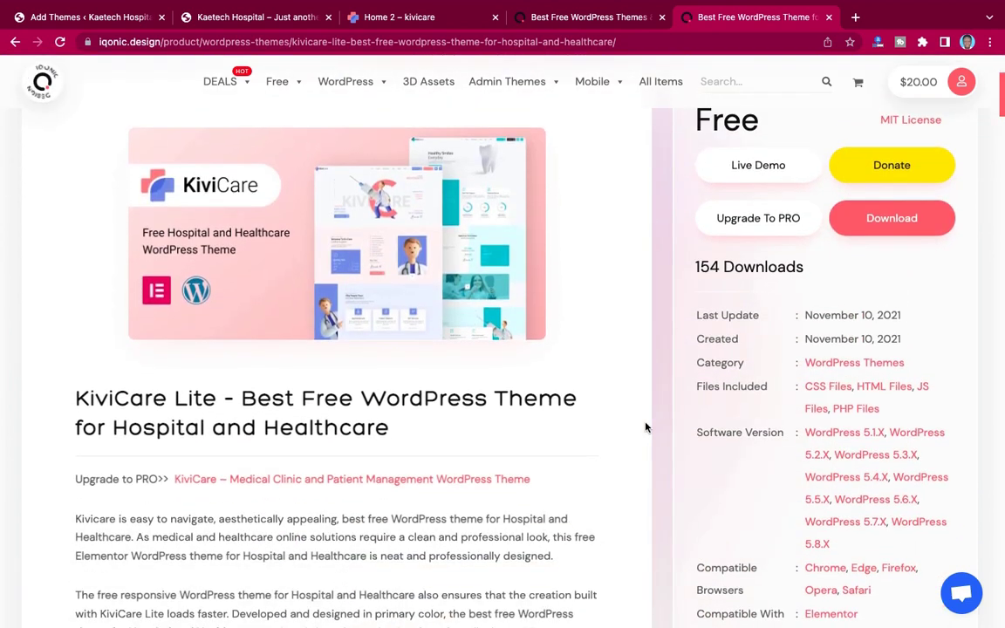
{"action": "scroll", "coordinate": [554, 420], "scroll_direction": "up", "scroll_amount": 3}
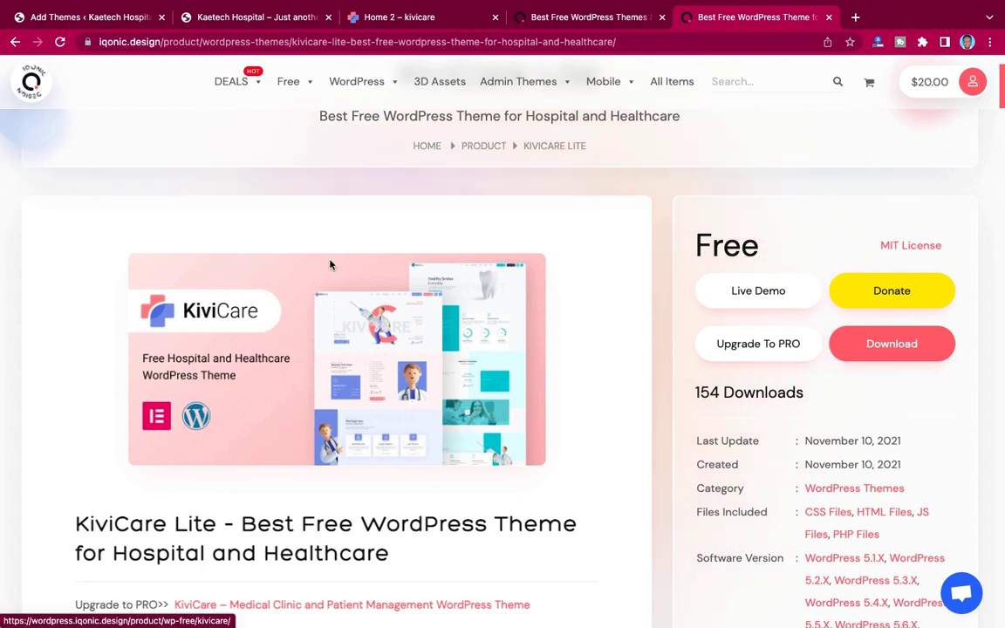
{"action": "mouse_move", "coordinate": [299, 83]}
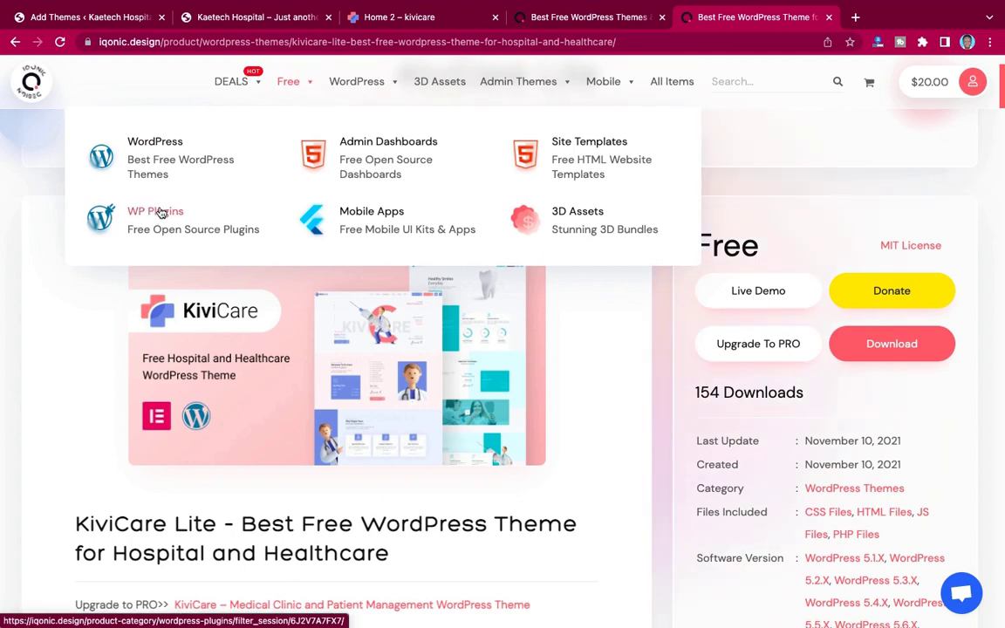
Step: Load the Free > WP Plugins category and switch to its new tab
{"action": "left_click", "coordinate": [144, 213]}
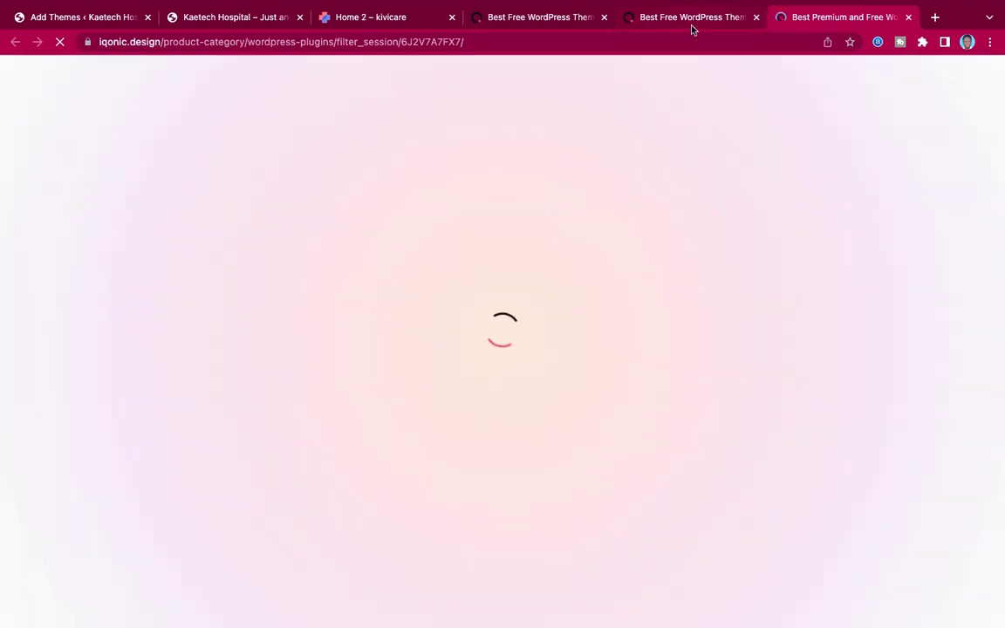
{"action": "left_click", "coordinate": [694, 25]}
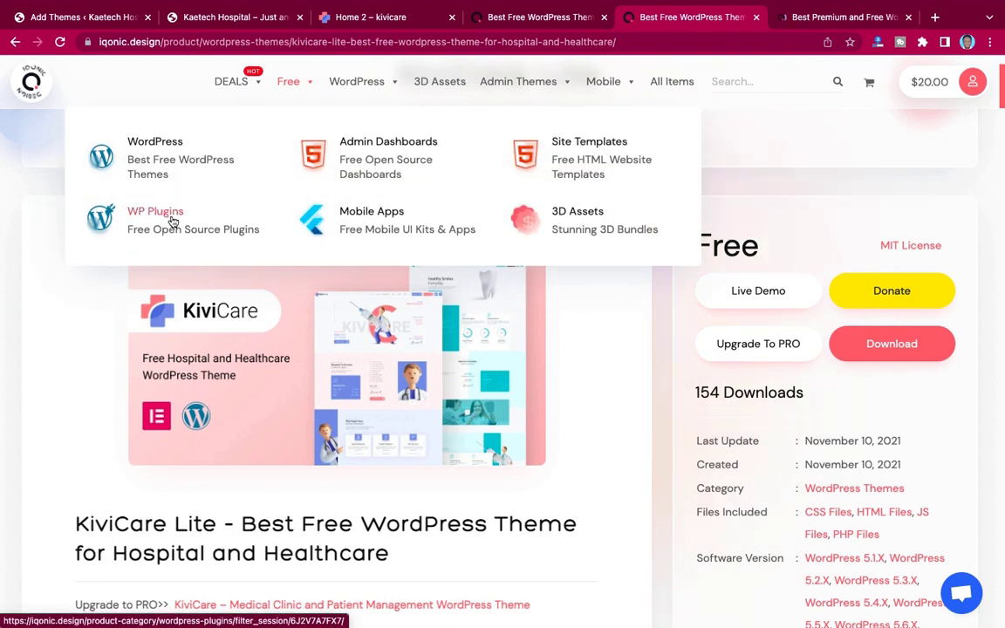
{"action": "left_click", "coordinate": [847, 18]}
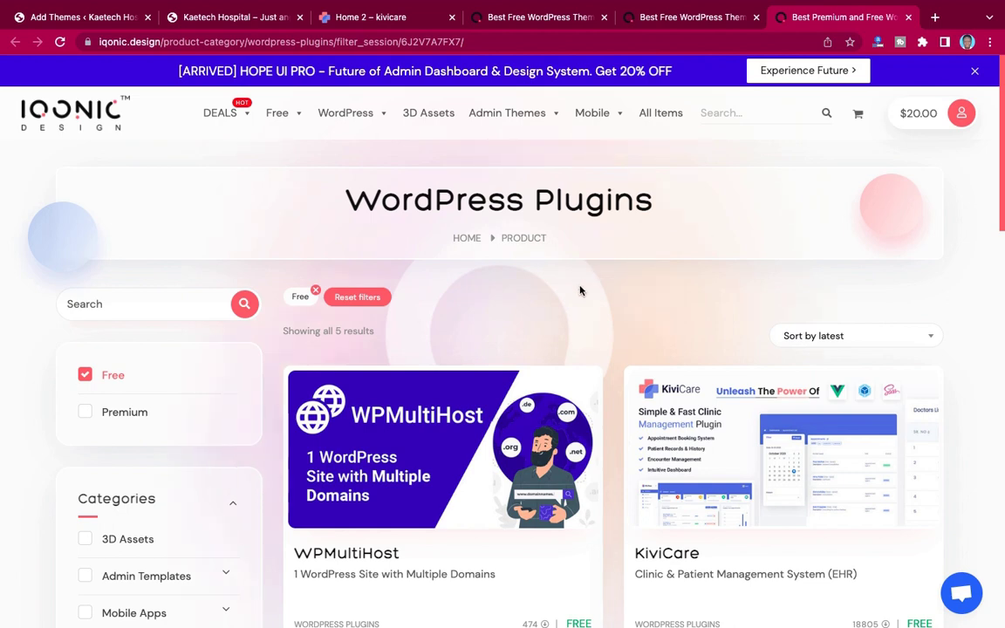
{"action": "scroll", "coordinate": [577, 316], "scroll_direction": "down", "scroll_amount": 2}
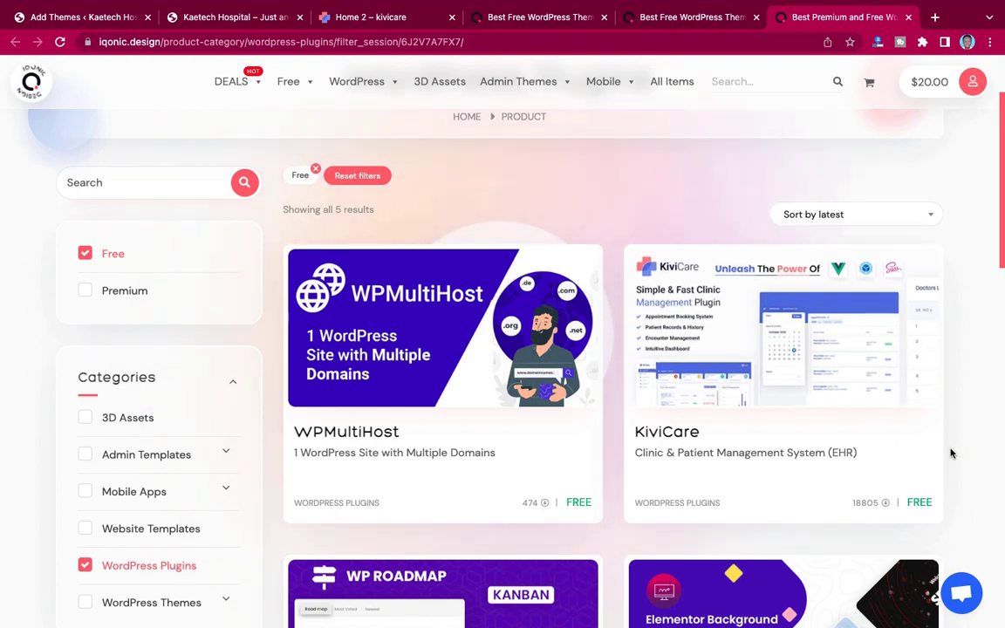
{"action": "mouse_move", "coordinate": [837, 336]}
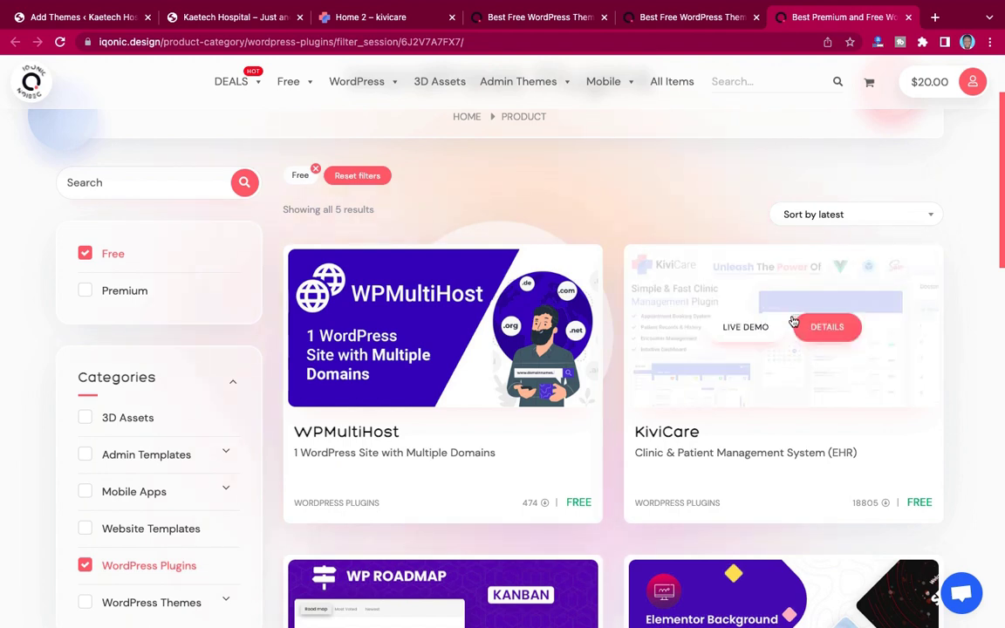
Step: Go to the KiviCare Clinic & Patient Management plugin page (18805 downloads) and scroll through it
{"action": "left_click", "coordinate": [666, 433]}
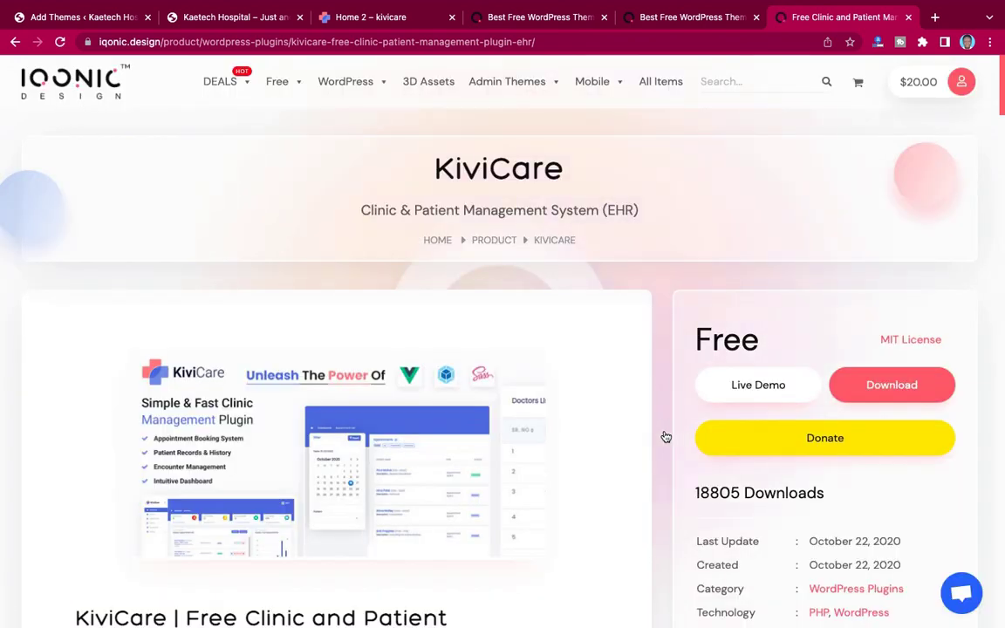
{"action": "scroll", "coordinate": [708, 422], "scroll_direction": "down", "scroll_amount": 1}
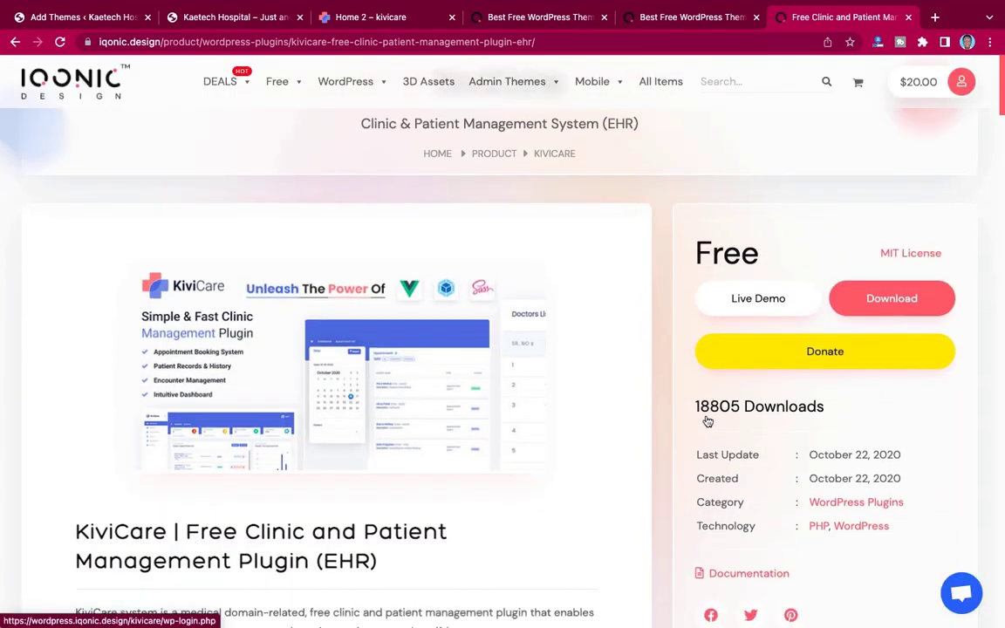
{"action": "scroll", "coordinate": [706, 420], "scroll_direction": "up", "scroll_amount": 1}
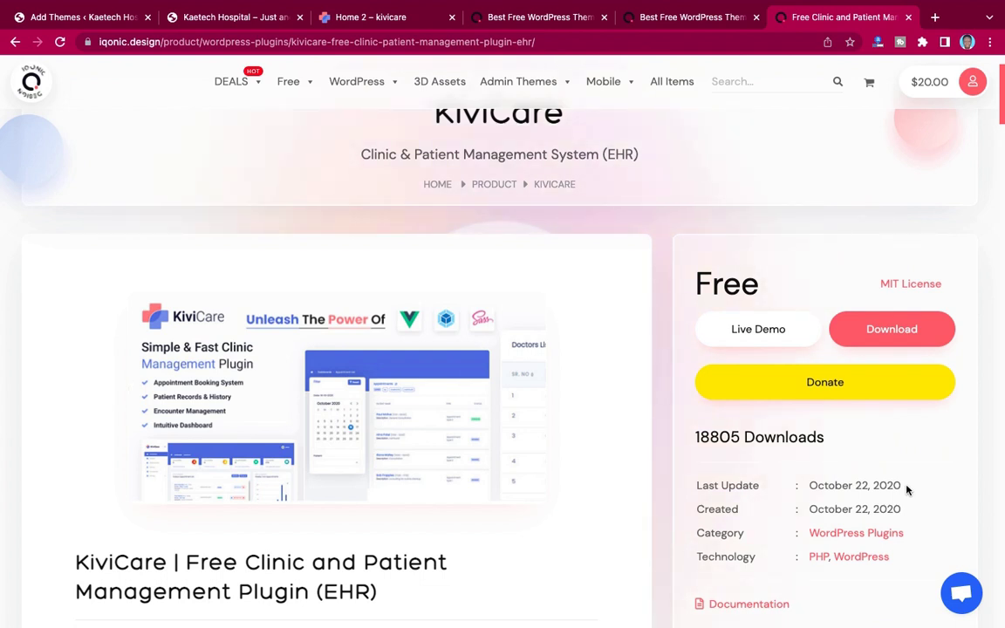
{"action": "scroll", "coordinate": [557, 534], "scroll_direction": "down", "scroll_amount": 2}
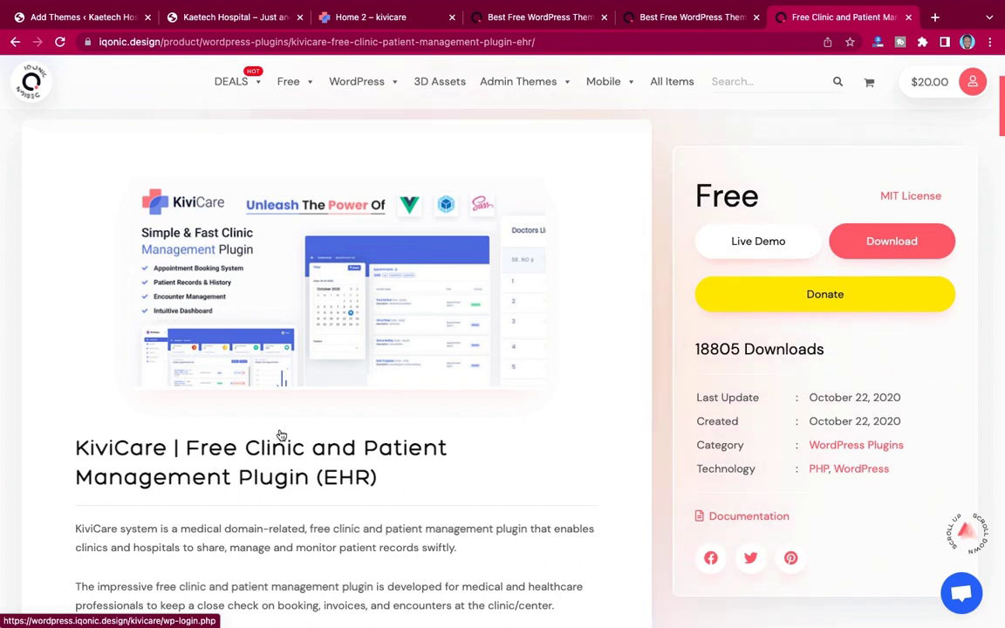
{"action": "scroll", "coordinate": [312, 488], "scroll_direction": "down", "scroll_amount": 5}
{"action": "scroll", "coordinate": [313, 488], "scroll_direction": "down", "scroll_amount": 3}
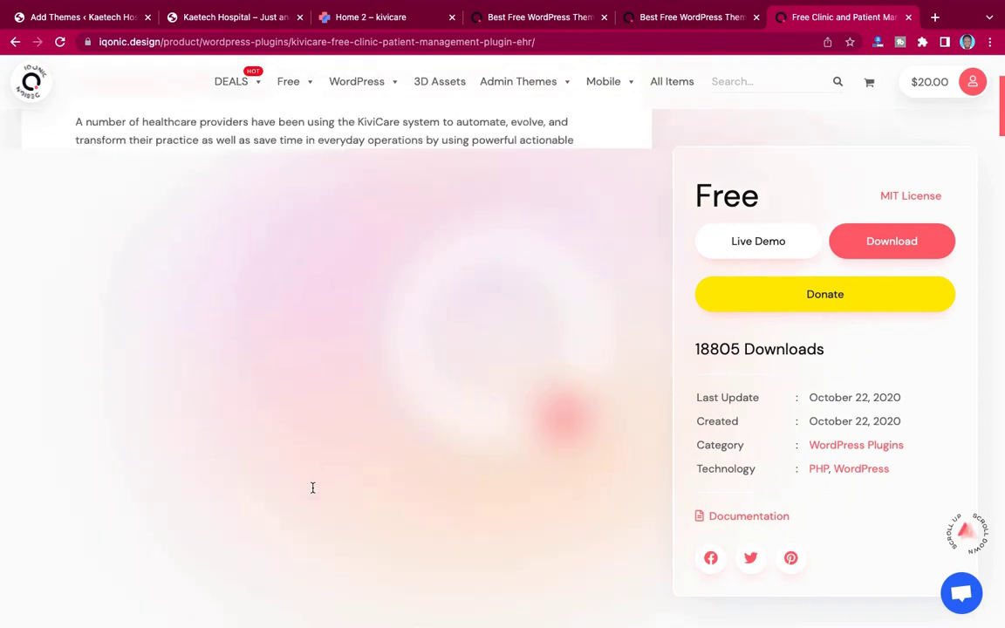
{"action": "scroll", "coordinate": [349, 364], "scroll_direction": "down", "scroll_amount": 7}
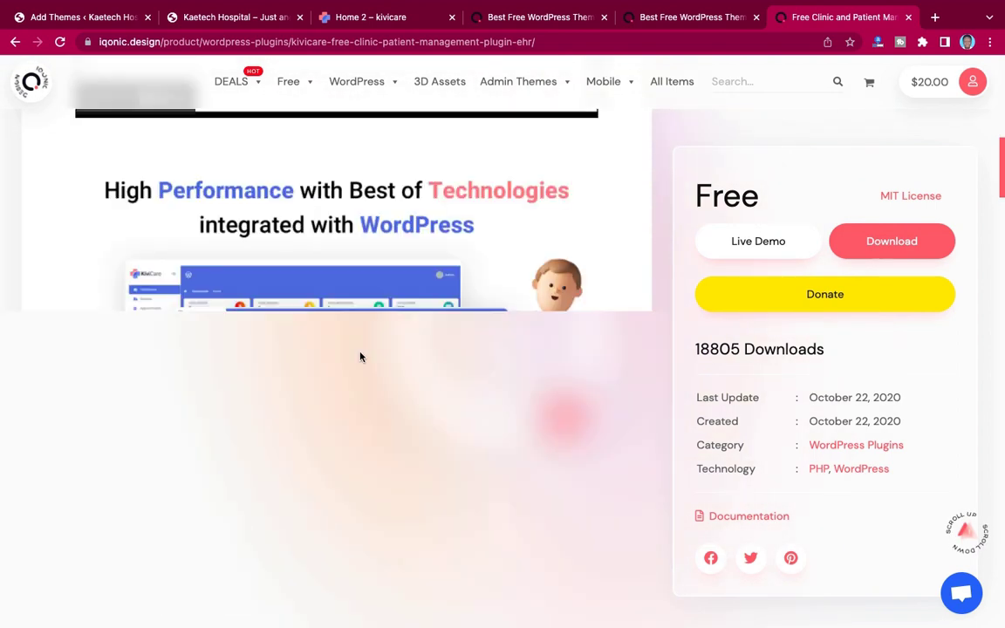
{"action": "scroll", "coordinate": [353, 354], "scroll_direction": "up", "scroll_amount": 4}
{"action": "scroll", "coordinate": [424, 400], "scroll_direction": "up", "scroll_amount": 10}
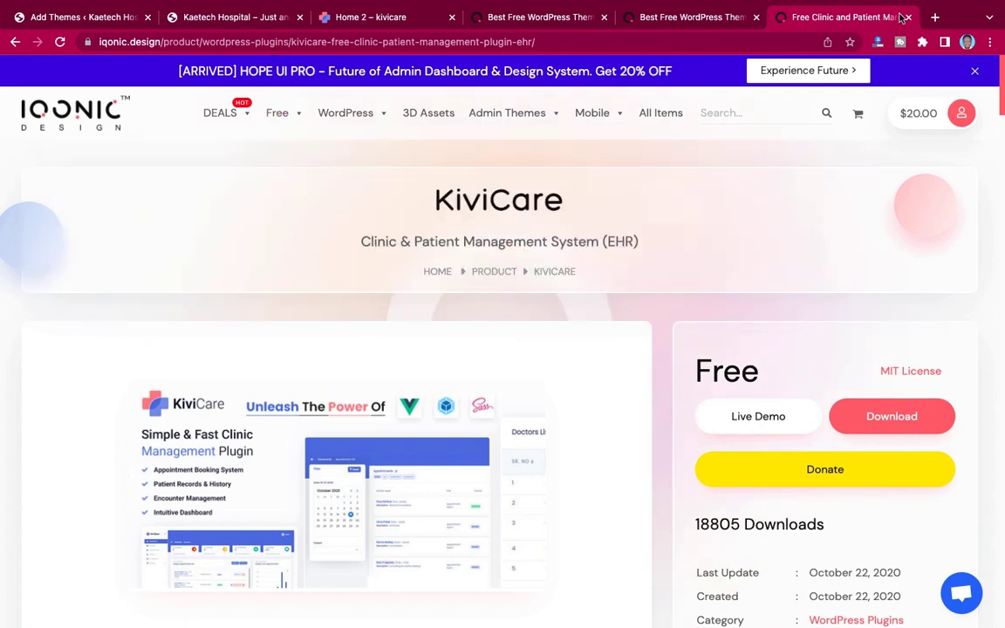
Step: Close the three iqonic.design tabs and return to the 'Add Themes ‹ Kaetech Hospital' tab
{"action": "left_click", "coordinate": [909, 17]}
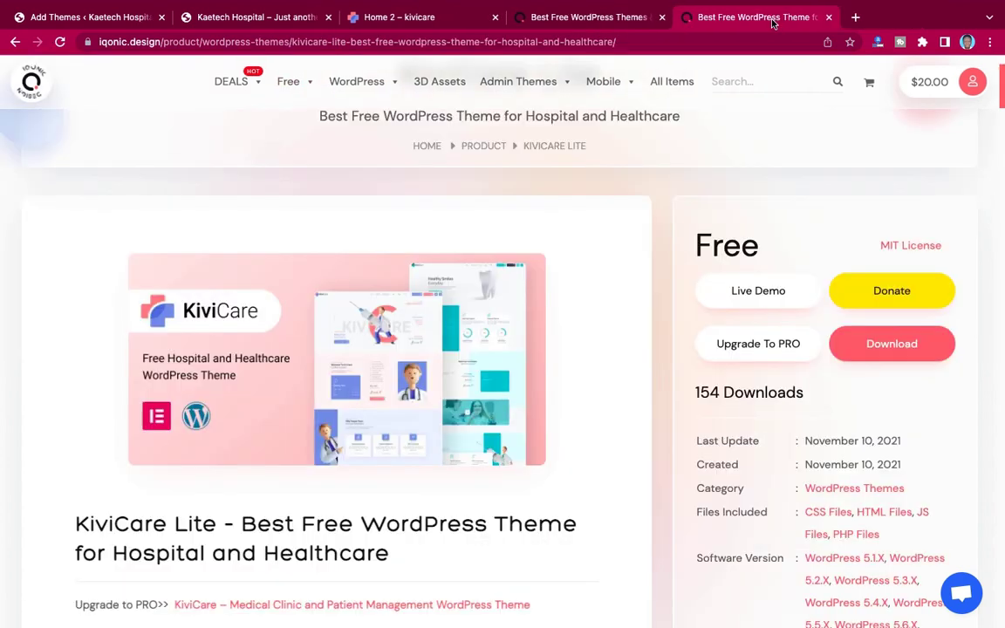
{"action": "left_click", "coordinate": [829, 17]}
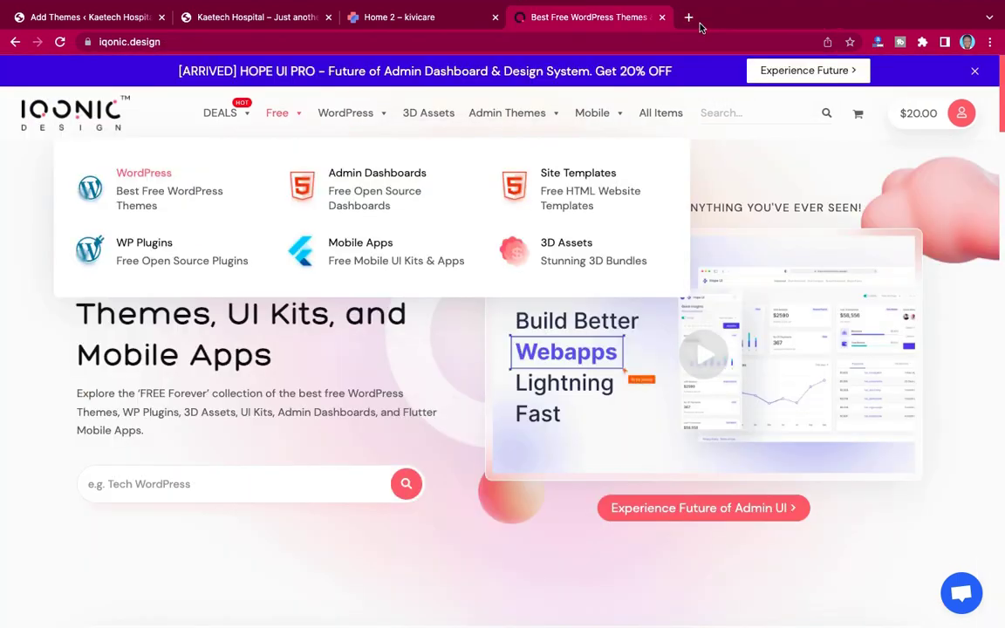
{"action": "left_click", "coordinate": [662, 17]}
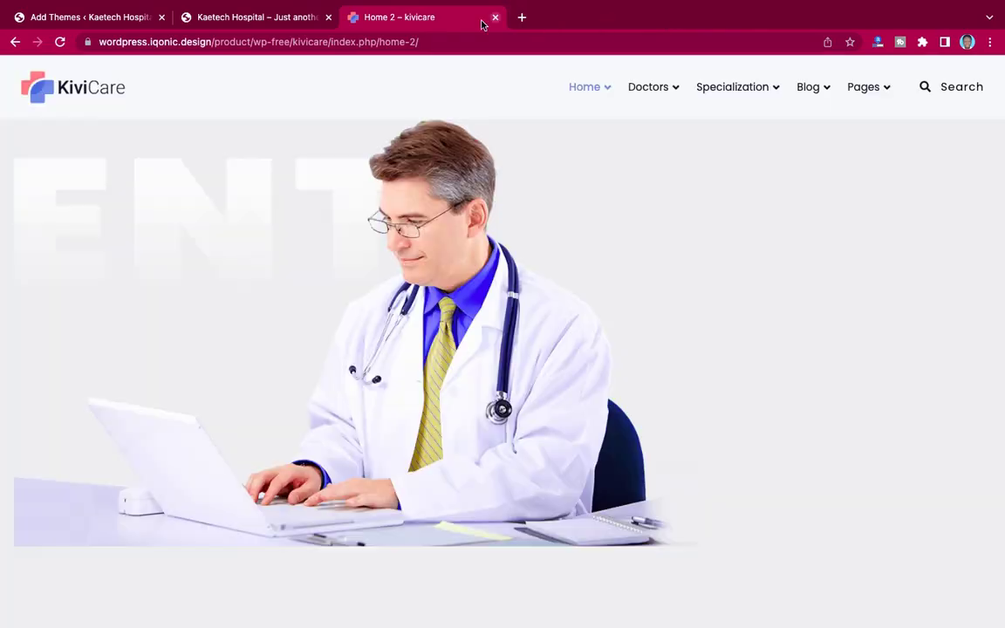
{"action": "left_click", "coordinate": [255, 19]}
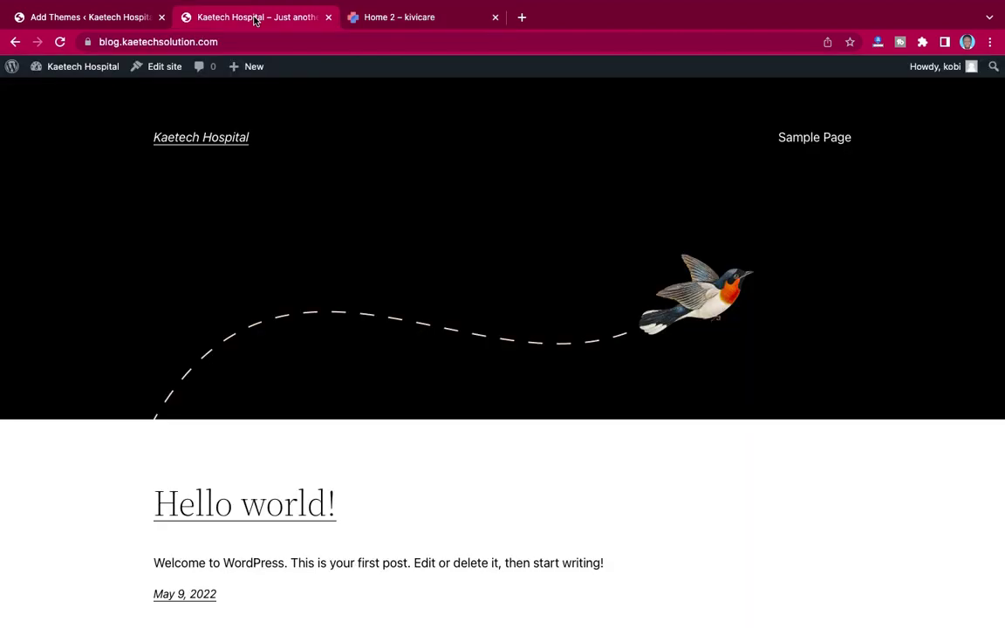
{"action": "left_click", "coordinate": [114, 18]}
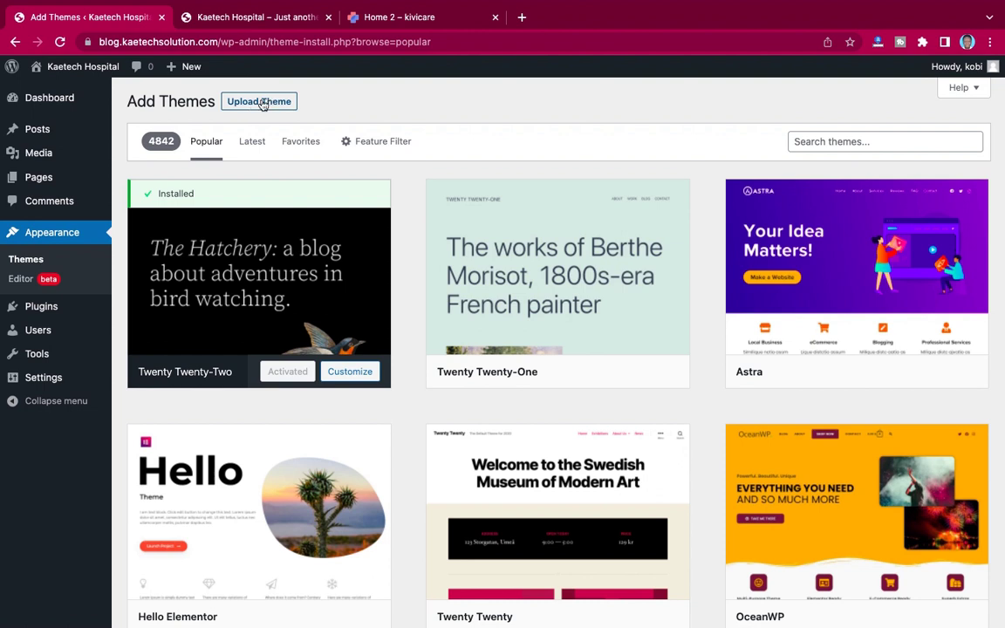
Step: Under Upload Theme, choose kivicare.zip (4.1 MB) from the Downloads folder
{"action": "left_click", "coordinate": [254, 104]}
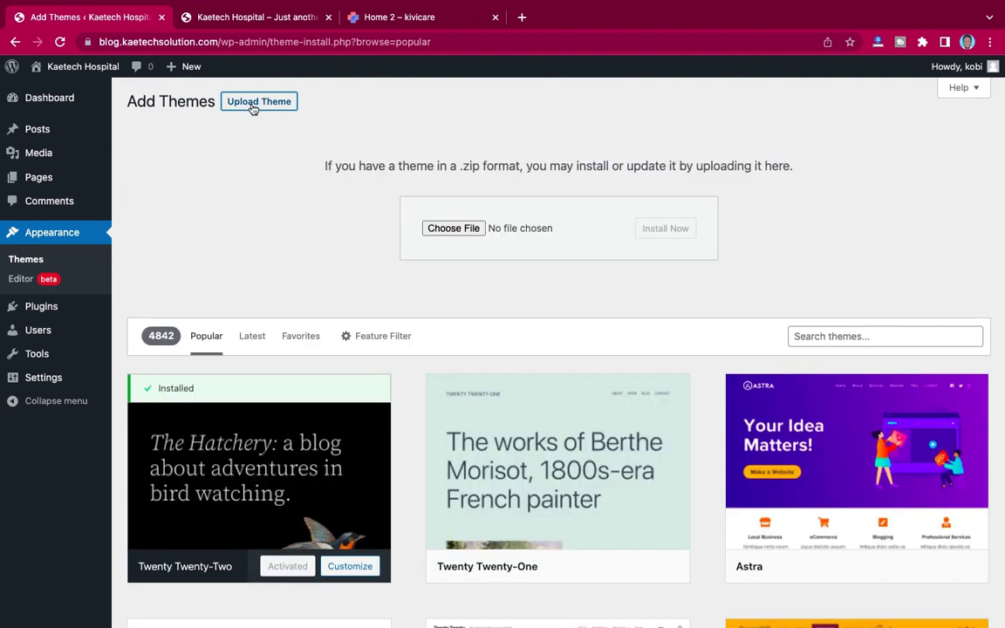
{"action": "left_click", "coordinate": [453, 234]}
{"action": "left_click", "coordinate": [280, 268]}
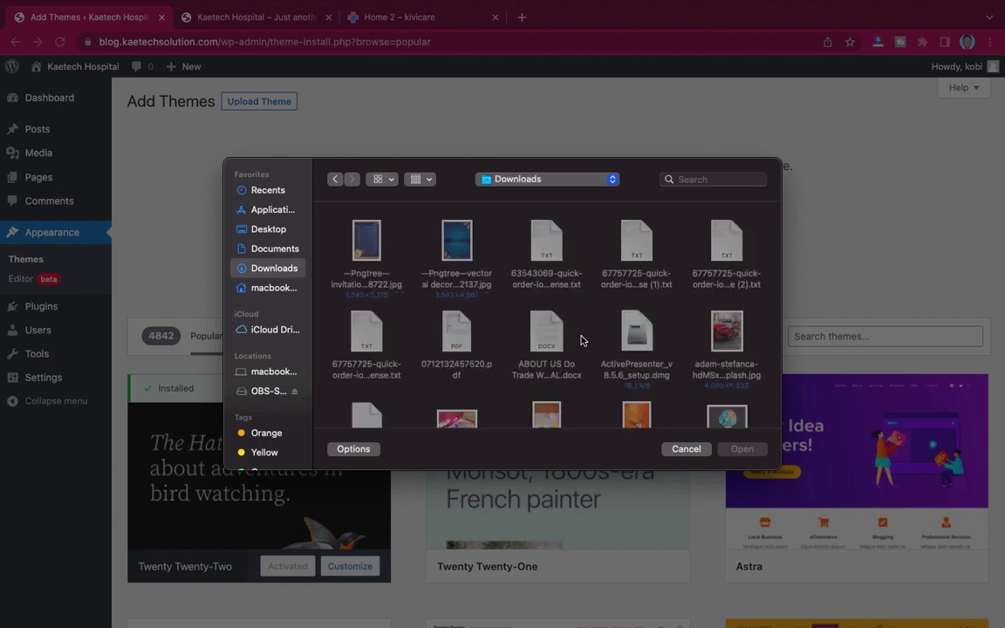
{"action": "key", "text": "k"}
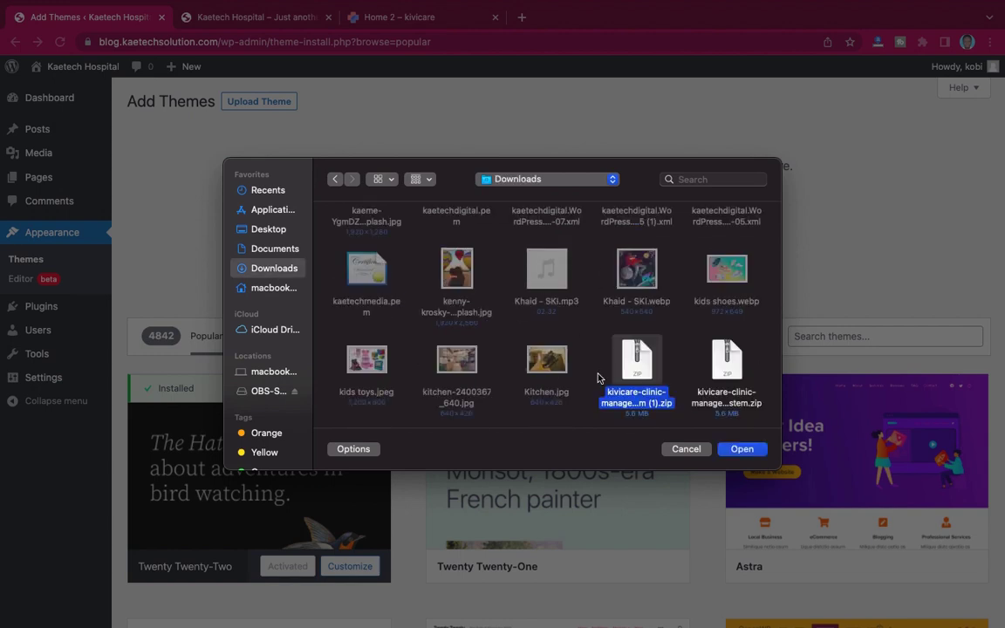
{"action": "scroll", "coordinate": [620, 389], "scroll_direction": "down", "scroll_amount": 2}
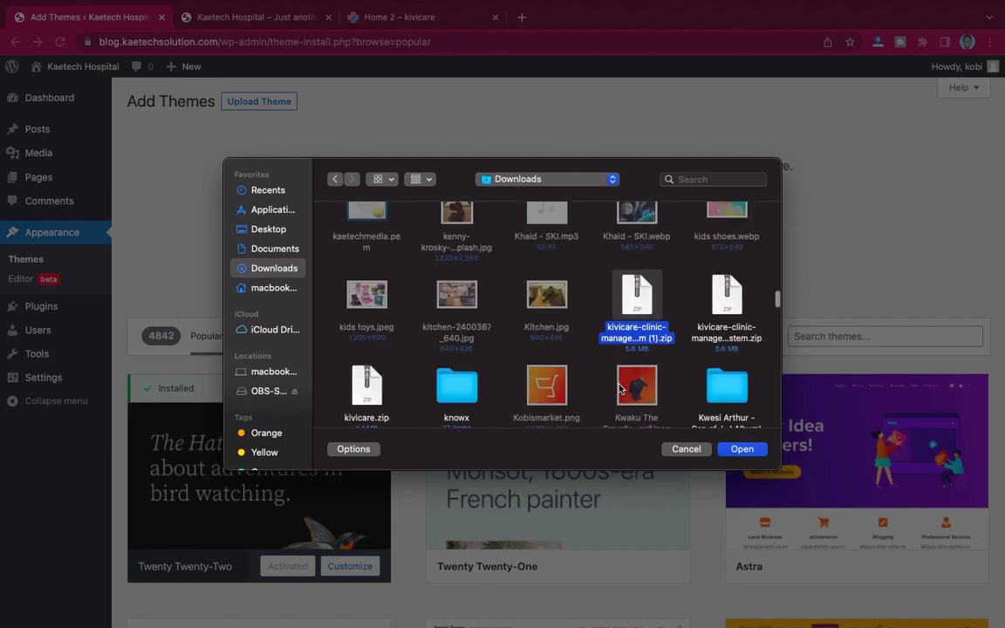
{"action": "scroll", "coordinate": [619, 388], "scroll_direction": "down", "scroll_amount": 2}
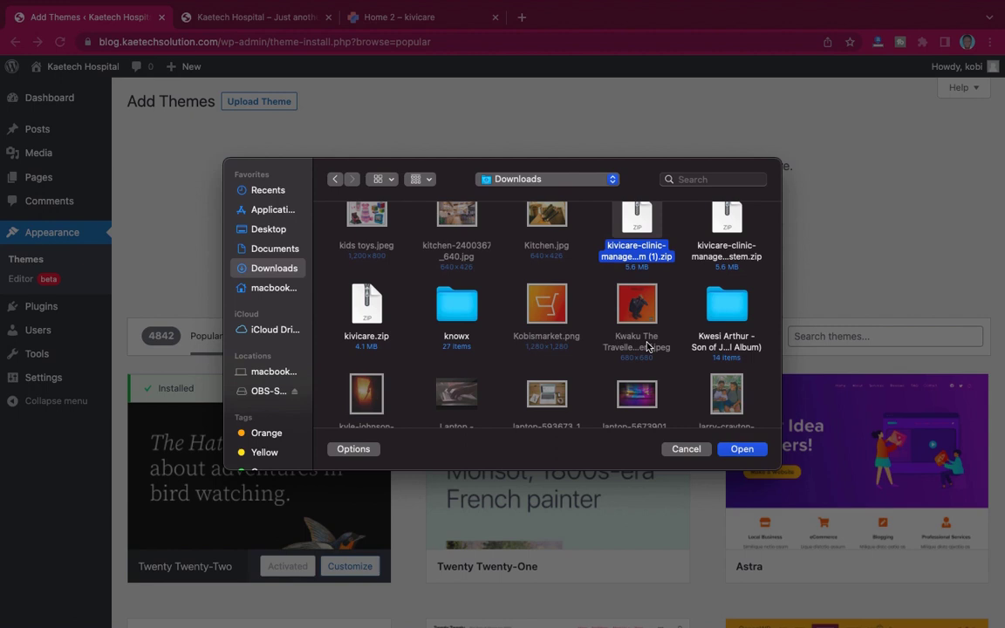
{"action": "scroll", "coordinate": [648, 347], "scroll_direction": "down", "scroll_amount": 2}
{"action": "scroll", "coordinate": [647, 346], "scroll_direction": "down", "scroll_amount": 5}
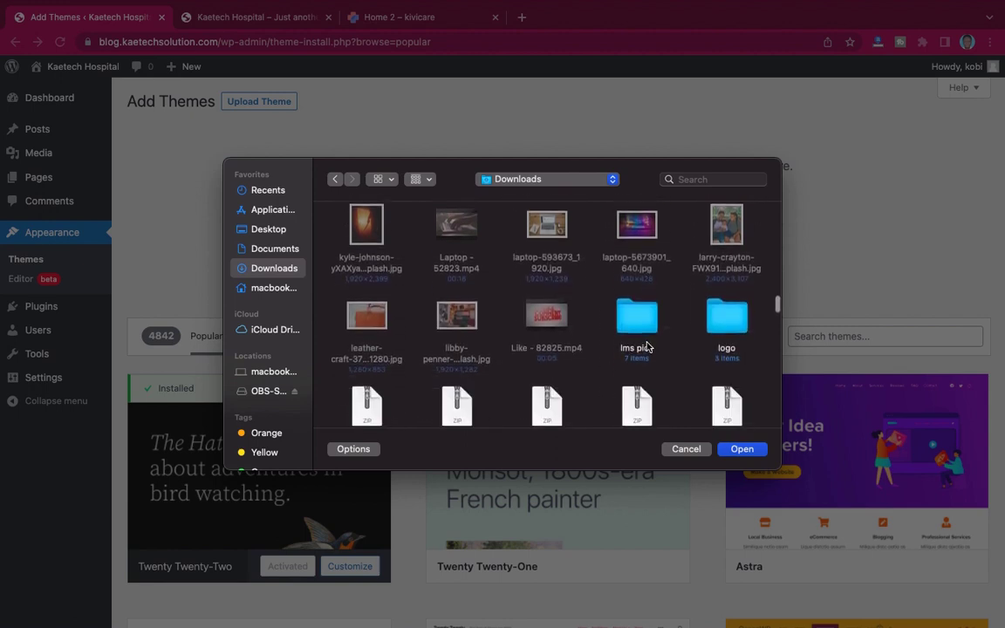
{"action": "scroll", "coordinate": [648, 347], "scroll_direction": "down", "scroll_amount": 4}
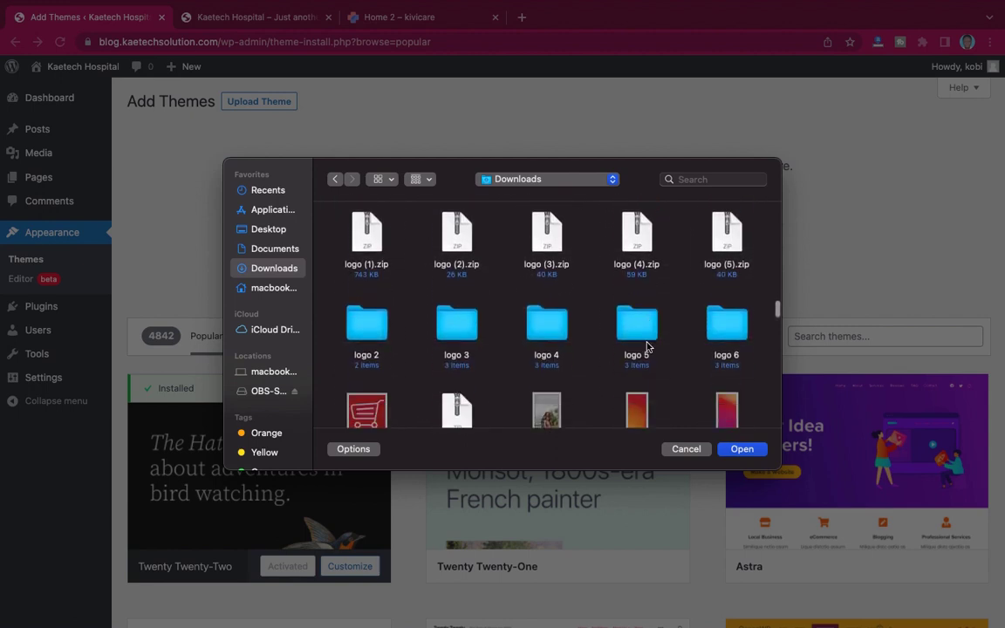
{"action": "scroll", "coordinate": [648, 347], "scroll_direction": "up", "scroll_amount": 3}
{"action": "scroll", "coordinate": [648, 347], "scroll_direction": "up", "scroll_amount": 6}
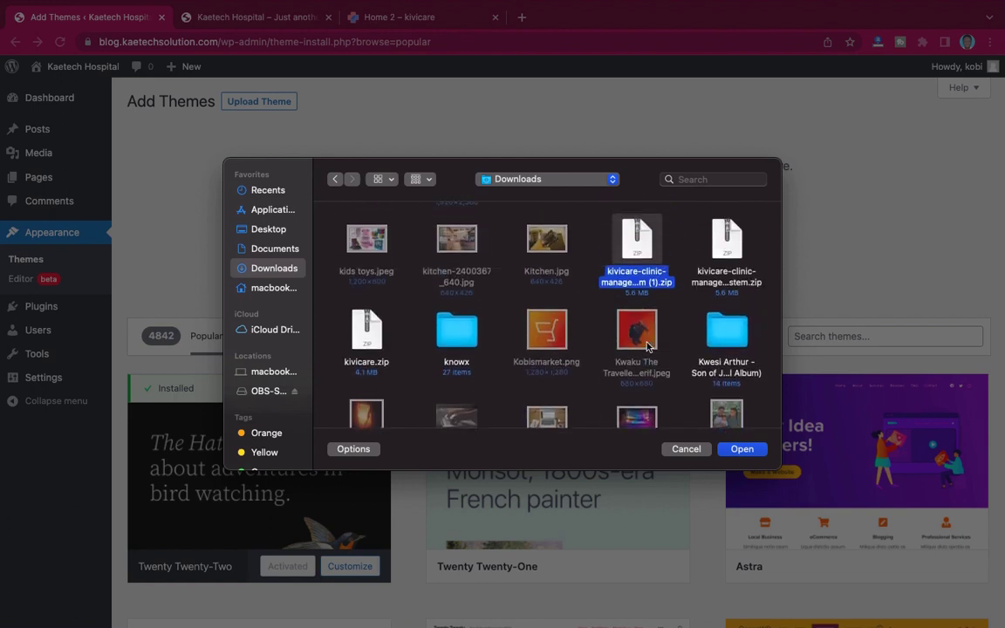
{"action": "left_click", "coordinate": [366, 330]}
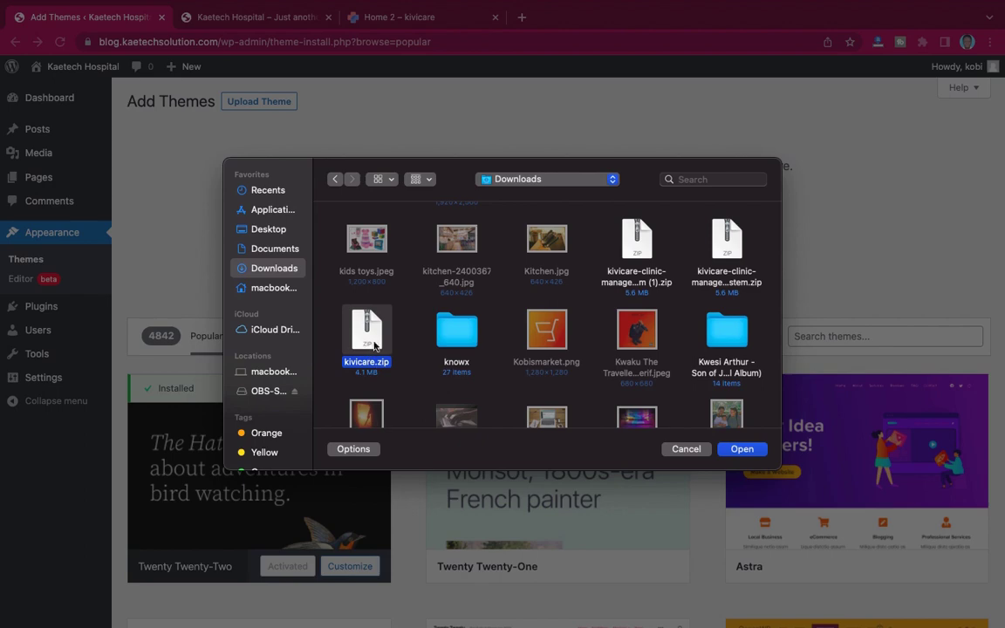
{"action": "left_click", "coordinate": [743, 449]}
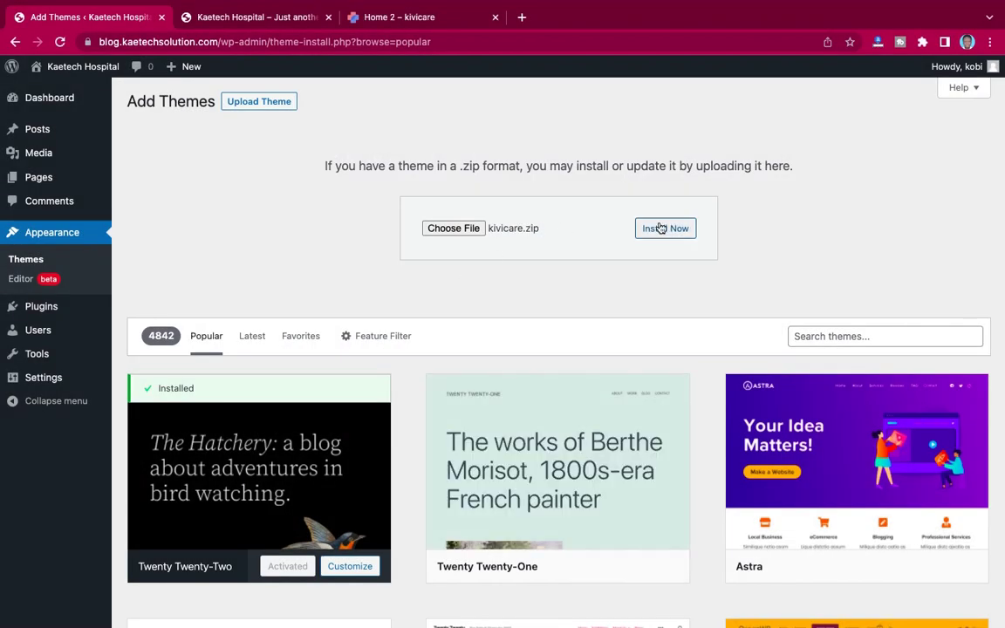
Step: Install kivicare.zip with Install Now, then activate the kivicare theme once installed
{"action": "left_click", "coordinate": [663, 229]}
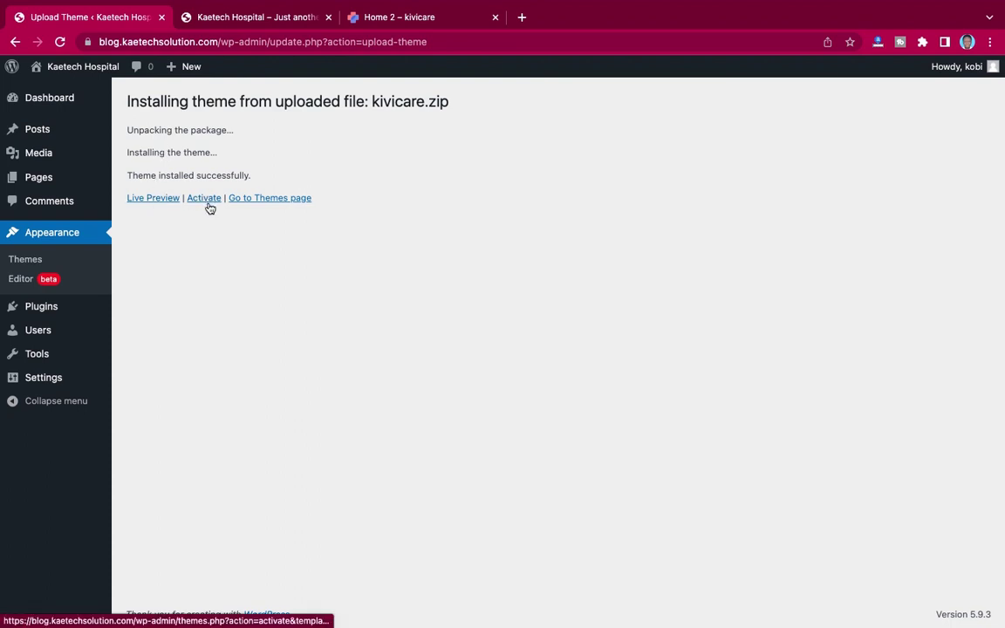
{"action": "left_click", "coordinate": [236, 21]}
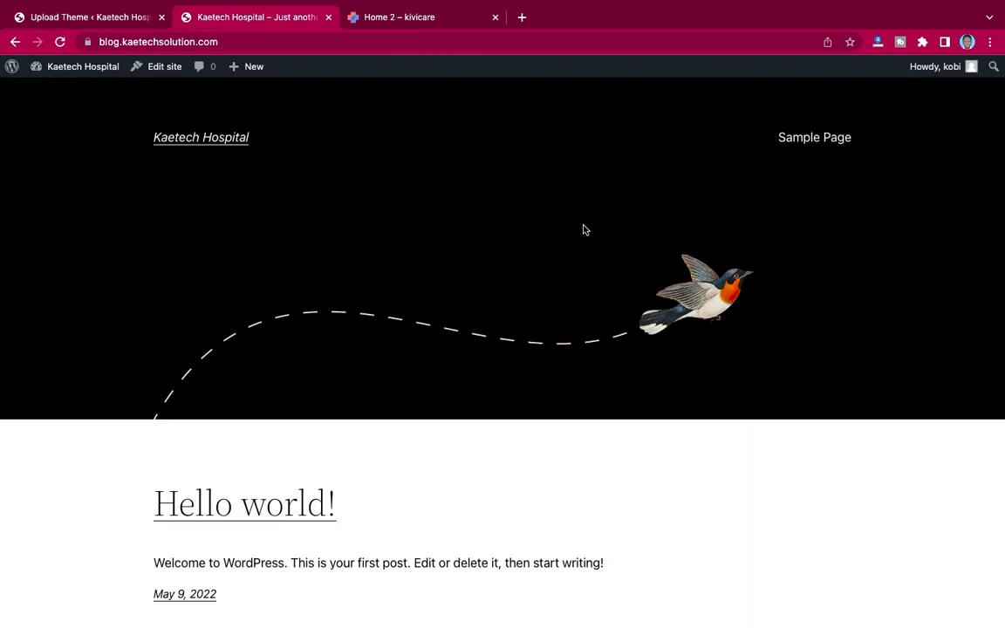
{"action": "left_click", "coordinate": [105, 13]}
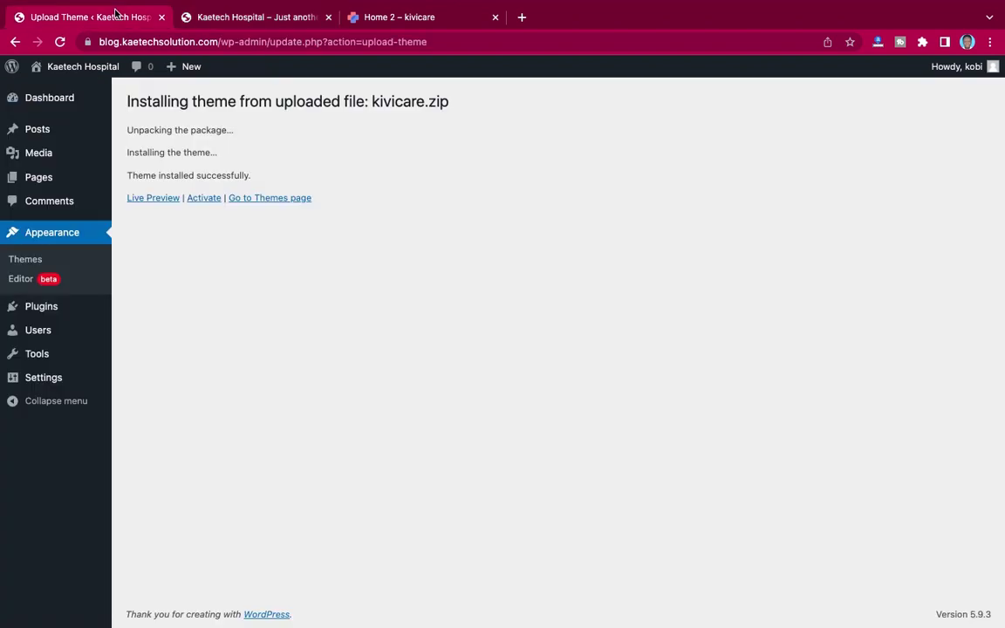
{"action": "left_click", "coordinate": [205, 199]}
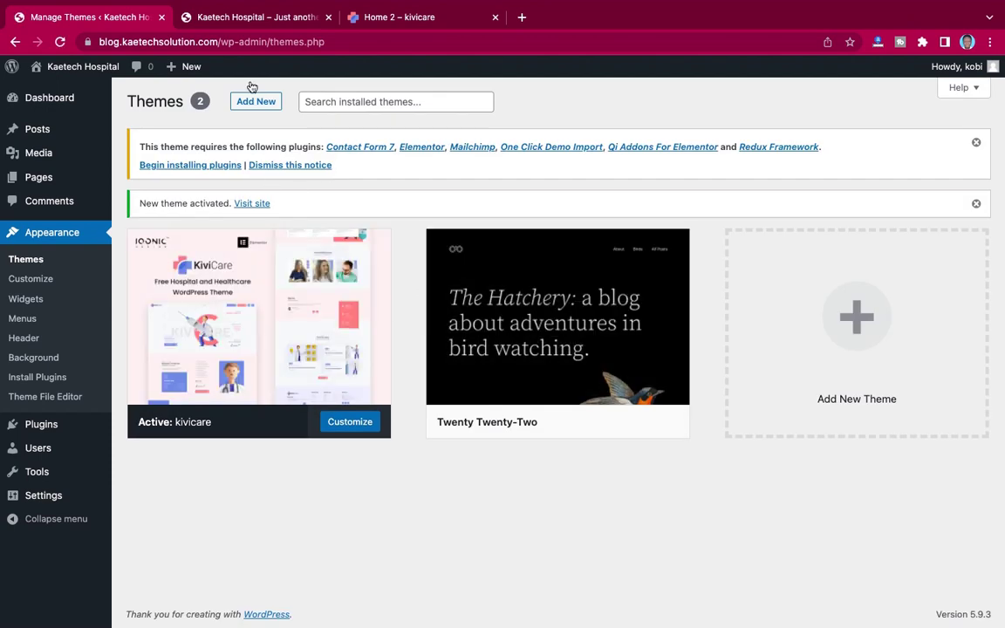
{"action": "left_click", "coordinate": [262, 19]}
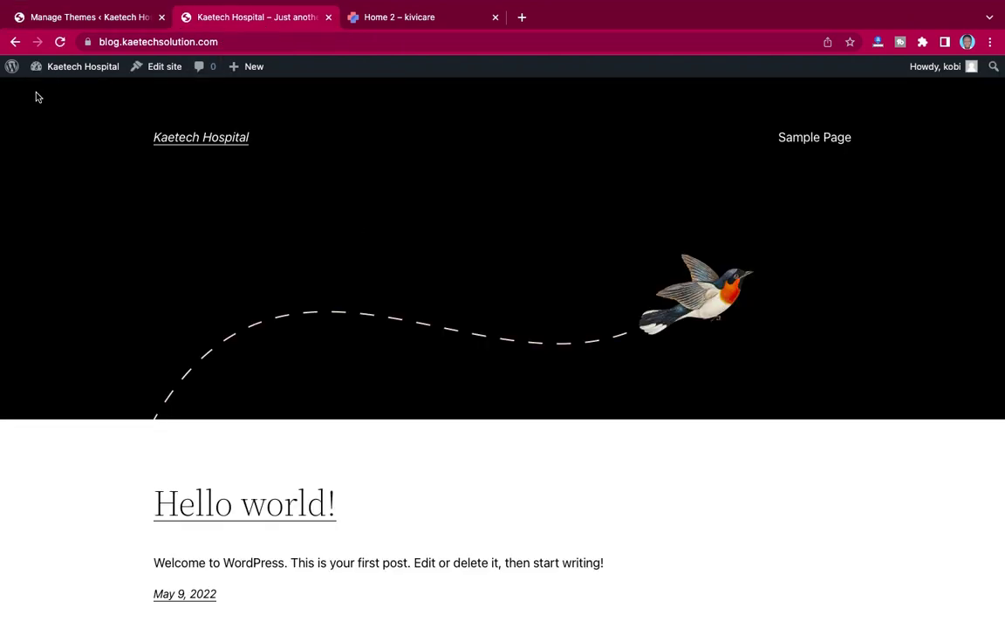
{"action": "left_click", "coordinate": [59, 42]}
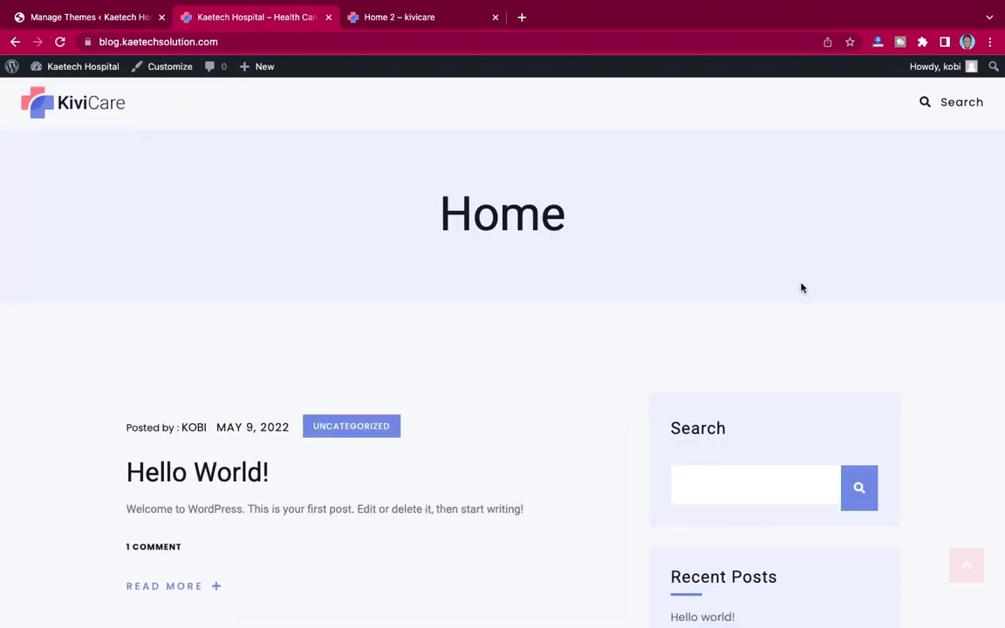
{"action": "scroll", "coordinate": [802, 288], "scroll_direction": "down", "scroll_amount": 10}
{"action": "scroll", "coordinate": [802, 288], "scroll_direction": "up", "scroll_amount": 10}
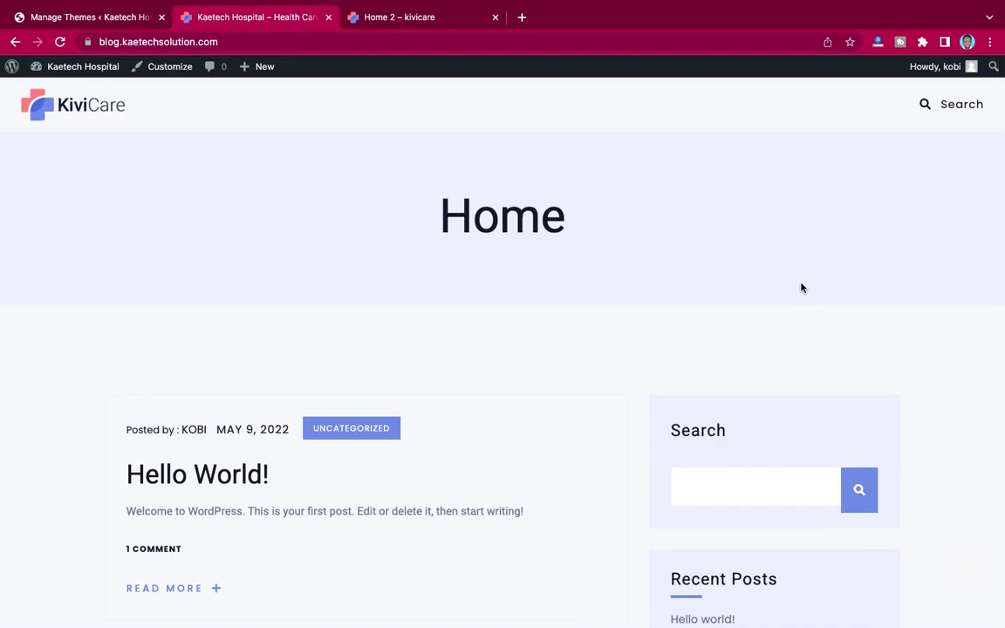
{"action": "left_click", "coordinate": [120, 18]}
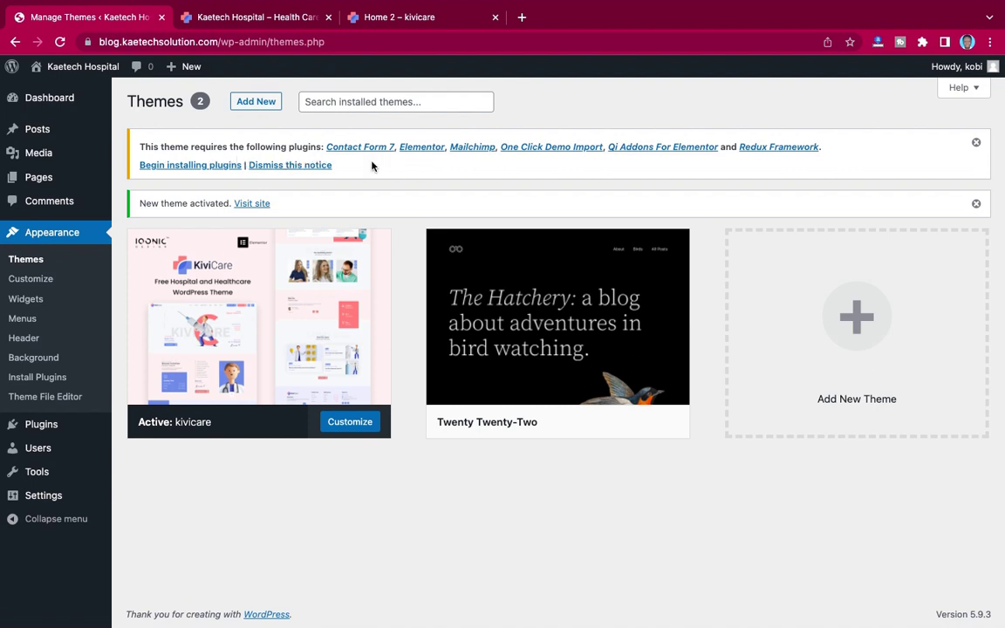
Step: Bulk-install all six required plugins, Contact Form 7 through Redux Framework, via Begin installing plugins
{"action": "left_click", "coordinate": [194, 167]}
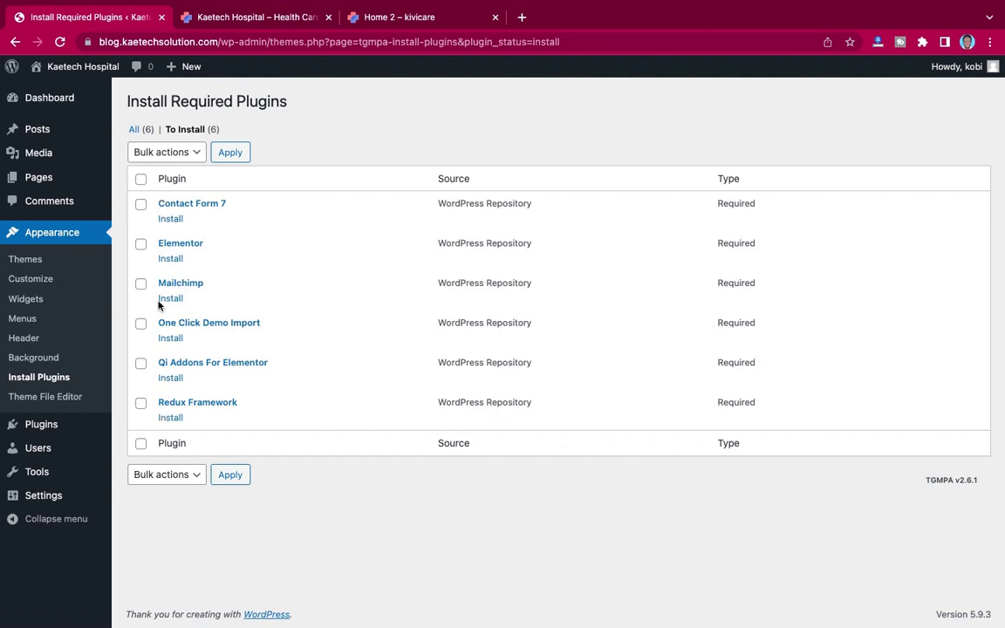
{"action": "left_click", "coordinate": [141, 180]}
{"action": "left_click", "coordinate": [162, 153]}
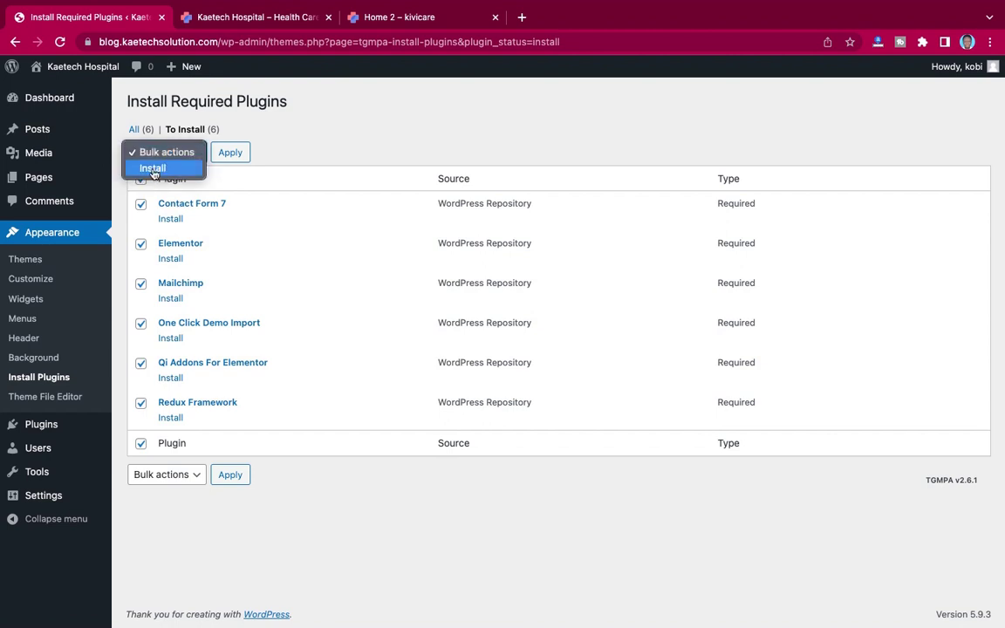
{"action": "left_click", "coordinate": [153, 170]}
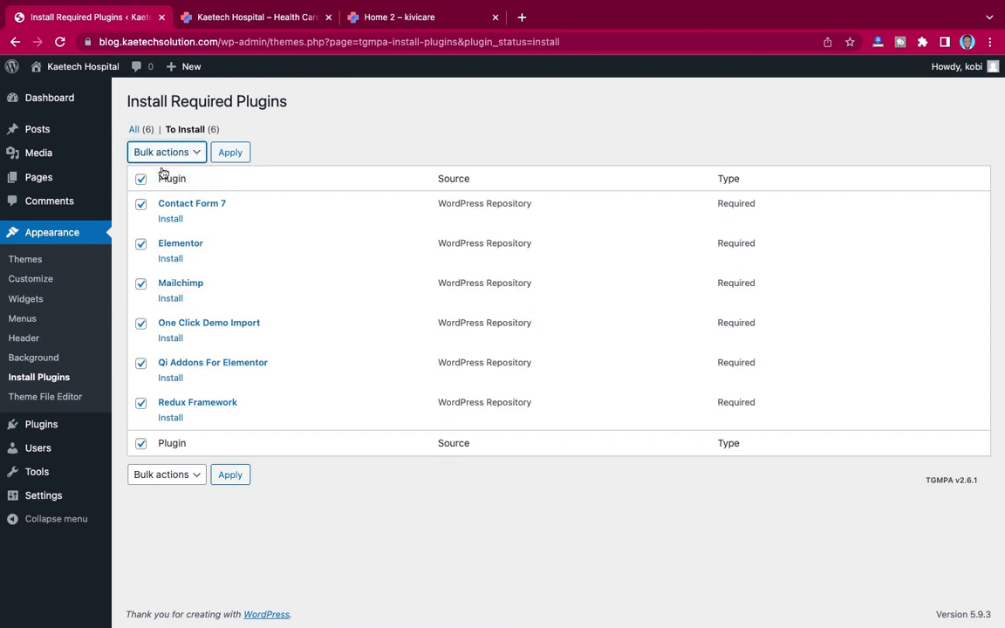
{"action": "left_click", "coordinate": [229, 156]}
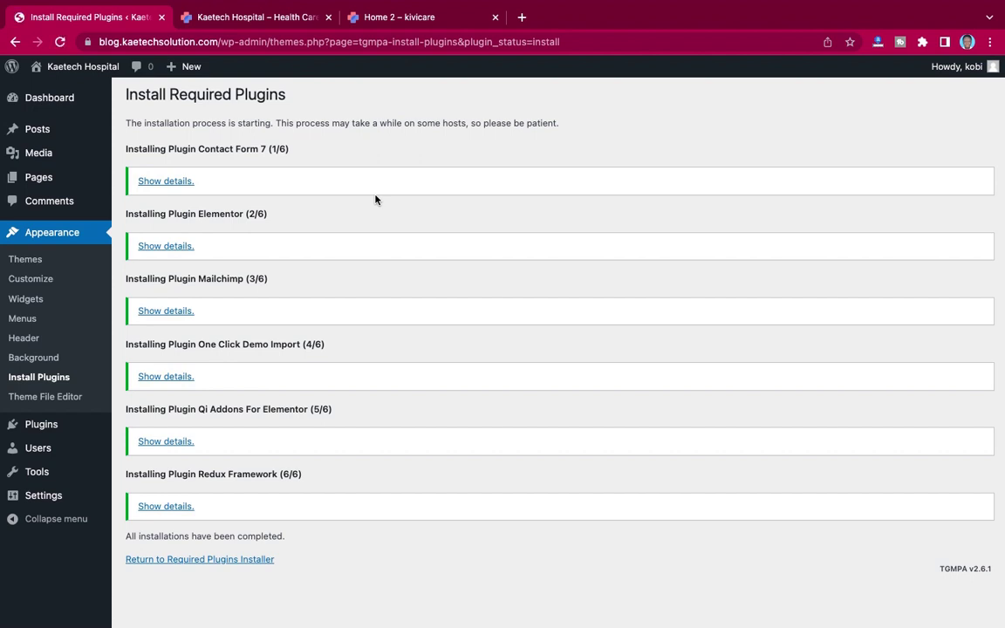
{"action": "scroll", "coordinate": [304, 337], "scroll_direction": "down", "scroll_amount": 3}
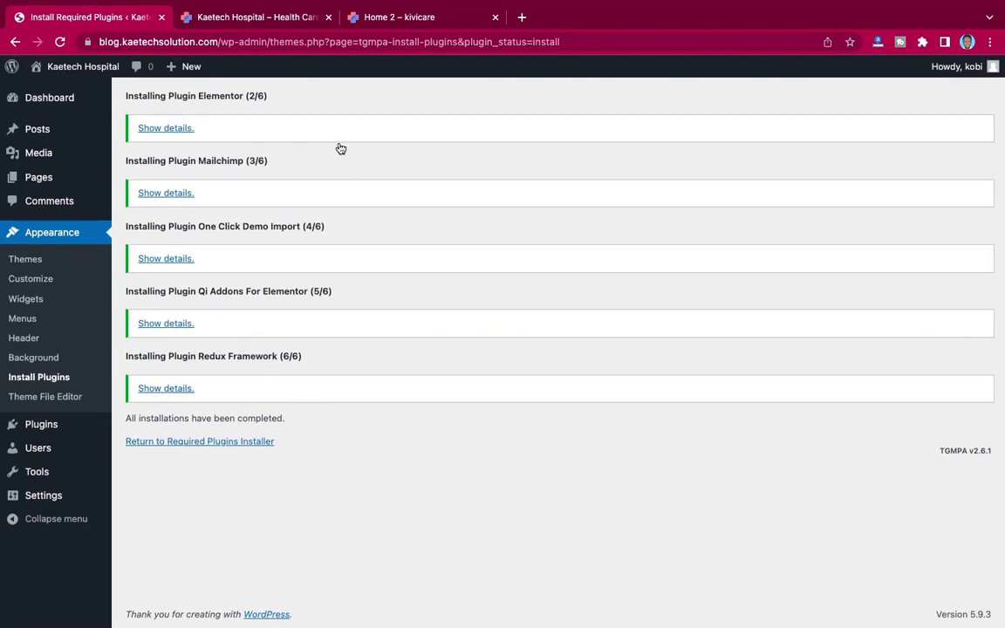
{"action": "scroll", "coordinate": [337, 166], "scroll_direction": "up", "scroll_amount": 2}
{"action": "scroll", "coordinate": [339, 191], "scroll_direction": "down", "scroll_amount": 3}
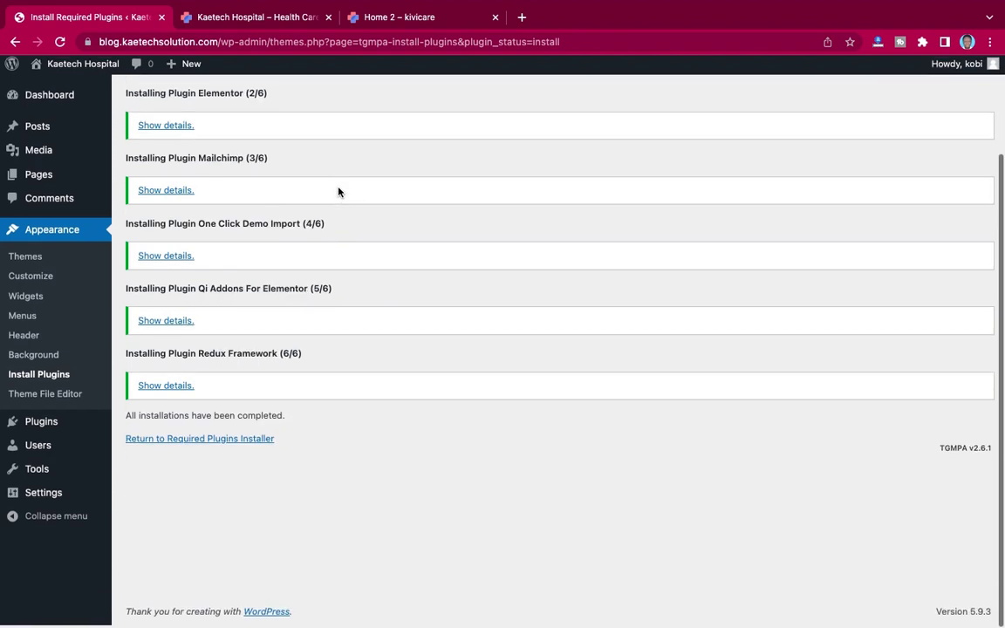
{"action": "left_click", "coordinate": [196, 442]}
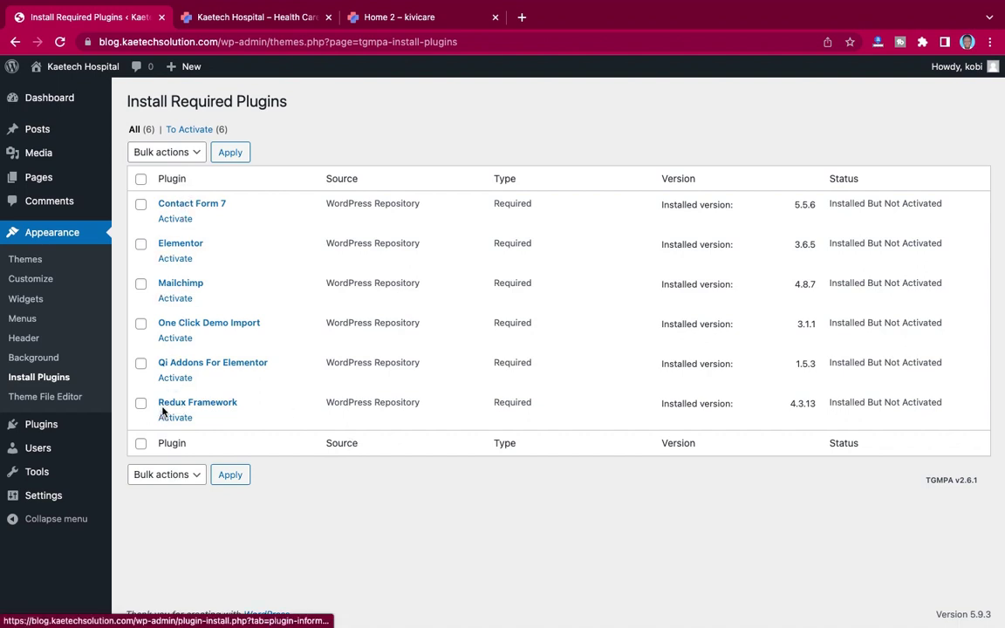
Step: Bulk-activate all six installed plugins, Contact Form 7 through Redux Framework, in one action
{"action": "left_click", "coordinate": [141, 180]}
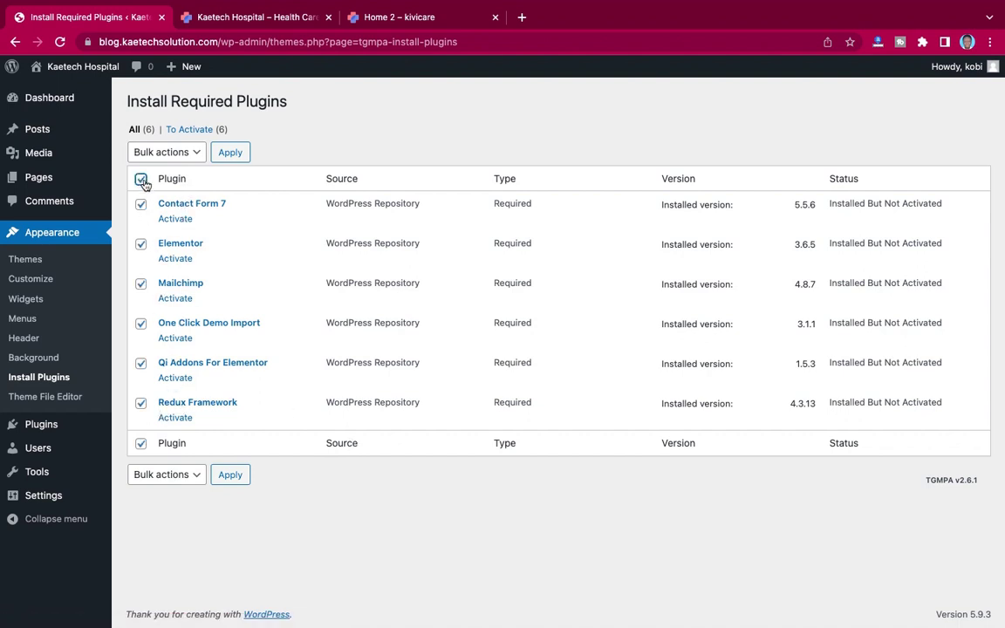
{"action": "left_click", "coordinate": [163, 155]}
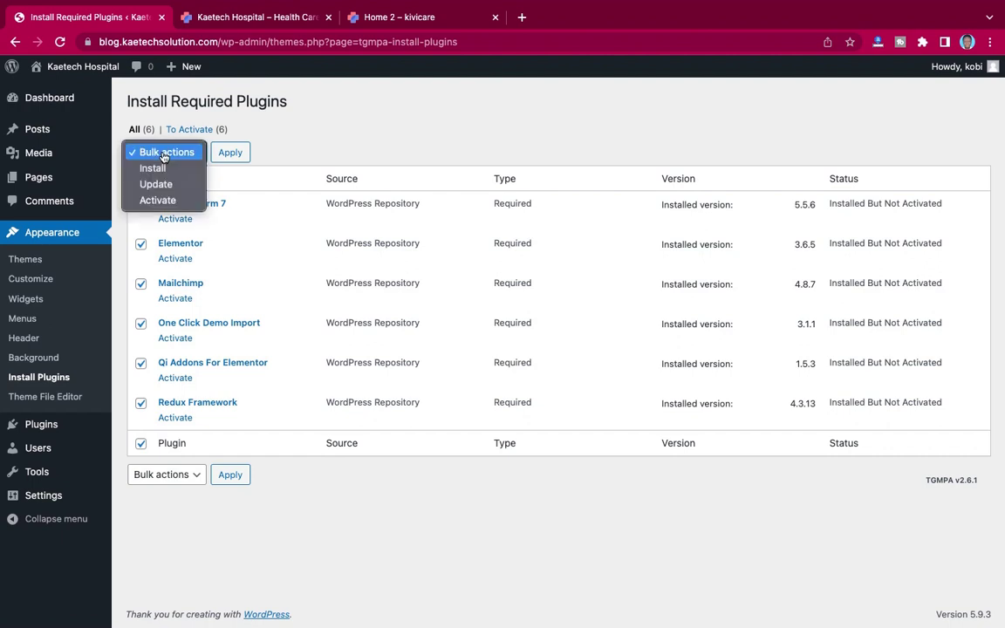
{"action": "left_click", "coordinate": [159, 201]}
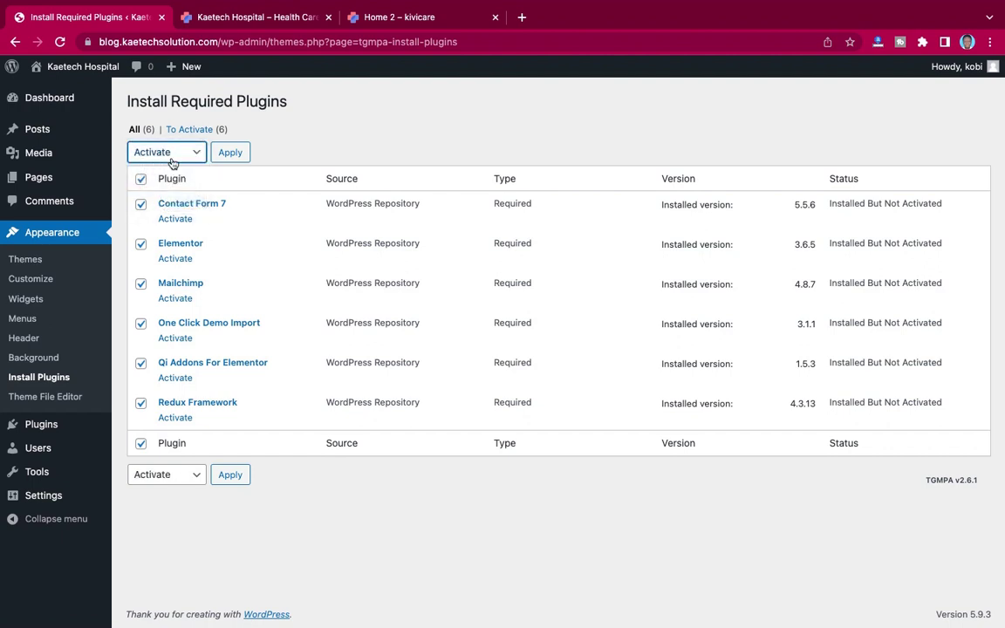
{"action": "left_click", "coordinate": [231, 152]}
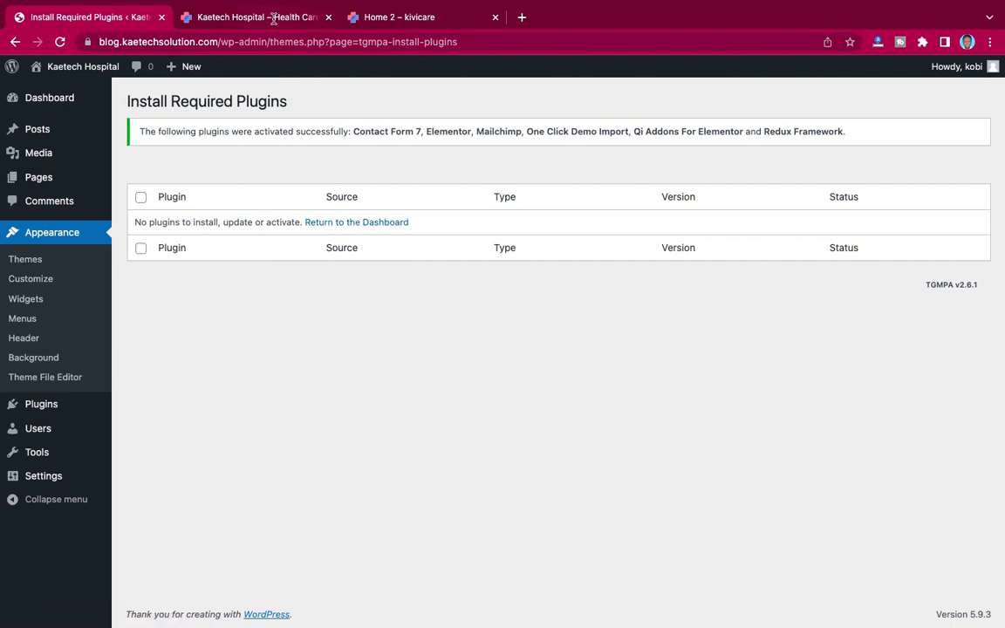
{"action": "left_click", "coordinate": [248, 16]}
{"action": "left_click", "coordinate": [59, 42]}
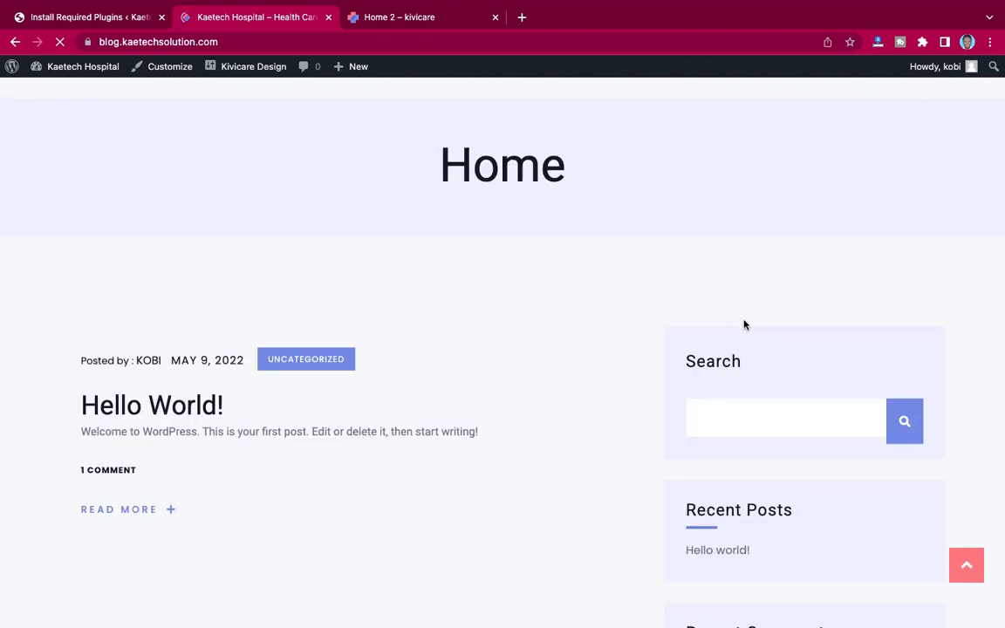
{"action": "scroll", "coordinate": [625, 371], "scroll_direction": "down", "scroll_amount": 5}
{"action": "scroll", "coordinate": [625, 372], "scroll_direction": "up", "scroll_amount": 5}
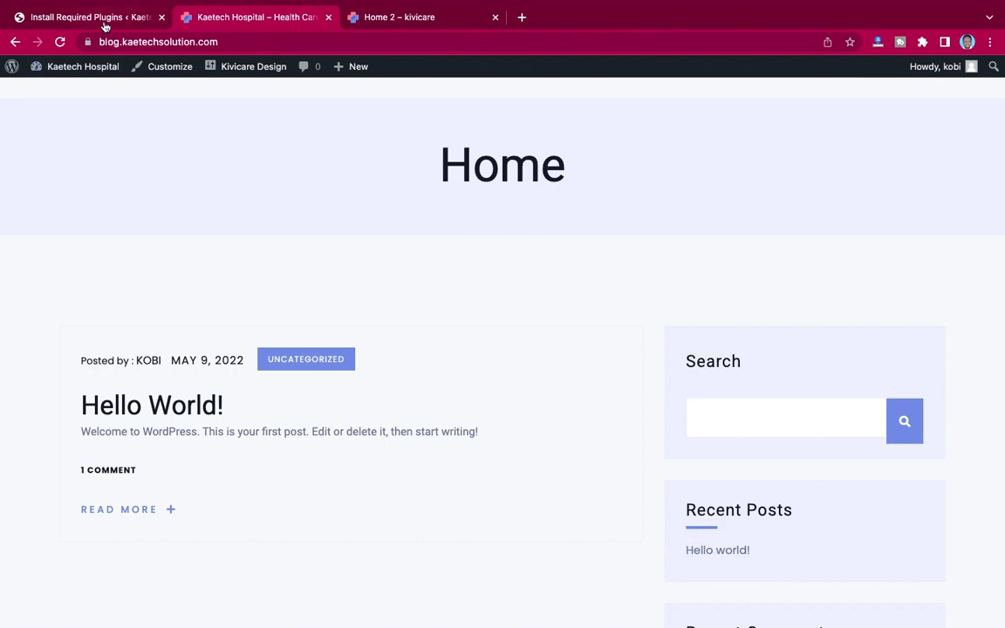
{"action": "left_click", "coordinate": [103, 19]}
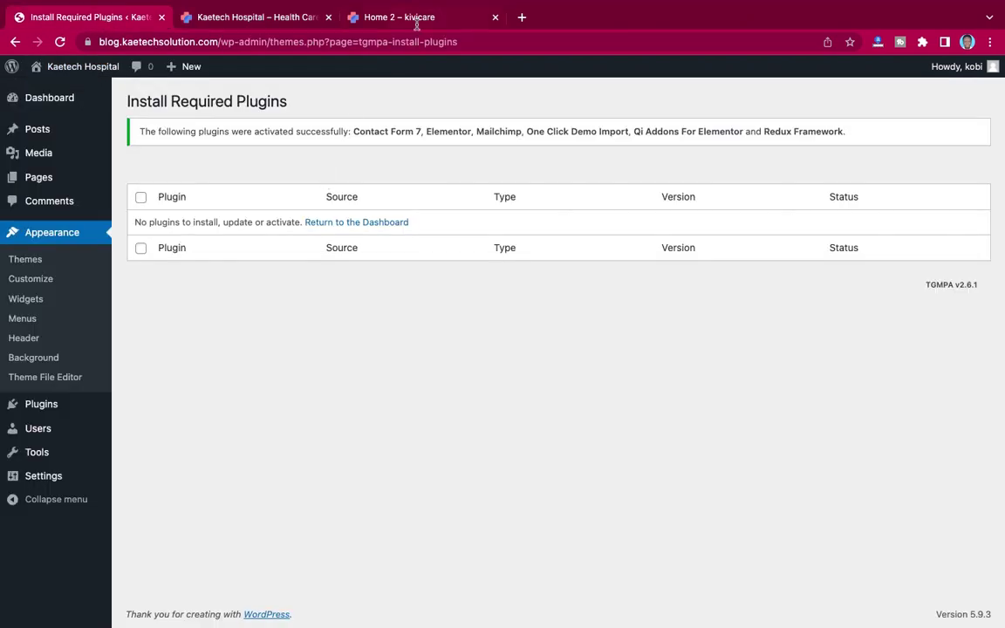
{"action": "left_click", "coordinate": [417, 25]}
{"action": "scroll", "coordinate": [560, 293], "scroll_direction": "down", "scroll_amount": 10}
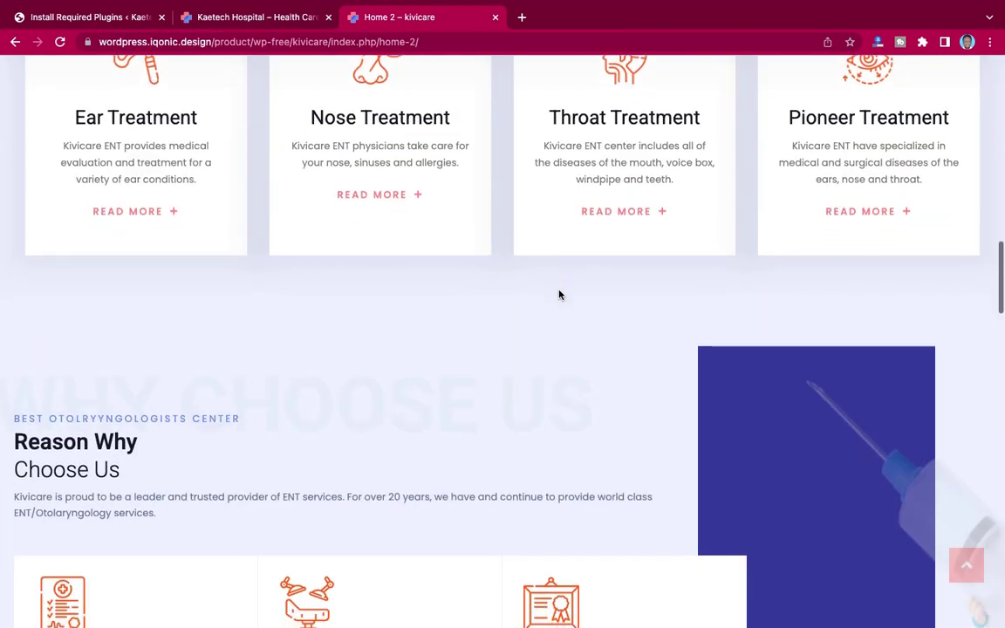
{"action": "scroll", "coordinate": [559, 294], "scroll_direction": "up", "scroll_amount": 10}
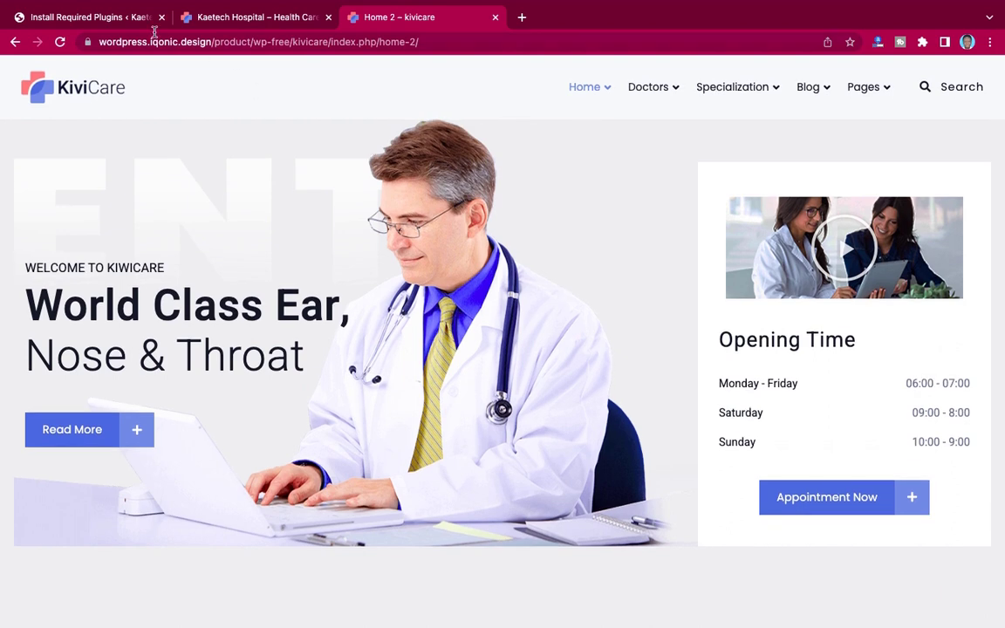
{"action": "left_click", "coordinate": [103, 17]}
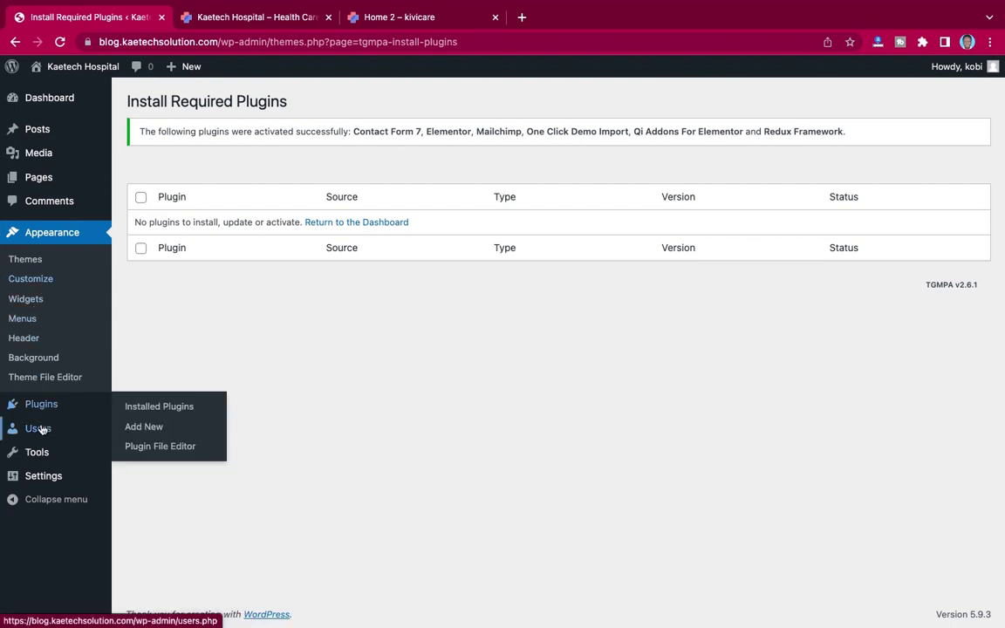
{"action": "mouse_move", "coordinate": [39, 479]}
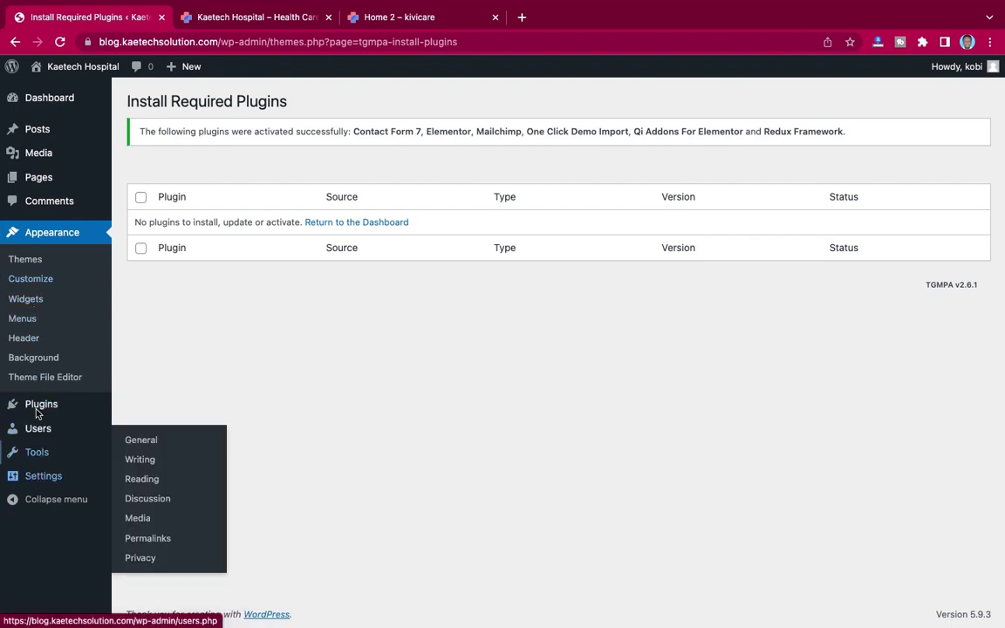
{"action": "mouse_move", "coordinate": [57, 72]}
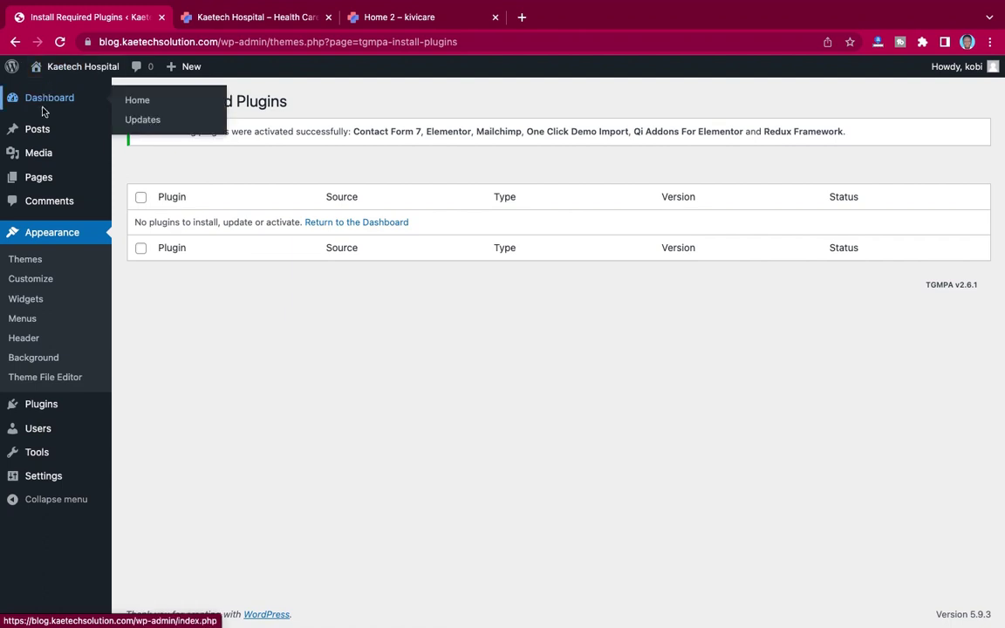
Step: On the Dashboard, exit the Elementor wizard, decline usage tracking, and dismiss the Redux notice
{"action": "left_click", "coordinate": [49, 99]}
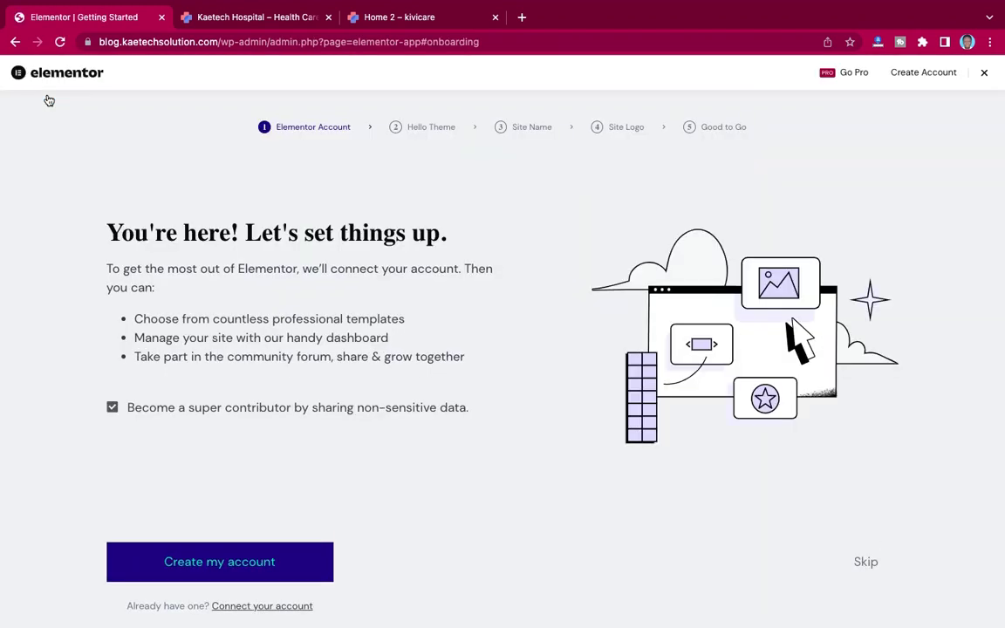
{"action": "left_click", "coordinate": [985, 76]}
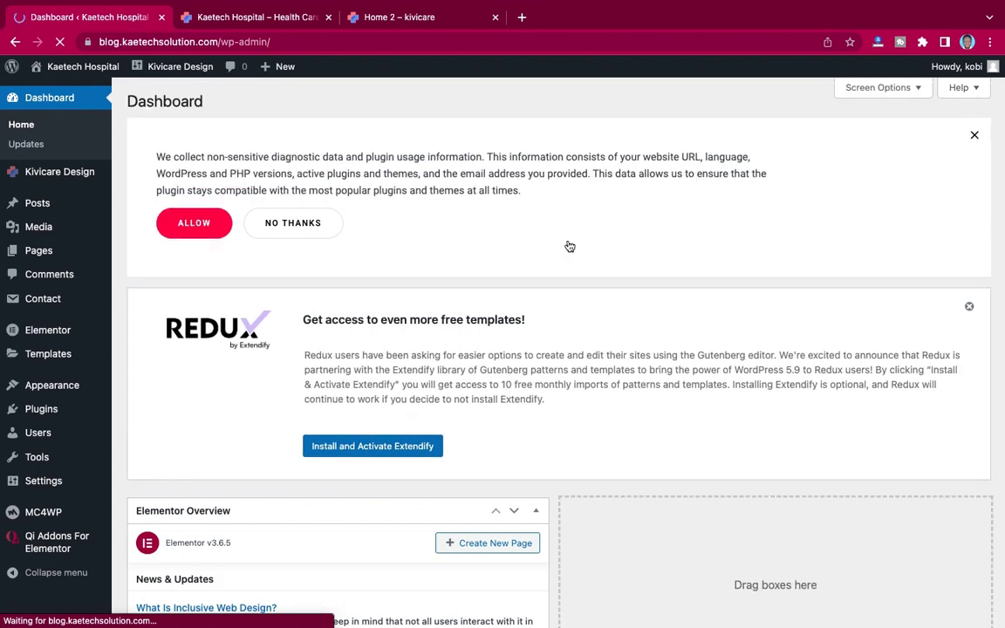
{"action": "left_click", "coordinate": [285, 229]}
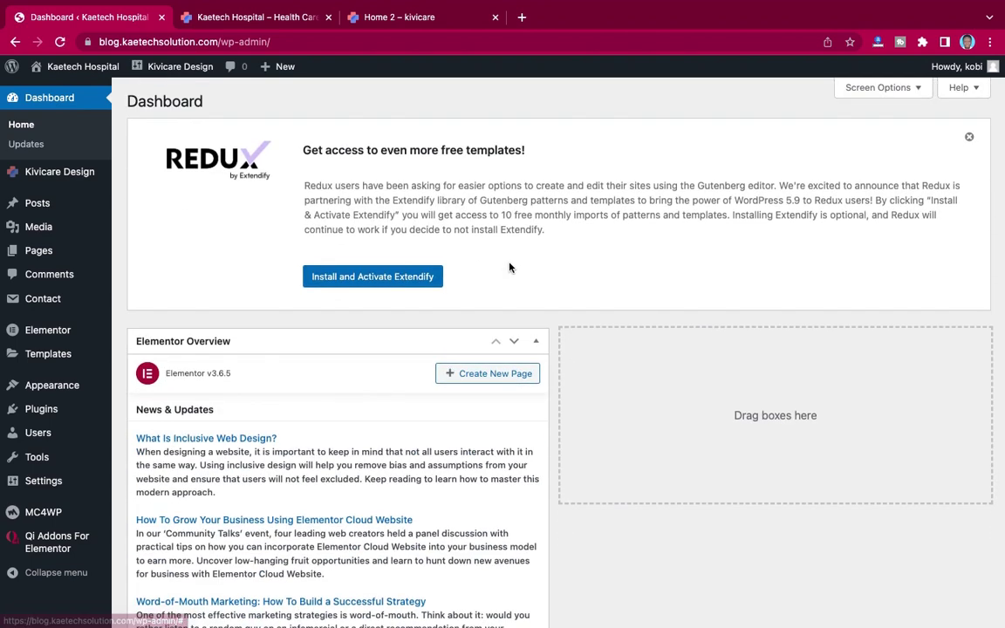
{"action": "left_click", "coordinate": [969, 137]}
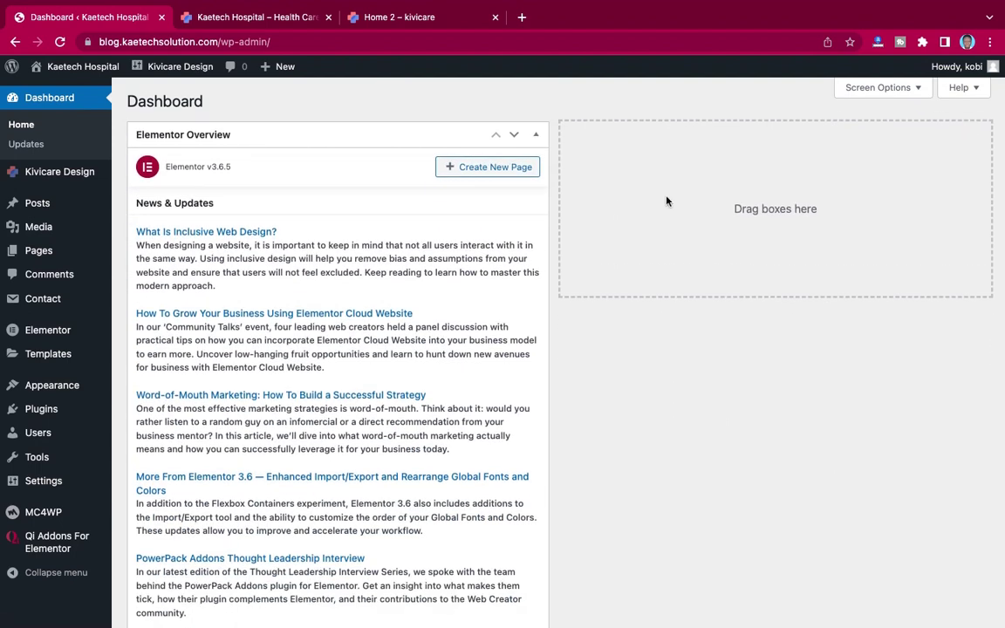
Step: Hide the Elementor Overview and Qode Interactive News boxes through Screen Options
{"action": "left_click", "coordinate": [875, 90]}
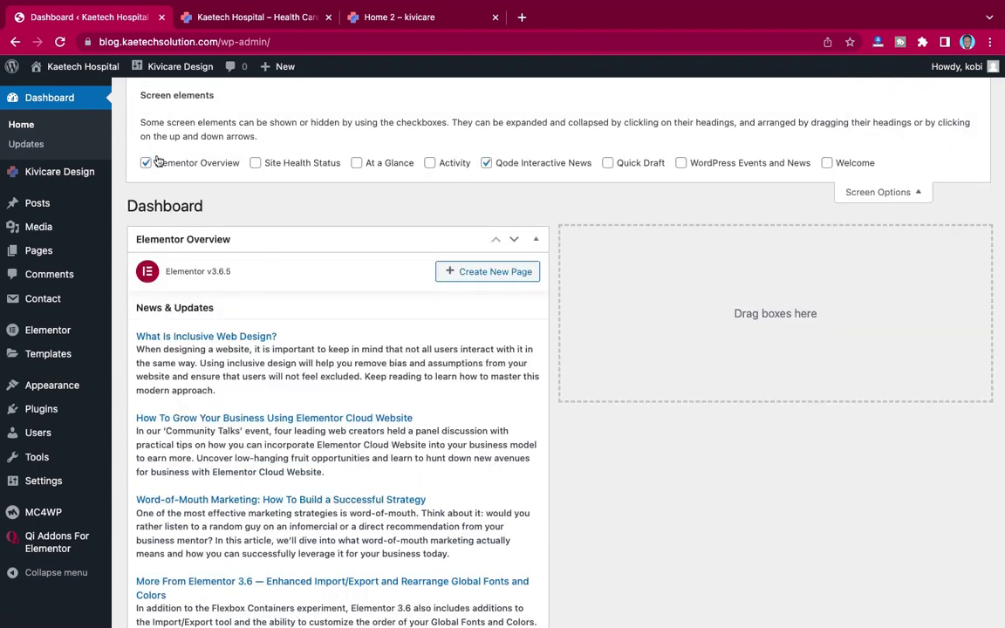
{"action": "left_click", "coordinate": [145, 163]}
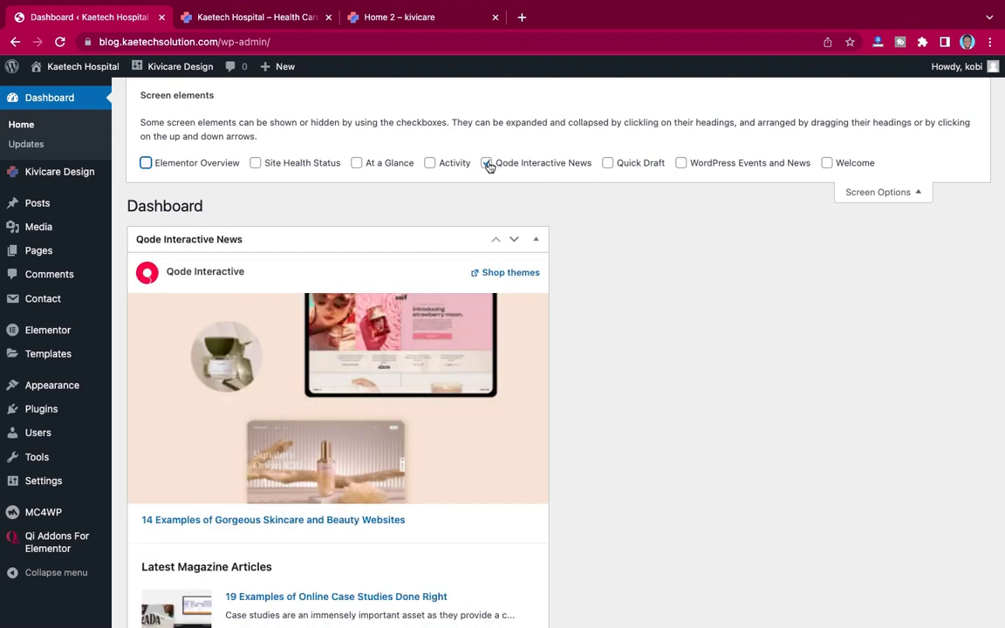
{"action": "left_click", "coordinate": [487, 164]}
{"action": "left_click", "coordinate": [895, 194]}
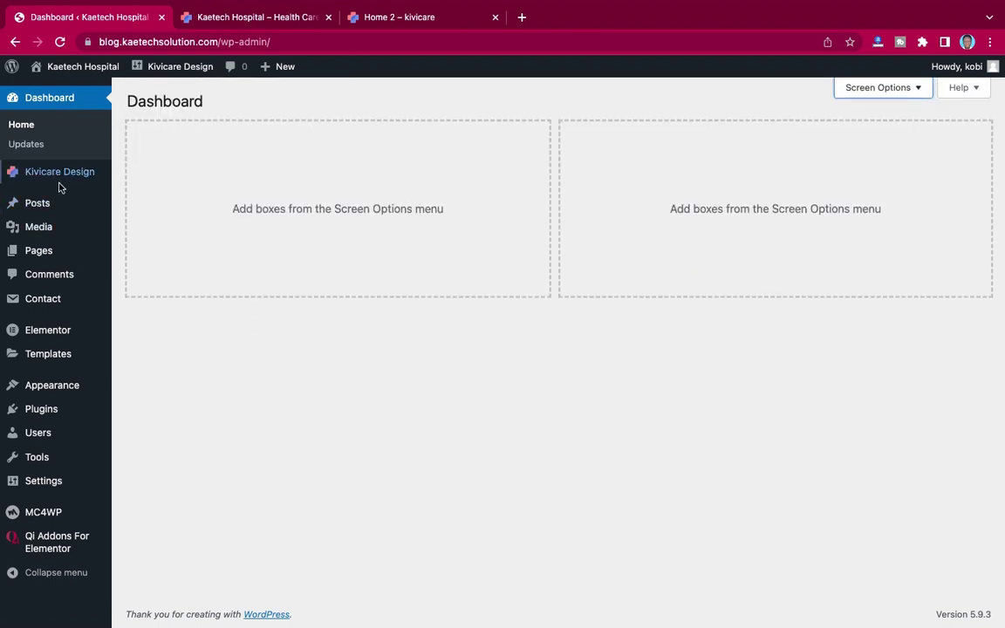
{"action": "mouse_move", "coordinate": [42, 173]}
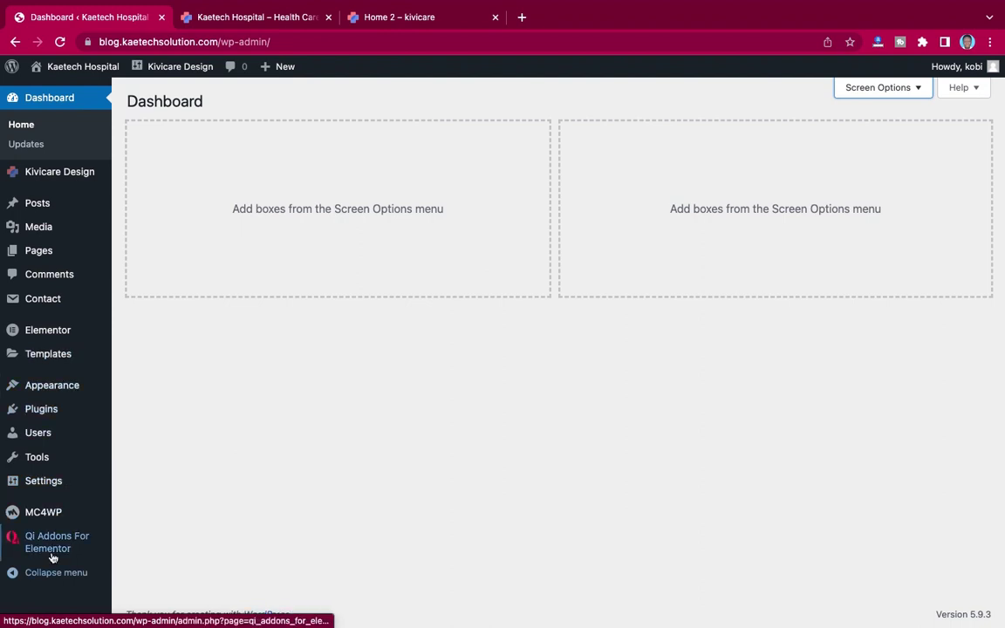
{"action": "mouse_move", "coordinate": [44, 541]}
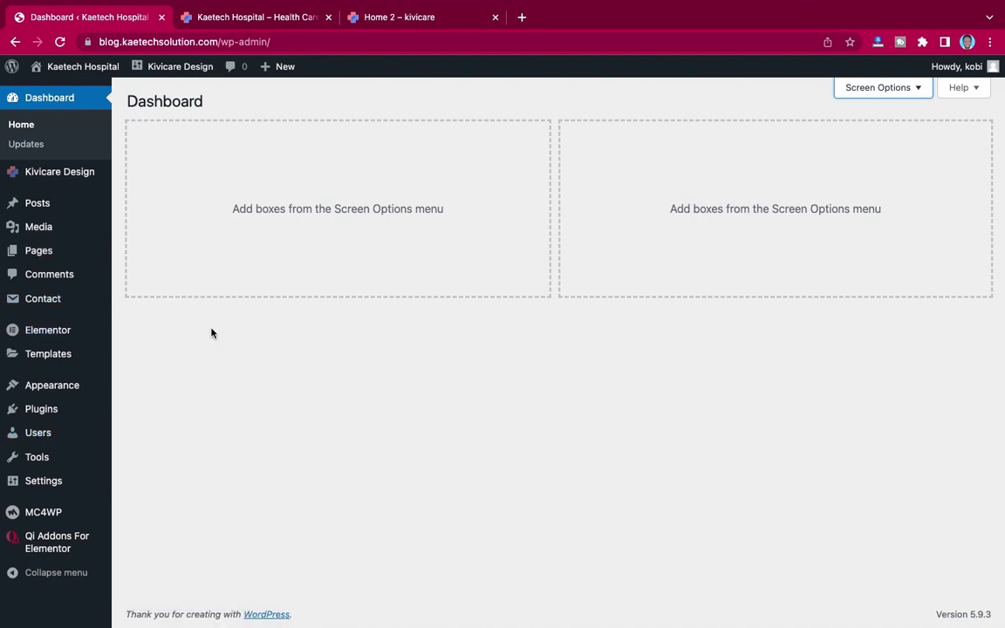
{"action": "mouse_move", "coordinate": [65, 386]}
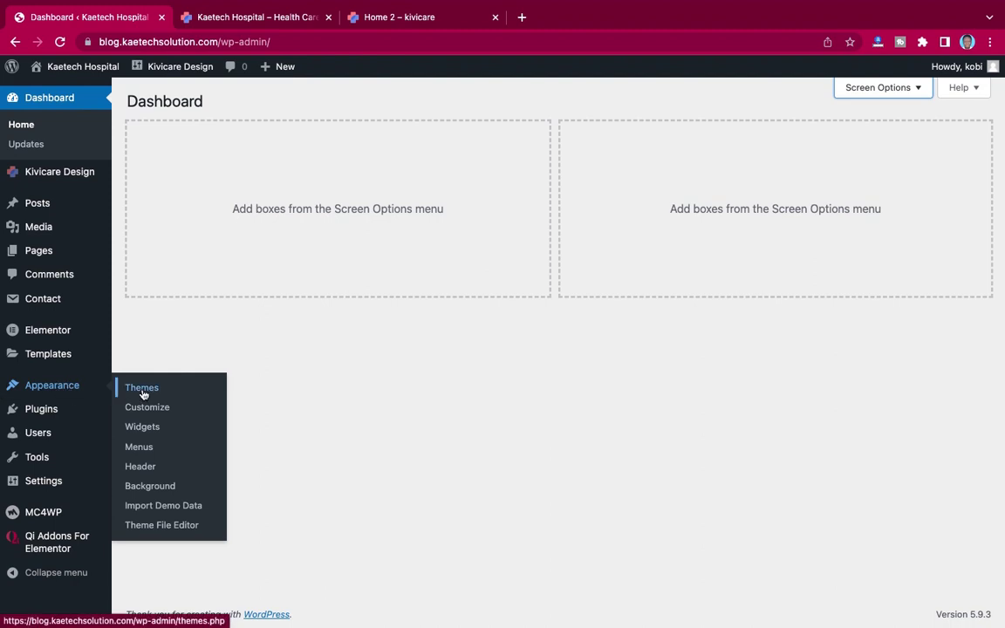
Step: Open Appearance > Import Demo Data and preview the KiviCare demo homepage
{"action": "left_click", "coordinate": [168, 510]}
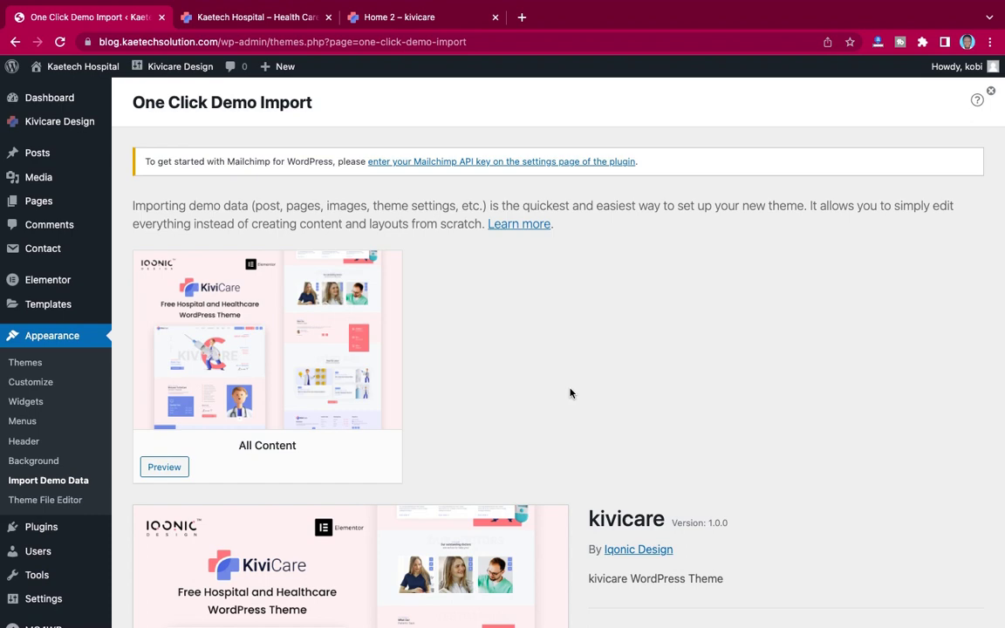
{"action": "scroll", "coordinate": [624, 375], "scroll_direction": "down", "scroll_amount": 5}
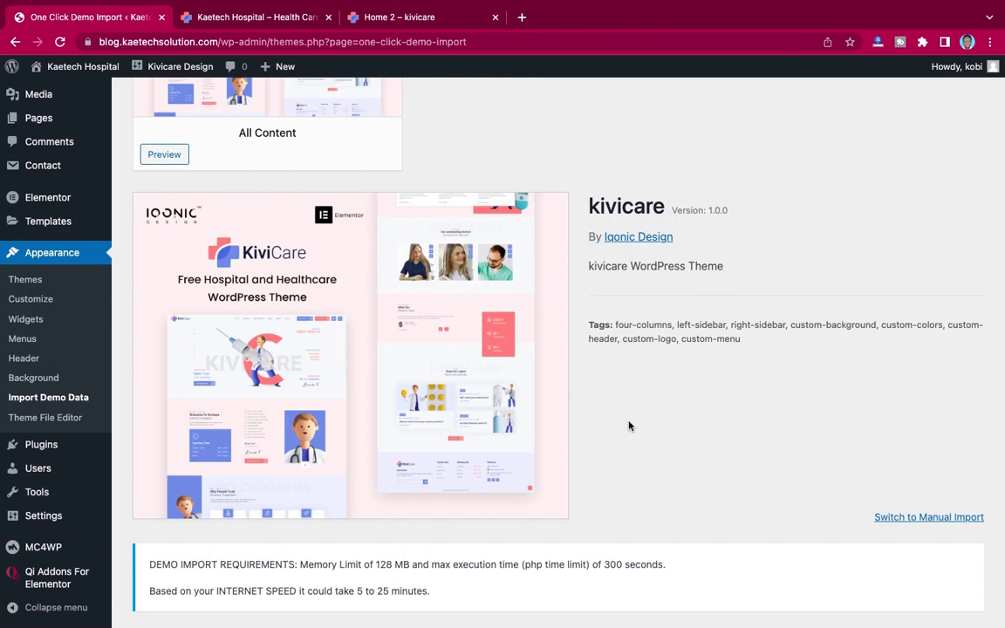
{"action": "left_click", "coordinate": [392, 19]}
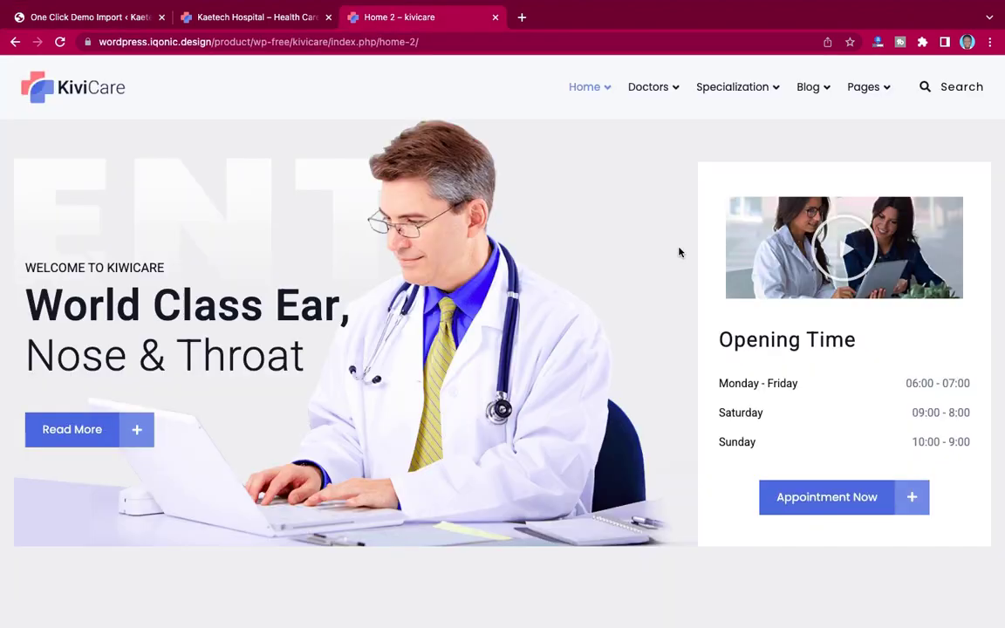
{"action": "scroll", "coordinate": [680, 251], "scroll_direction": "down", "scroll_amount": 10}
{"action": "scroll", "coordinate": [680, 248], "scroll_direction": "up", "scroll_amount": 10}
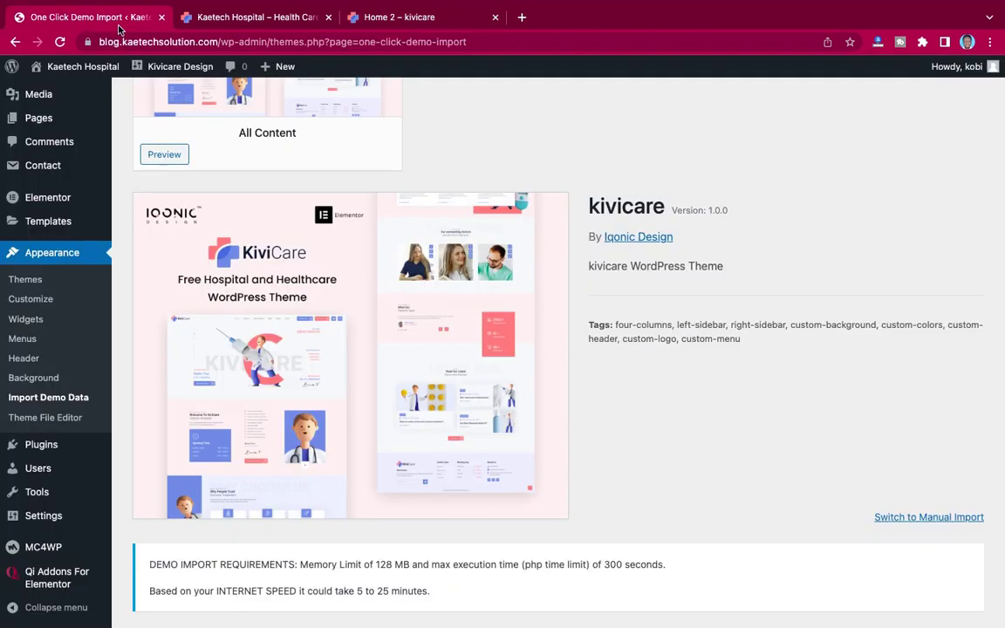
{"action": "left_click", "coordinate": [106, 19]}
{"action": "scroll", "coordinate": [580, 409], "scroll_direction": "down", "scroll_amount": 2}
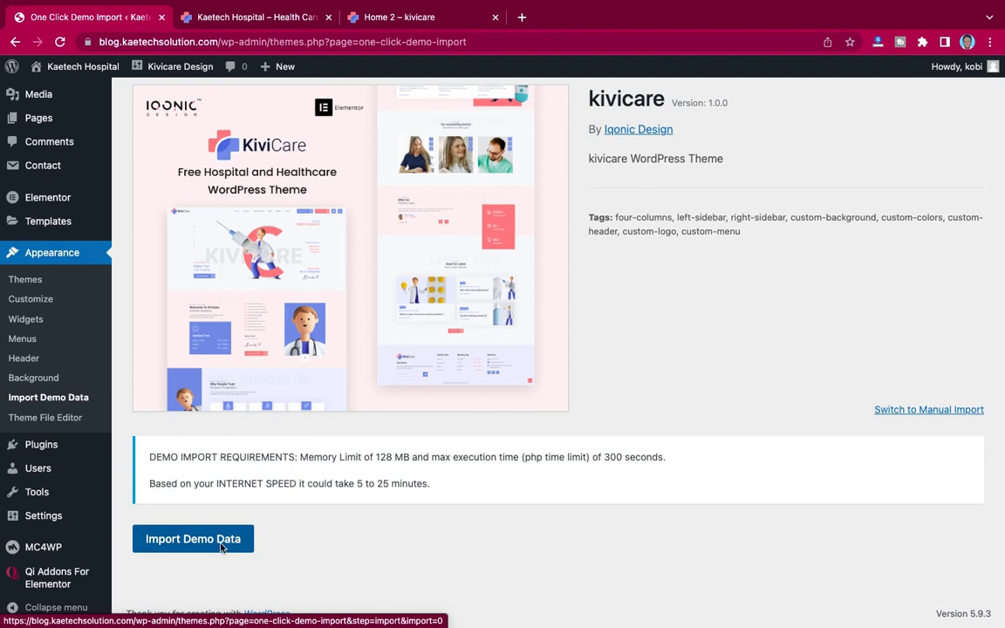
Step: Start the KiviCare All Content demo import and confirm with Continue & Import
{"action": "left_click", "coordinate": [201, 542]}
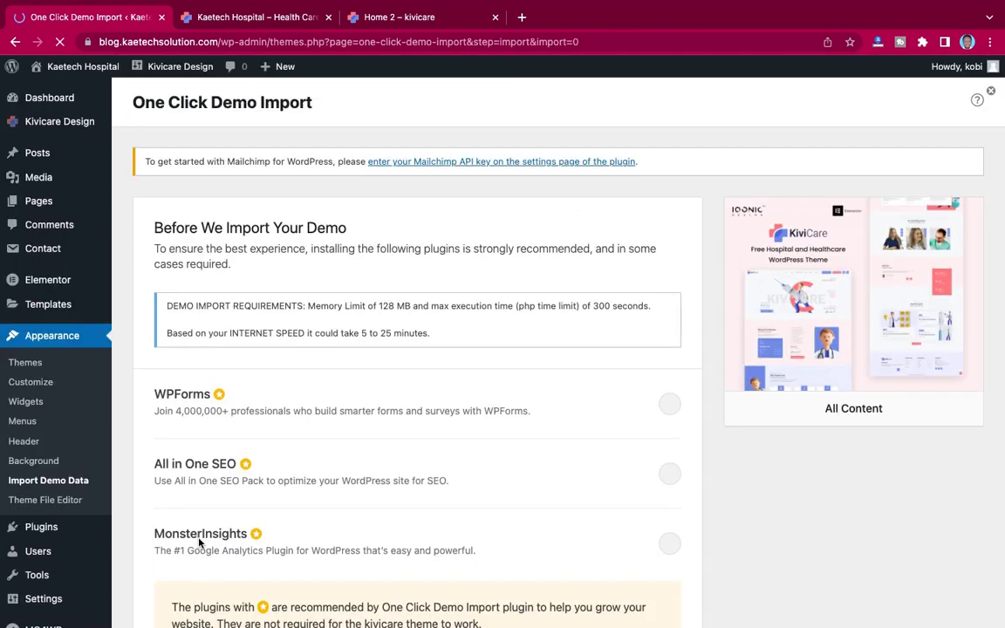
{"action": "scroll", "coordinate": [479, 413], "scroll_direction": "down", "scroll_amount": 5}
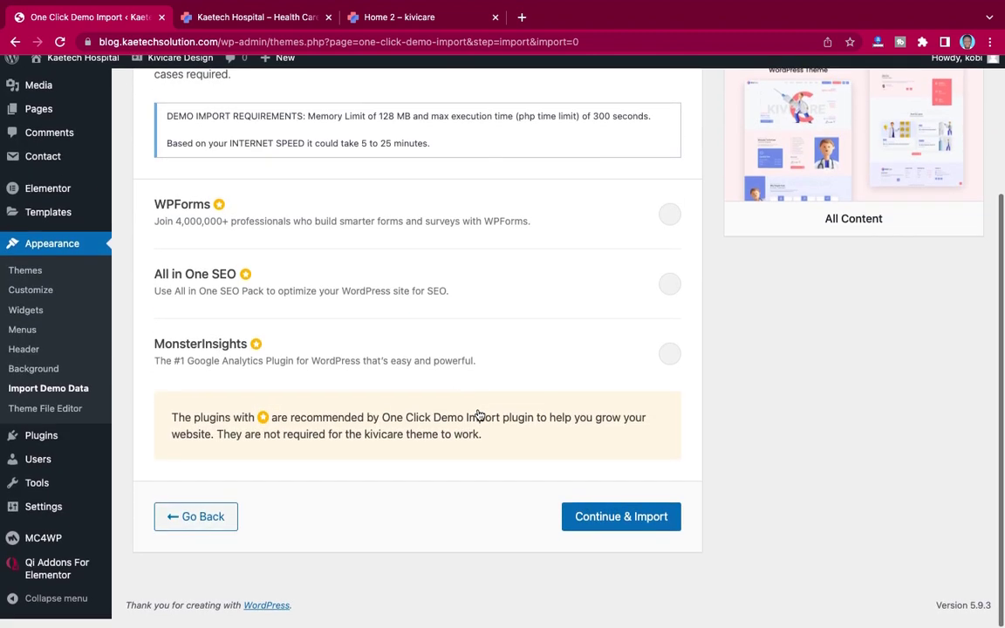
{"action": "scroll", "coordinate": [479, 416], "scroll_direction": "up", "scroll_amount": 5}
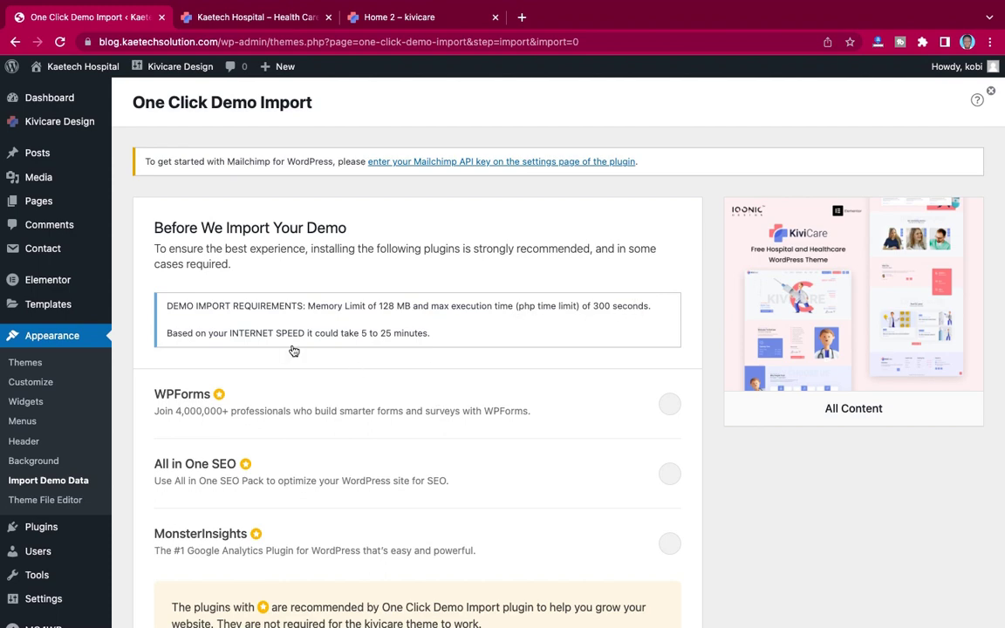
{"action": "scroll", "coordinate": [503, 450], "scroll_direction": "down", "scroll_amount": 5}
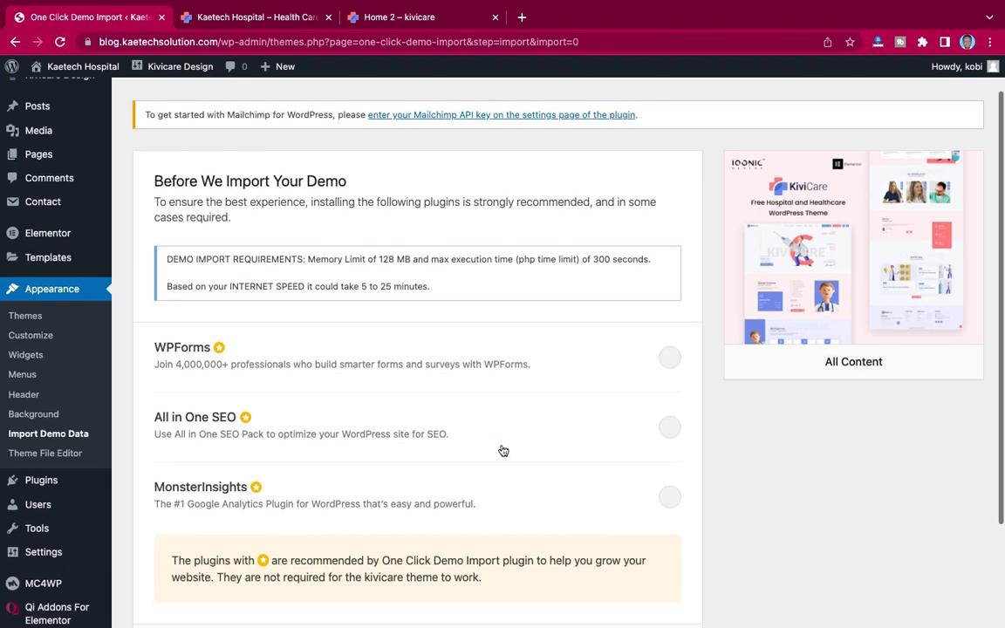
{"action": "left_click", "coordinate": [617, 528]}
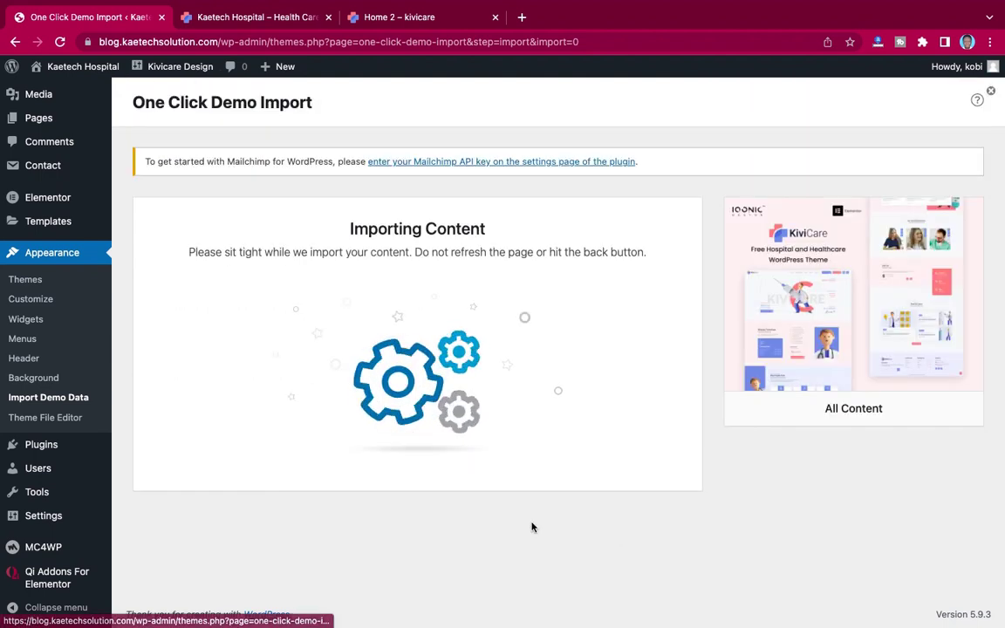
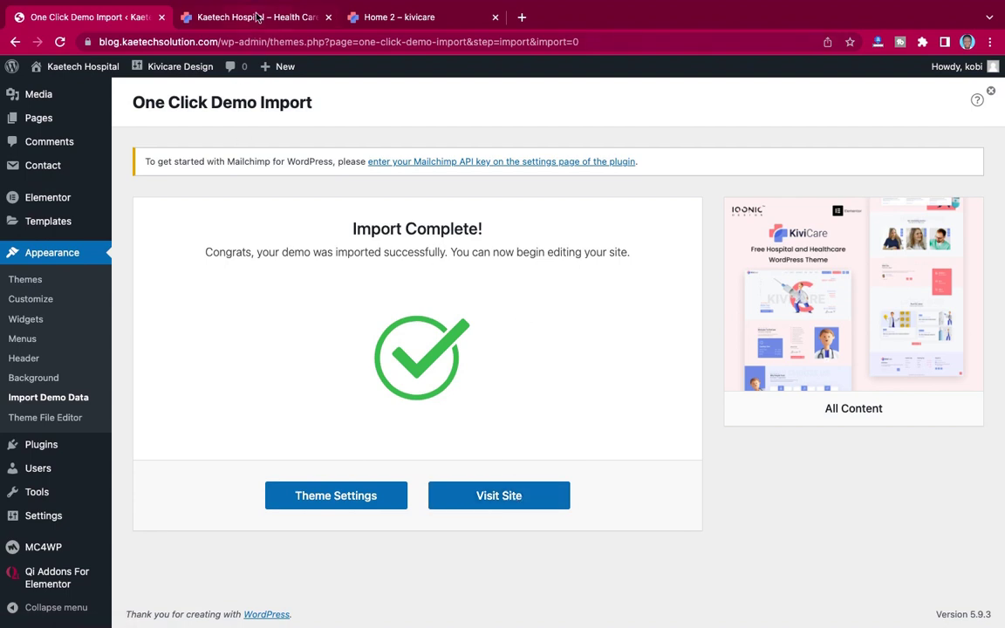
Step: Switch to the 'Kaetech Hospital – Health Care' tab to view the site's Home page
{"action": "left_click", "coordinate": [233, 17]}
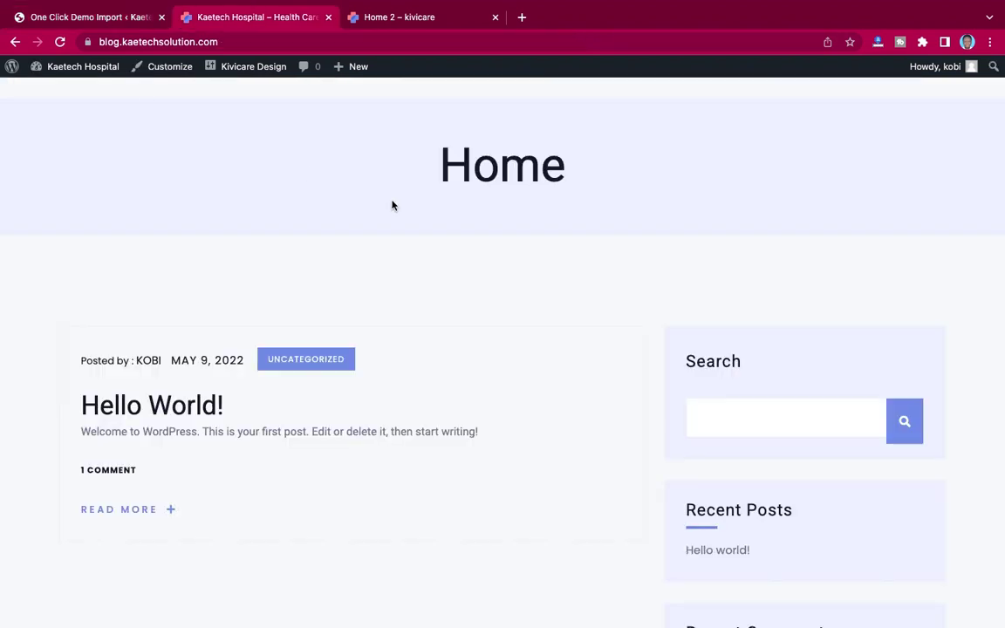
Step: Reload the site homepage so it shows the imported KiviCare design
{"action": "scroll", "coordinate": [393, 205], "scroll_direction": "down", "scroll_amount": 5}
{"action": "scroll", "coordinate": [393, 204], "scroll_direction": "up", "scroll_amount": 5}
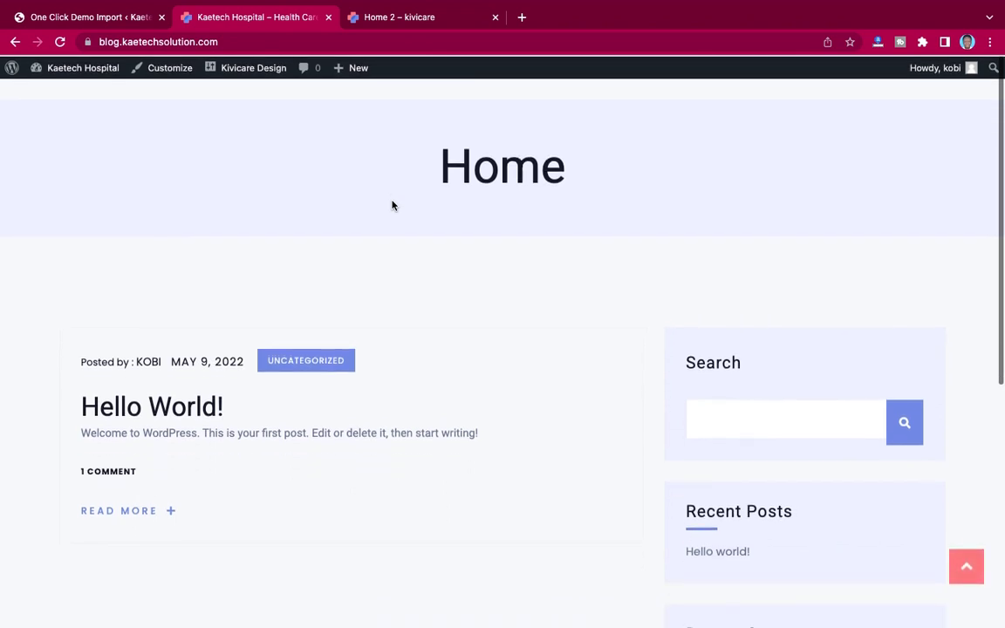
{"action": "left_click", "coordinate": [60, 44]}
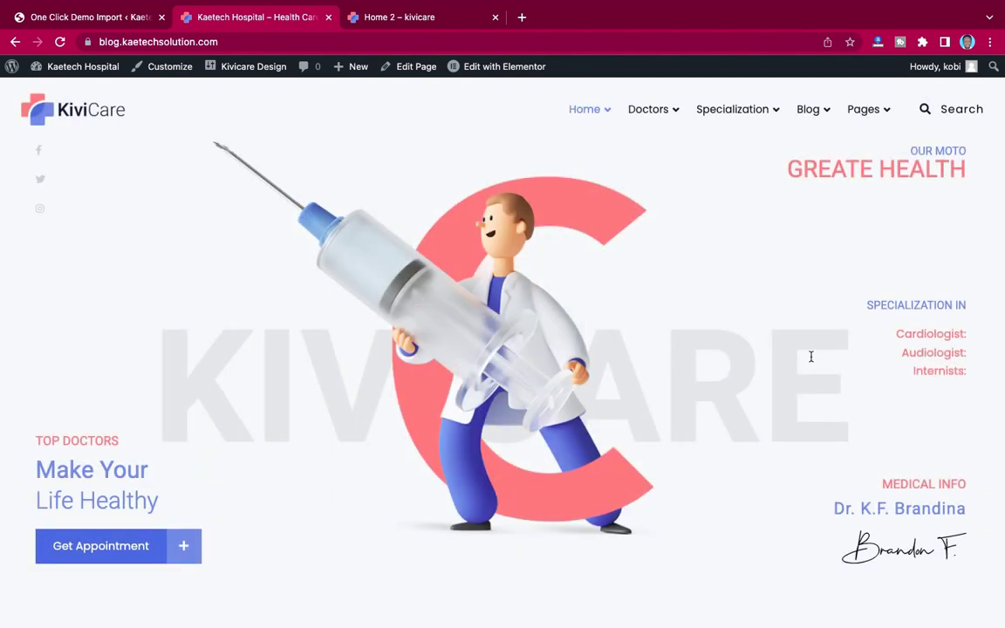
Step: Scroll through the new KiviCare homepage, then open Home 2 from the Home menu
{"action": "scroll", "coordinate": [779, 389], "scroll_direction": "down", "scroll_amount": 20}
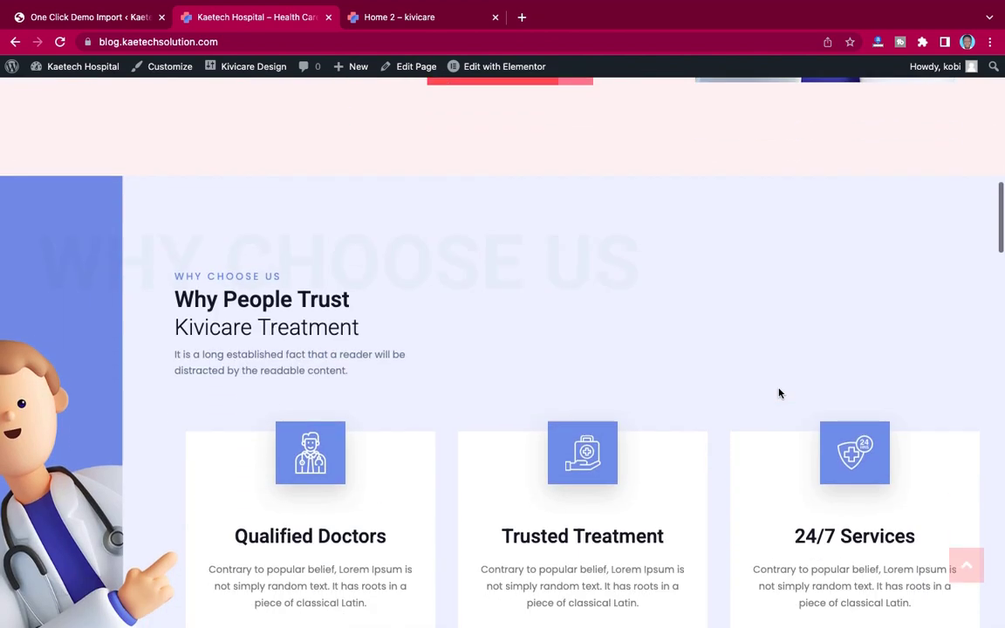
{"action": "scroll", "coordinate": [779, 393], "scroll_direction": "down", "scroll_amount": 8}
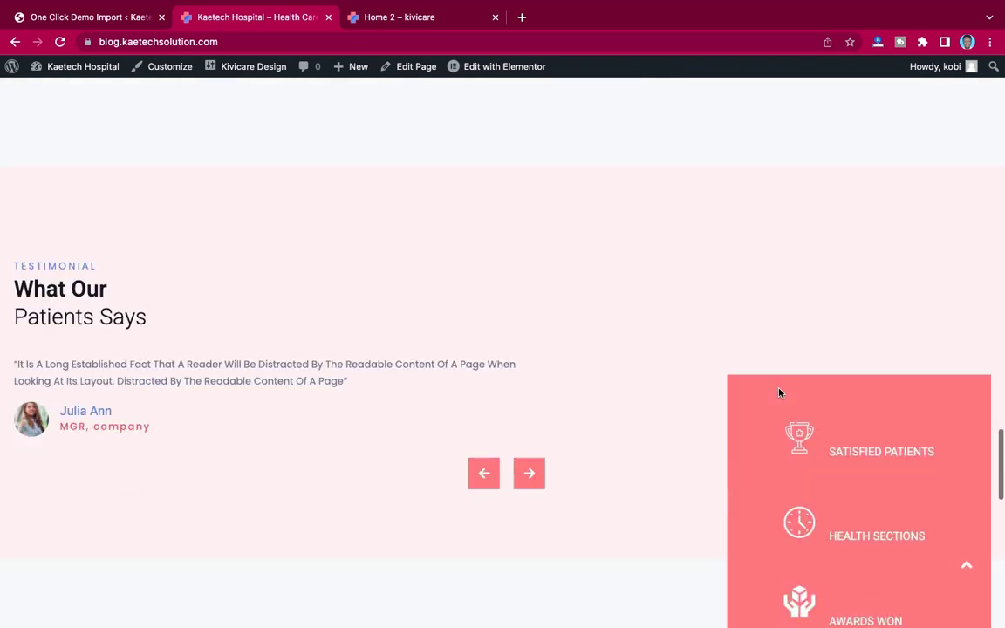
{"action": "scroll", "coordinate": [780, 394], "scroll_direction": "down", "scroll_amount": 6}
{"action": "scroll", "coordinate": [779, 394], "scroll_direction": "down", "scroll_amount": 5}
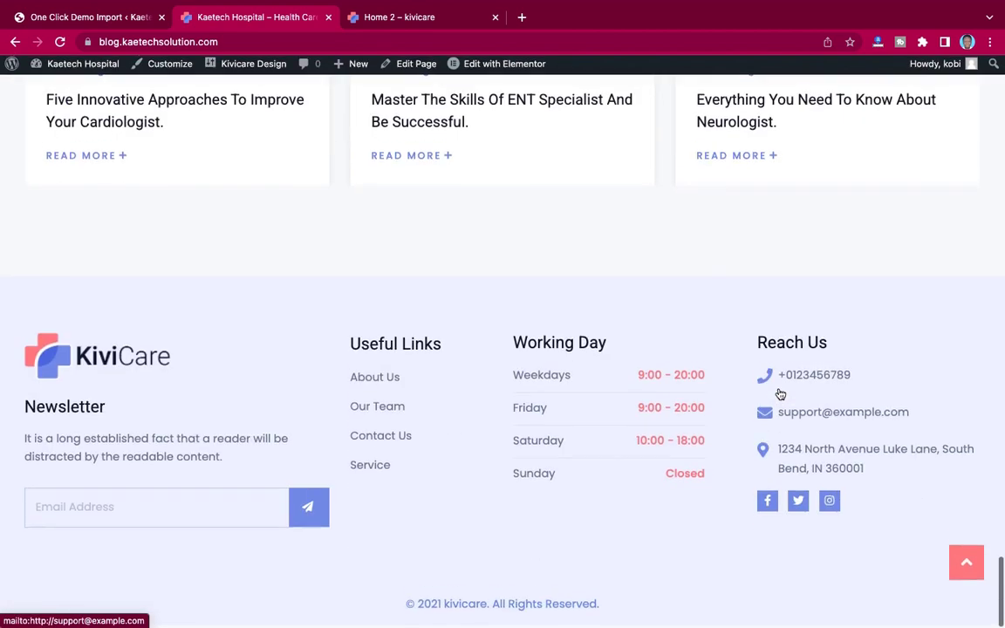
{"action": "scroll", "coordinate": [779, 394], "scroll_direction": "up", "scroll_amount": 1}
{"action": "scroll", "coordinate": [779, 394], "scroll_direction": "up", "scroll_amount": 20}
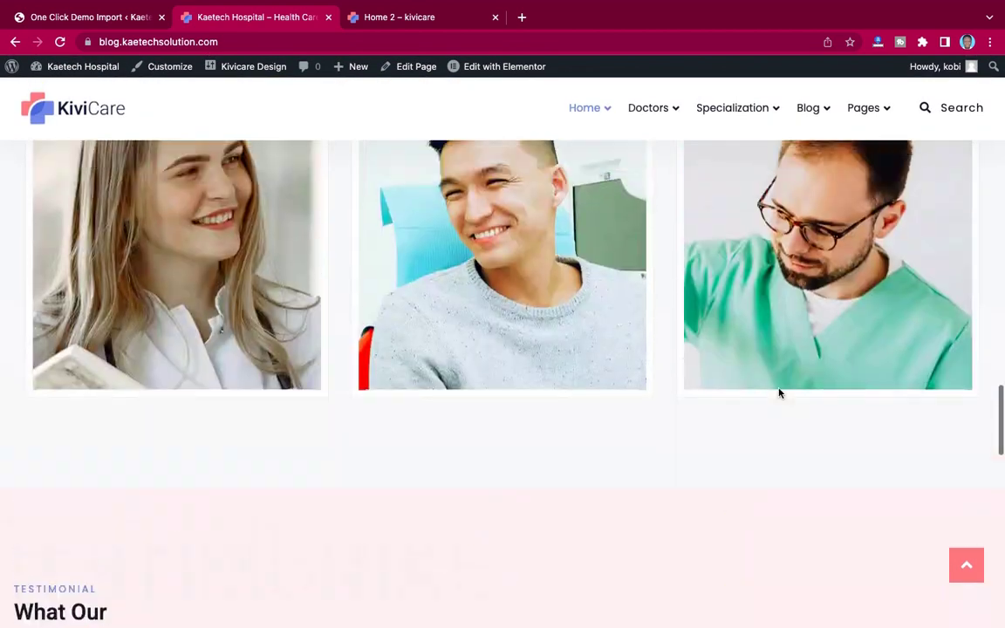
{"action": "scroll", "coordinate": [780, 394], "scroll_direction": "up", "scroll_amount": 10}
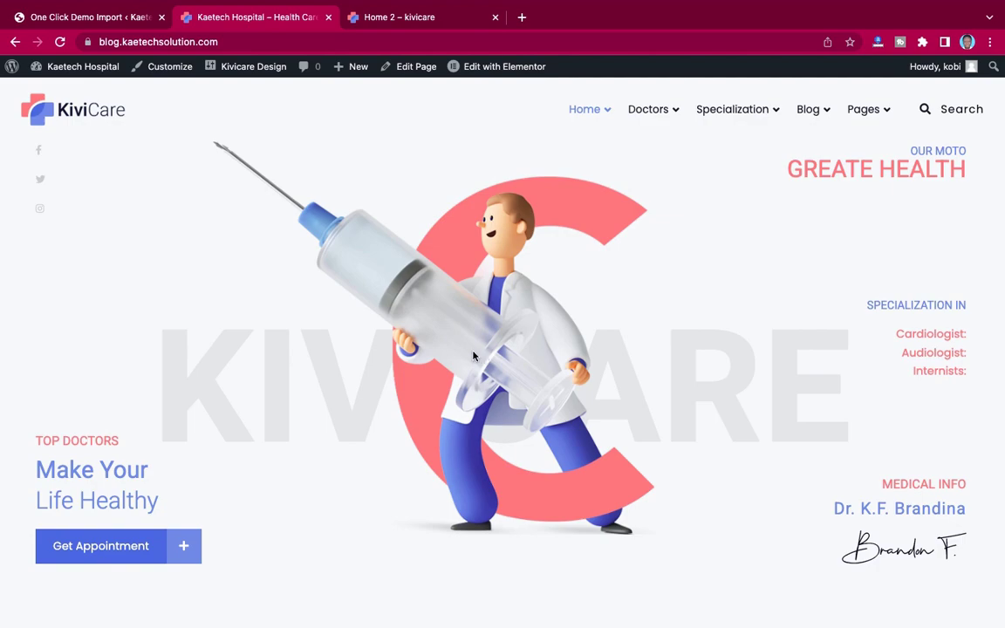
{"action": "scroll", "coordinate": [636, 333], "scroll_direction": "down", "scroll_amount": 10}
{"action": "scroll", "coordinate": [636, 331], "scroll_direction": "up", "scroll_amount": 10}
{"action": "mouse_move", "coordinate": [597, 99]}
{"action": "left_click", "coordinate": [603, 207]}
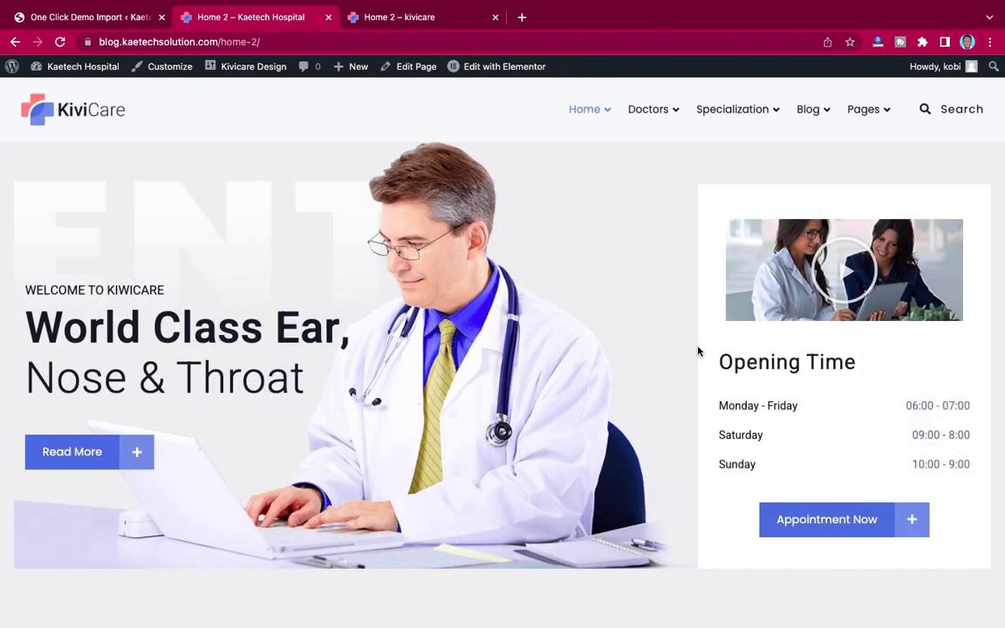
Step: Scroll through the Home 2 ENT hero and opening-hours sections and back to the top
{"action": "scroll", "coordinate": [698, 349], "scroll_direction": "down", "scroll_amount": 10}
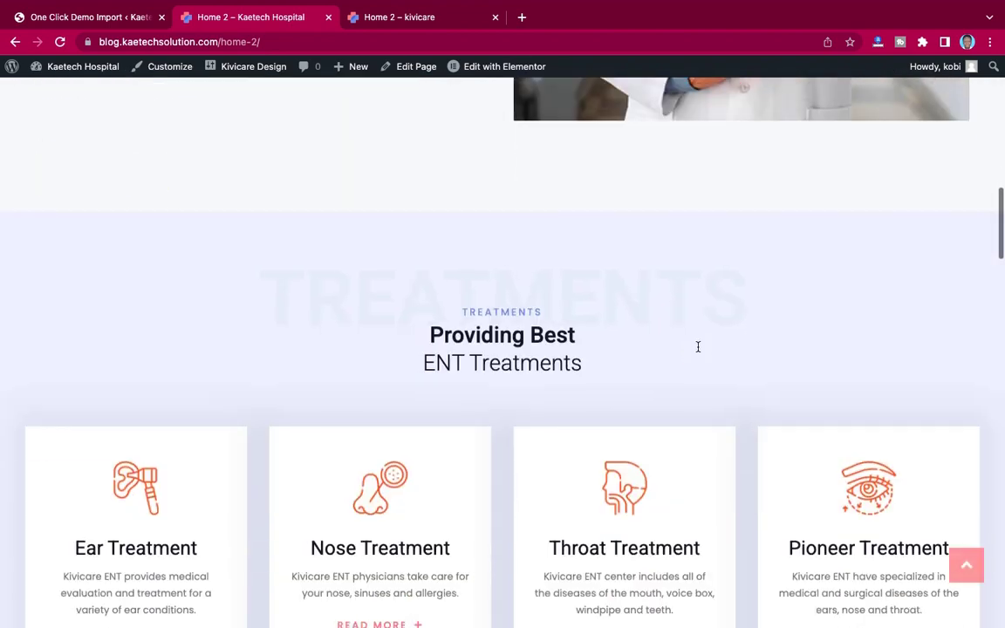
{"action": "scroll", "coordinate": [698, 348], "scroll_direction": "down", "scroll_amount": 15}
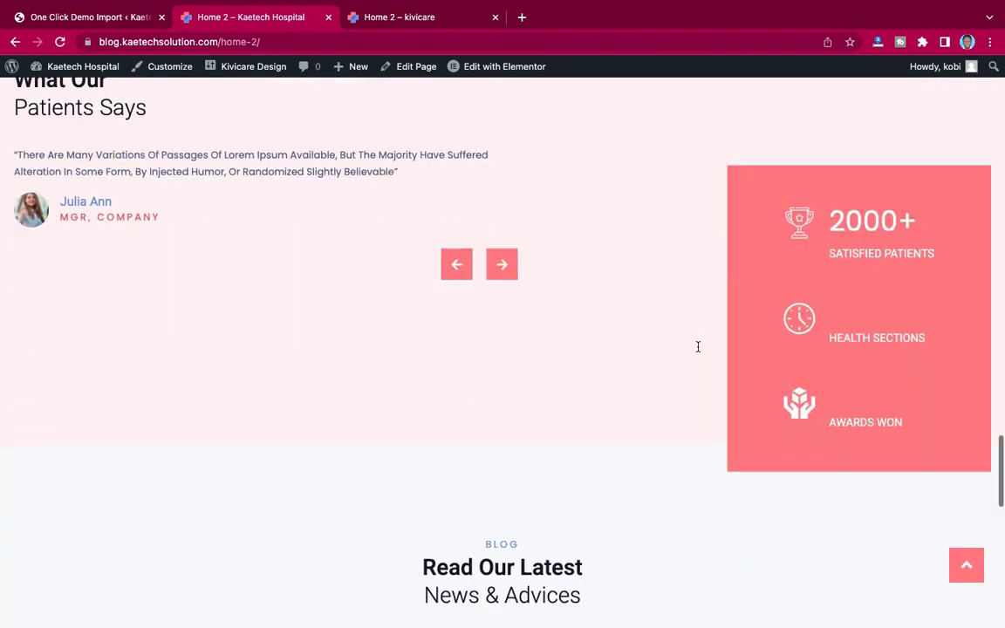
{"action": "scroll", "coordinate": [698, 347], "scroll_direction": "down", "scroll_amount": 10}
{"action": "scroll", "coordinate": [698, 349], "scroll_direction": "up", "scroll_amount": 12}
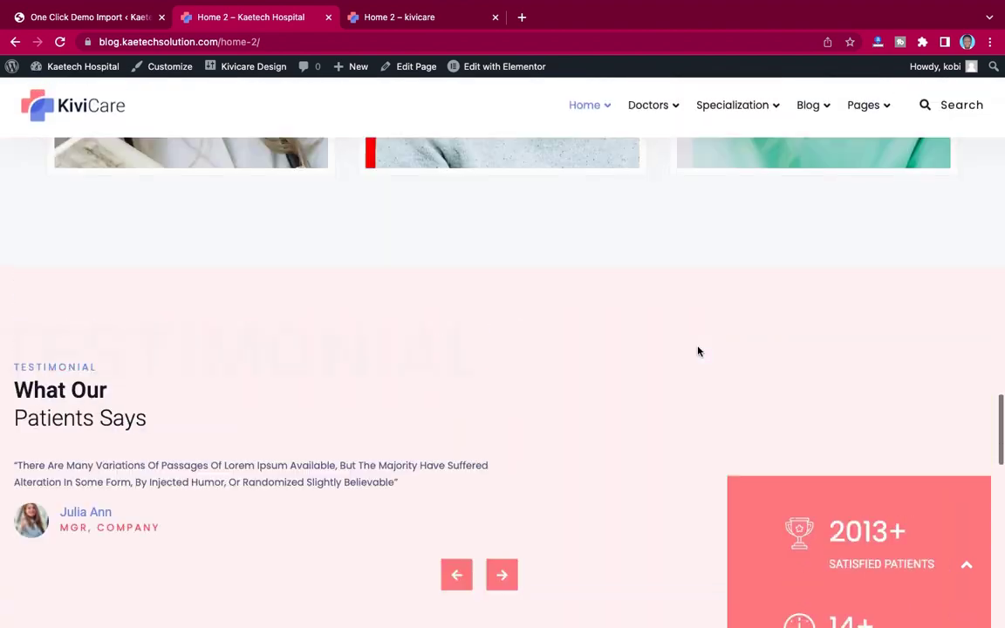
{"action": "scroll", "coordinate": [698, 352], "scroll_direction": "up", "scroll_amount": 15}
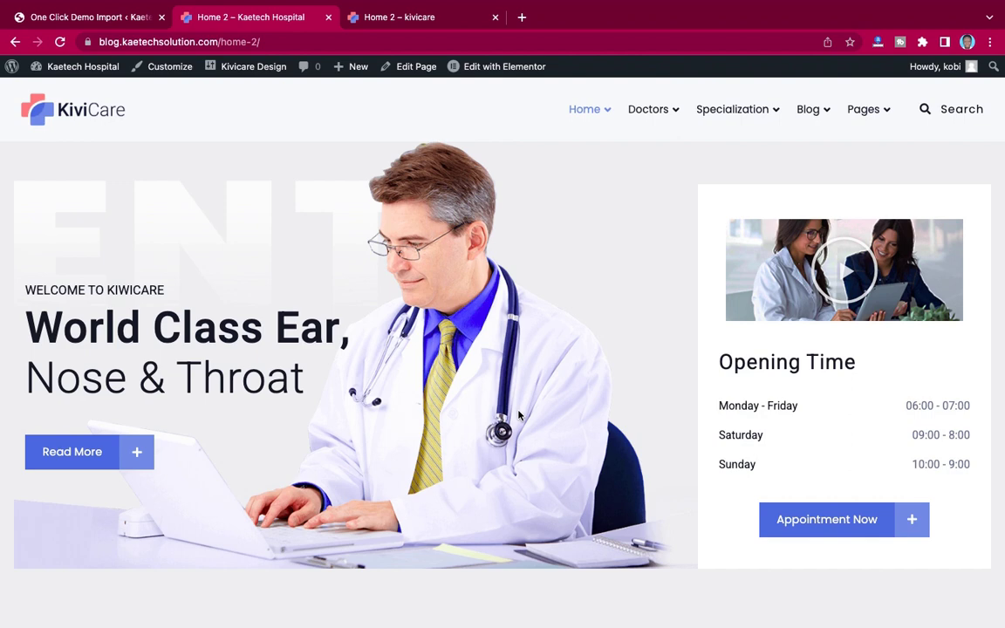
{"action": "scroll", "coordinate": [519, 416], "scroll_direction": "down", "scroll_amount": 15}
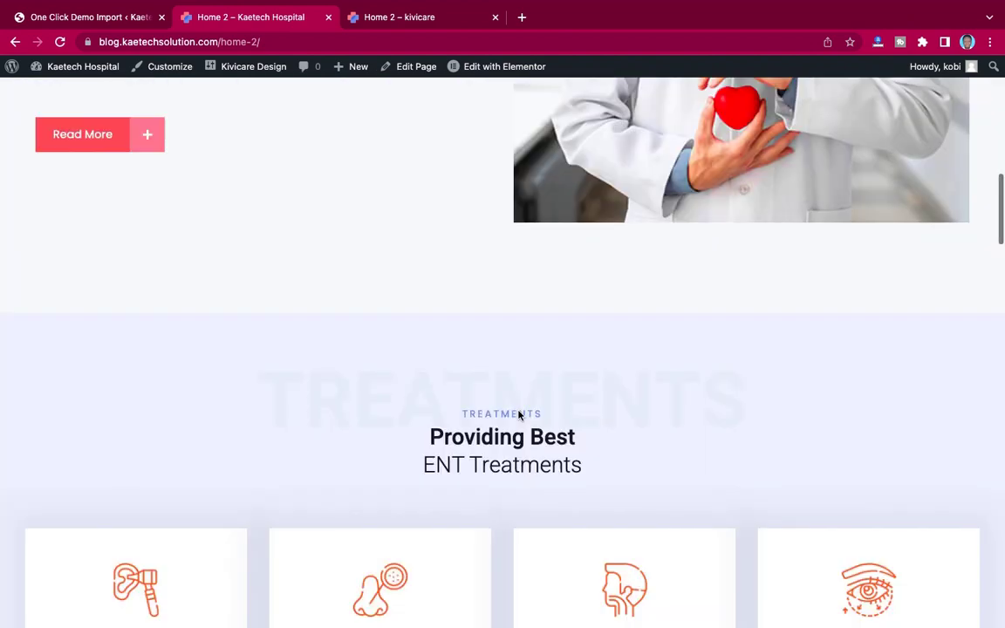
{"action": "scroll", "coordinate": [519, 416], "scroll_direction": "up", "scroll_amount": 15}
{"action": "scroll", "coordinate": [520, 416], "scroll_direction": "up", "scroll_amount": 1}
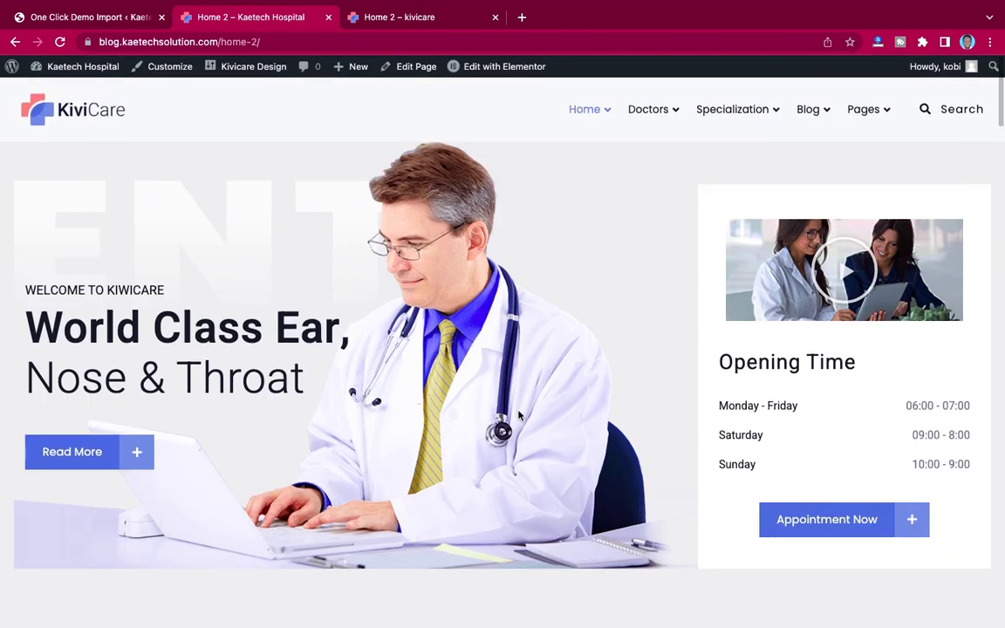
Step: Back in the admin, load Main Menu (Primary) in Appearance > Menus for editing
{"action": "left_click", "coordinate": [77, 16]}
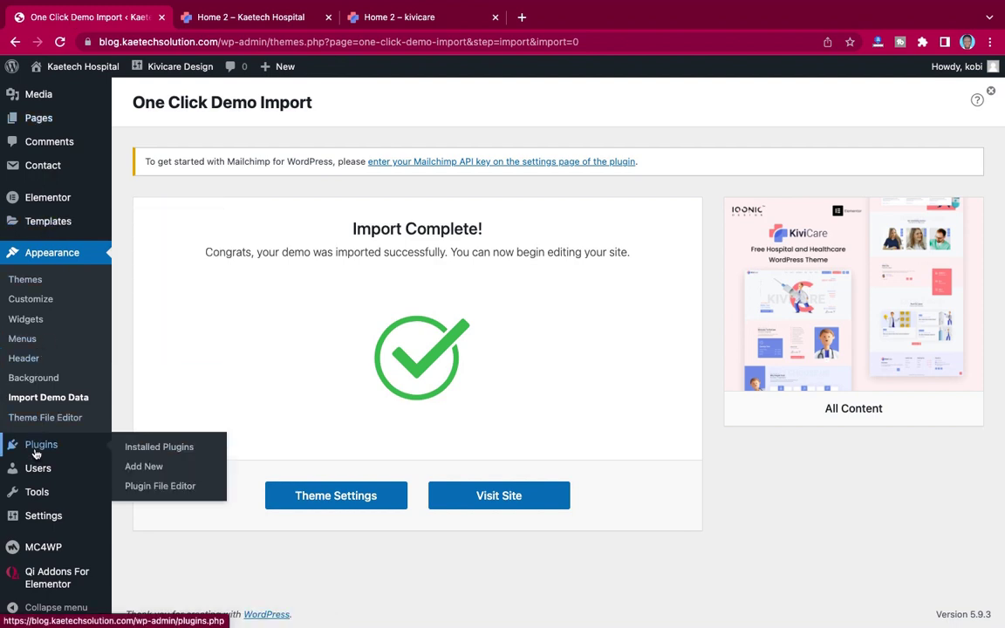
{"action": "left_click", "coordinate": [24, 344]}
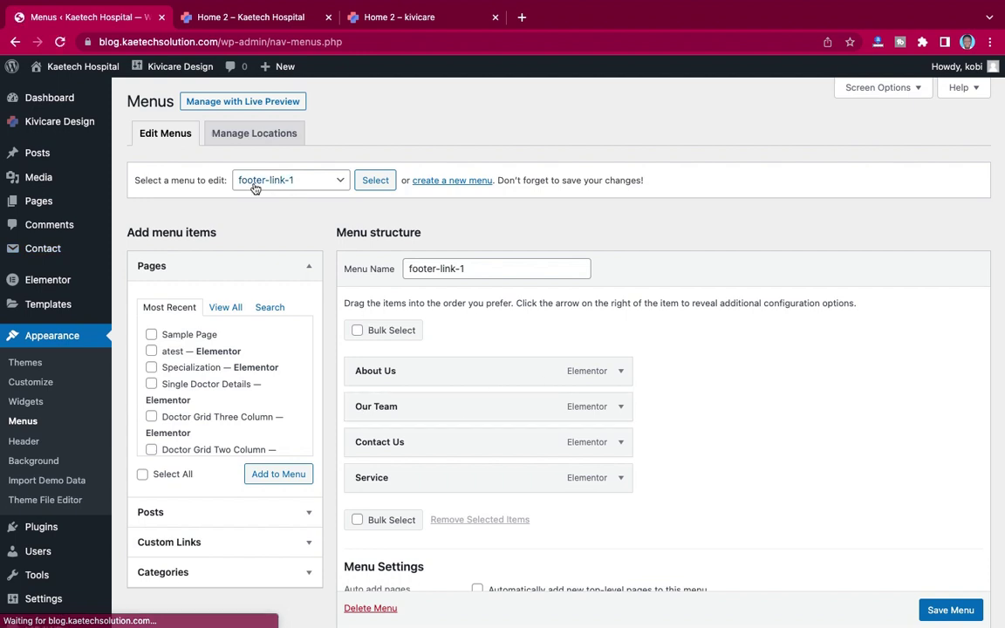
{"action": "left_click", "coordinate": [291, 181]}
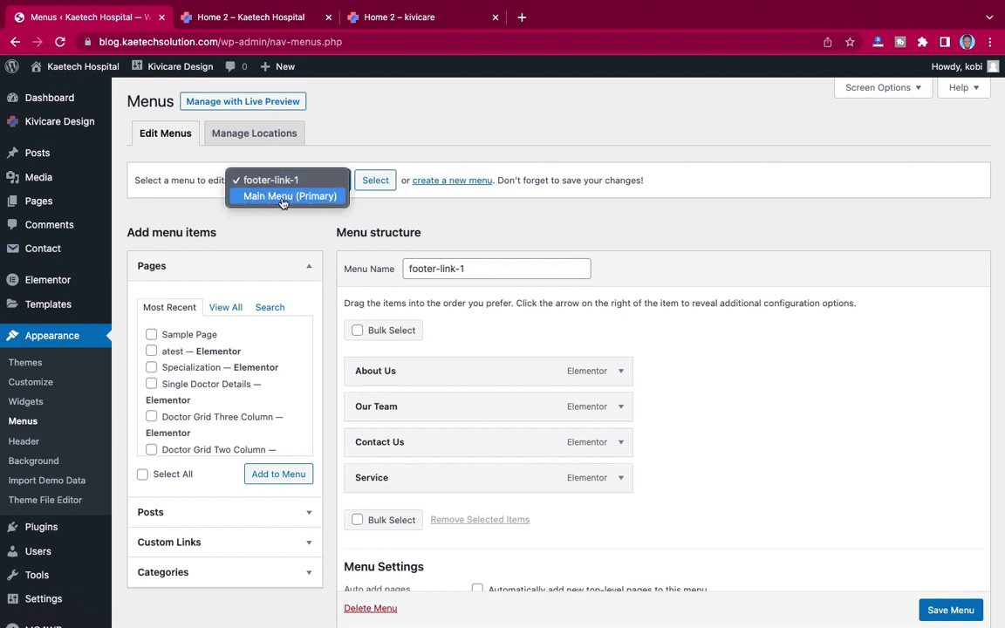
{"action": "left_click", "coordinate": [261, 197]}
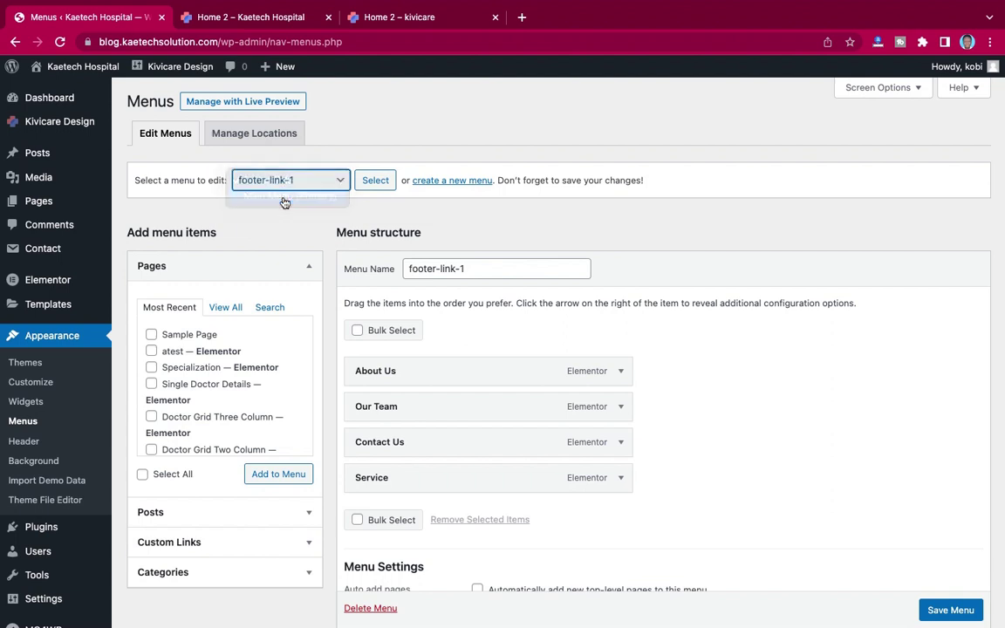
{"action": "left_click", "coordinate": [375, 181]}
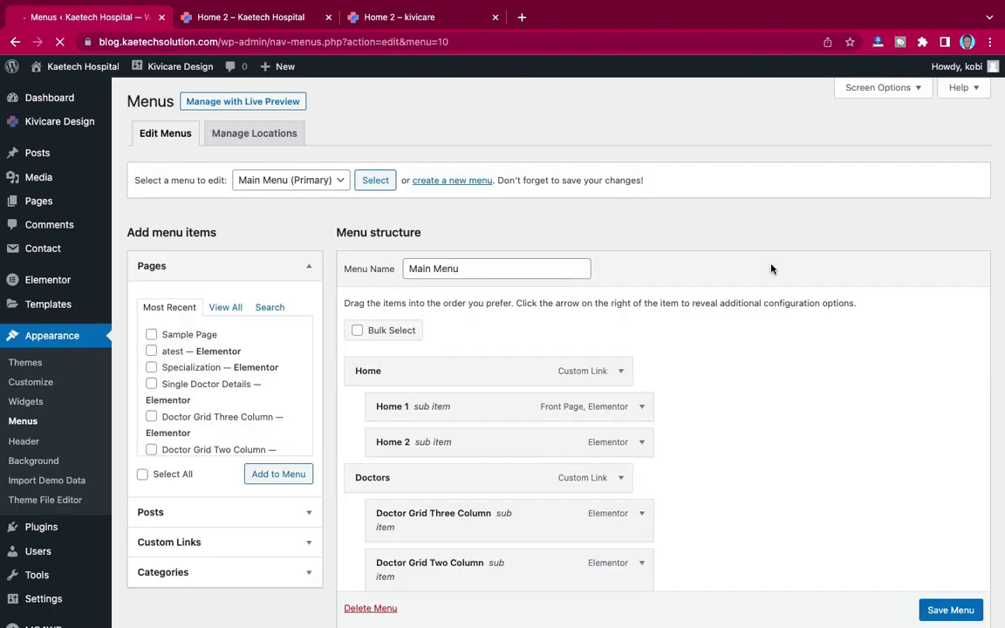
Step: Remove the Home and Home 1 menu items and relabel Home 2 as Home
{"action": "scroll", "coordinate": [829, 393], "scroll_direction": "down", "scroll_amount": 2}
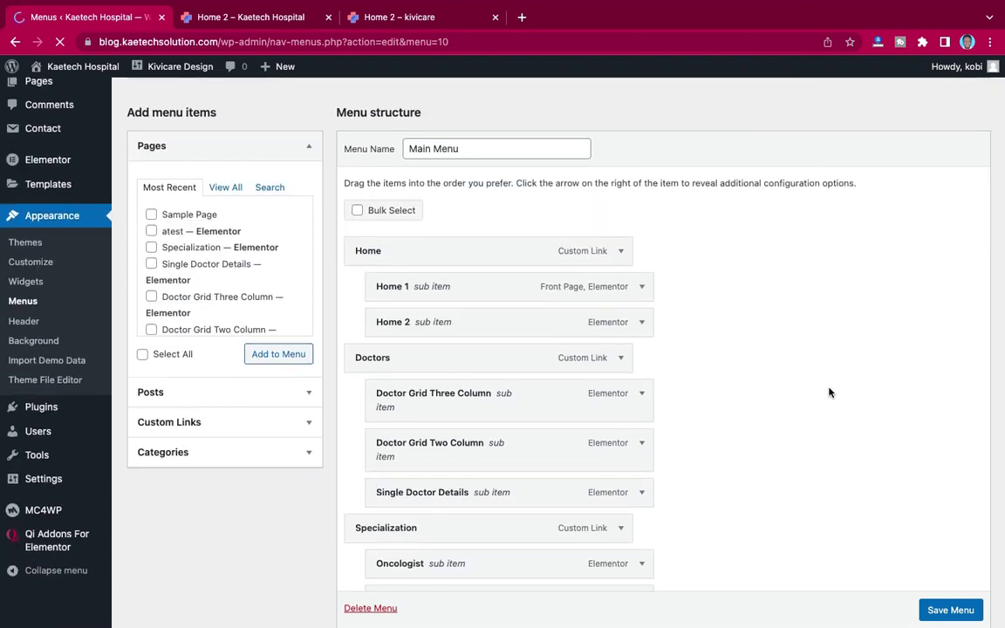
{"action": "left_click", "coordinate": [623, 257]}
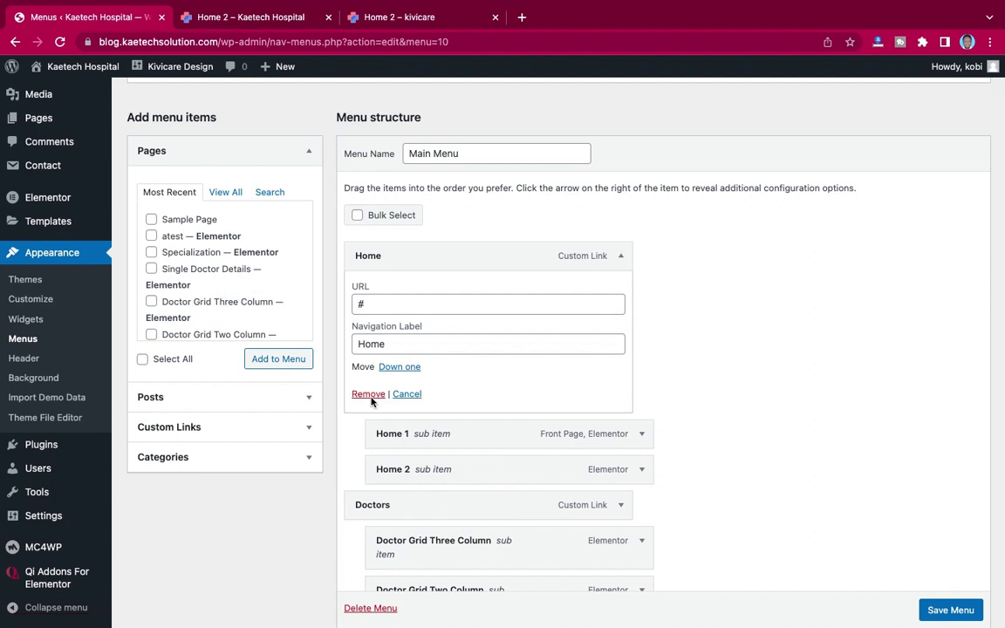
{"action": "left_click", "coordinate": [367, 397]}
{"action": "left_click", "coordinate": [620, 257]}
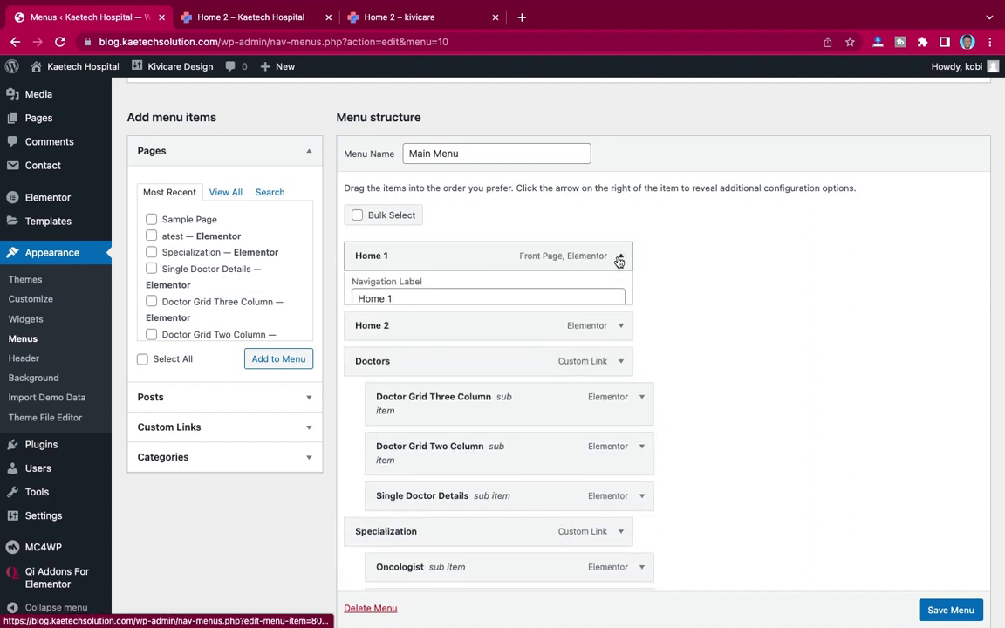
{"action": "left_click", "coordinate": [368, 384]}
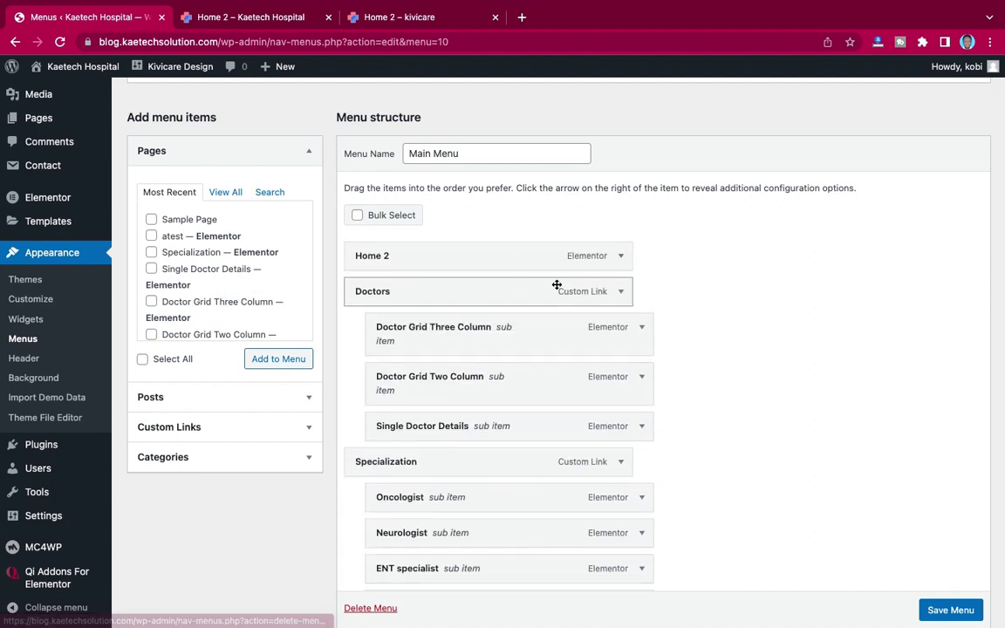
{"action": "left_click", "coordinate": [620, 257]}
{"action": "left_click", "coordinate": [554, 304]}
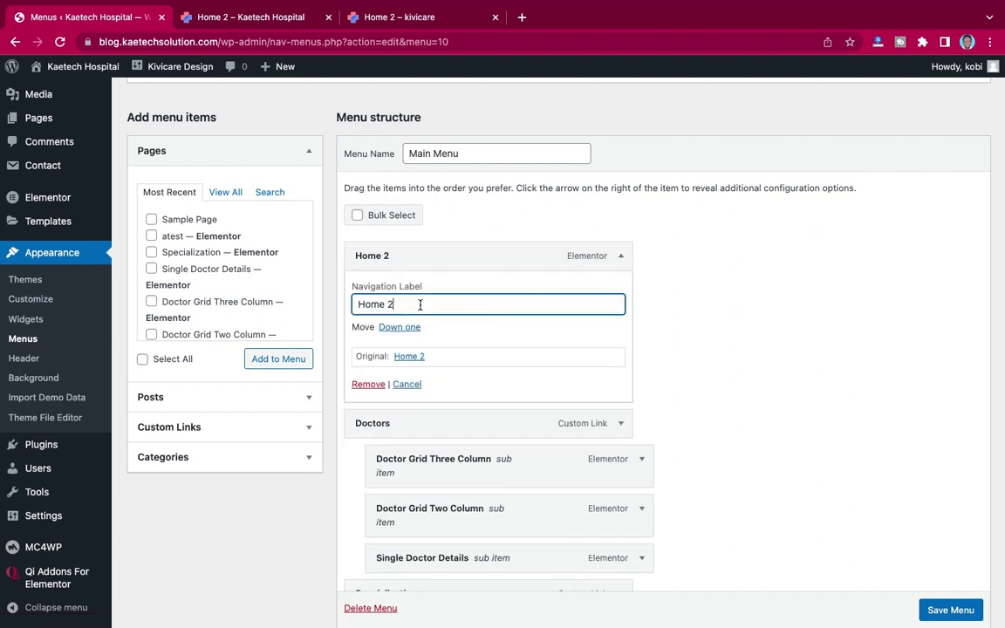
{"action": "key", "text": "BackSpace"}
{"action": "key", "text": "BackSpace"}
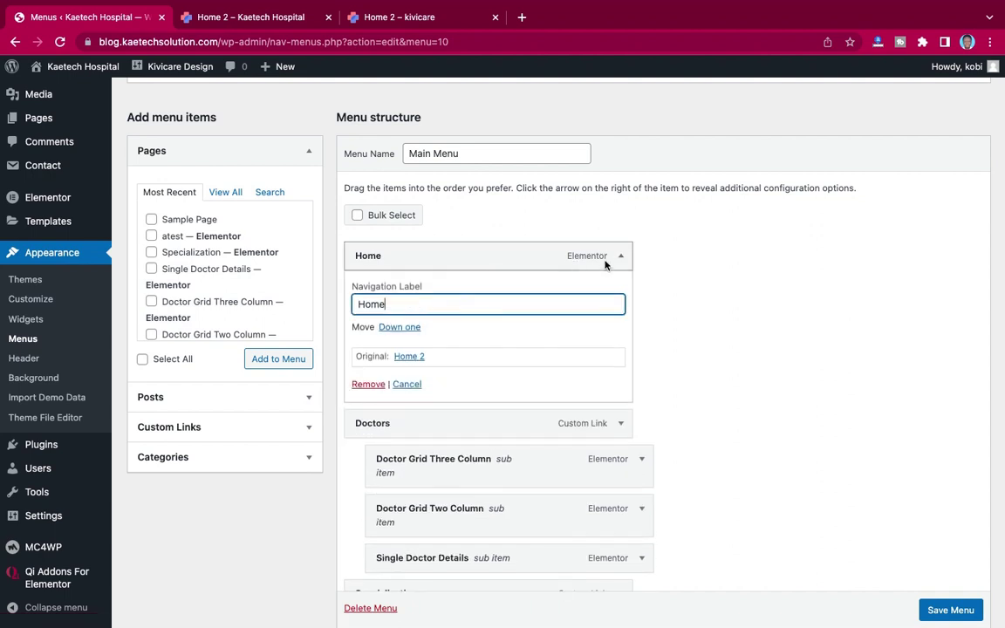
{"action": "left_click", "coordinate": [622, 257]}
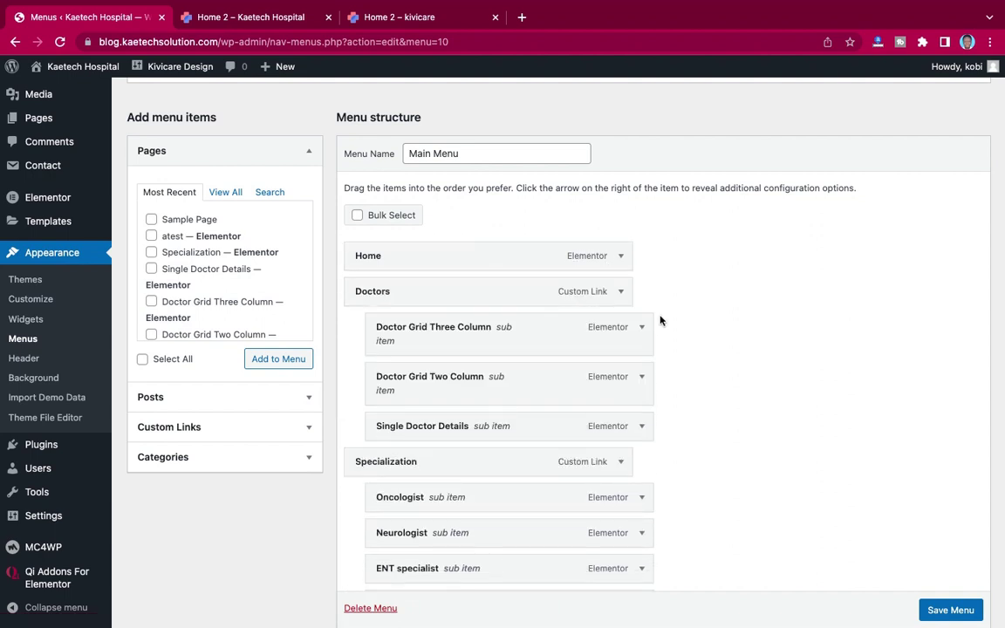
{"action": "scroll", "coordinate": [660, 318], "scroll_direction": "down", "scroll_amount": 2}
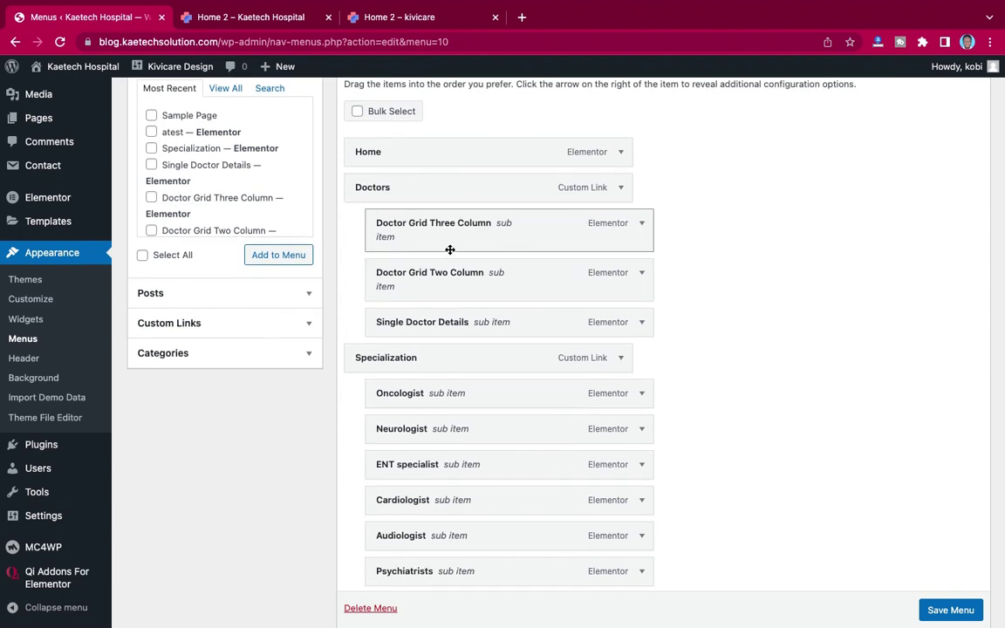
{"action": "left_click", "coordinate": [273, 21]}
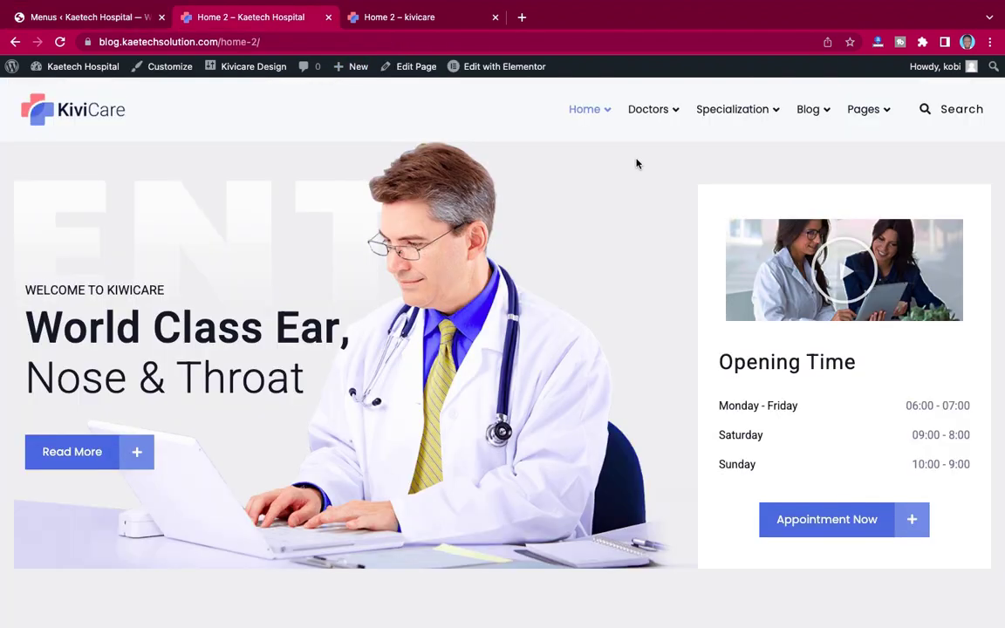
{"action": "mouse_move", "coordinate": [666, 110]}
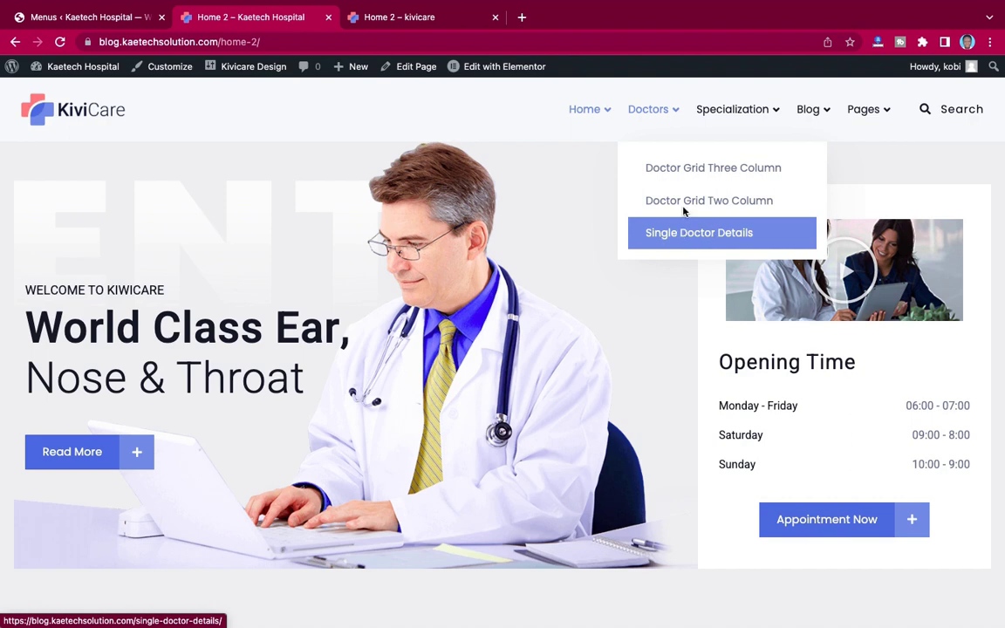
{"action": "left_click", "coordinate": [127, 16]}
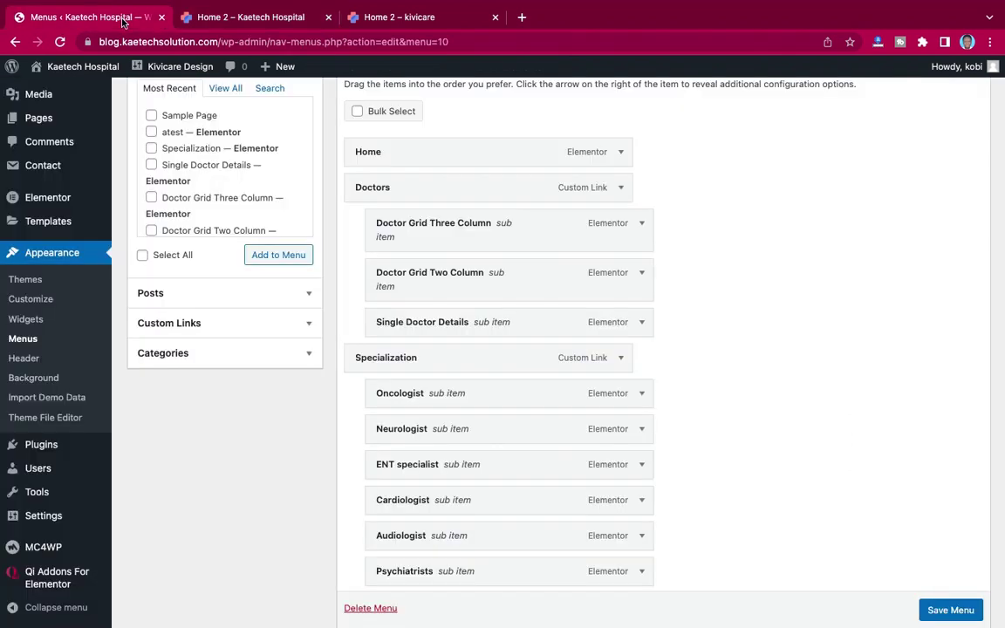
Step: Remove Doctors, Doctor Grid Three Column and Doctor Grid Two Column from the menu
{"action": "left_click", "coordinate": [621, 188]}
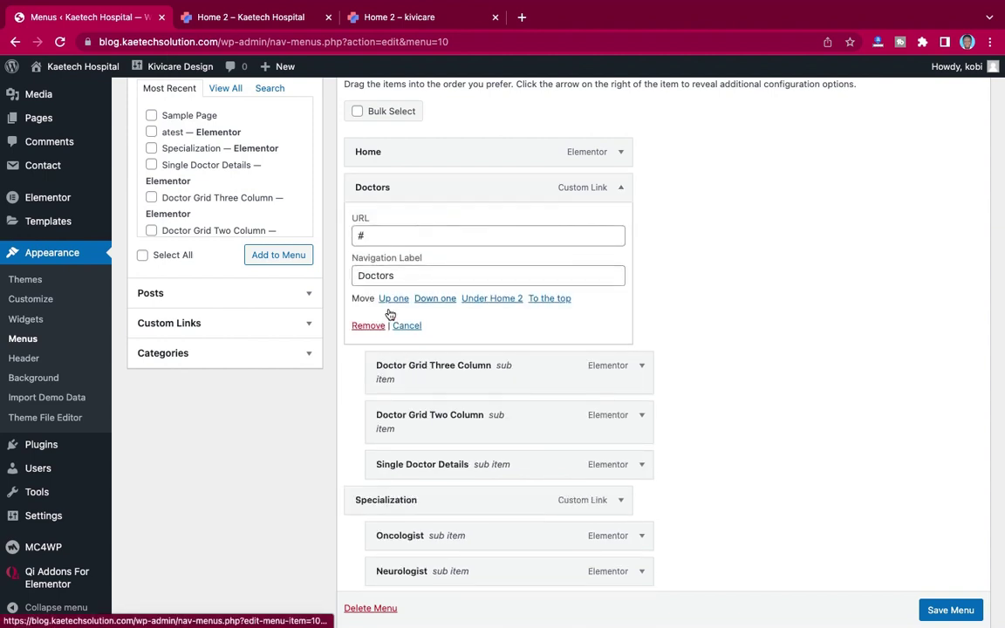
{"action": "left_click", "coordinate": [370, 326]}
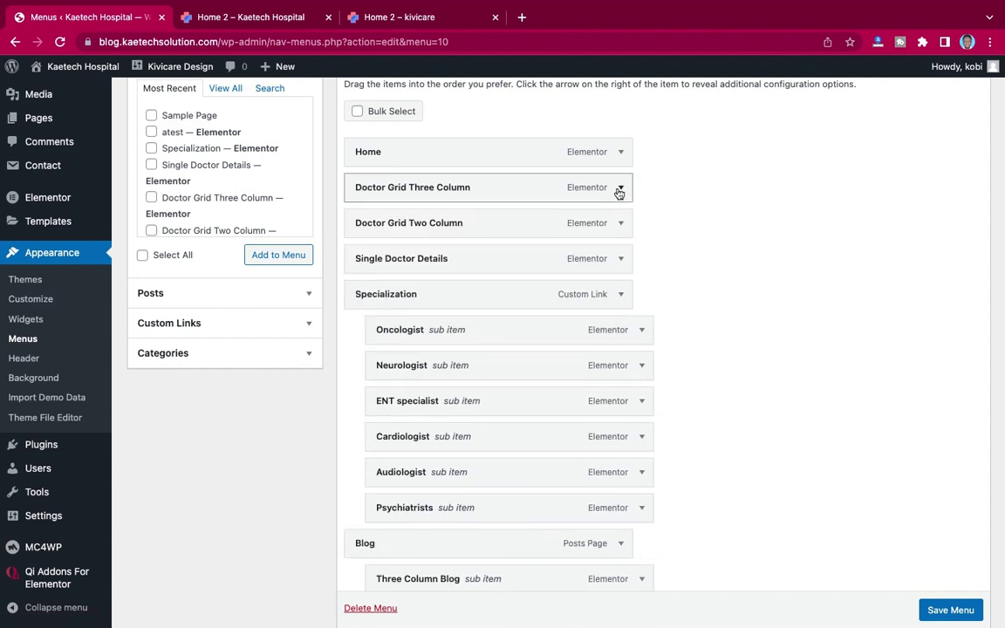
{"action": "left_click", "coordinate": [620, 191]}
{"action": "left_click", "coordinate": [367, 316]}
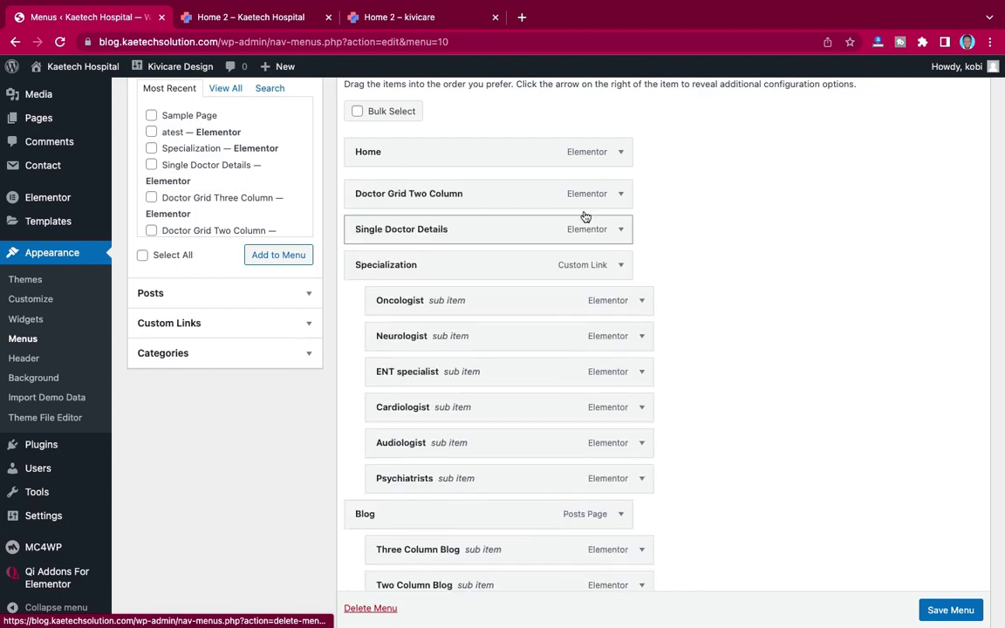
{"action": "left_click", "coordinate": [621, 188]}
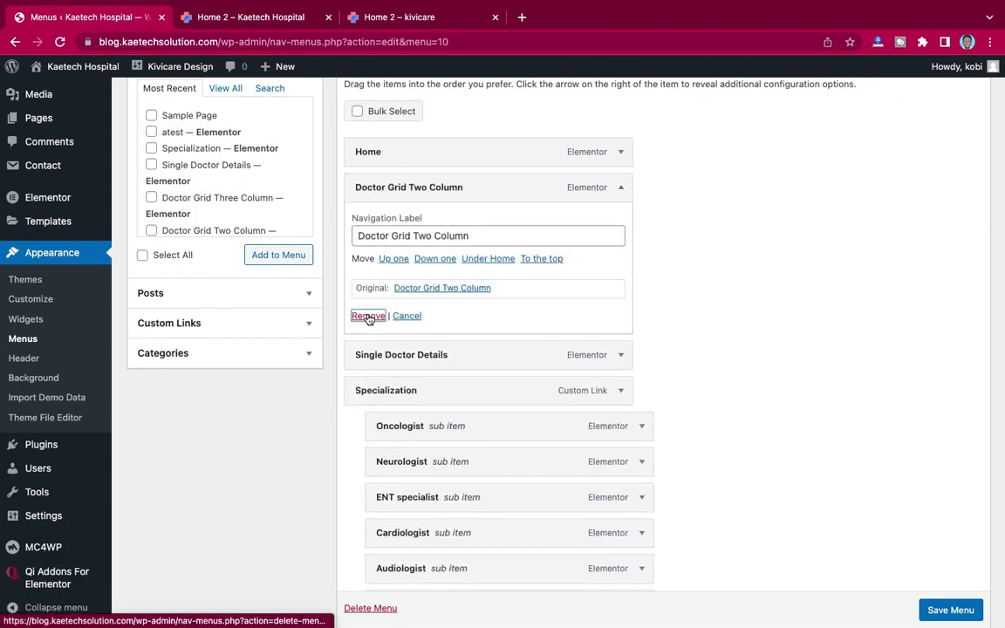
{"action": "left_click", "coordinate": [367, 316]}
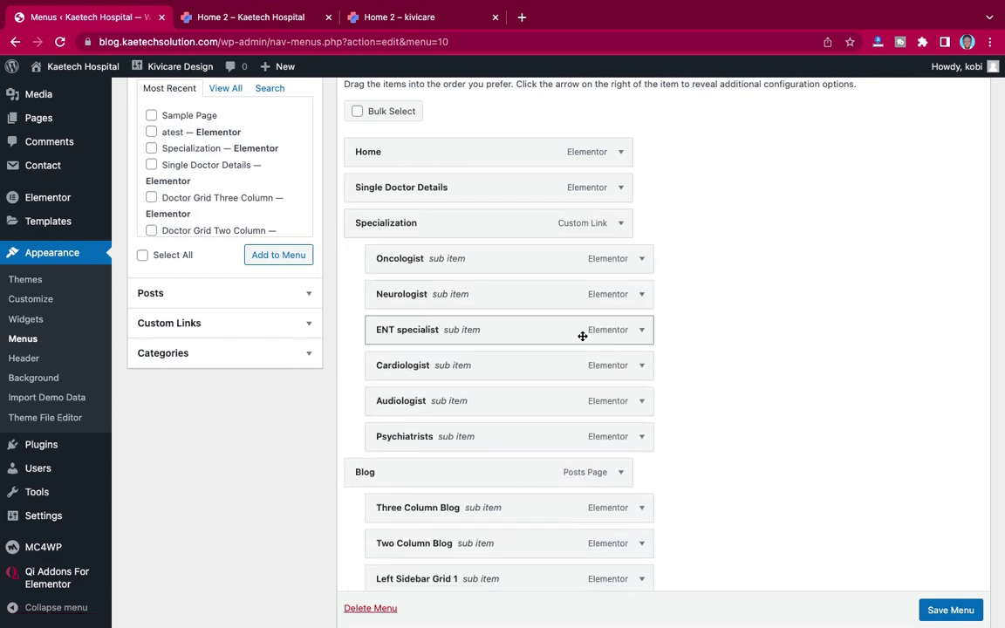
{"action": "scroll", "coordinate": [582, 336], "scroll_direction": "down", "scroll_amount": 2}
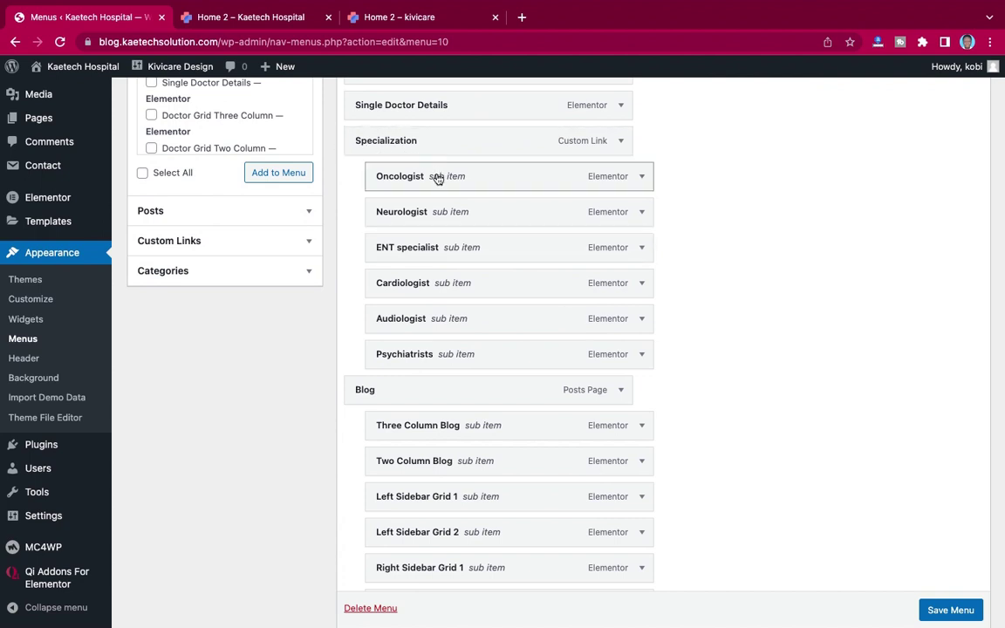
{"action": "scroll", "coordinate": [587, 277], "scroll_direction": "down", "scroll_amount": 1}
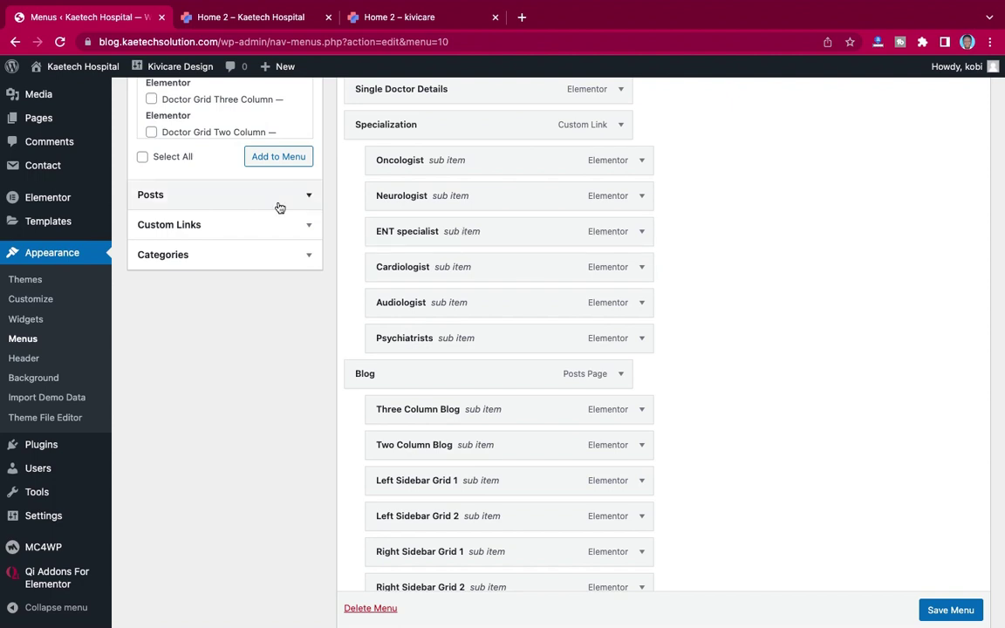
{"action": "scroll", "coordinate": [614, 232], "scroll_direction": "down", "scroll_amount": 5}
{"action": "scroll", "coordinate": [613, 234], "scroll_direction": "down", "scroll_amount": 2}
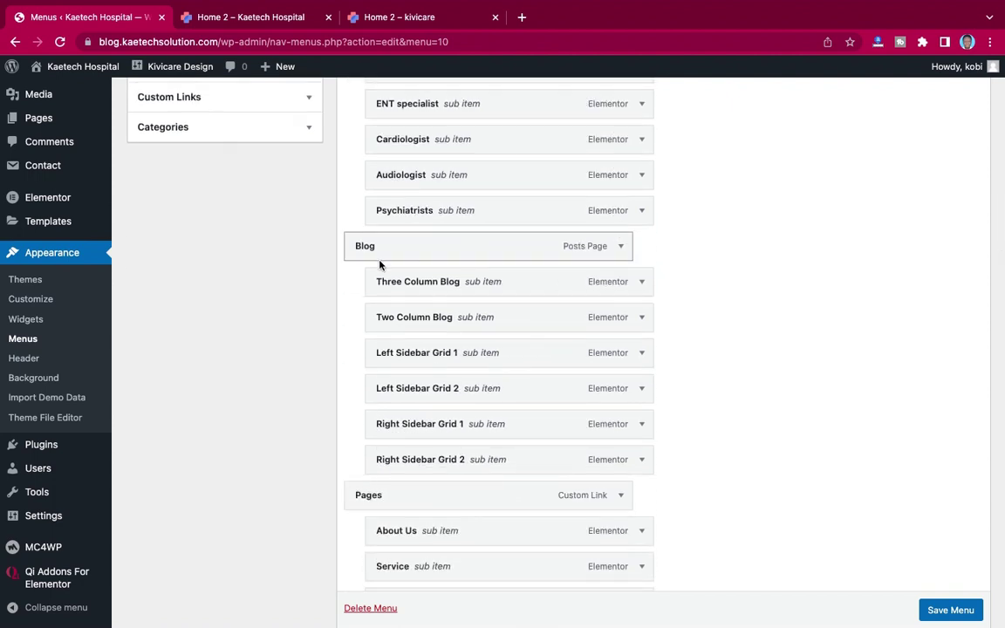
{"action": "scroll", "coordinate": [572, 252], "scroll_direction": "down", "scroll_amount": 3}
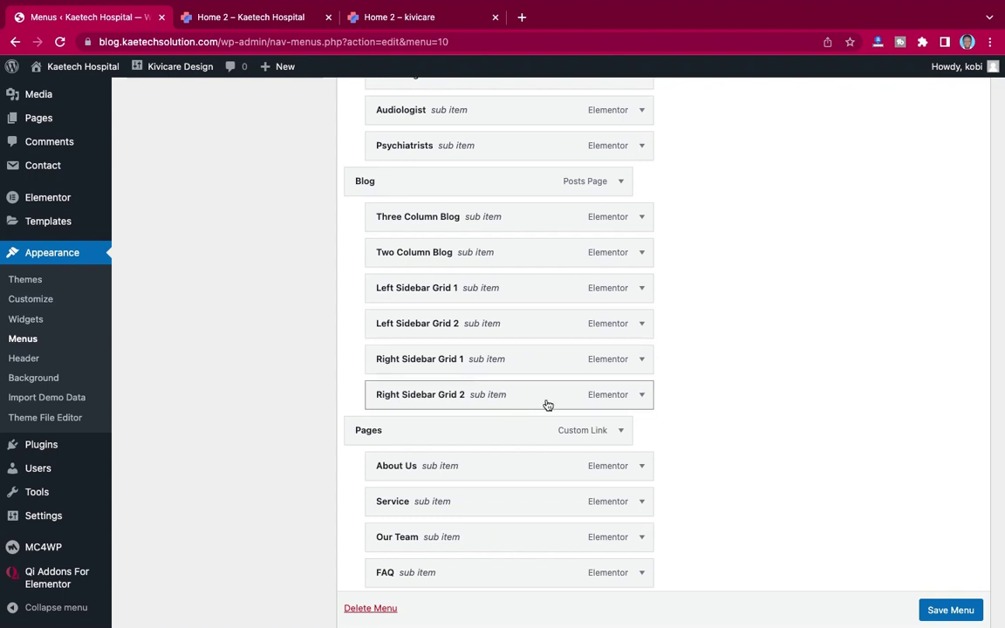
Step: Remove Blog, Three/Two Column Blog, Left Sidebar Grid 1 and 2, and Right Sidebar Grid 1
{"action": "left_click", "coordinate": [621, 183]}
{"action": "left_click", "coordinate": [367, 310]}
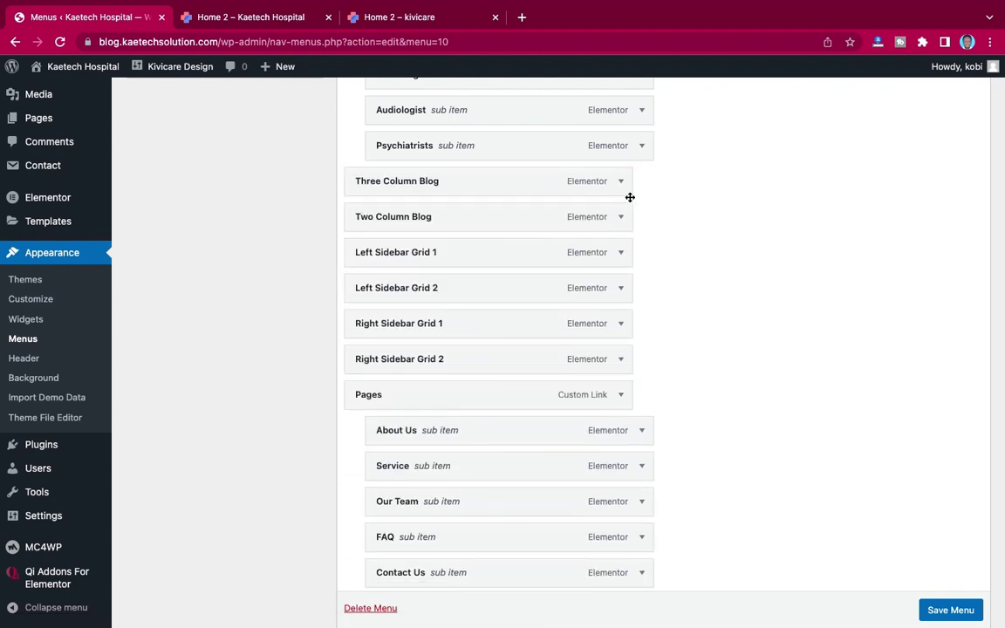
{"action": "left_click", "coordinate": [621, 182]}
{"action": "left_click", "coordinate": [369, 310]}
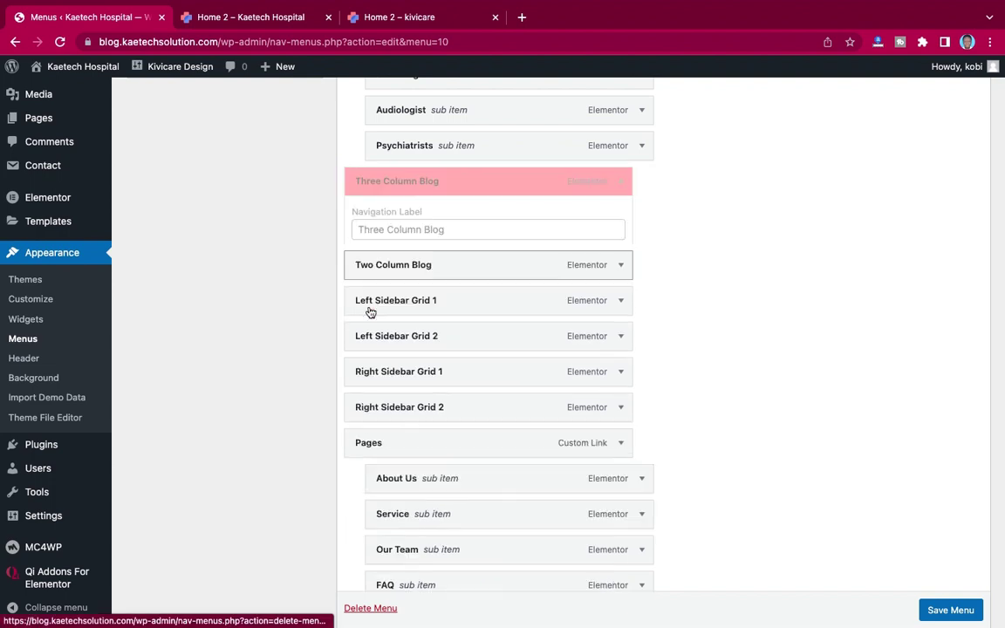
{"action": "left_click", "coordinate": [621, 183]}
{"action": "left_click", "coordinate": [367, 310]}
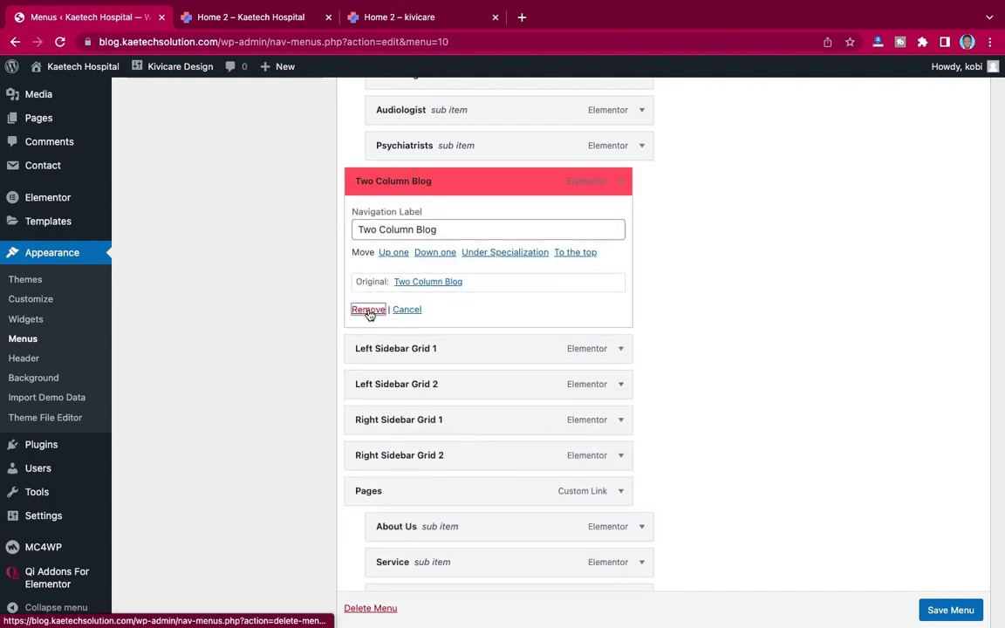
{"action": "left_click", "coordinate": [623, 188]}
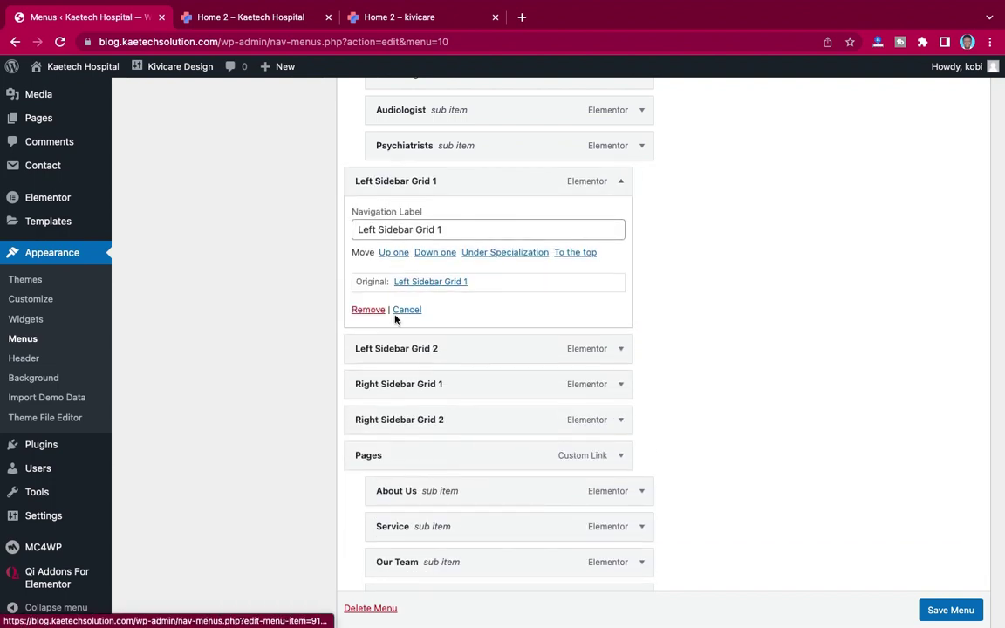
{"action": "left_click", "coordinate": [368, 310]}
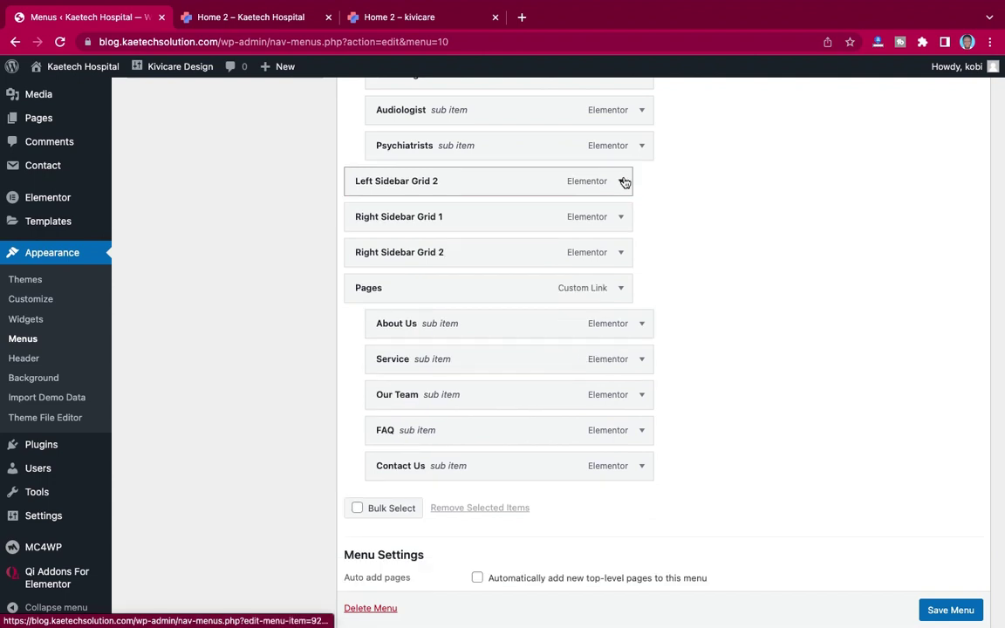
{"action": "left_click", "coordinate": [624, 182]}
{"action": "left_click", "coordinate": [382, 310]}
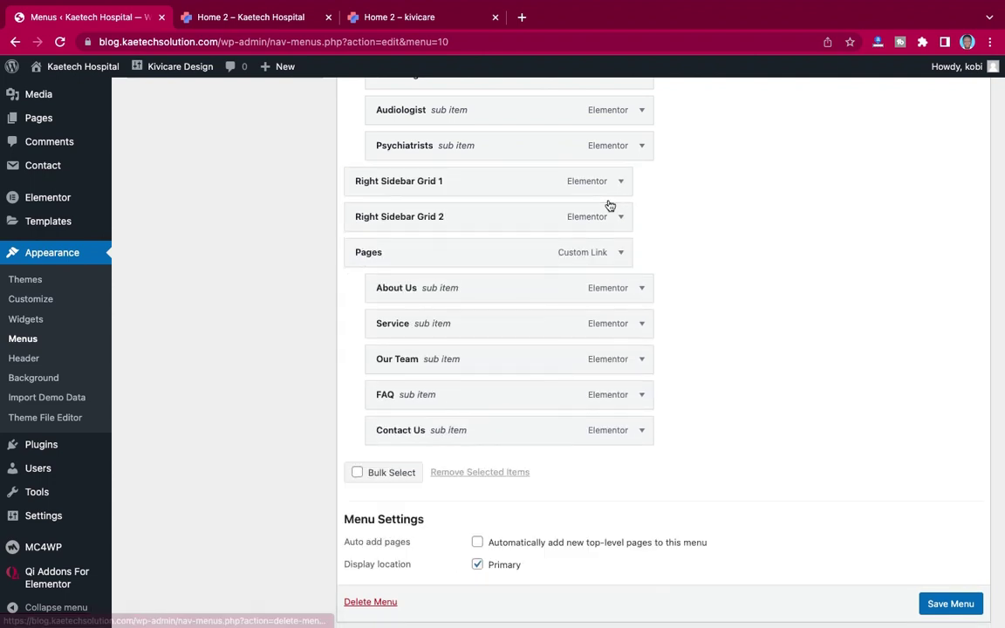
{"action": "left_click", "coordinate": [621, 182]}
{"action": "left_click", "coordinate": [369, 310]}
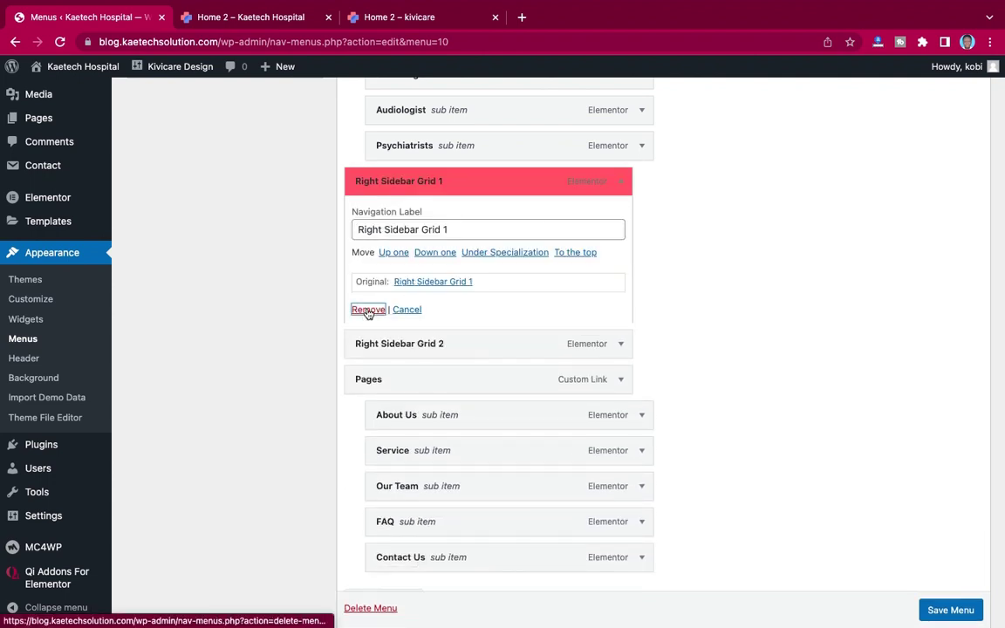
Step: Relabel Right Sidebar Grid 2 as Blog and remove the Pages entry, promoting its sub-items
{"action": "left_click", "coordinate": [624, 181]}
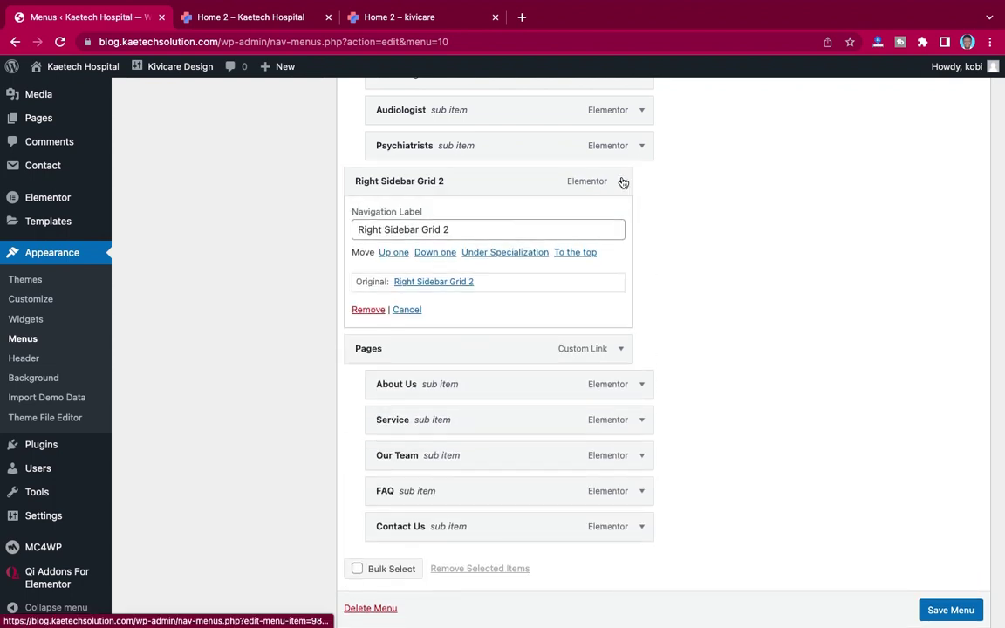
{"action": "left_click_drag", "start_coordinate": [458, 230], "coordinate": [325, 228]}
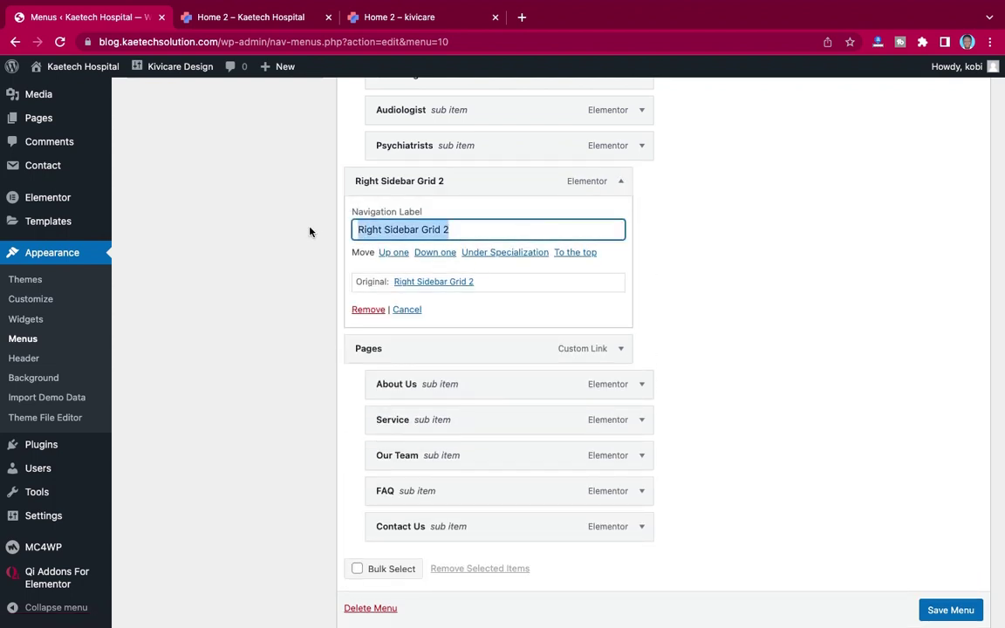
{"action": "type", "text": "Blog"}
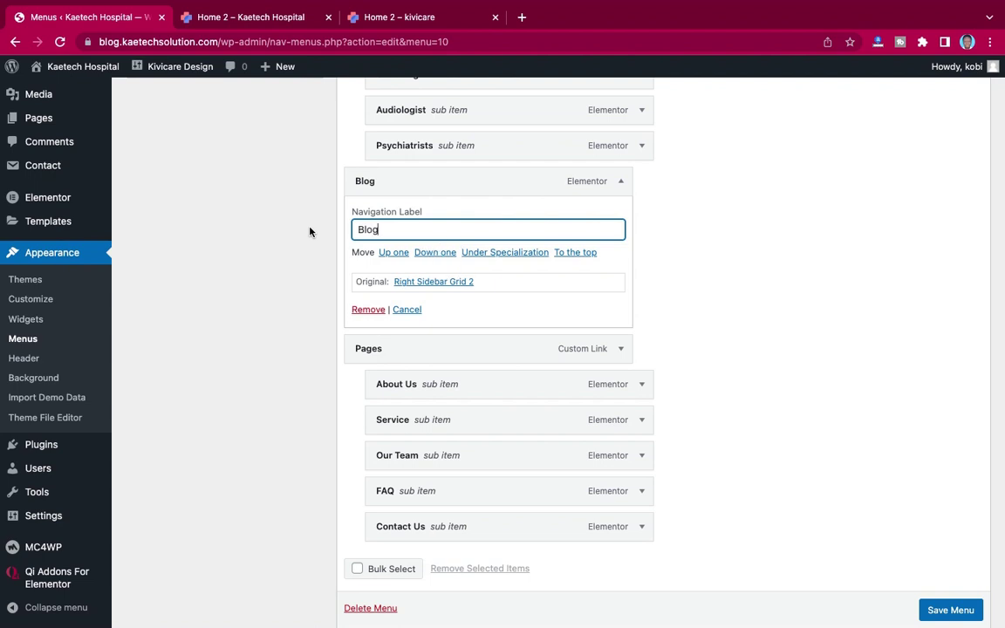
{"action": "left_click", "coordinate": [622, 183]}
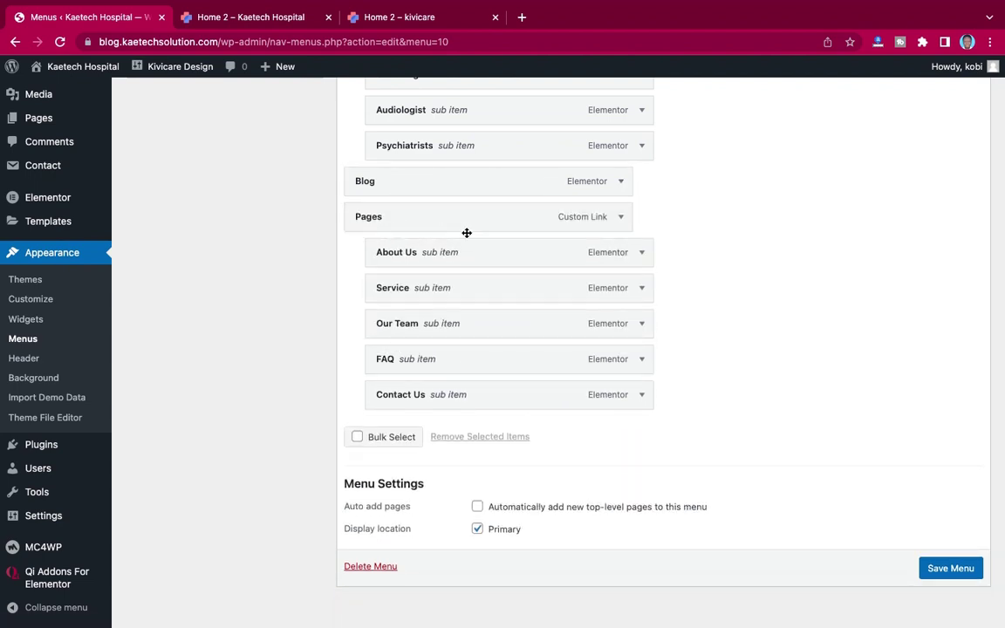
{"action": "left_click", "coordinate": [622, 218]}
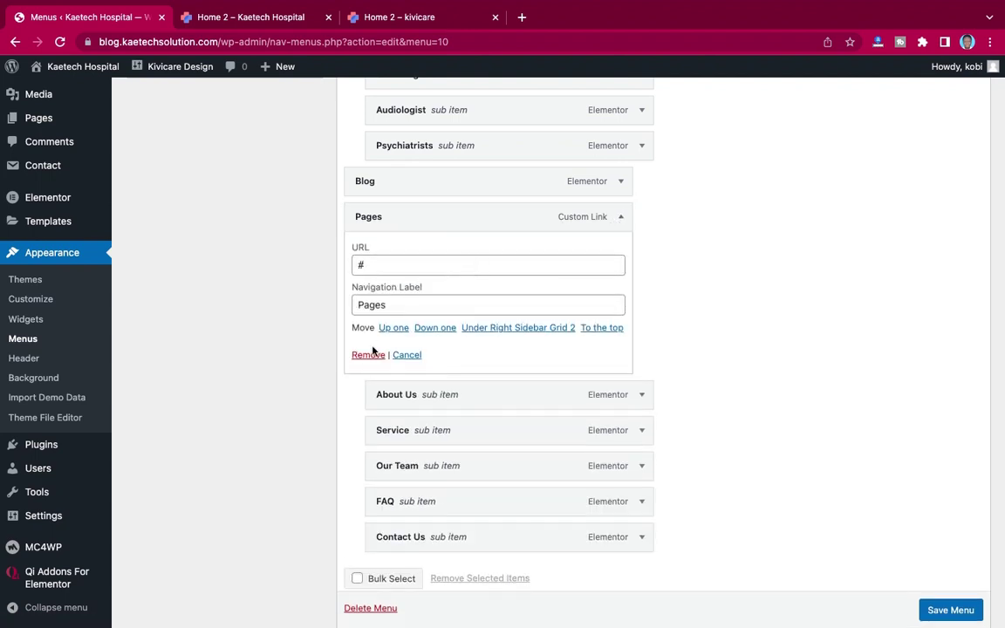
{"action": "left_click", "coordinate": [368, 356]}
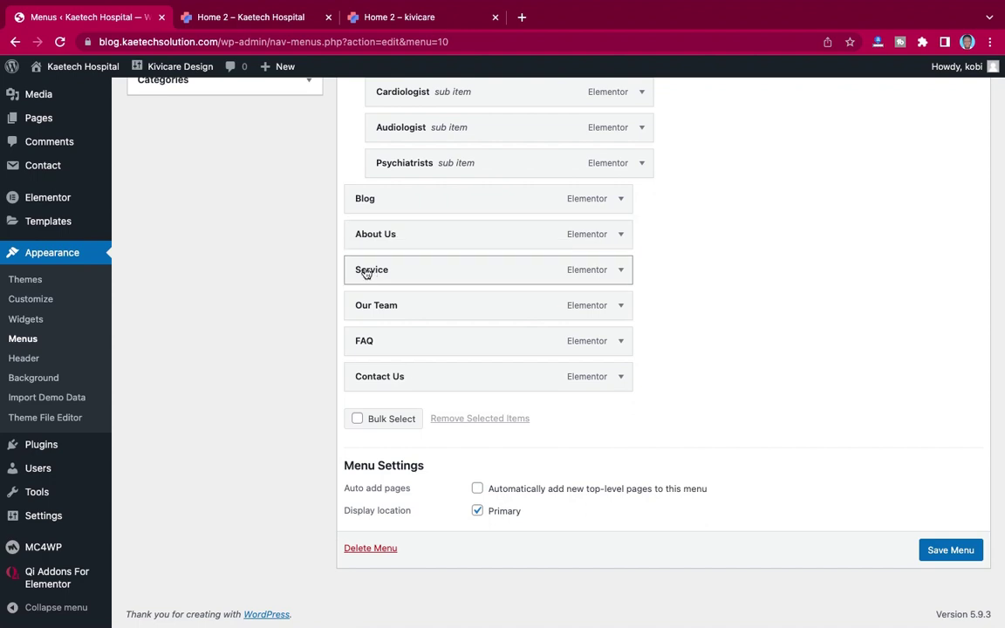
Step: Nest Service and Our Team as sub-items under About Us
{"action": "left_click_drag", "start_coordinate": [367, 273], "coordinate": [400, 276]}
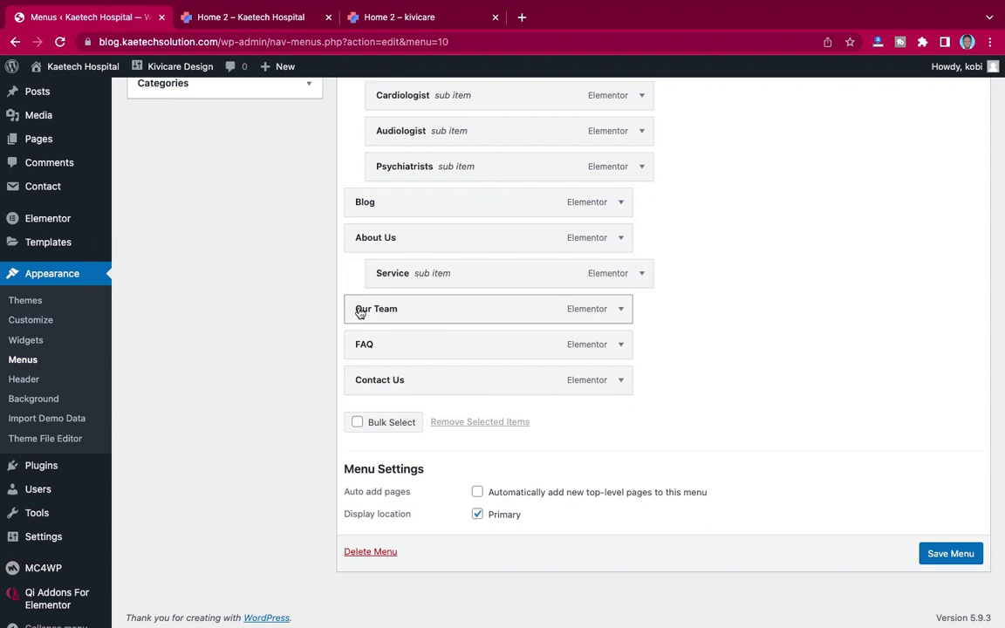
{"action": "left_click_drag", "start_coordinate": [359, 313], "coordinate": [386, 346]}
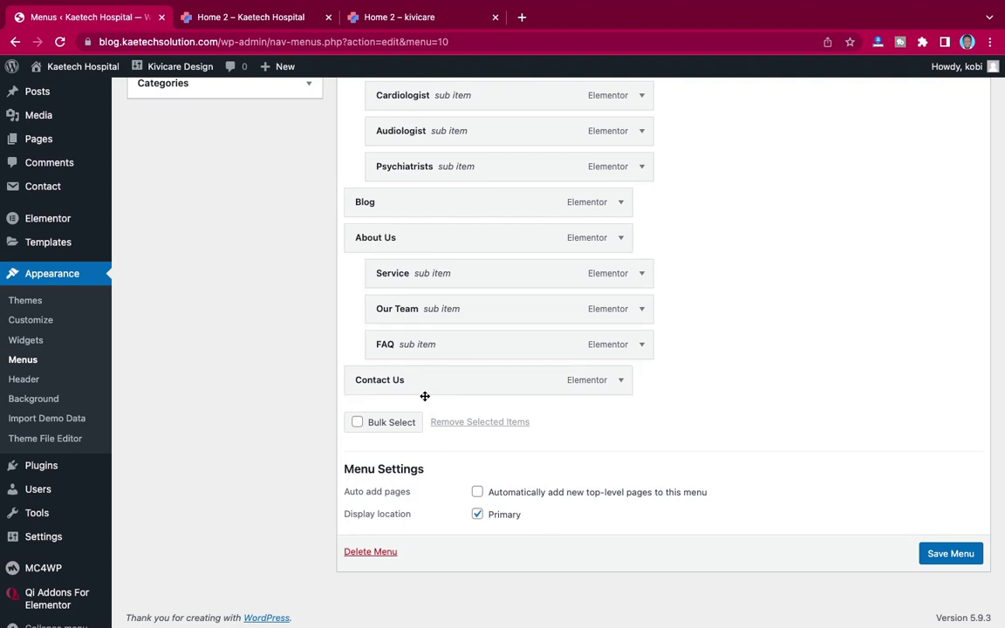
{"action": "scroll", "coordinate": [424, 394], "scroll_direction": "up", "scroll_amount": 3}
{"action": "scroll", "coordinate": [425, 395], "scroll_direction": "up", "scroll_amount": 3}
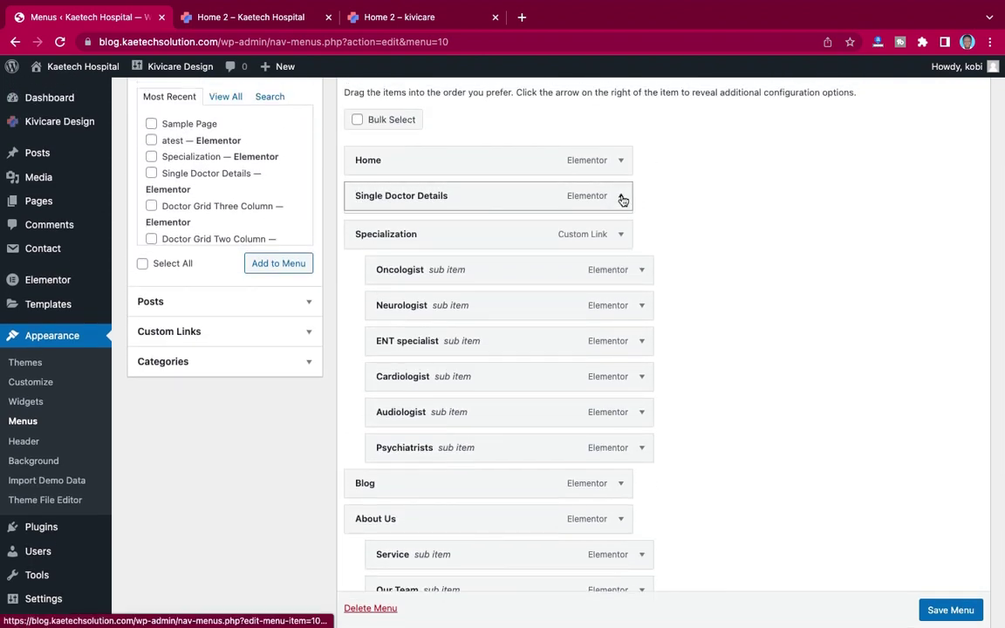
Step: Rename the Single Doctor Details menu item to Our Doctors
{"action": "left_click", "coordinate": [620, 197]}
{"action": "left_click", "coordinate": [460, 244]}
{"action": "left_click_drag", "start_coordinate": [460, 244], "coordinate": [420, 244]}
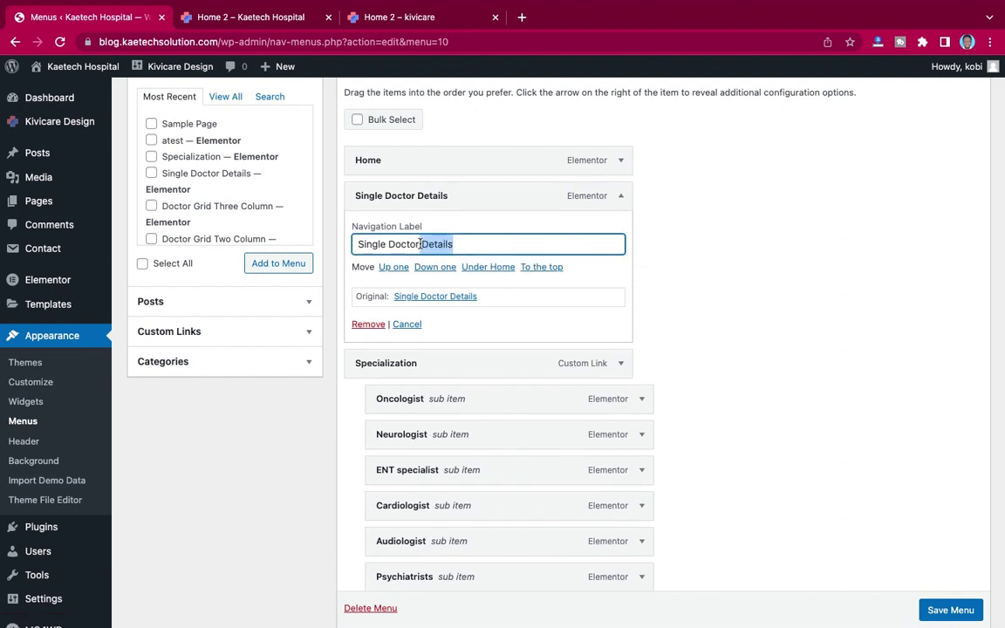
{"action": "key", "text": "BackSpace"}
{"action": "left_click_drag", "start_coordinate": [389, 245], "coordinate": [320, 252]}
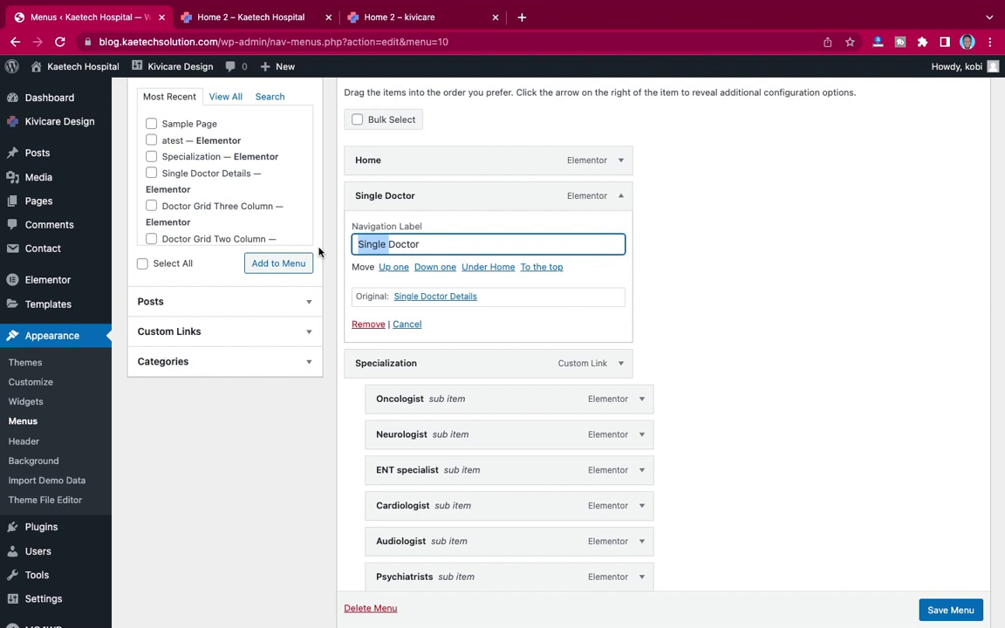
{"action": "key", "text": "BackSpace"}
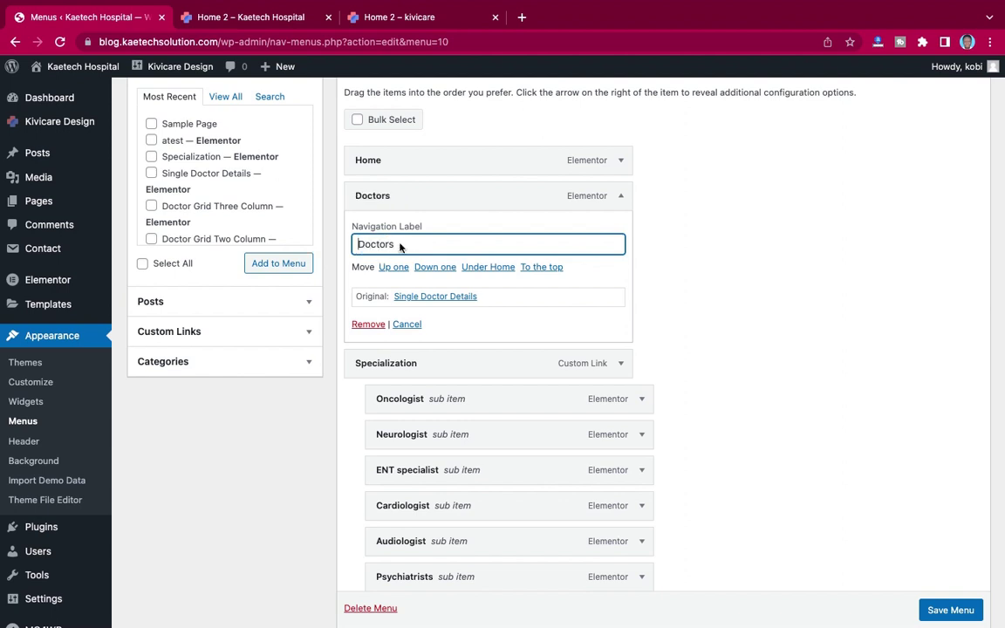
{"action": "type", "text": "Our"}
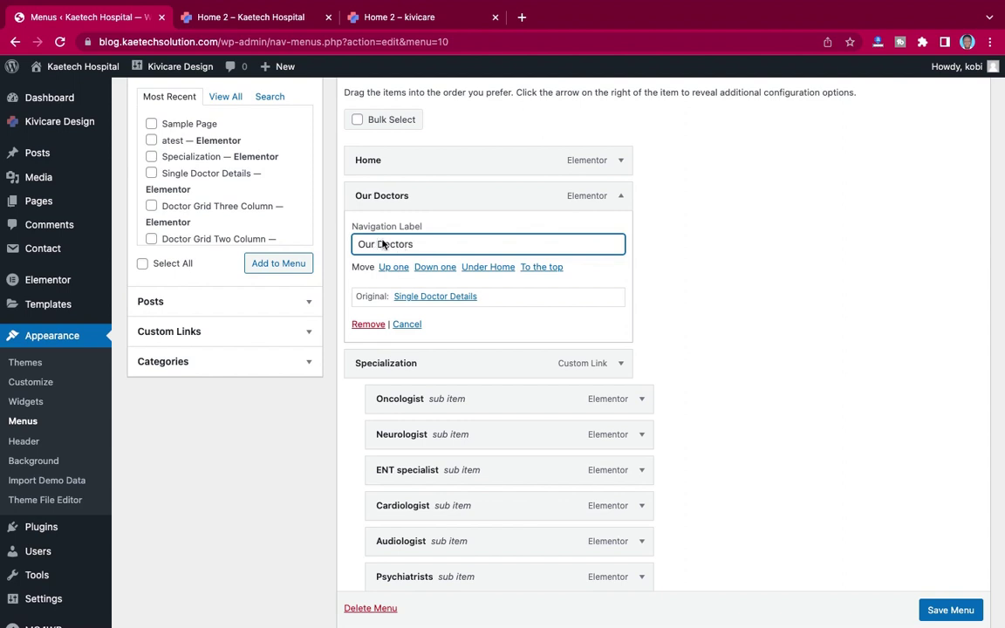
{"action": "left_click", "coordinate": [622, 196]}
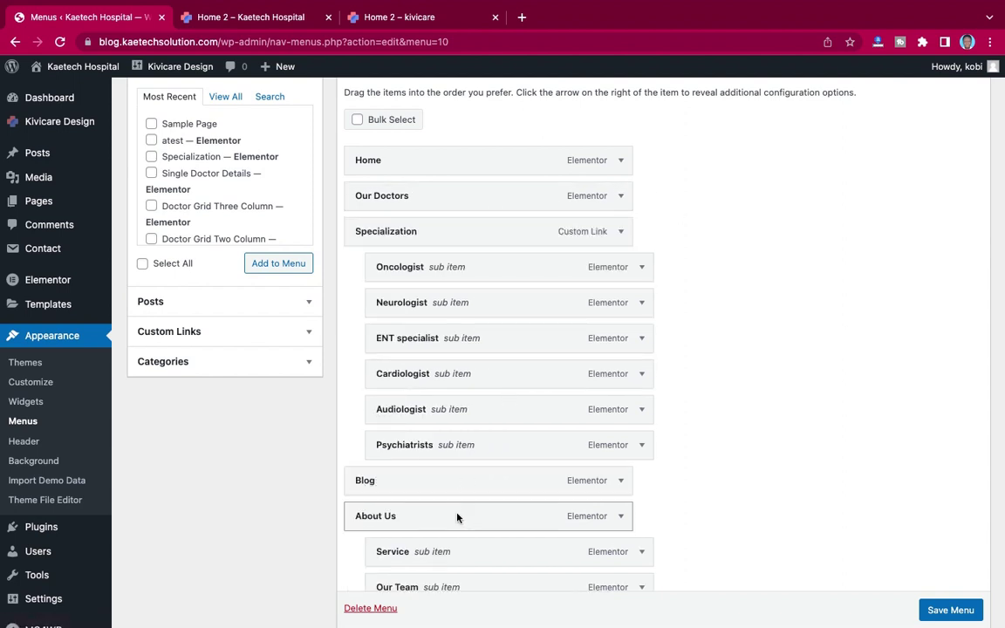
Step: Move the About Us group directly below Home and save the menu
{"action": "left_click_drag", "start_coordinate": [458, 518], "coordinate": [460, 193]}
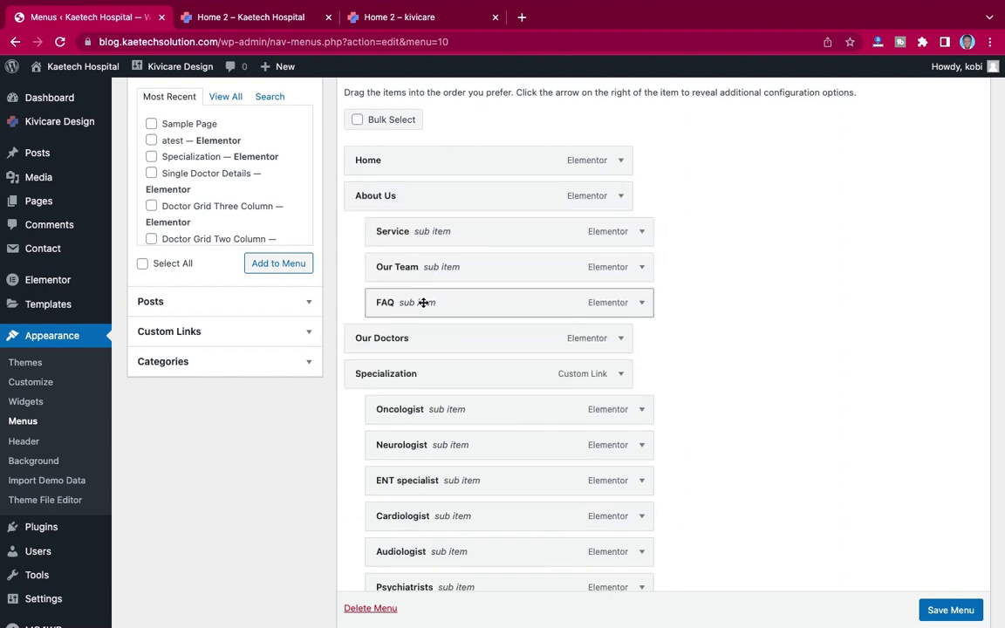
{"action": "scroll", "coordinate": [453, 340], "scroll_direction": "down", "scroll_amount": 5}
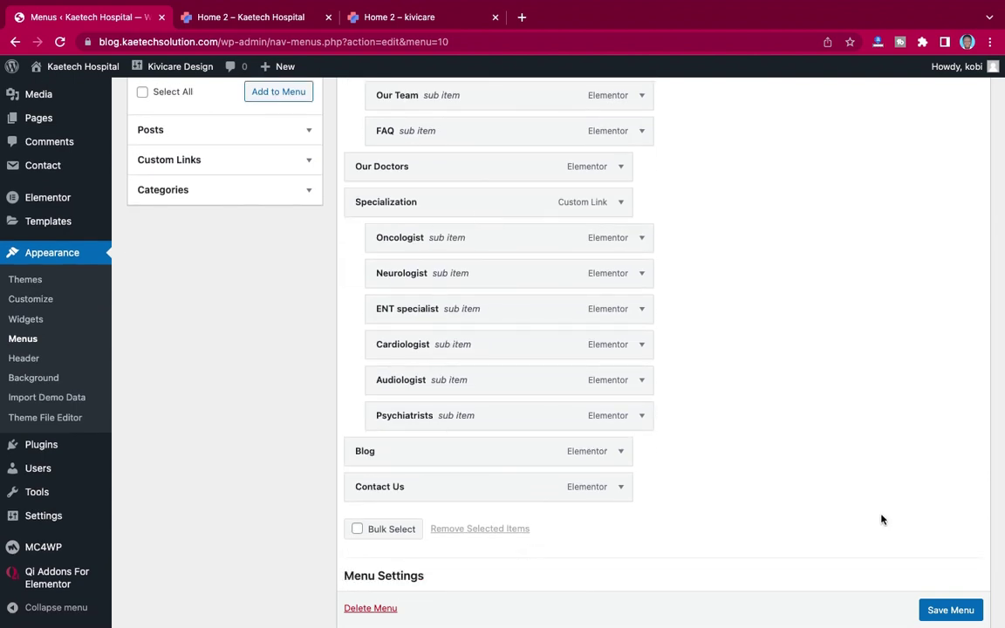
{"action": "scroll", "coordinate": [873, 549], "scroll_direction": "down", "scroll_amount": 1}
{"action": "left_click", "coordinate": [951, 610]}
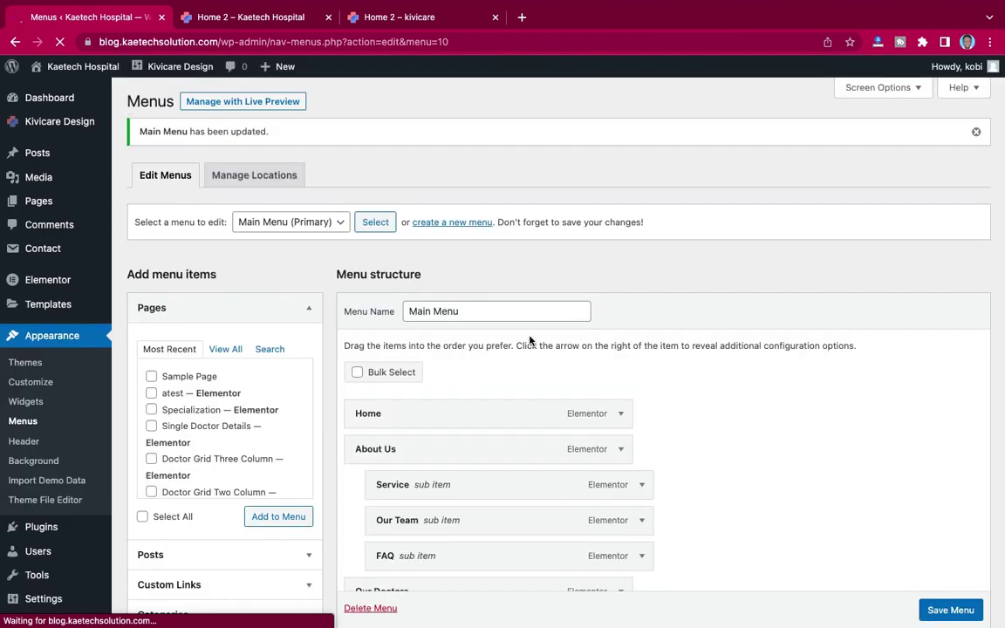
Step: Set Home 2 as the static homepage in Reading Settings, save, then go to Permalinks
{"action": "scroll", "coordinate": [74, 413], "scroll_direction": "down", "scroll_amount": 5}
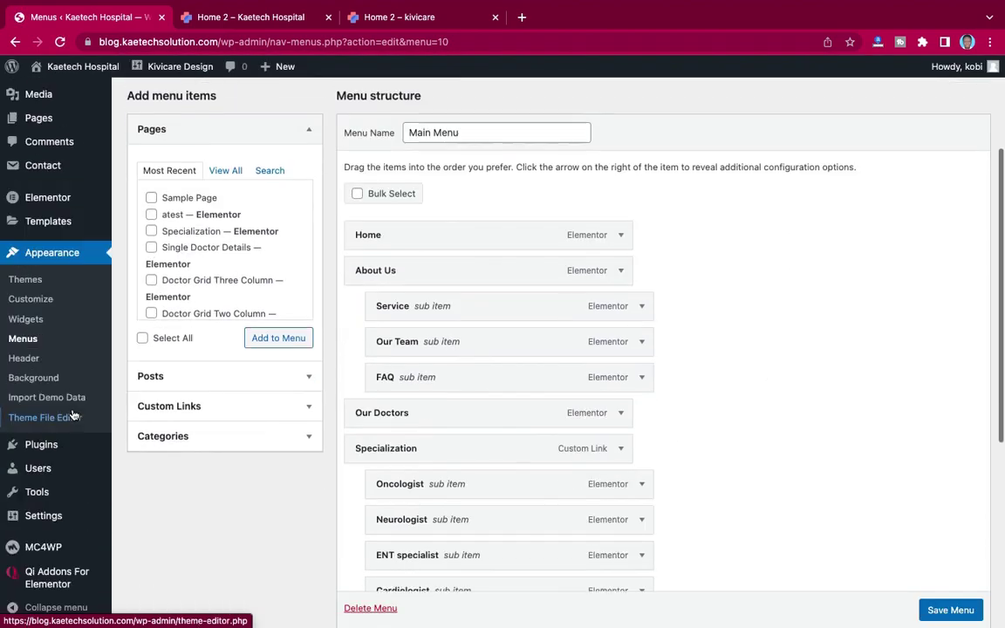
{"action": "mouse_move", "coordinate": [40, 518]}
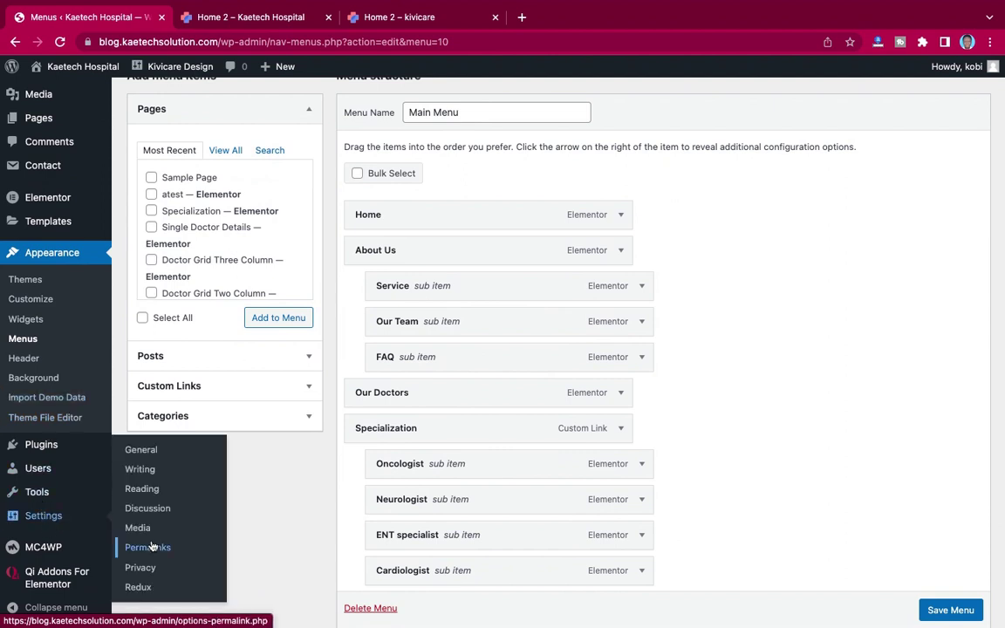
{"action": "left_click", "coordinate": [142, 491]}
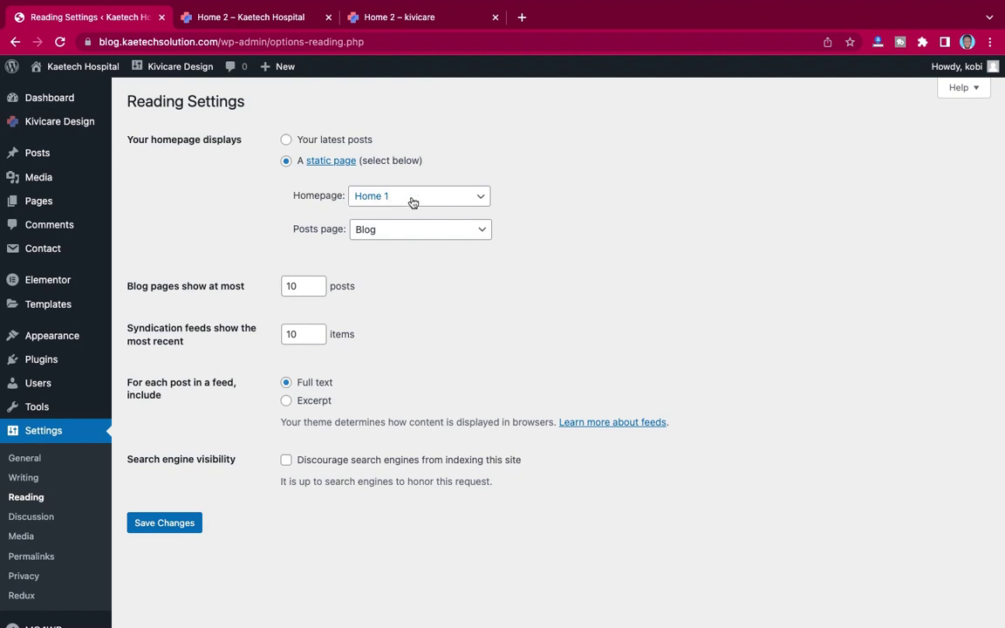
{"action": "left_click", "coordinate": [413, 199]}
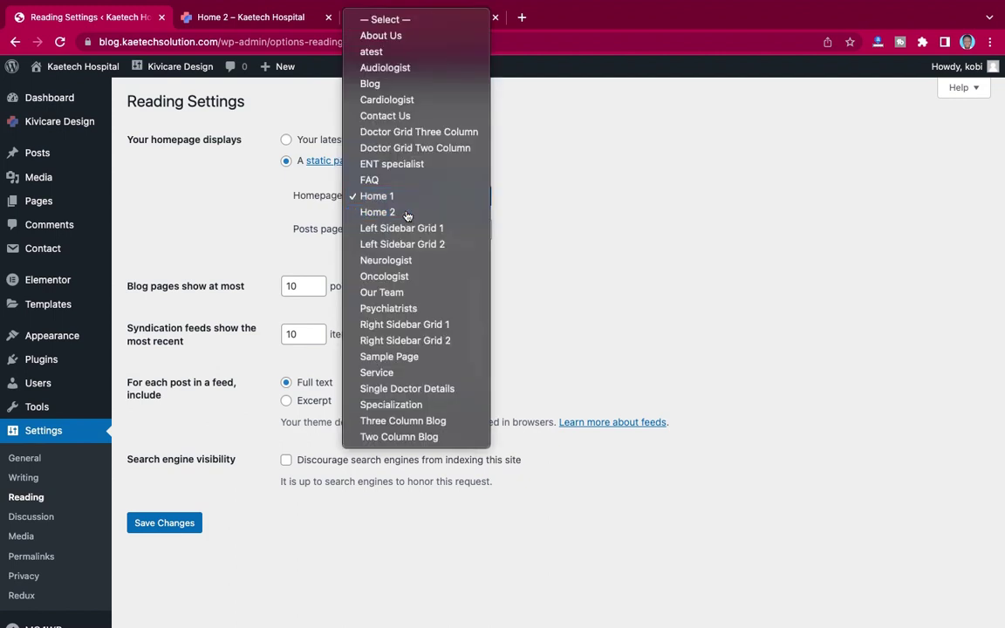
{"action": "left_click", "coordinate": [406, 213]}
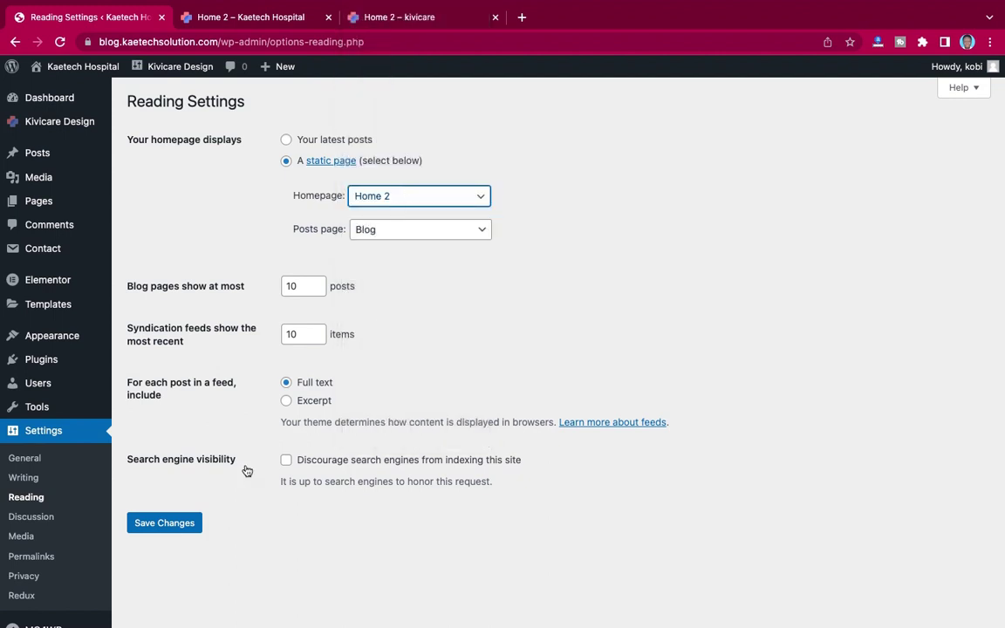
{"action": "left_click", "coordinate": [181, 525]}
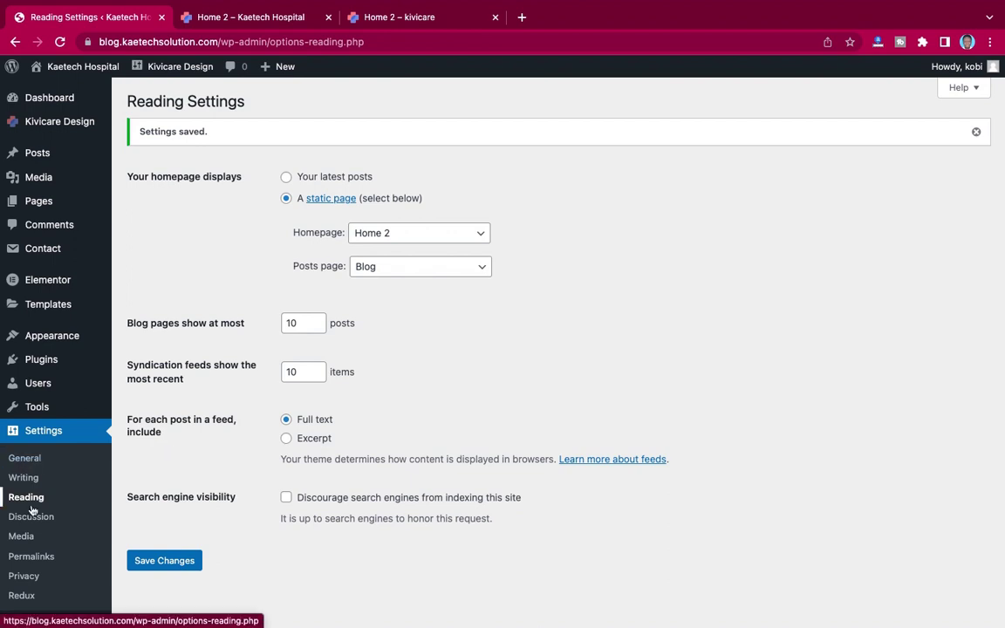
{"action": "left_click", "coordinate": [27, 559]}
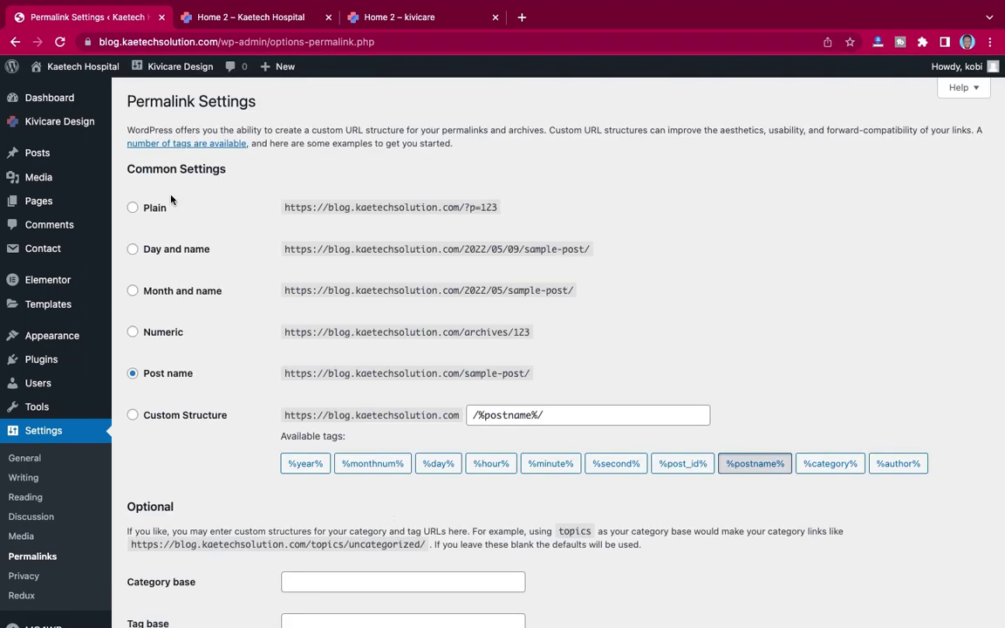
Step: Reload the site front end and check the new About Us and Specialization submenus
{"action": "mouse_move", "coordinate": [247, 20]}
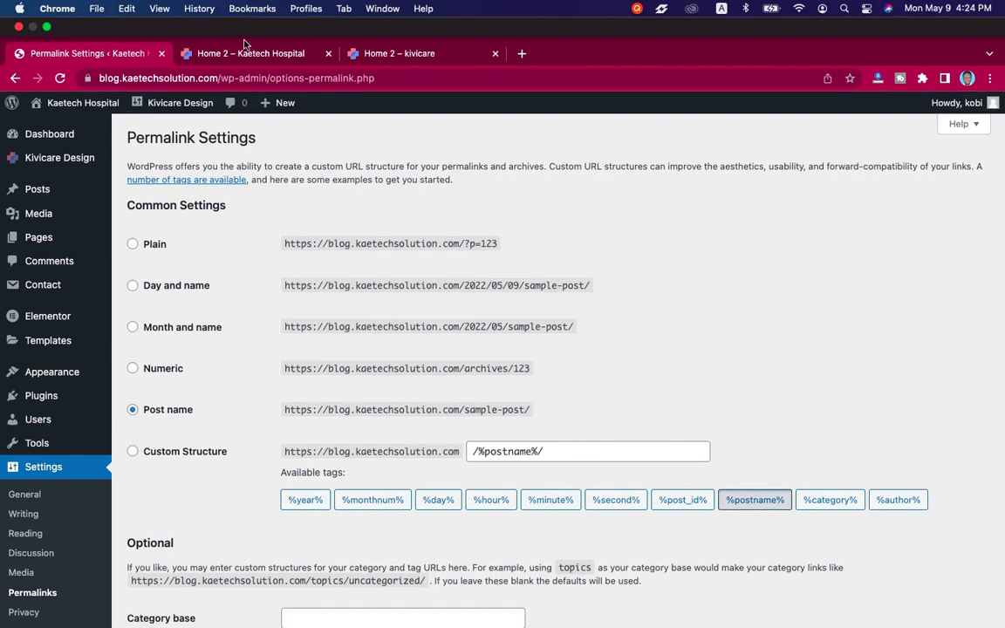
{"action": "left_click", "coordinate": [246, 54]}
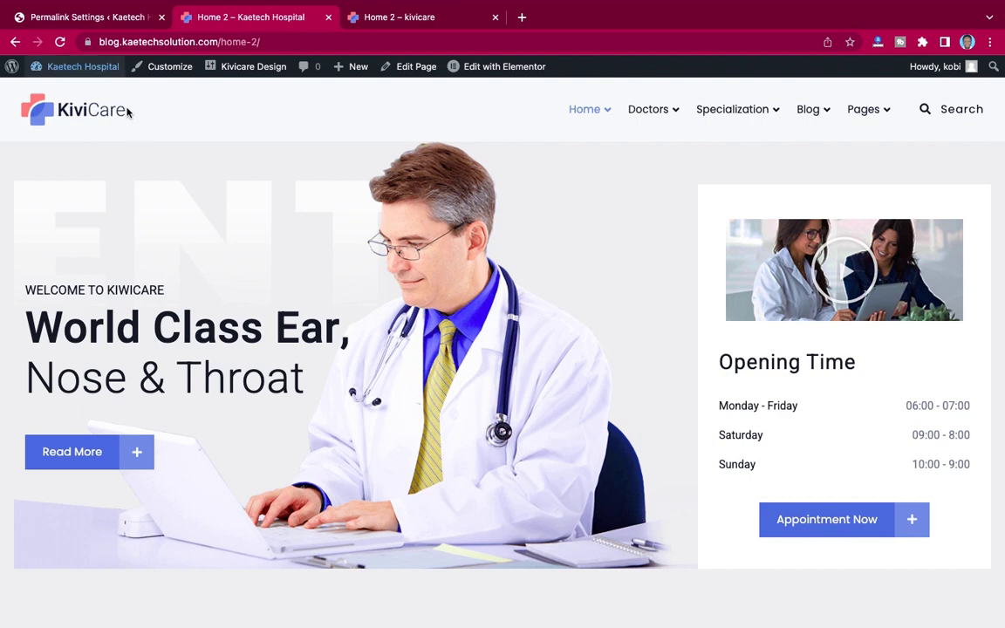
{"action": "left_click", "coordinate": [61, 45]}
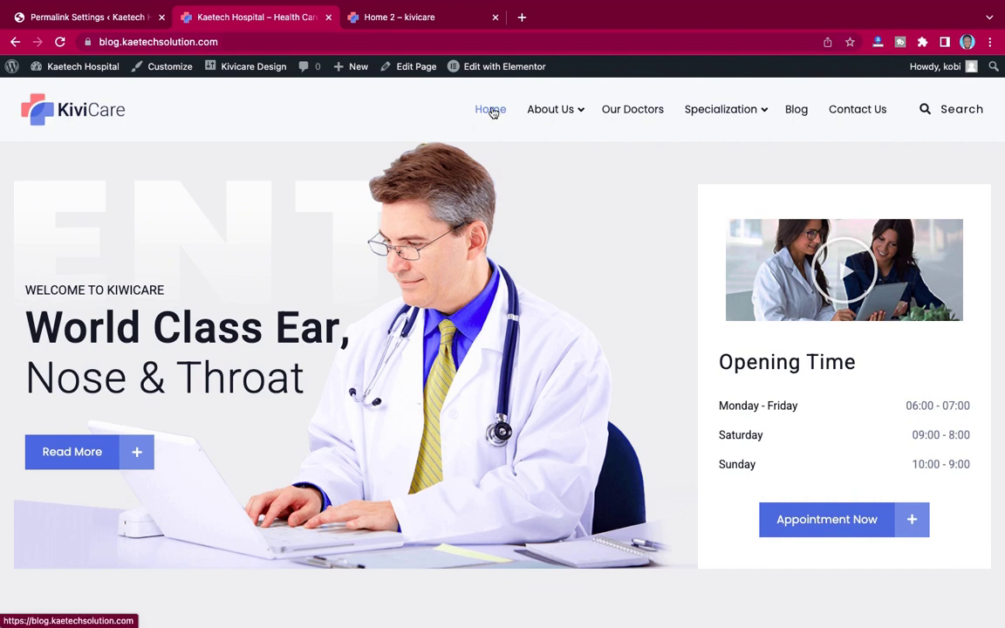
{"action": "mouse_move", "coordinate": [559, 113]}
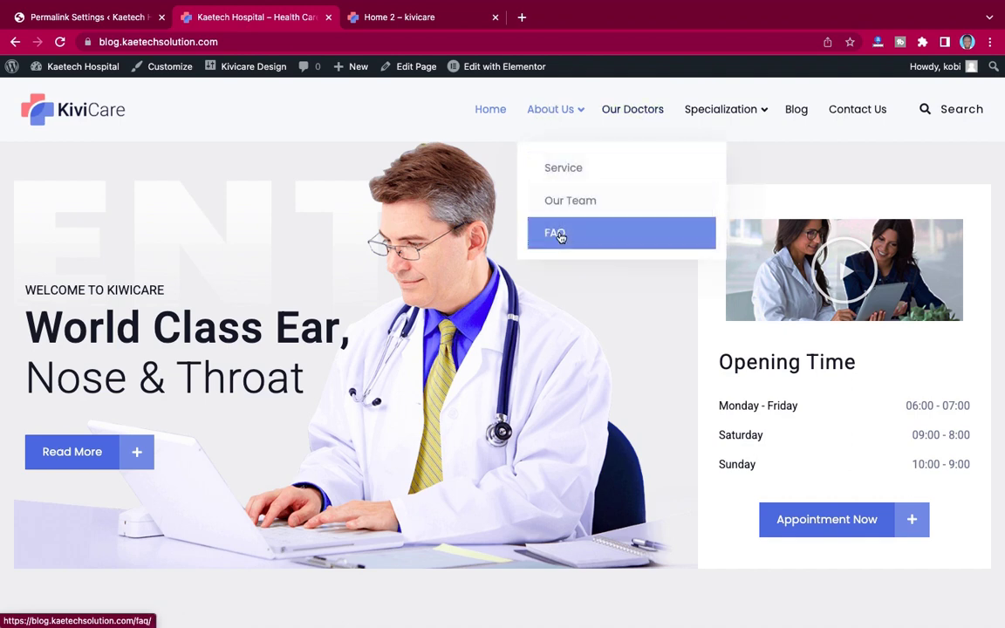
{"action": "mouse_move", "coordinate": [720, 119]}
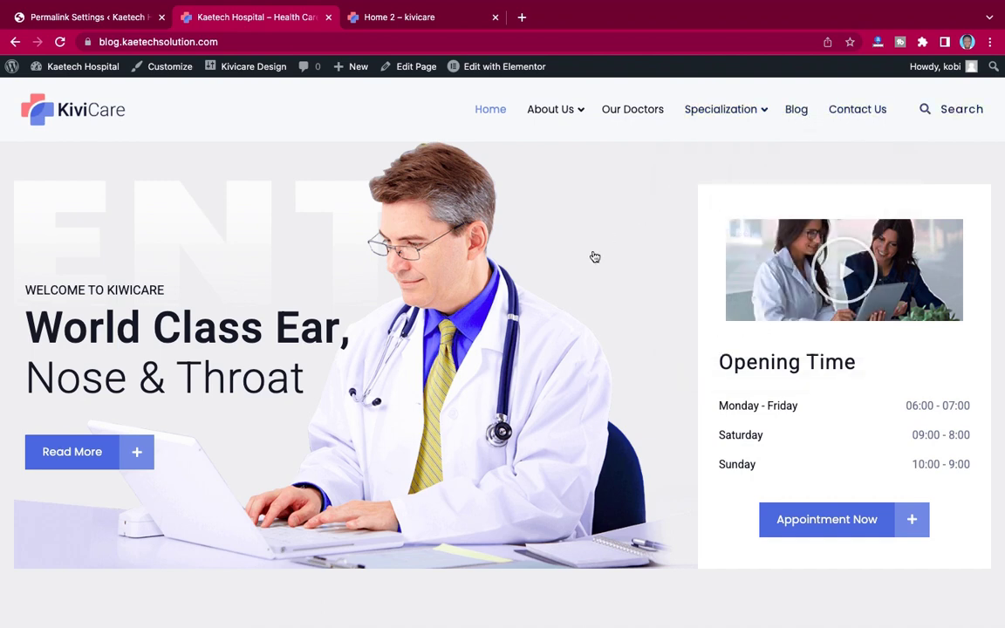
{"action": "scroll", "coordinate": [594, 255], "scroll_direction": "down", "scroll_amount": 4}
{"action": "scroll", "coordinate": [593, 256], "scroll_direction": "up", "scroll_amount": 5}
Step: Go to Plugins > Add New in the admin and reveal the Upload Plugin form
{"action": "left_click", "coordinate": [82, 19]}
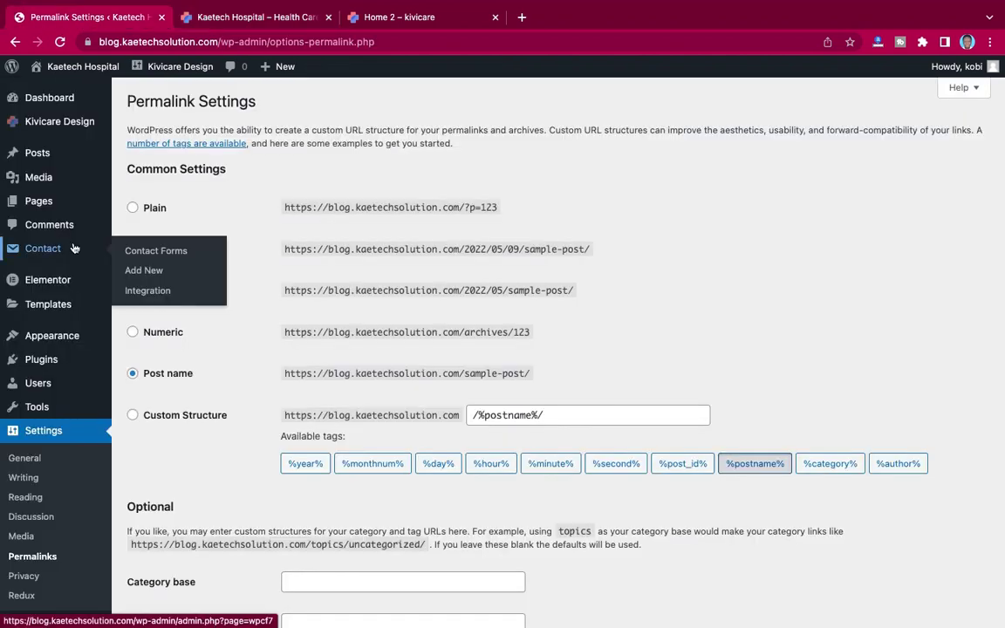
{"action": "mouse_move", "coordinate": [38, 365]}
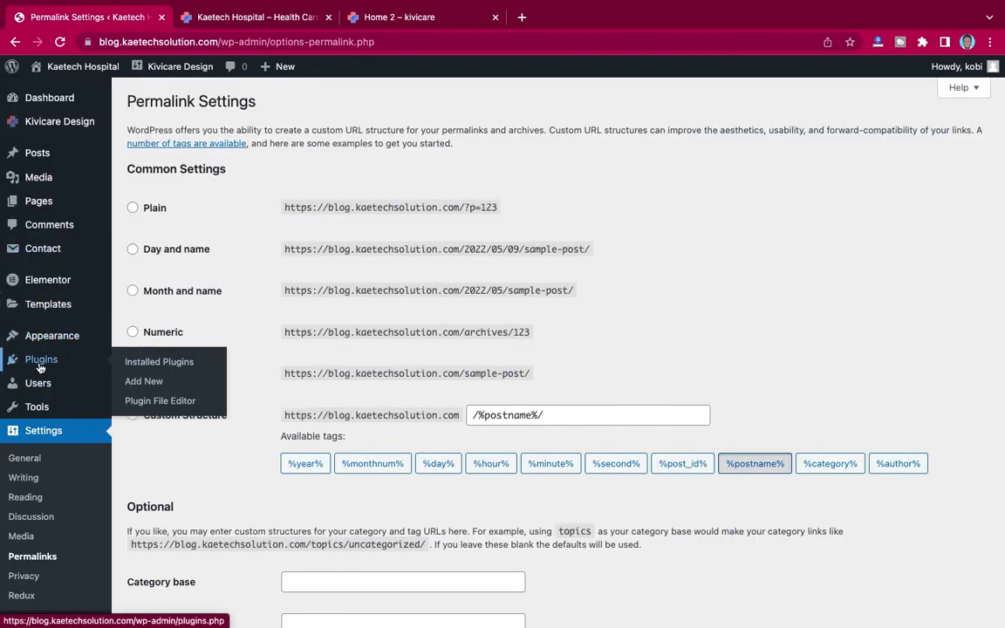
{"action": "left_click", "coordinate": [144, 383]}
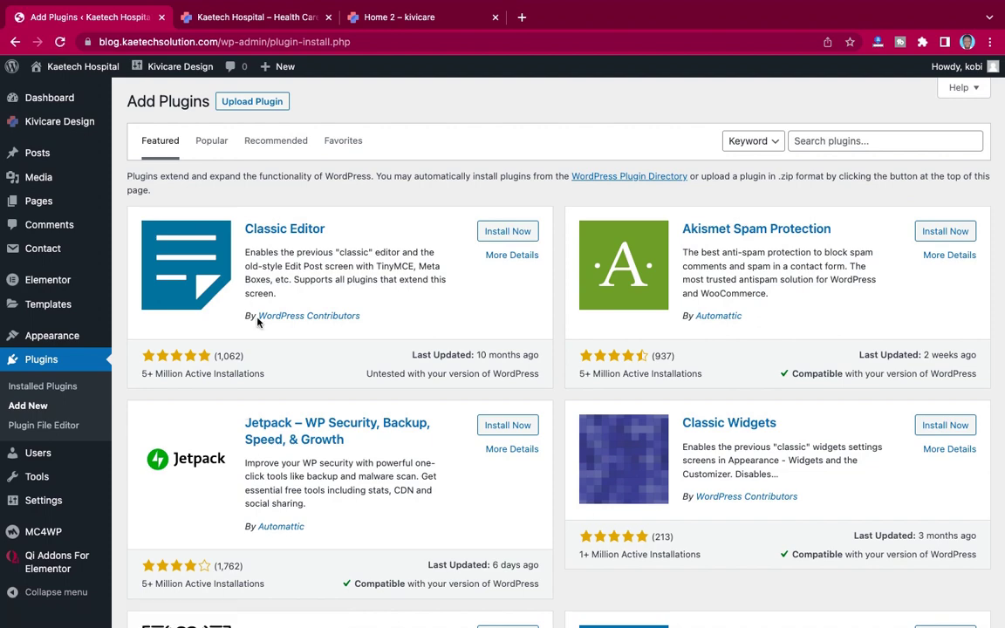
{"action": "left_click", "coordinate": [253, 102]}
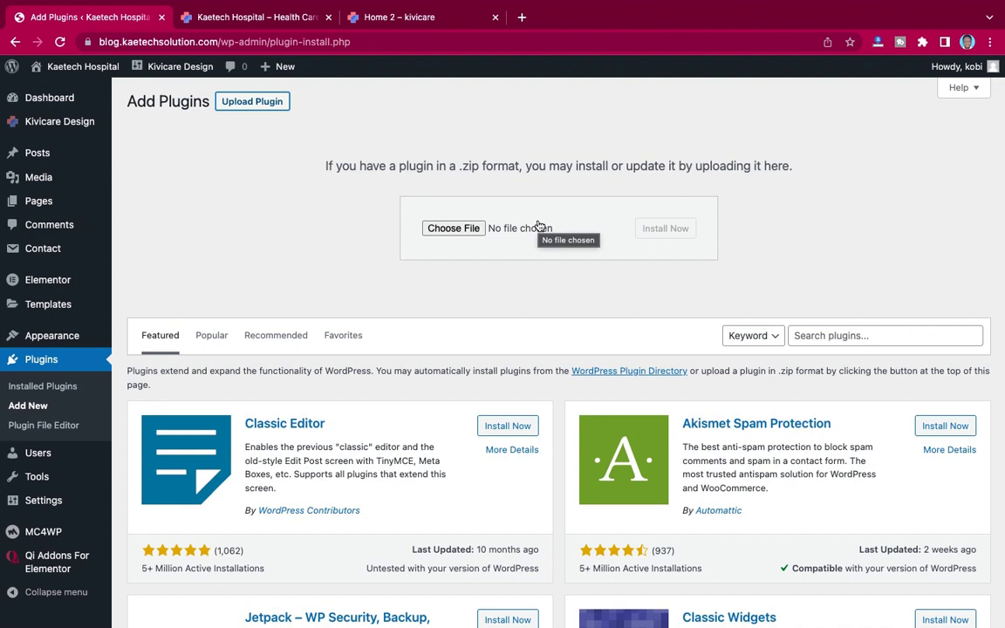
Step: Find the KiviCare zip by searching 'kivi', then upload and install it
{"action": "left_click", "coordinate": [462, 230]}
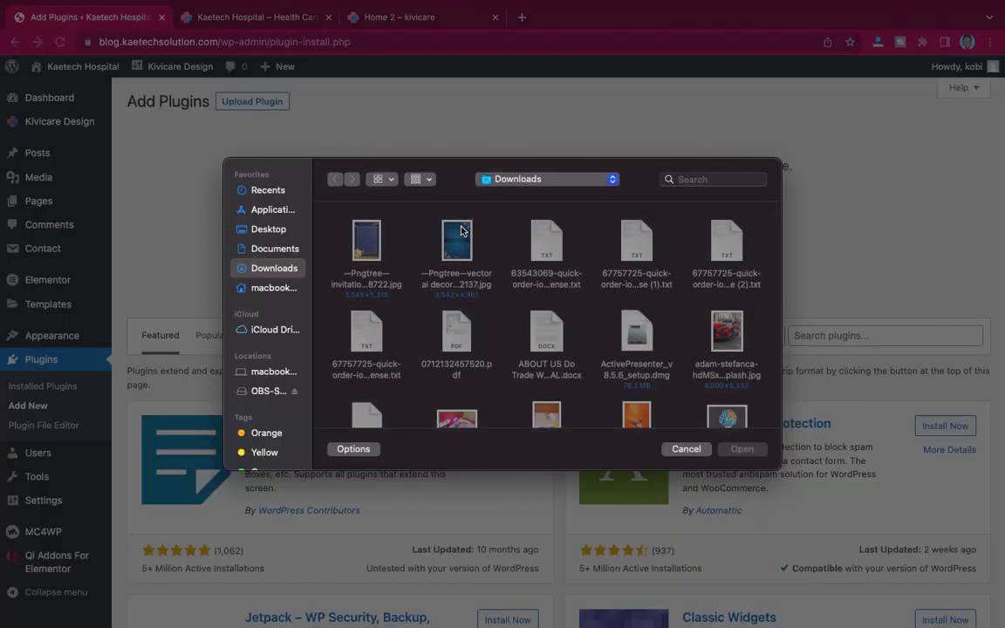
{"action": "left_click", "coordinate": [713, 180]}
{"action": "type", "text": "kivi"}
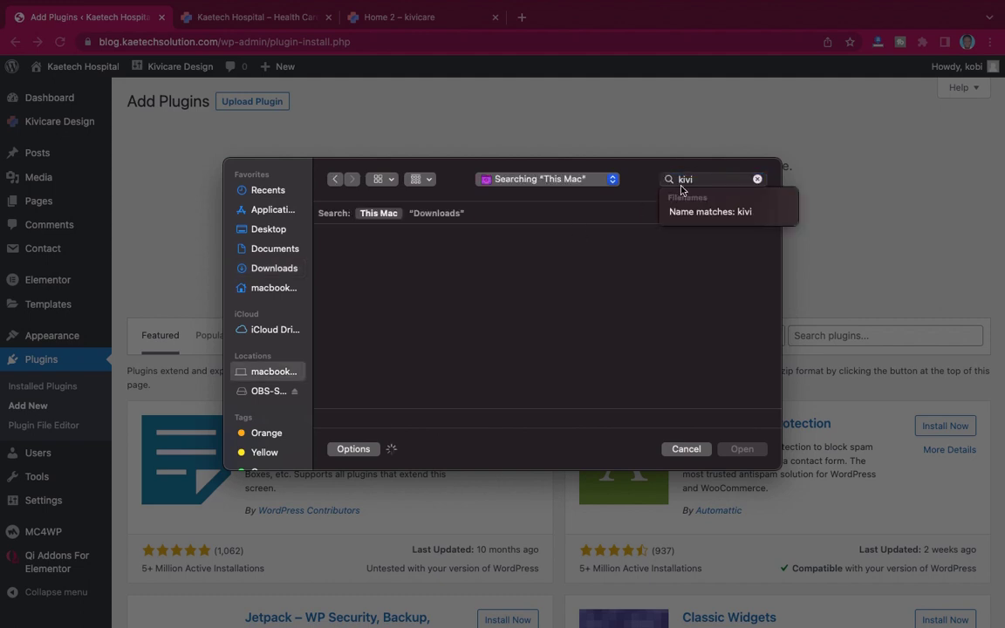
{"action": "double_click", "coordinate": [699, 178]}
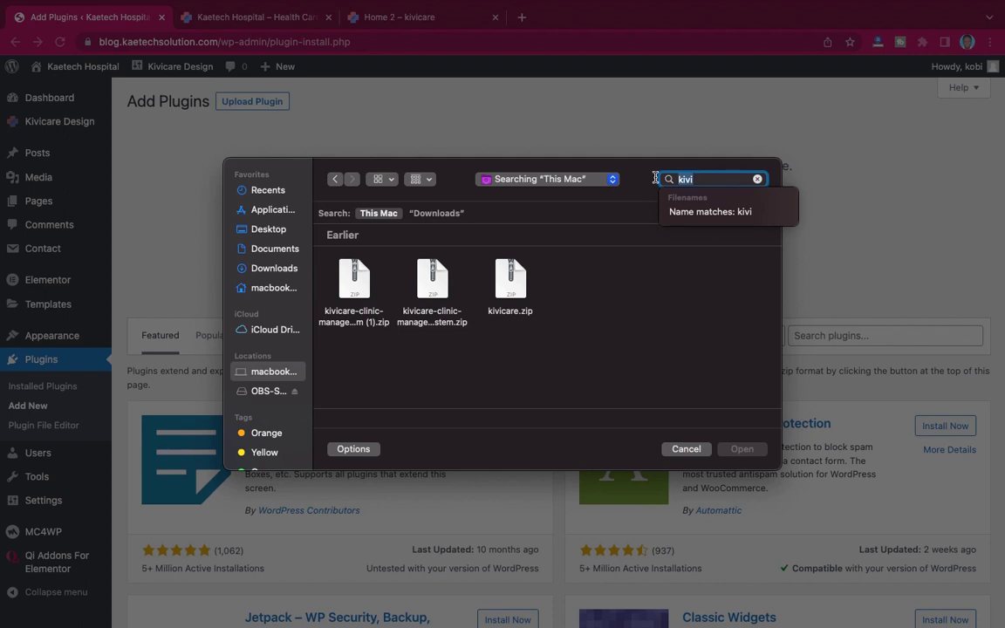
{"action": "left_click", "coordinate": [355, 292]}
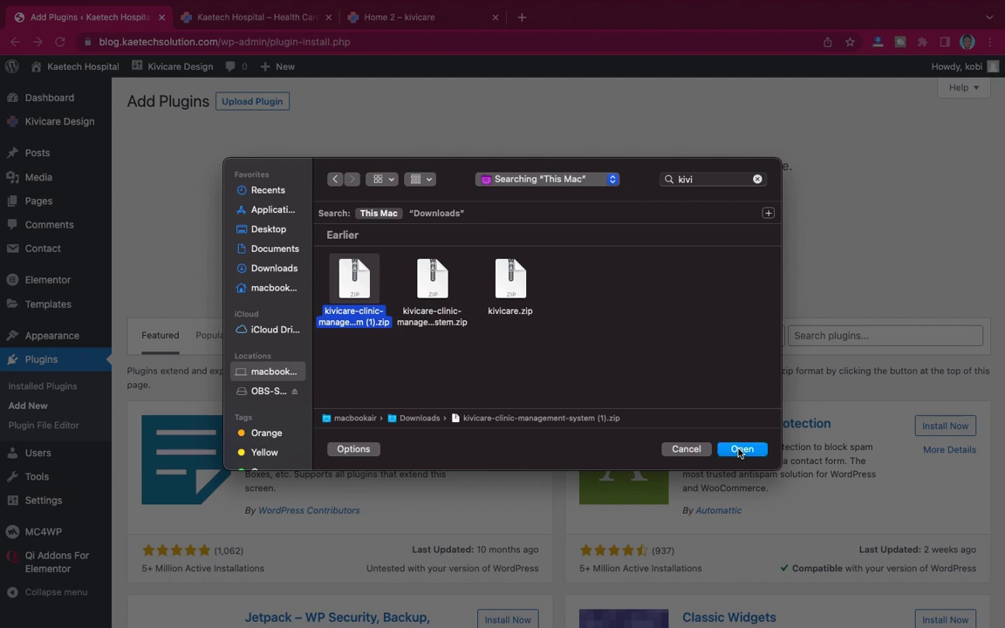
{"action": "left_click", "coordinate": [741, 449]}
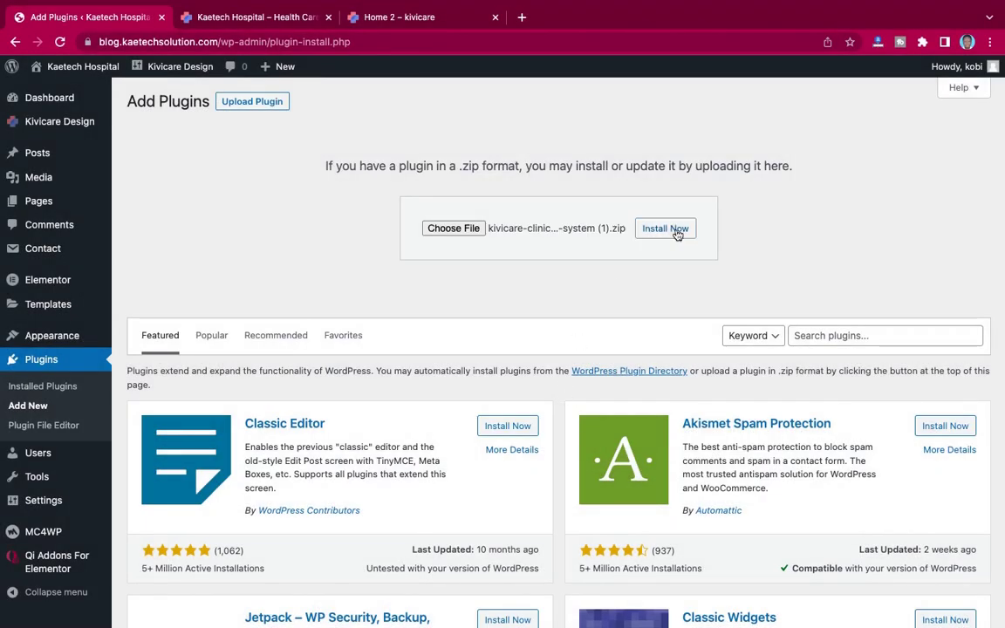
{"action": "left_click", "coordinate": [666, 229]}
Step: Activate the newly installed KiviCare plugin
{"action": "mouse_move", "coordinate": [746, 2]}
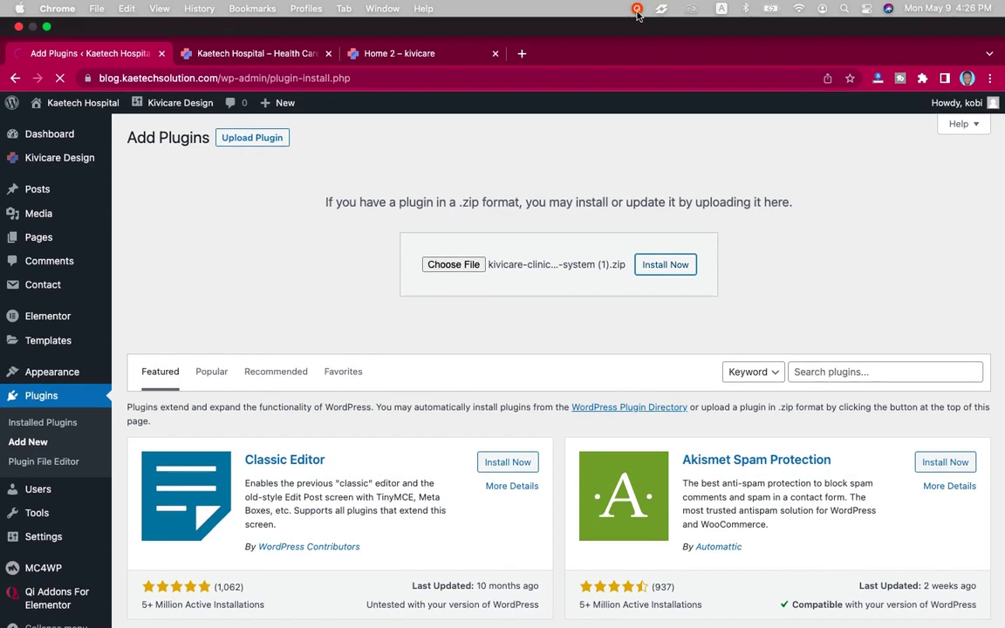
{"action": "left_click", "coordinate": [637, 10]}
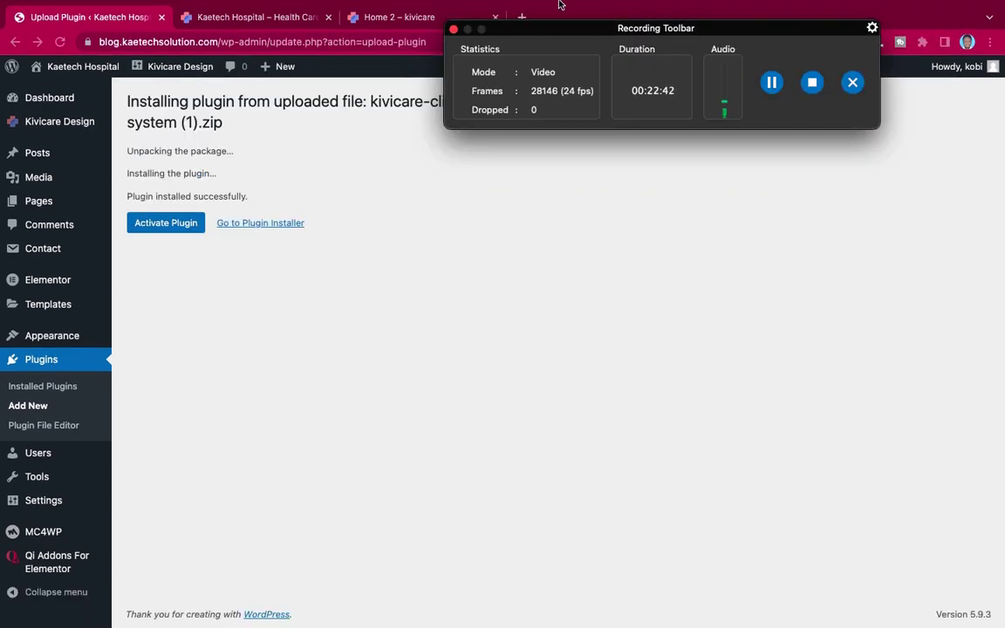
{"action": "left_click", "coordinate": [634, 8]}
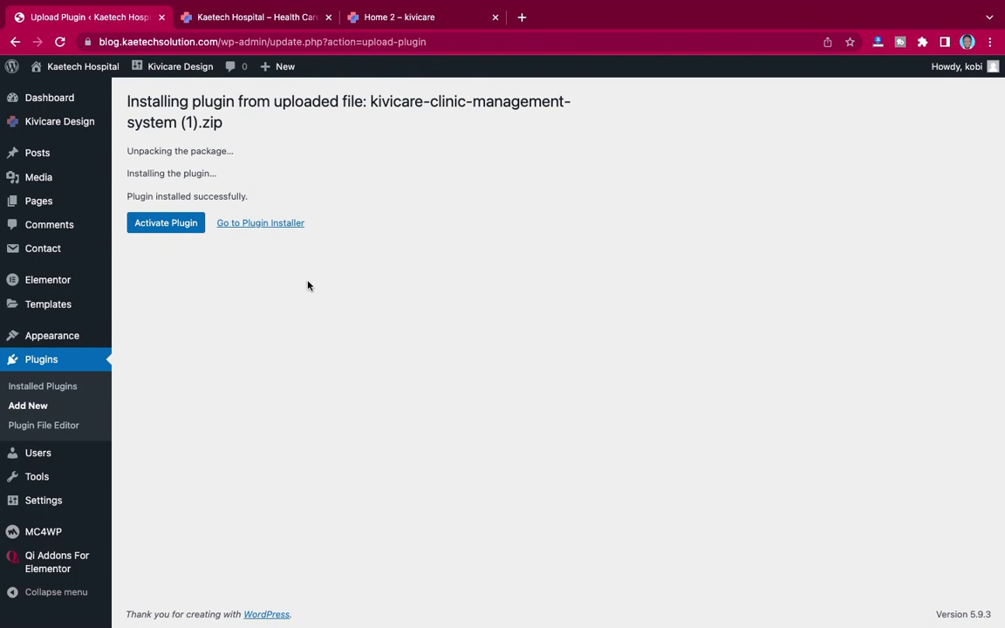
{"action": "left_click", "coordinate": [166, 223]}
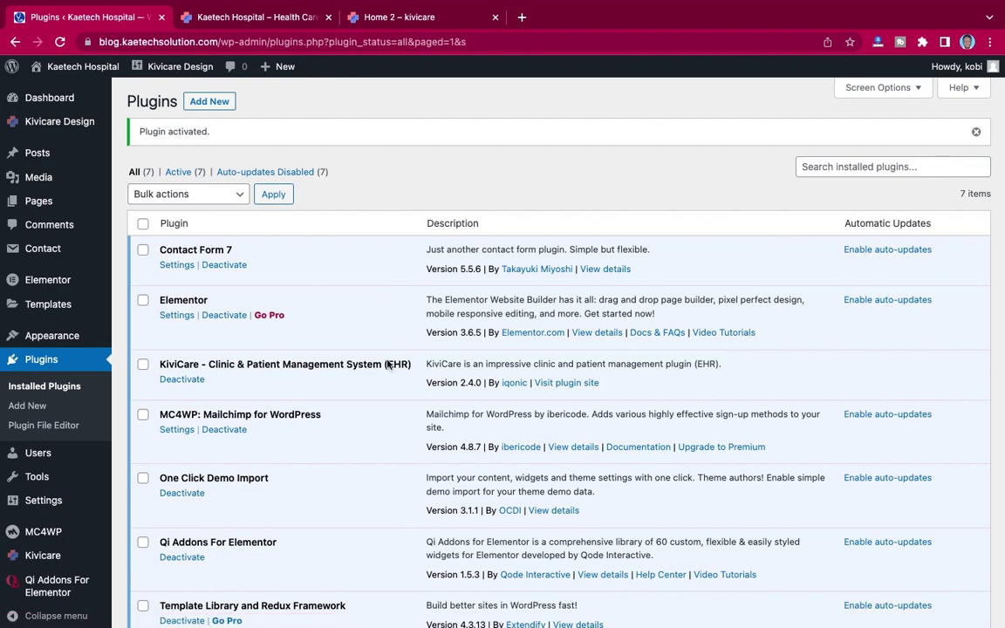
{"action": "scroll", "coordinate": [393, 349], "scroll_direction": "down", "scroll_amount": 3}
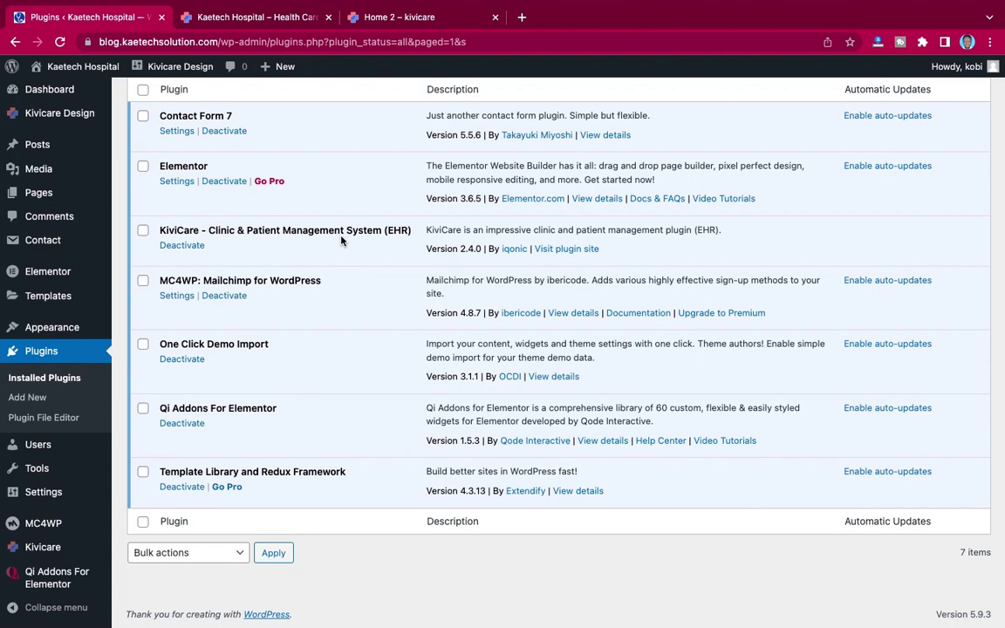
{"action": "scroll", "coordinate": [341, 240], "scroll_direction": "up", "scroll_amount": 3}
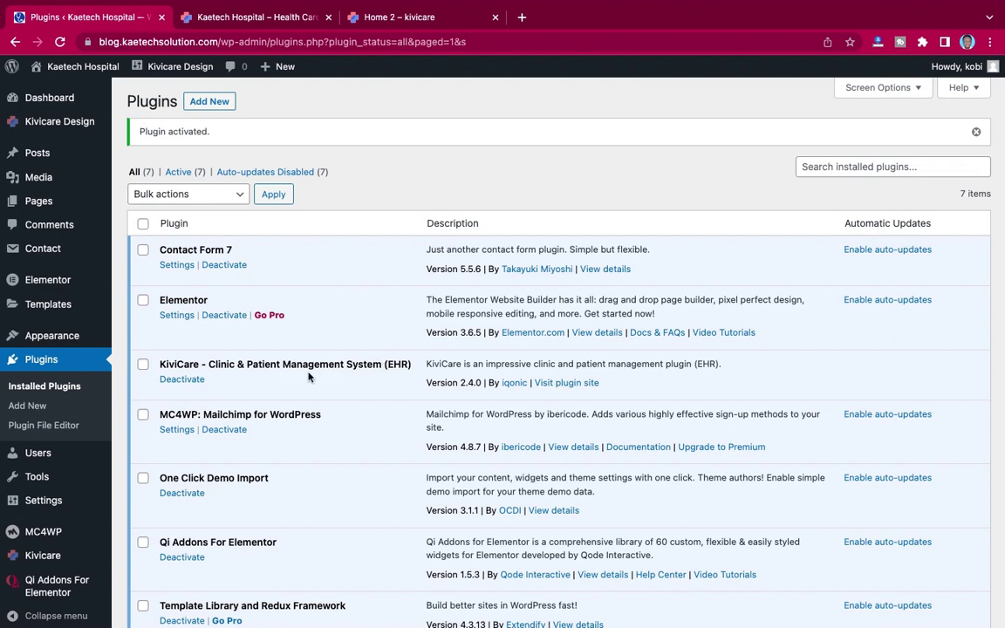
{"action": "scroll", "coordinate": [310, 377], "scroll_direction": "down", "scroll_amount": 3}
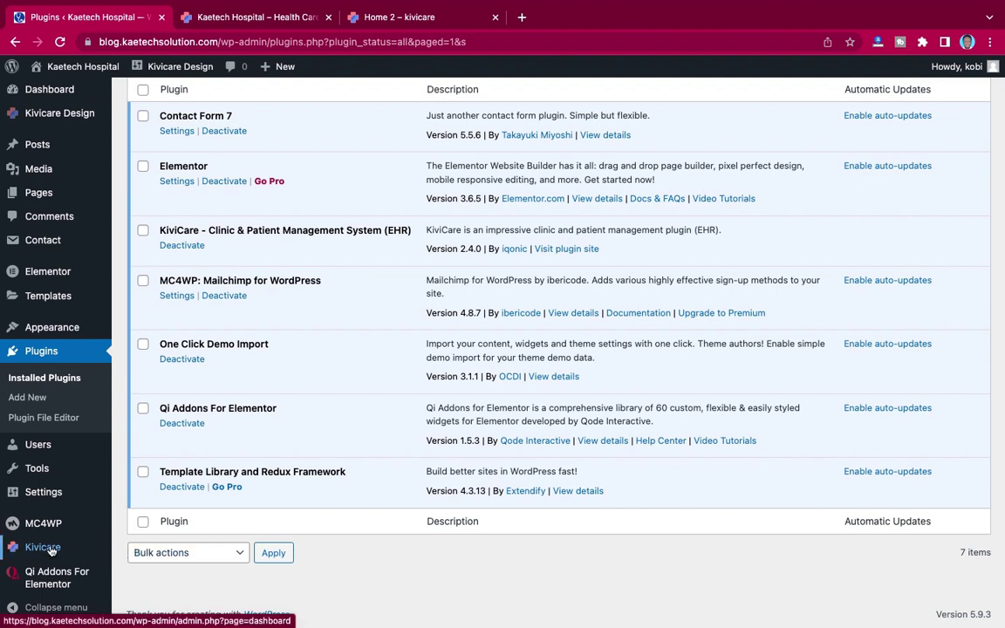
Step: Open KiviCare from the sidebar and advance the setup wizard past Welcome to Clinic Detail
{"action": "left_click", "coordinate": [46, 548]}
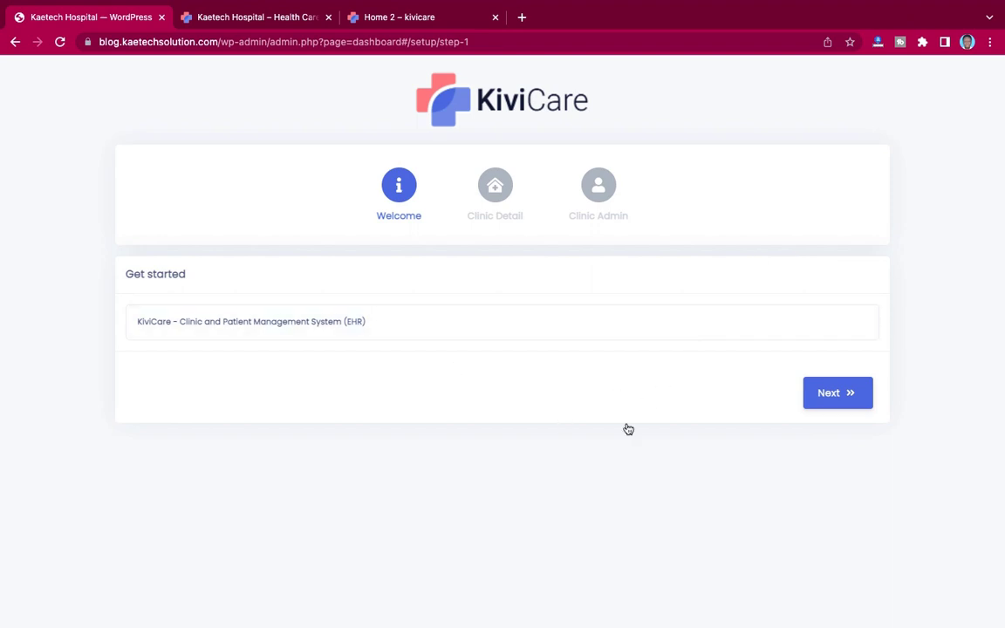
{"action": "left_click", "coordinate": [848, 394]}
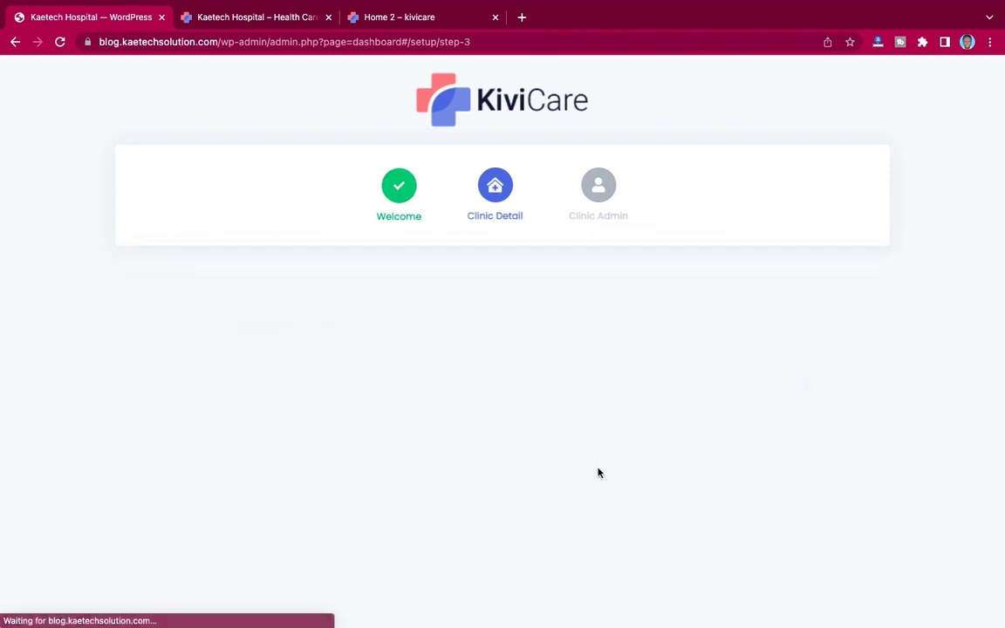
{"action": "scroll", "coordinate": [445, 397], "scroll_direction": "down", "scroll_amount": 3}
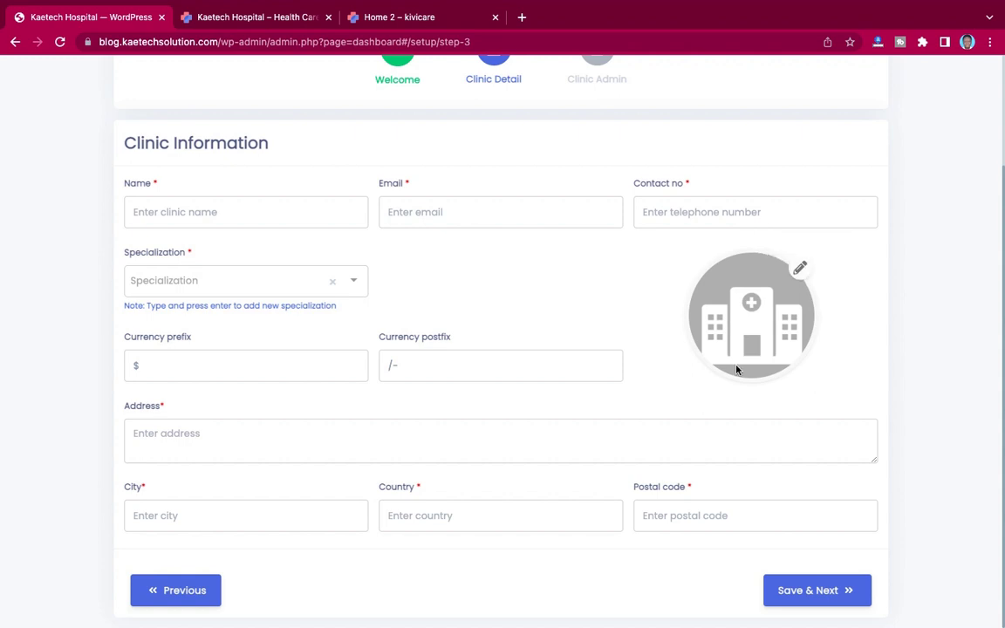
Step: Name the clinic Kaetech Hospital and autofill its email, phone and address from a saved entry
{"action": "left_click", "coordinate": [235, 214]}
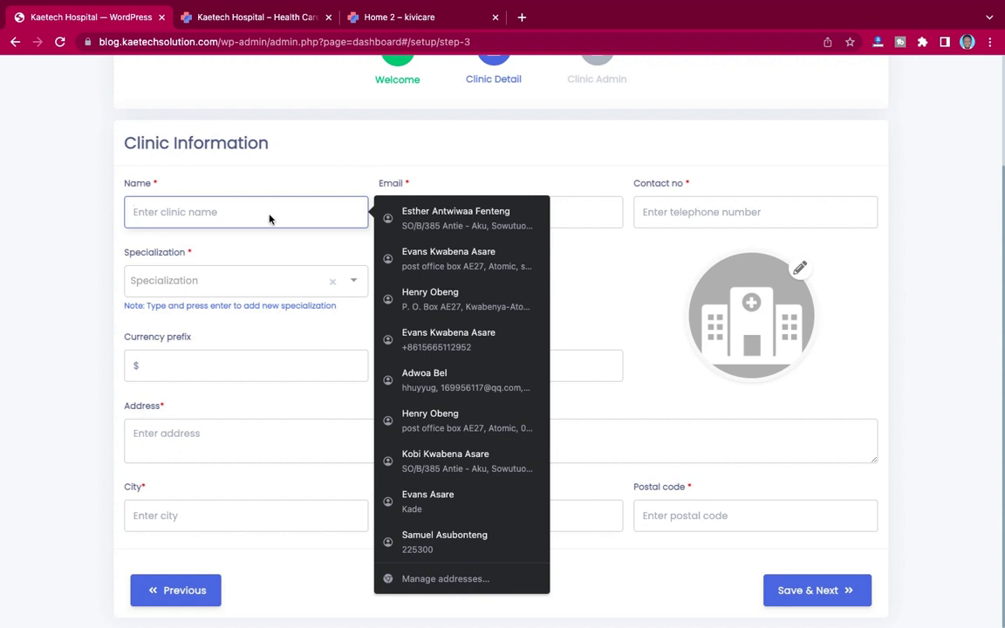
{"action": "type", "text": "Kaetech Hospital"}
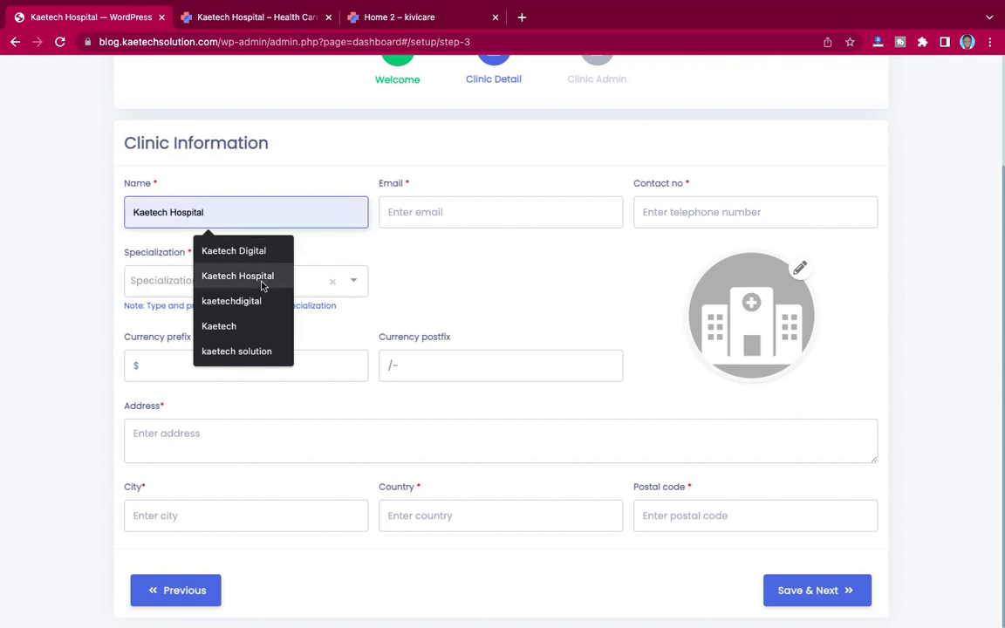
{"action": "left_click", "coordinate": [262, 285]}
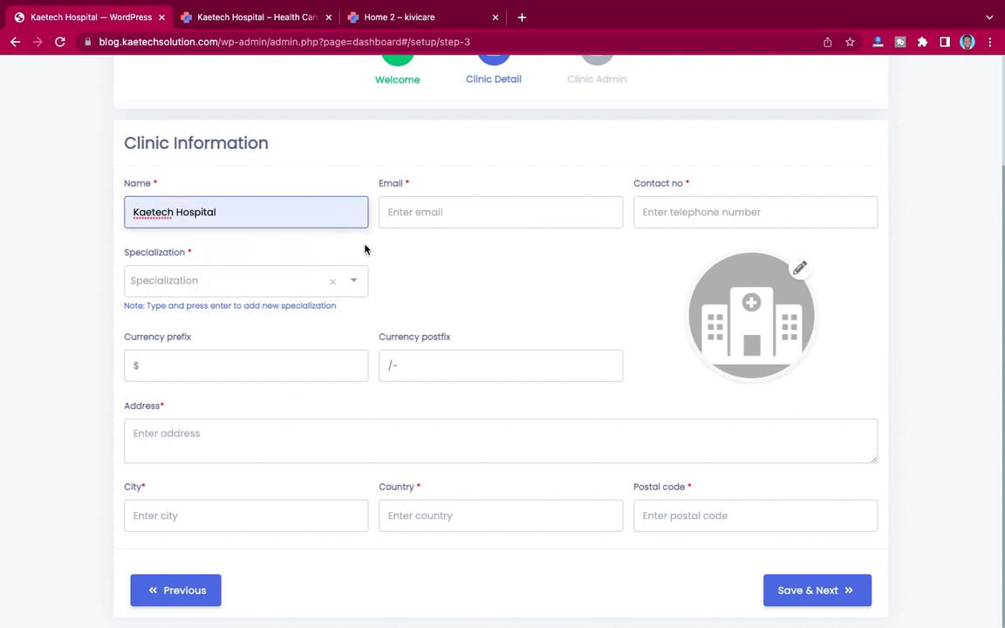
{"action": "left_click", "coordinate": [463, 219]}
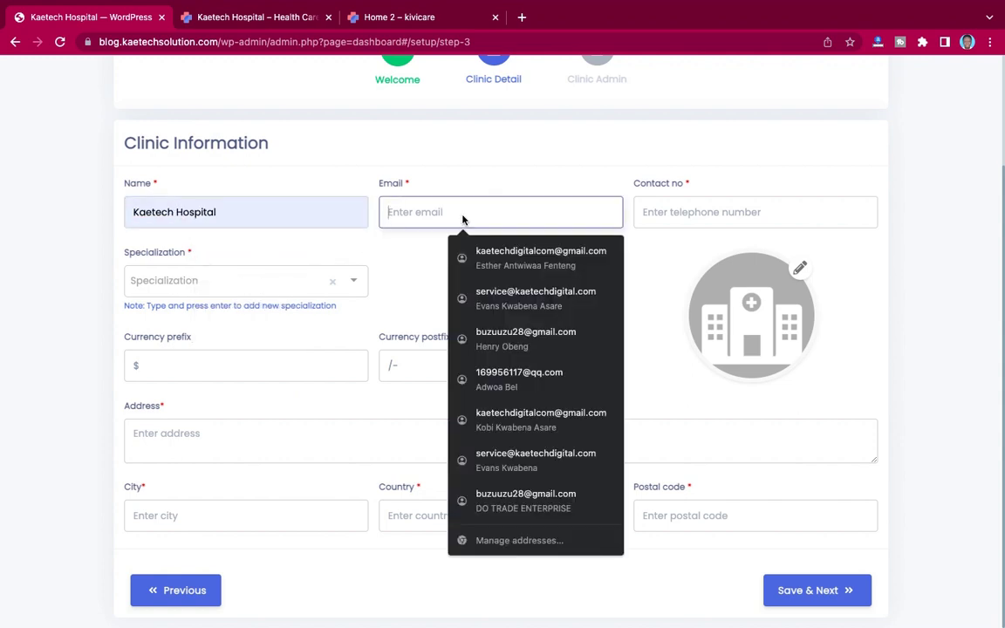
{"action": "left_click", "coordinate": [493, 258]}
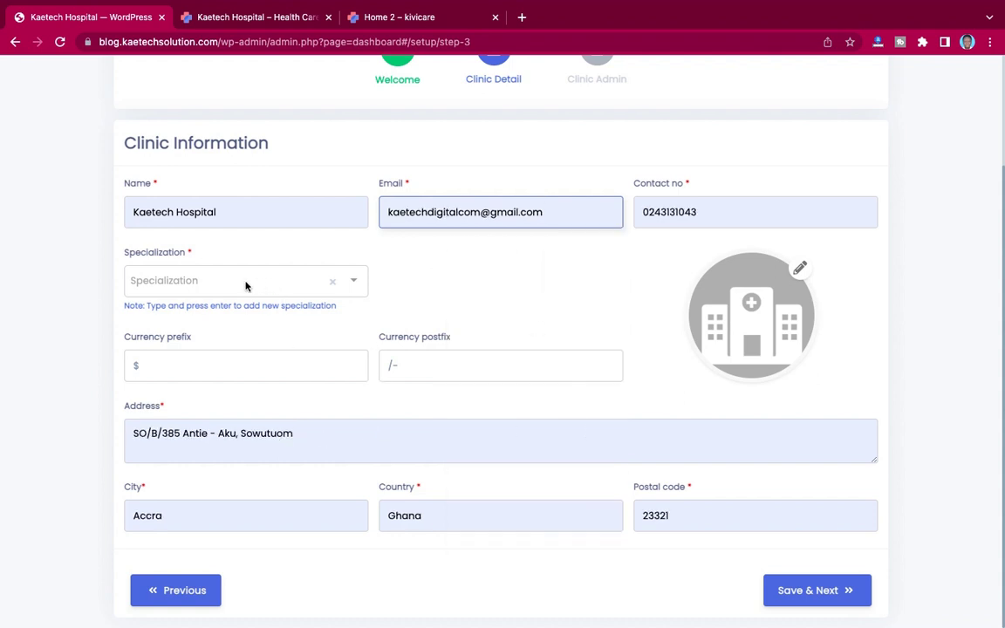
Step: Add Family Medicine and Dermatology as clinic specializations, then open a new browser tab
{"action": "left_click", "coordinate": [212, 282]}
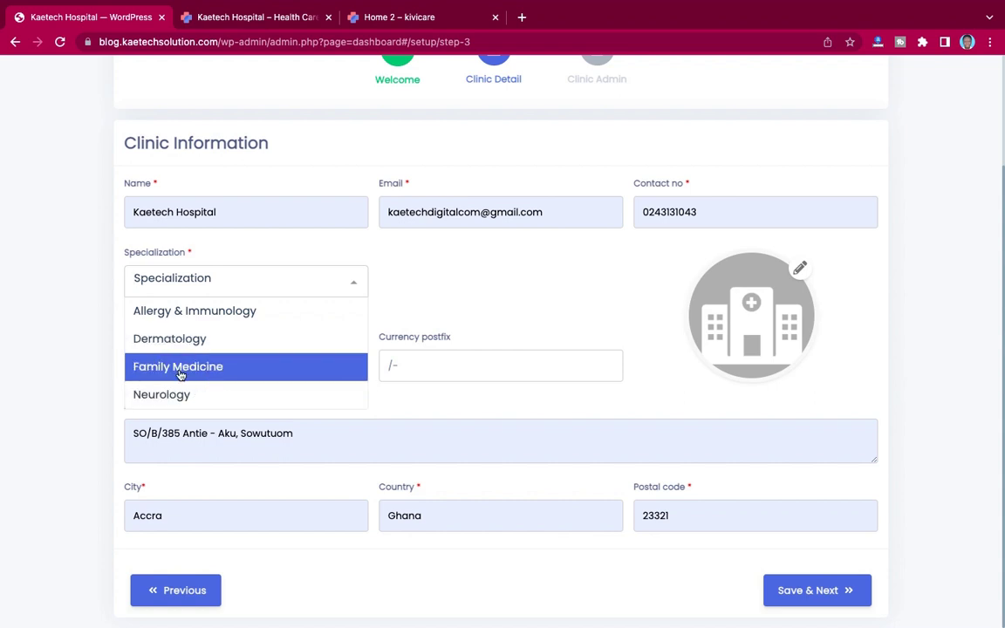
{"action": "left_click", "coordinate": [181, 373]}
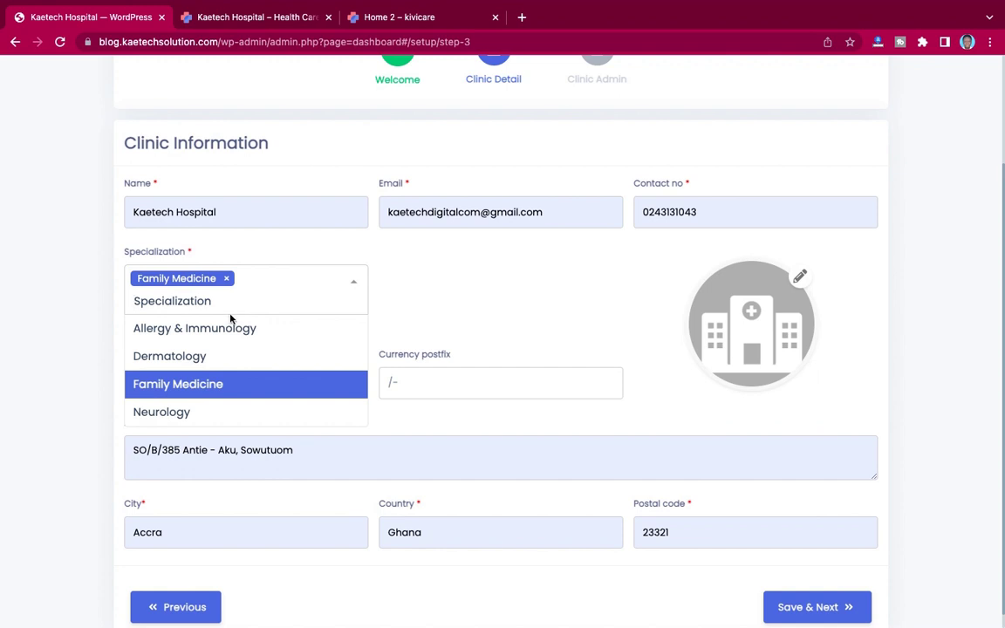
{"action": "left_click", "coordinate": [201, 358]}
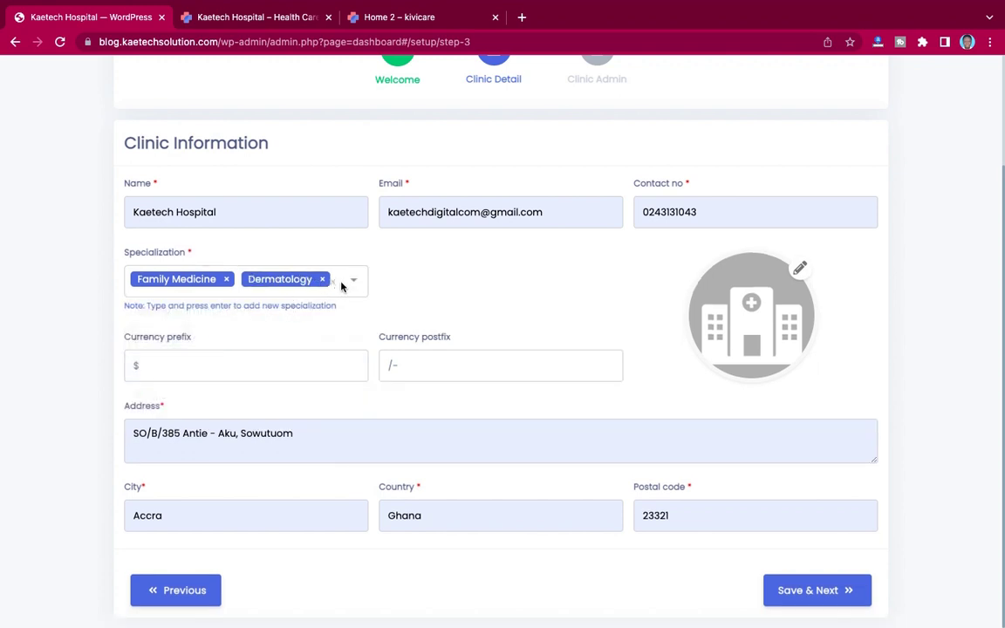
{"action": "left_click", "coordinate": [343, 286]}
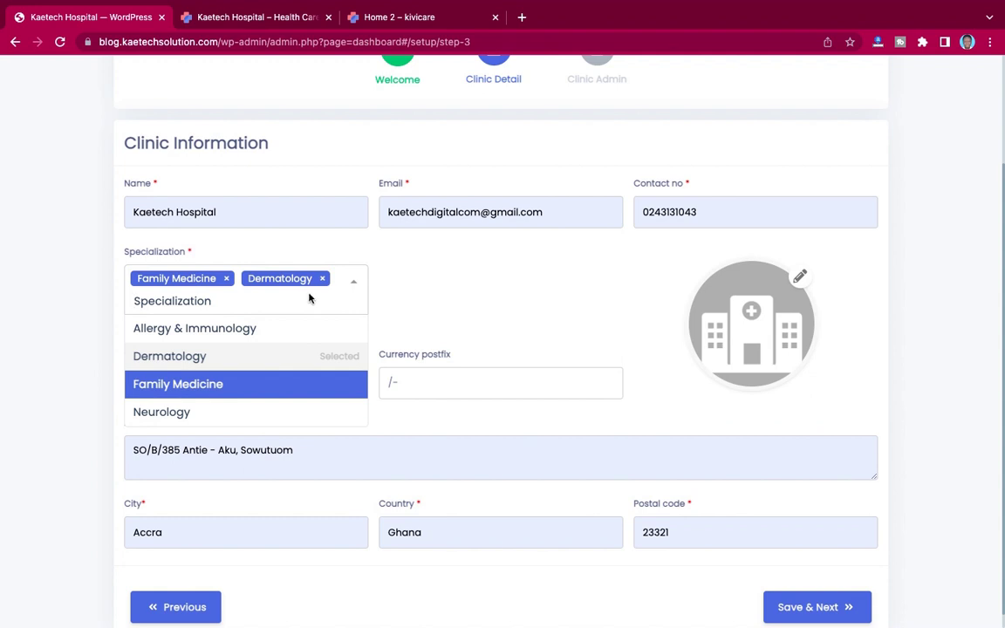
{"action": "left_click", "coordinate": [521, 20]}
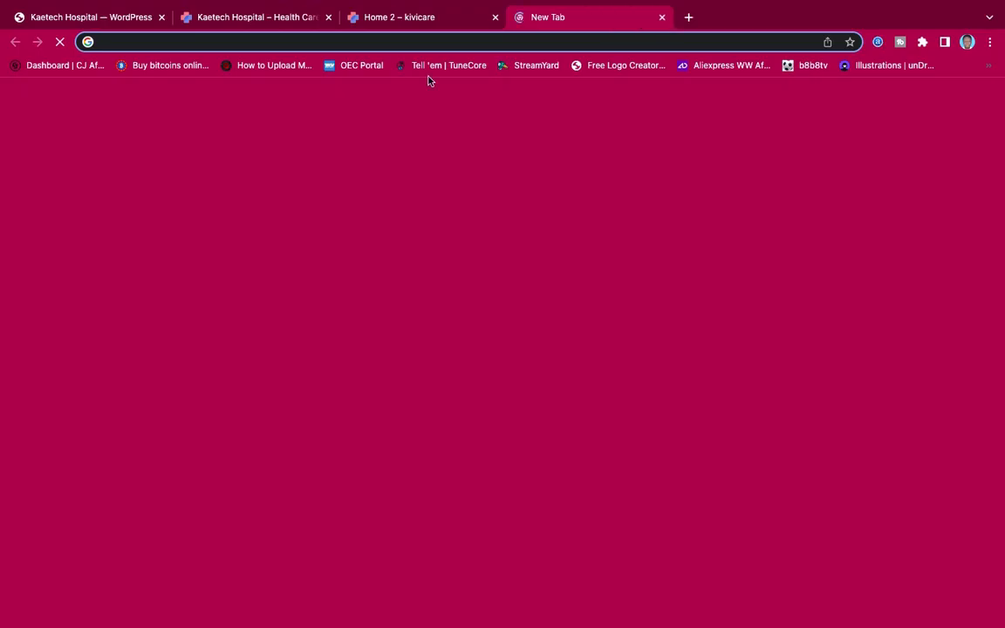
Step: Search Google for 'paediatrician', then close that tab to return to the clinic form
{"action": "type", "text": "pa"}
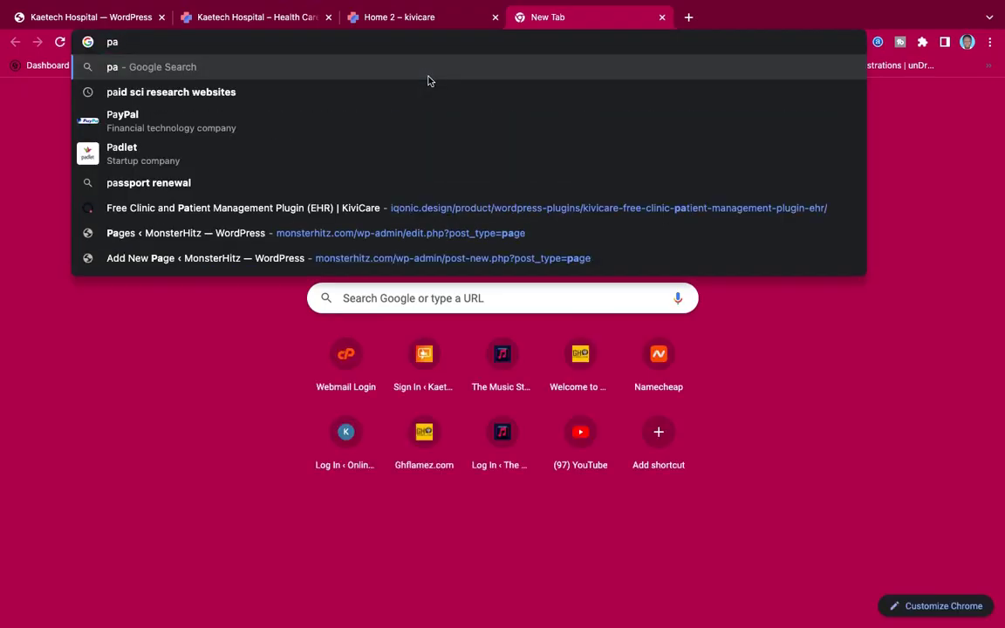
{"action": "type", "text": "edi"}
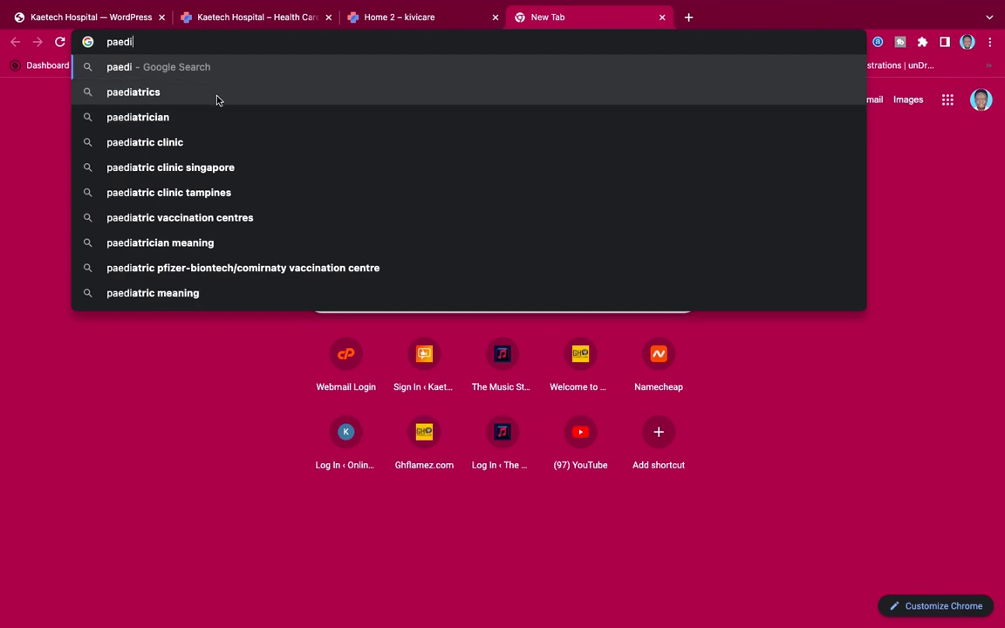
{"action": "left_click", "coordinate": [206, 117]}
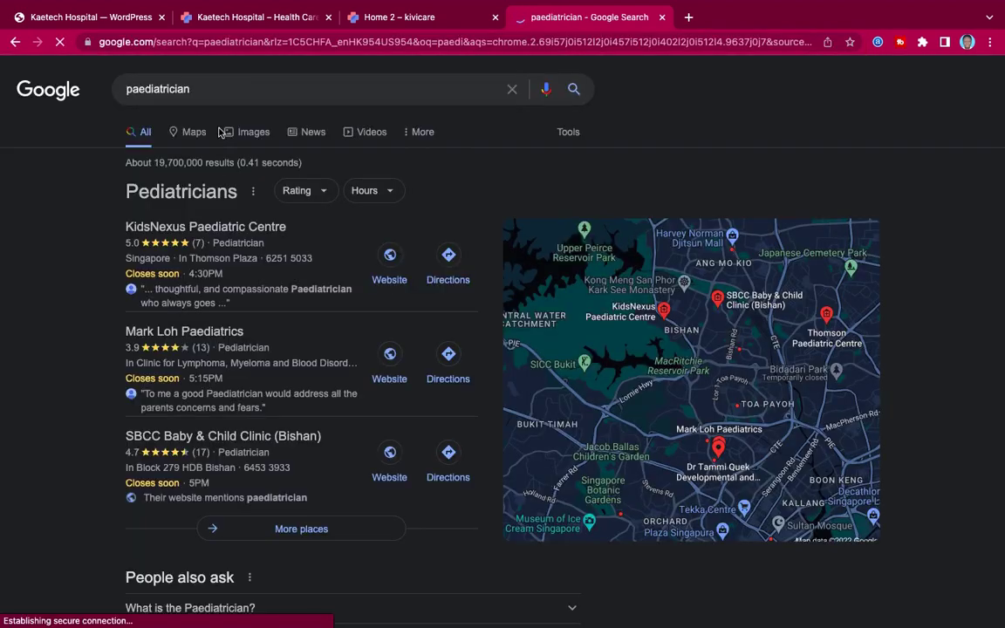
{"action": "left_click_drag", "start_coordinate": [187, 89], "coordinate": [112, 93]}
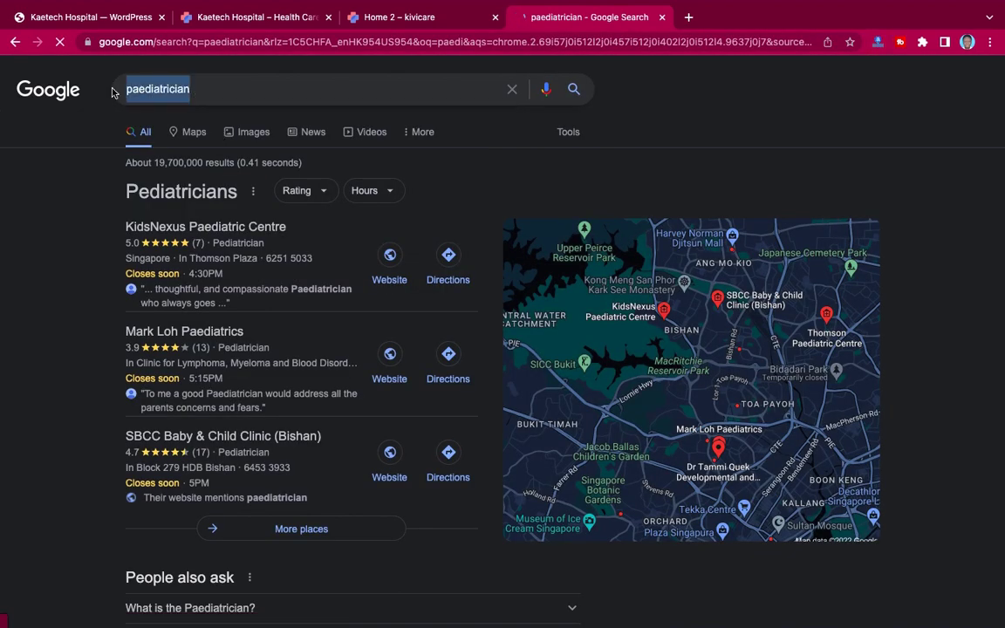
{"action": "left_click", "coordinate": [662, 17]}
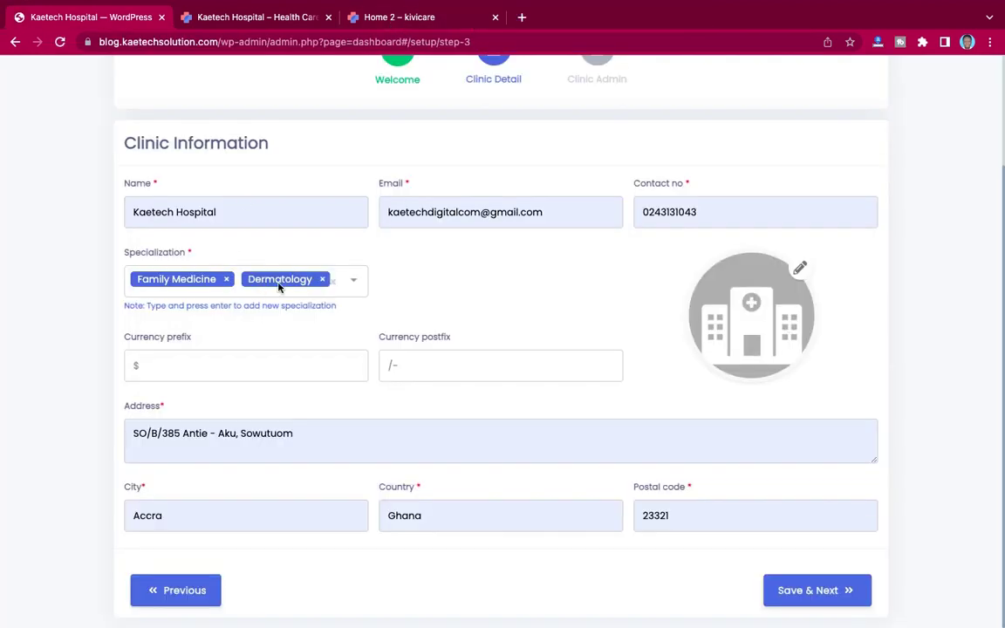
Step: Create a custom 'paediatrics' specialization tag as the third entry after Family Medicine and Dermatology
{"action": "left_click", "coordinate": [340, 286]}
{"action": "type", "text": "paediatrician"}
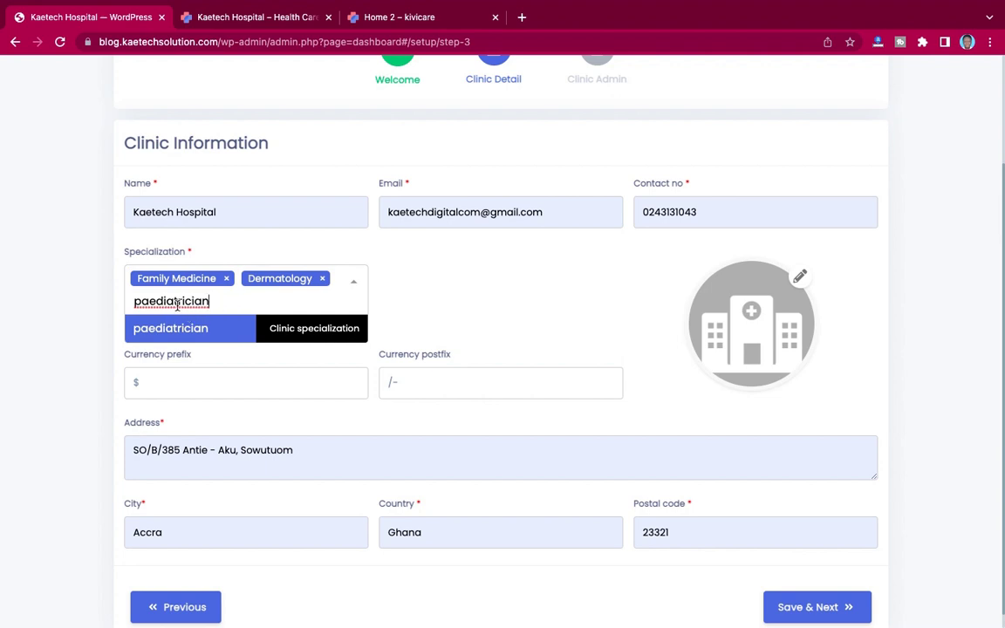
{"action": "key", "text": "BackSpace"}
{"action": "type", "text": "cs"}
{"action": "key", "text": "Return"}
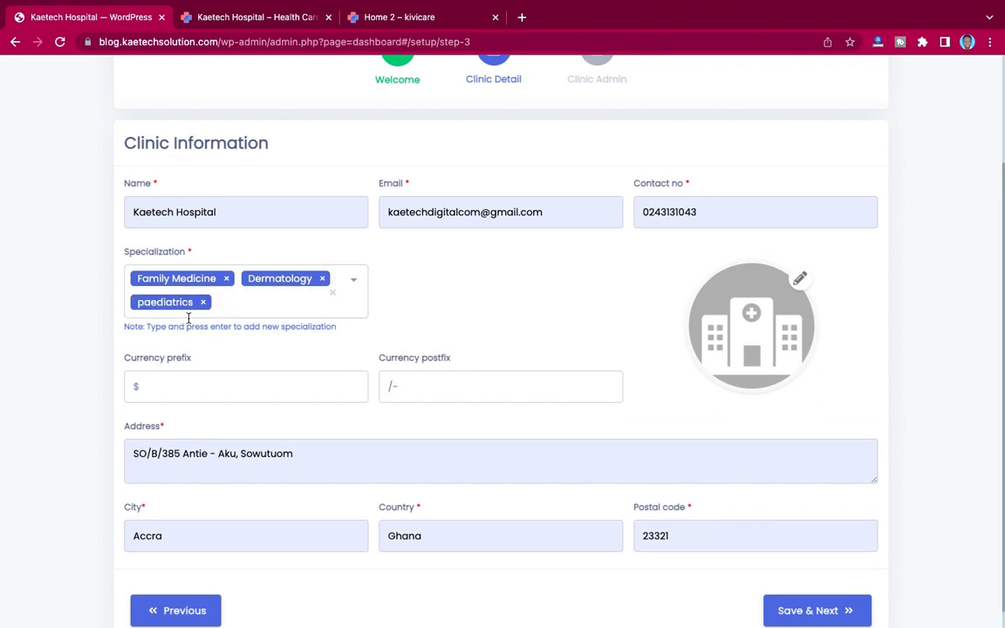
{"action": "left_click", "coordinate": [244, 315]}
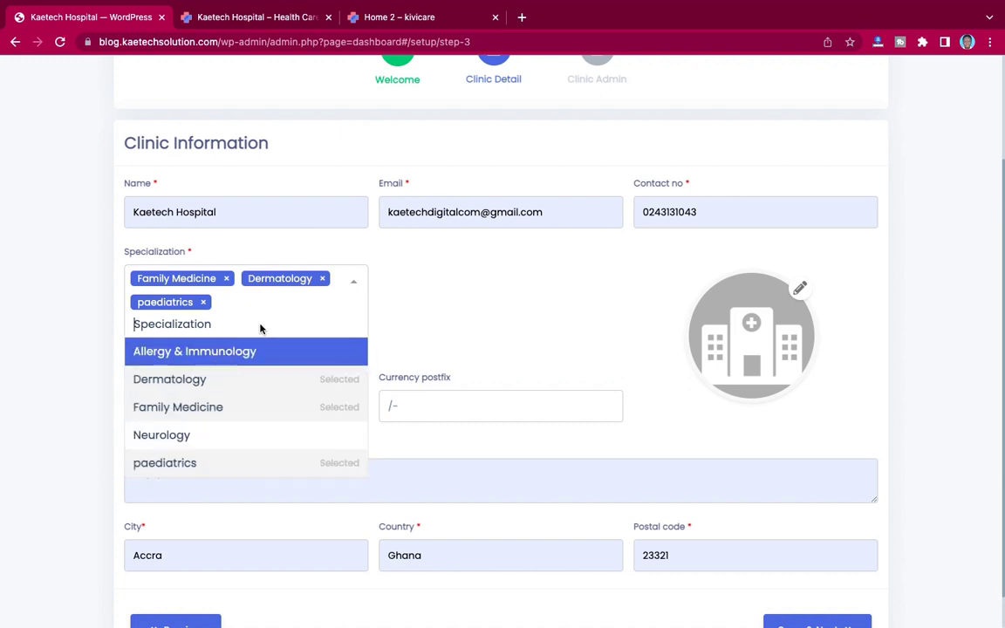
{"action": "left_click", "coordinate": [456, 314]}
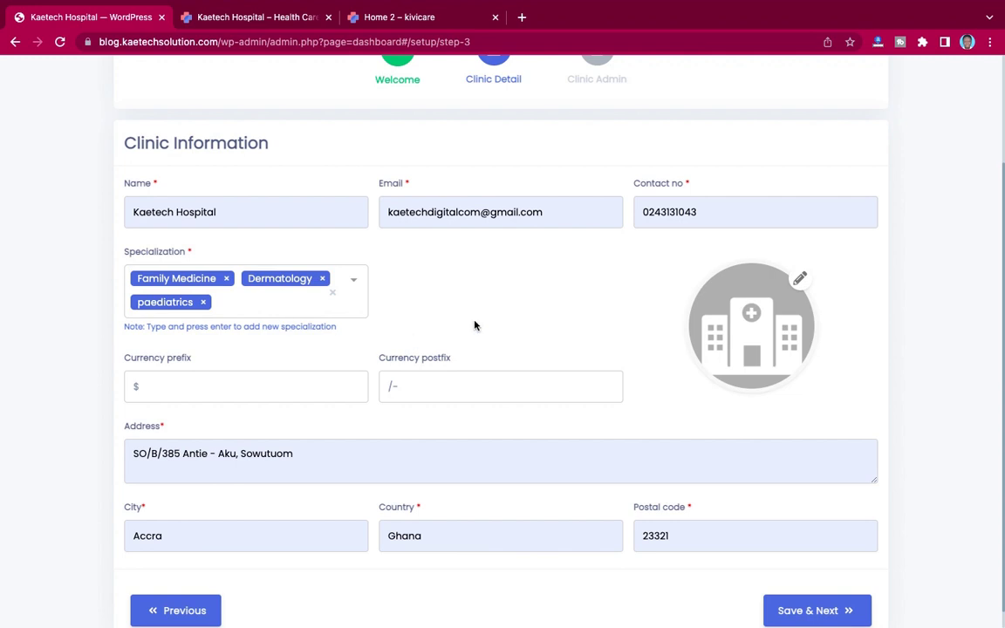
{"action": "scroll", "coordinate": [582, 323], "scroll_direction": "down", "scroll_amount": 1}
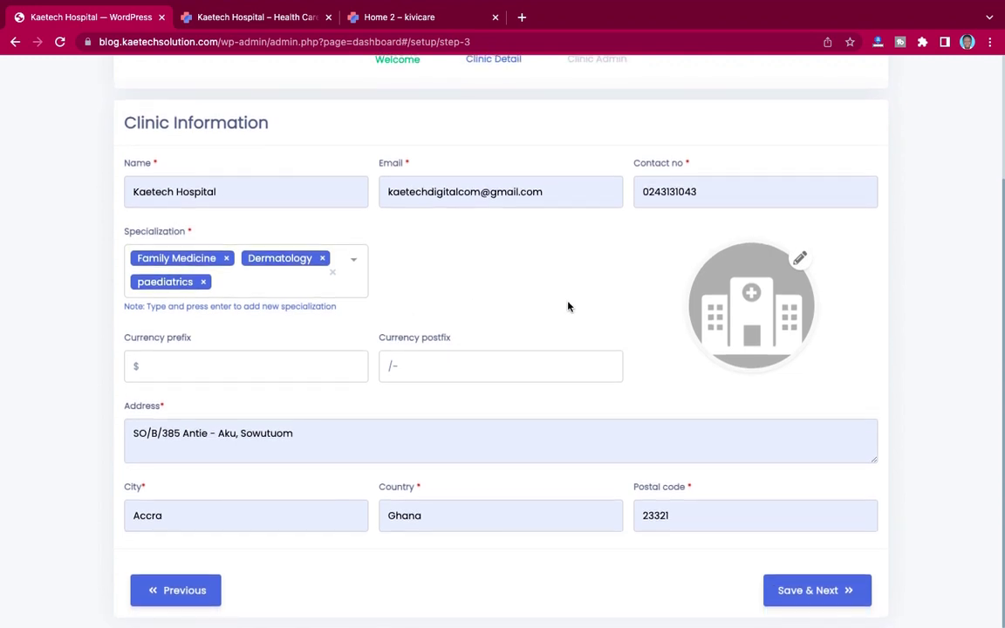
Step: Set Icon.jpg from Desktop/Hospitail Appointment/images as the clinic image and Save & Next
{"action": "left_click", "coordinate": [801, 260]}
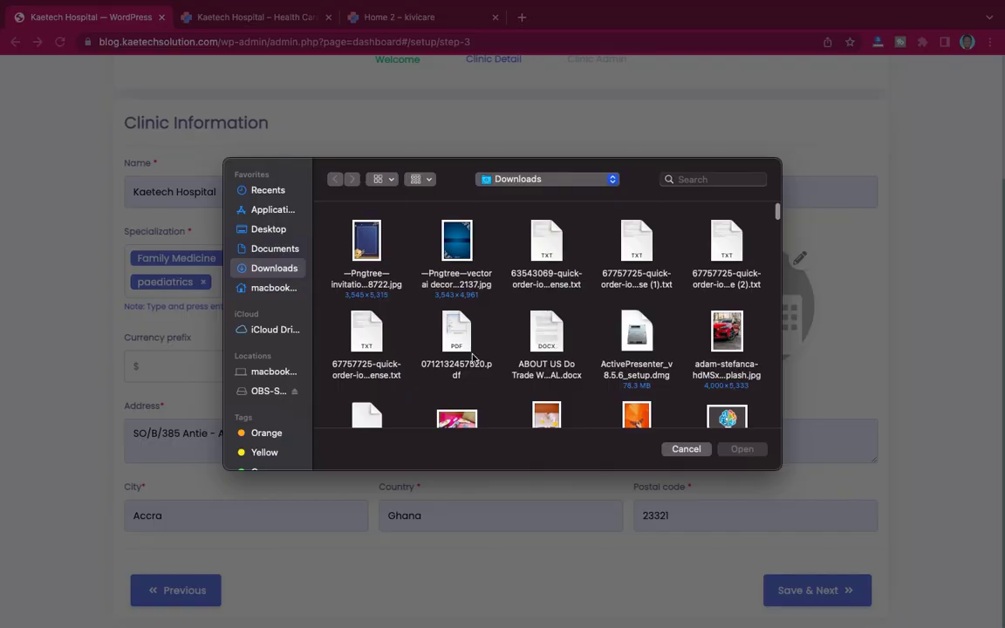
{"action": "left_click", "coordinate": [266, 229]}
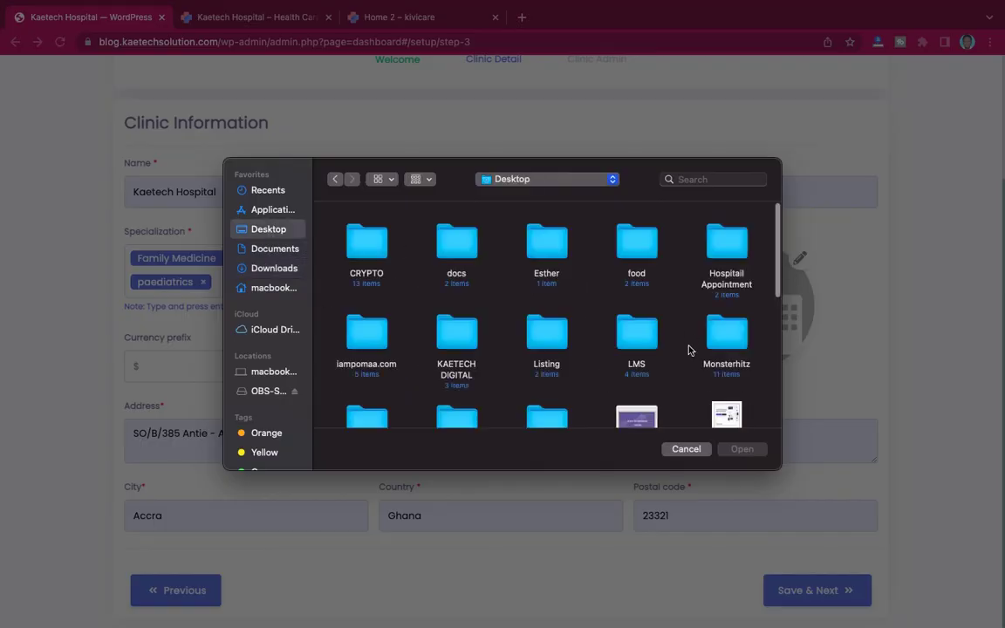
{"action": "left_click", "coordinate": [457, 334]}
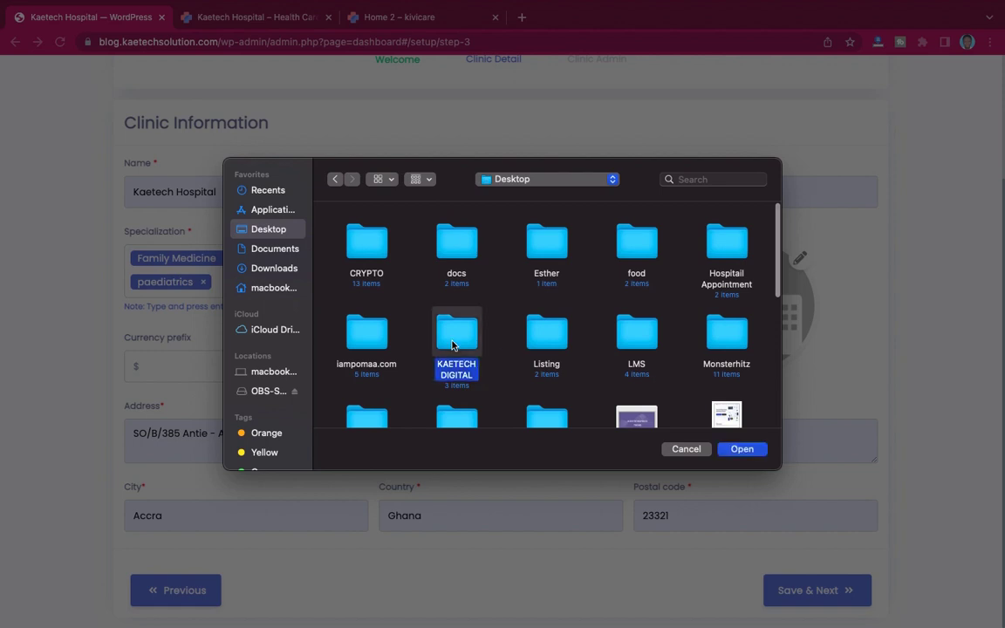
{"action": "double_click", "coordinate": [727, 262]}
{"action": "double_click", "coordinate": [427, 258]}
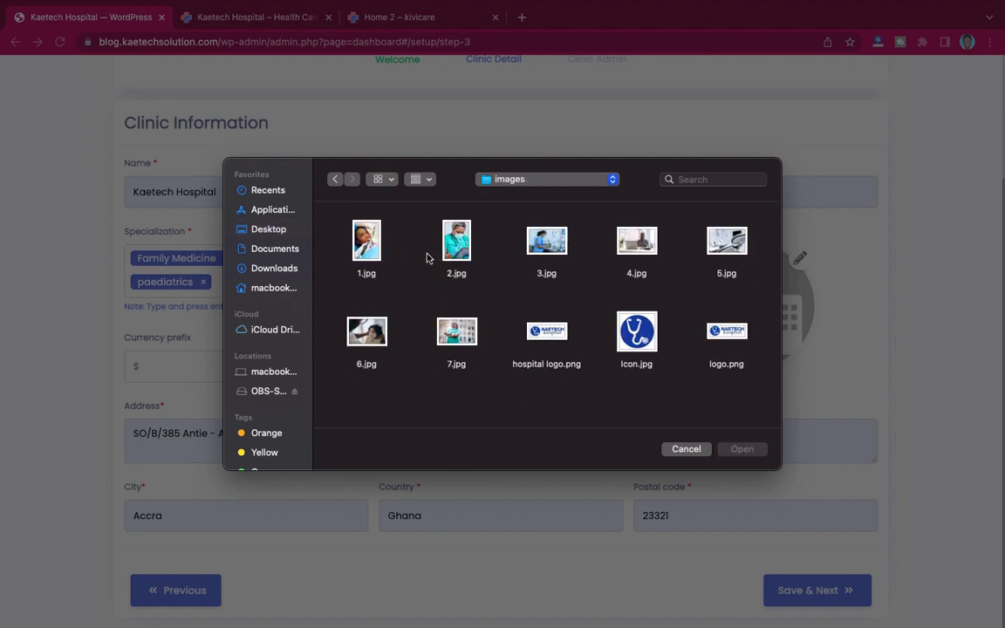
{"action": "left_click", "coordinate": [646, 335]}
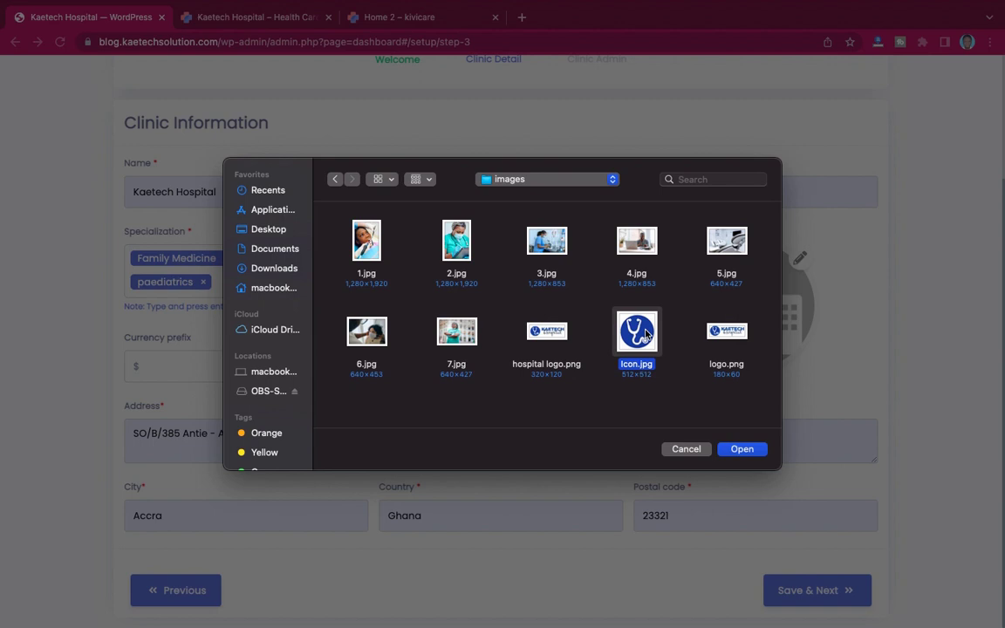
{"action": "left_click", "coordinate": [743, 447]}
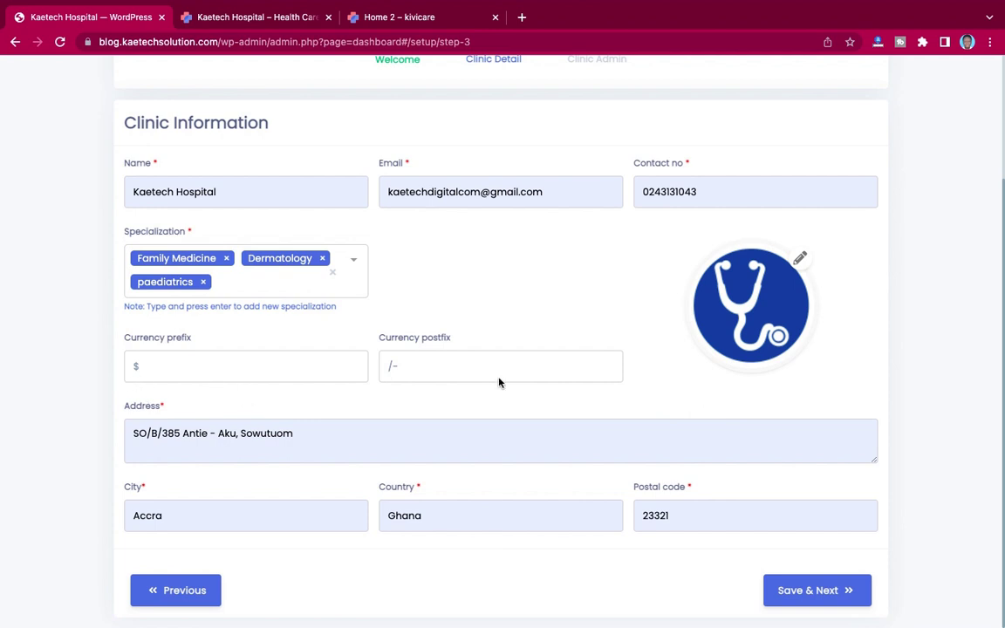
{"action": "left_click", "coordinate": [842, 591]}
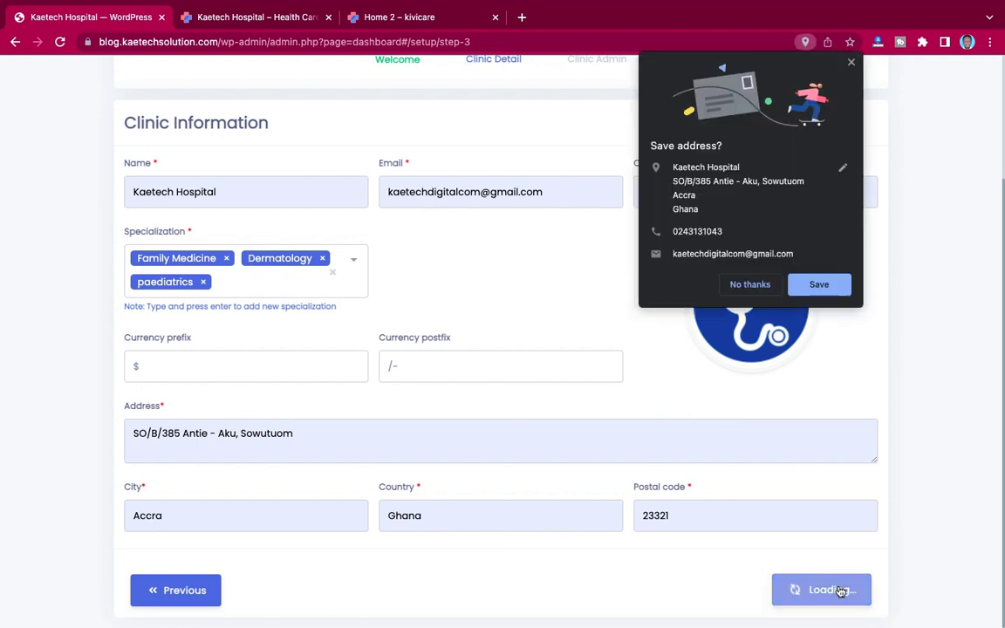
{"action": "left_click", "coordinate": [852, 63]}
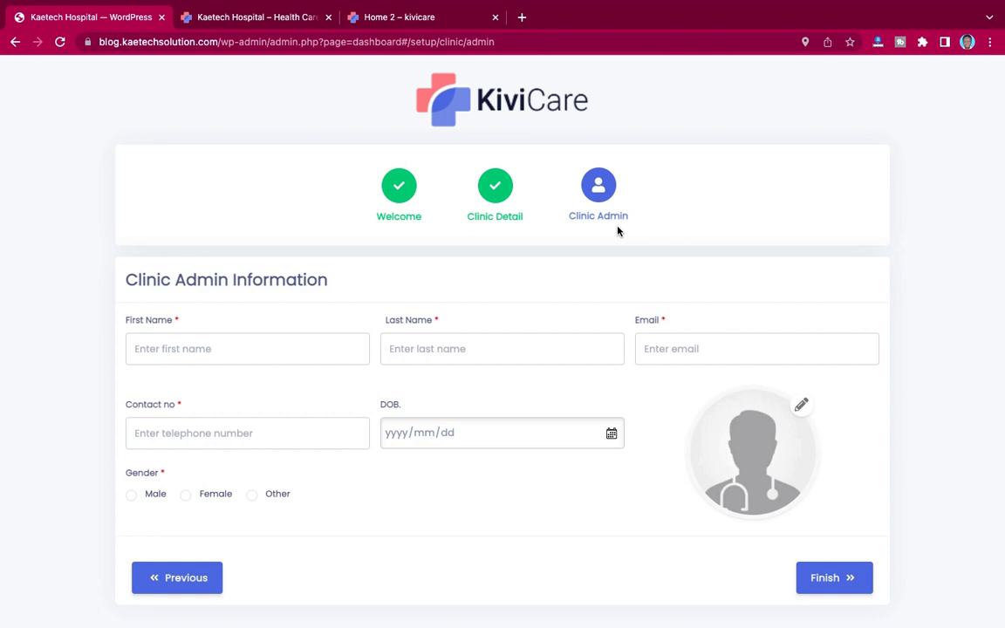
Step: Autofill the admin's name, email and contact number, and set birth date 1970/04/01
{"action": "left_click", "coordinate": [238, 349]}
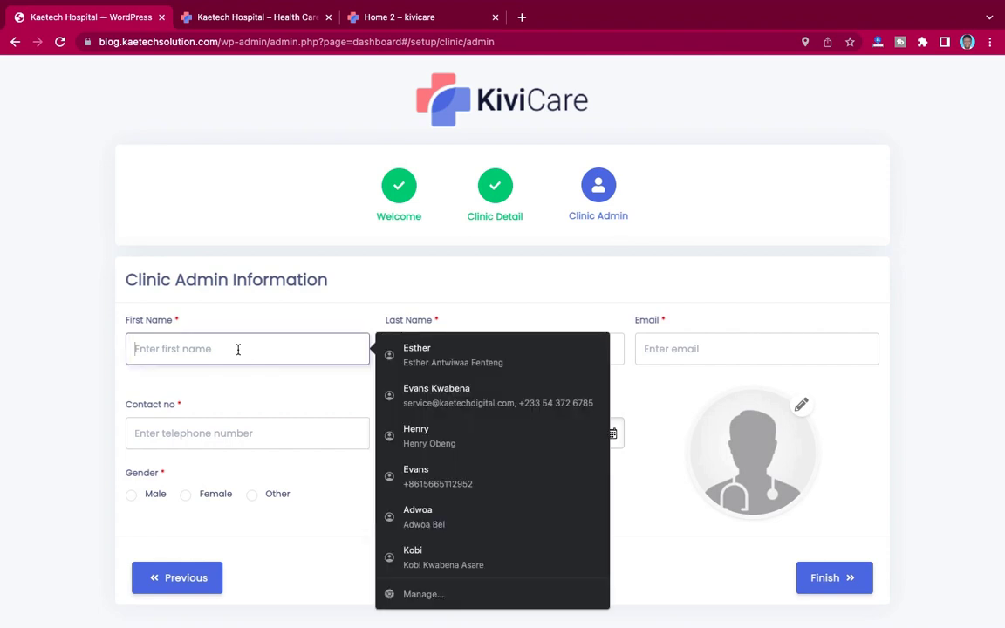
{"action": "left_click", "coordinate": [434, 395]}
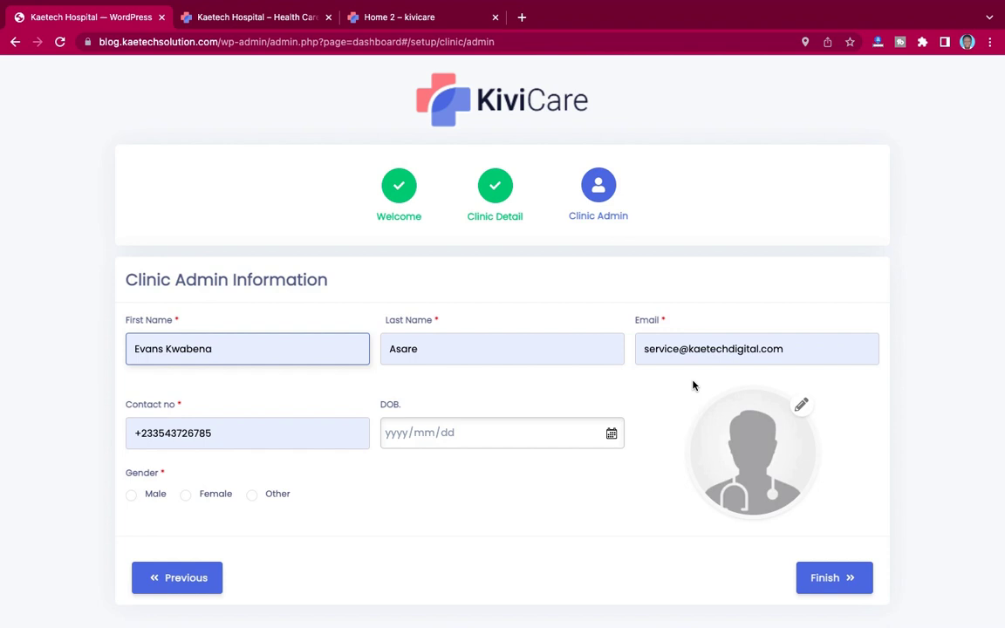
{"action": "left_click", "coordinate": [612, 433]}
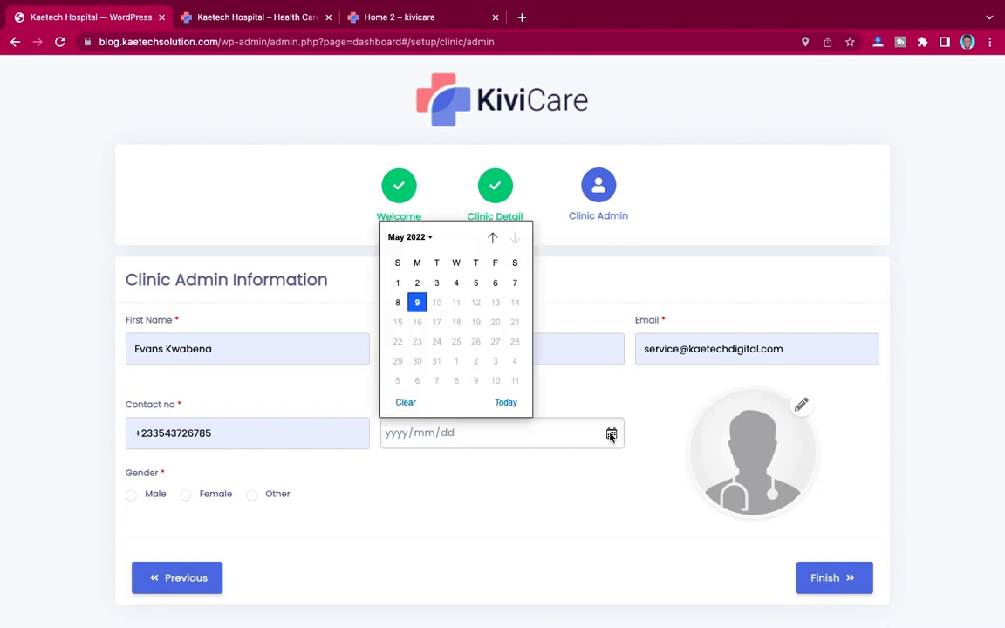
{"action": "left_click", "coordinate": [415, 237]}
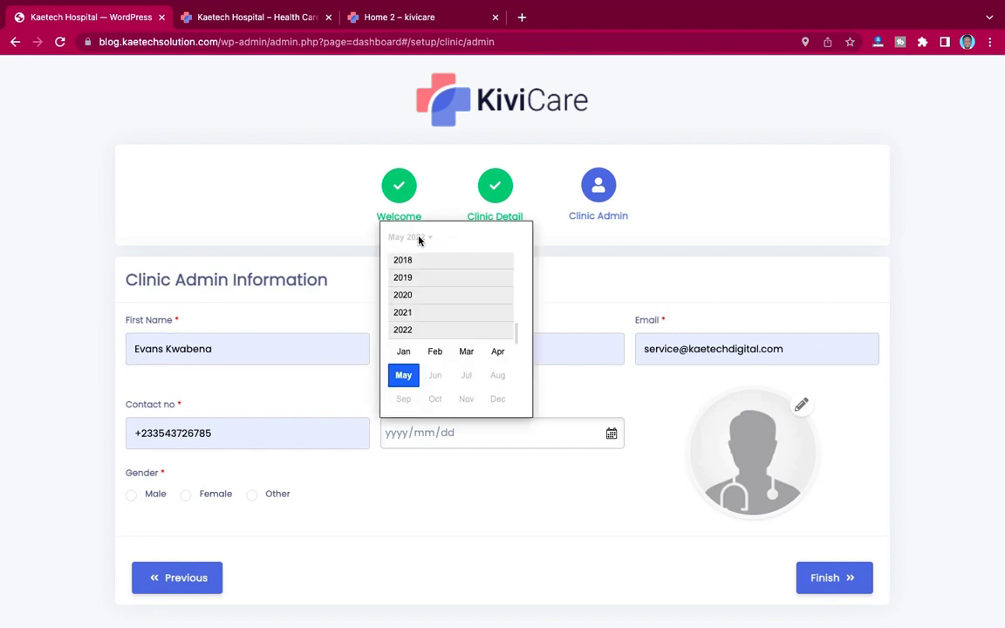
{"action": "scroll", "coordinate": [418, 279], "scroll_direction": "up", "scroll_amount": 10}
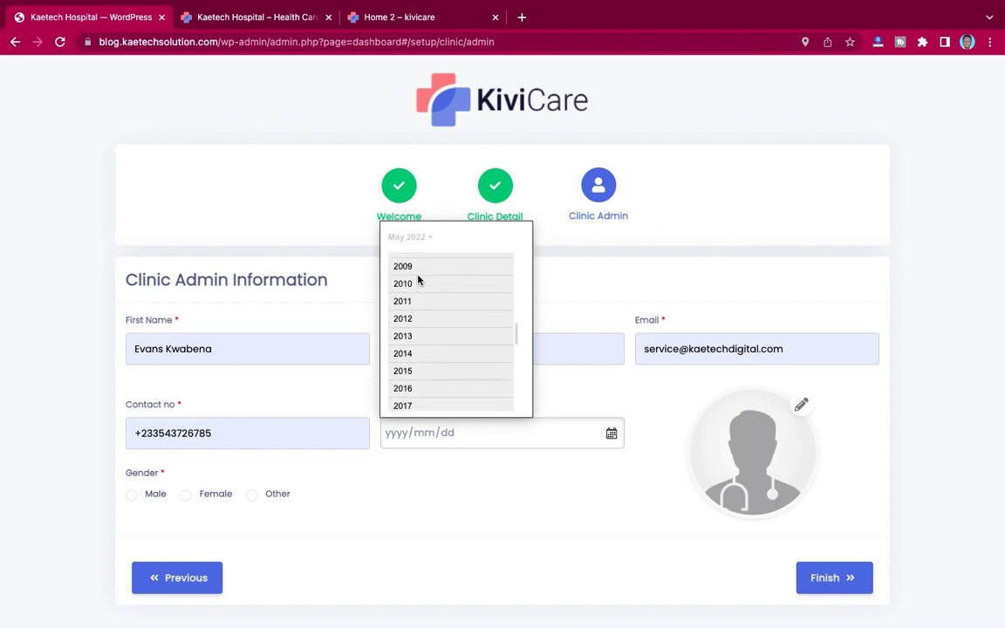
{"action": "scroll", "coordinate": [418, 279], "scroll_direction": "up", "scroll_amount": 4}
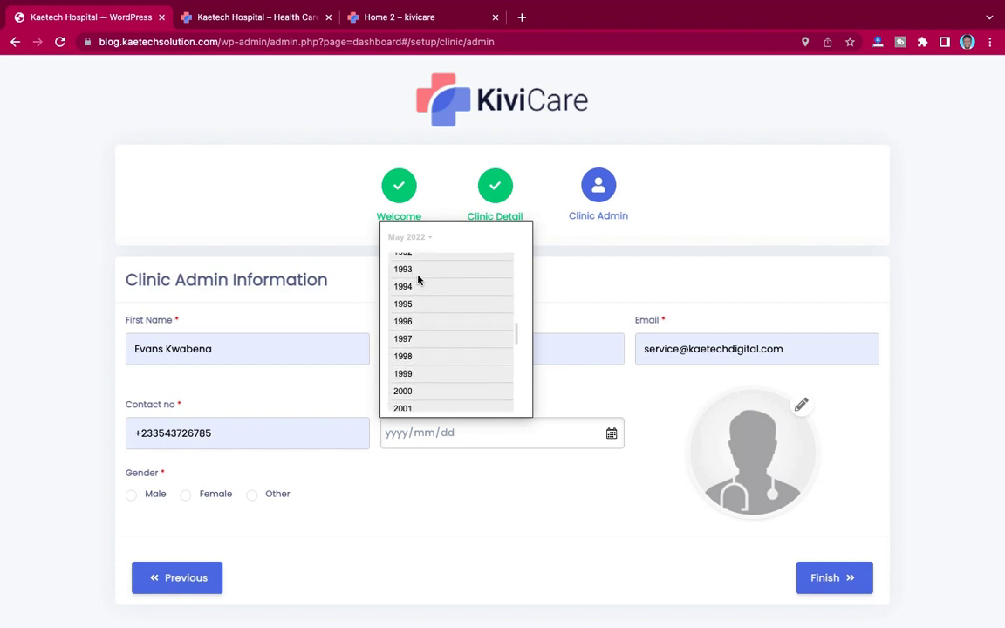
{"action": "scroll", "coordinate": [417, 284], "scroll_direction": "up", "scroll_amount": 12}
{"action": "left_click", "coordinate": [416, 281]}
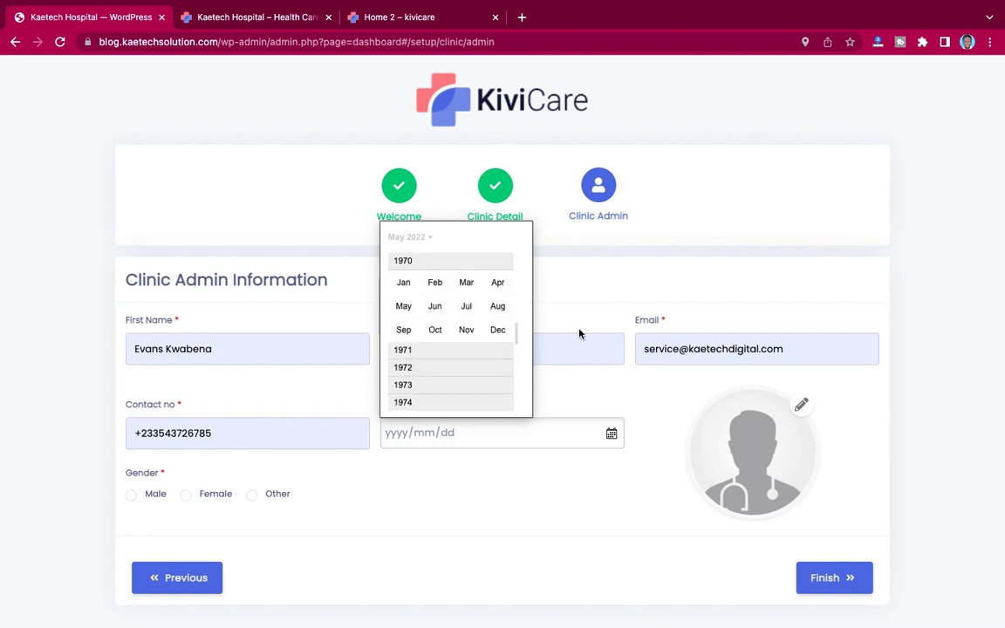
{"action": "left_click", "coordinate": [497, 283]}
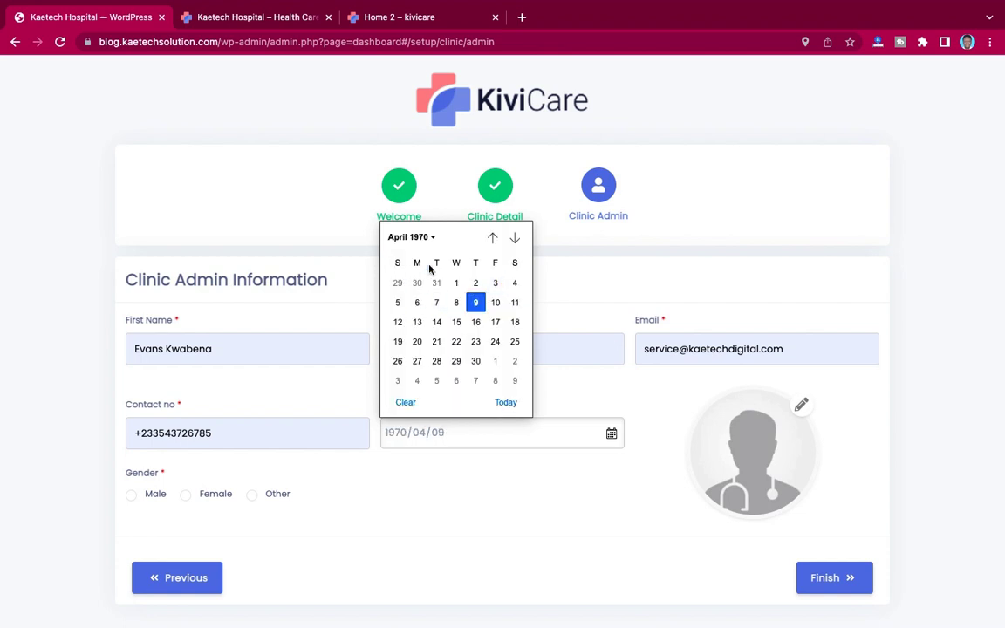
{"action": "left_click", "coordinate": [457, 283]}
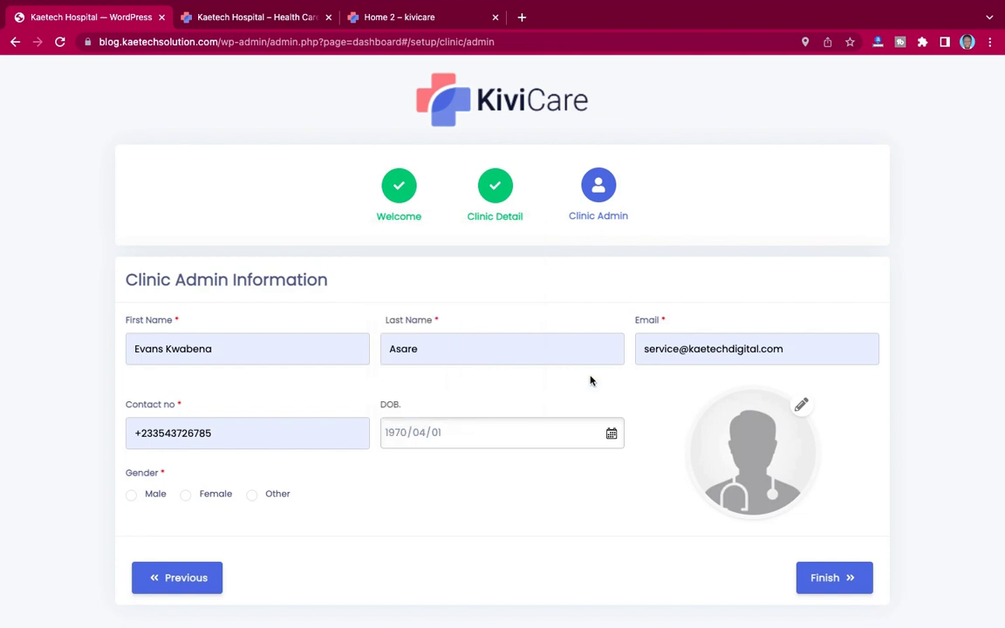
Step: Upload 4.jpg as the admin's profile photo, choose Male gender and finish the wizard
{"action": "left_click", "coordinate": [732, 385]}
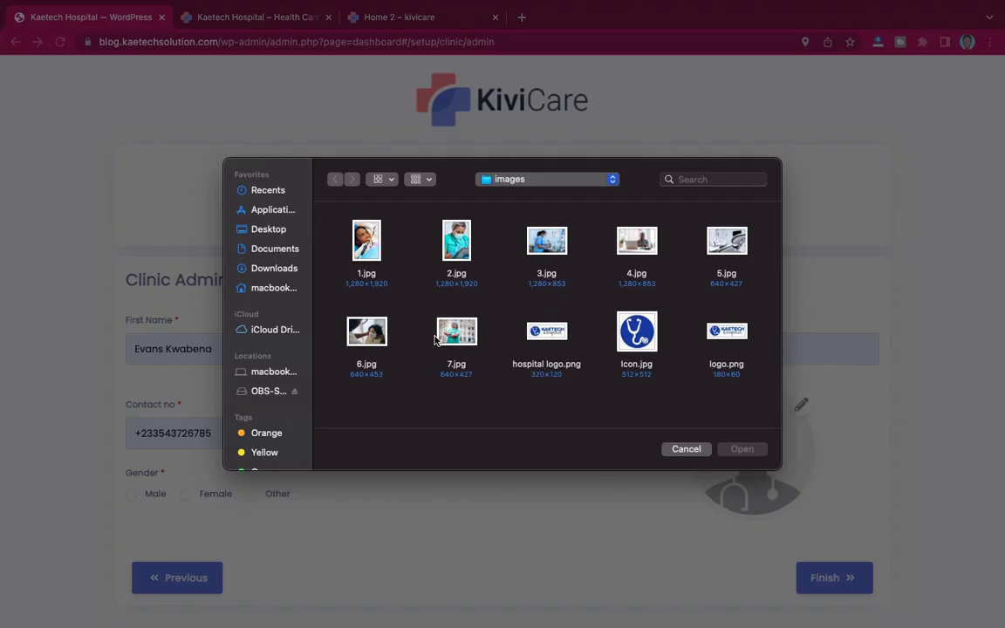
{"action": "left_click", "coordinate": [636, 248]}
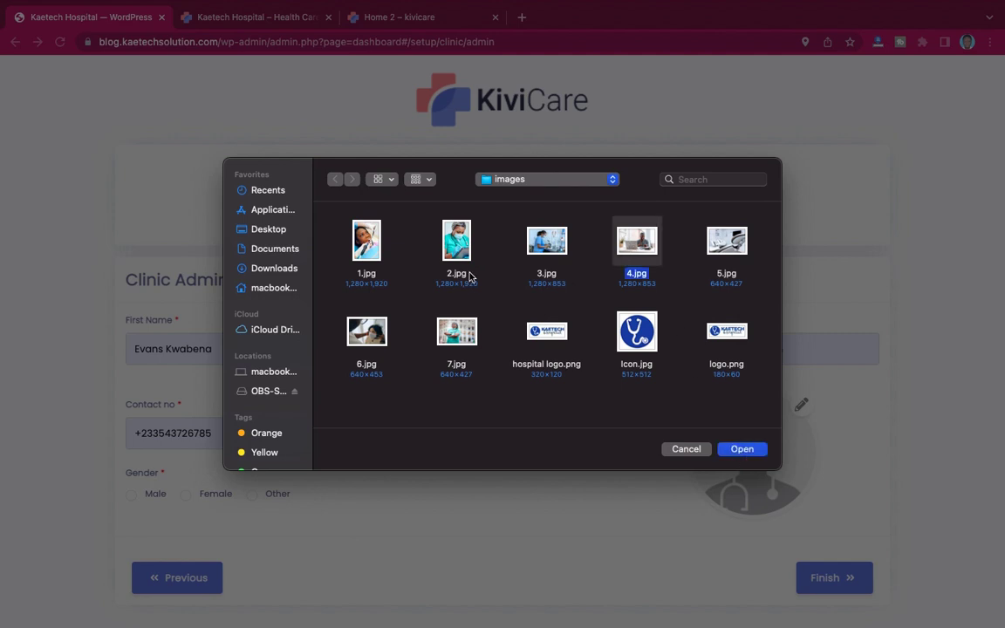
{"action": "left_click", "coordinate": [742, 449]}
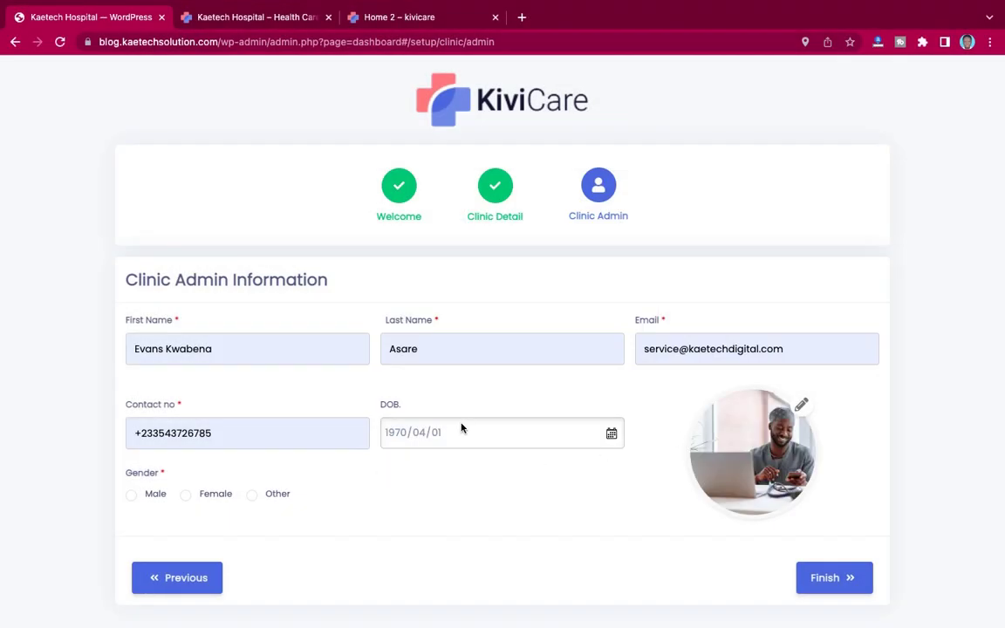
{"action": "left_click", "coordinate": [130, 496]}
{"action": "left_click", "coordinate": [834, 586]}
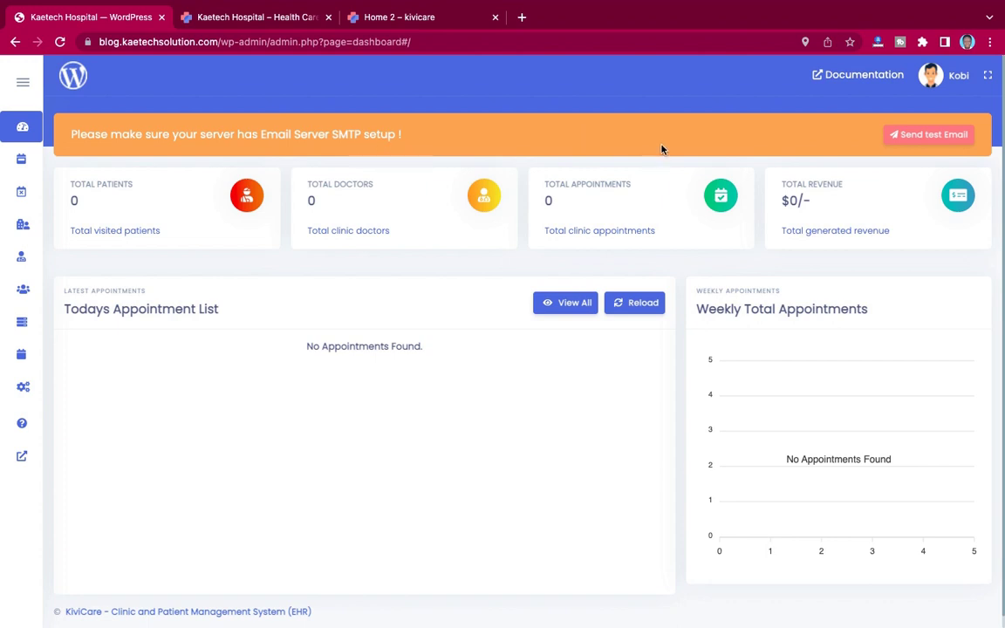
Step: Send a test email to the site's autofilled address and dismiss the success notice
{"action": "left_click", "coordinate": [931, 136]}
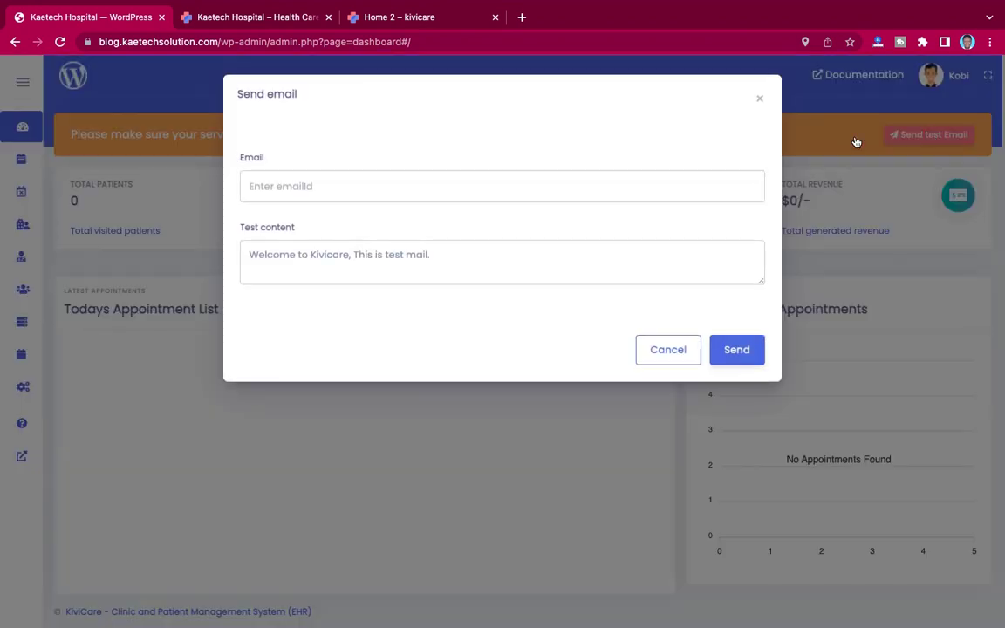
{"action": "left_click", "coordinate": [364, 188]}
{"action": "left_click", "coordinate": [354, 228]}
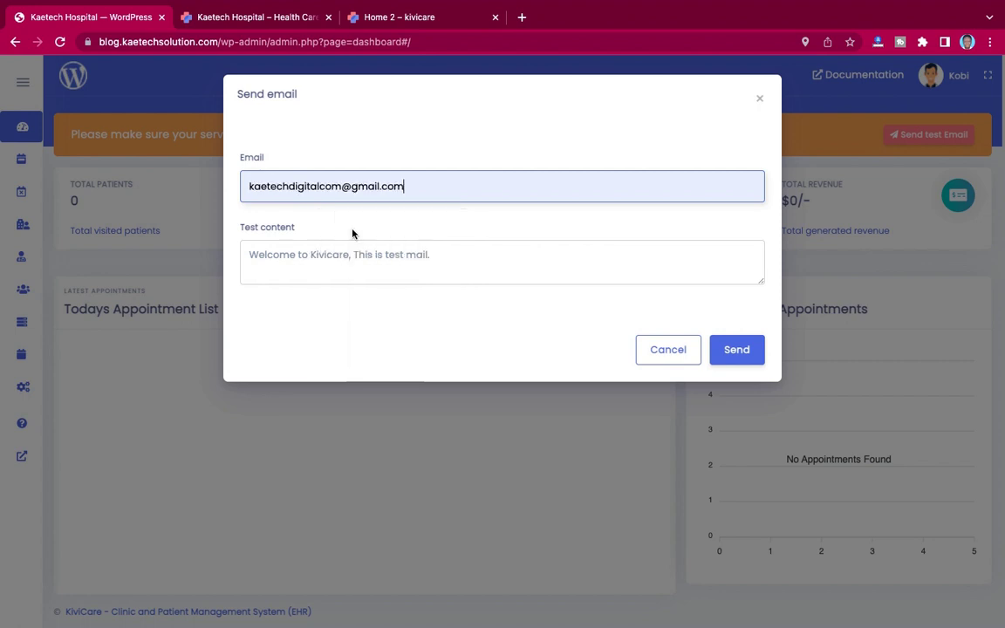
{"action": "left_click", "coordinate": [737, 350]}
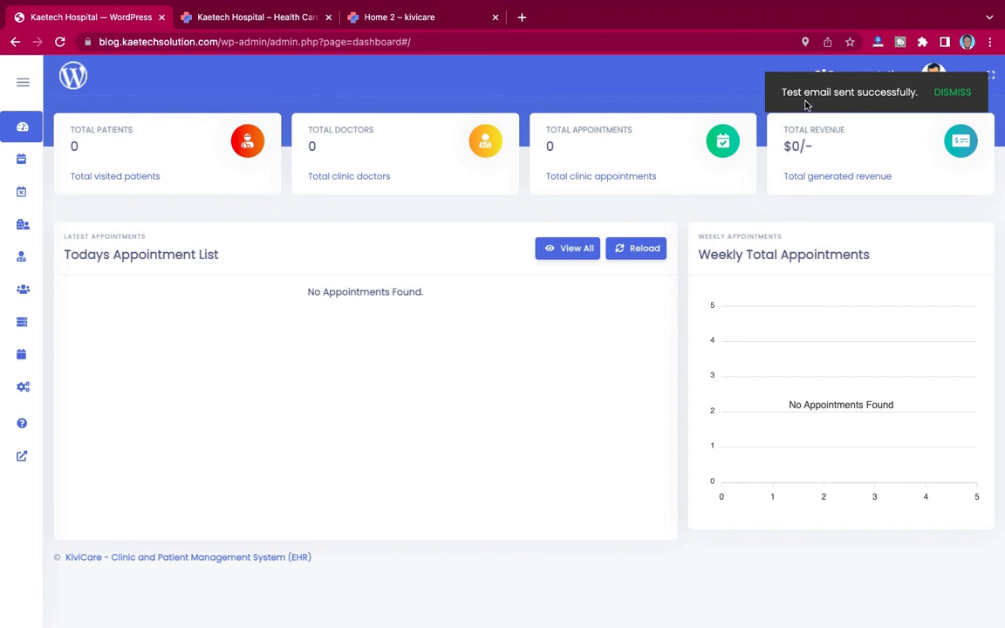
{"action": "left_click", "coordinate": [952, 92]}
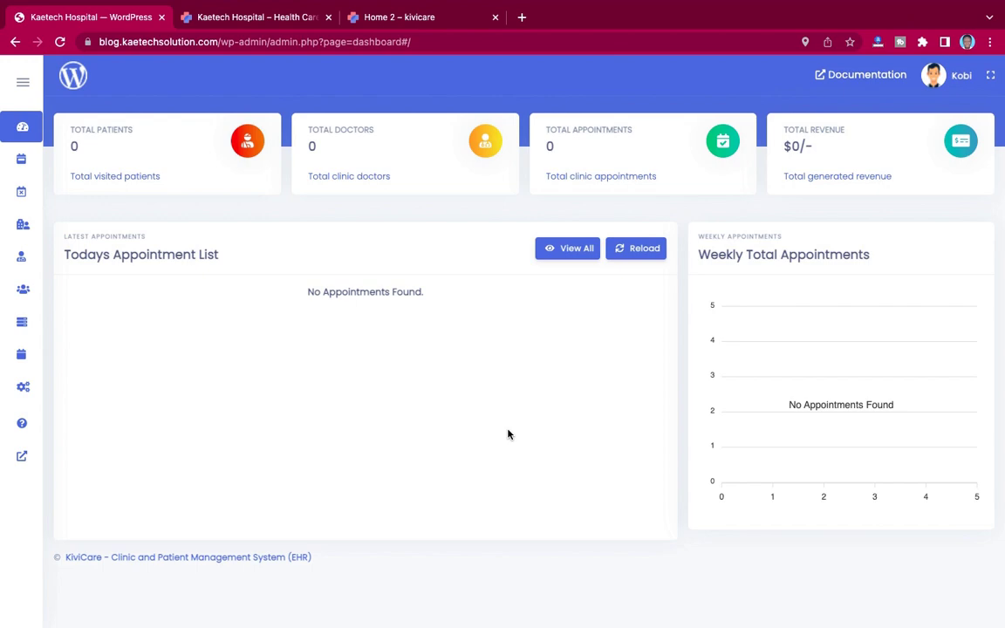
Step: Read the New WordPress Site email in Apple Mail, retrying the SSL connection, then return to Chrome
{"action": "key", "text": "ctrl+Left"}
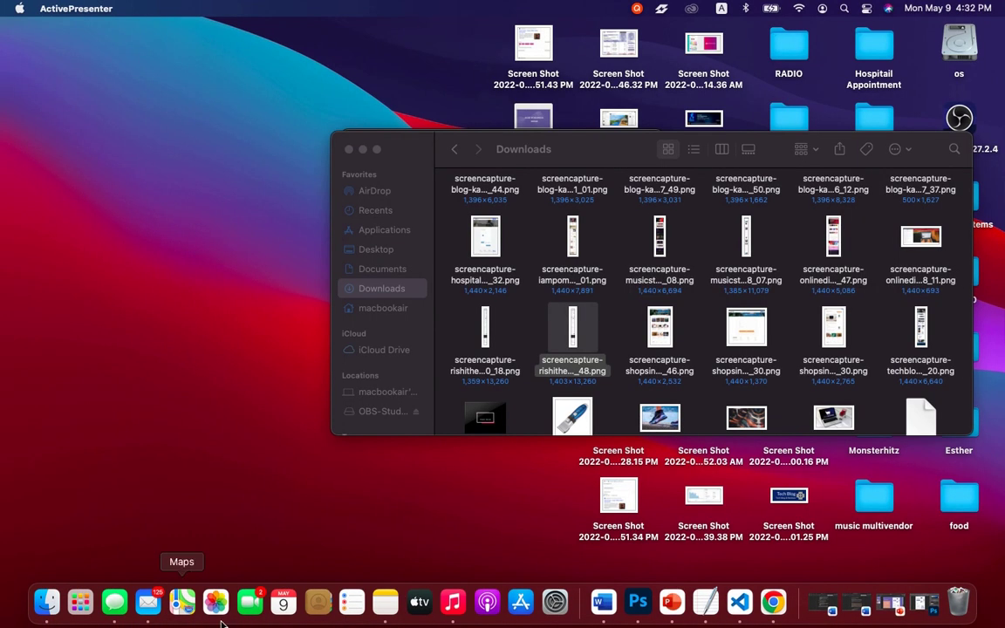
{"action": "left_click", "coordinate": [148, 602]}
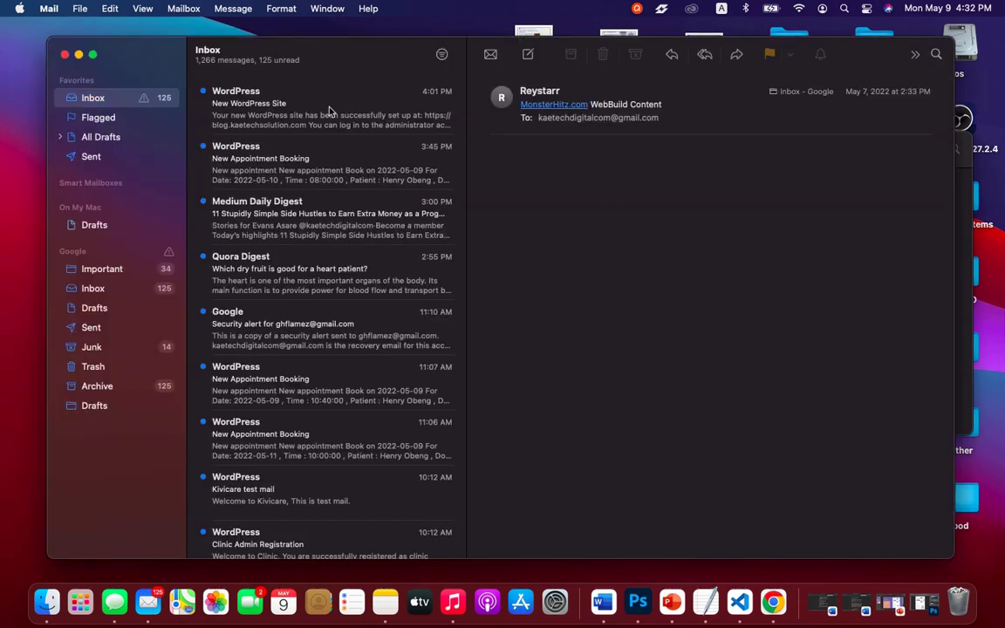
{"action": "left_click", "coordinate": [331, 111]}
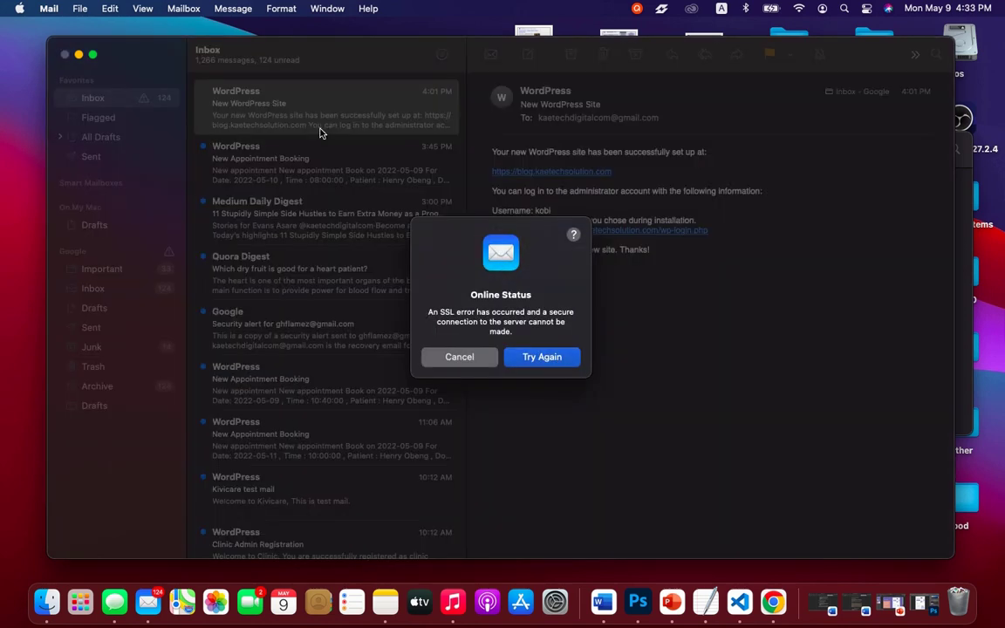
{"action": "left_click", "coordinate": [539, 357]}
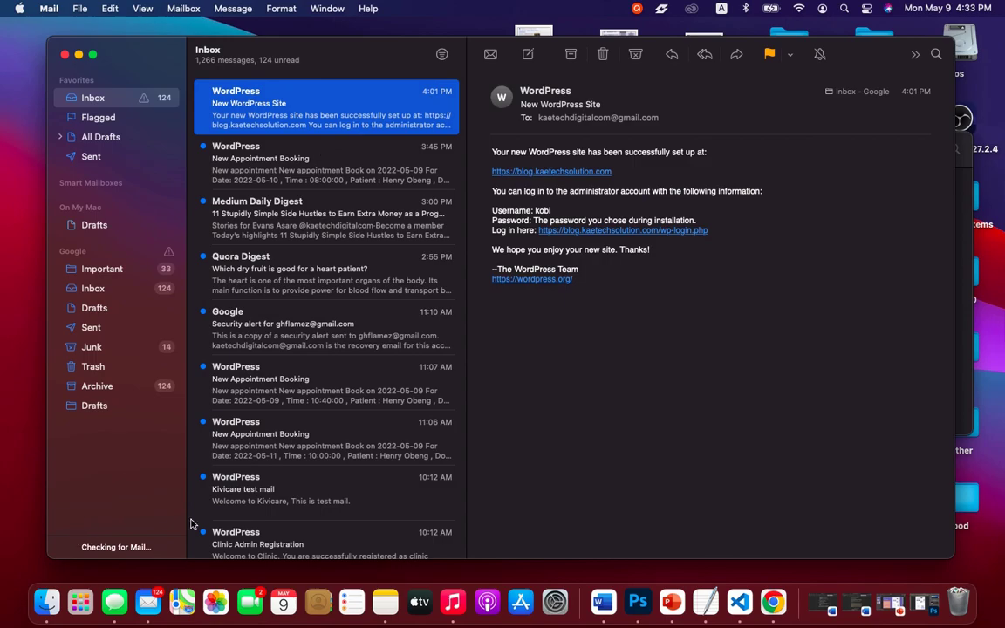
{"action": "key", "text": "ctrl+Right"}
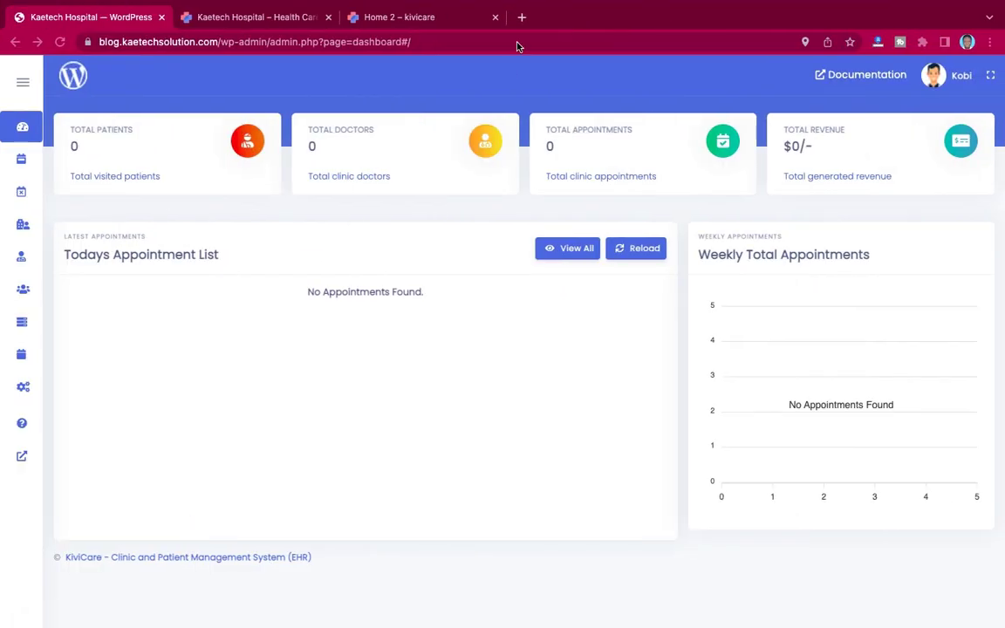
Step: Load Gmail in a new tab, then switch back to the Kaetech Hospital WordPress tab
{"action": "left_click", "coordinate": [521, 16]}
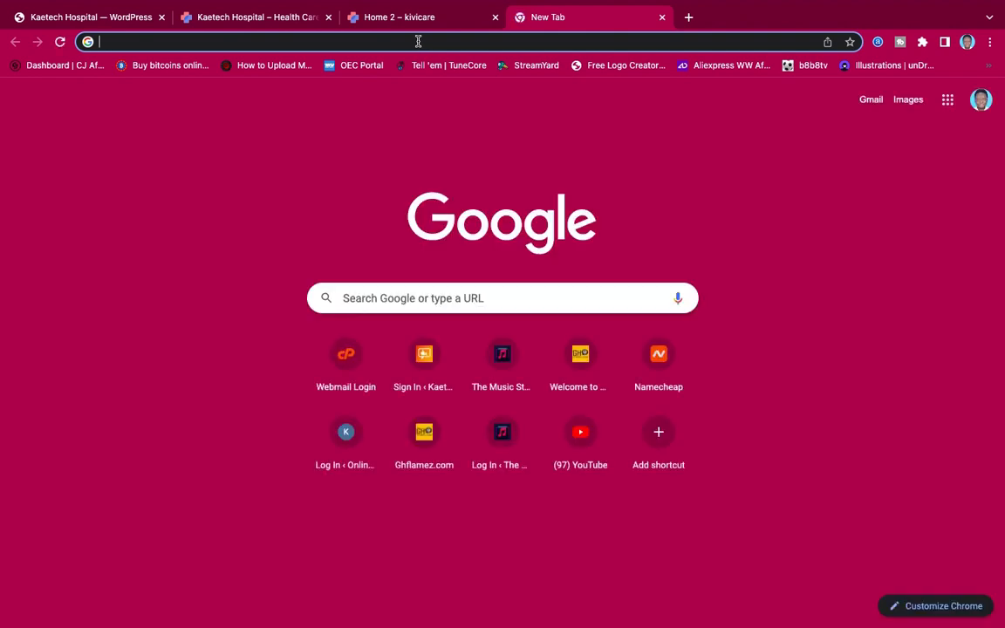
{"action": "type", "text": "k"}
{"action": "key", "text": "BackSpace"}
{"action": "key", "text": "BackSpace"}
{"action": "type", "text": "gmai"}
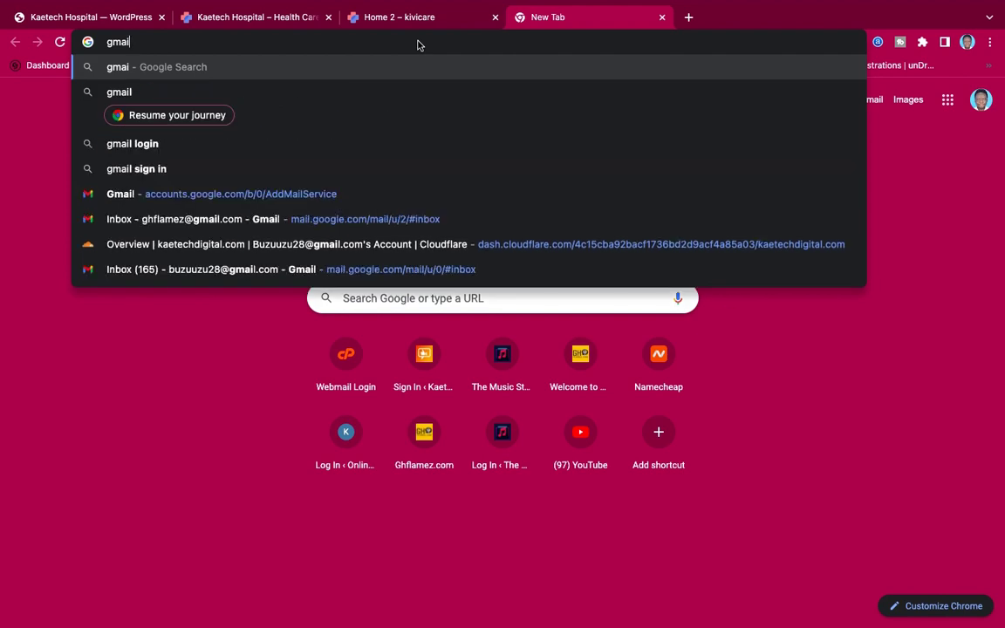
{"action": "type", "text": "l"}
{"action": "key", "text": "Return"}
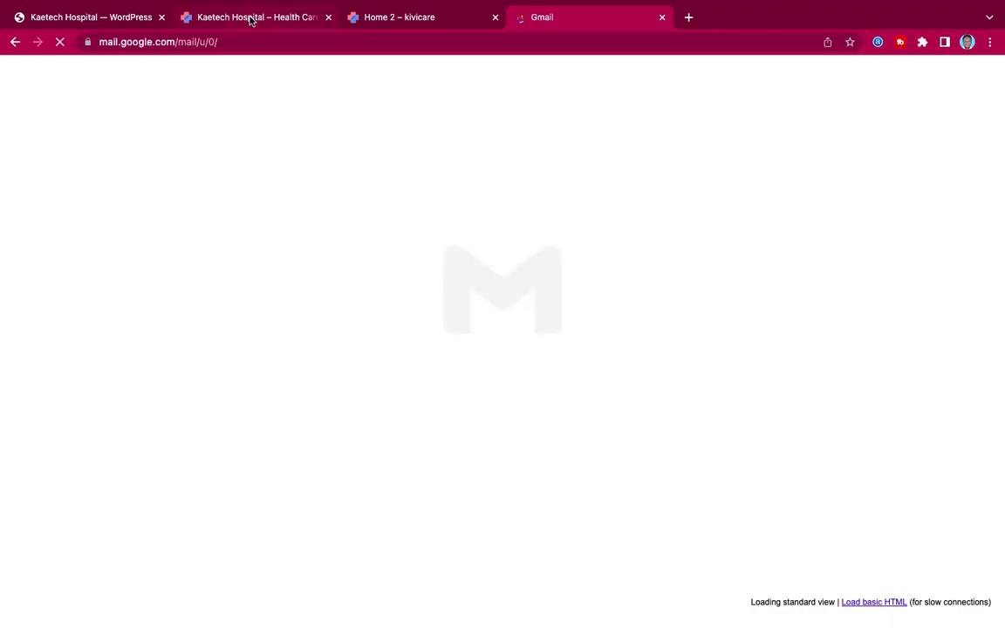
{"action": "left_click", "coordinate": [115, 16]}
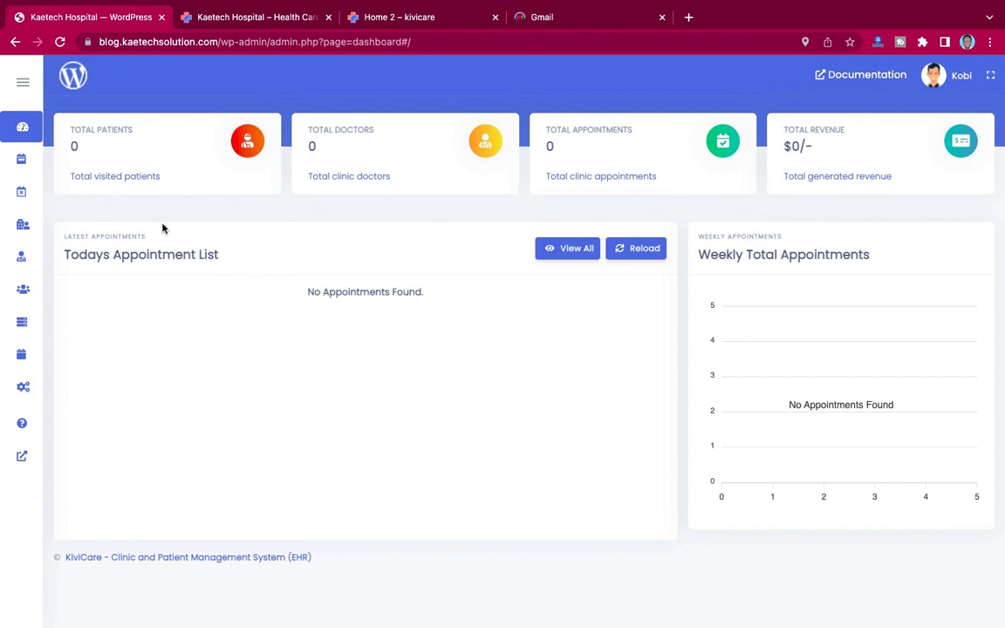
Step: Open KiviCare Settings to the Holiday List, start a Doctor holiday, then cancel it
{"action": "mouse_move", "coordinate": [24, 336]}
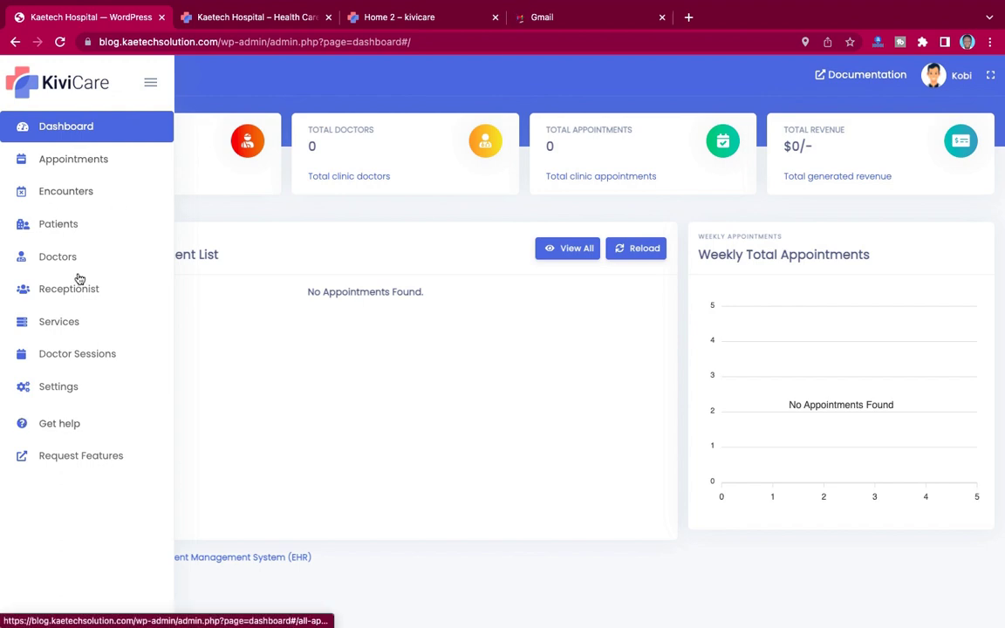
{"action": "left_click", "coordinate": [62, 388]}
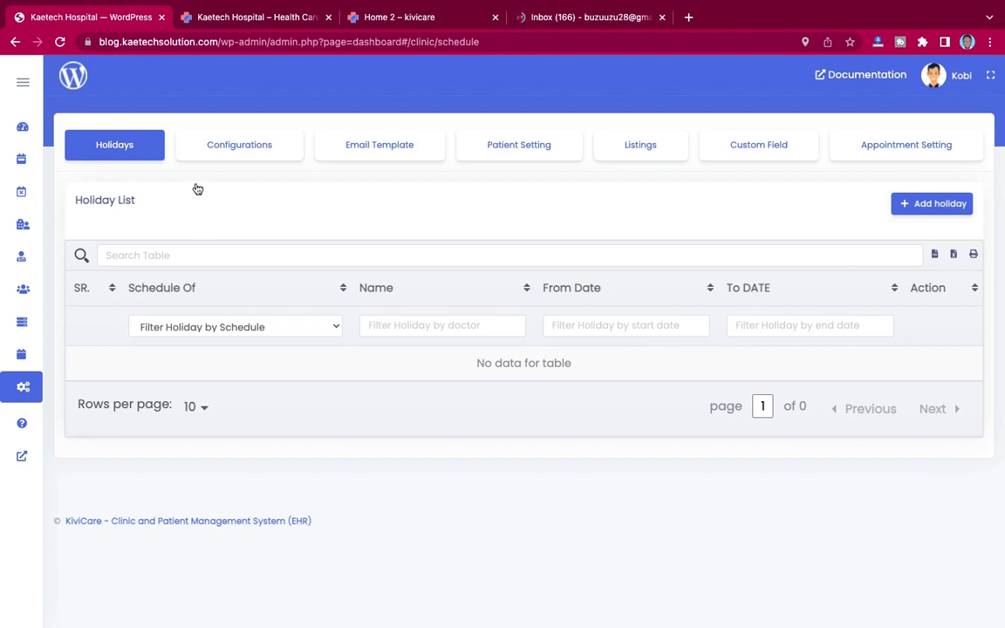
{"action": "left_click", "coordinate": [933, 203]}
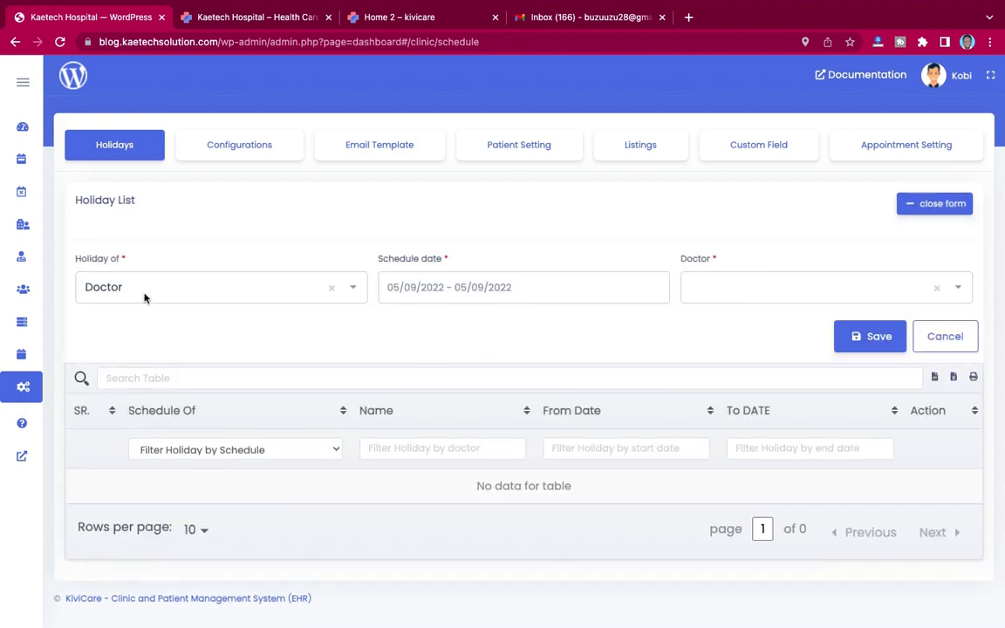
{"action": "left_click", "coordinate": [258, 292]}
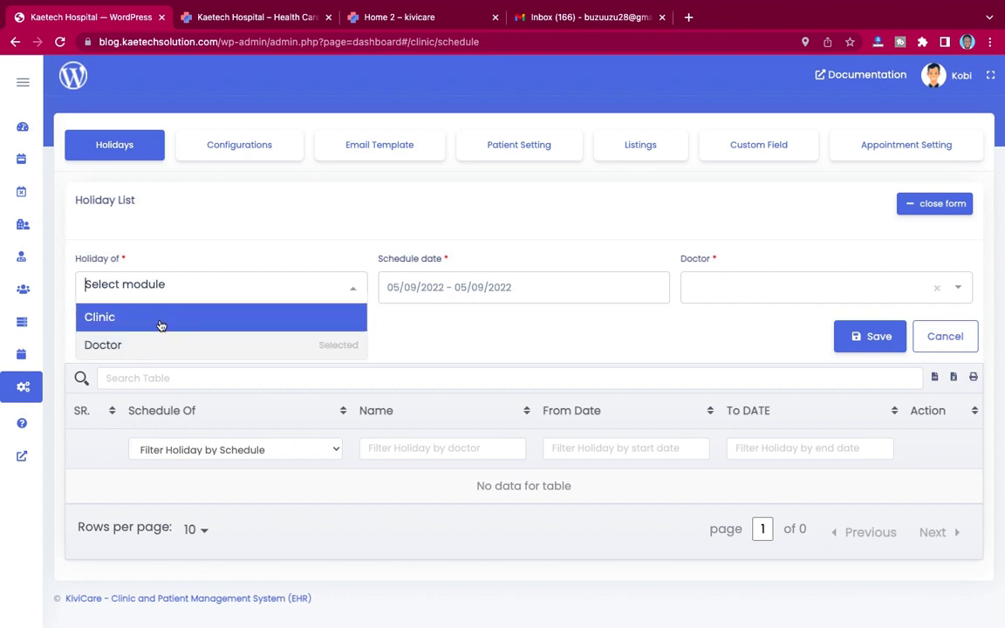
{"action": "left_click", "coordinate": [150, 345]}
{"action": "left_click", "coordinate": [434, 334]}
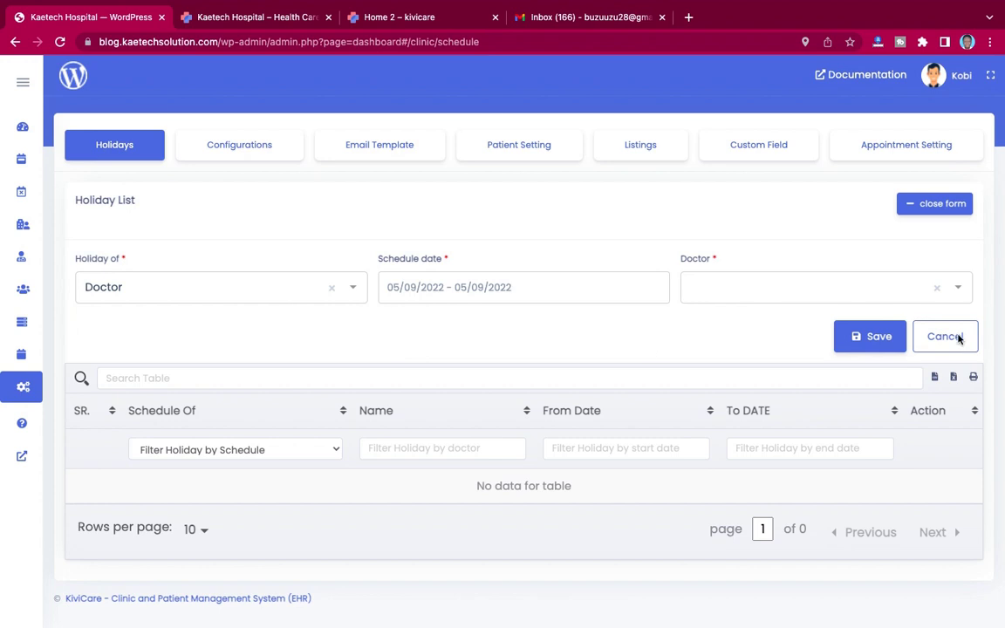
{"action": "left_click", "coordinate": [959, 340]}
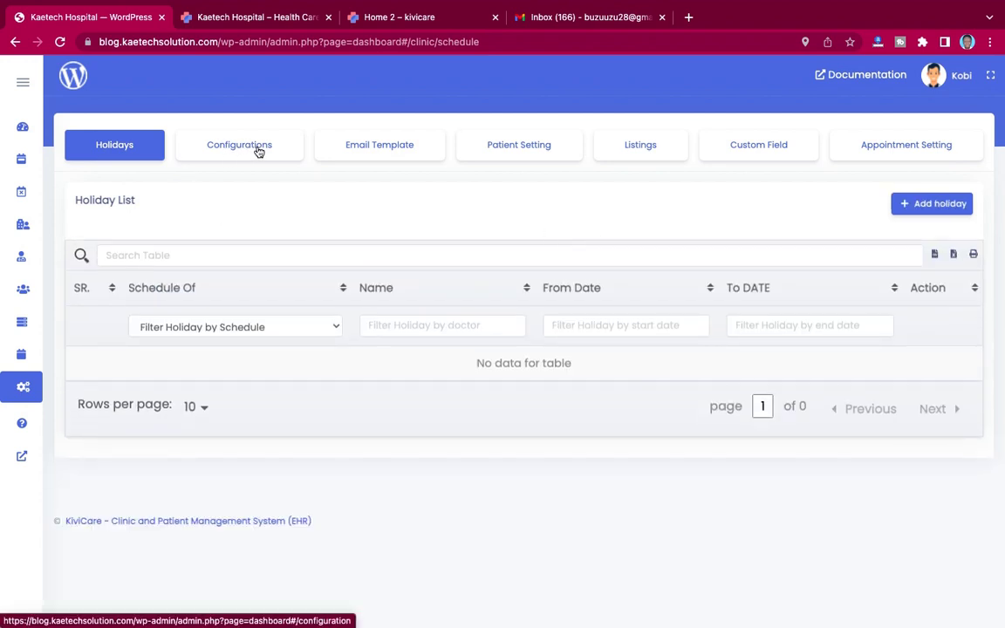
Step: Go to the Email Template settings and expand the Patient Clinic Check In template editor
{"action": "left_click", "coordinate": [259, 150]}
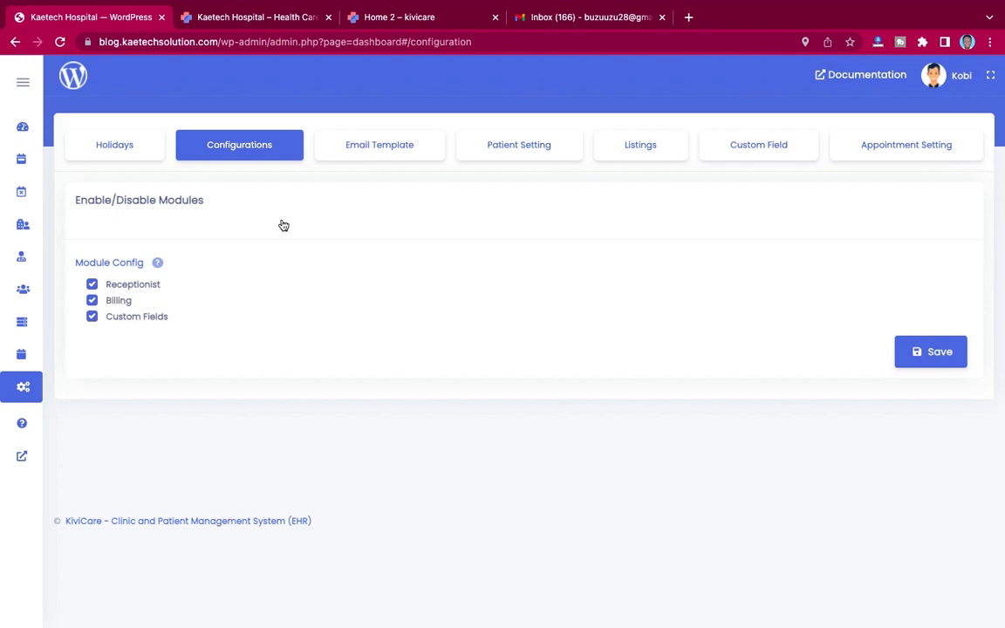
{"action": "left_click", "coordinate": [368, 145]}
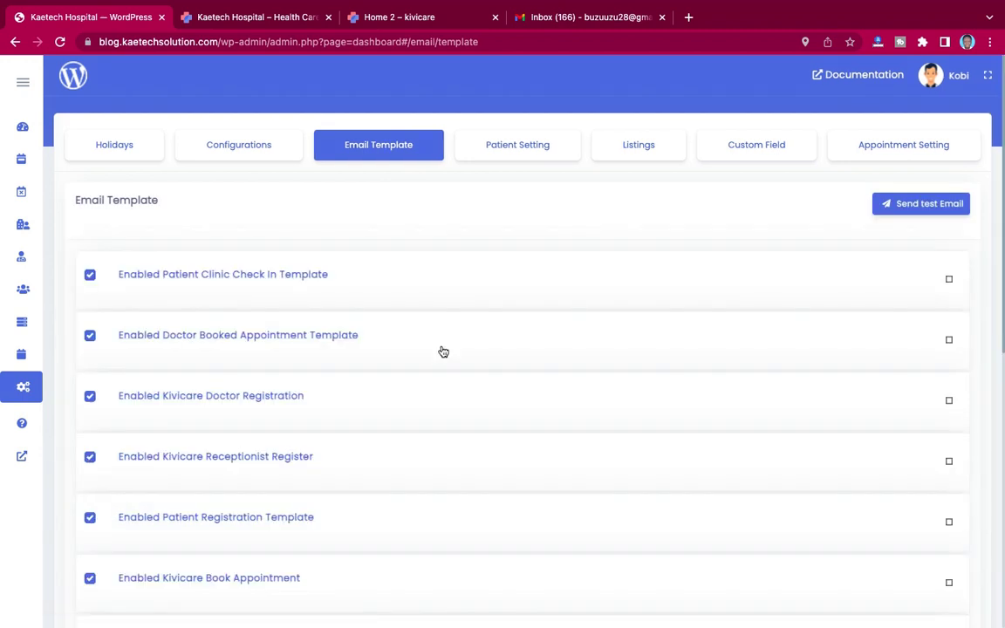
{"action": "scroll", "coordinate": [443, 352], "scroll_direction": "down", "scroll_amount": 6}
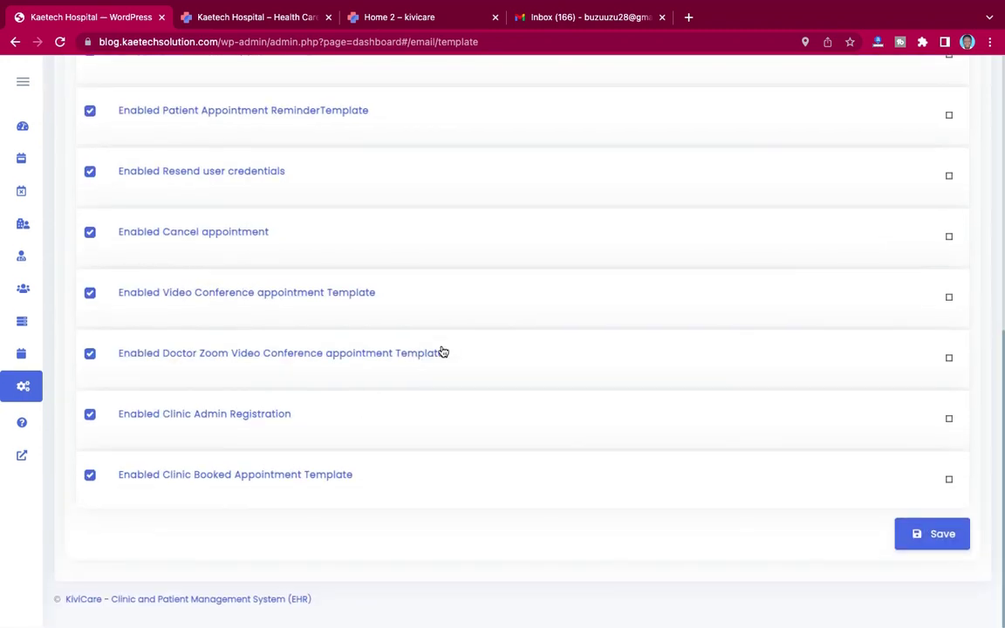
{"action": "scroll", "coordinate": [444, 352], "scroll_direction": "up", "scroll_amount": 5}
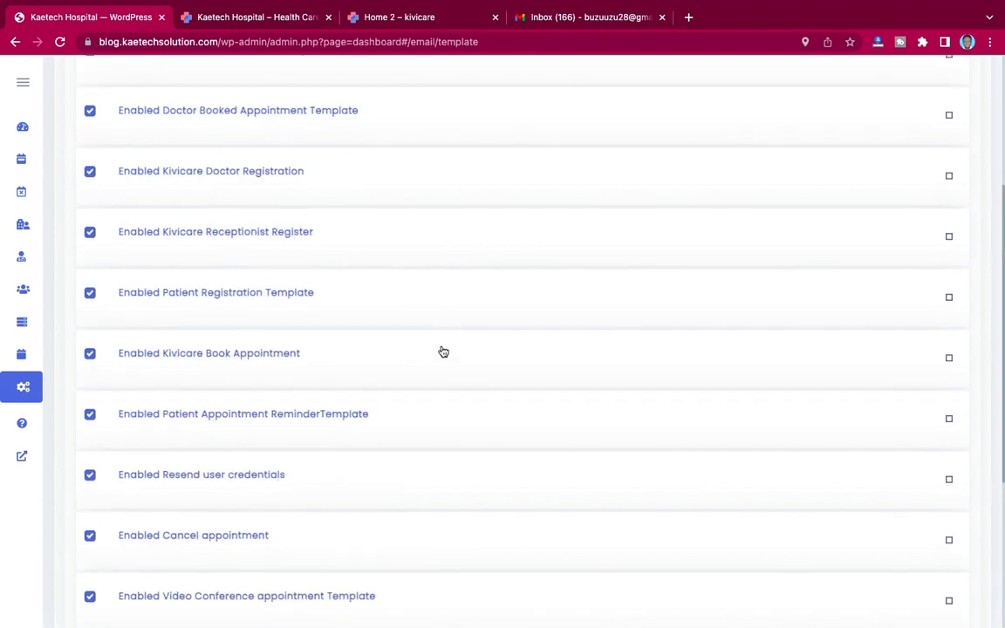
{"action": "scroll", "coordinate": [444, 351], "scroll_direction": "up", "scroll_amount": 2}
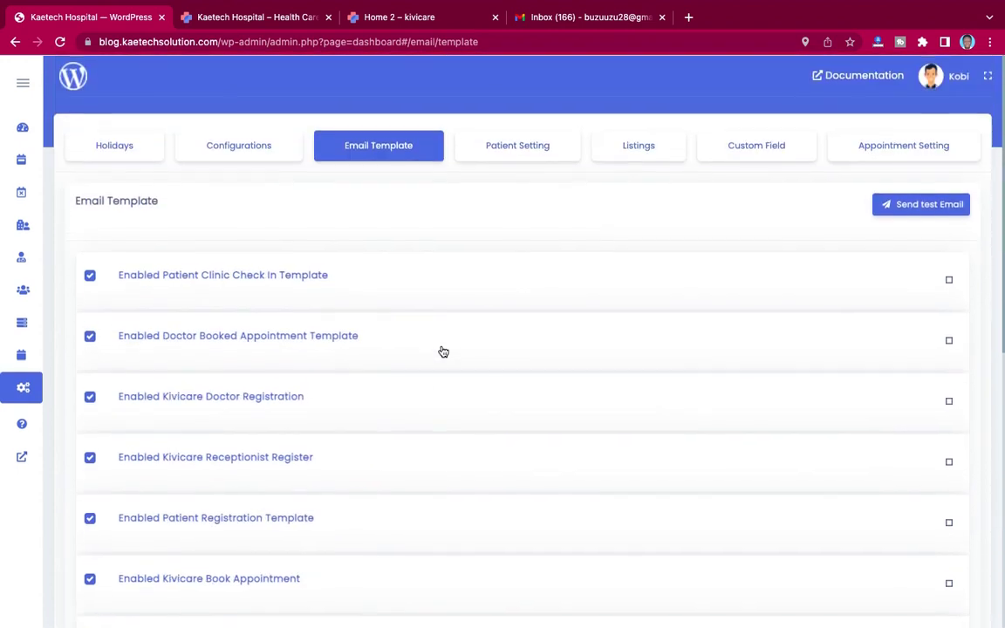
{"action": "left_click", "coordinate": [329, 276]}
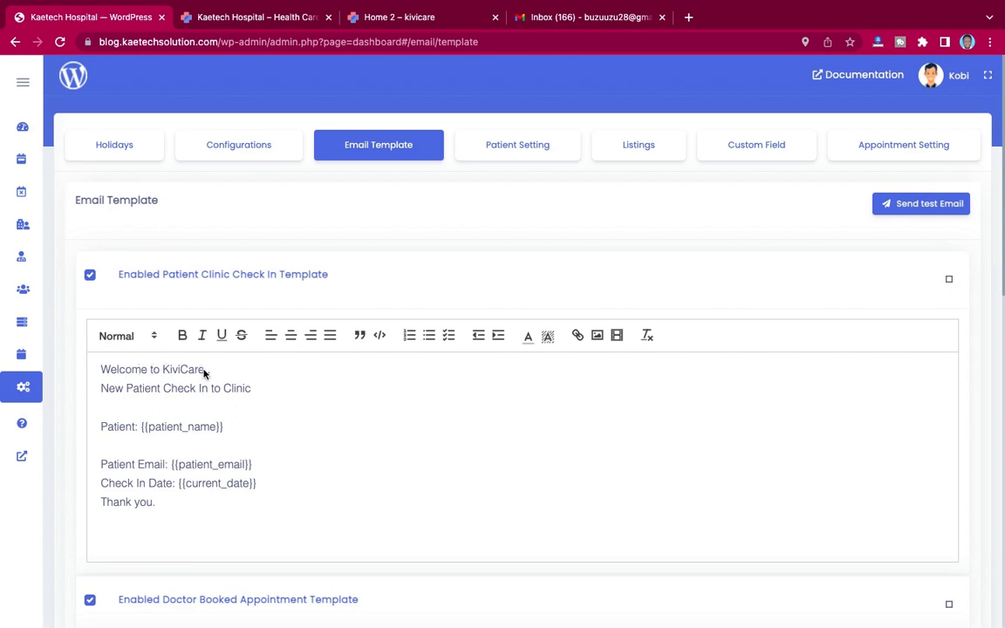
Step: Change the greeting's 'KiviCare' to 'Kaetech Hospital' and add 'hospital' after 'New Patient Check In to'
{"action": "left_click_drag", "start_coordinate": [202, 372], "coordinate": [169, 374]}
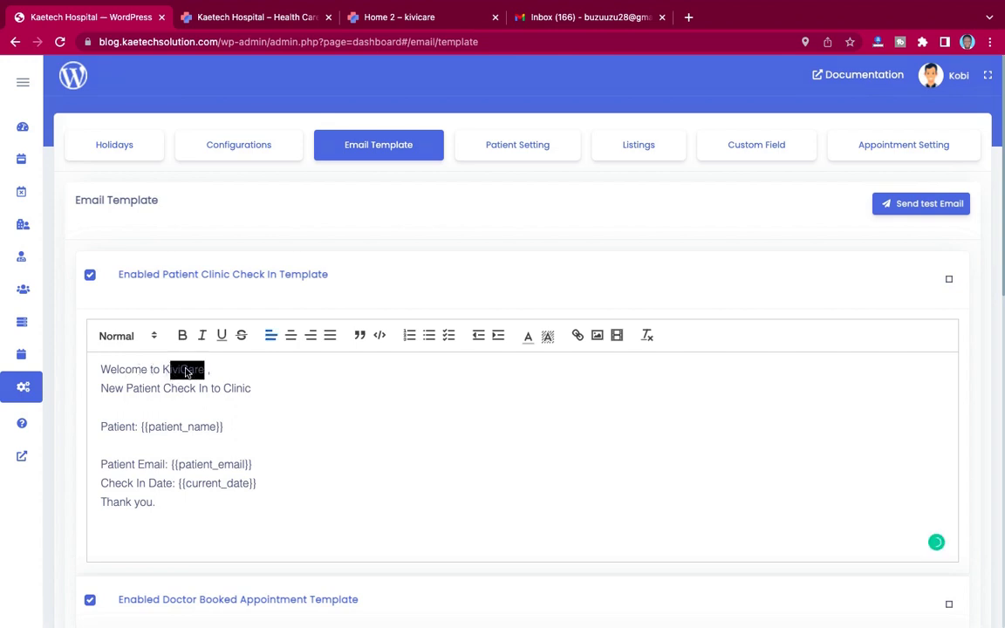
{"action": "left_click", "coordinate": [206, 376]}
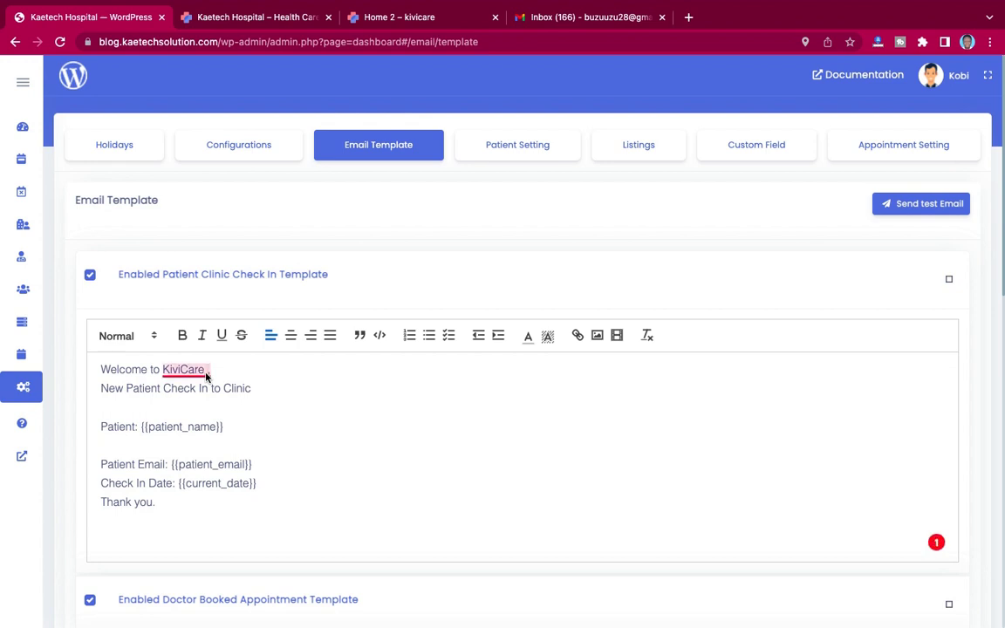
{"action": "key", "text": "BackSpace"}
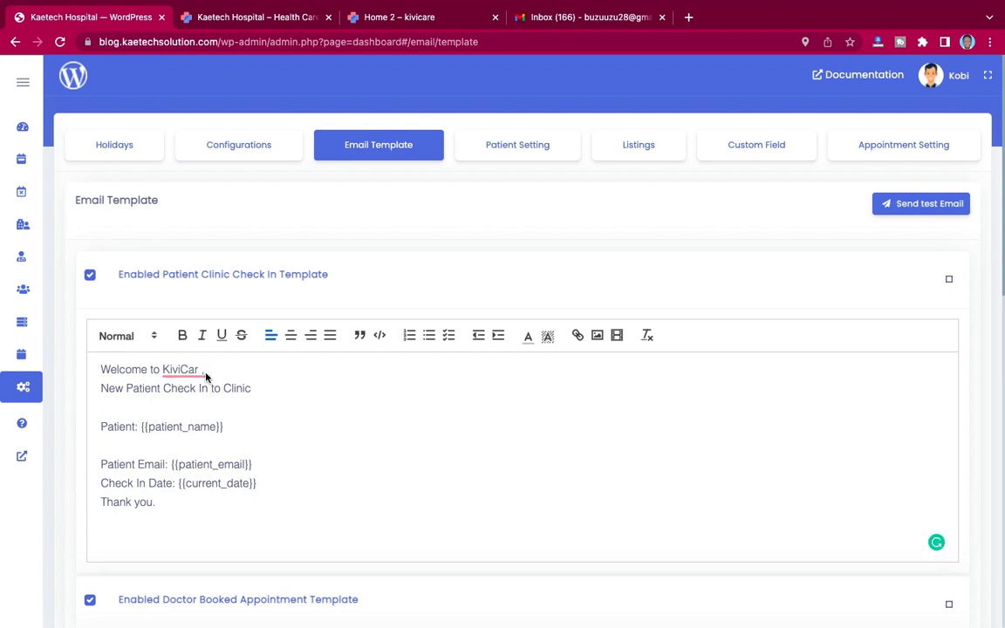
{"action": "key", "text": "BackSpace"}
{"action": "key", "text": "BackSpace"}
{"action": "type", "text": "aetech Hospital ,"}
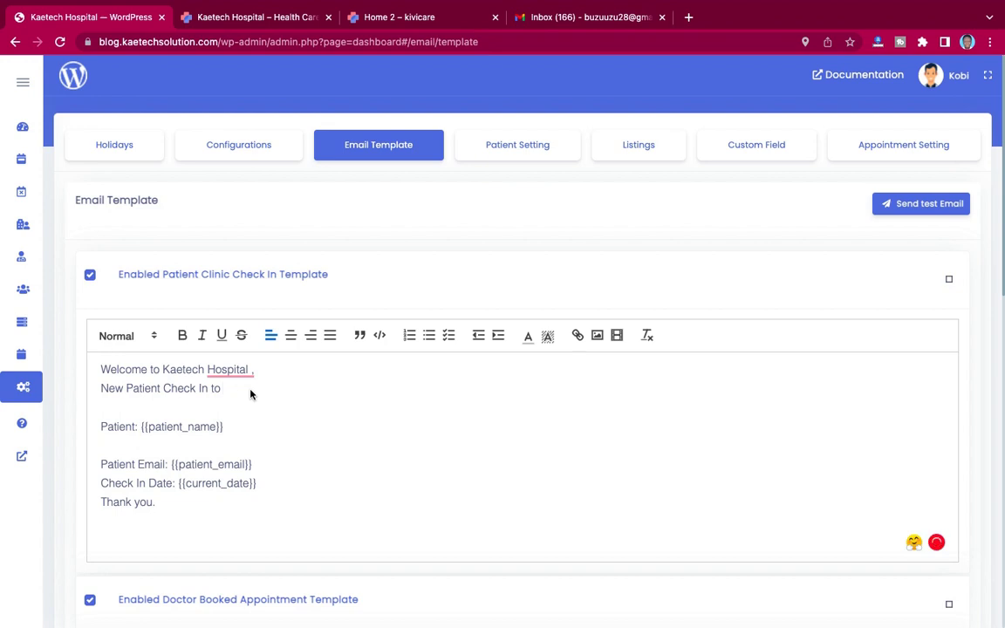
{"action": "type", "text": "hospital"}
{"action": "scroll", "coordinate": [666, 354], "scroll_direction": "down", "scroll_amount": 10}
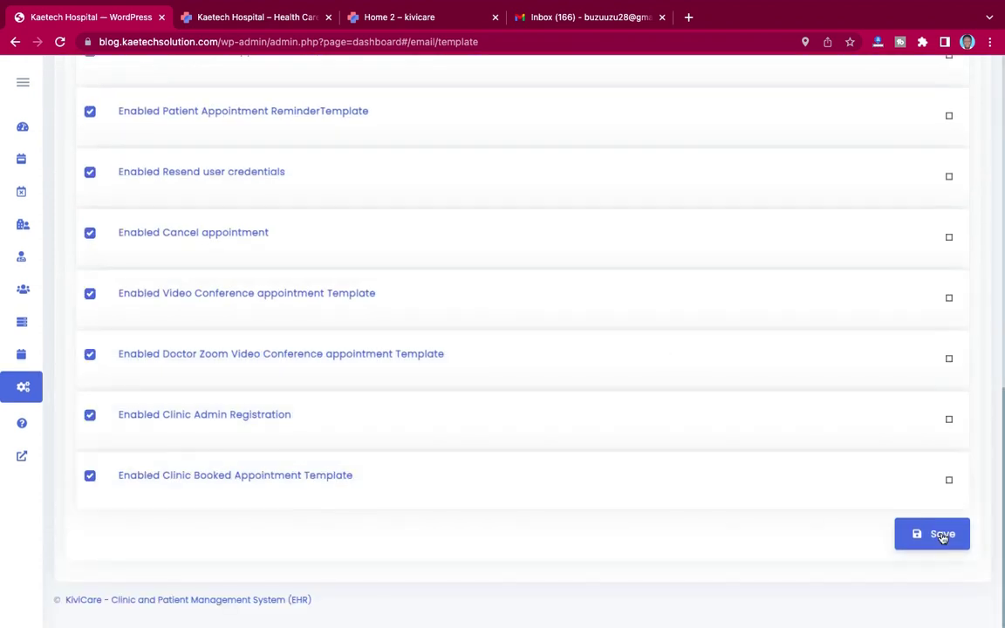
Step: Save the template, remove the stray space before the comma after 'Hospital', and save again
{"action": "left_click", "coordinate": [938, 535]}
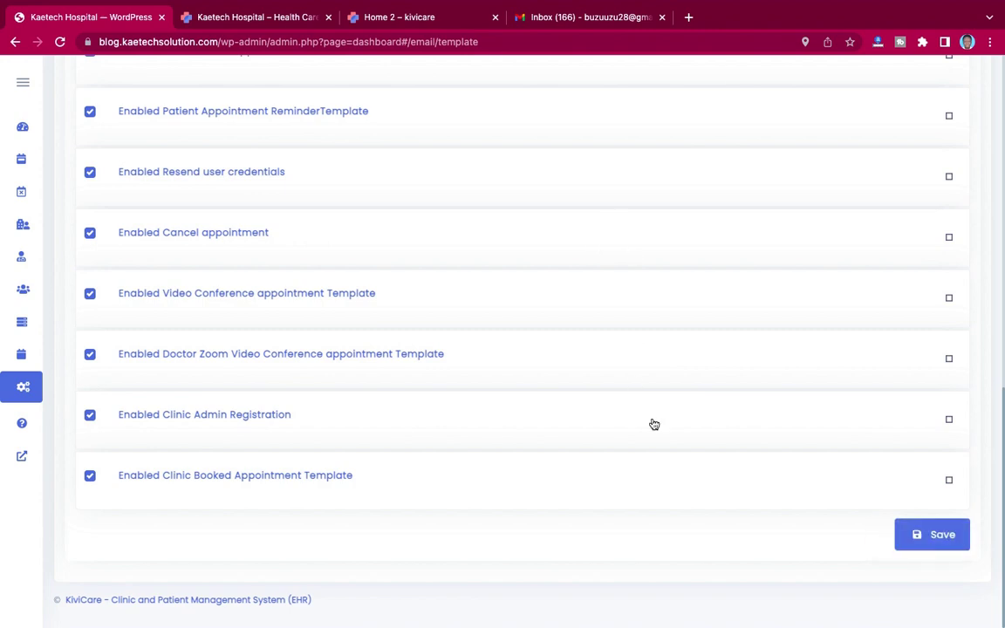
{"action": "scroll", "coordinate": [655, 425], "scroll_direction": "up", "scroll_amount": 10}
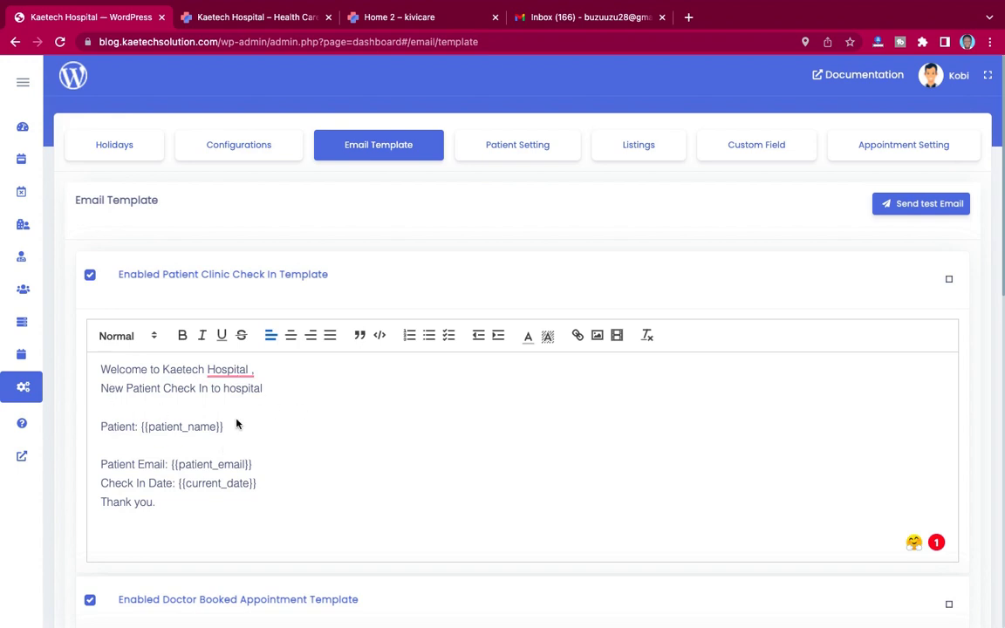
{"action": "double_click", "coordinate": [248, 374]}
{"action": "key", "text": "BackSpace"}
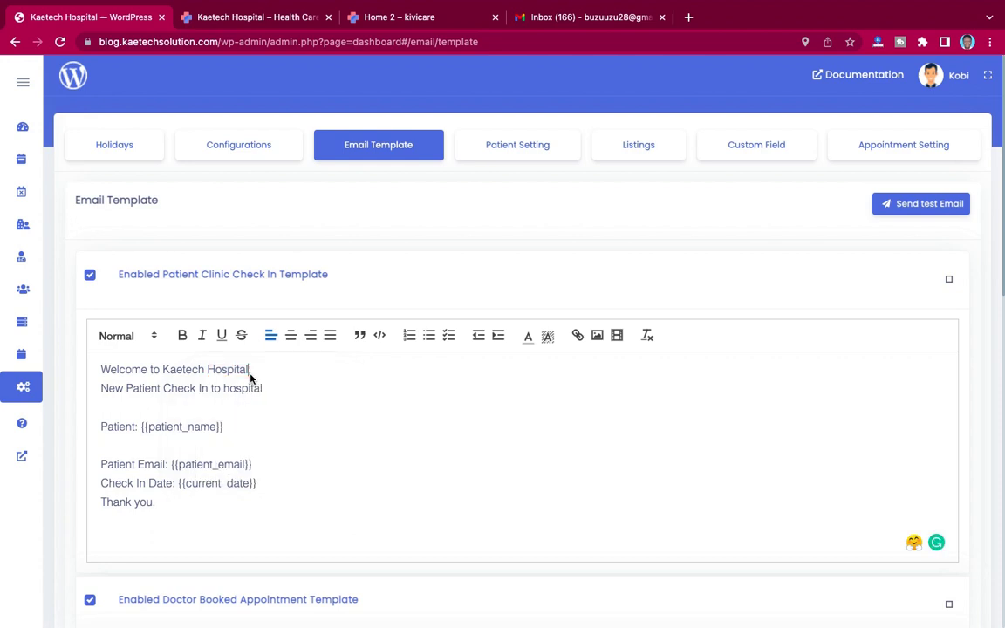
{"action": "scroll", "coordinate": [593, 301], "scroll_direction": "down", "scroll_amount": 10}
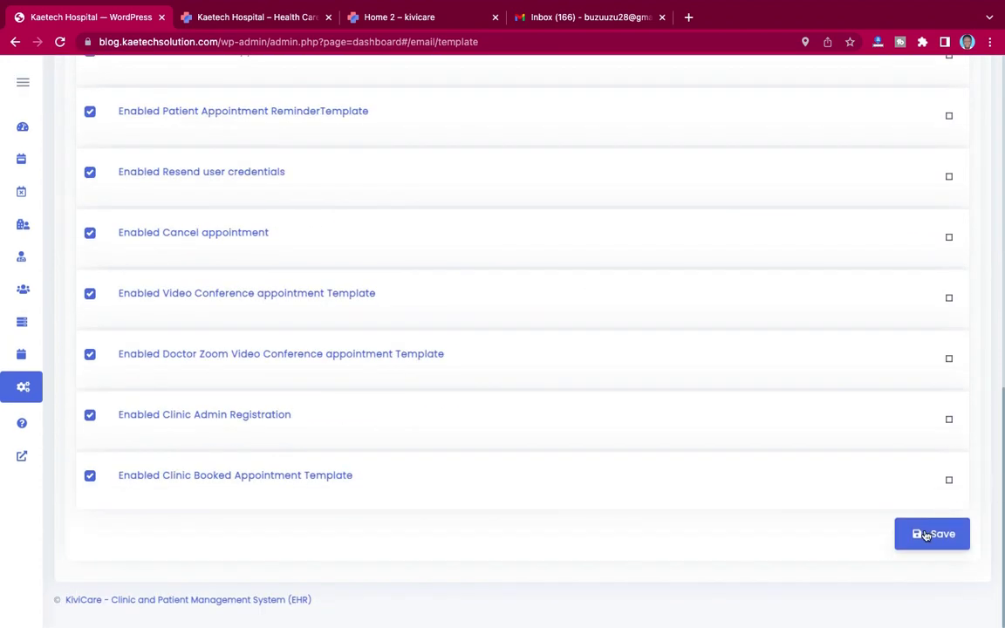
{"action": "left_click", "coordinate": [927, 534]}
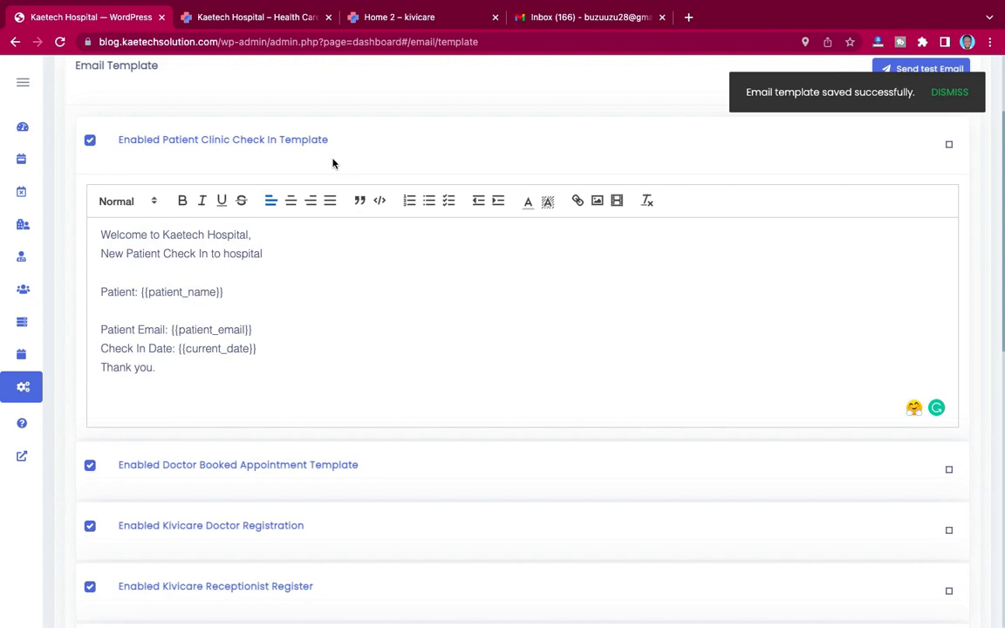
{"action": "scroll", "coordinate": [332, 163], "scroll_direction": "up", "scroll_amount": 2}
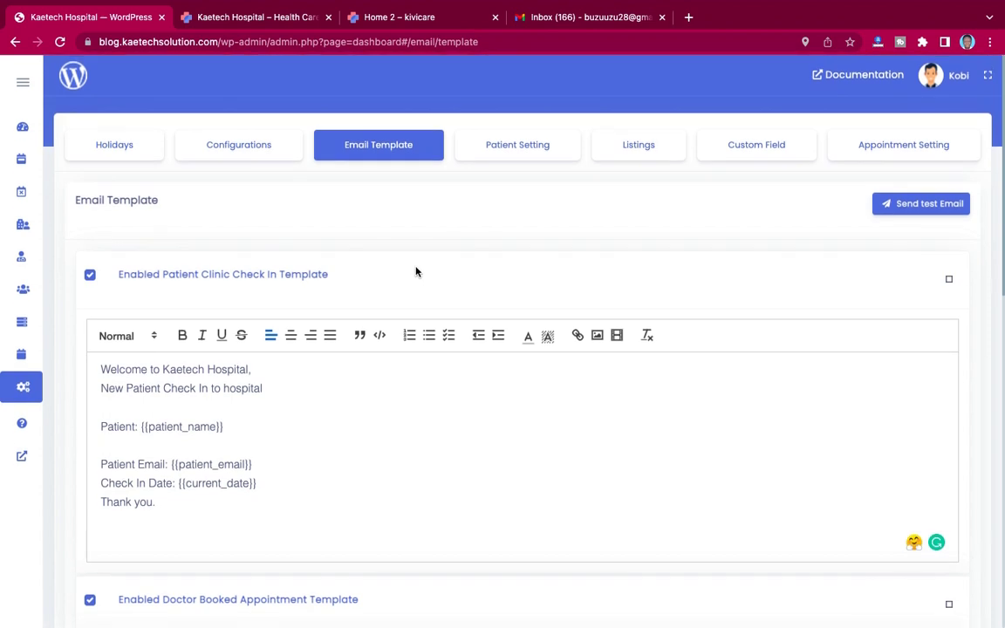
Step: In Patient Setting, enable unique patient IDs with prefix 'KH' and save
{"action": "left_click", "coordinate": [512, 148]}
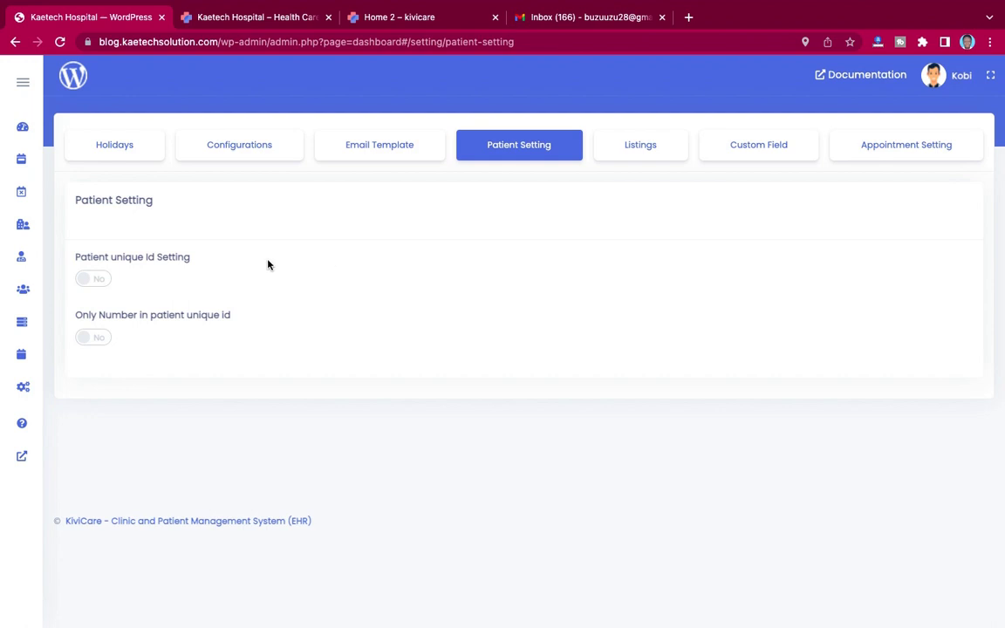
{"action": "left_click", "coordinate": [101, 280]}
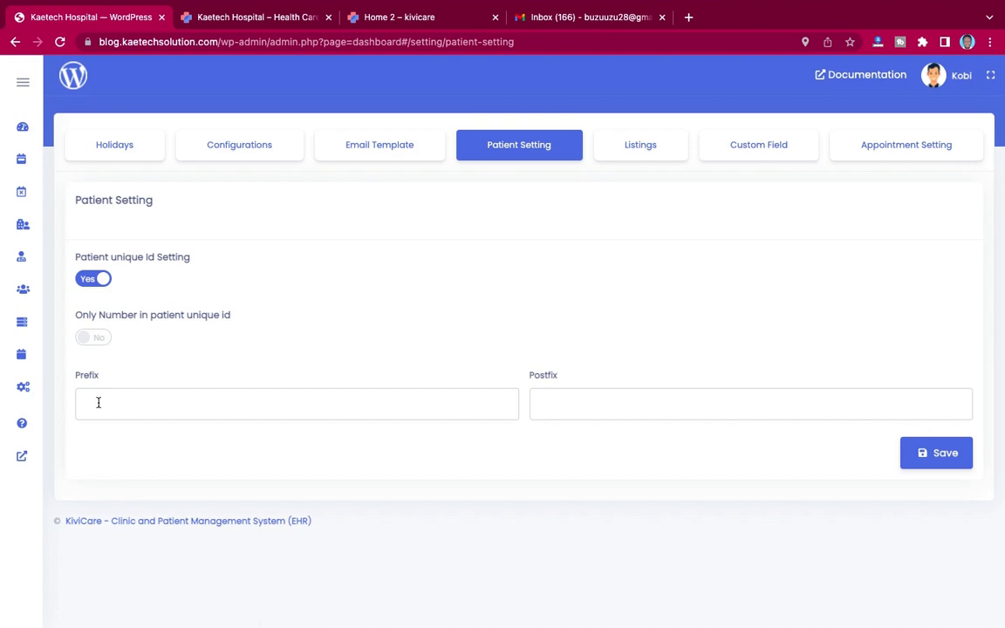
{"action": "left_click", "coordinate": [120, 405]}
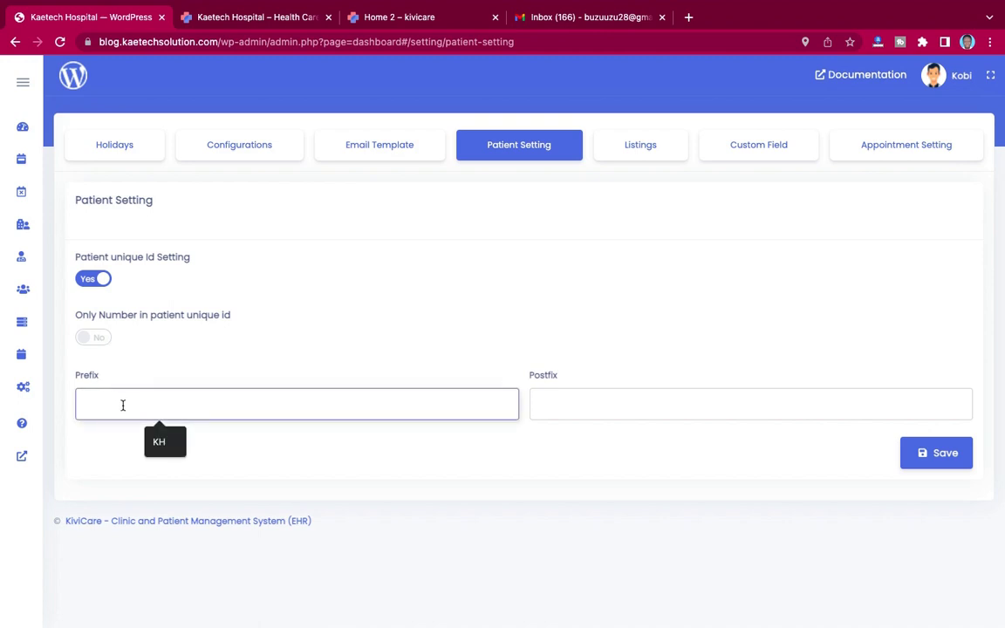
{"action": "type", "text": "KH"}
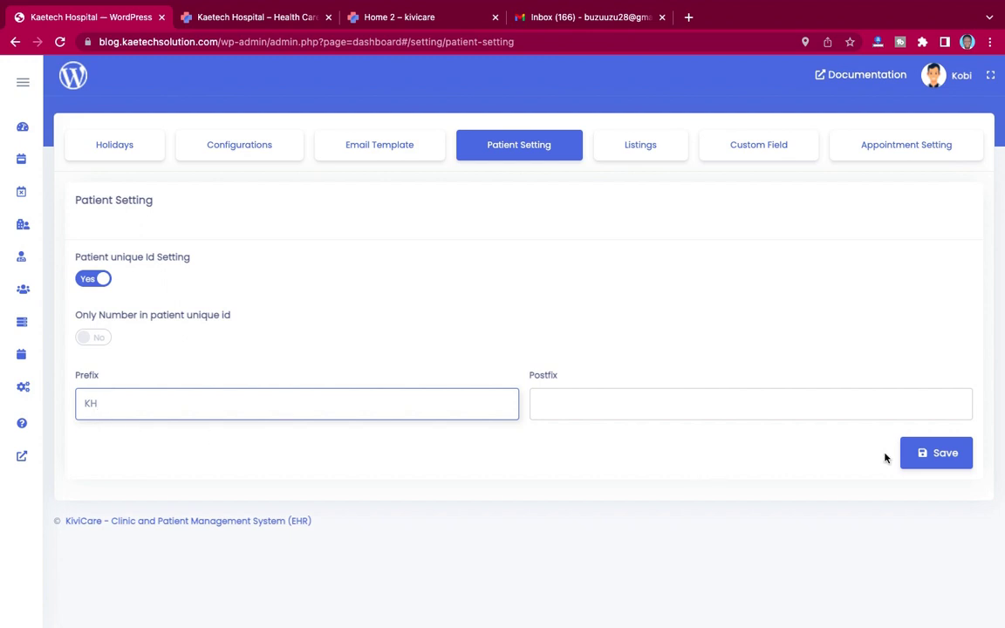
{"action": "left_click", "coordinate": [928, 455]}
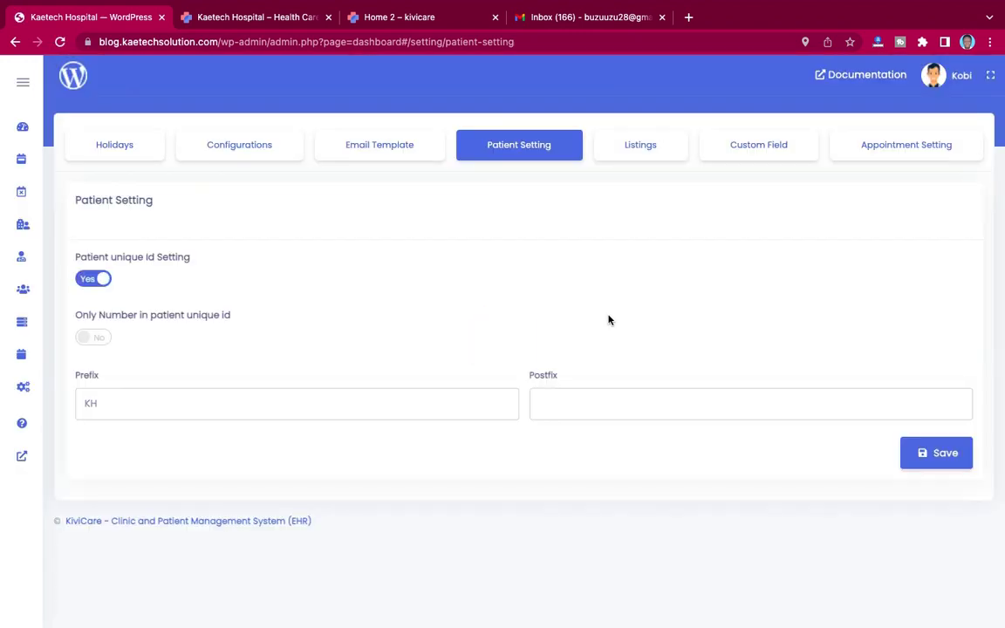
{"action": "left_click", "coordinate": [642, 151]}
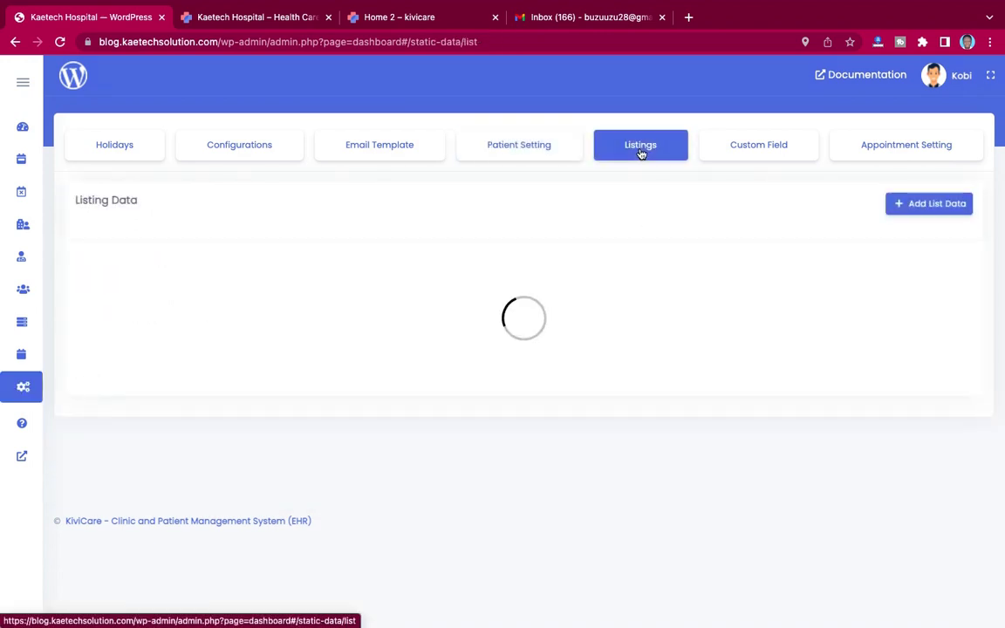
Step: Review the specializations and services listing table, including the 'paediatrics' entry in row 1
{"action": "scroll", "coordinate": [500, 391], "scroll_direction": "down", "scroll_amount": 3}
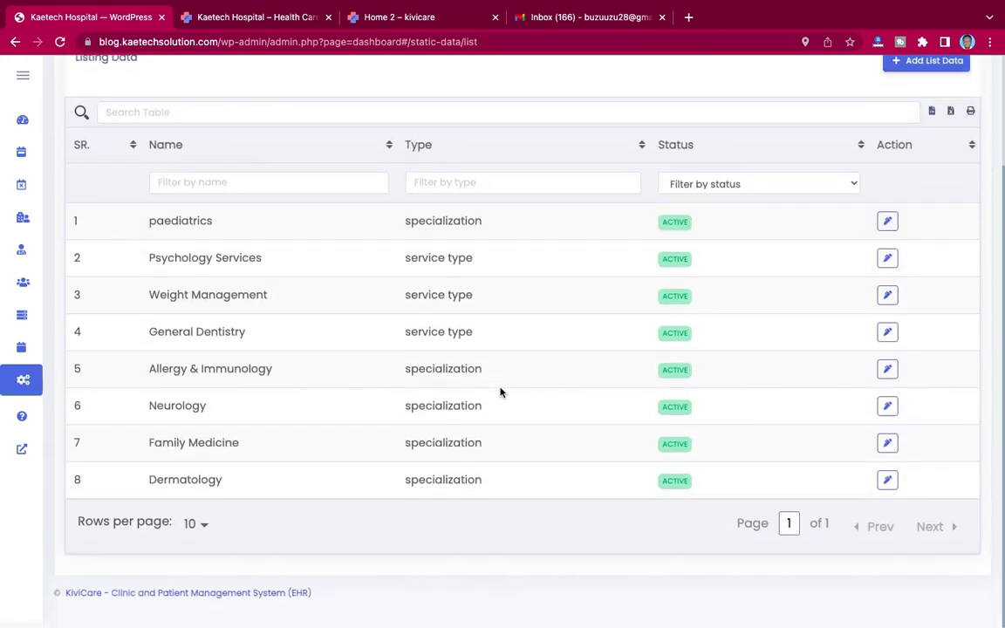
{"action": "scroll", "coordinate": [500, 392], "scroll_direction": "down", "scroll_amount": 2}
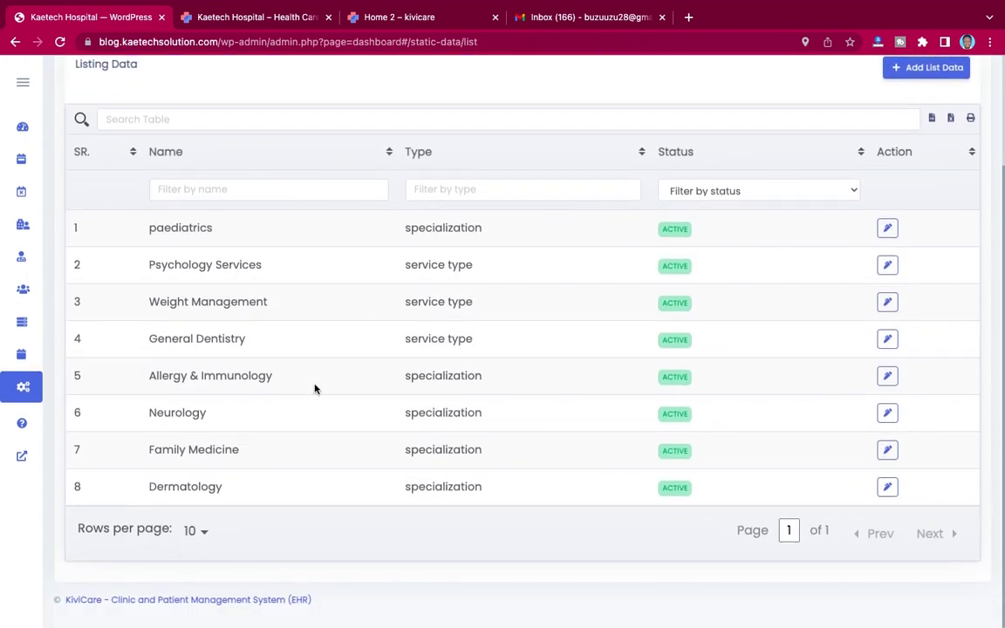
{"action": "scroll", "coordinate": [521, 318], "scroll_direction": "up", "scroll_amount": 1}
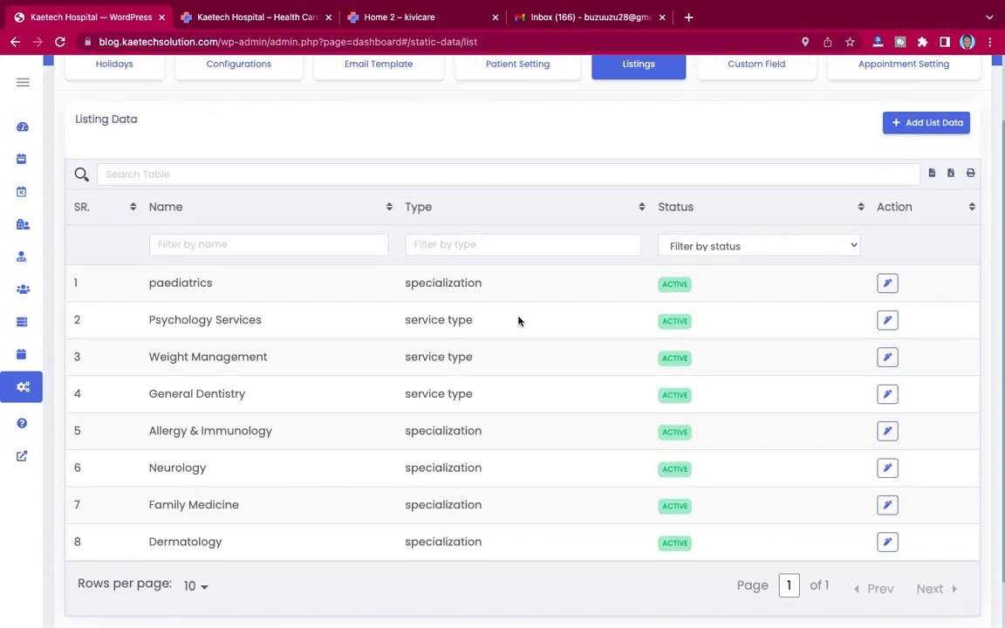
{"action": "right_click", "coordinate": [146, 284]}
{"action": "left_click", "coordinate": [133, 289]}
{"action": "left_click_drag", "start_coordinate": [151, 283], "coordinate": [224, 284]}
{"action": "left_click", "coordinate": [204, 291]}
{"action": "scroll", "coordinate": [646, 234], "scroll_direction": "up", "scroll_amount": 2}
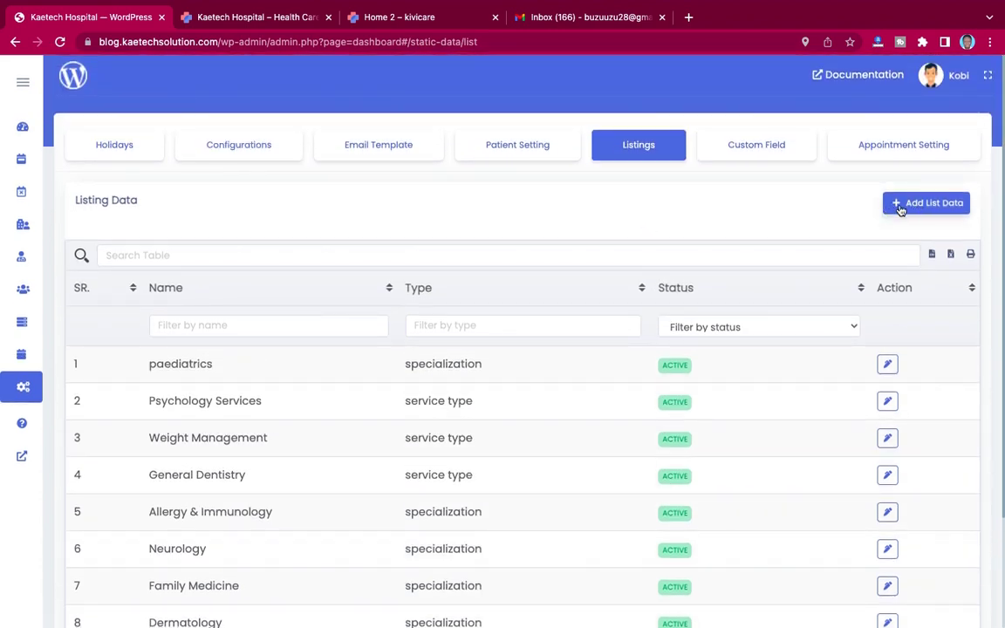
Step: Open the Add List Data form, look through the Type options, and close it without saving
{"action": "left_click", "coordinate": [900, 208]}
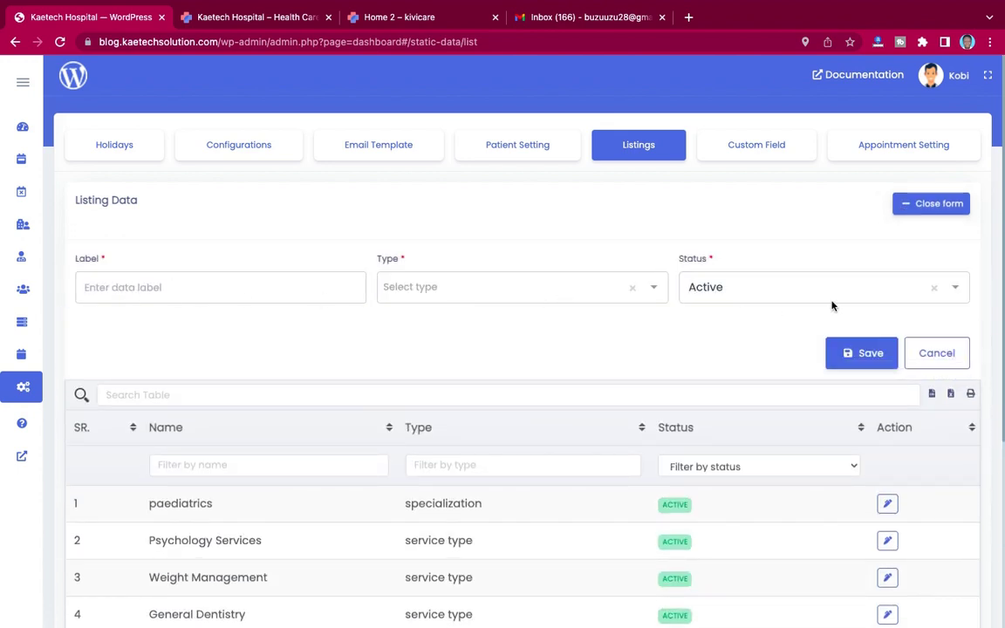
{"action": "left_click", "coordinate": [436, 288]}
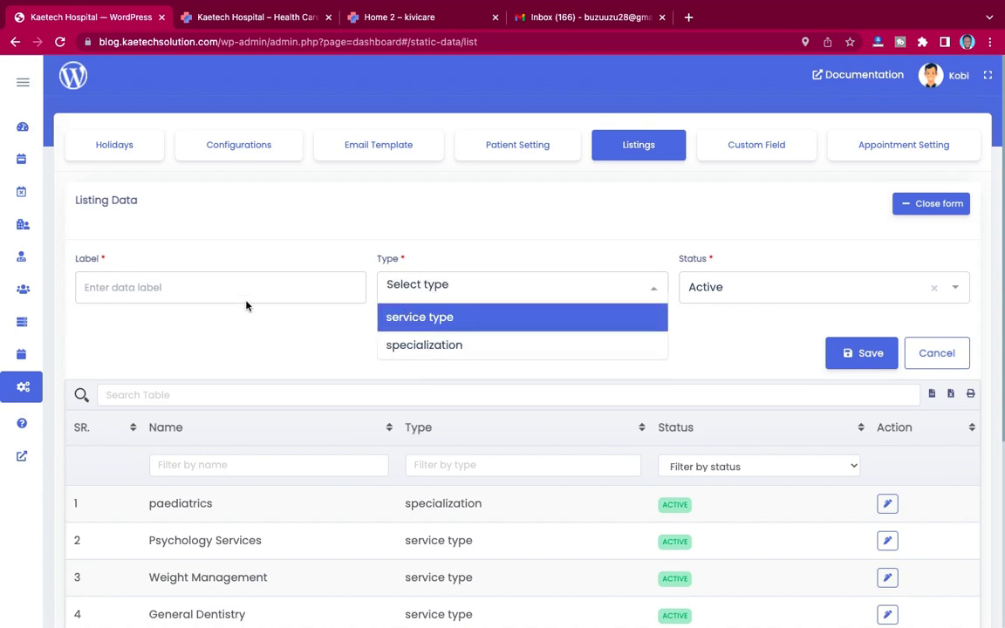
{"action": "left_click", "coordinate": [267, 324]}
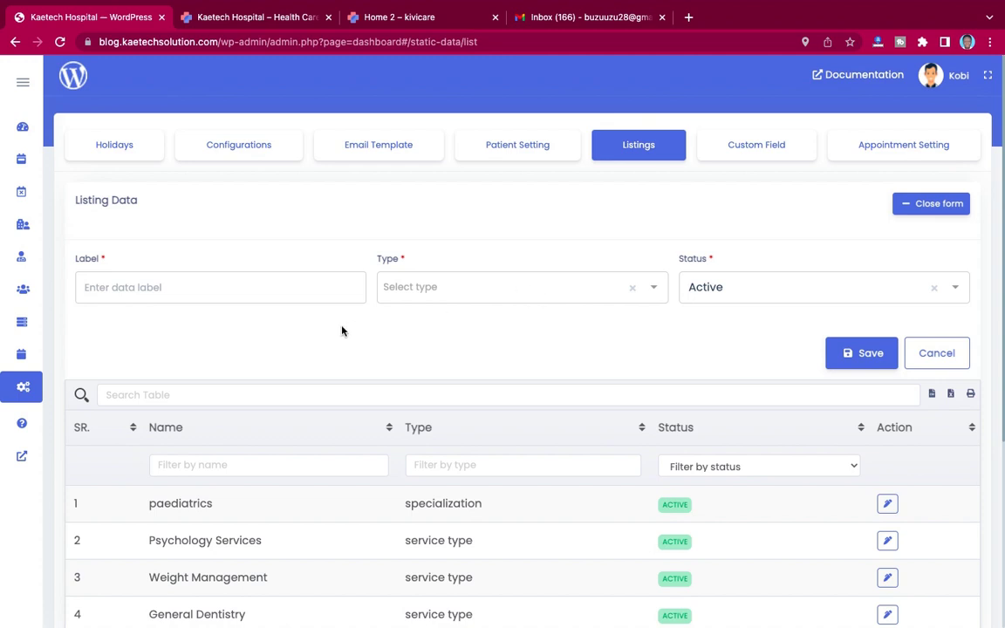
{"action": "left_click", "coordinate": [410, 288]}
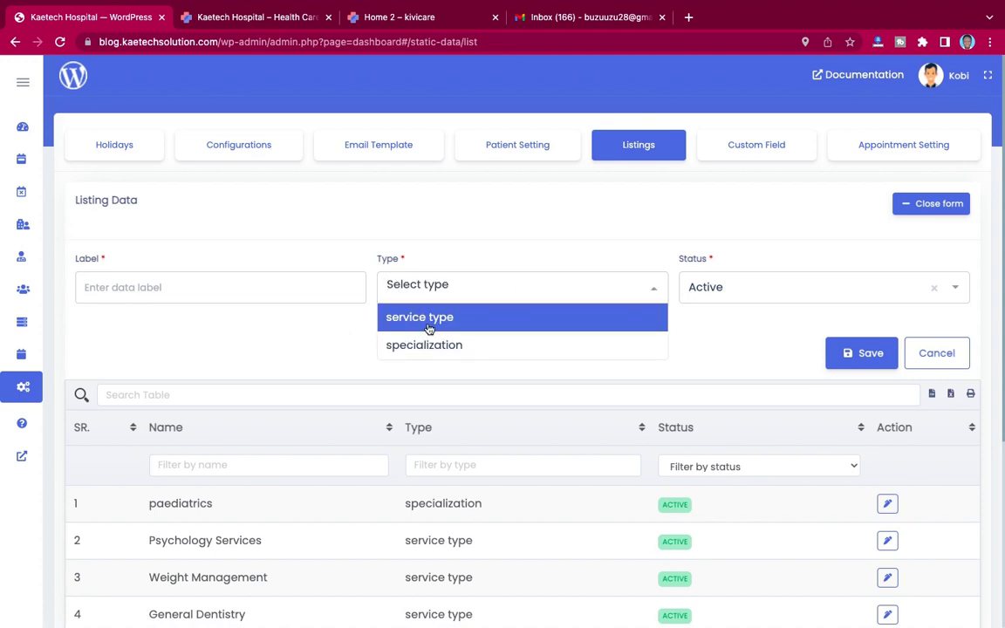
{"action": "left_click", "coordinate": [315, 317]}
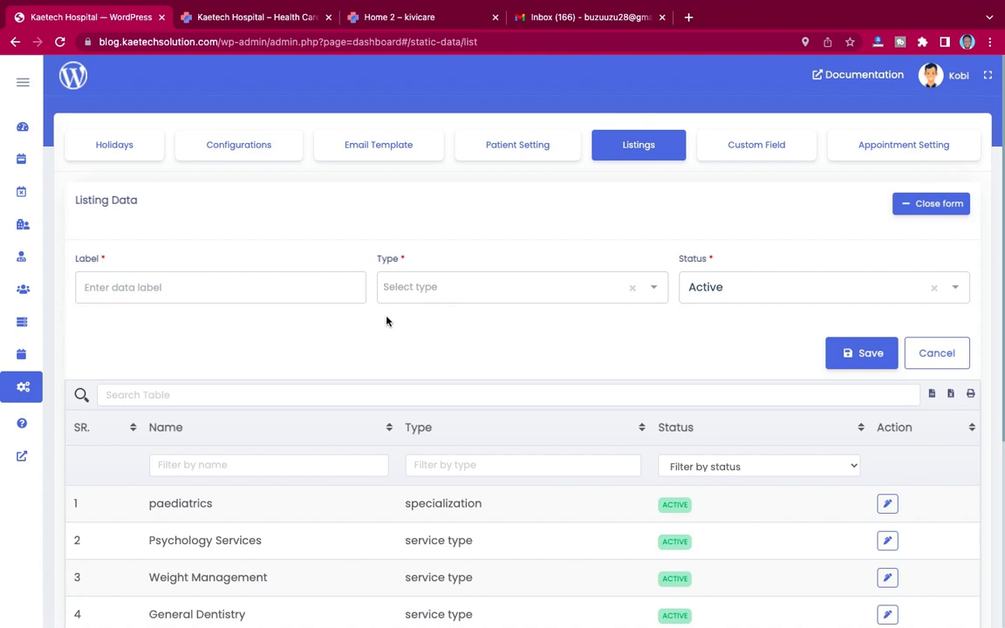
{"action": "left_click", "coordinate": [954, 205]}
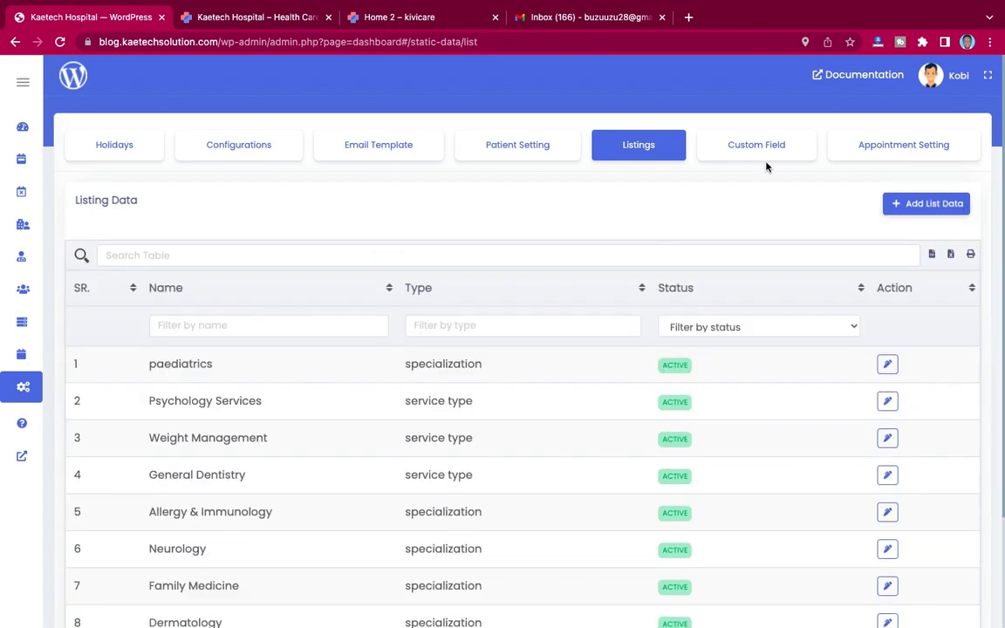
{"action": "left_click", "coordinate": [759, 148]}
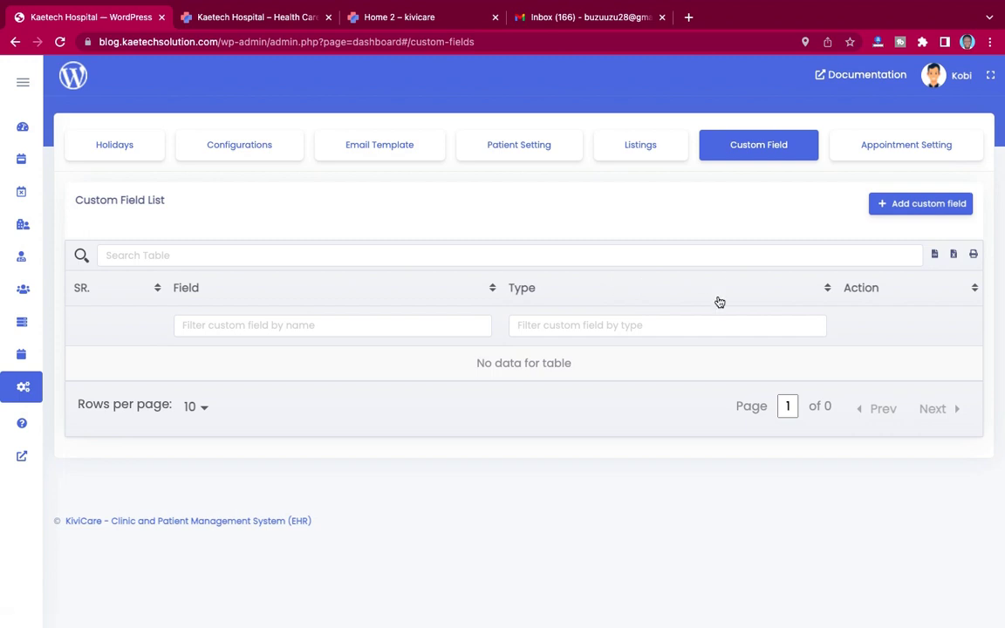
Step: Open Appointment Setting and scroll through the booking limits, file upload and reminder options
{"action": "left_click", "coordinate": [889, 150]}
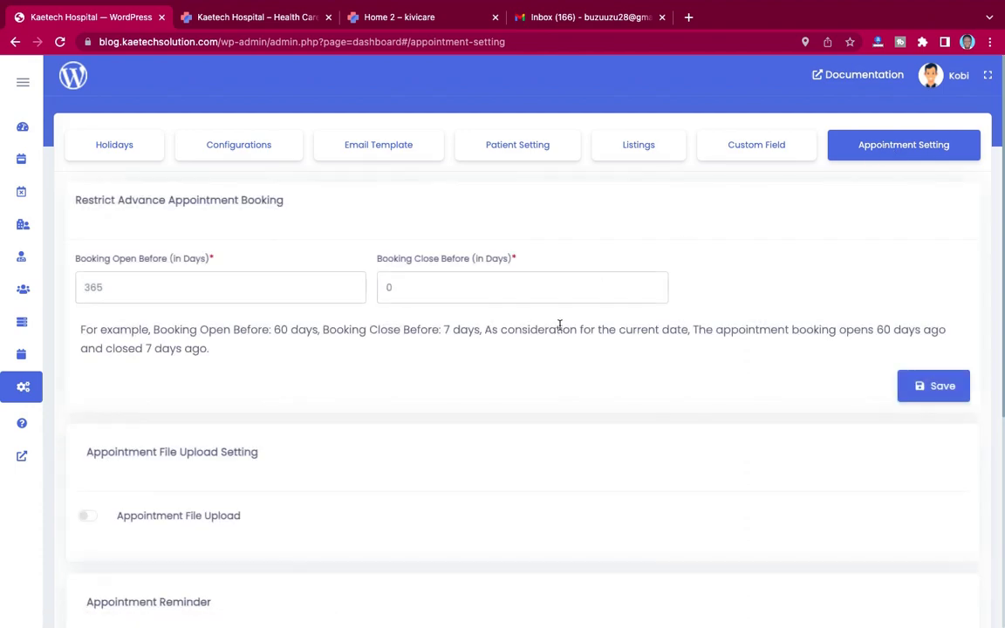
{"action": "scroll", "coordinate": [559, 325], "scroll_direction": "down", "scroll_amount": 5}
{"action": "scroll", "coordinate": [560, 327], "scroll_direction": "up", "scroll_amount": 5}
{"action": "scroll", "coordinate": [277, 384], "scroll_direction": "down", "scroll_amount": 5}
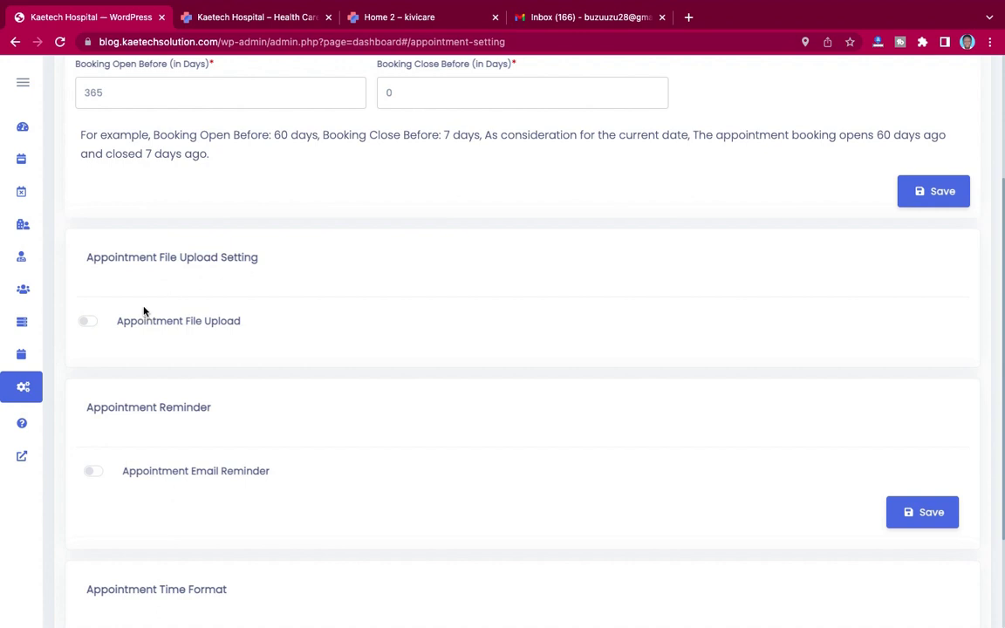
Step: Toggle Appointment File Upload and Email Reminder on and back off, leaving both disabled
{"action": "left_click", "coordinate": [87, 322]}
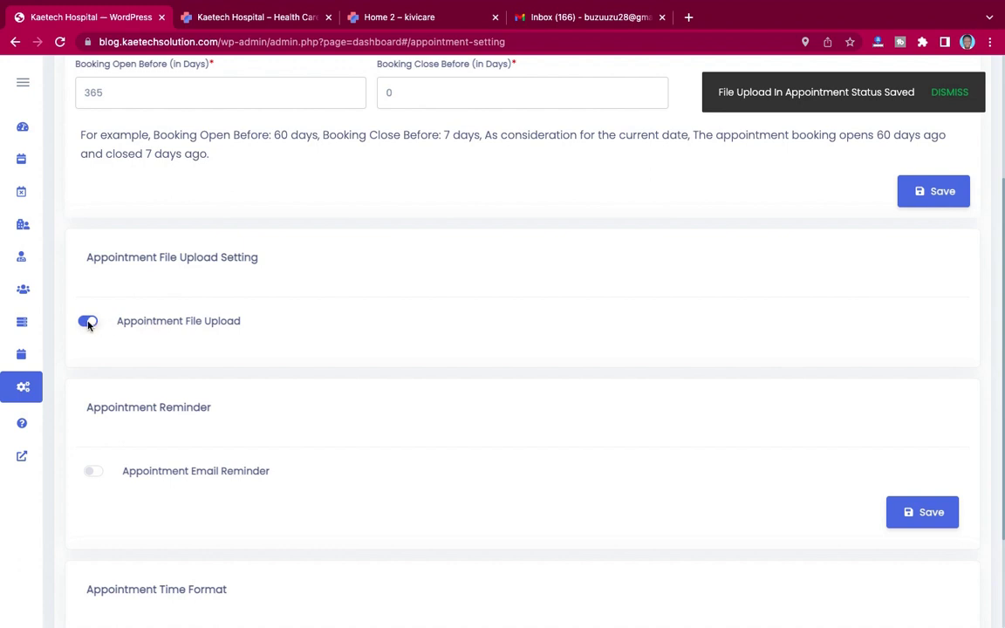
{"action": "left_click", "coordinate": [88, 322]}
{"action": "scroll", "coordinate": [253, 323], "scroll_direction": "down", "scroll_amount": 2}
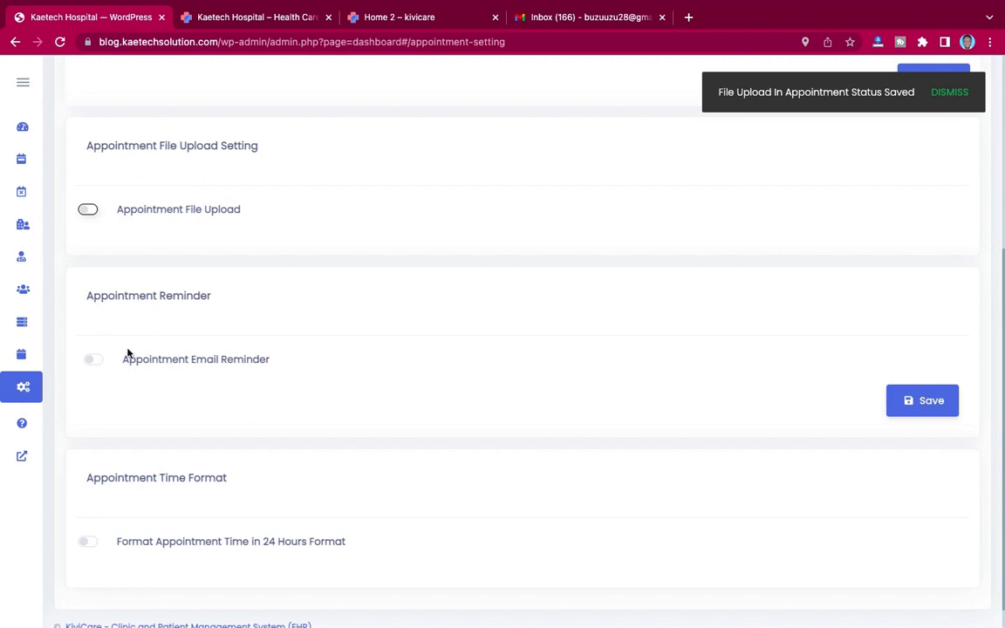
{"action": "left_click", "coordinate": [94, 359]}
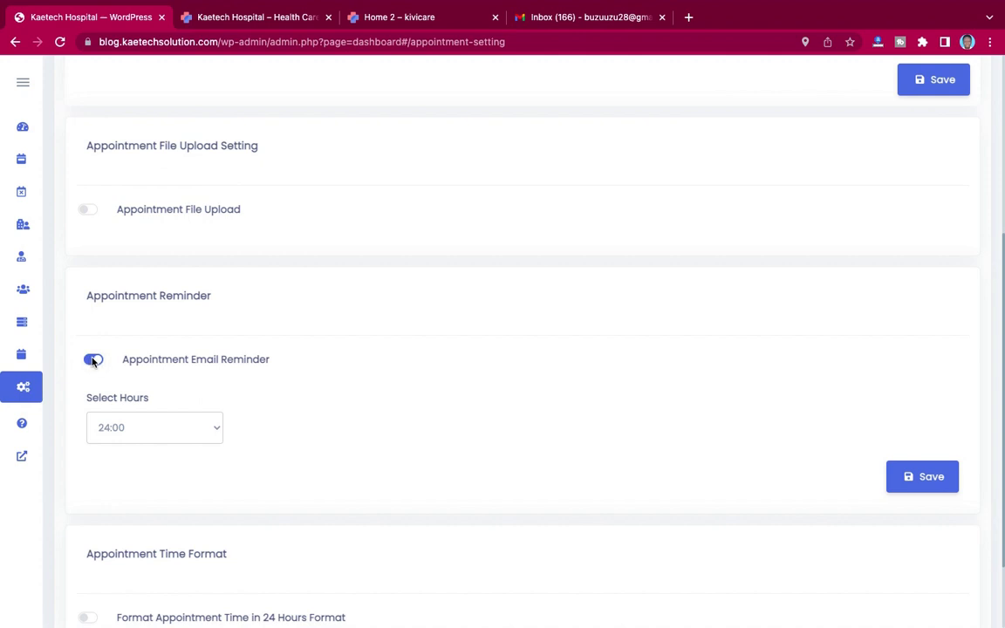
{"action": "left_click", "coordinate": [94, 361]}
{"action": "scroll", "coordinate": [259, 380], "scroll_direction": "down", "scroll_amount": 1}
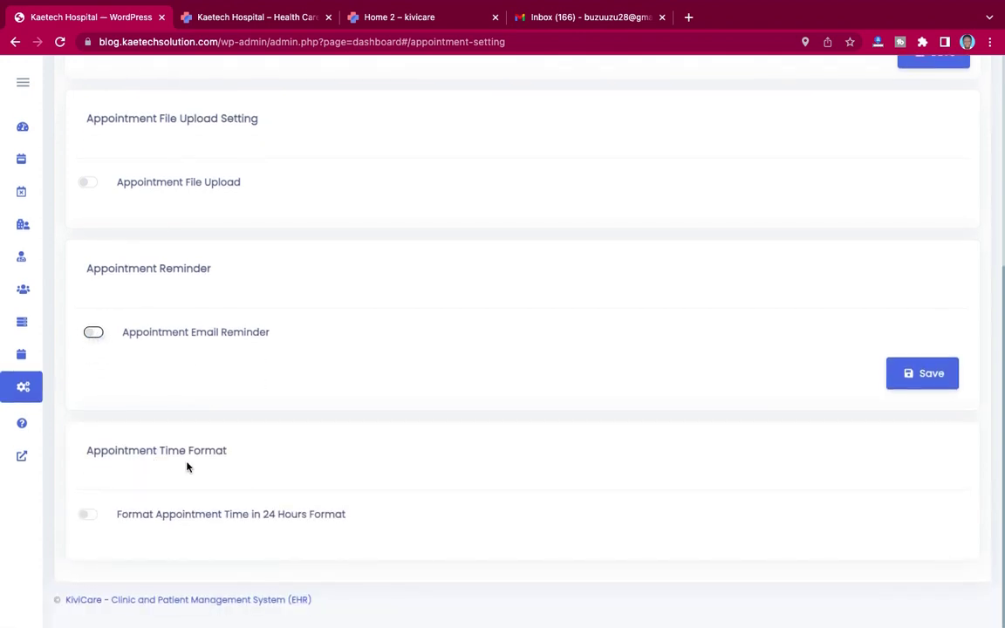
Step: Enable the 24 Hours Format for appointment times and save the settings
{"action": "left_click", "coordinate": [90, 515]}
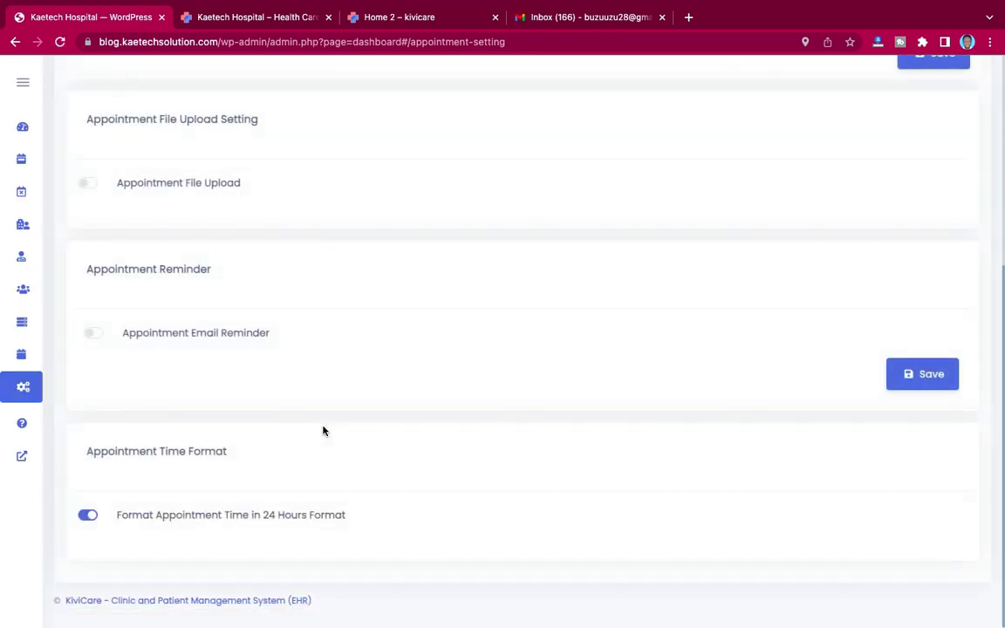
{"action": "scroll", "coordinate": [422, 448], "scroll_direction": "up", "scroll_amount": 5}
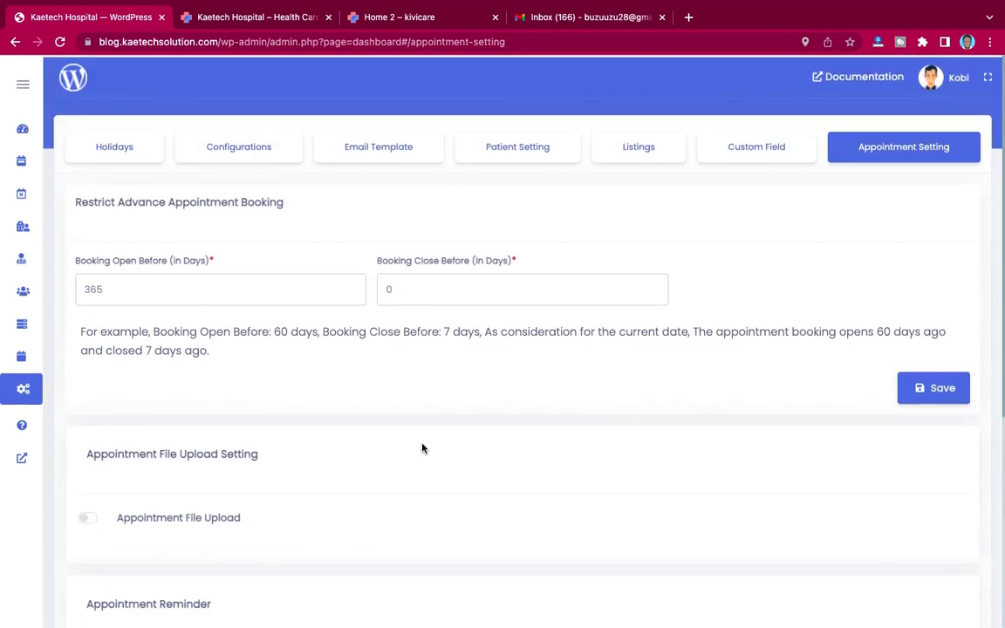
{"action": "scroll", "coordinate": [423, 448], "scroll_direction": "down", "scroll_amount": 4}
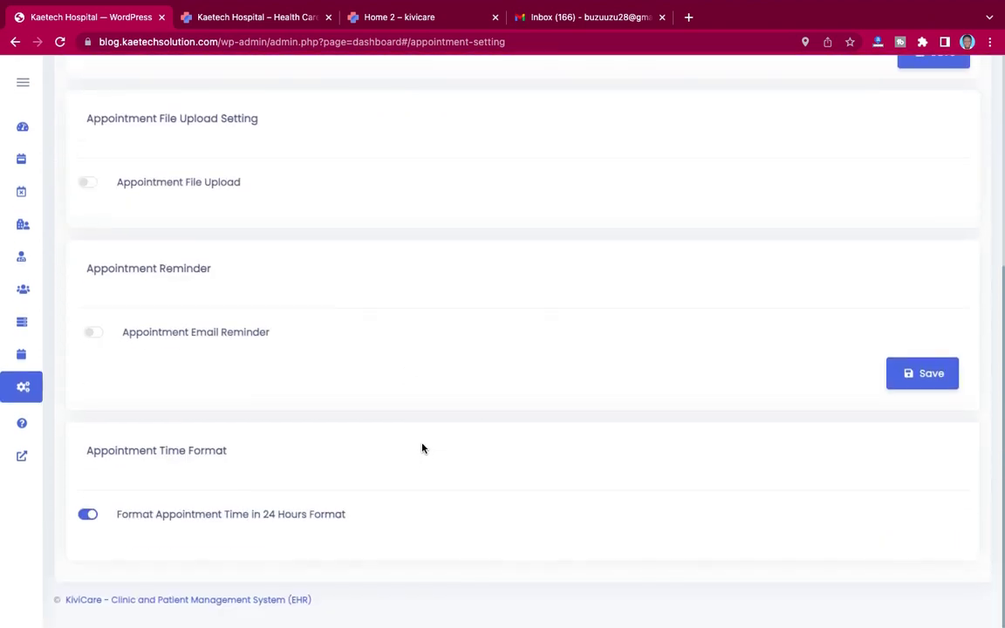
{"action": "scroll", "coordinate": [422, 449], "scroll_direction": "up", "scroll_amount": 3}
{"action": "scroll", "coordinate": [423, 449], "scroll_direction": "down", "scroll_amount": 4}
{"action": "left_click", "coordinate": [925, 375]}
{"action": "scroll", "coordinate": [811, 351], "scroll_direction": "up", "scroll_amount": 4}
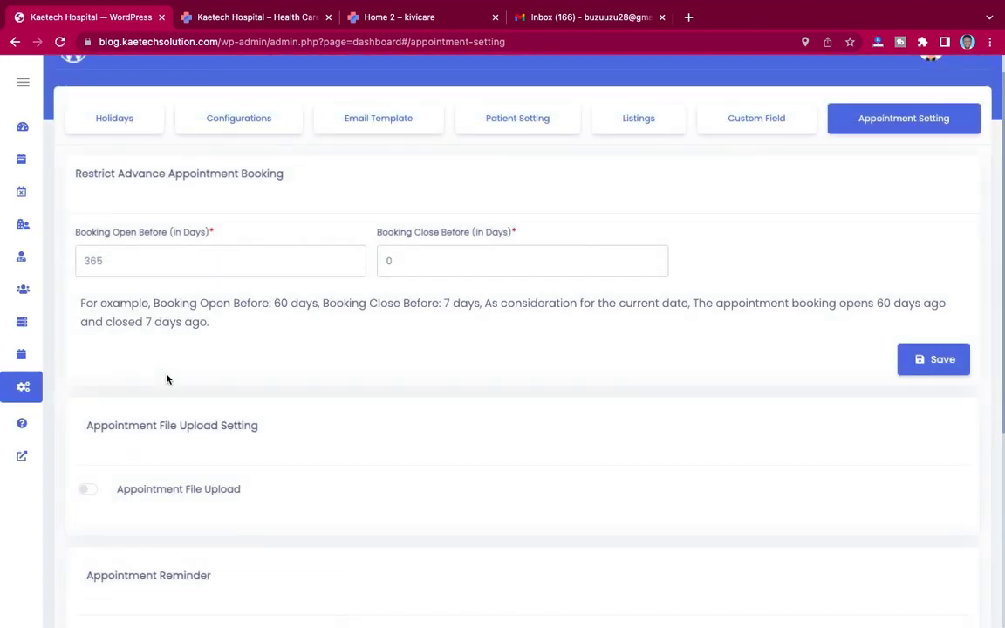
Step: Check the empty Services list and its Add Service form, then go to the empty Doctors list
{"action": "mouse_move", "coordinate": [32, 355]}
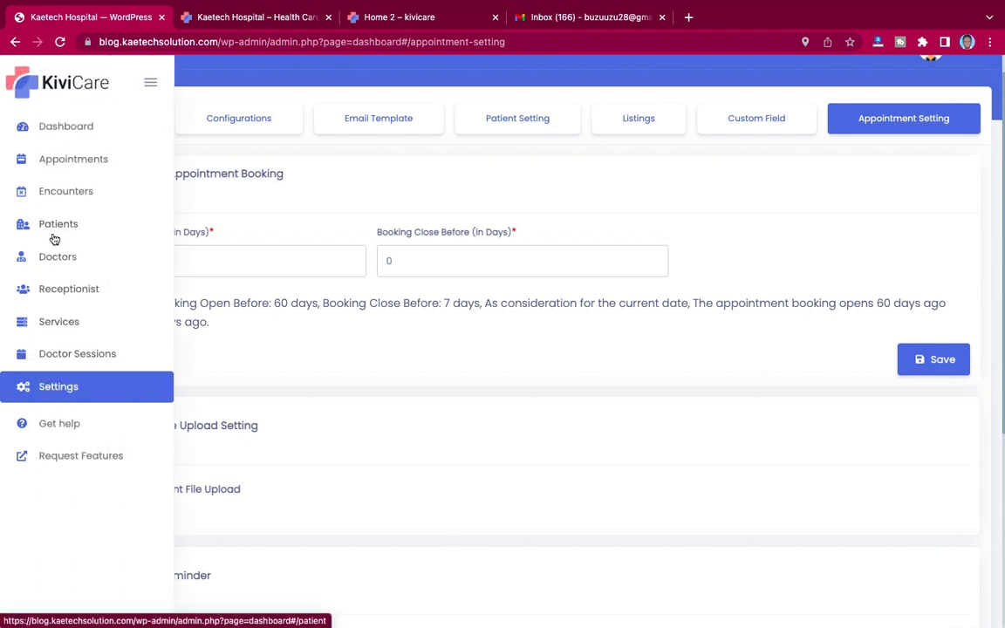
{"action": "left_click", "coordinate": [54, 323]}
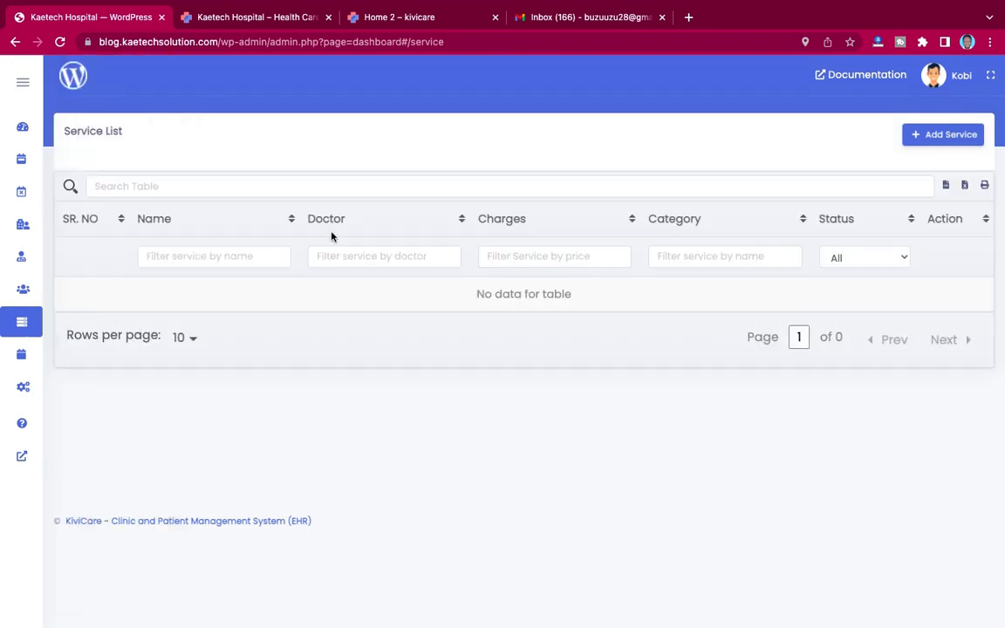
{"action": "left_click", "coordinate": [936, 135]}
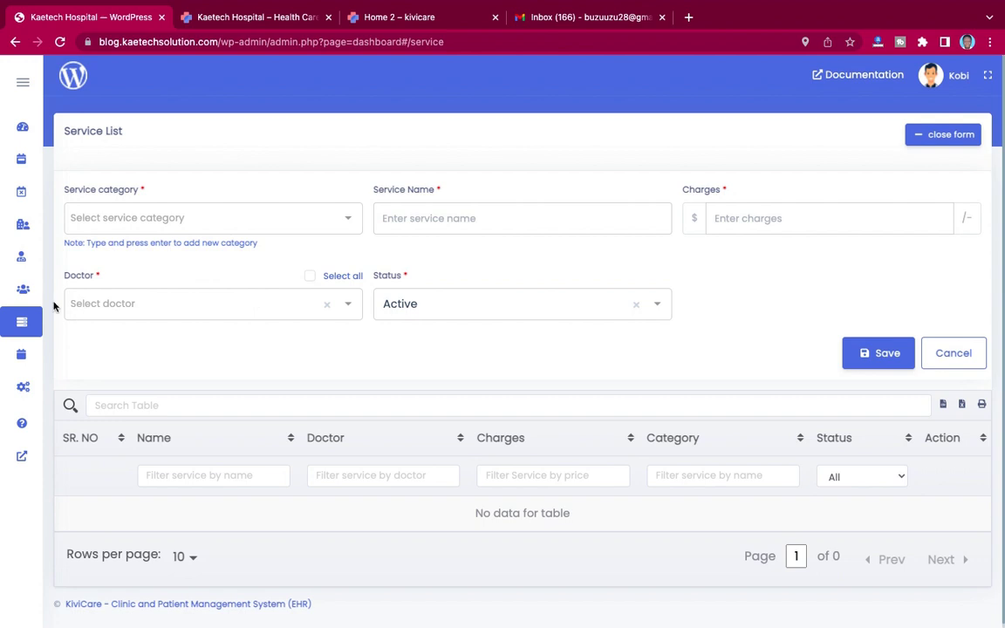
{"action": "mouse_move", "coordinate": [25, 265]}
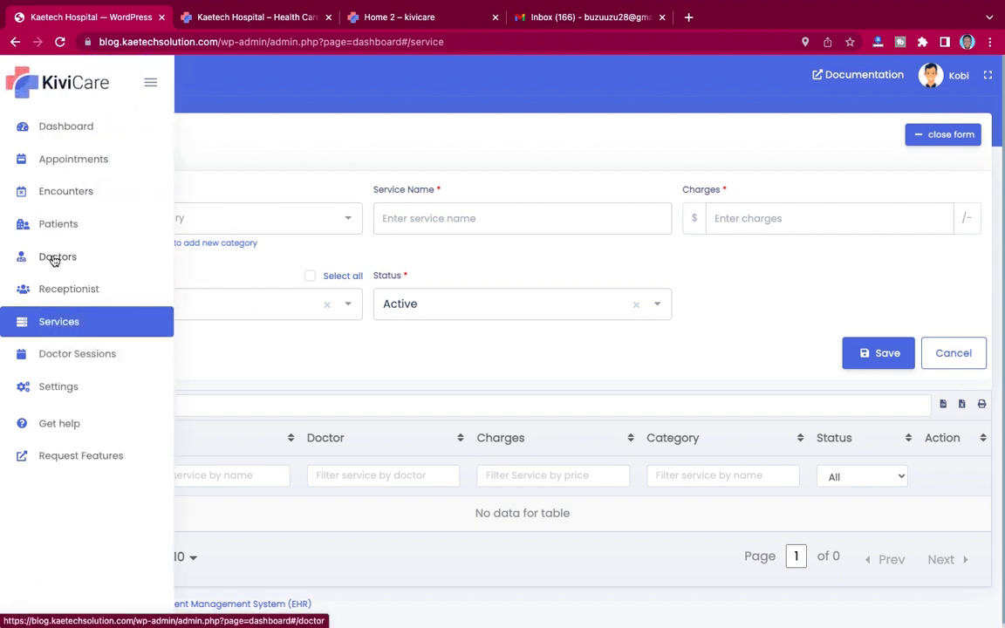
{"action": "left_click", "coordinate": [54, 257]}
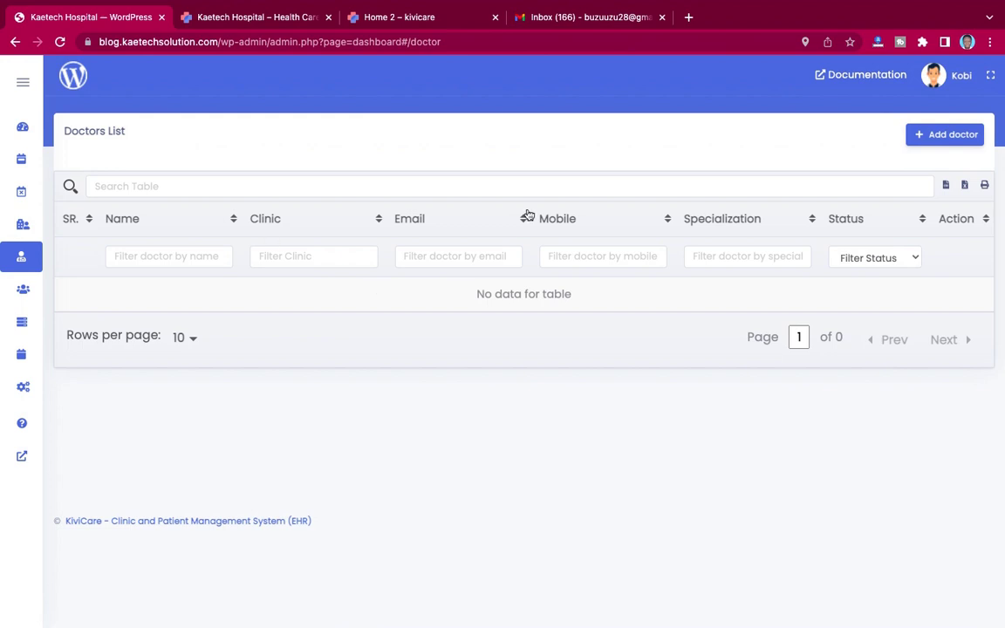
Step: Start a new doctor, type the doctor's first name and pick the saved-contact autofill suggestion
{"action": "left_click", "coordinate": [947, 135]}
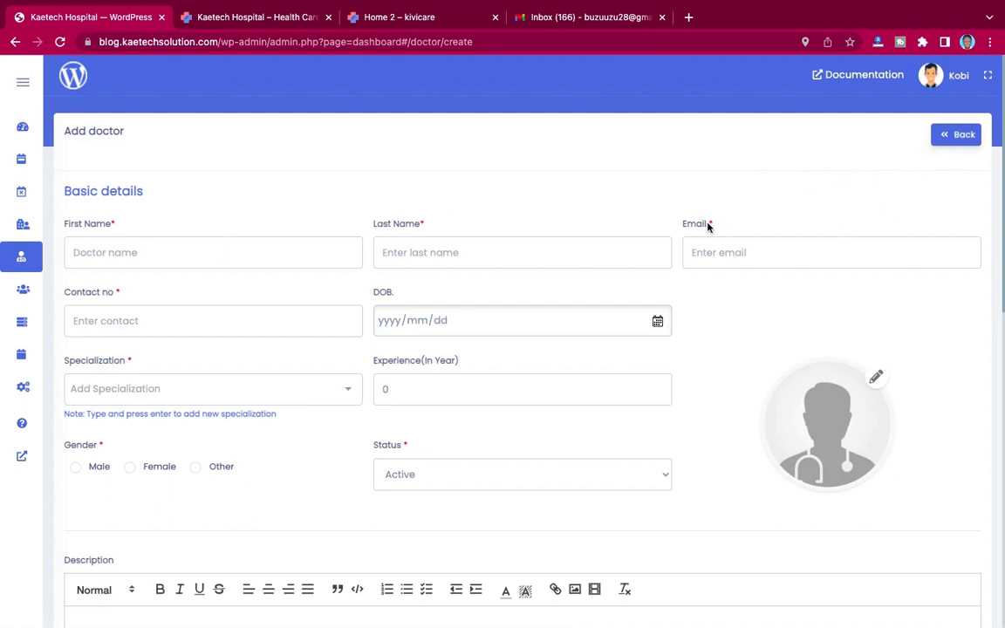
{"action": "left_click", "coordinate": [113, 254]}
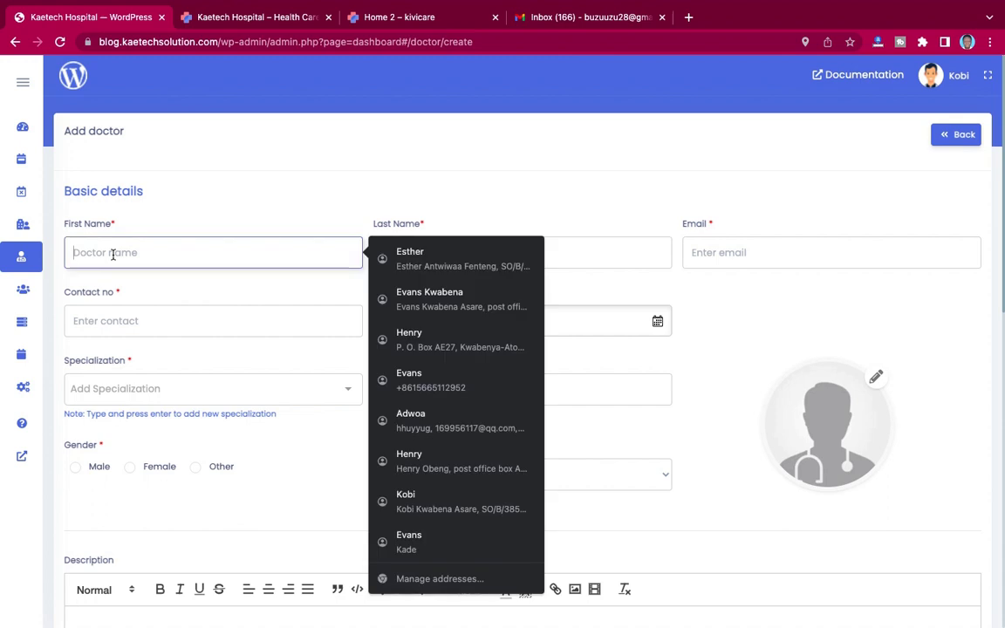
{"action": "type", "text": "Kay"}
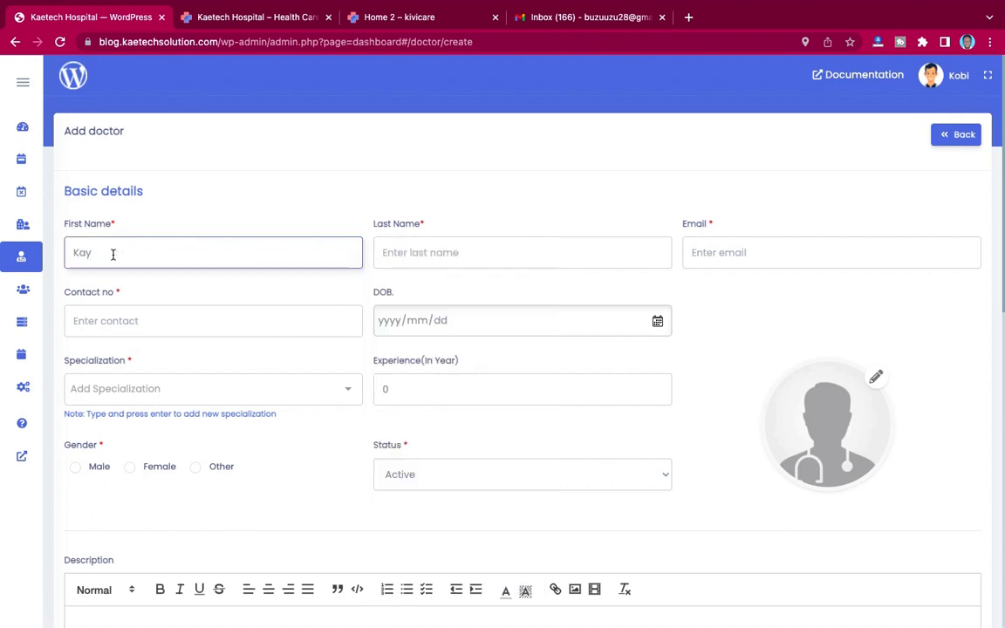
{"action": "key", "text": "BackSpace"}
{"action": "key", "text": "BackSpace"}
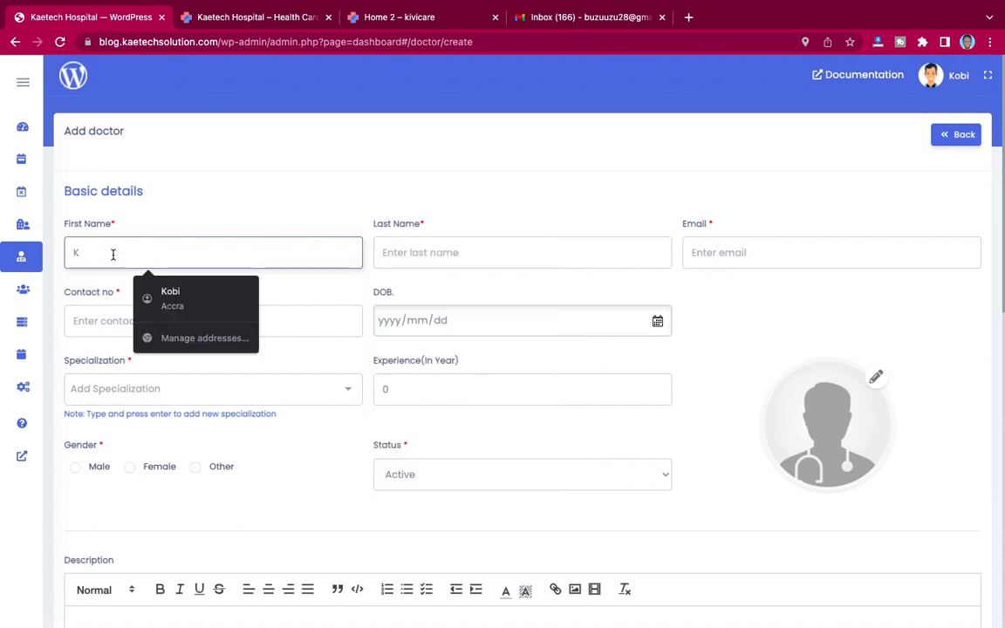
{"action": "type", "text": "obi"}
{"action": "left_click", "coordinate": [172, 297]}
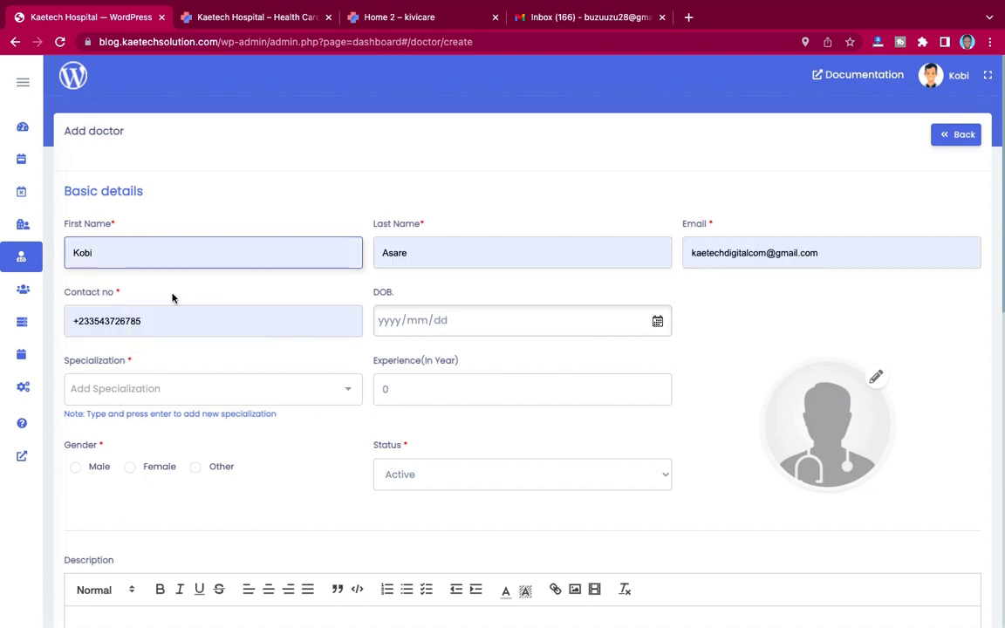
Step: Clear the autofilled last name and replace the email field with the doctor's e-mail address
{"action": "left_click", "coordinate": [428, 259]}
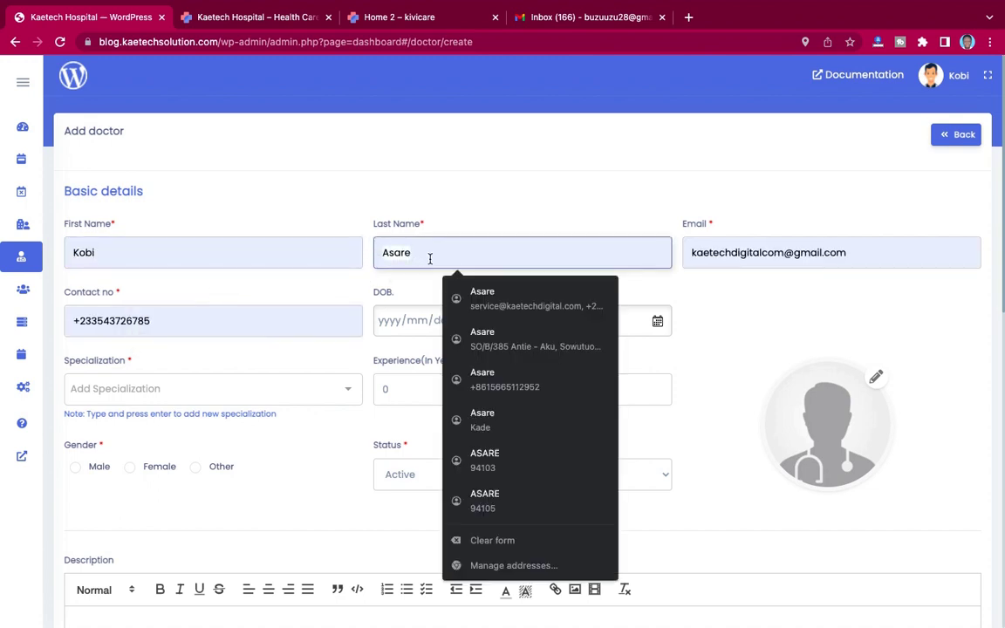
{"action": "key", "text": "BackSpace"}
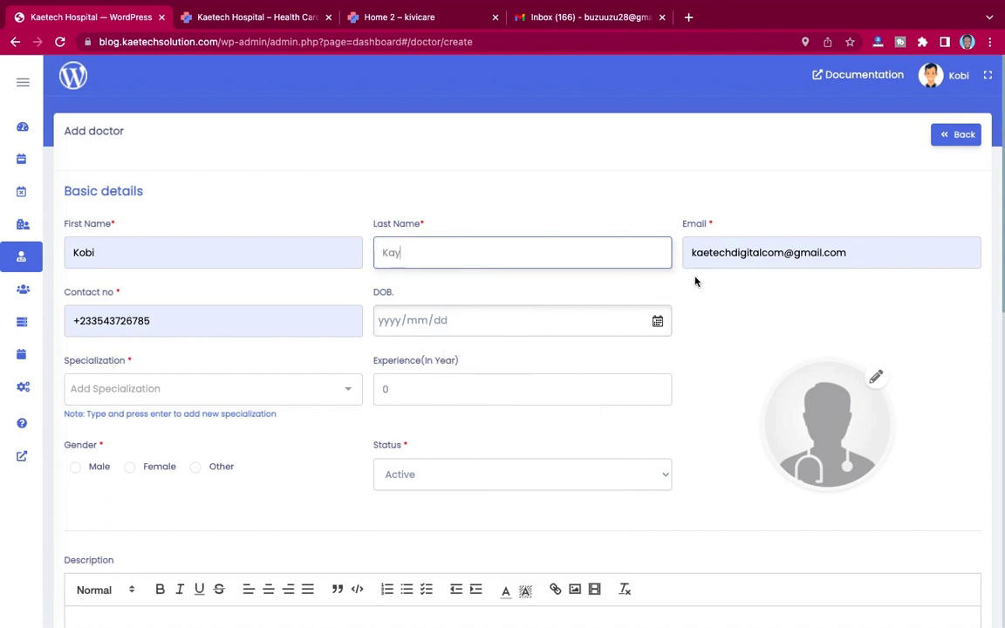
{"action": "left_click", "coordinate": [848, 253]}
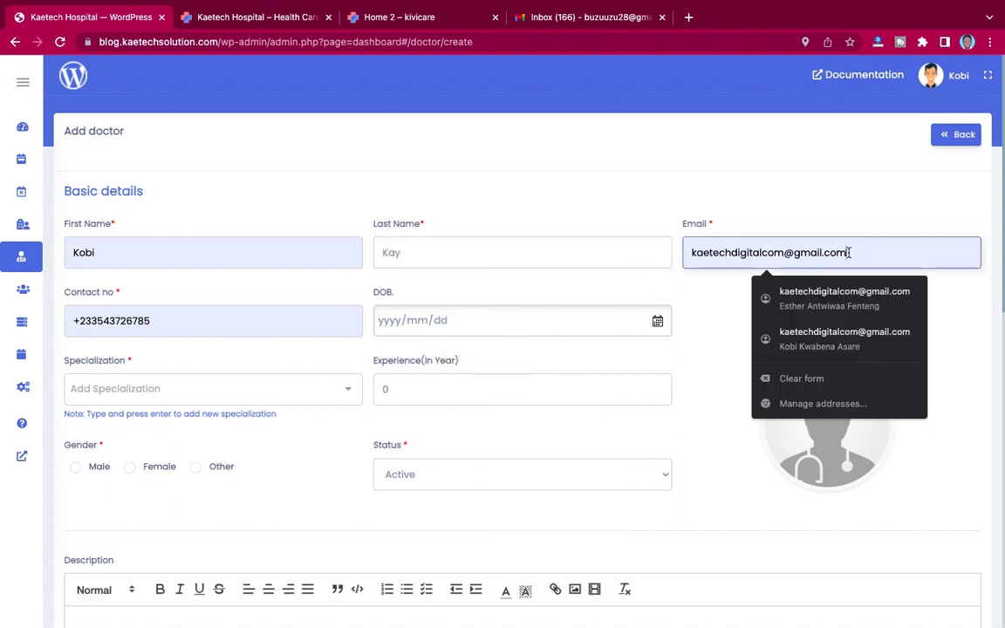
{"action": "left_click_drag", "start_coordinate": [849, 253], "coordinate": [698, 242]}
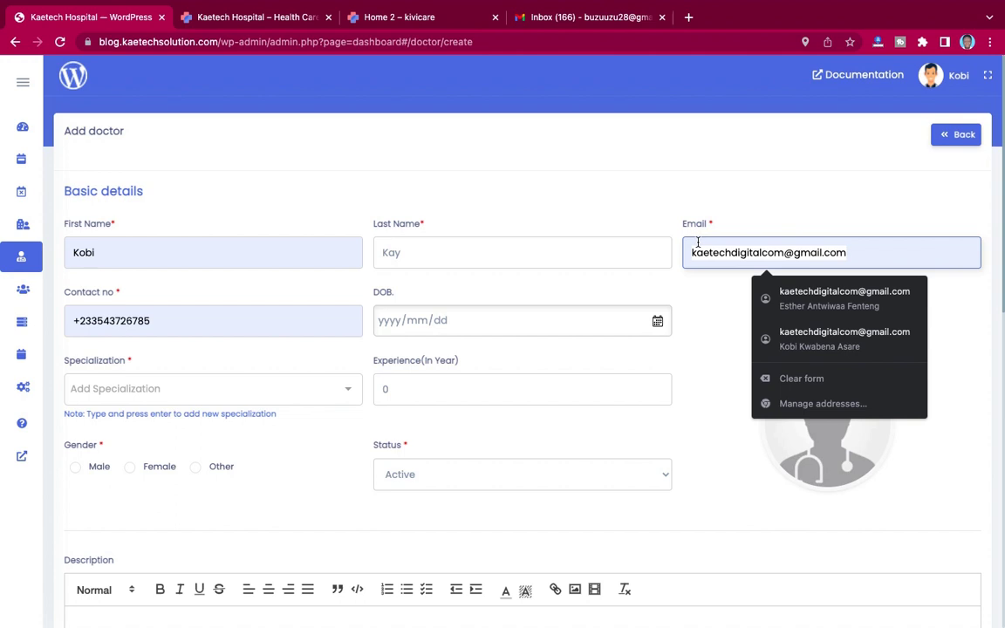
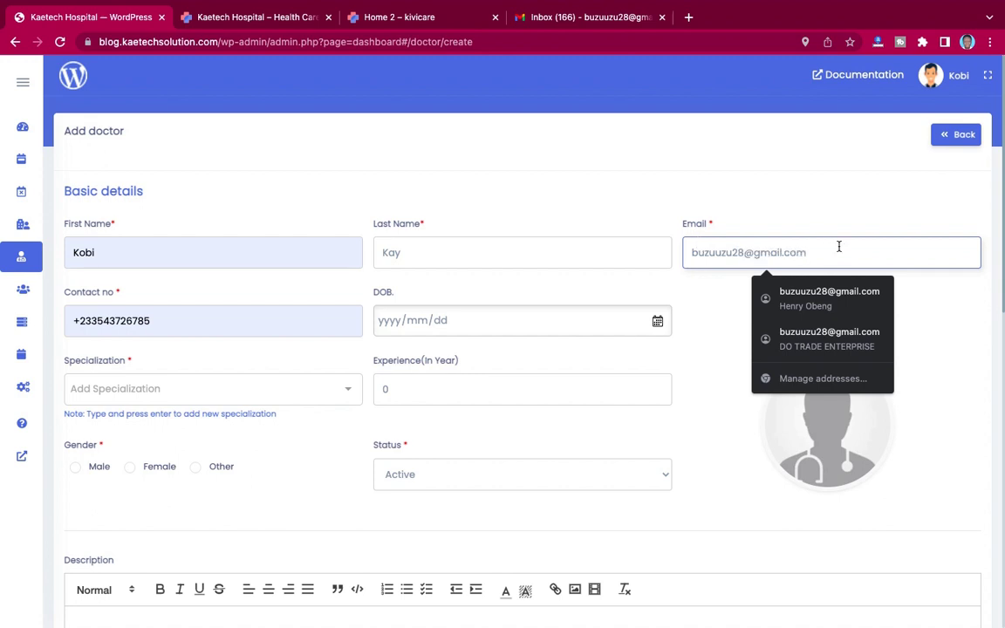
{"action": "left_click", "coordinate": [914, 313]}
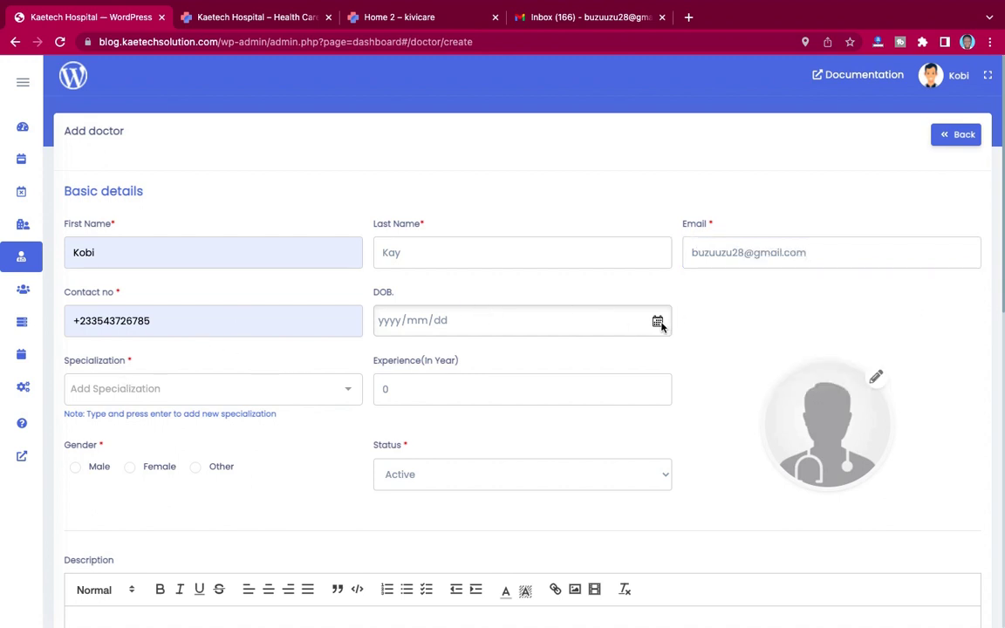
{"action": "left_click", "coordinate": [154, 385]}
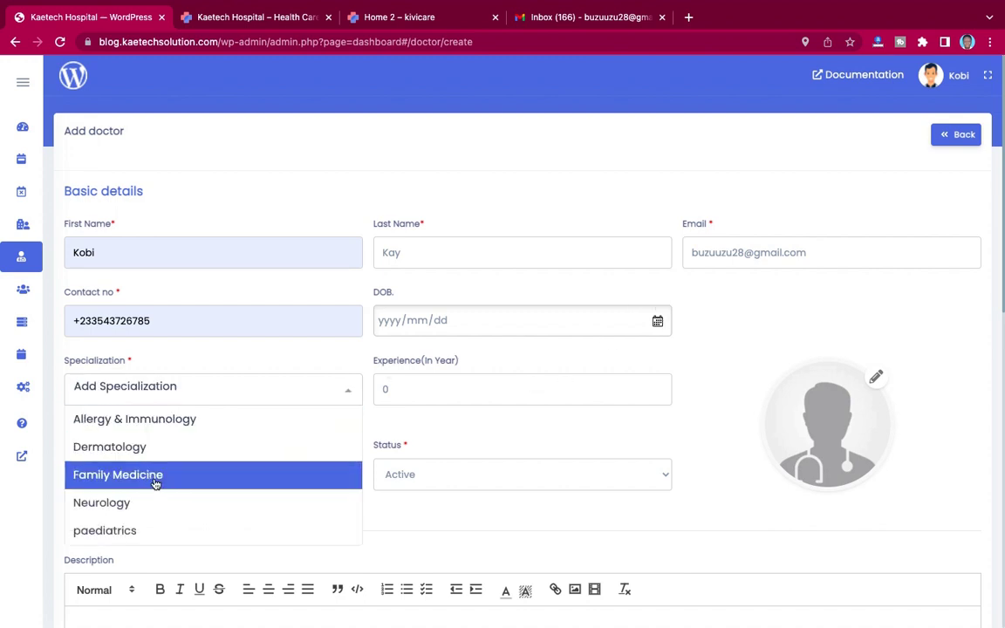
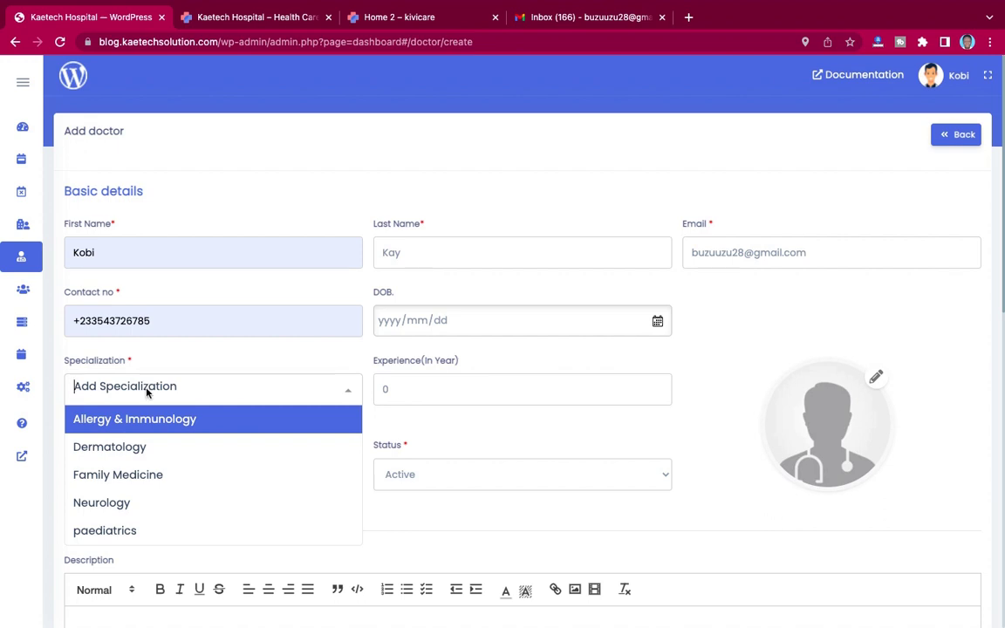
Step: Set the doctor's specialization to Family Medicine, experience to 8 years, gender Male and status Active
{"action": "left_click", "coordinate": [118, 475]}
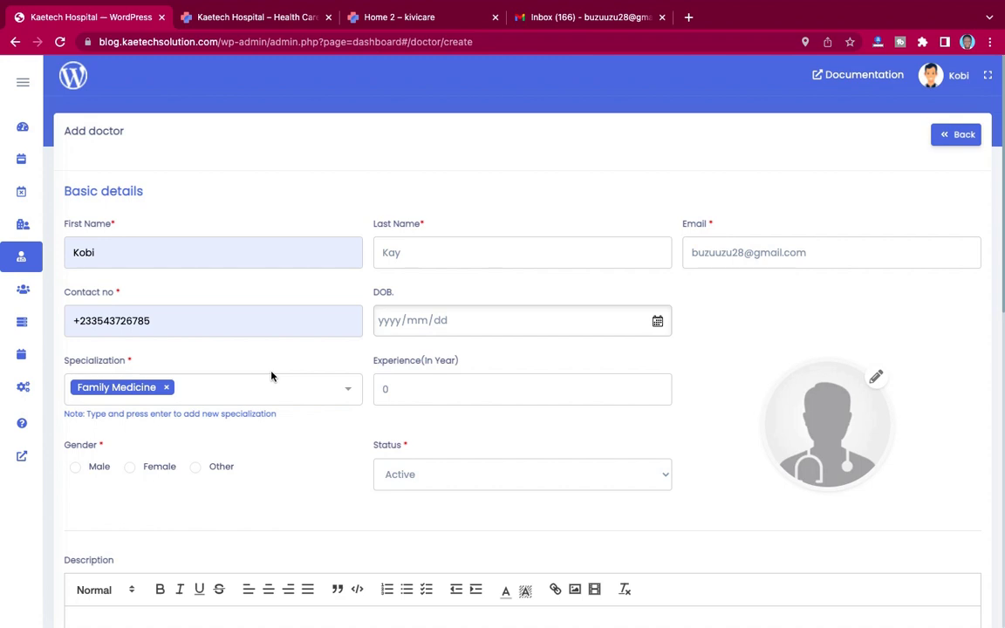
{"action": "left_click", "coordinate": [389, 391]}
{"action": "left_click_drag", "start_coordinate": [389, 391], "coordinate": [374, 389]}
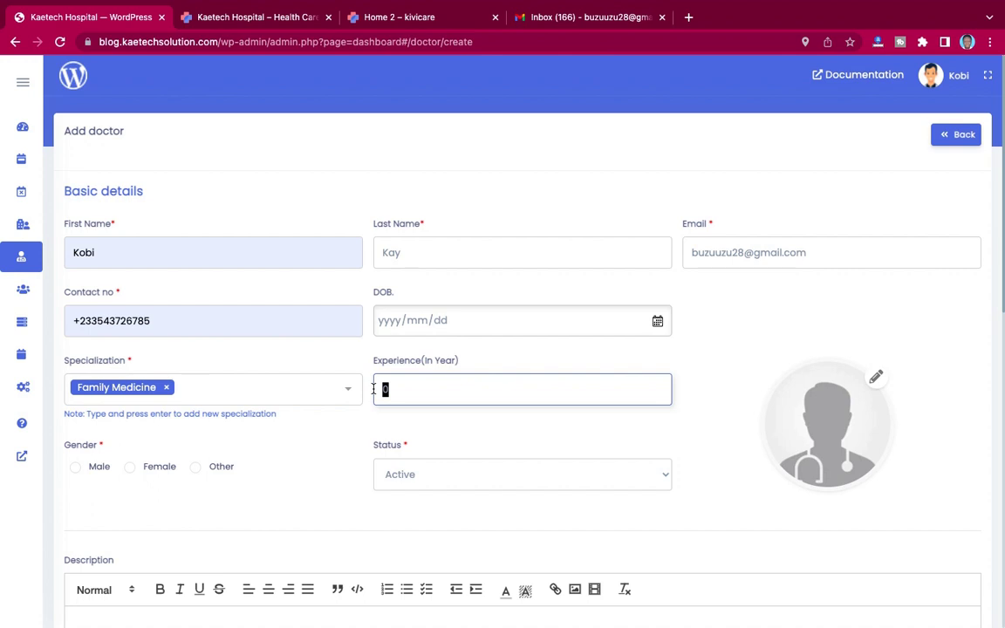
{"action": "type", "text": "8"}
{"action": "left_click", "coordinate": [77, 468]}
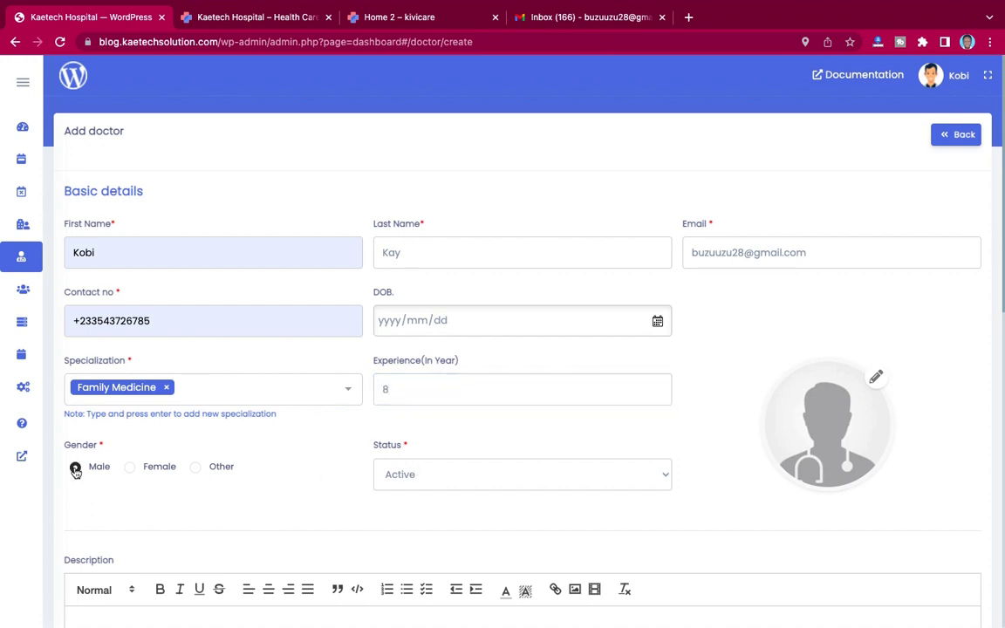
{"action": "left_click", "coordinate": [435, 481]}
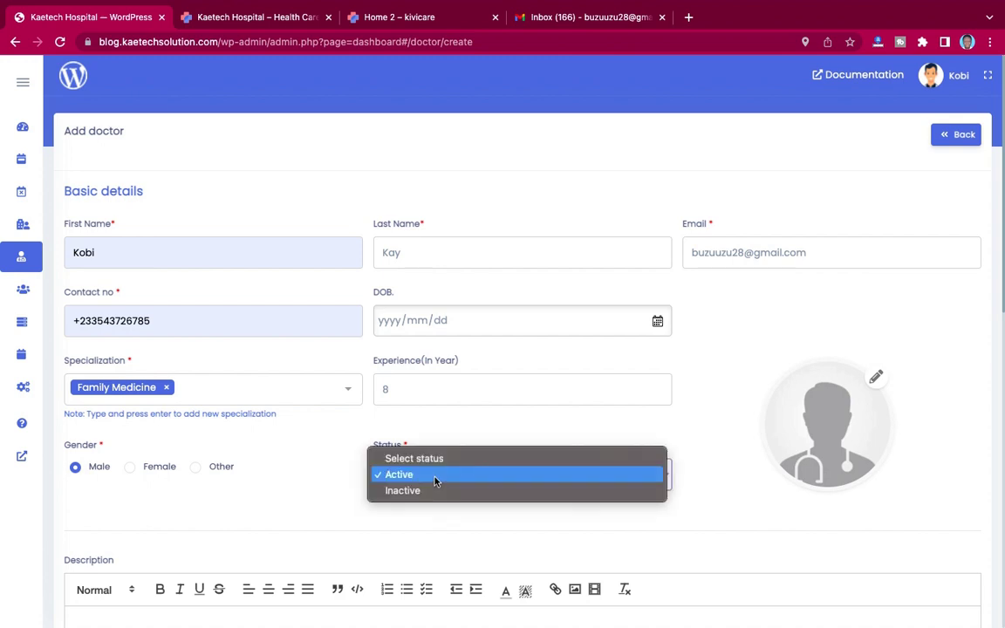
{"action": "left_click", "coordinate": [435, 477]}
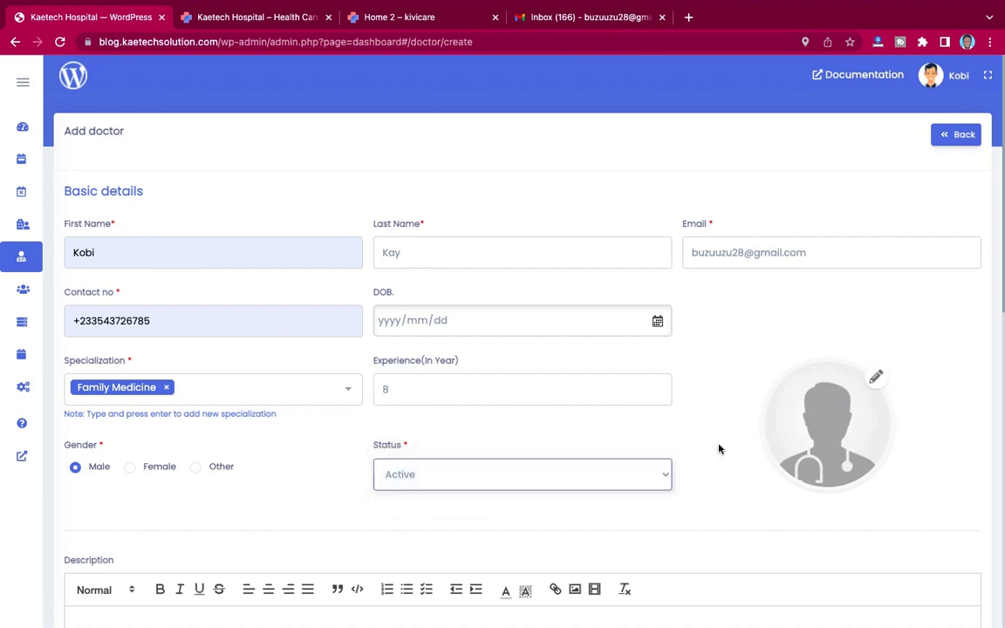
{"action": "left_click", "coordinate": [876, 382]}
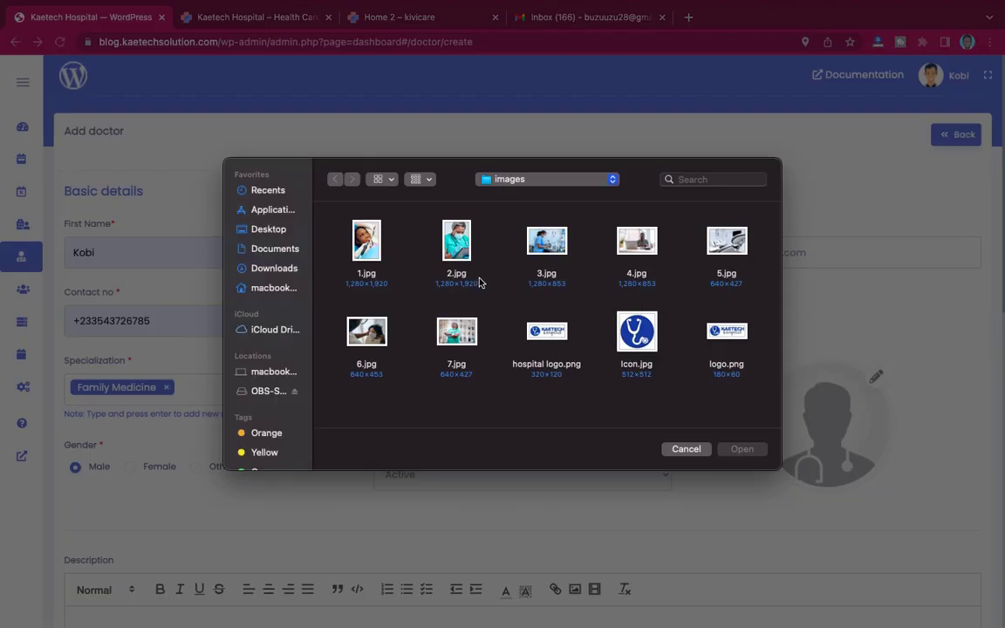
Step: Choose the 4.jpg photo as the doctor's profile picture and scroll down to qualifications
{"action": "left_click", "coordinate": [646, 239]}
{"action": "left_click", "coordinate": [741, 449]}
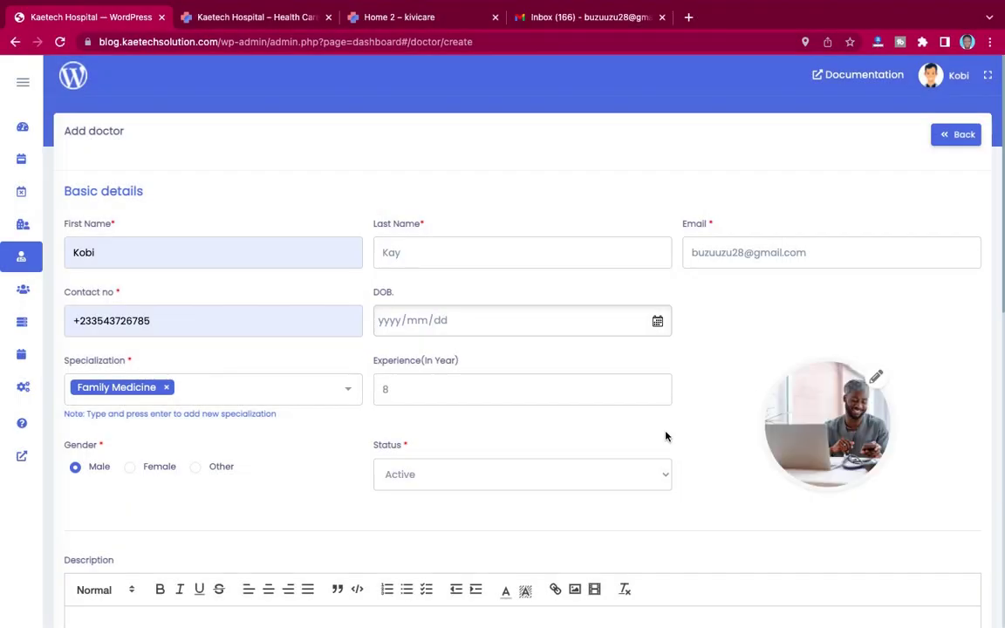
{"action": "scroll", "coordinate": [666, 437], "scroll_direction": "down", "scroll_amount": 3}
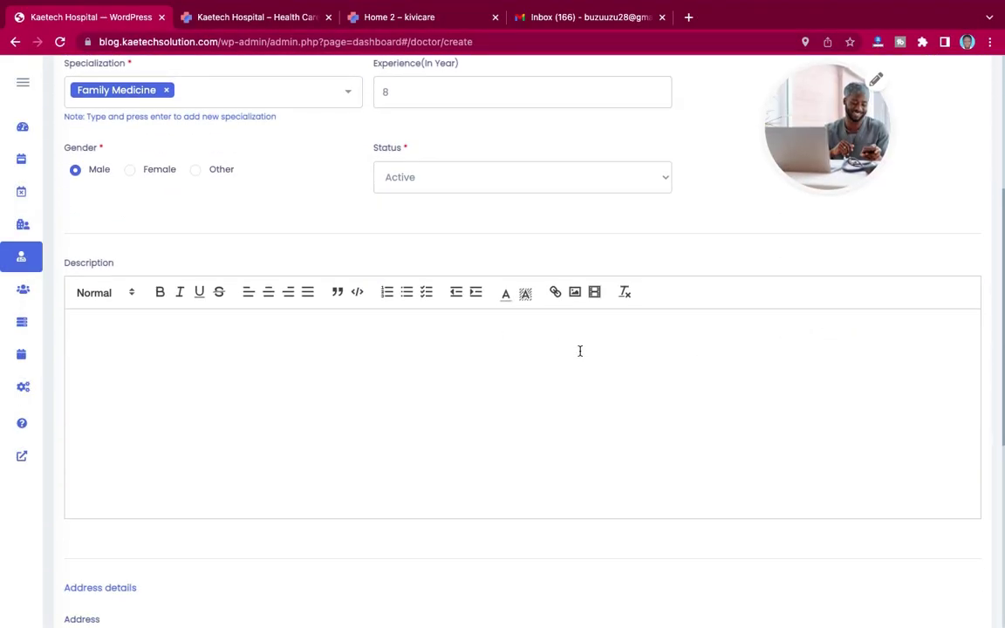
{"action": "scroll", "coordinate": [588, 434], "scroll_direction": "down", "scroll_amount": 5}
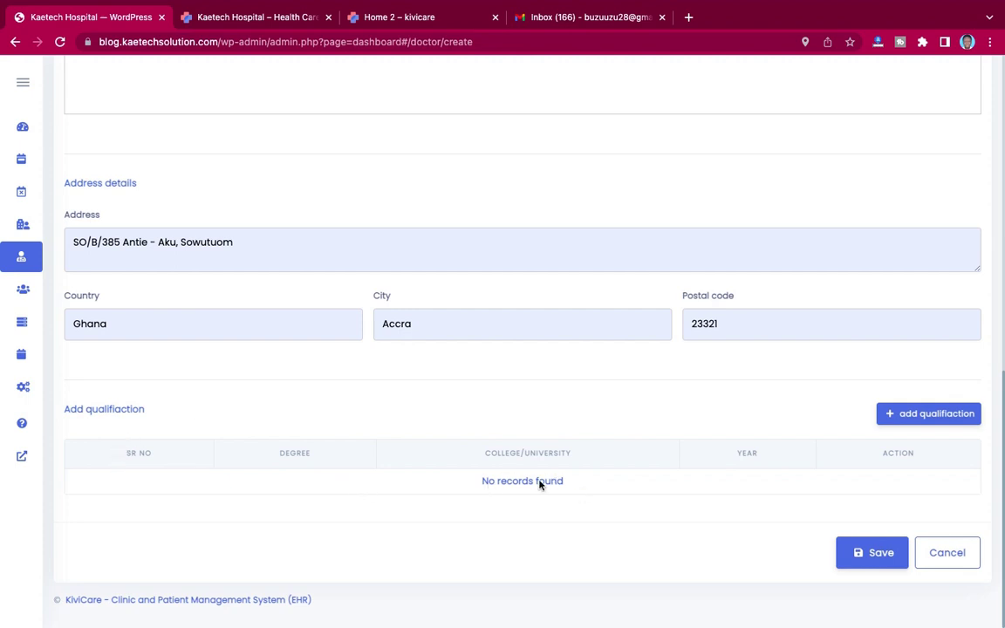
Step: Start a qualification entry with Degree in Medicine from University of Ghana, Medical School
{"action": "left_click", "coordinate": [930, 416]}
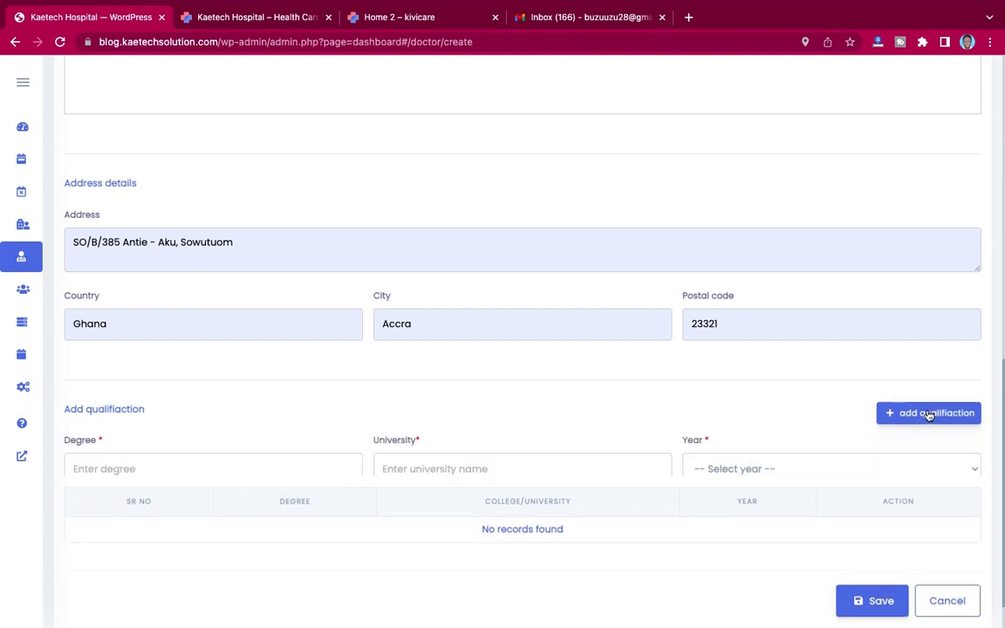
{"action": "left_click", "coordinate": [198, 473]}
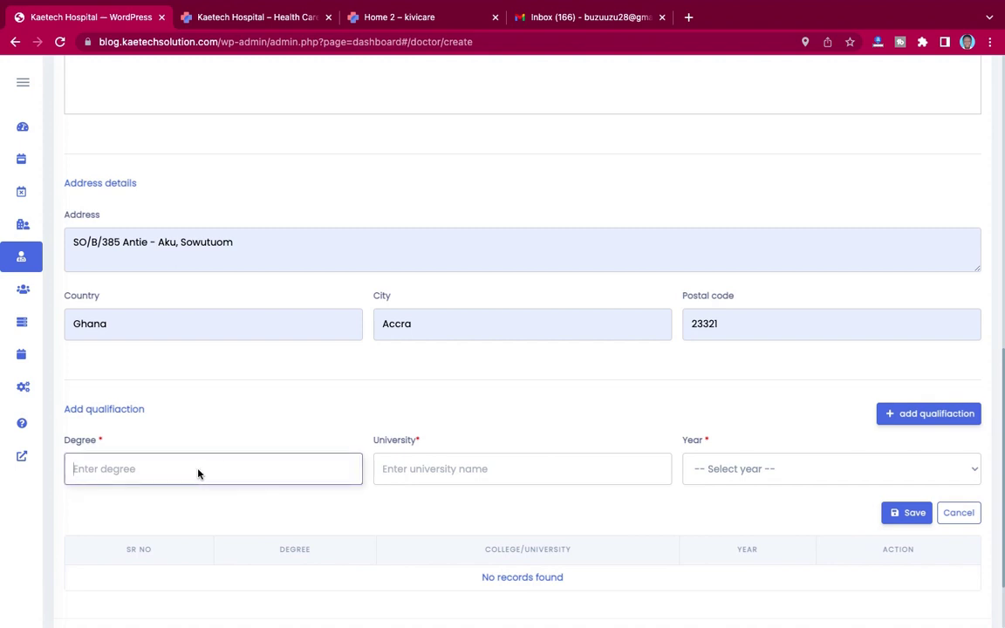
{"action": "type", "text": "Degree in Medicine"}
{"action": "left_click", "coordinate": [440, 471]}
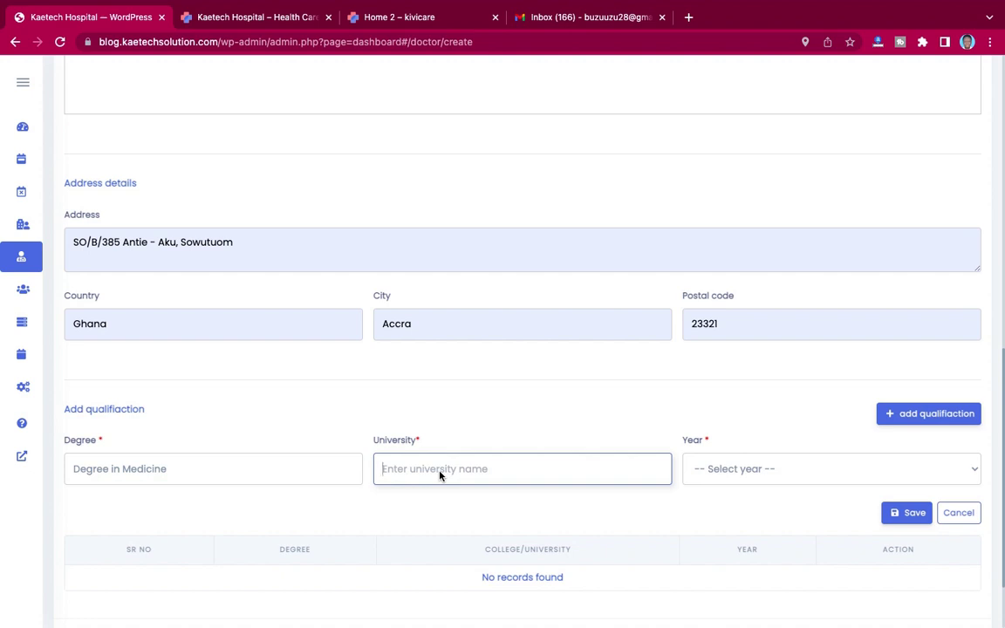
{"action": "type", "text": "University of Ghana, Medical Sch"}
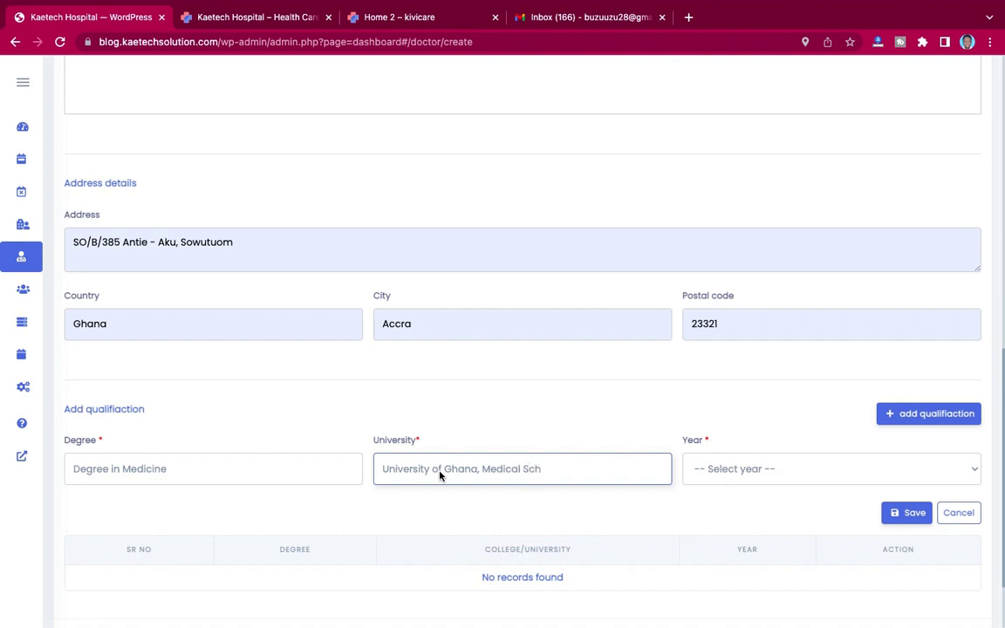
{"action": "type", "text": "ool"}
Step: Set the qualification year to 2007 and add it to the qualifications table
{"action": "left_click", "coordinate": [765, 473]}
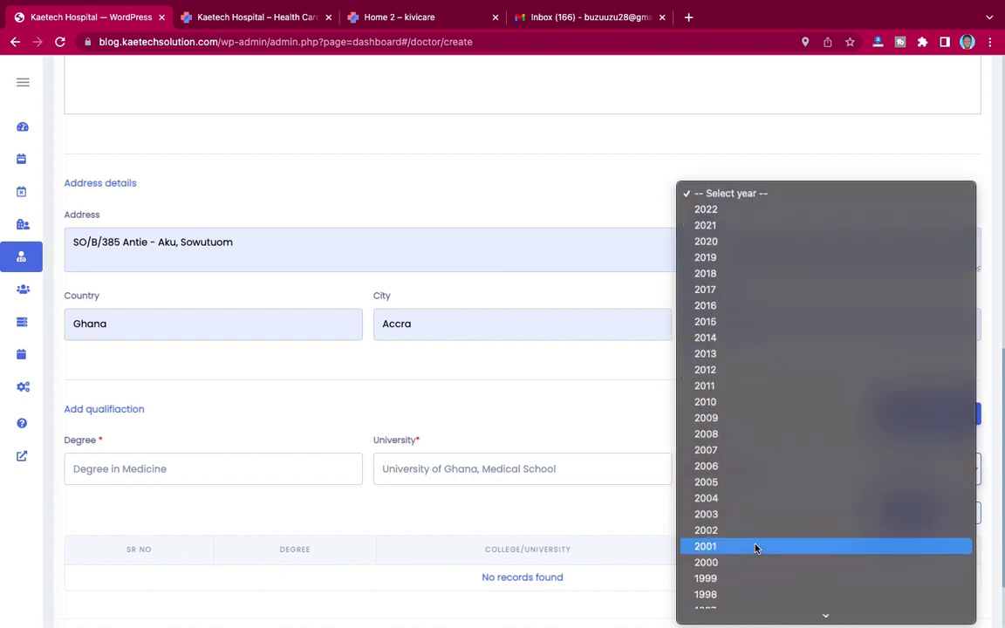
{"action": "scroll", "coordinate": [755, 548], "scroll_direction": "down", "scroll_amount": 3}
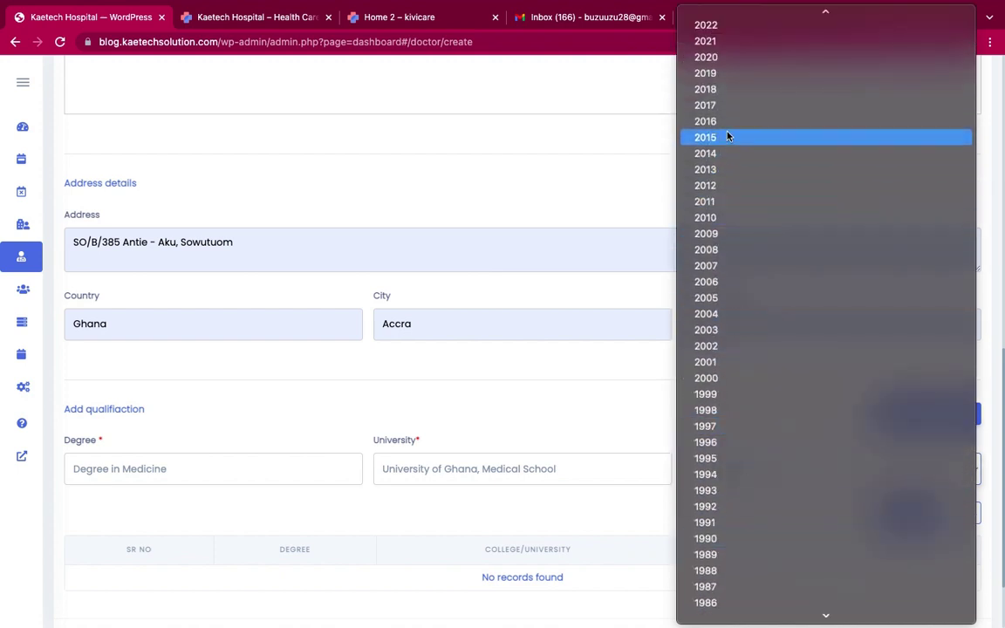
{"action": "left_click", "coordinate": [727, 265]}
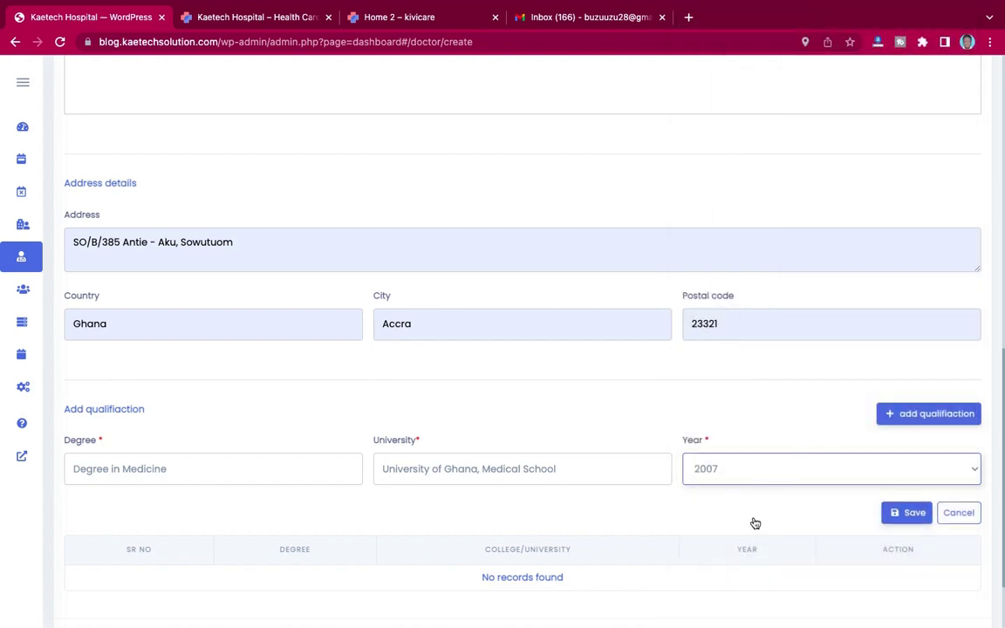
{"action": "scroll", "coordinate": [742, 522], "scroll_direction": "down", "scroll_amount": 2}
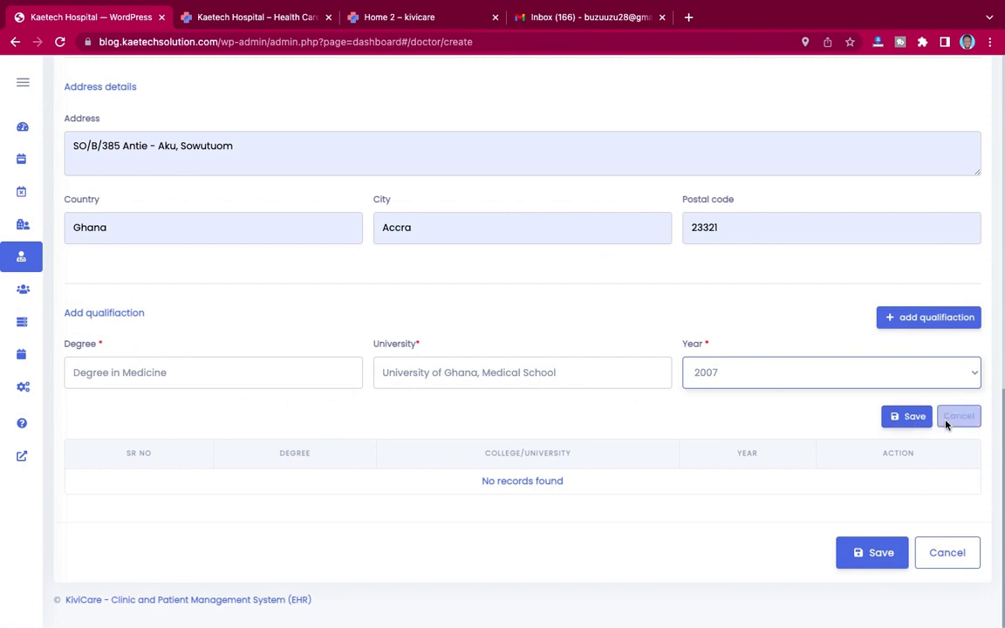
{"action": "left_click", "coordinate": [910, 417]}
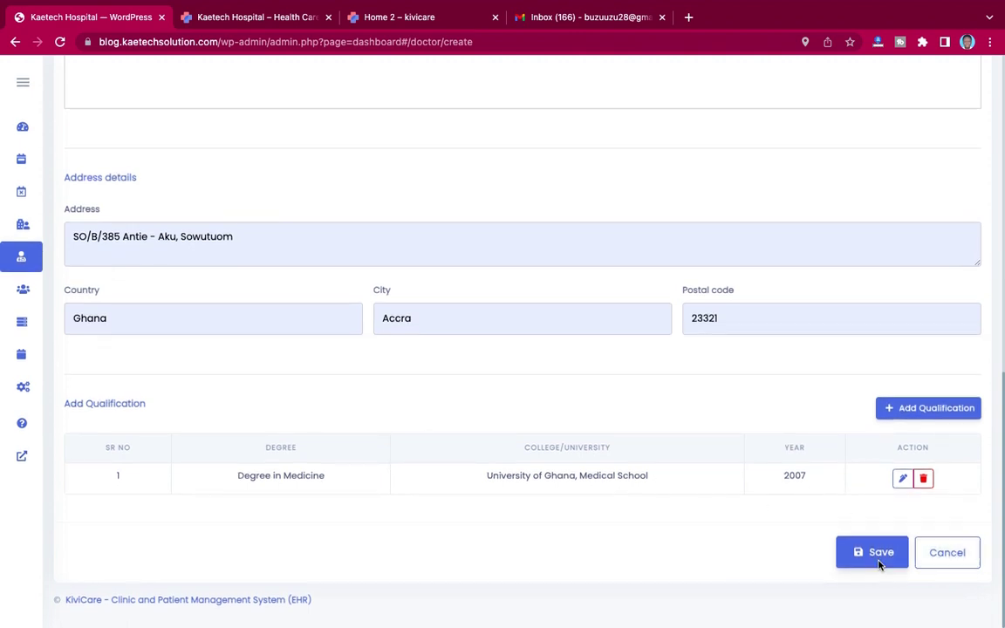
{"action": "scroll", "coordinate": [778, 406], "scroll_direction": "up", "scroll_amount": 2}
{"action": "scroll", "coordinate": [778, 406], "scroll_direction": "down", "scroll_amount": 2}
Step: Save the first doctor, dismiss Chrome's save-address prompt, and begin a new doctor entry
{"action": "left_click", "coordinate": [871, 559]}
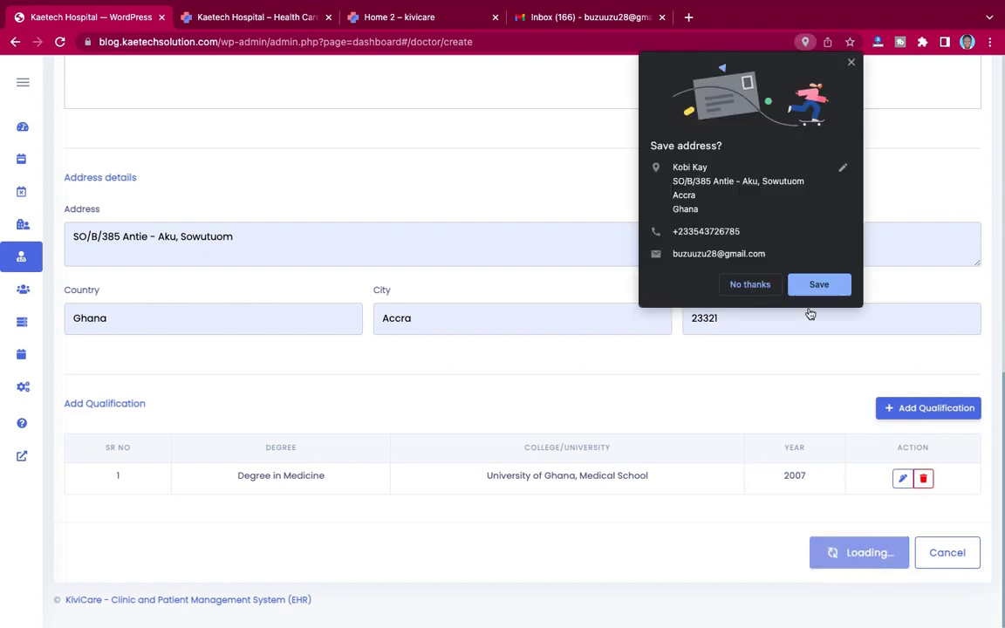
{"action": "left_click", "coordinate": [852, 63]}
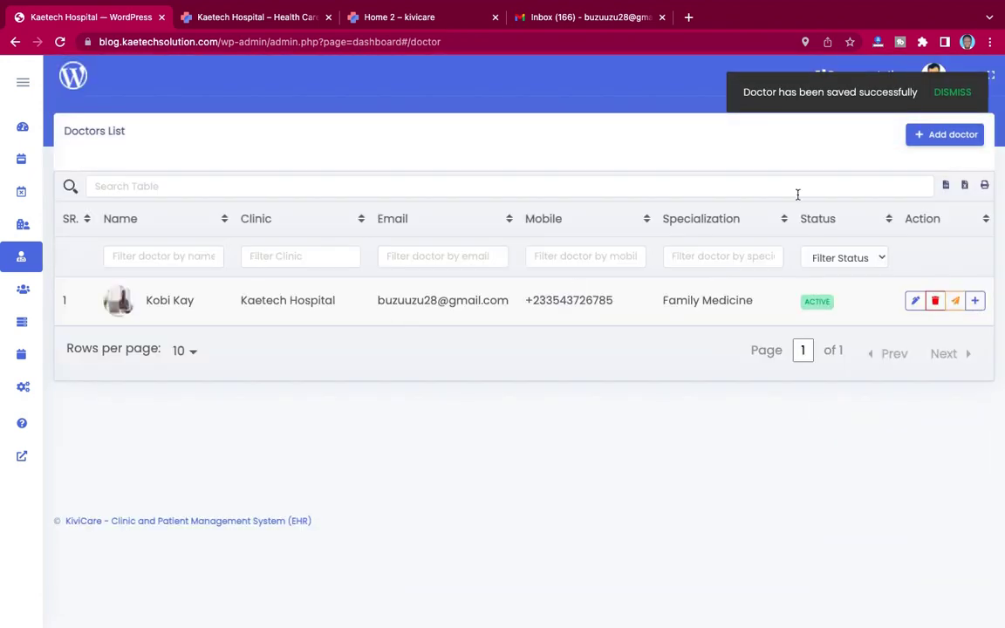
{"action": "left_click", "coordinate": [941, 137]}
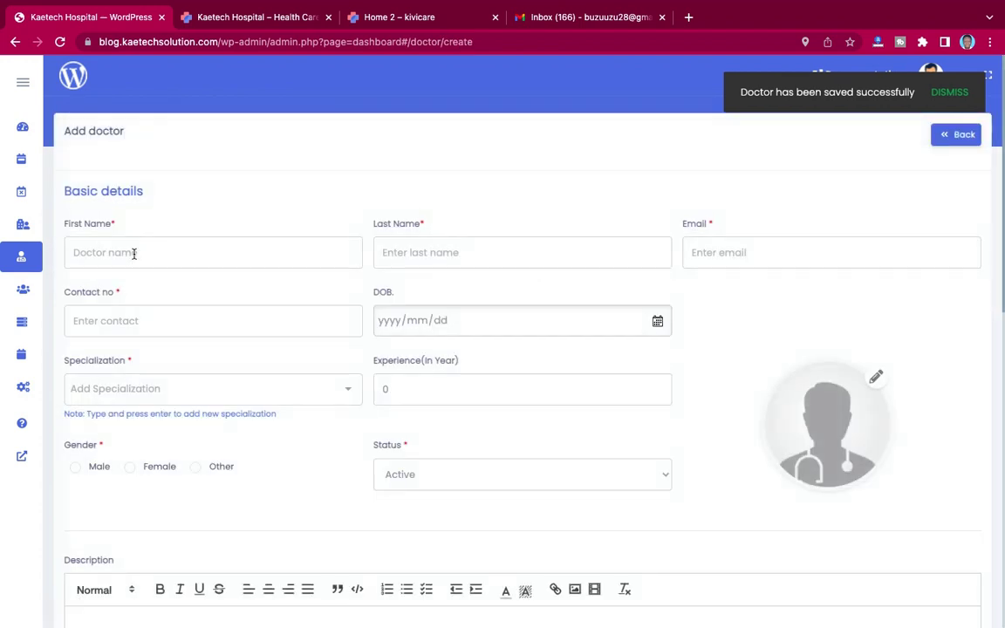
Step: Autofill the second doctor's name and contact number, then pick the suggested work e-mail
{"action": "left_click", "coordinate": [132, 253]}
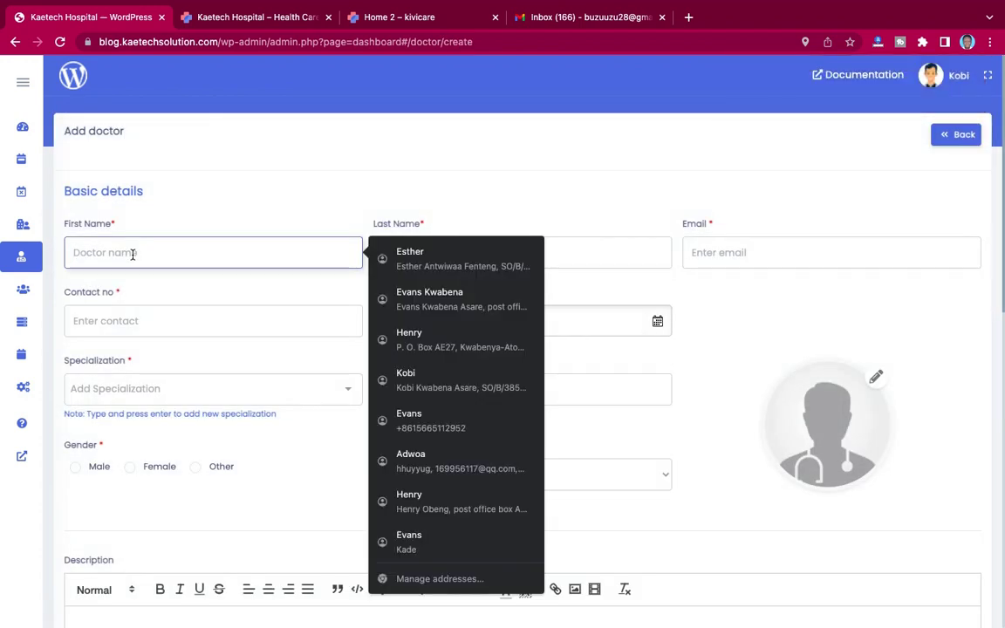
{"action": "left_click", "coordinate": [415, 258]}
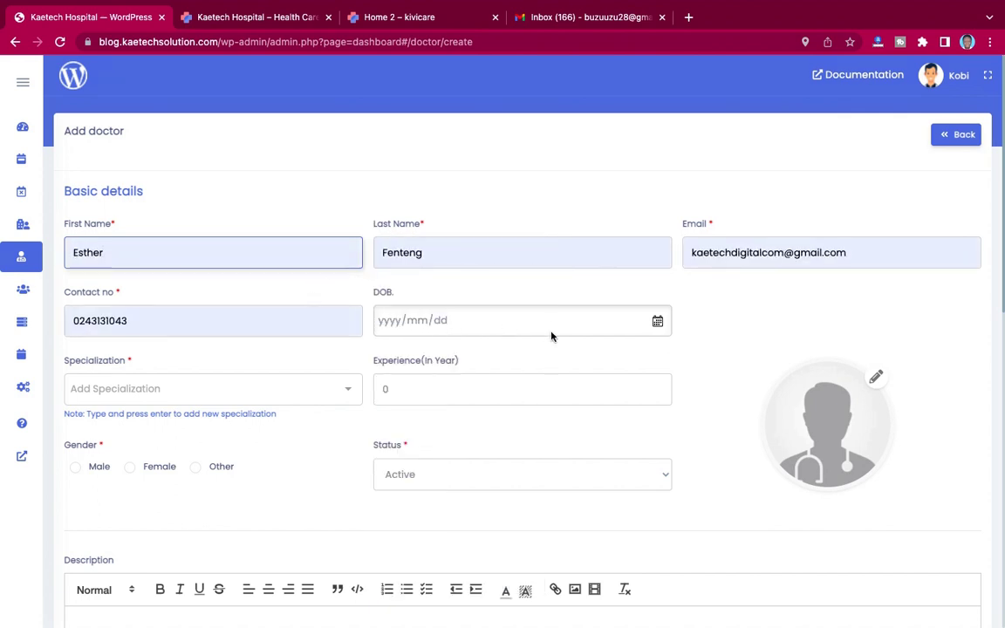
{"action": "left_click", "coordinate": [848, 253]}
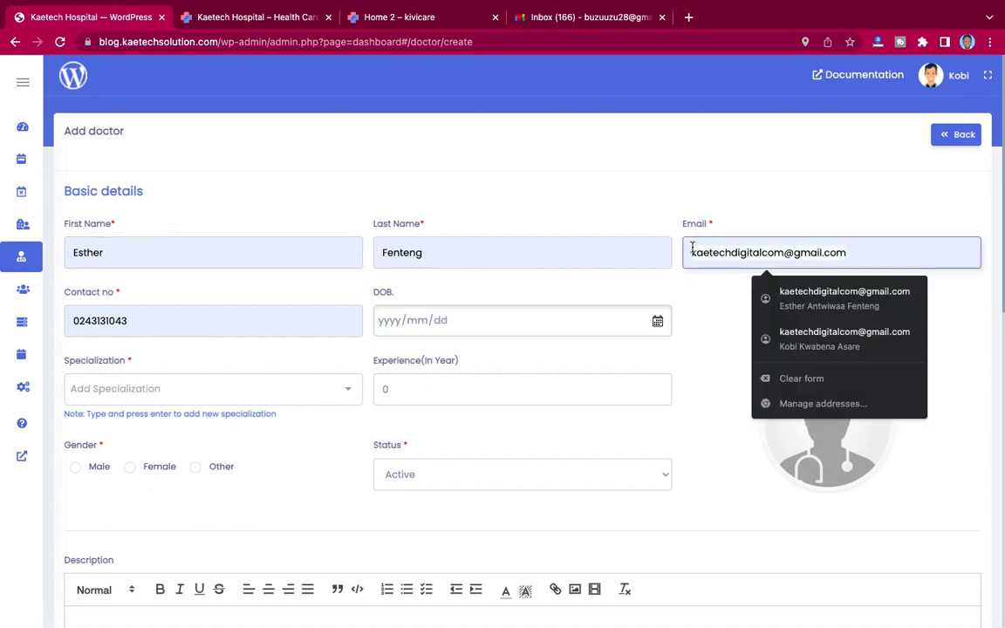
{"action": "type", "text": "service@"}
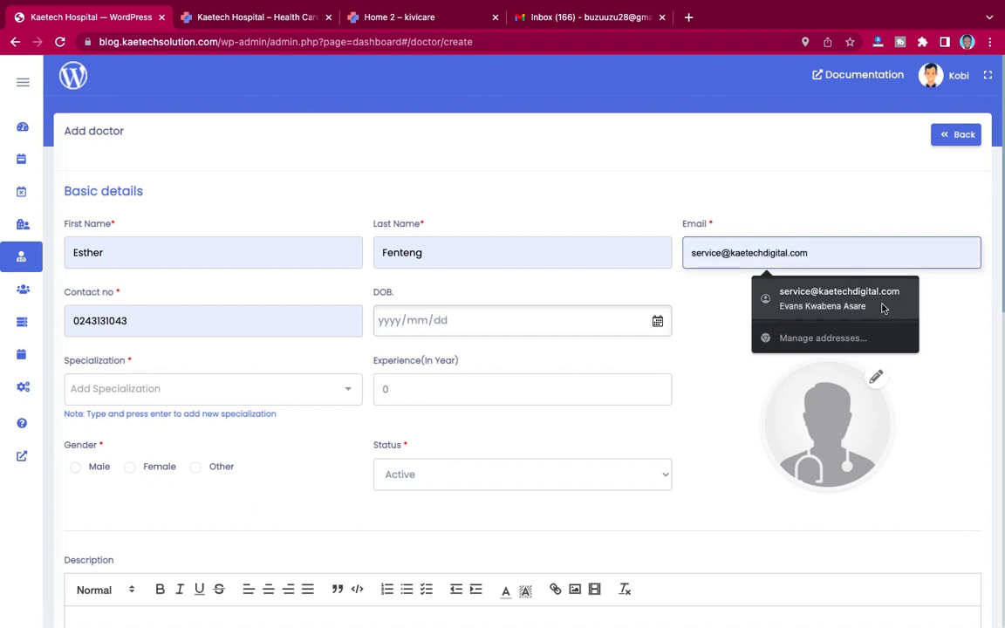
{"action": "left_click", "coordinate": [829, 305]}
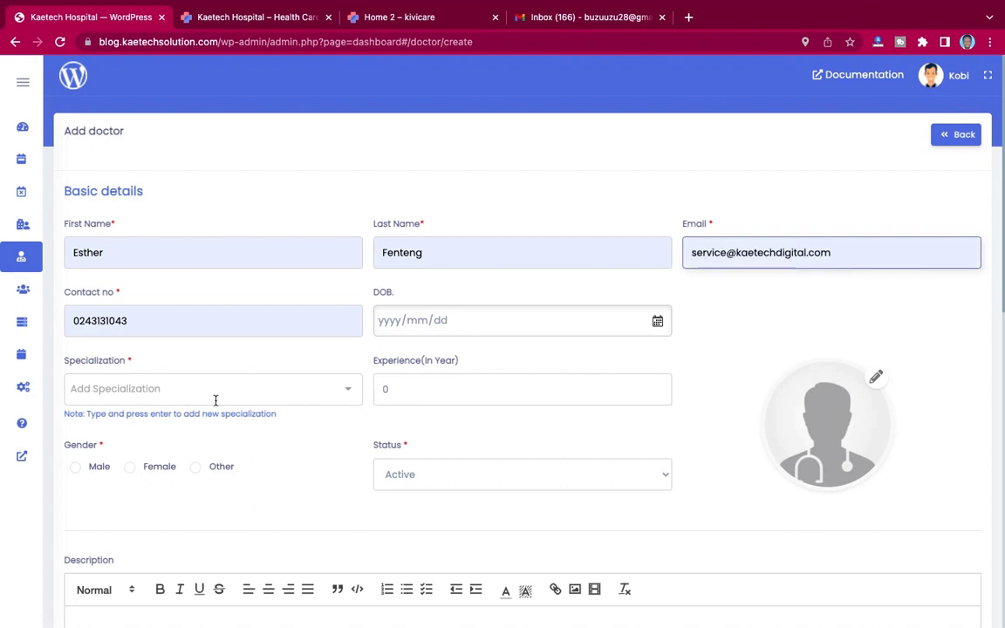
Step: Set specialization to paediatrics, experience to 5 years and gender to Female
{"action": "left_click", "coordinate": [184, 392]}
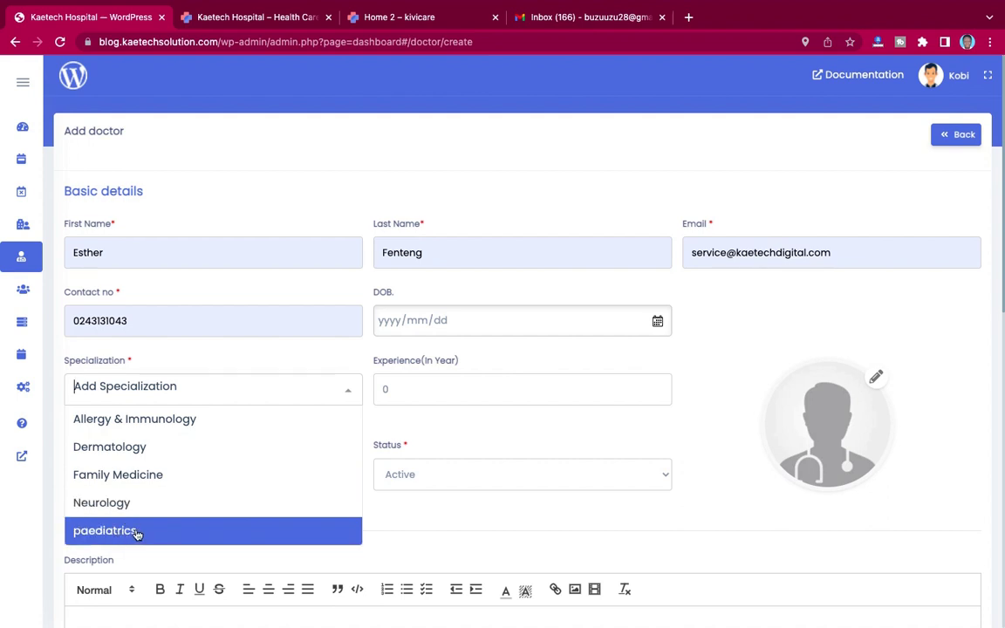
{"action": "left_click", "coordinate": [136, 533]}
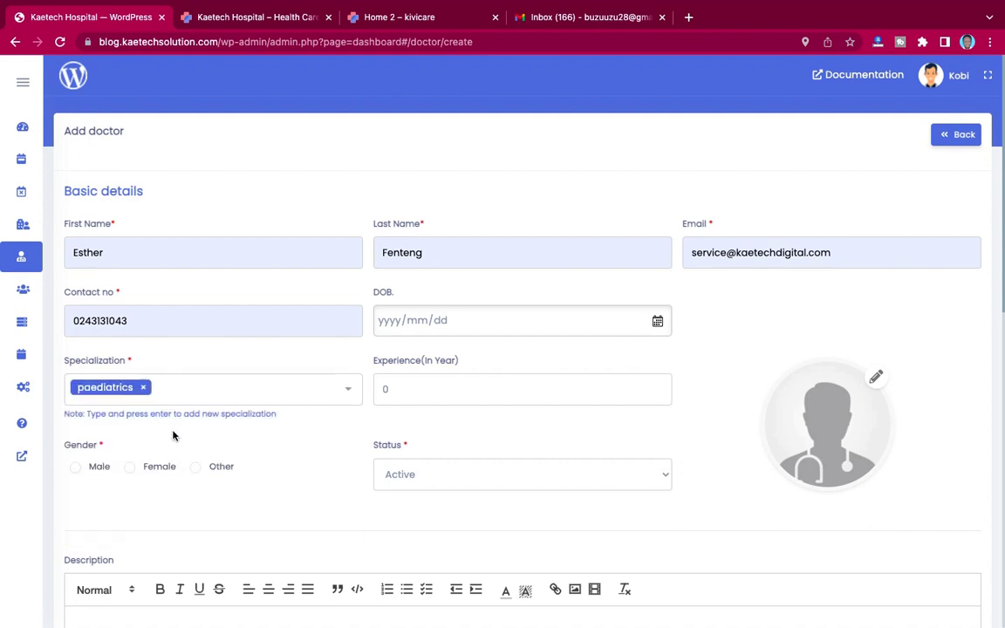
{"action": "double_click", "coordinate": [386, 390]}
{"action": "type", "text": "5"}
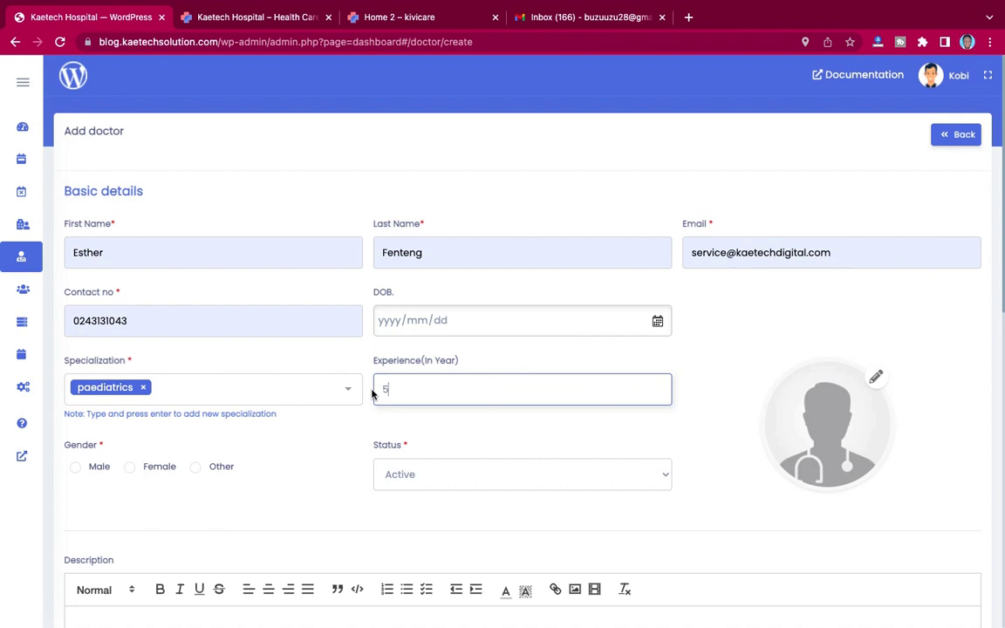
{"action": "scroll", "coordinate": [351, 473], "scroll_direction": "down", "scroll_amount": 1}
{"action": "scroll", "coordinate": [352, 473], "scroll_direction": "down", "scroll_amount": 1}
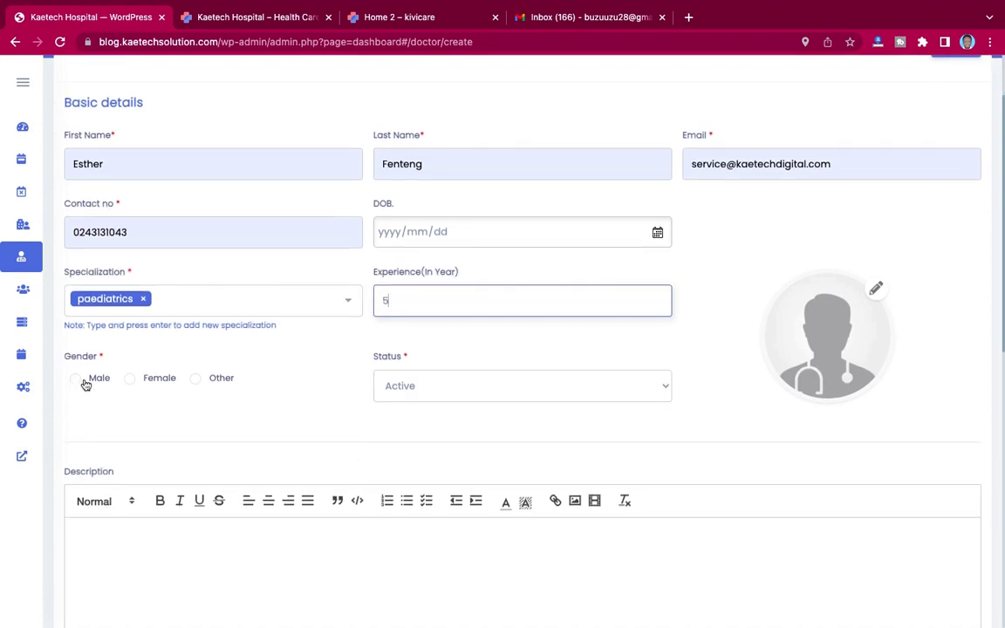
{"action": "left_click", "coordinate": [130, 378]}
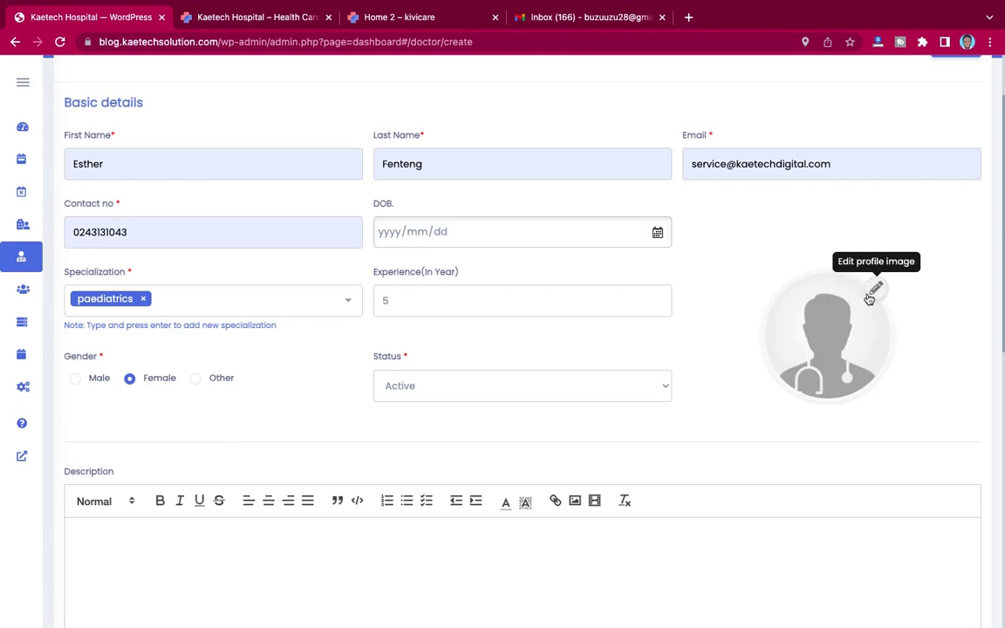
Step: Upload the 2.jpg photo as the second doctor's profile picture
{"action": "left_click", "coordinate": [877, 290]}
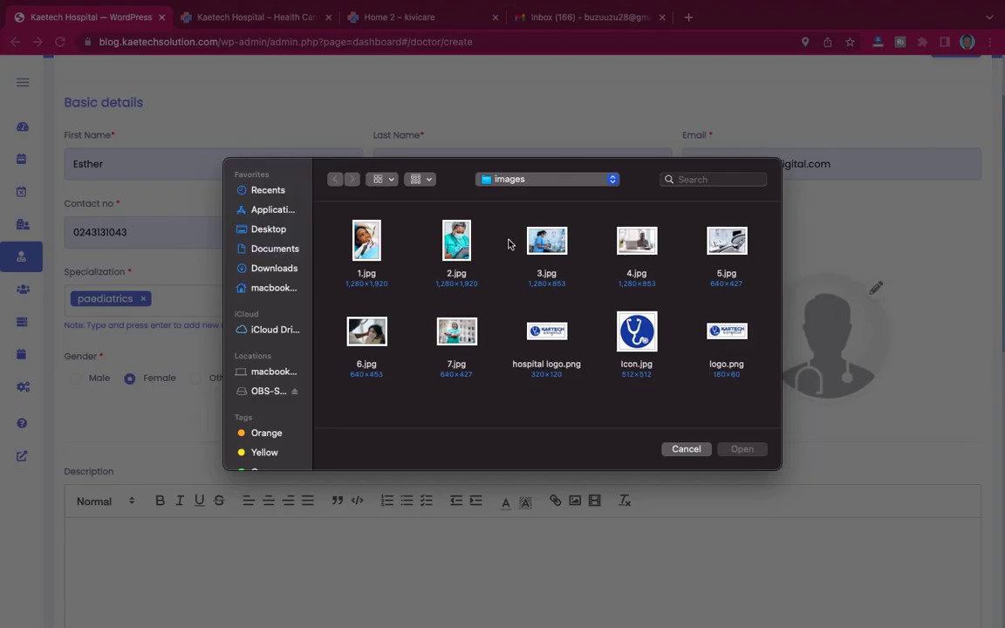
{"action": "left_click", "coordinate": [462, 245]}
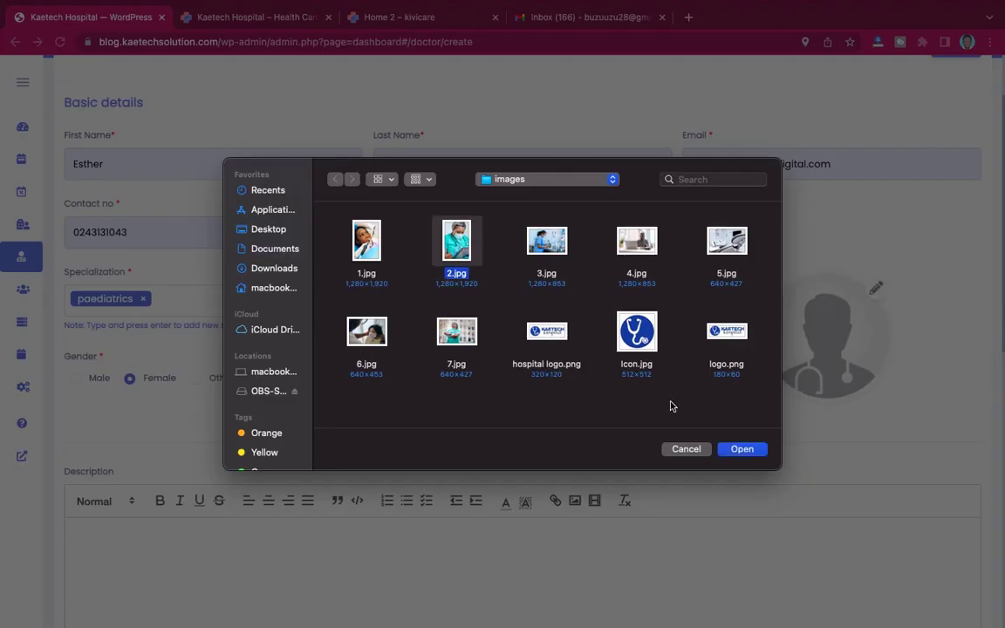
{"action": "left_click", "coordinate": [741, 450]}
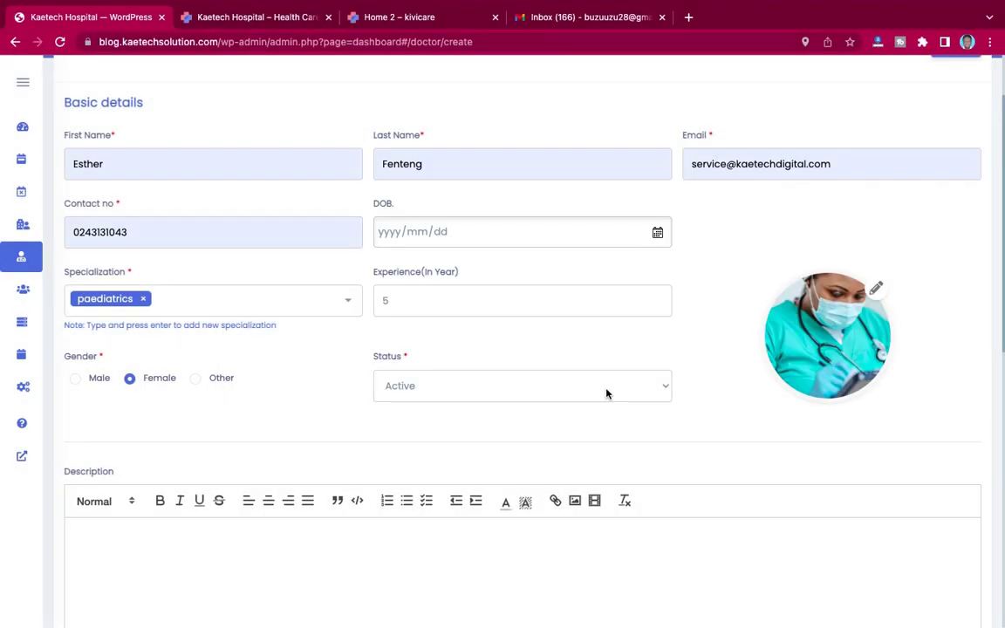
{"action": "scroll", "coordinate": [626, 418], "scroll_direction": "down", "scroll_amount": 4}
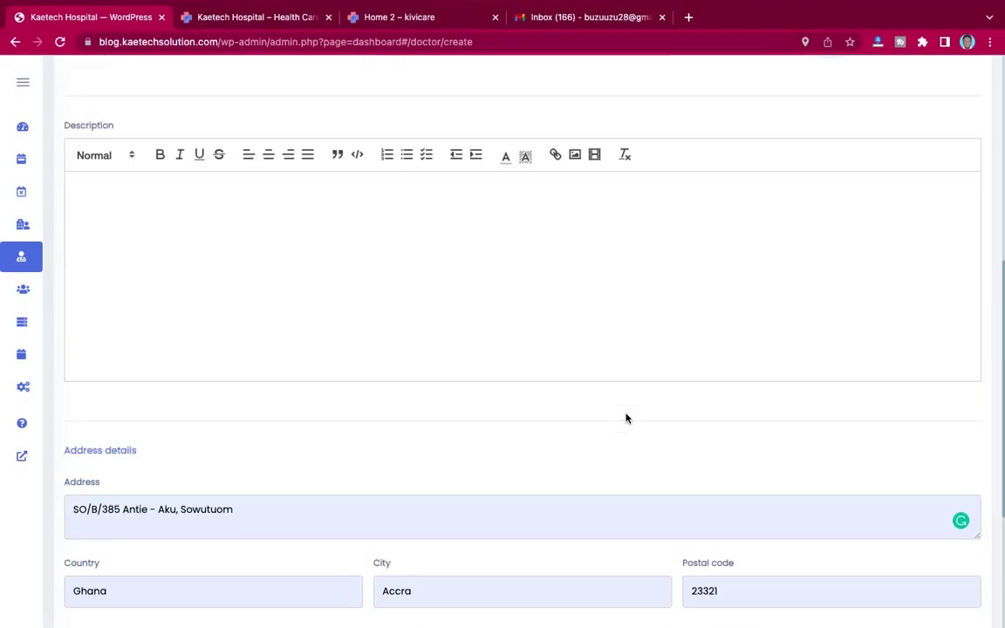
{"action": "scroll", "coordinate": [626, 418], "scroll_direction": "up", "scroll_amount": 2}
{"action": "scroll", "coordinate": [471, 370], "scroll_direction": "down", "scroll_amount": 2}
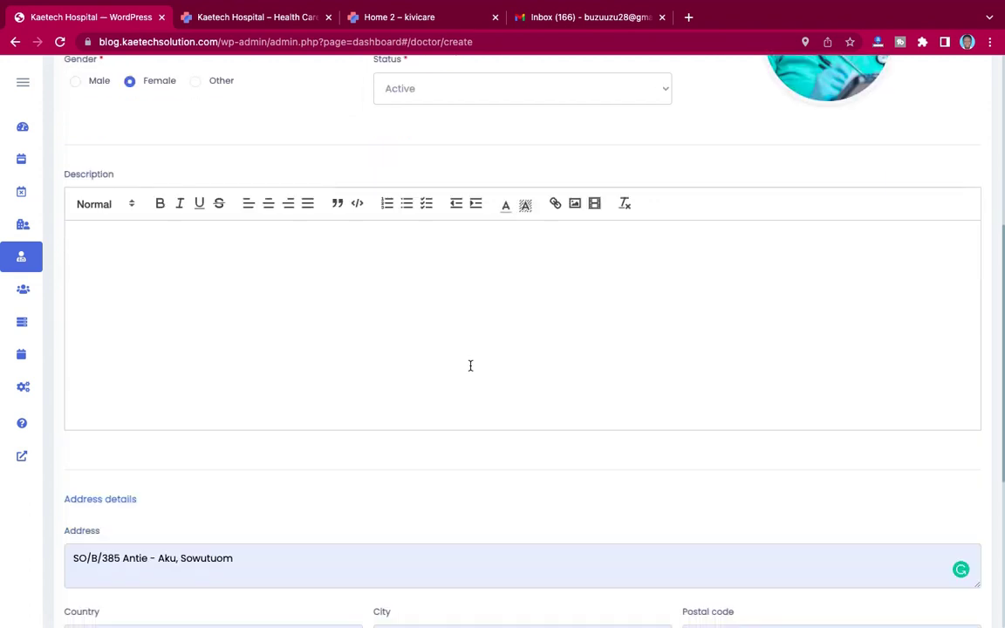
{"action": "scroll", "coordinate": [492, 416], "scroll_direction": "down", "scroll_amount": 5}
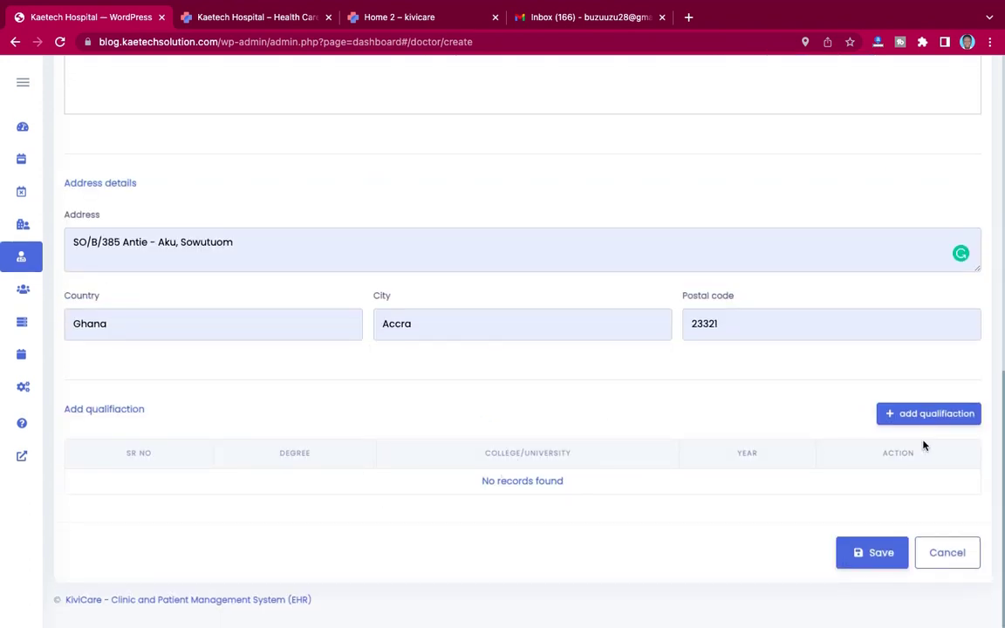
Step: Start a qualification entry with Degree In Medicine from University of Ghana
{"action": "left_click", "coordinate": [921, 415]}
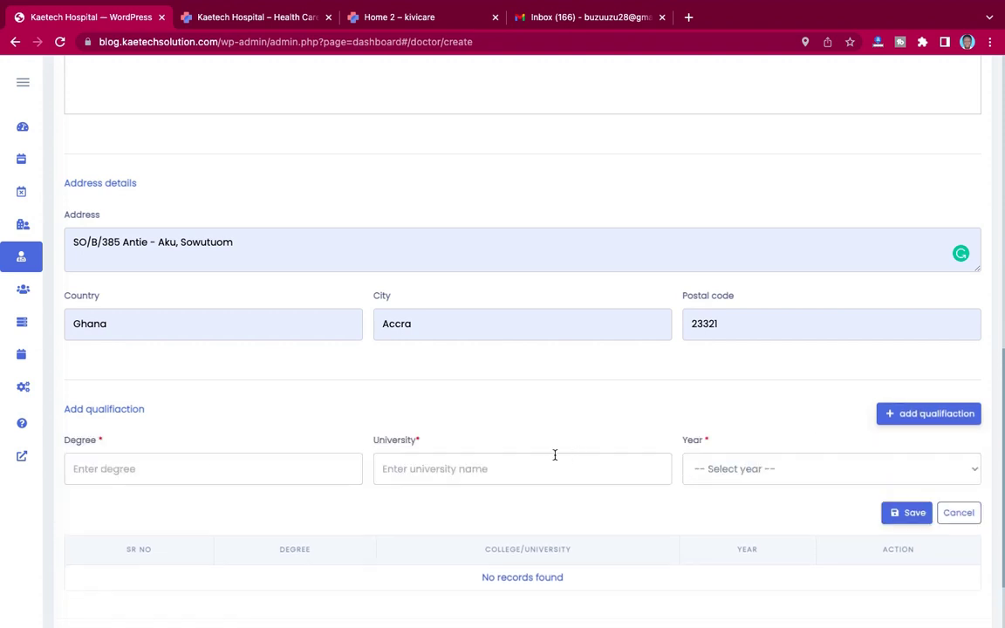
{"action": "left_click", "coordinate": [178, 468]}
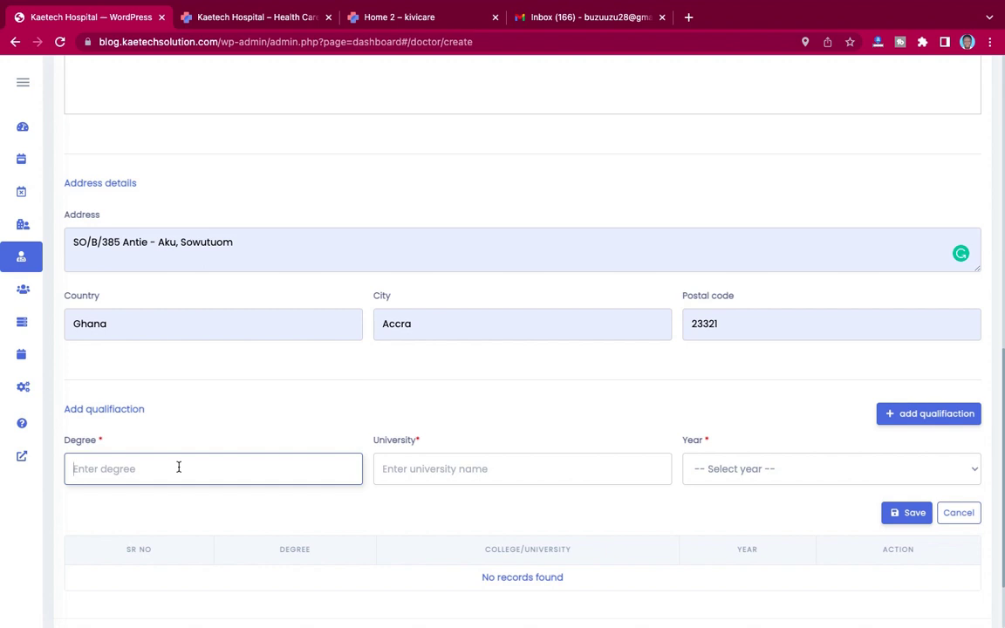
{"action": "type", "text": "De"}
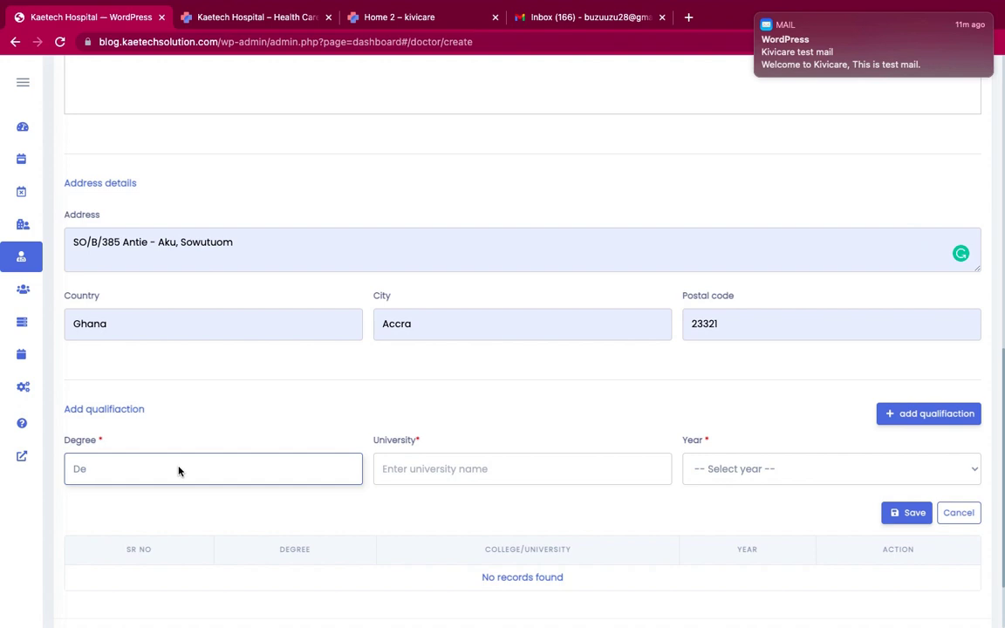
{"action": "type", "text": "gree I"}
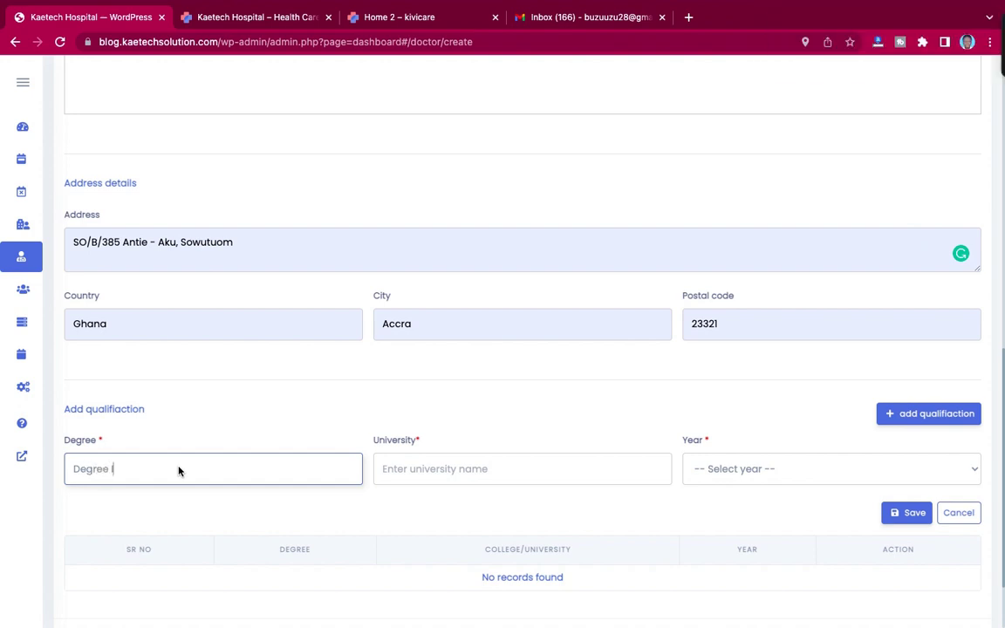
{"action": "type", "text": "n Medicine"}
{"action": "left_click", "coordinate": [428, 469]}
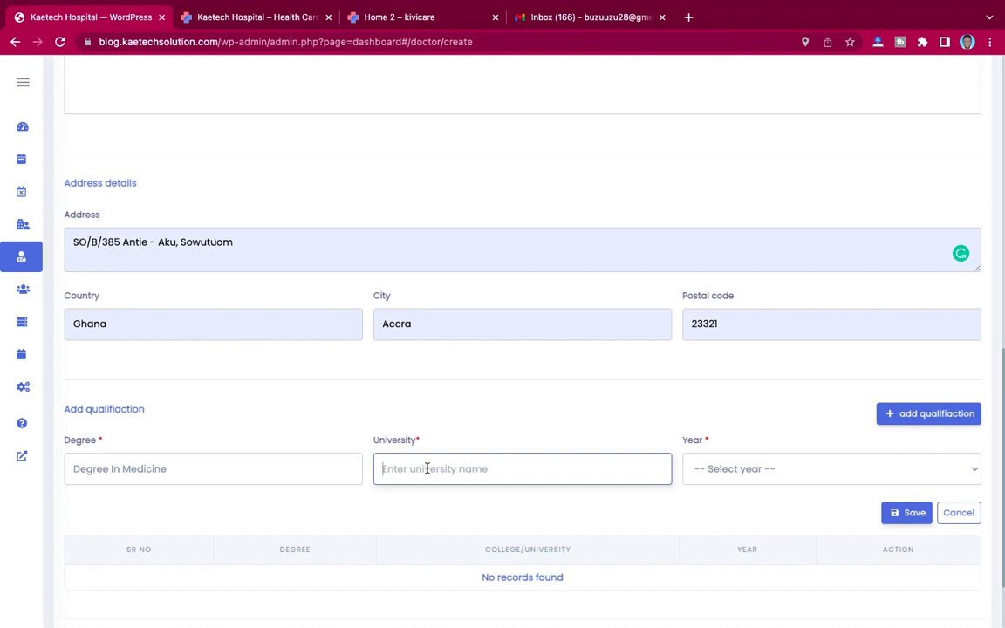
{"action": "type", "text": "Uni"}
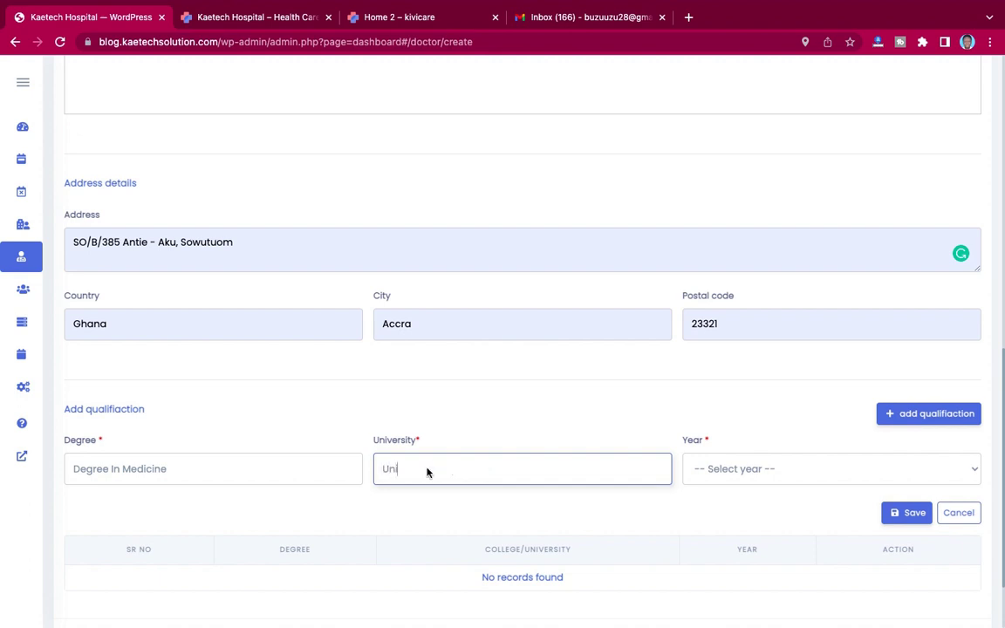
{"action": "type", "text": "versity of Ghana"}
Step: Set the qualification year to 2012 and add it to the doctor's list
{"action": "left_click", "coordinate": [764, 474]}
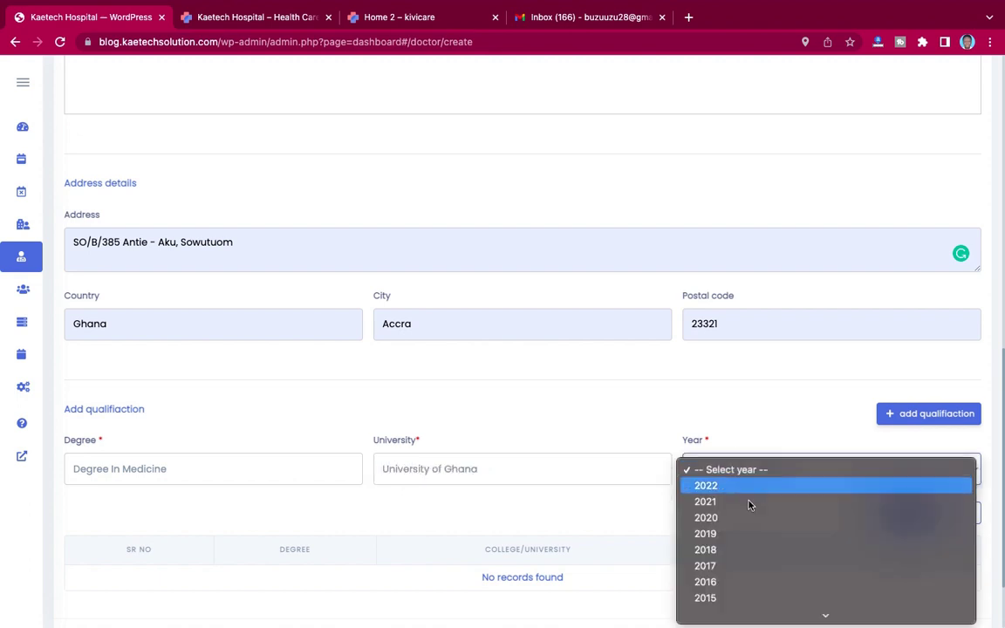
{"action": "scroll", "coordinate": [734, 559], "scroll_direction": "down", "scroll_amount": 5}
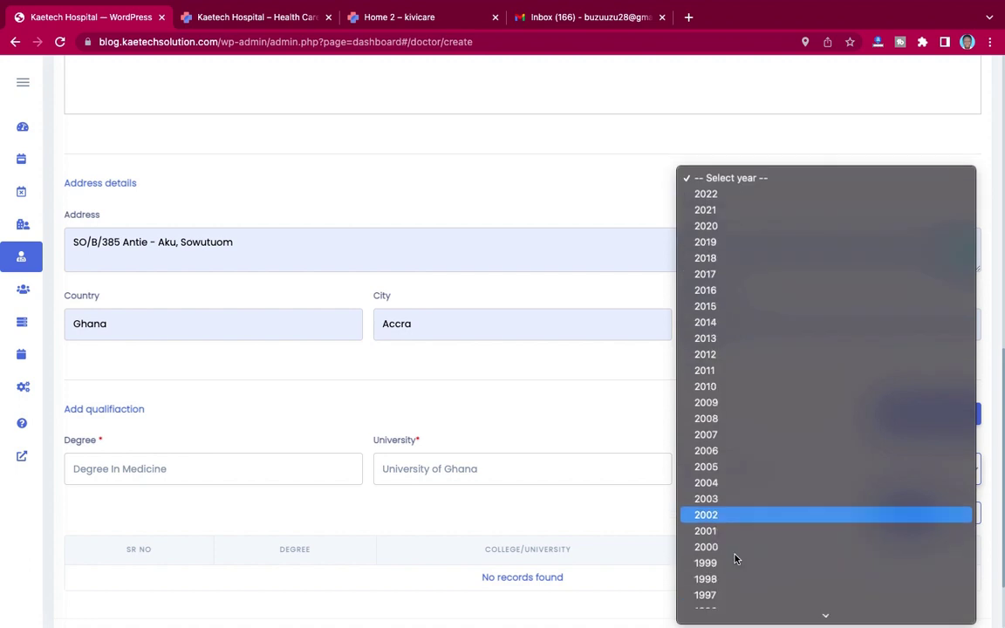
{"action": "left_click", "coordinate": [729, 355]}
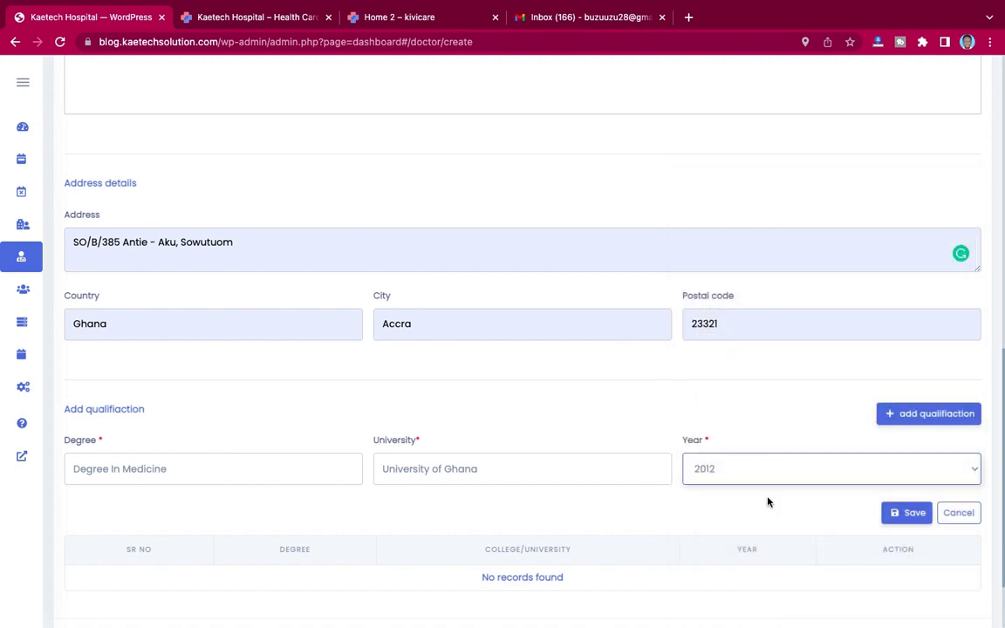
{"action": "scroll", "coordinate": [712, 498], "scroll_direction": "down", "scroll_amount": 2}
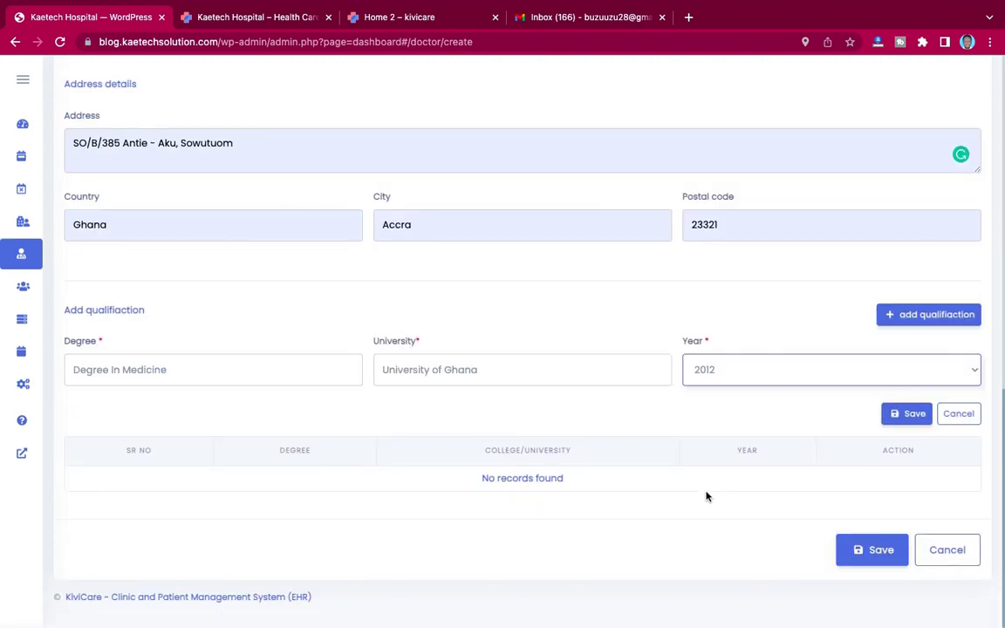
{"action": "left_click", "coordinate": [906, 416]}
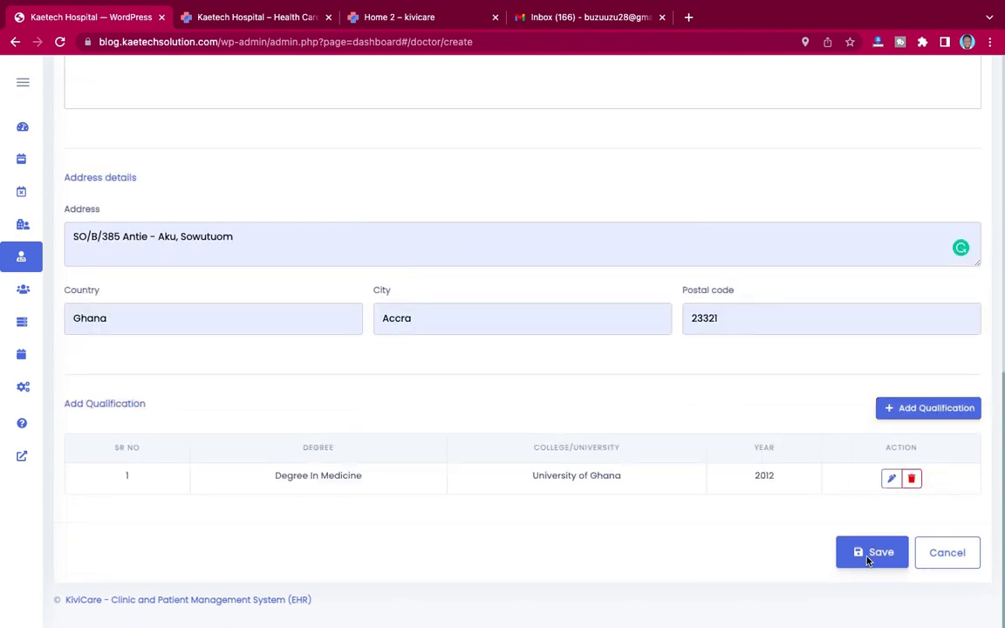
Step: Try saving the second doctor, dismissing the save-address prompt and the email-already-used warning
{"action": "left_click", "coordinate": [871, 554]}
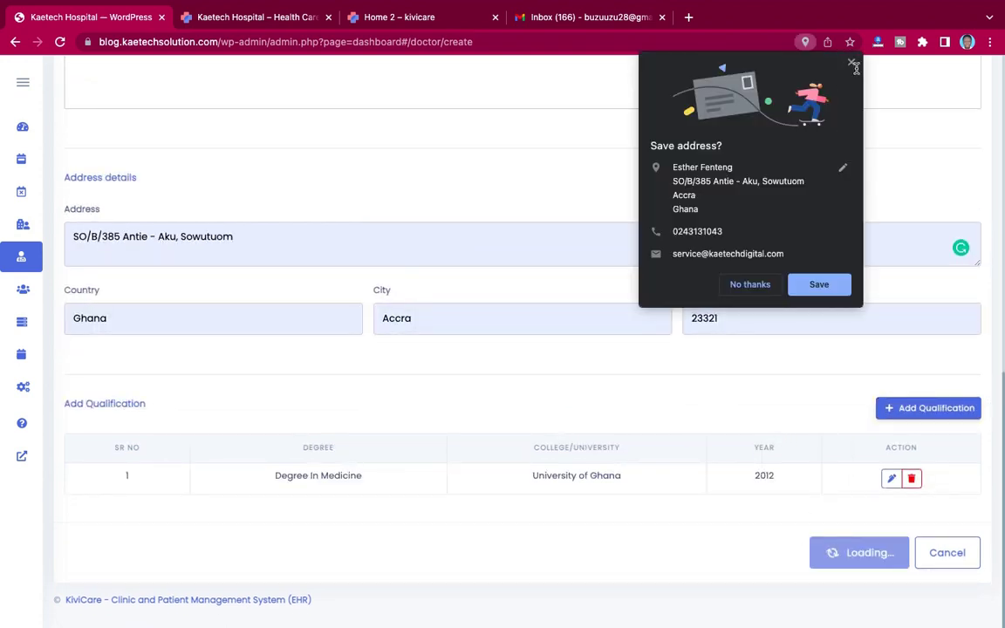
{"action": "left_click", "coordinate": [851, 64]}
{"action": "scroll", "coordinate": [668, 185], "scroll_direction": "up", "scroll_amount": 1}
{"action": "scroll", "coordinate": [670, 184], "scroll_direction": "up", "scroll_amount": 10}
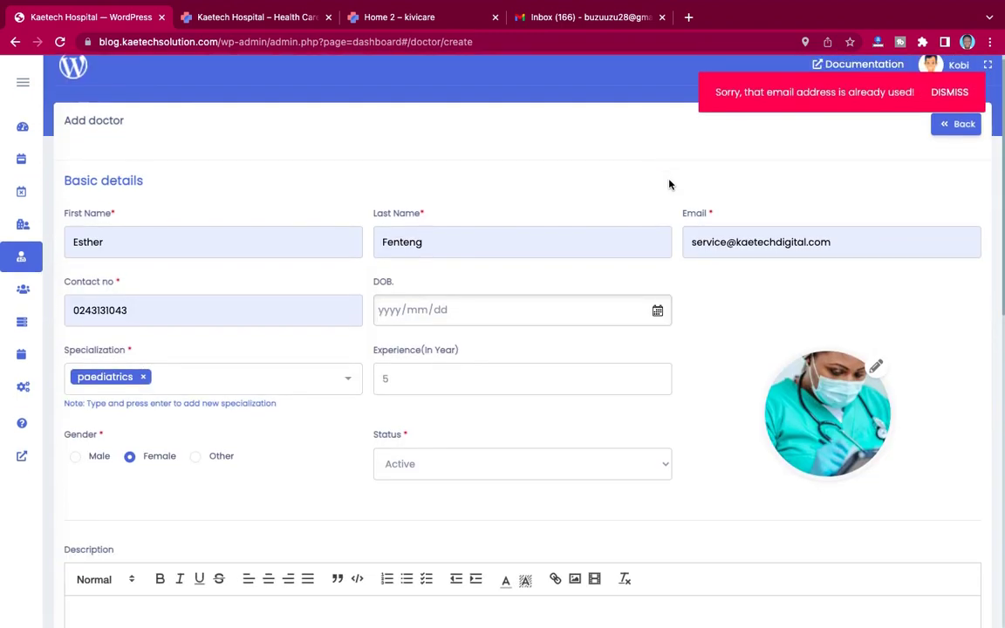
{"action": "left_click", "coordinate": [950, 92]}
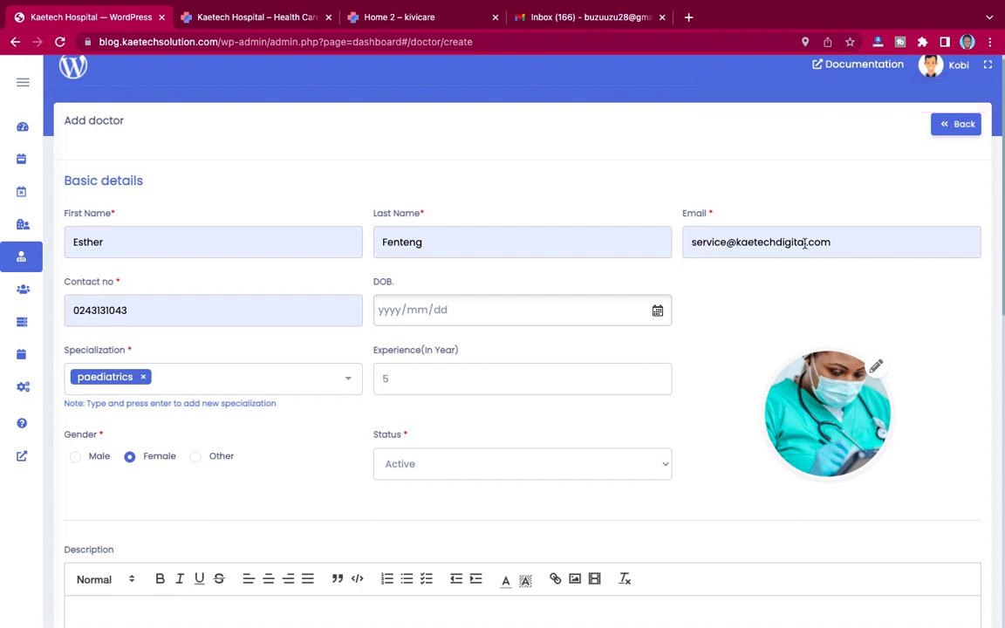
Step: Clear the already-used email, enter a different address, and submit the doctor again
{"action": "left_click", "coordinate": [736, 242]}
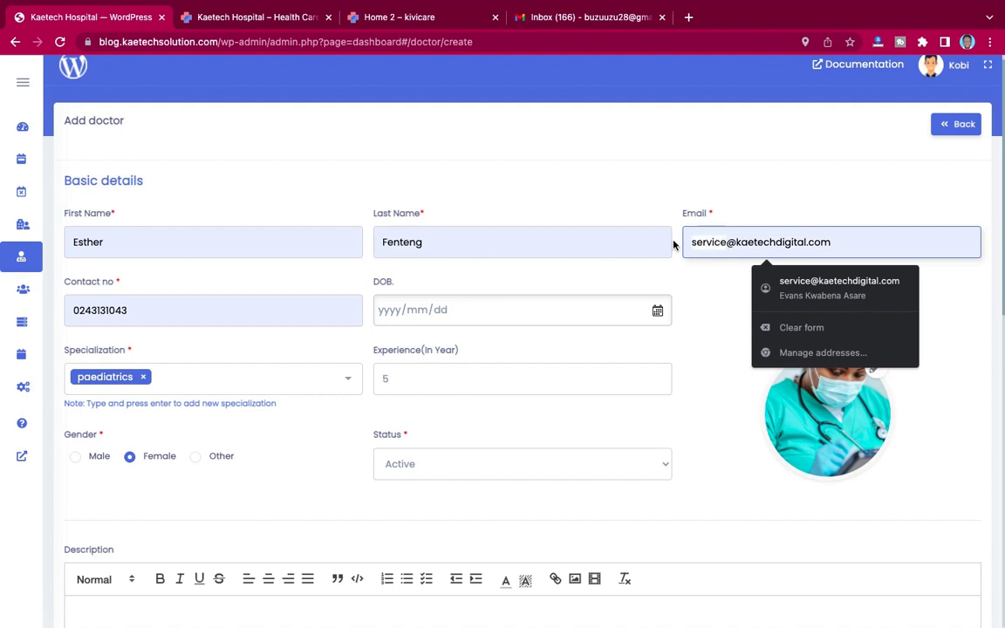
{"action": "key", "text": "Escape"}
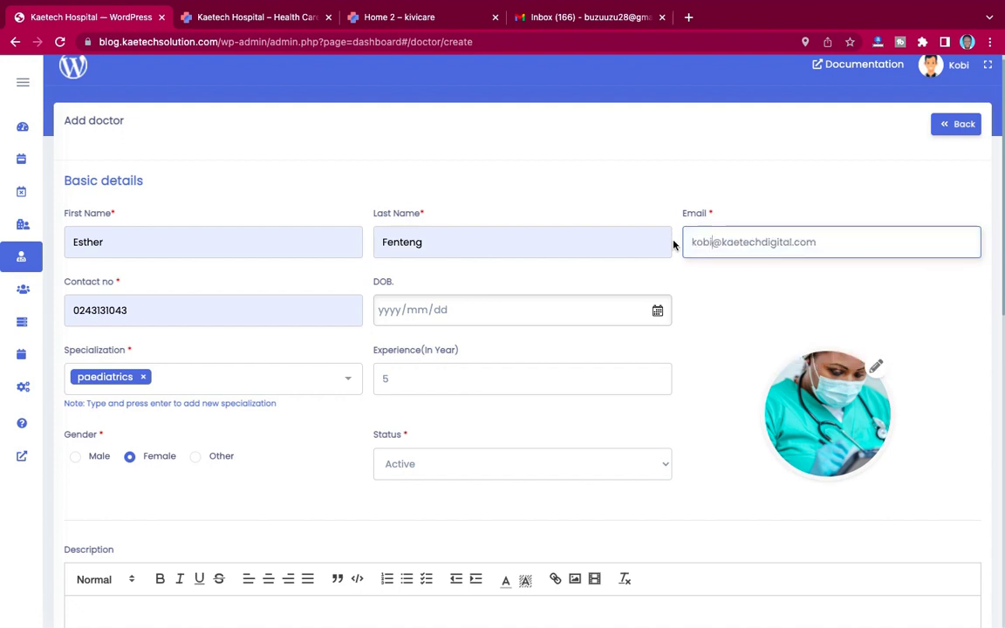
{"action": "scroll", "coordinate": [755, 280], "scroll_direction": "down", "scroll_amount": 10}
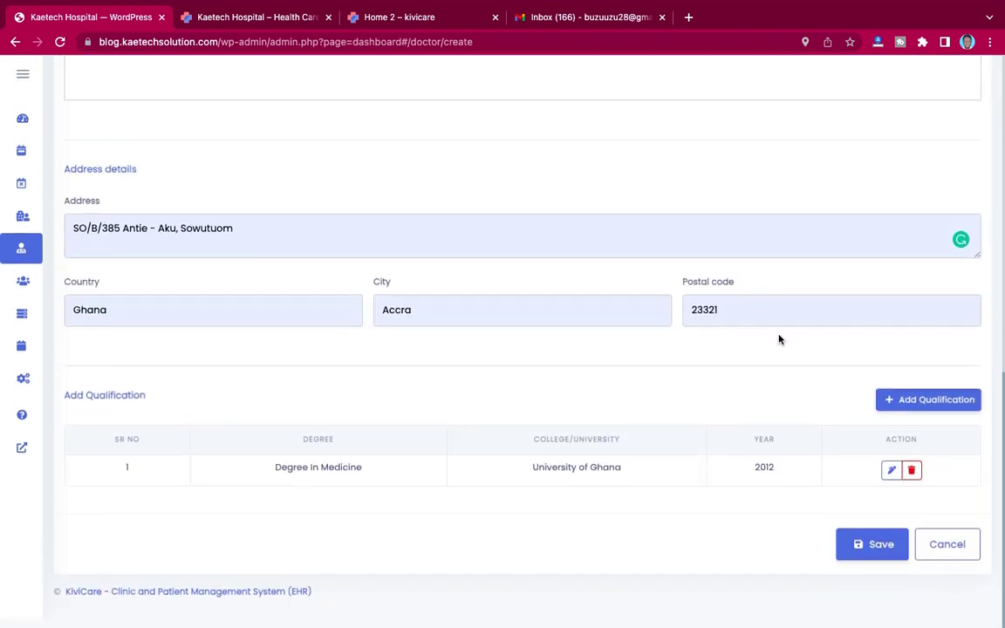
{"action": "left_click", "coordinate": [859, 553]}
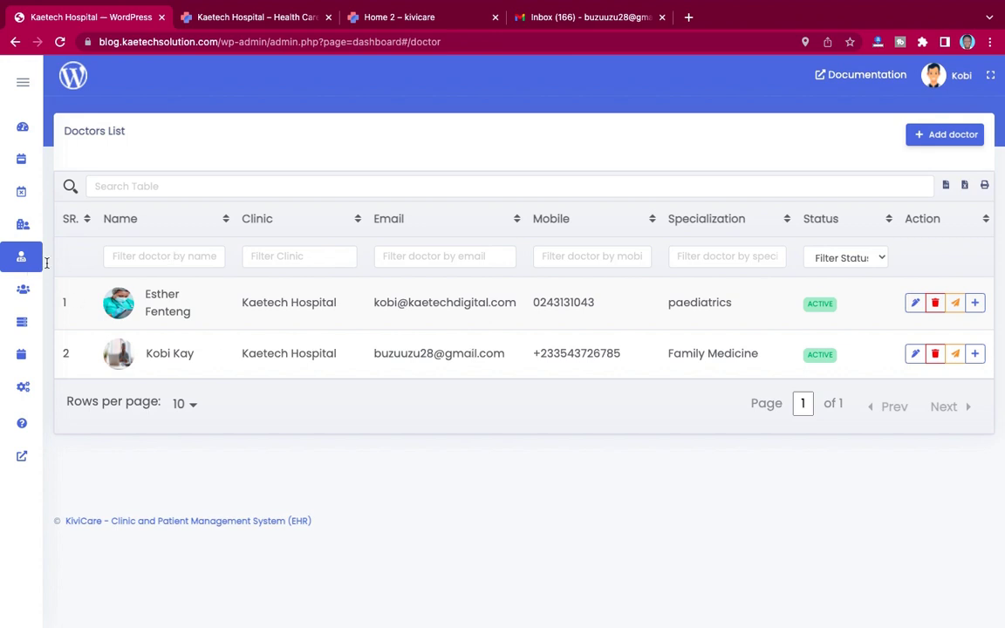
Step: Open a new service in the Service List and set its category to General Dentistry
{"action": "mouse_move", "coordinate": [39, 238]}
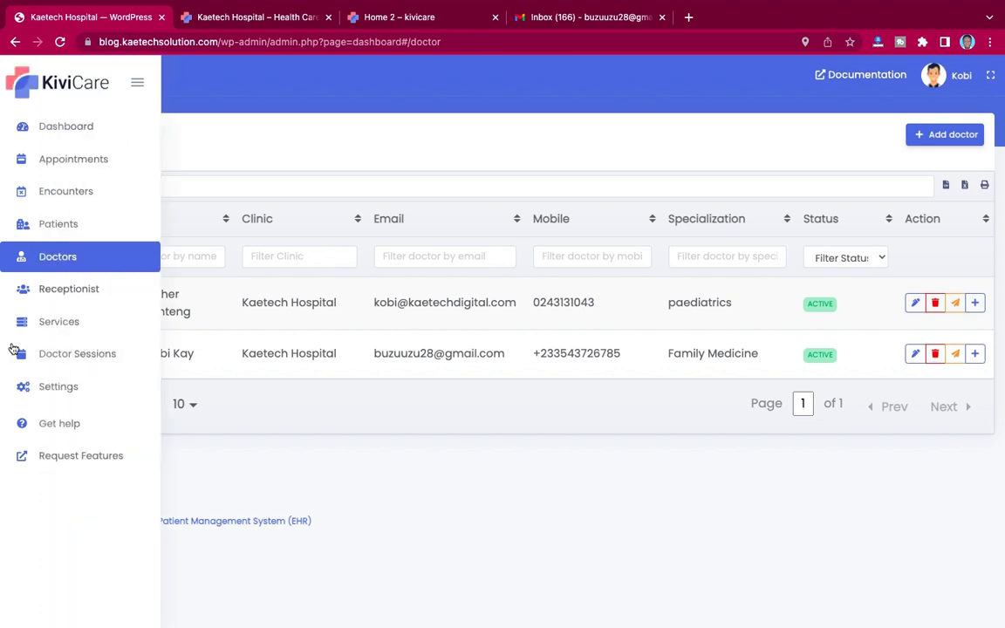
{"action": "left_click", "coordinate": [54, 322]}
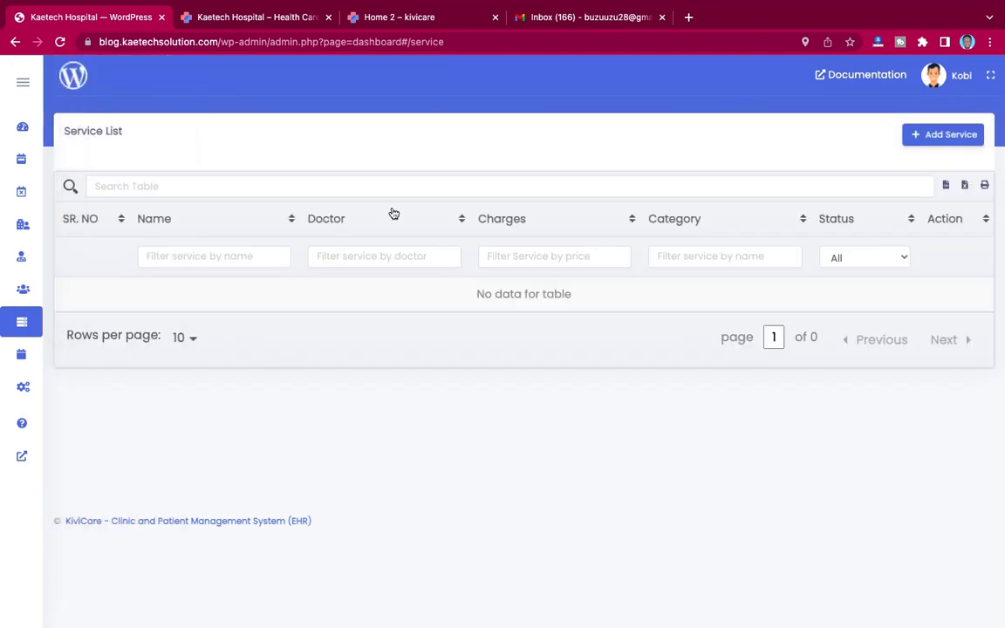
{"action": "left_click", "coordinate": [935, 136]}
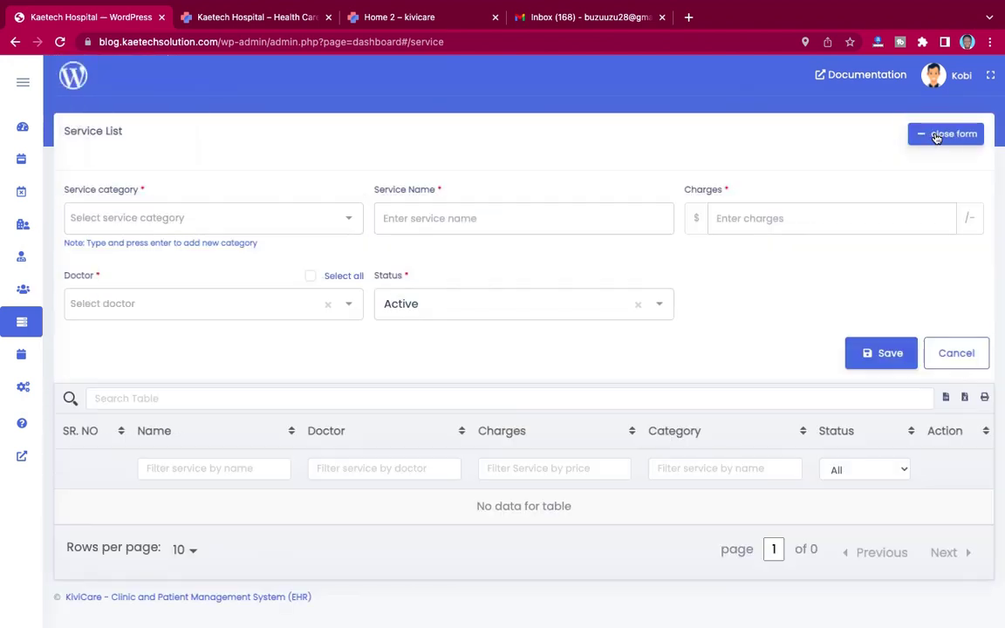
{"action": "left_click", "coordinate": [202, 217]}
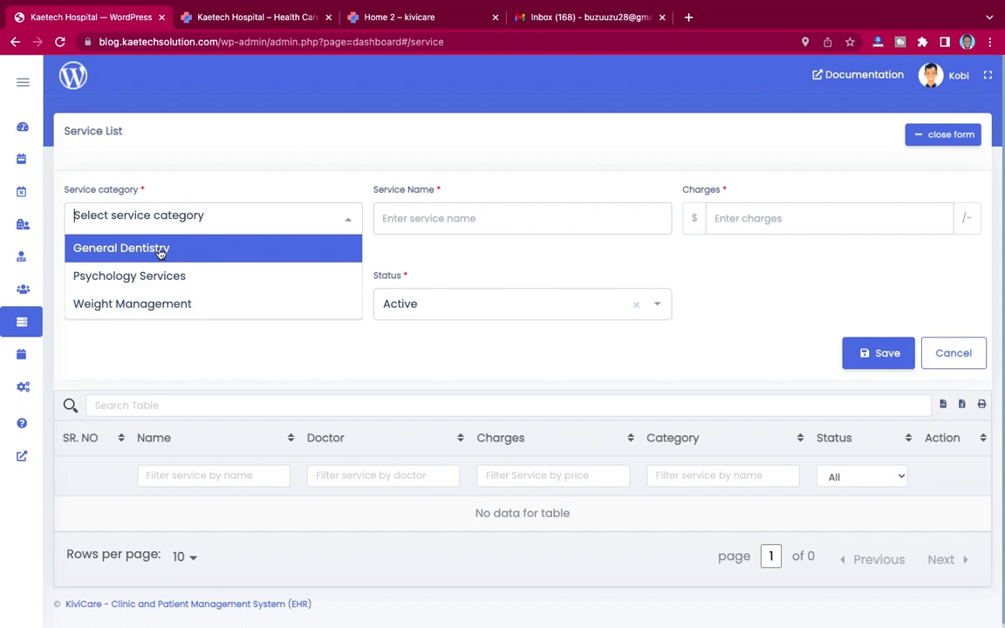
{"action": "left_click", "coordinate": [159, 249]}
{"action": "left_click", "coordinate": [223, 225]}
{"action": "left_click", "coordinate": [161, 253]}
{"action": "left_click", "coordinate": [220, 218]}
{"action": "left_click", "coordinate": [157, 243]}
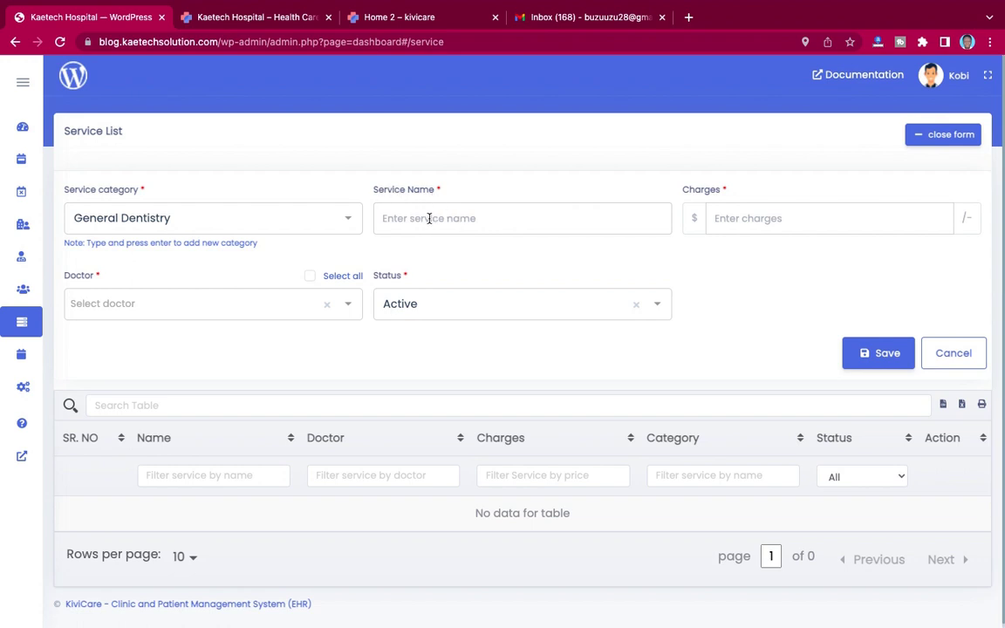
Step: Name it Dental Service, charge 150, assign the family medicine doctor, and save
{"action": "left_click", "coordinate": [429, 218]}
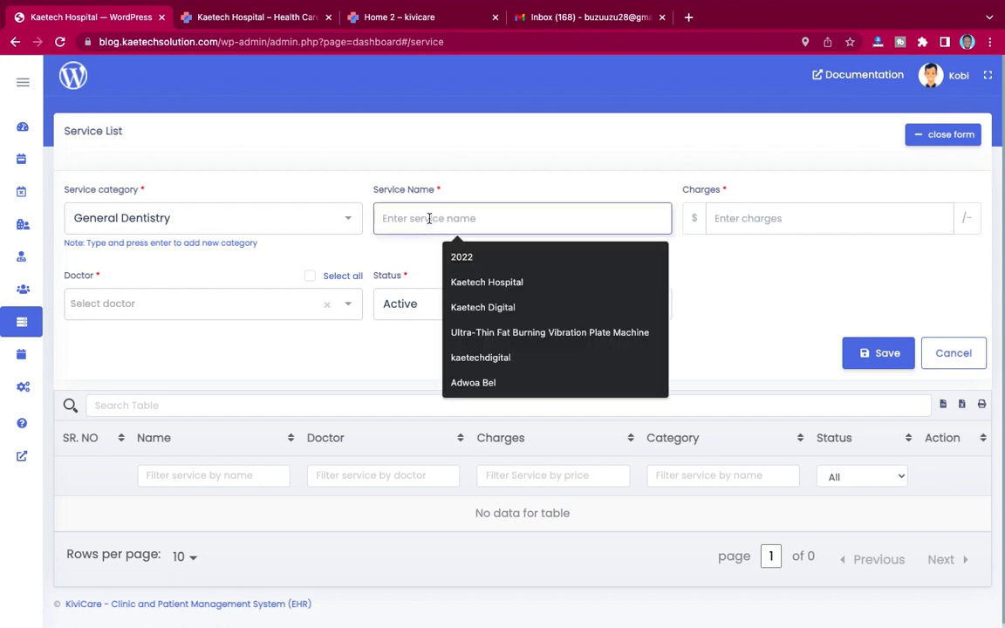
{"action": "type", "text": "De"}
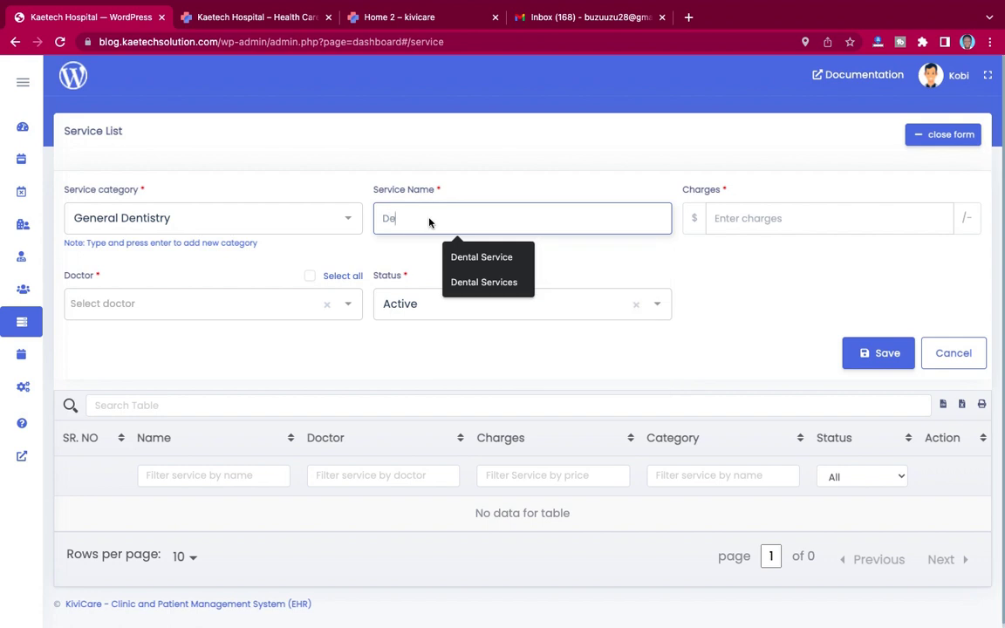
{"action": "left_click", "coordinate": [488, 256]}
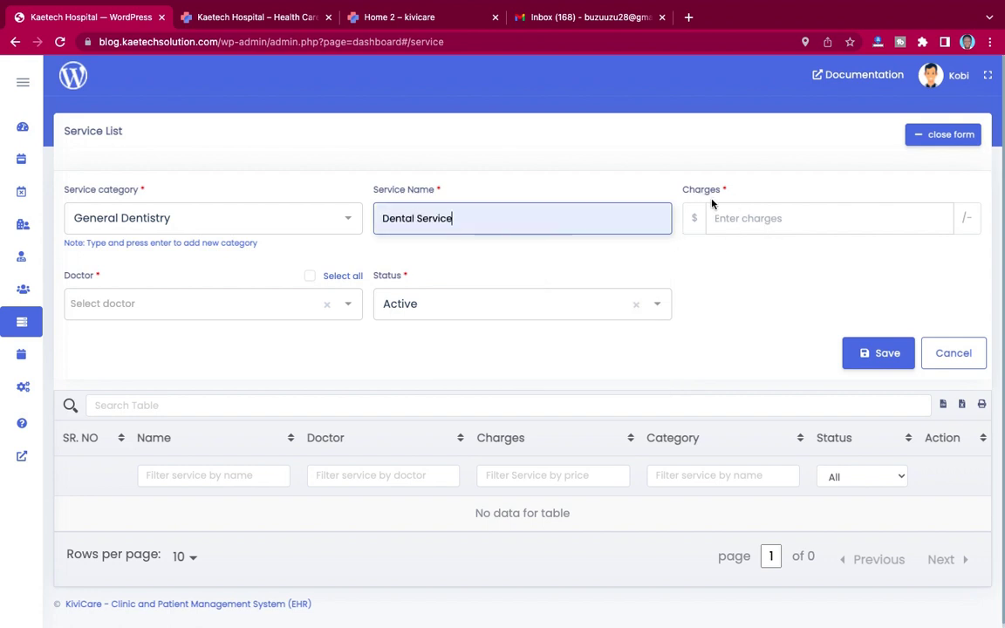
{"action": "left_click", "coordinate": [733, 221]}
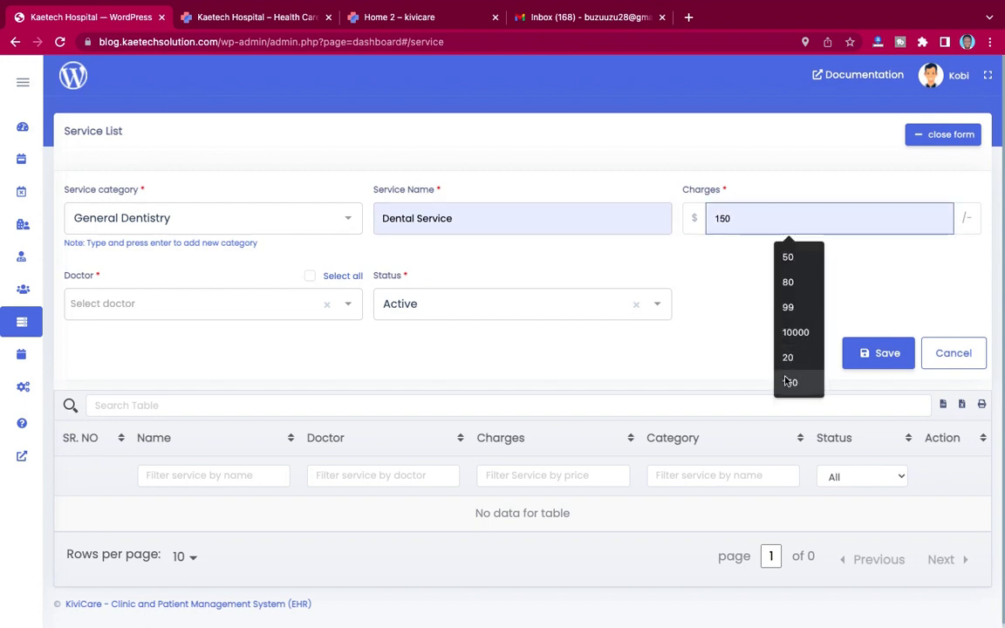
{"action": "left_click", "coordinate": [724, 382]}
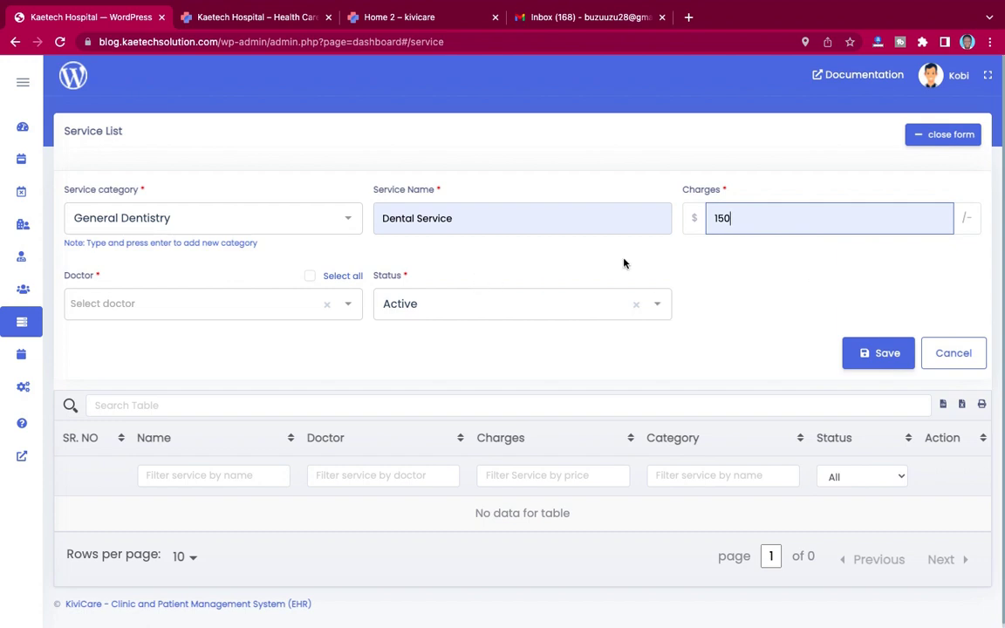
{"action": "left_click", "coordinate": [145, 303]}
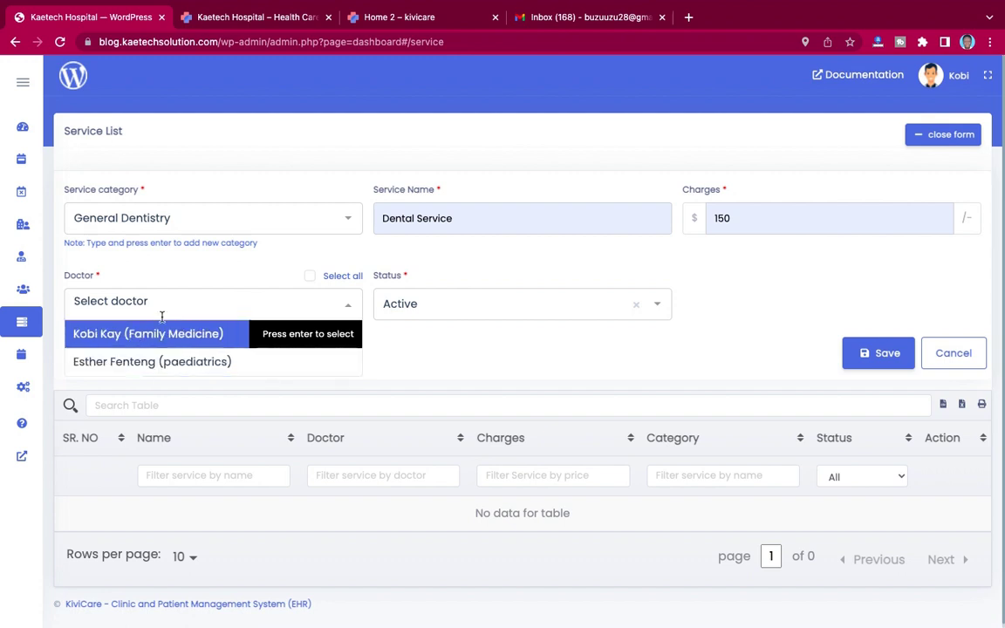
{"action": "left_click", "coordinate": [148, 334]}
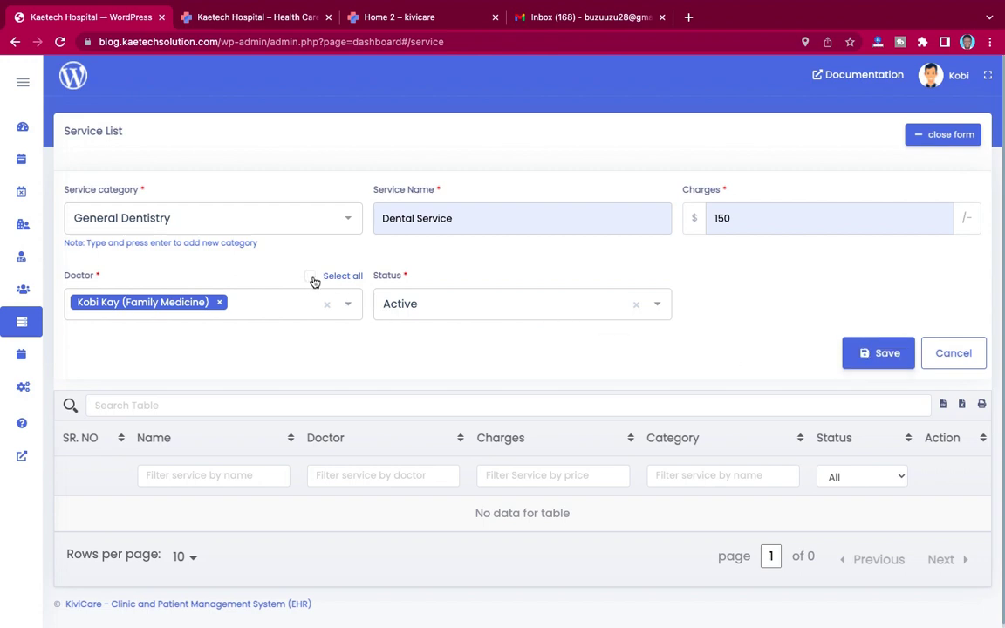
{"action": "left_click", "coordinate": [887, 356]}
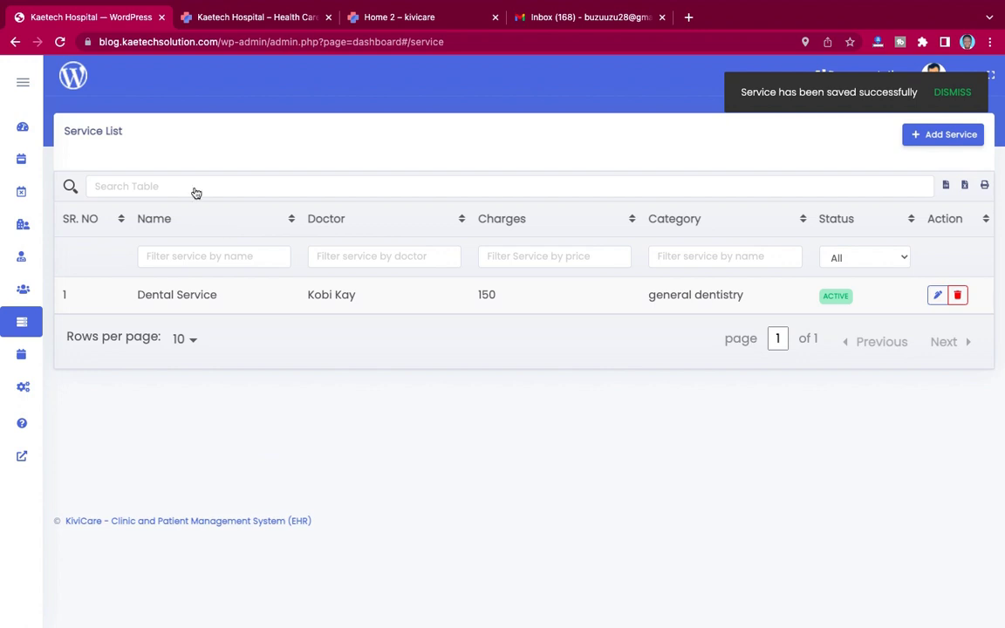
Step: Start another service and create a new Paediatrics category for it
{"action": "left_click", "coordinate": [948, 138]}
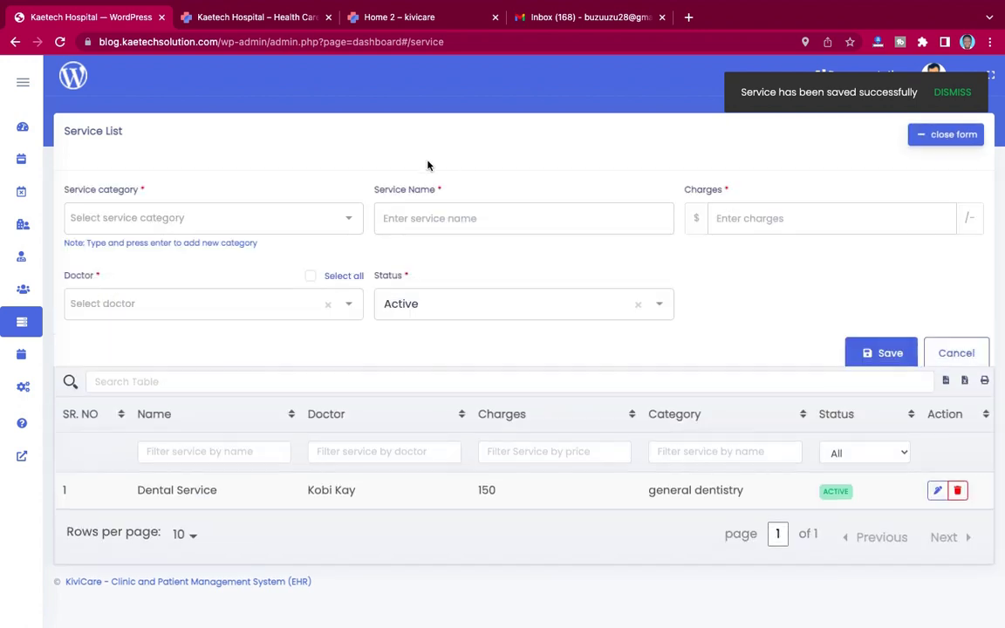
{"action": "left_click", "coordinate": [184, 220]}
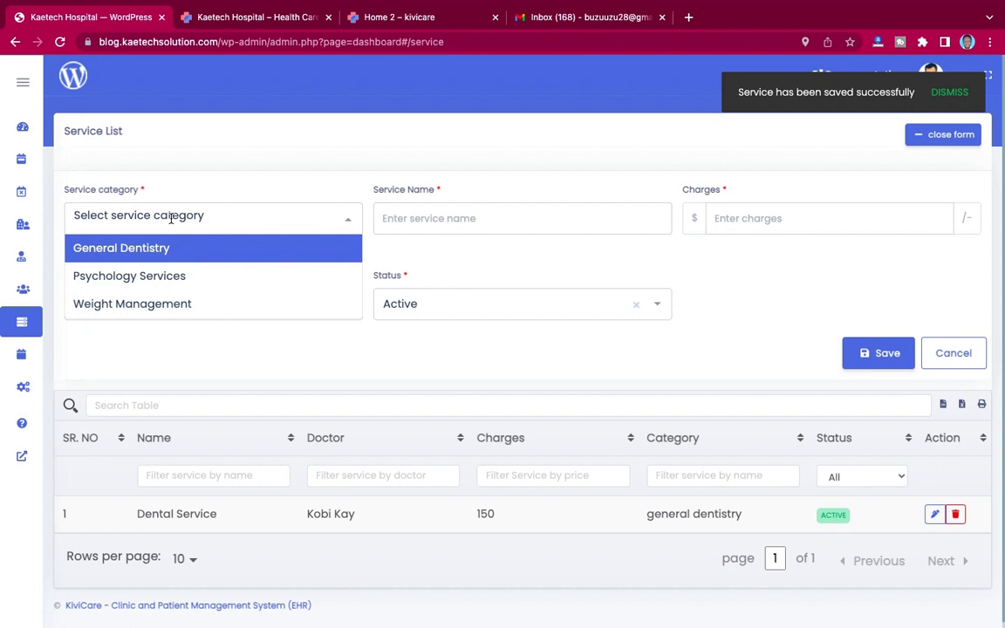
{"action": "type", "text": "Pa"}
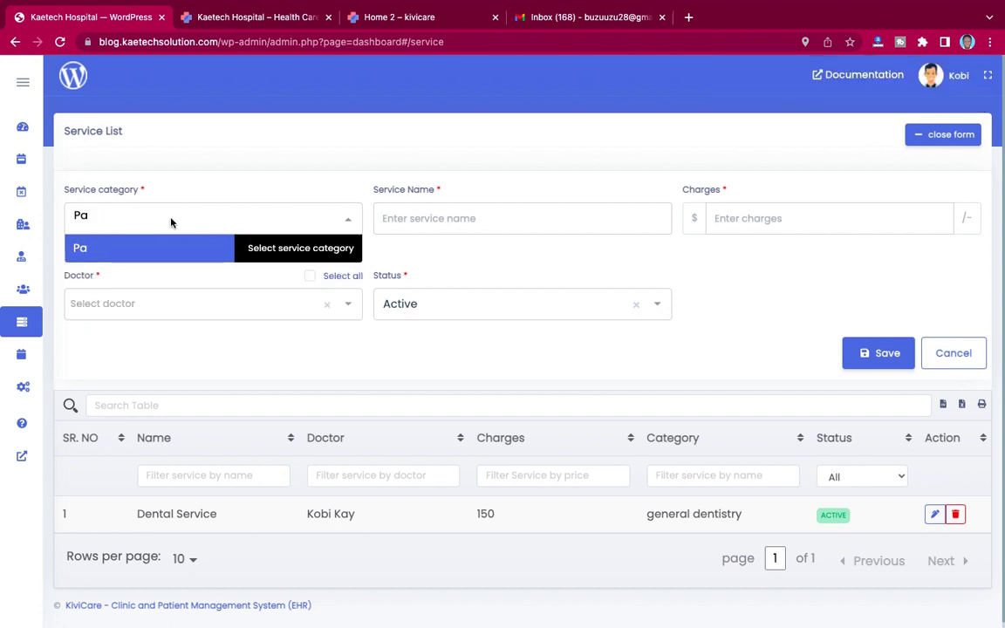
{"action": "type", "text": "ediatric"}
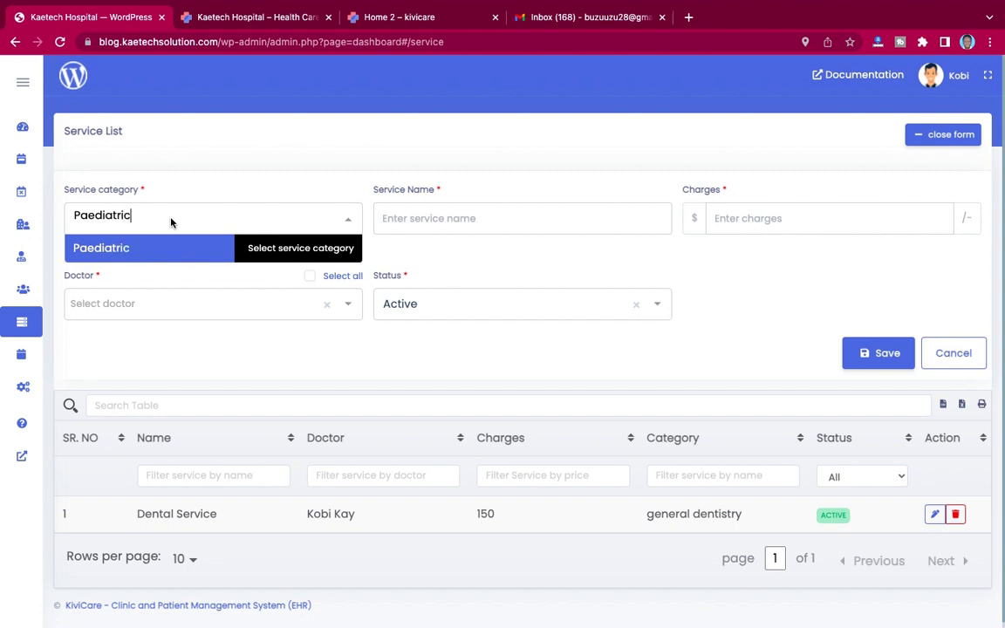
{"action": "type", "text": "s"}
{"action": "key", "text": "Return"}
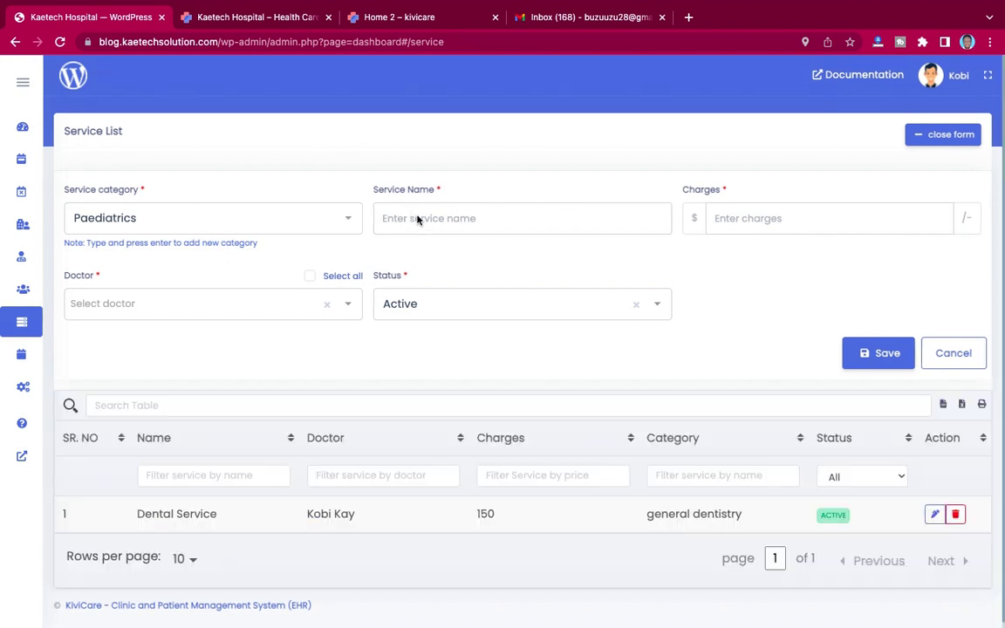
Step: Name it Kids Health Care, charge 80, assign the paediatrics doctor, and save
{"action": "left_click", "coordinate": [417, 219]}
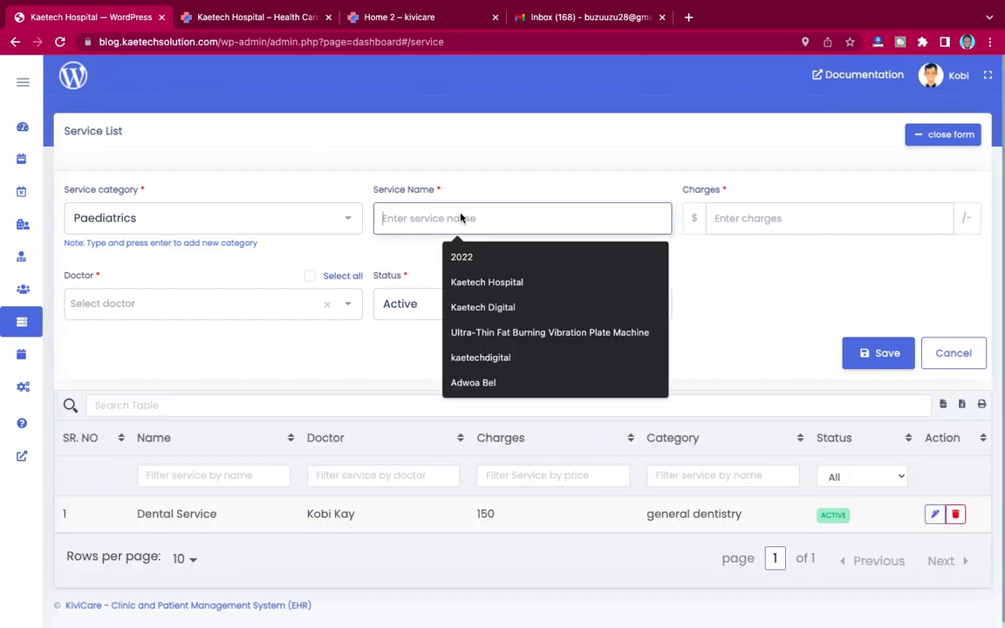
{"action": "type", "text": "Kid"}
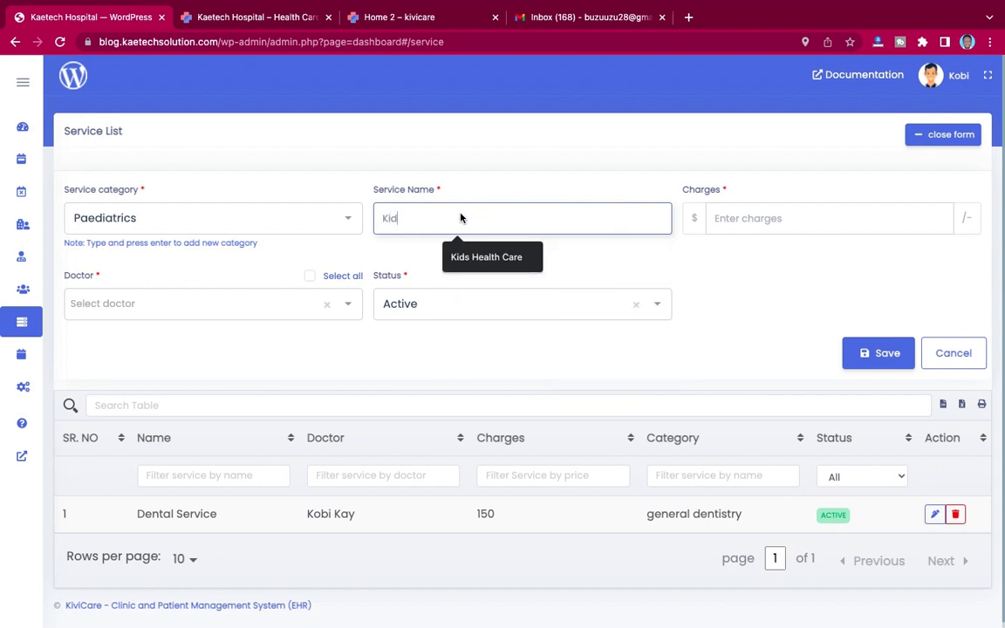
{"action": "left_click", "coordinate": [486, 258]}
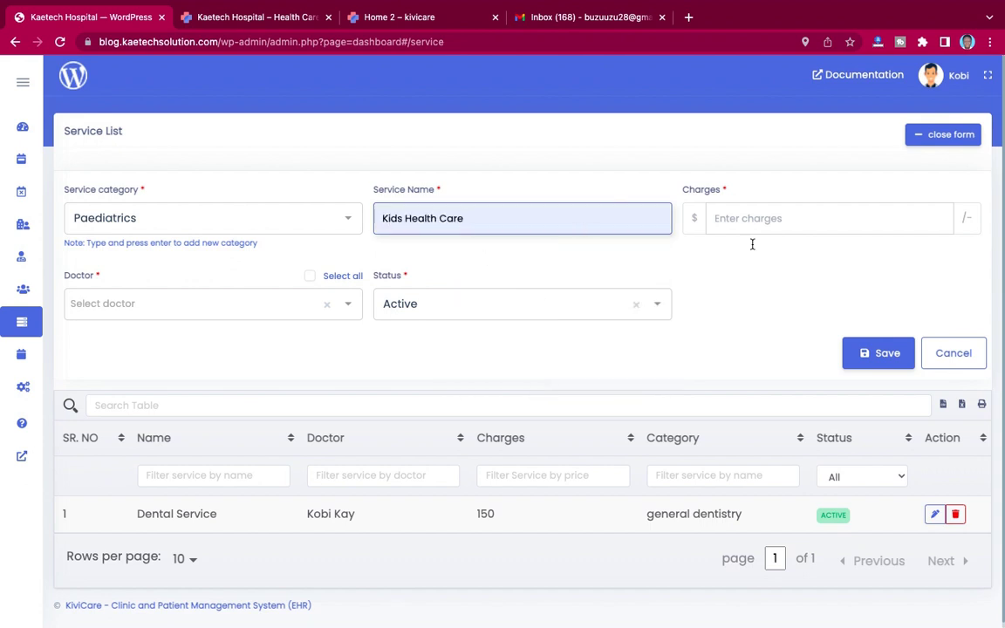
{"action": "left_click", "coordinate": [771, 225]}
{"action": "left_click", "coordinate": [790, 283]}
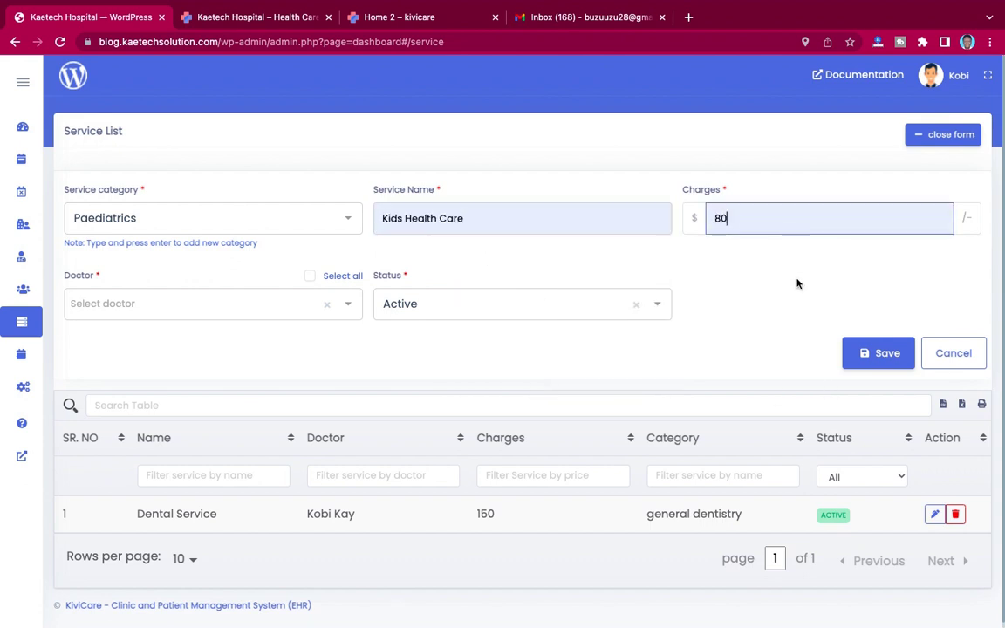
{"action": "left_click", "coordinate": [202, 304]}
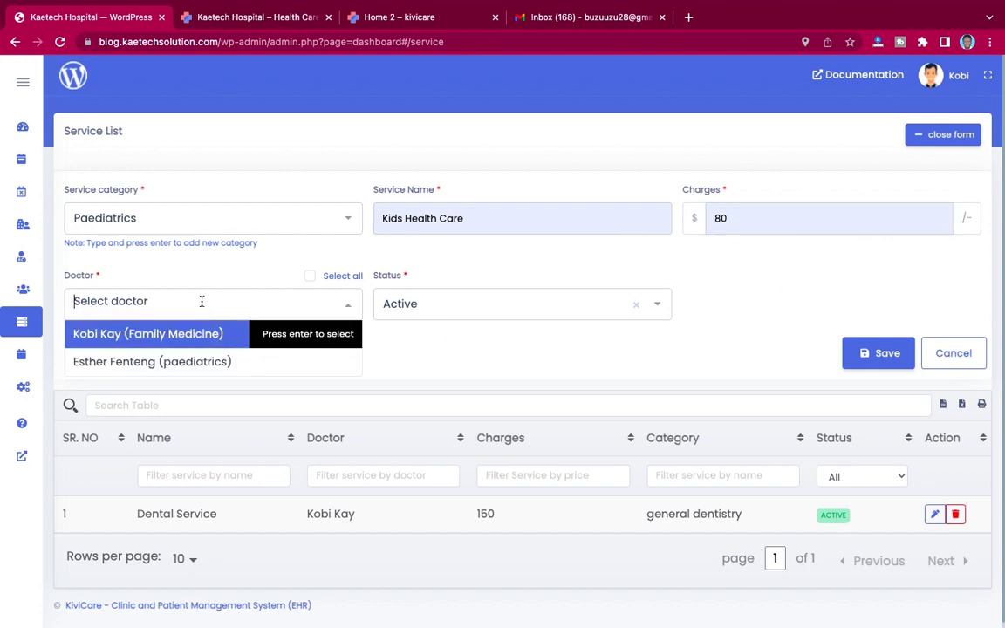
{"action": "left_click", "coordinate": [153, 363]}
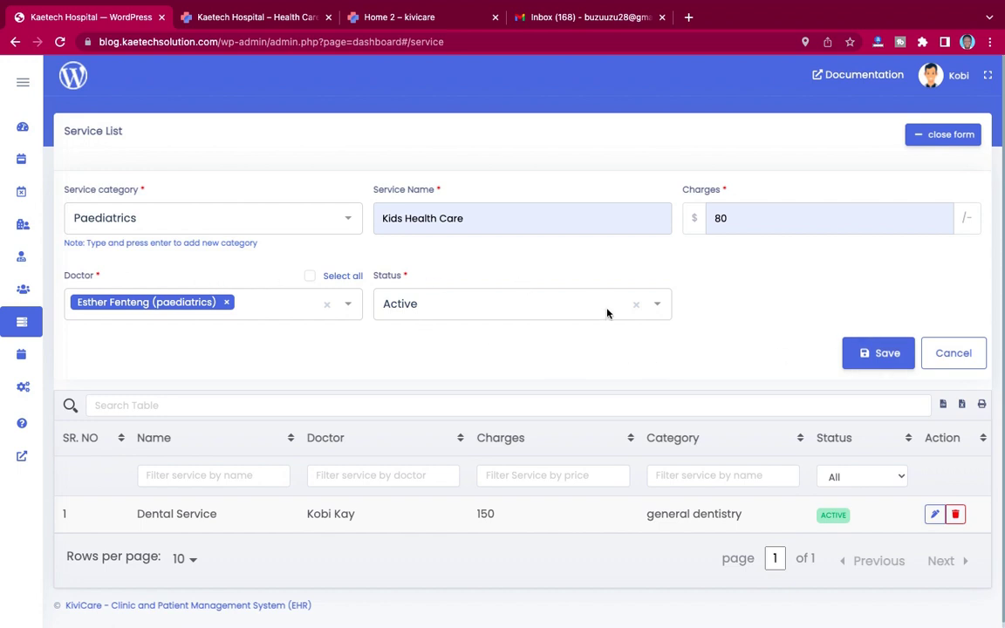
{"action": "left_click", "coordinate": [885, 354]}
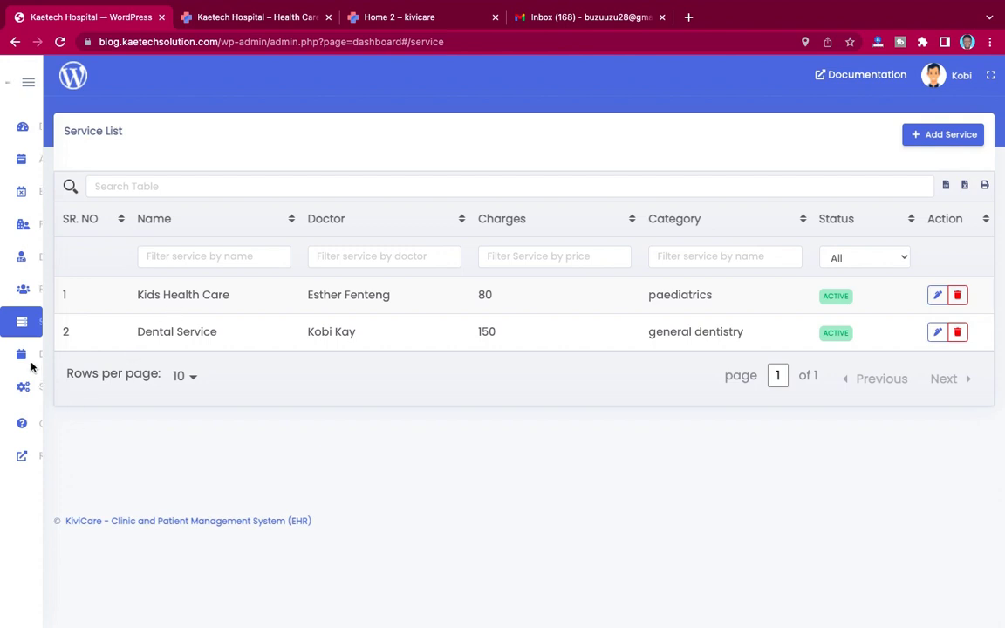
{"action": "mouse_move", "coordinate": [24, 356]}
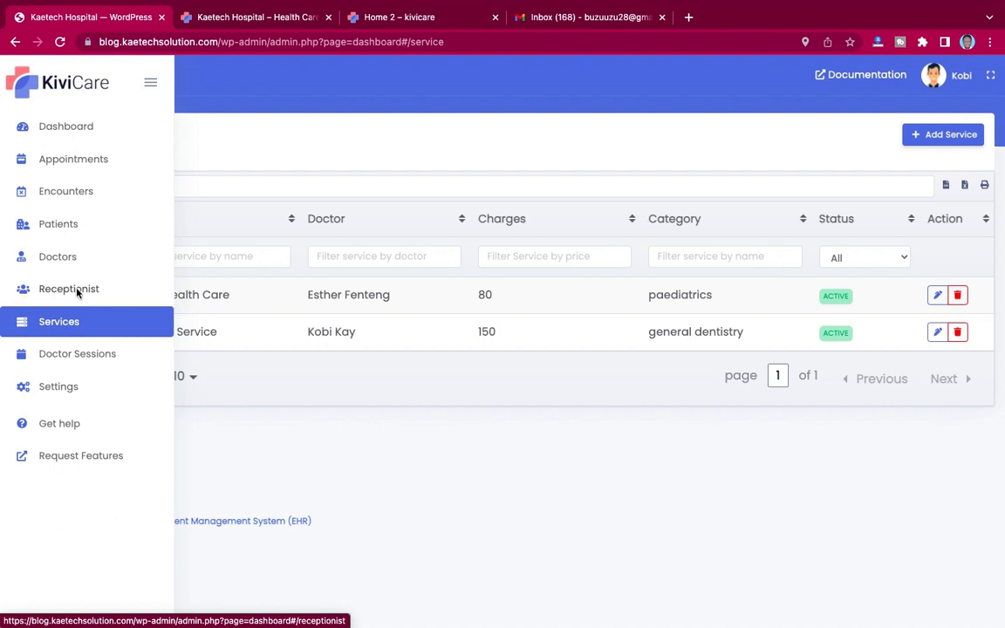
{"action": "left_click", "coordinate": [75, 291]}
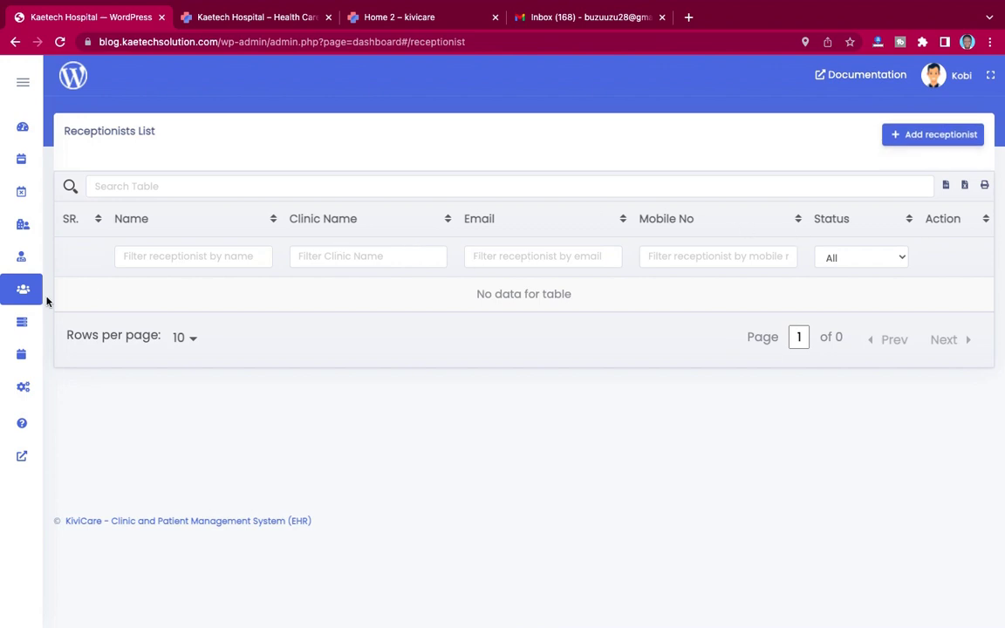
{"action": "mouse_move", "coordinate": [76, 290]}
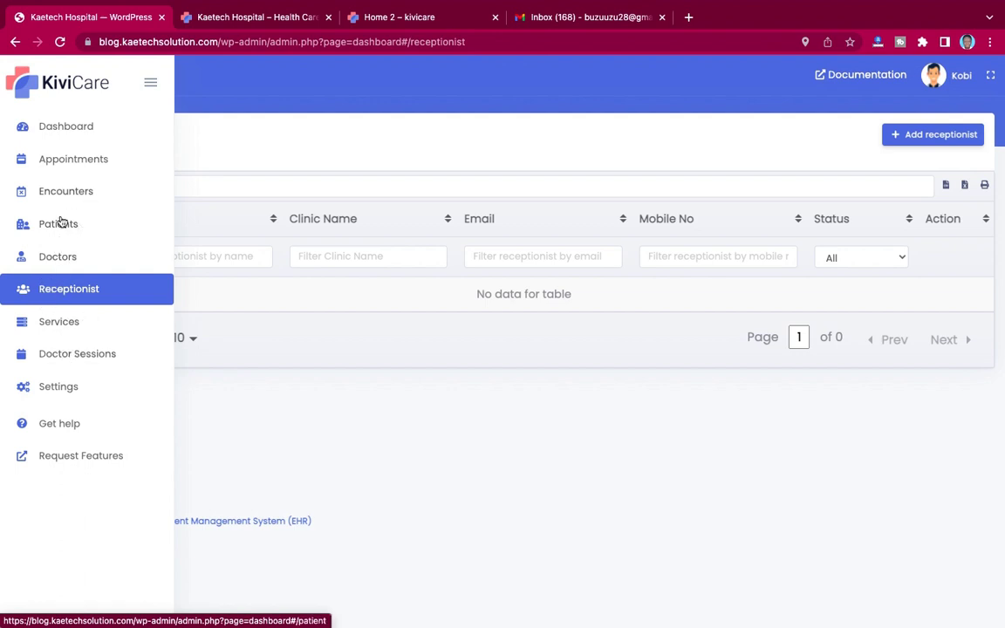
{"action": "mouse_move", "coordinate": [16, 220]}
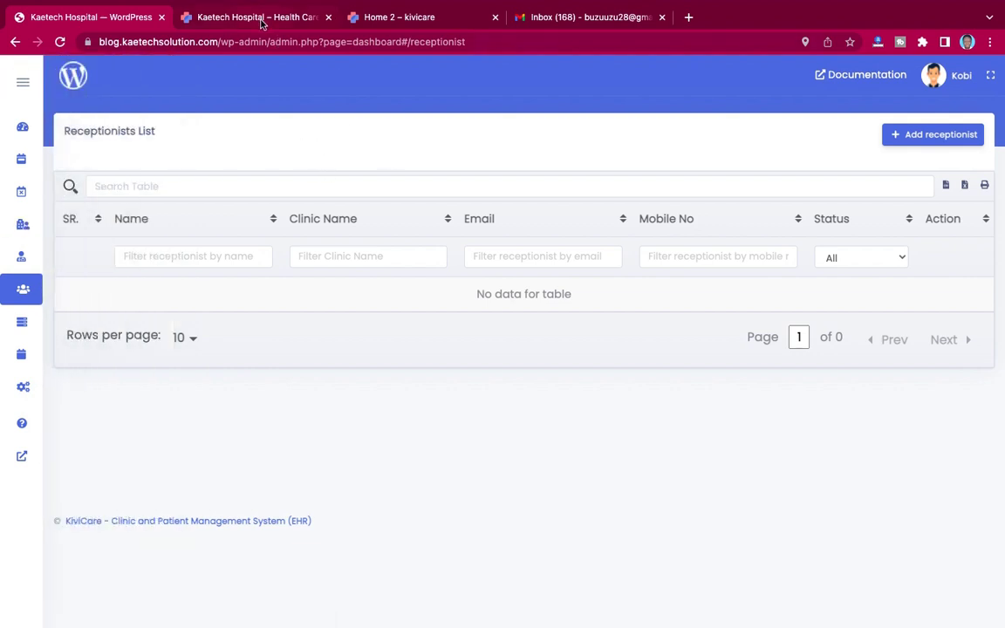
{"action": "mouse_move", "coordinate": [35, 249]}
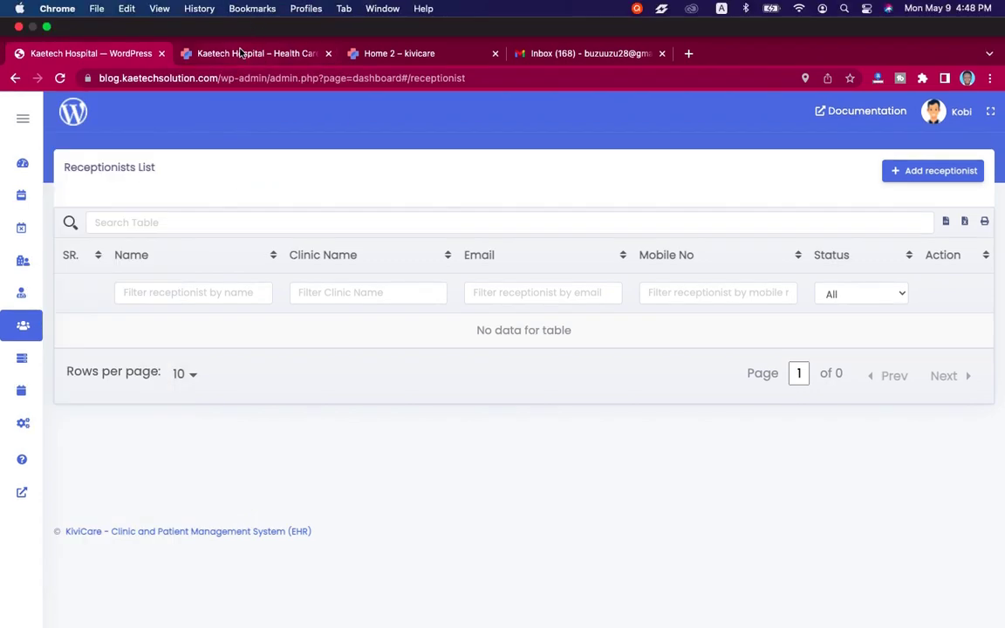
{"action": "left_click", "coordinate": [241, 54]}
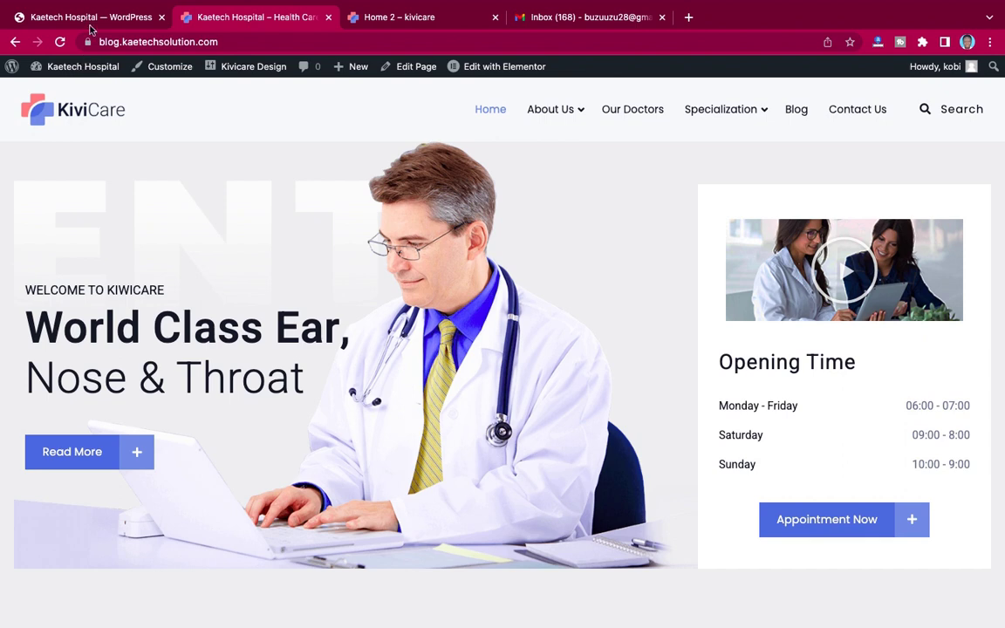
{"action": "left_click", "coordinate": [87, 21]}
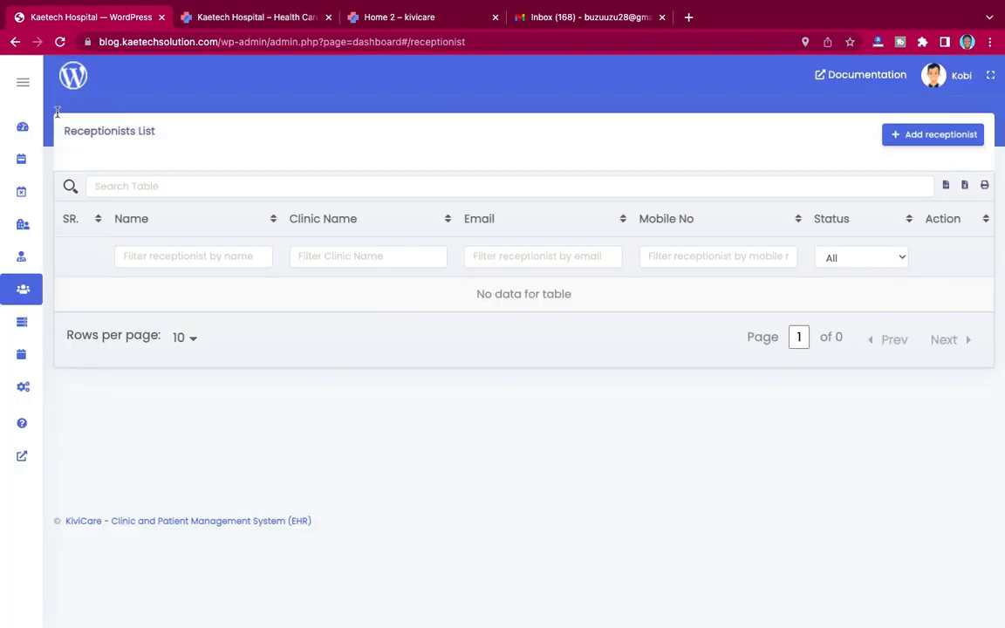
{"action": "mouse_move", "coordinate": [26, 85]}
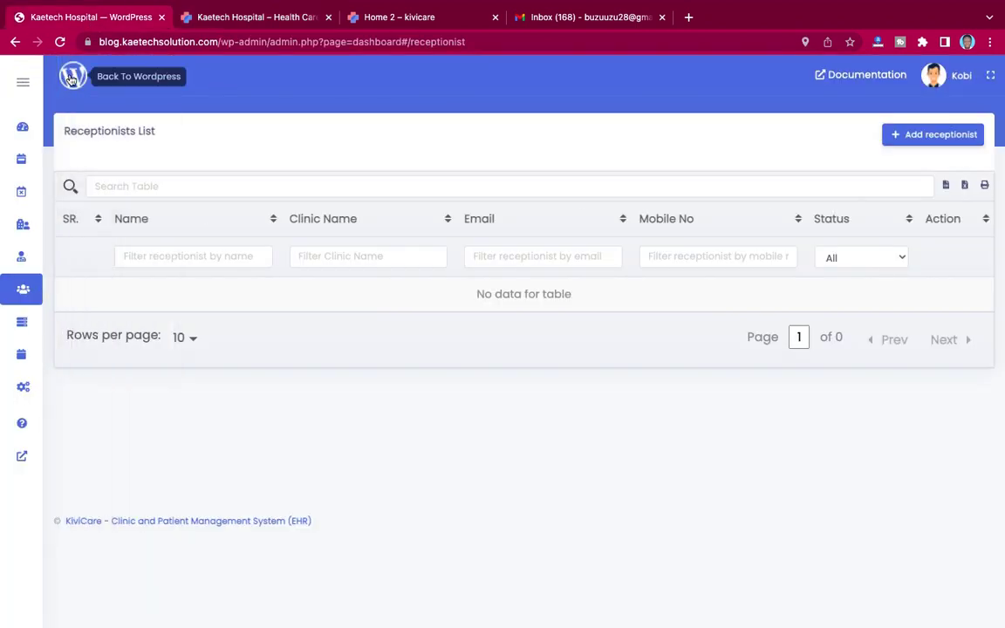
{"action": "left_click", "coordinate": [74, 80]}
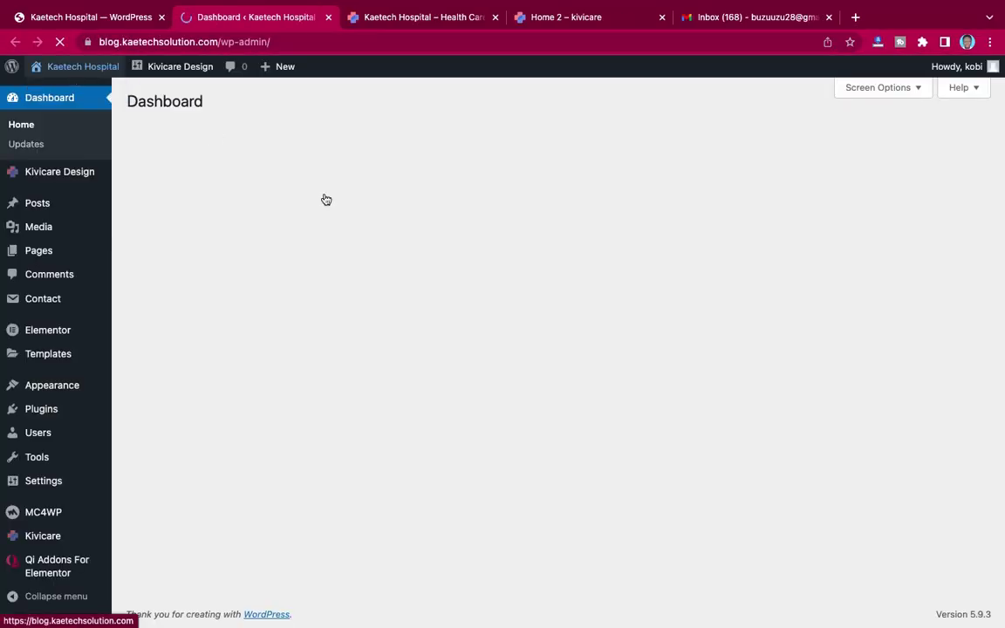
{"action": "left_click", "coordinate": [419, 16]}
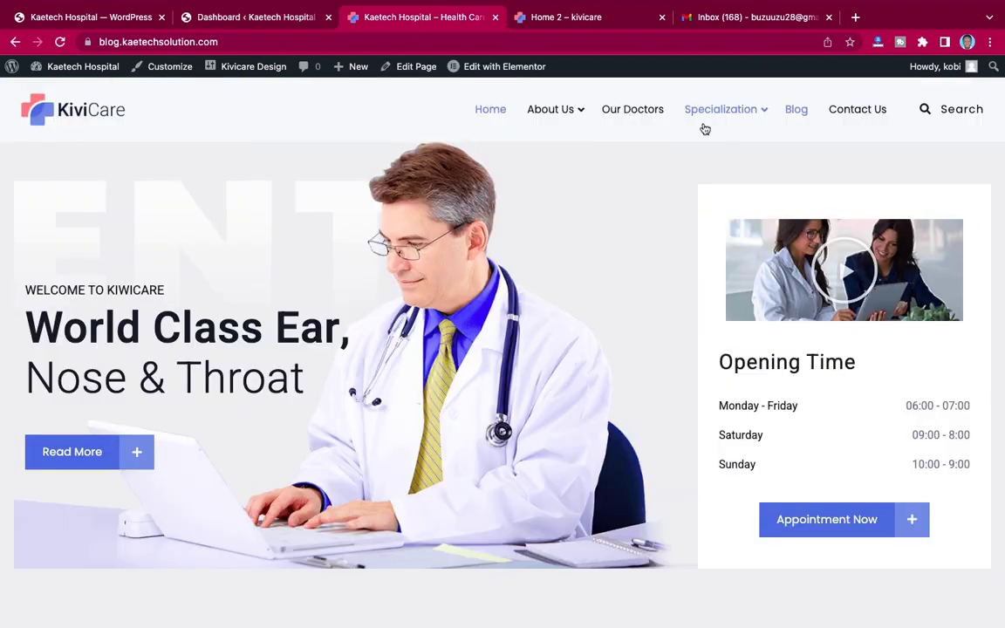
{"action": "mouse_move", "coordinate": [689, 136]}
{"action": "scroll", "coordinate": [539, 298], "scroll_direction": "down", "scroll_amount": 8}
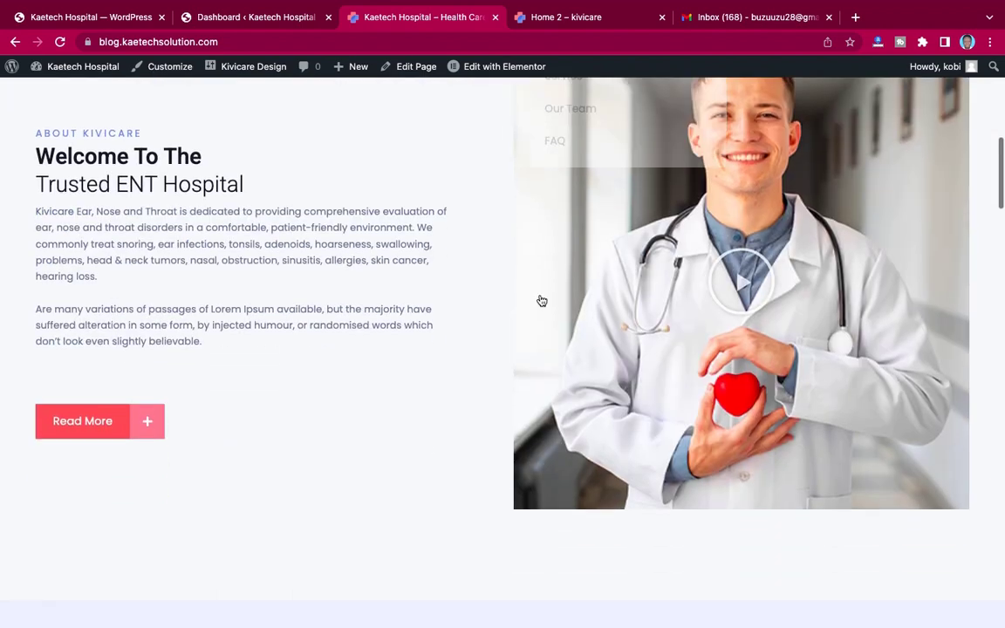
{"action": "scroll", "coordinate": [538, 298], "scroll_direction": "up", "scroll_amount": 7}
{"action": "scroll", "coordinate": [541, 301], "scroll_direction": "up", "scroll_amount": 1}
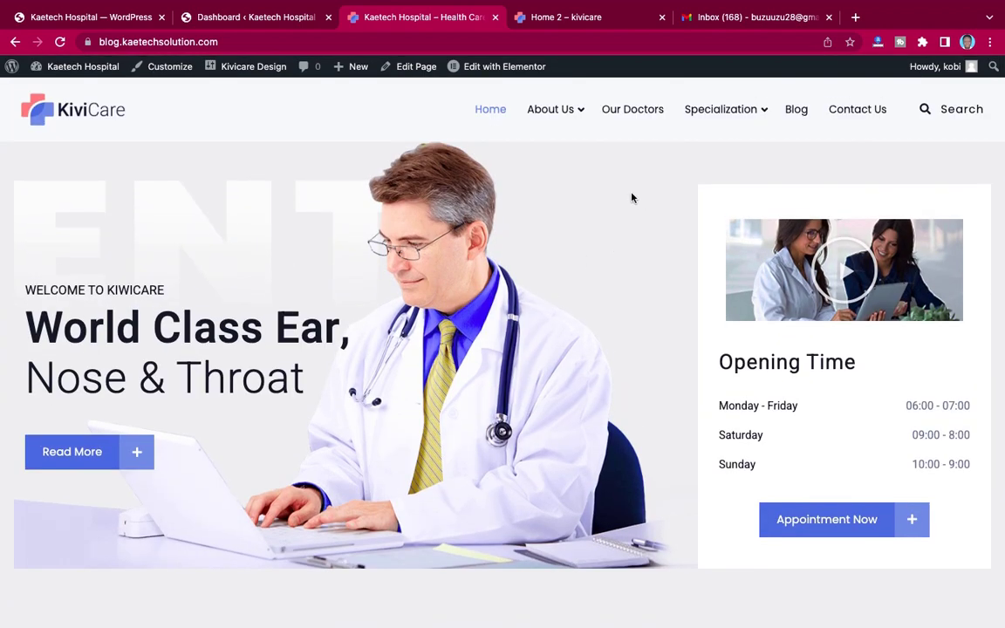
{"action": "scroll", "coordinate": [583, 301], "scroll_direction": "down", "scroll_amount": 3}
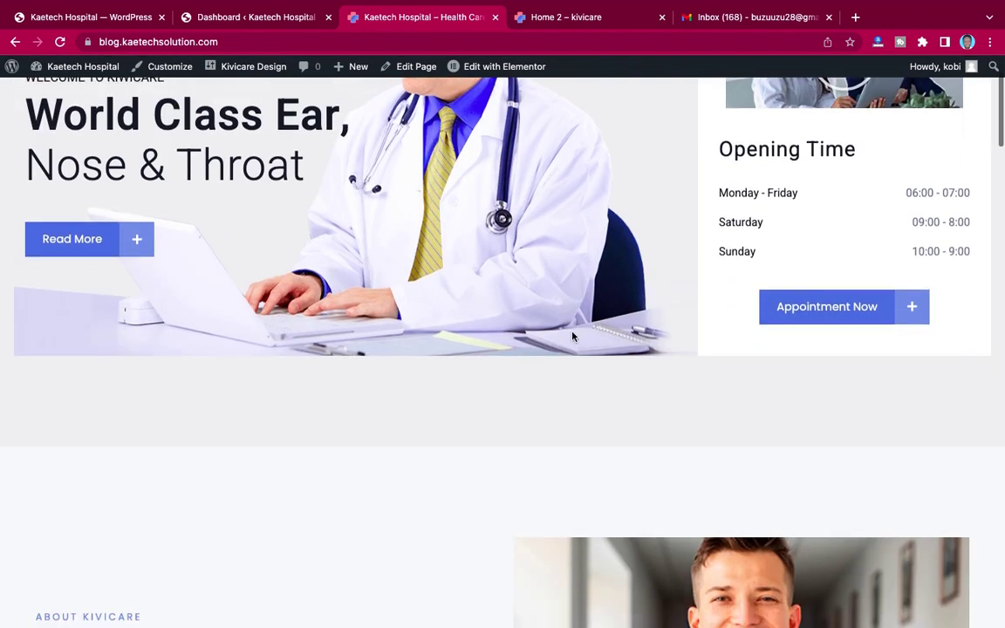
{"action": "scroll", "coordinate": [574, 337], "scroll_direction": "up", "scroll_amount": 3}
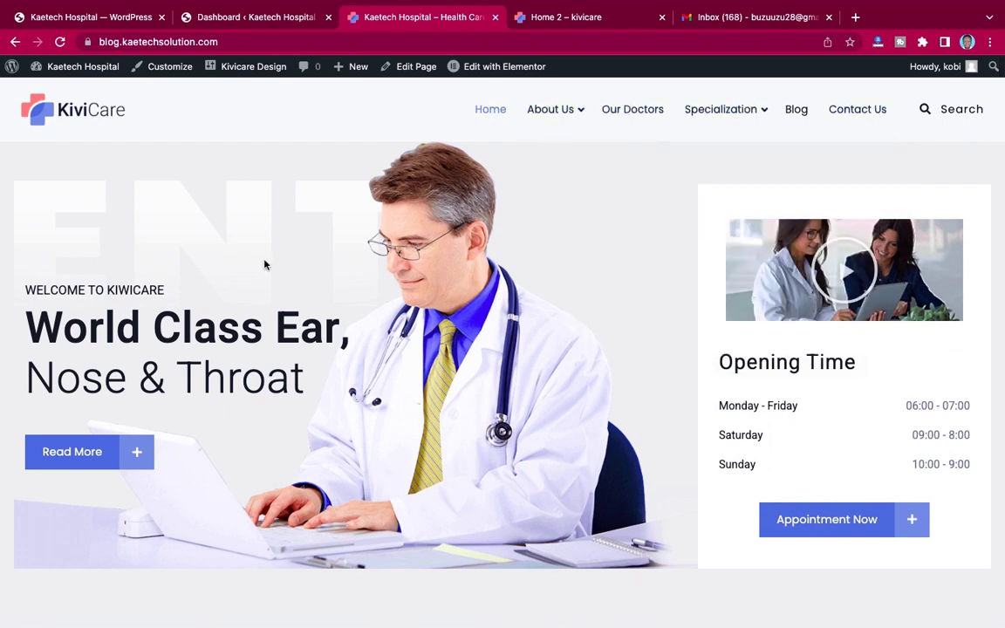
{"action": "scroll", "coordinate": [266, 264], "scroll_direction": "down", "scroll_amount": 3}
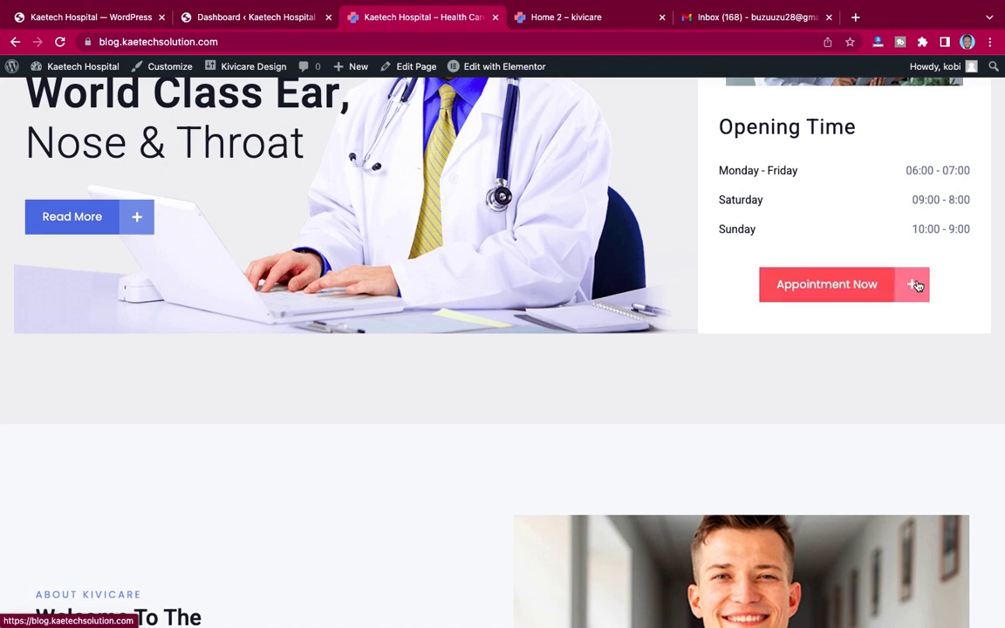
{"action": "scroll", "coordinate": [666, 386], "scroll_direction": "down", "scroll_amount": 7}
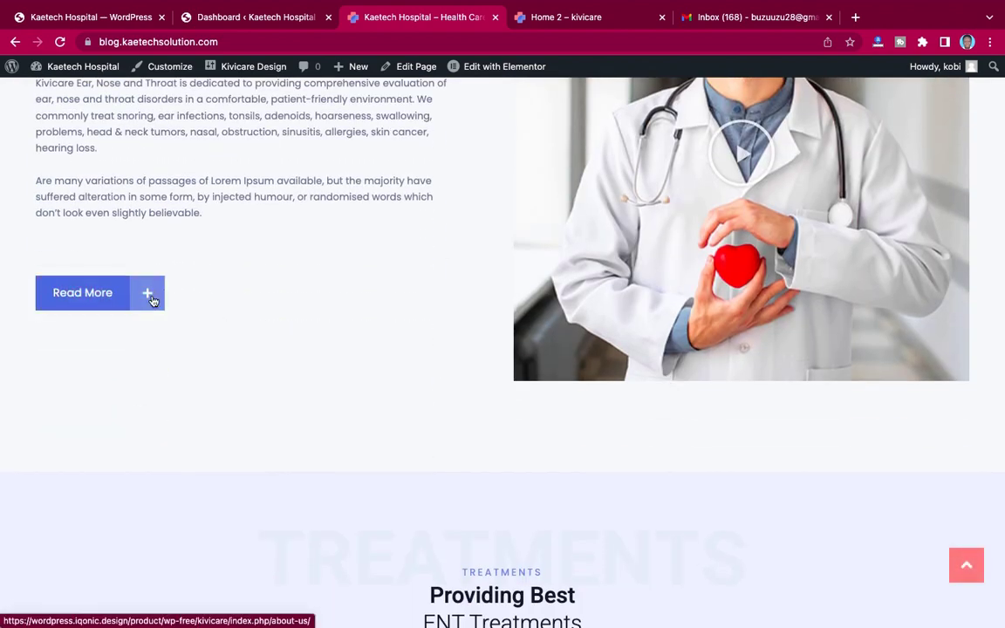
{"action": "scroll", "coordinate": [280, 307], "scroll_direction": "down", "scroll_amount": 10}
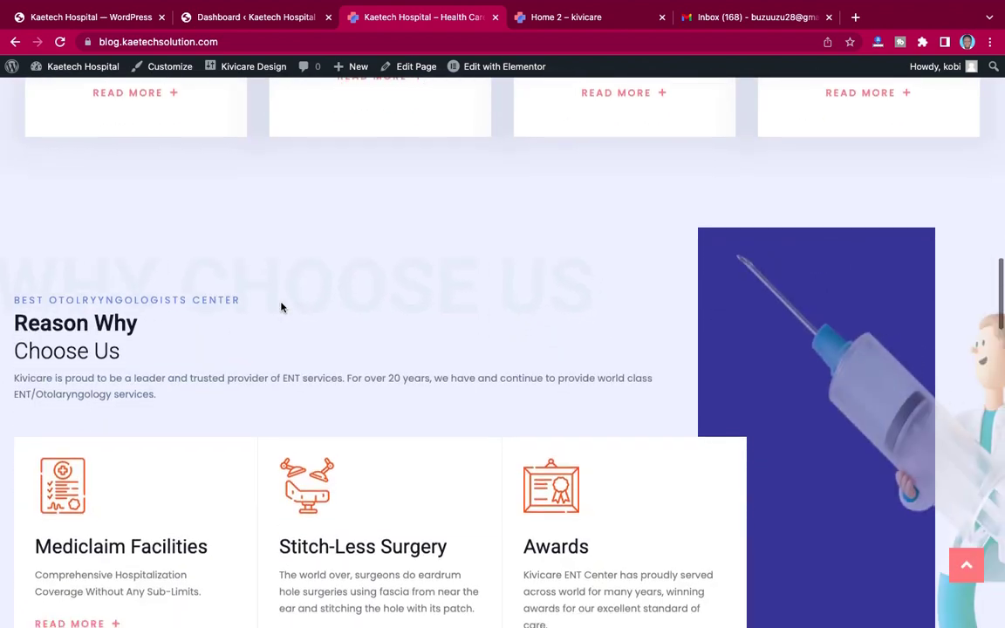
{"action": "scroll", "coordinate": [281, 307], "scroll_direction": "up", "scroll_amount": 20}
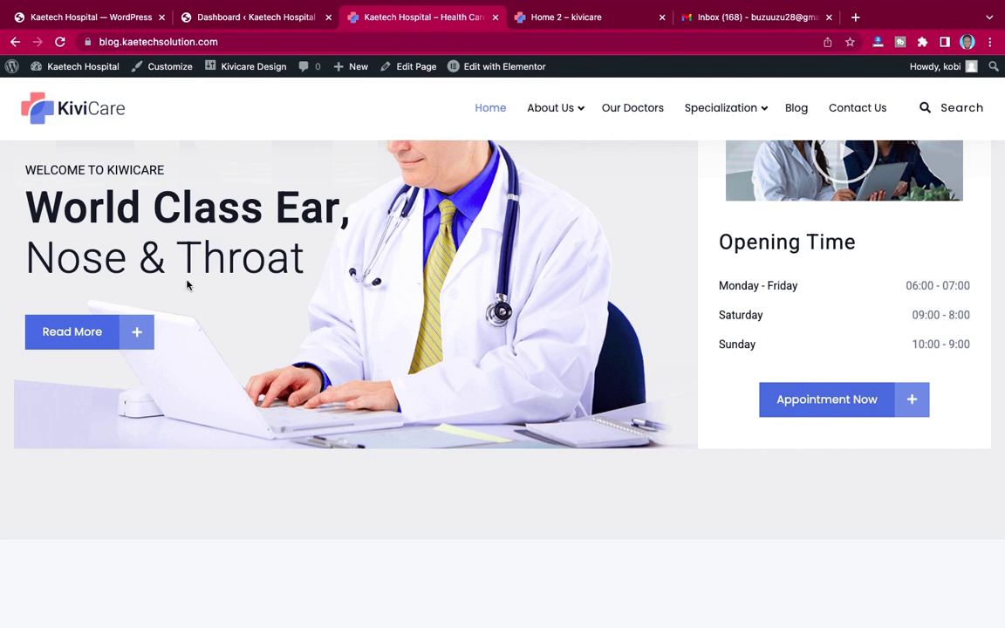
Step: Open KiviCare's Get help page in the KiviCare admin tab
{"action": "left_click", "coordinate": [222, 19]}
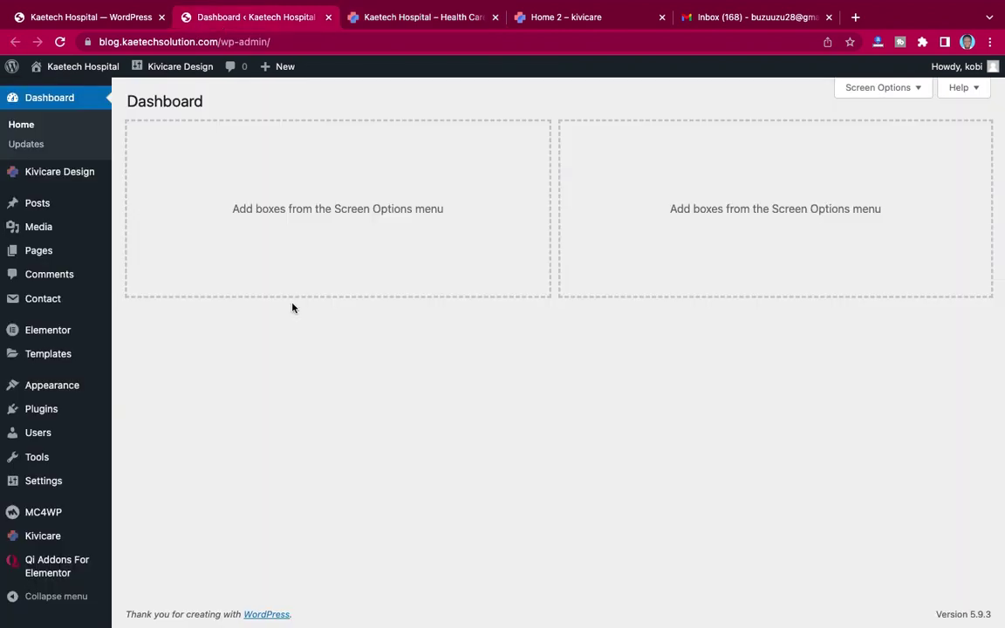
{"action": "left_click", "coordinate": [114, 19]}
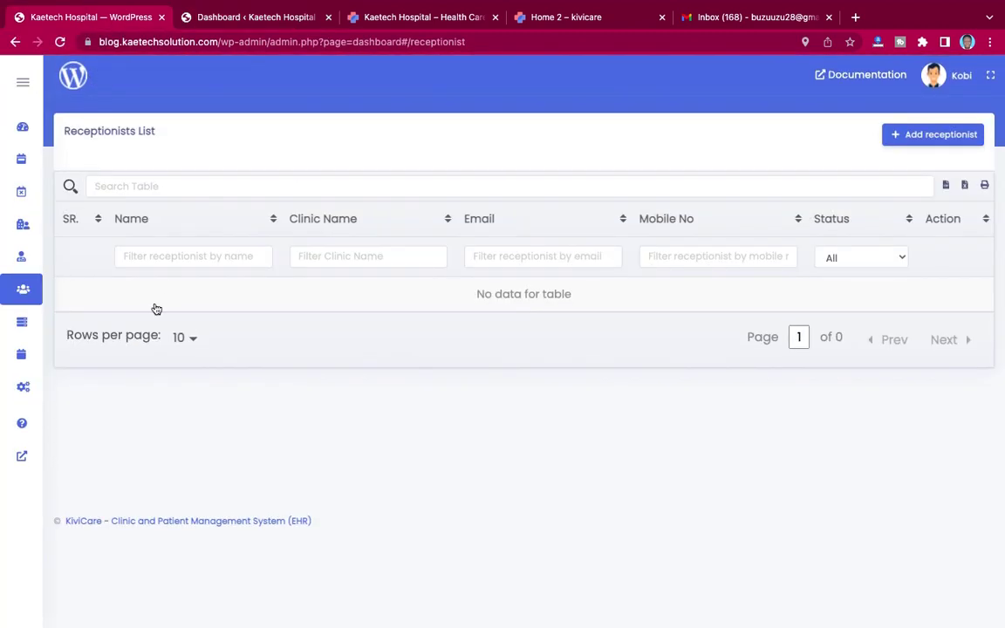
{"action": "mouse_move", "coordinate": [62, 442]}
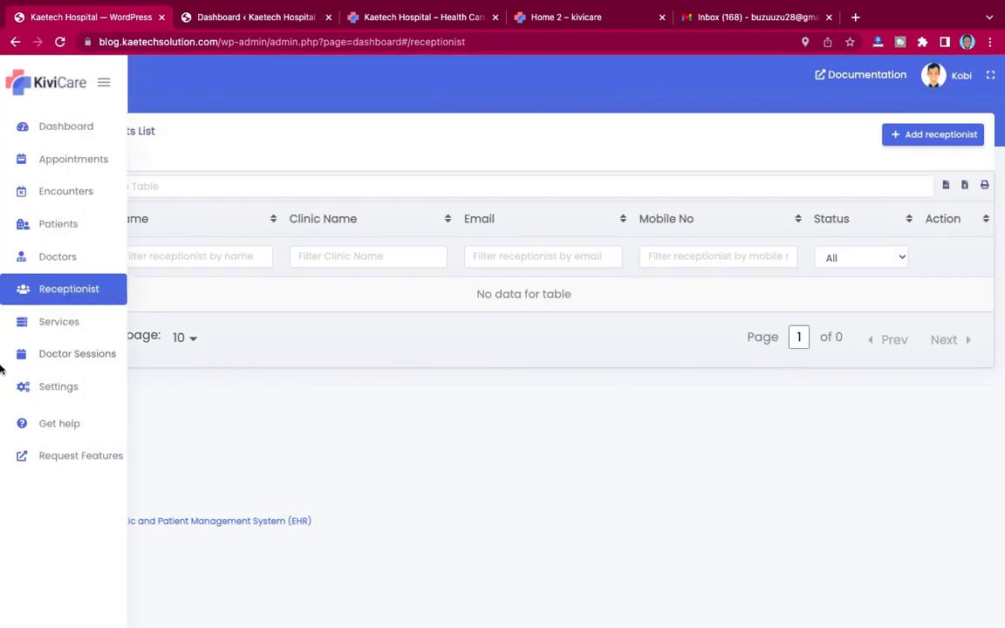
{"action": "left_click", "coordinate": [60, 427]}
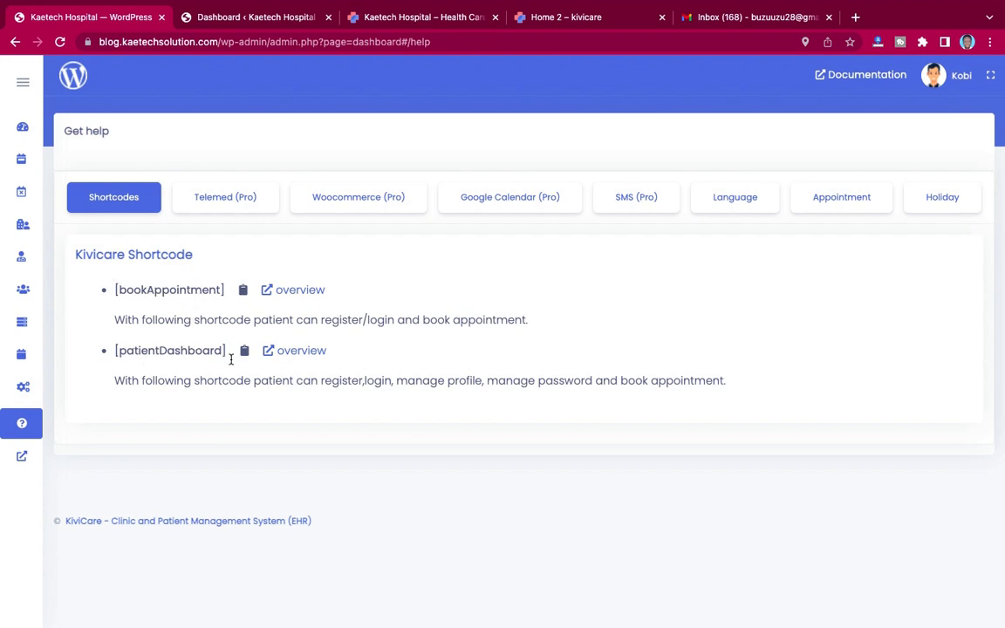
Step: Select the [bookAppointment] and [patientDashboard] shortcode texts, then return to the Dashboard tab
{"action": "left_click_drag", "start_coordinate": [228, 350], "coordinate": [115, 352]}
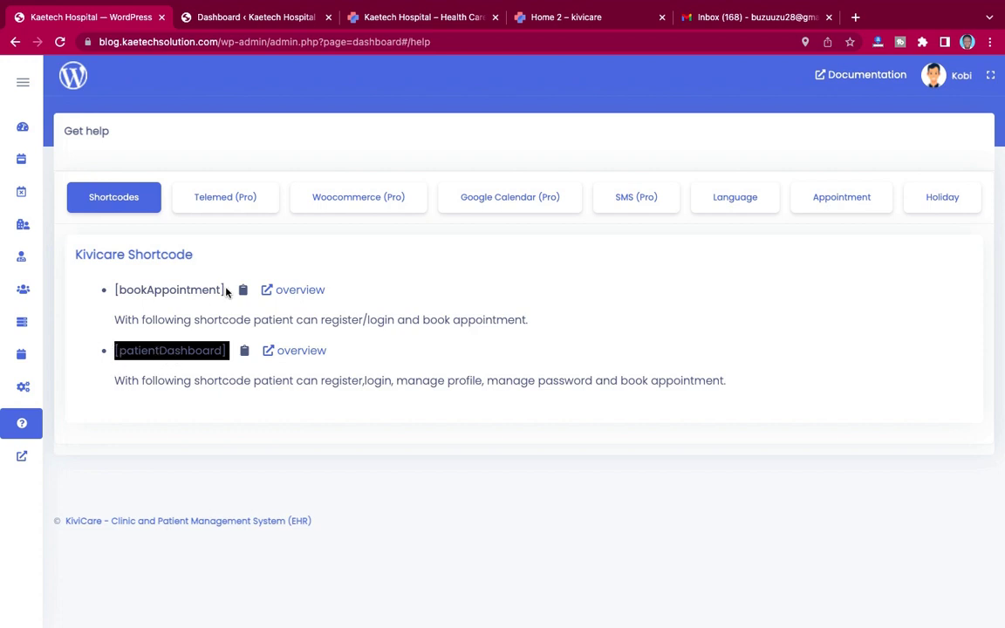
{"action": "left_click_drag", "start_coordinate": [221, 290], "coordinate": [114, 291]}
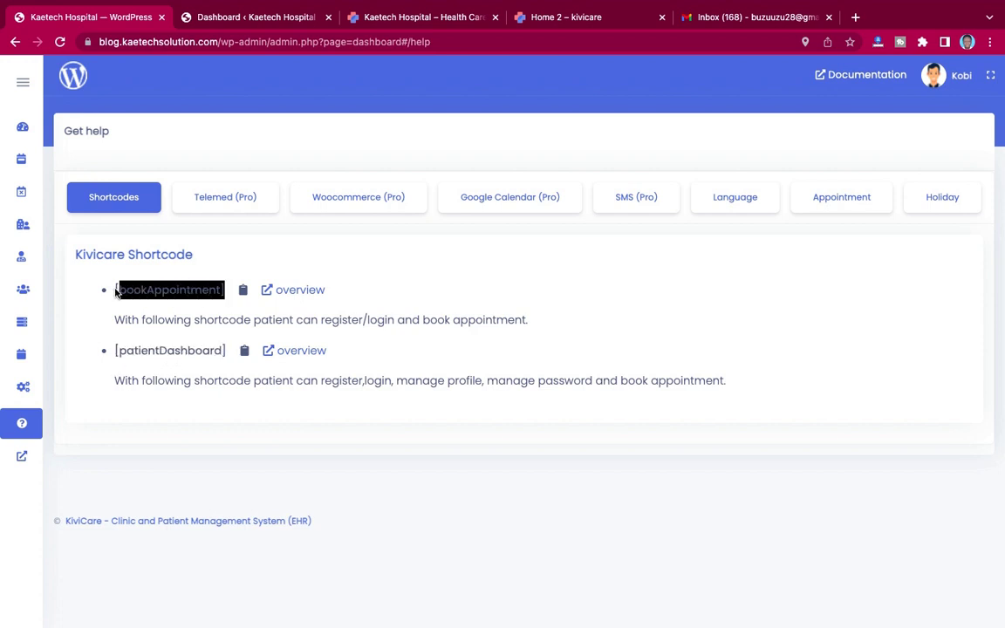
{"action": "left_click", "coordinate": [173, 292]}
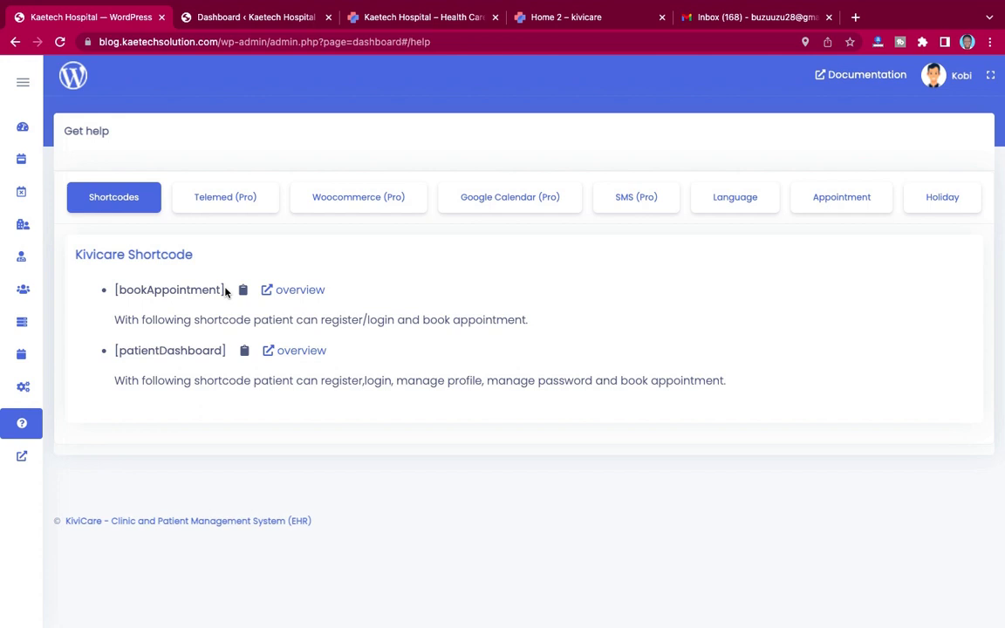
{"action": "left_click_drag", "start_coordinate": [225, 292], "coordinate": [113, 296]}
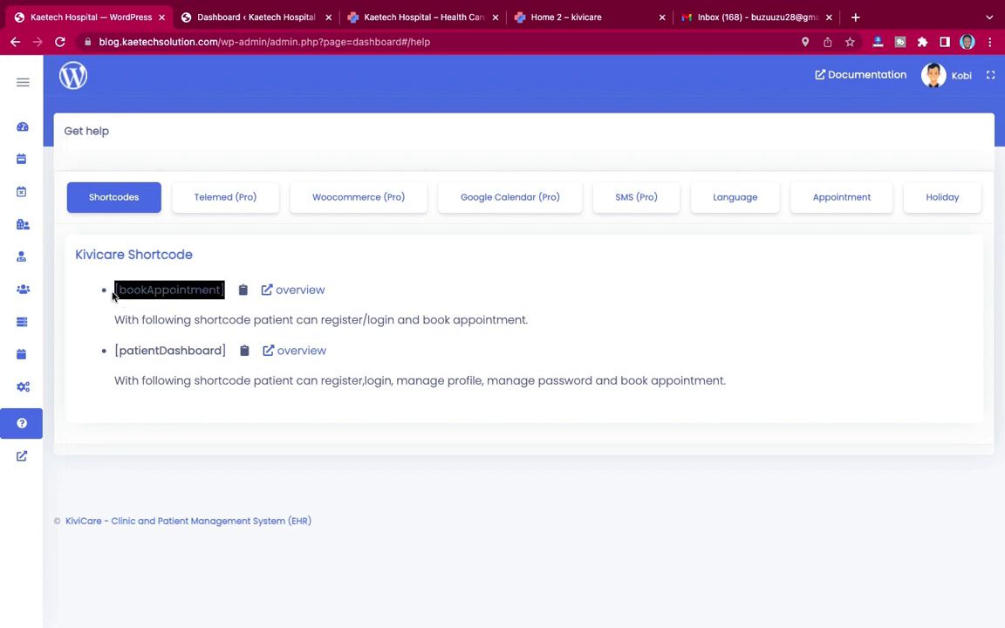
{"action": "left_click", "coordinate": [154, 289]}
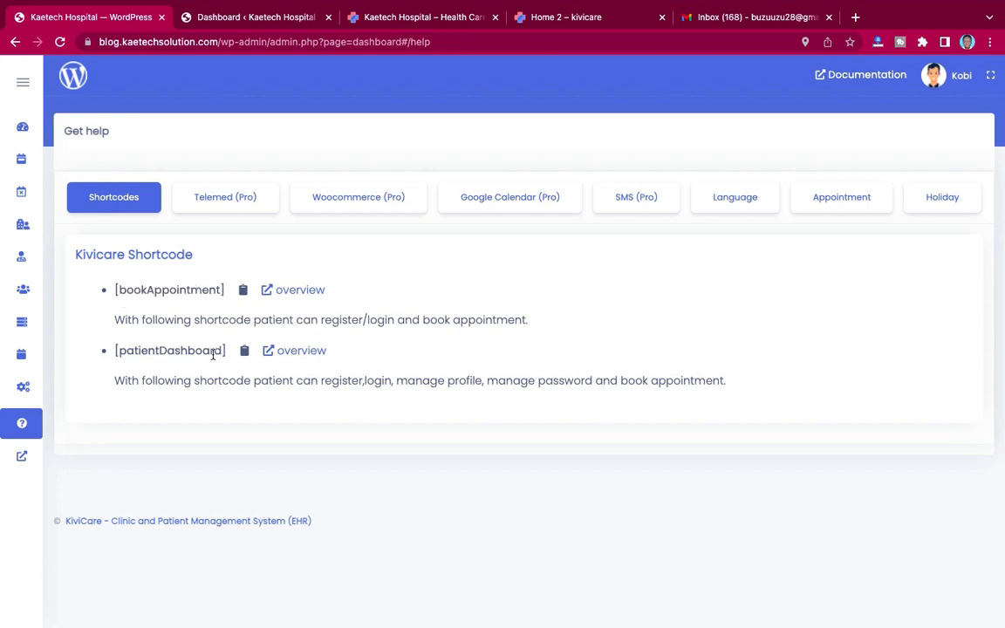
{"action": "left_click_drag", "start_coordinate": [226, 352], "coordinate": [115, 353]}
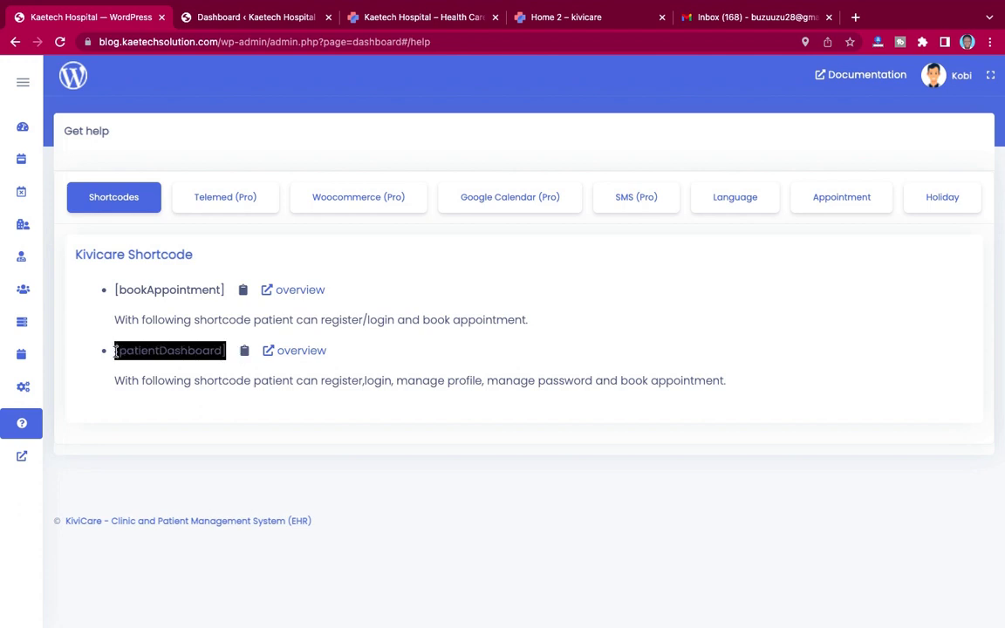
{"action": "left_click", "coordinate": [142, 353]}
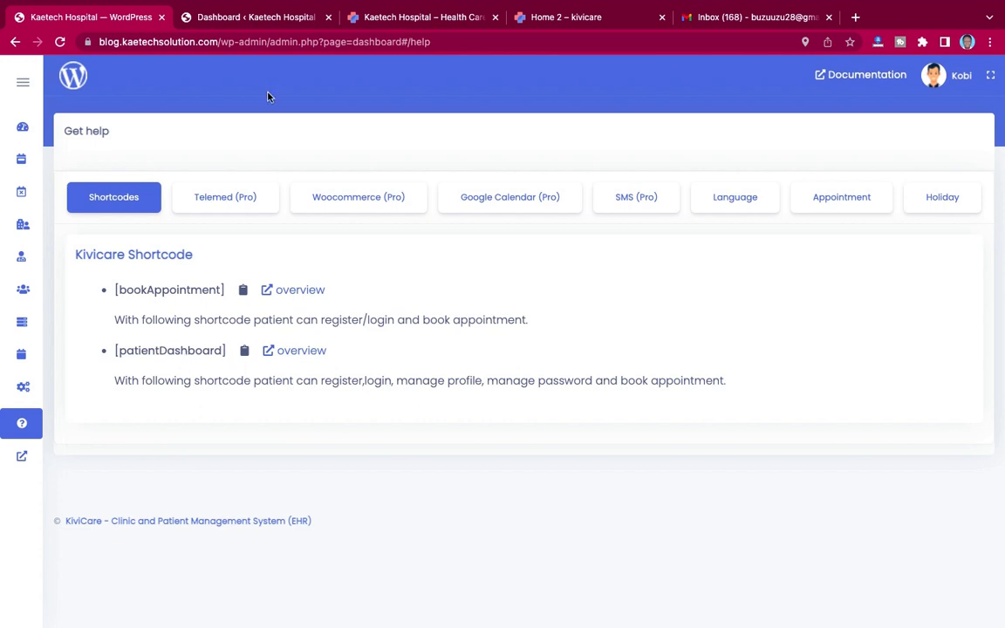
{"action": "left_click", "coordinate": [264, 19]}
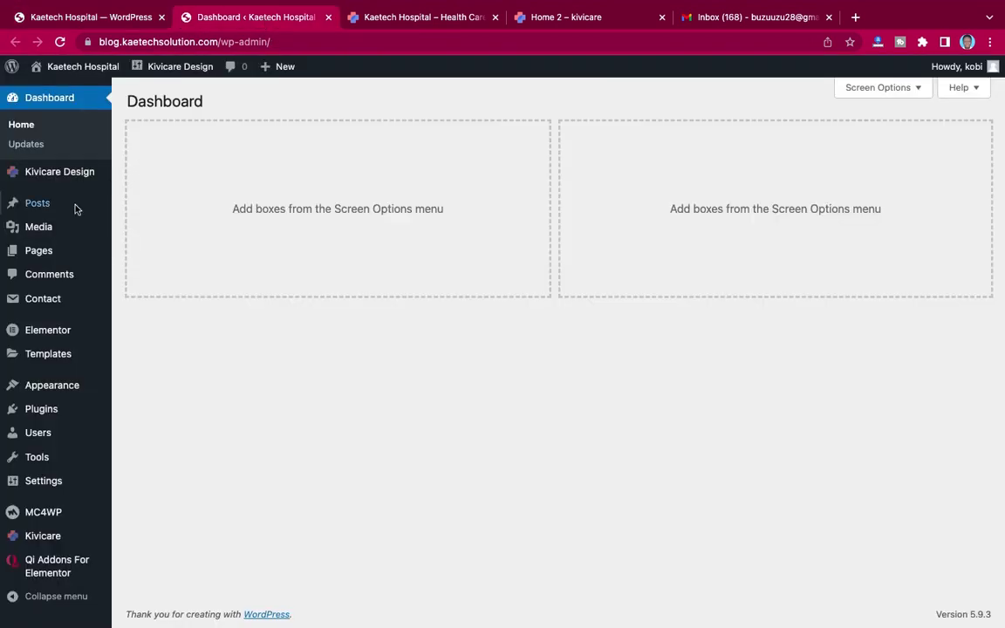
Step: Create a new page titled 'Account' using the Elementor Full Width template
{"action": "mouse_move", "coordinate": [41, 260]}
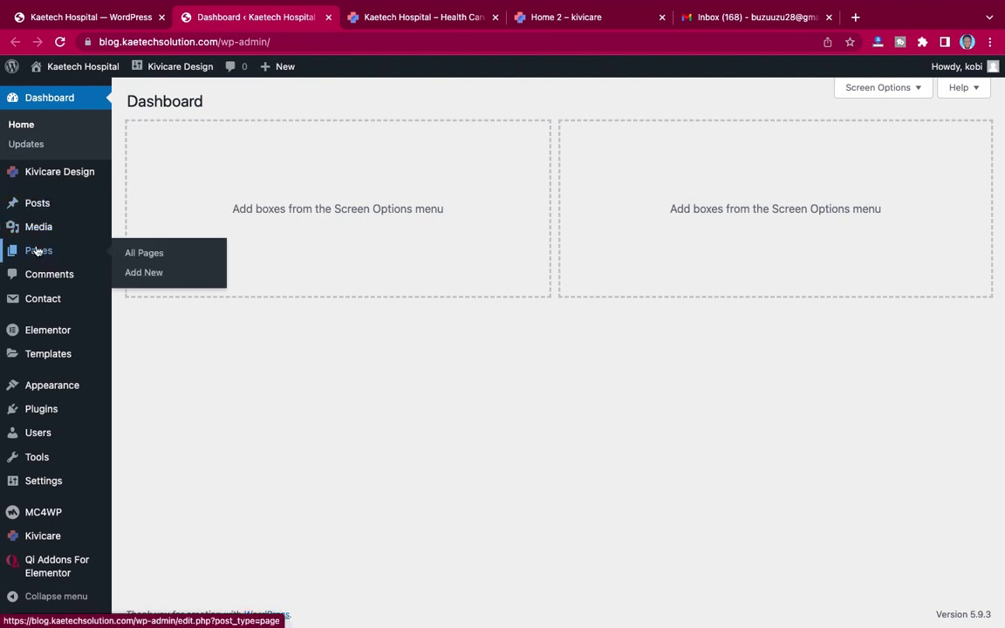
{"action": "left_click", "coordinate": [140, 273]}
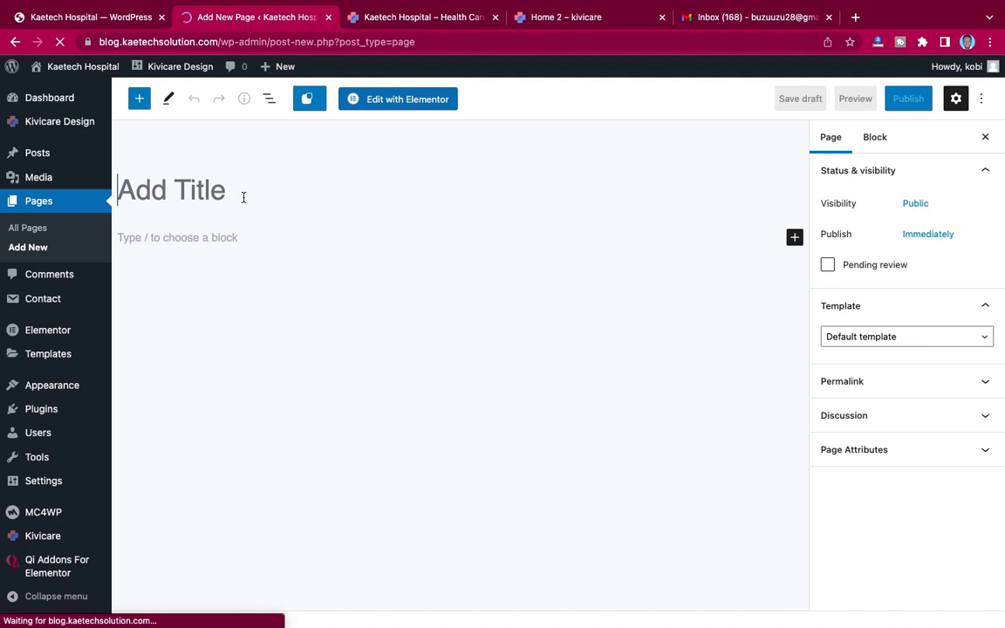
{"action": "type", "text": "Account"}
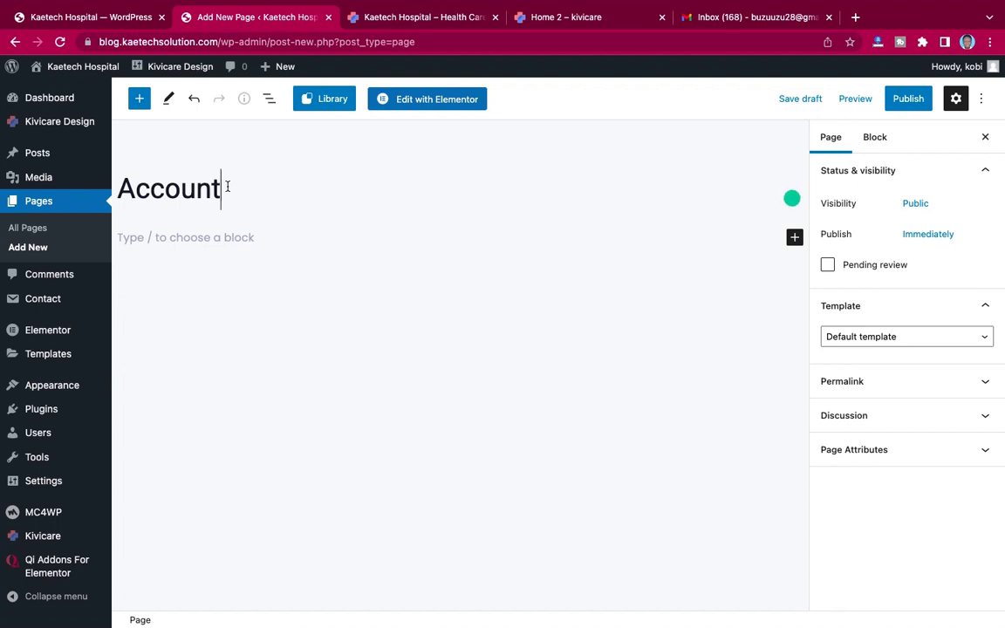
{"action": "left_click_drag", "start_coordinate": [224, 187], "coordinate": [105, 170]}
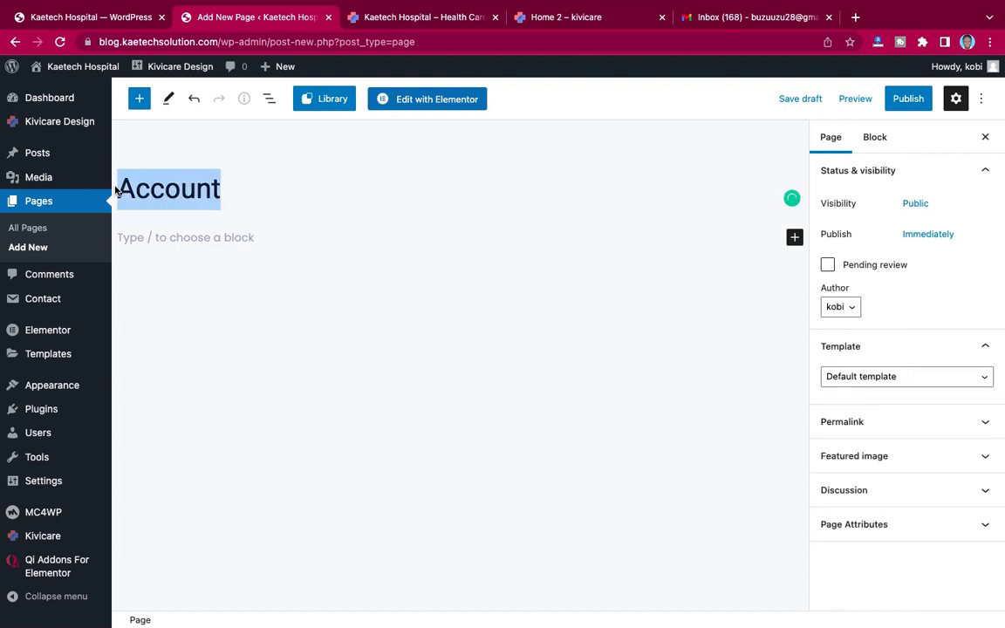
{"action": "left_click", "coordinate": [225, 187]}
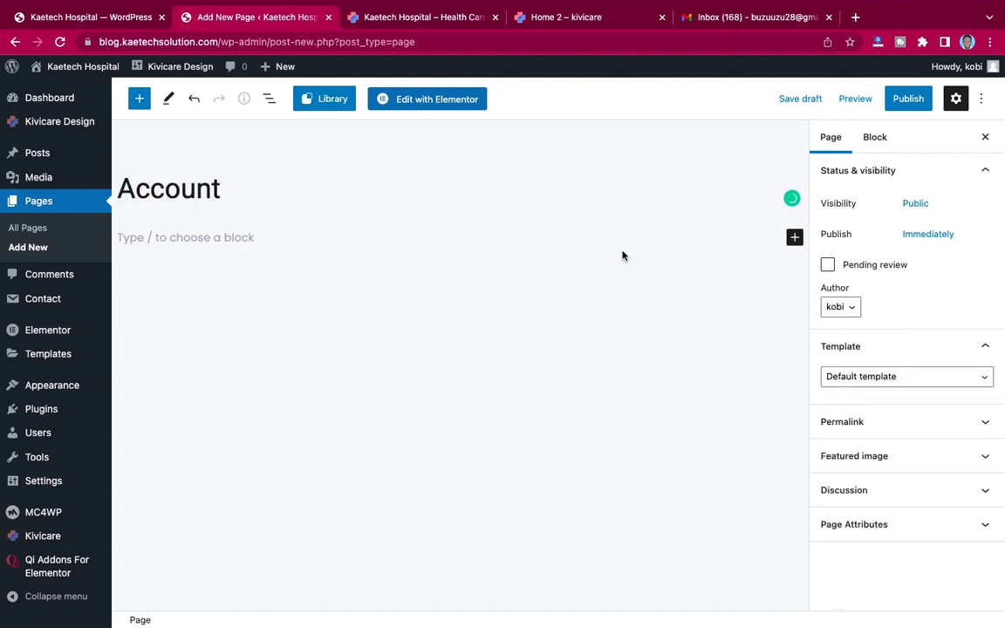
{"action": "left_click", "coordinate": [868, 377]}
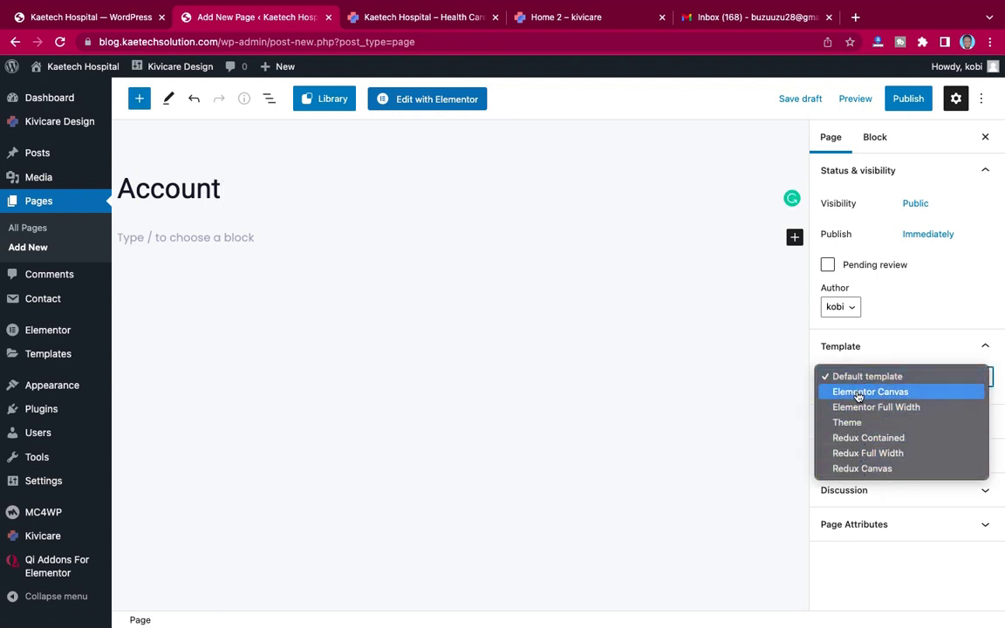
{"action": "left_click", "coordinate": [871, 410]}
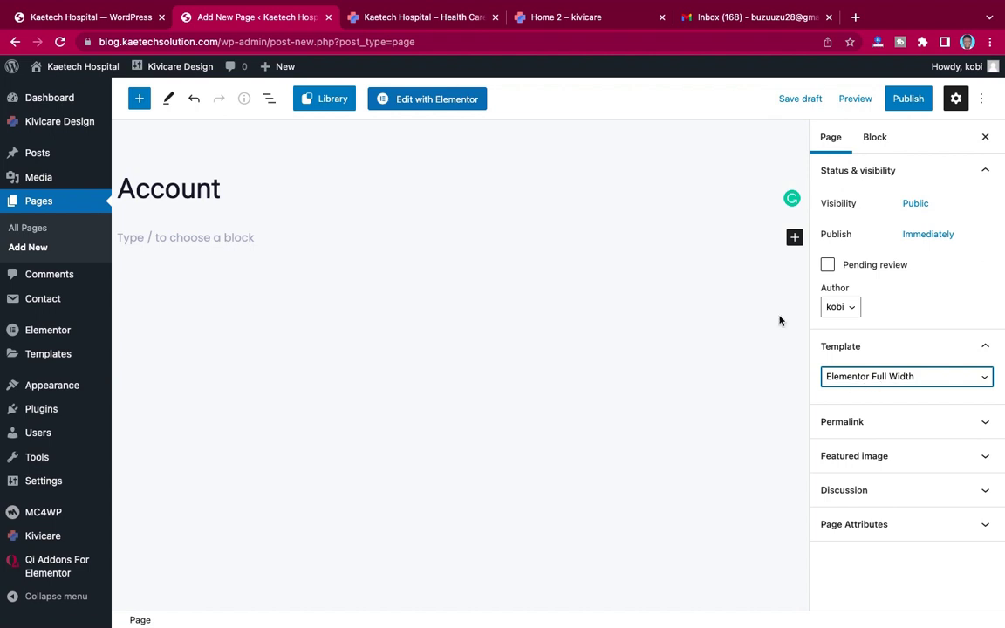
Step: Insert the Kivi Patient Dashboard Widget block, found by searching 'kivi', into the Account page
{"action": "left_click", "coordinate": [795, 237]}
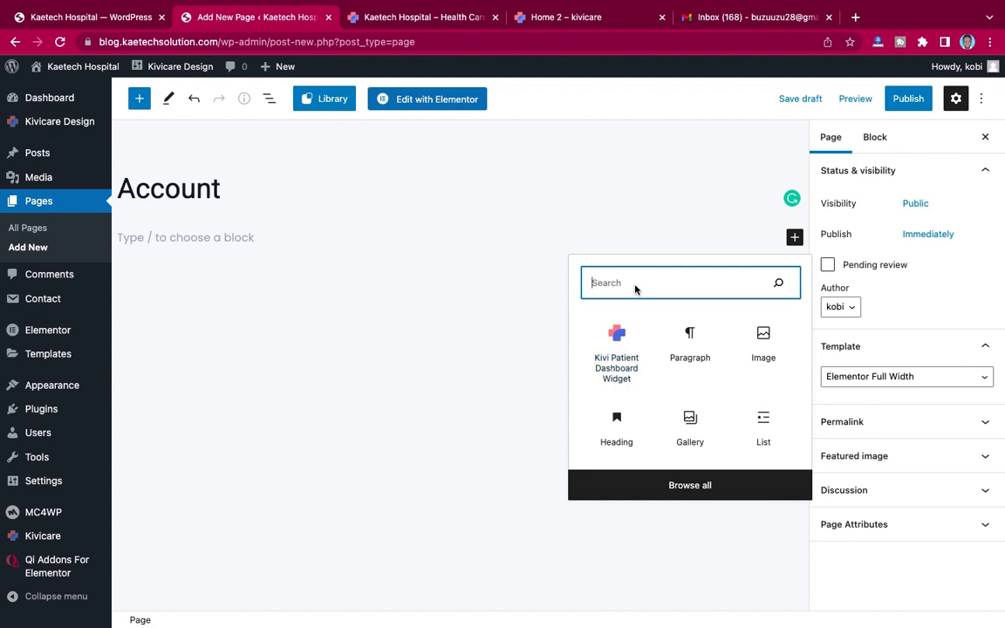
{"action": "type", "text": "kivi"}
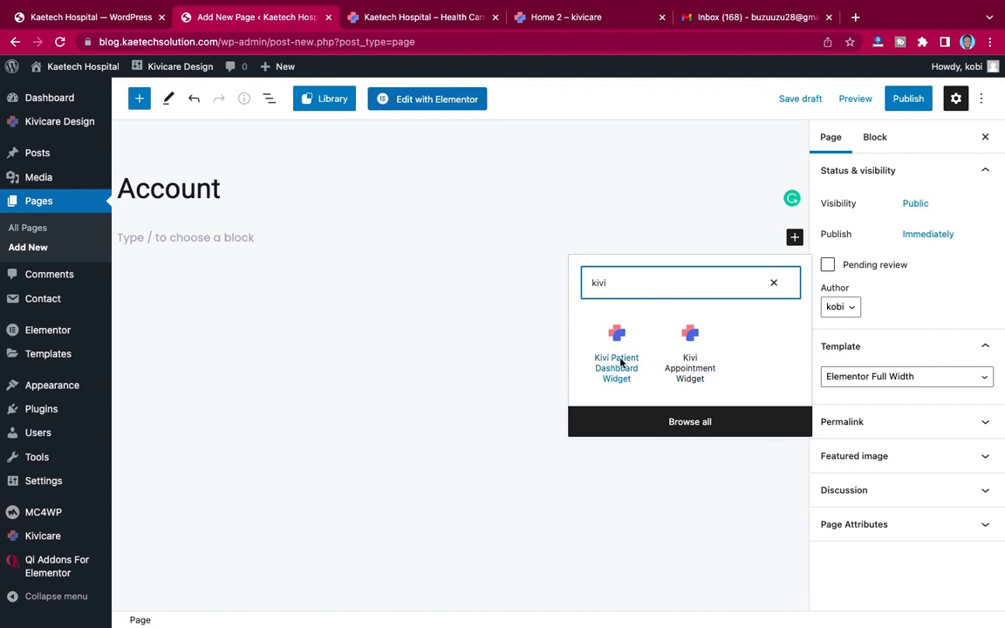
{"action": "left_click", "coordinate": [618, 337]}
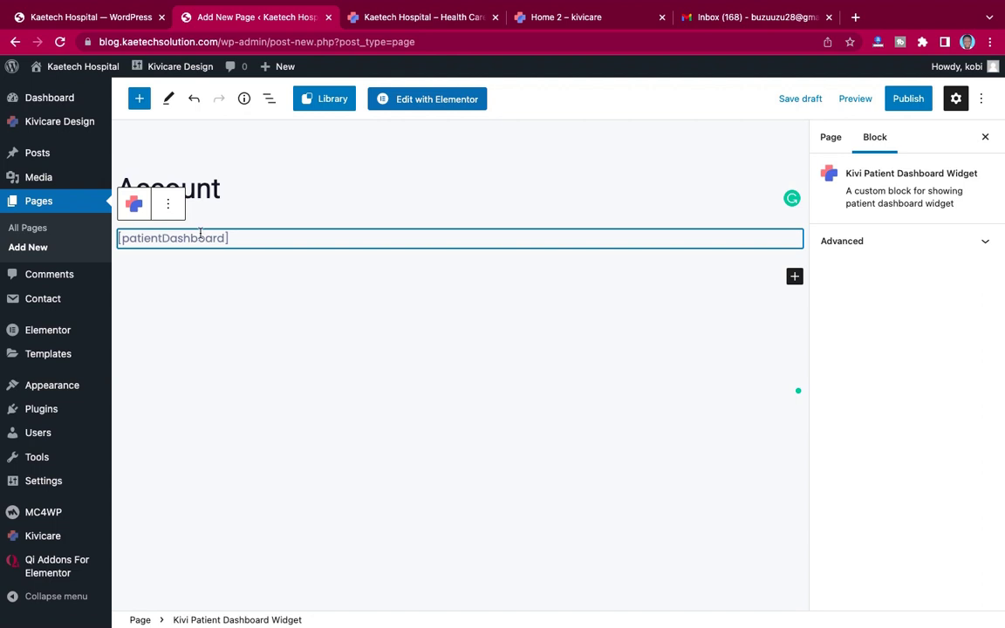
{"action": "left_click", "coordinate": [96, 17]}
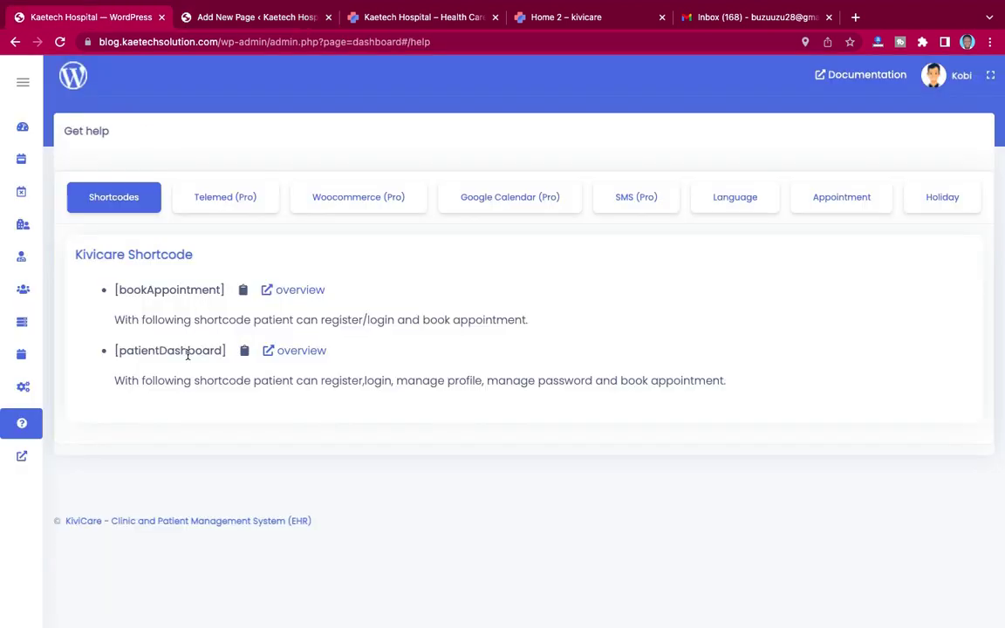
{"action": "left_click", "coordinate": [232, 12]}
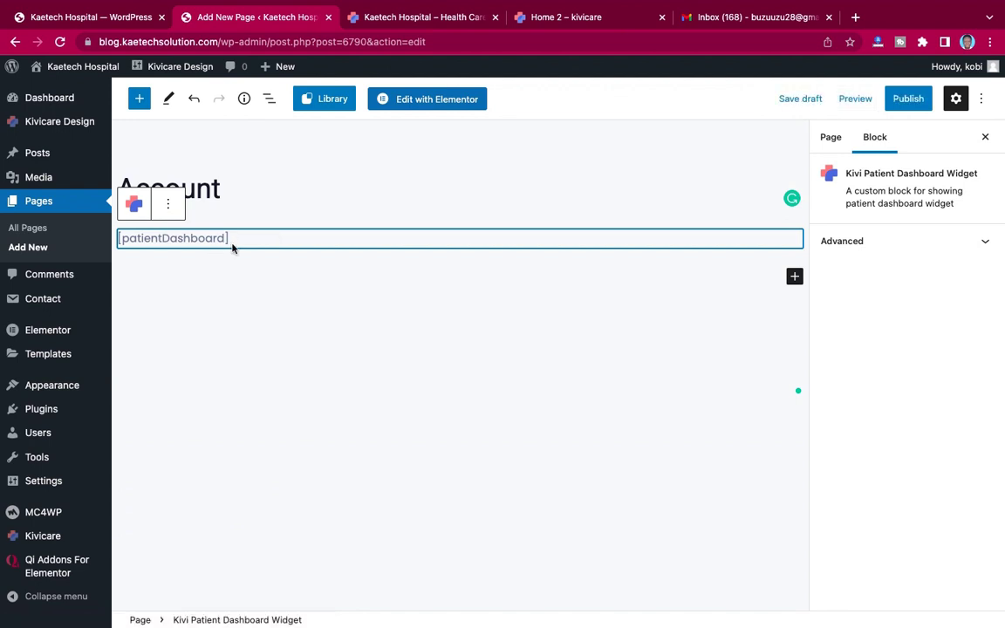
Step: Publish the Account page and view the live page in a new tab
{"action": "left_click", "coordinate": [908, 99]}
{"action": "left_click", "coordinate": [869, 102]}
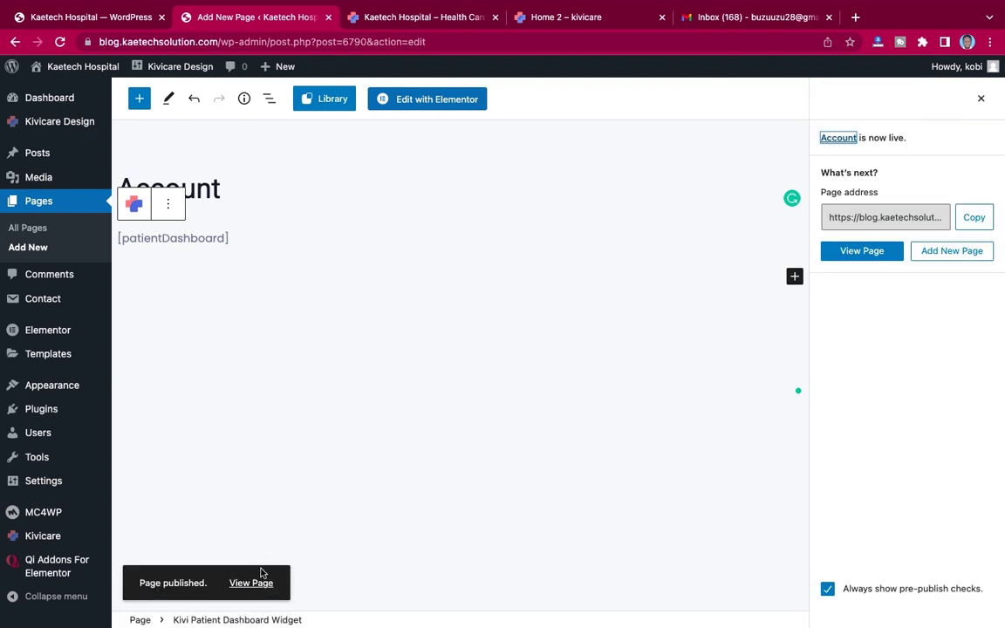
{"action": "left_click", "coordinate": [253, 585]}
{"action": "right_click", "coordinate": [245, 586]}
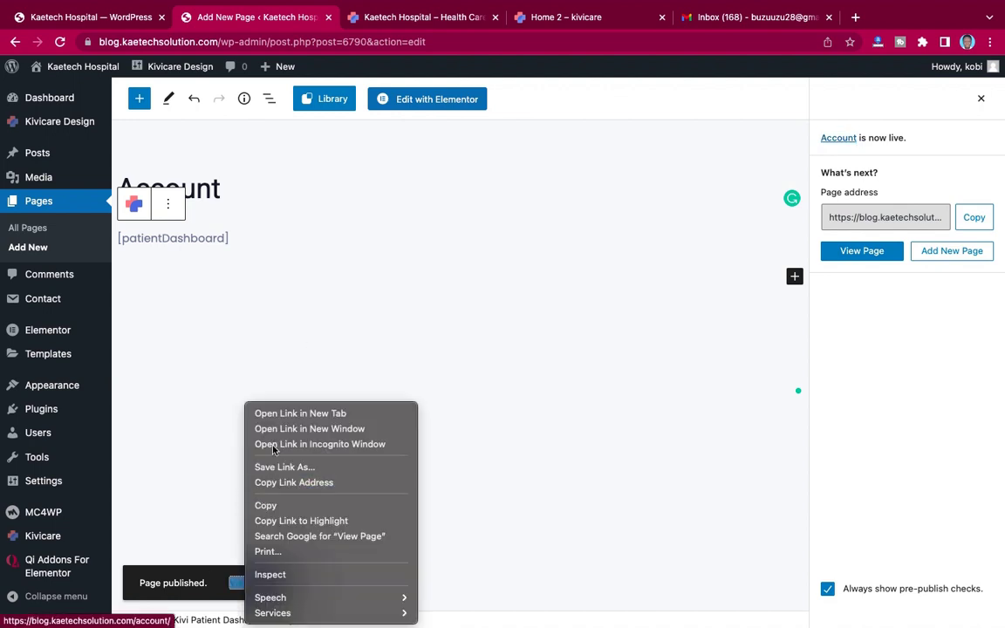
{"action": "left_click", "coordinate": [289, 412]}
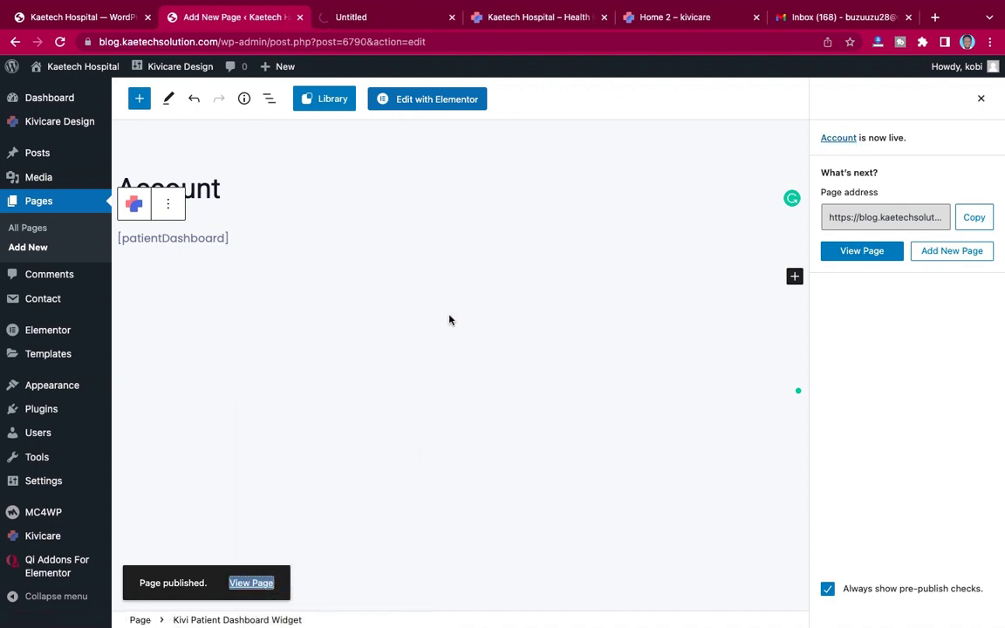
{"action": "left_click", "coordinate": [398, 18]}
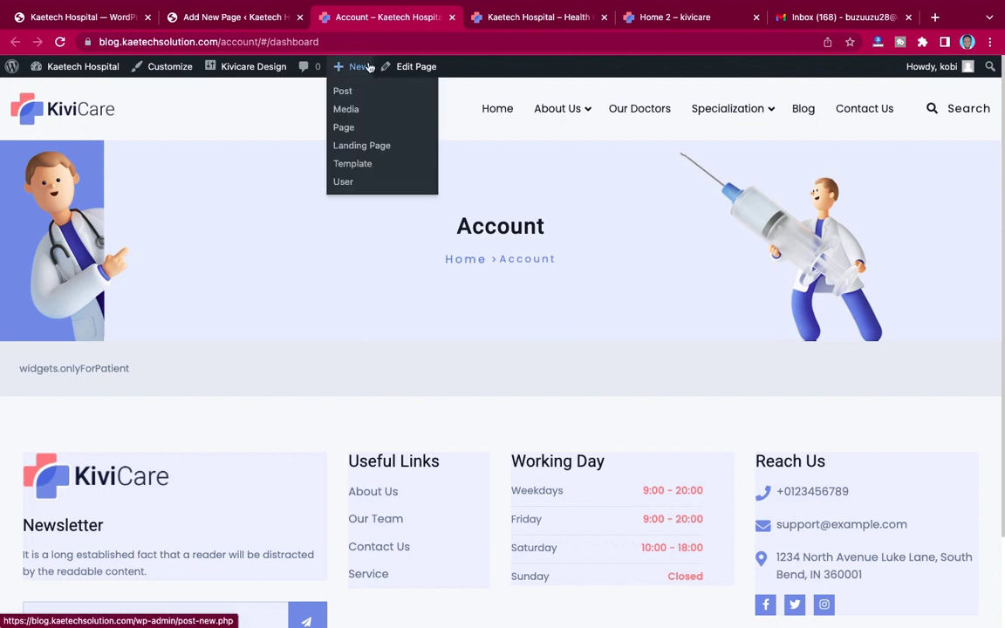
{"action": "left_click", "coordinate": [208, 20]}
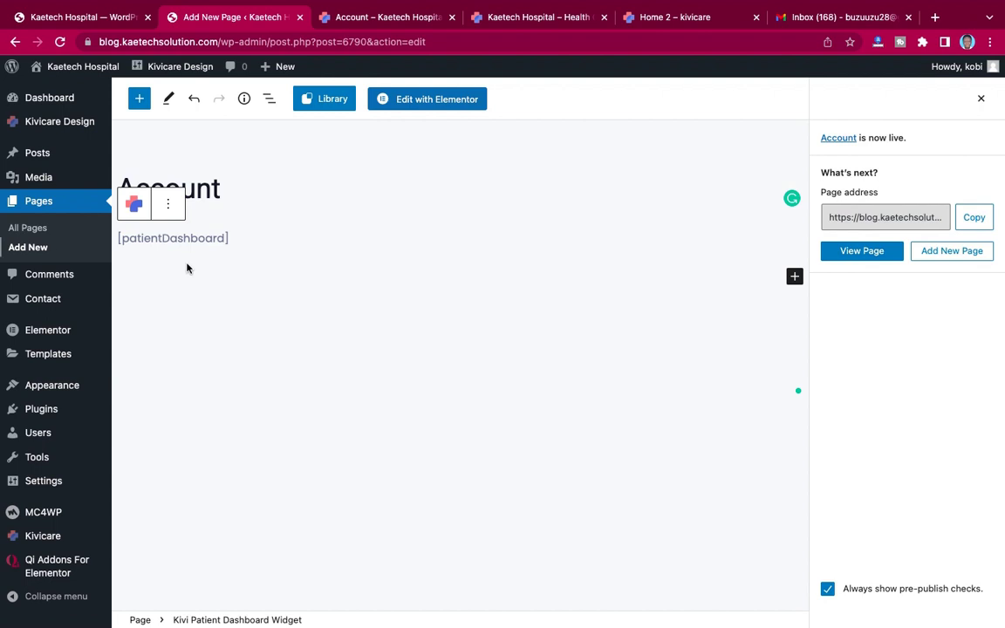
{"action": "mouse_move", "coordinate": [48, 396]}
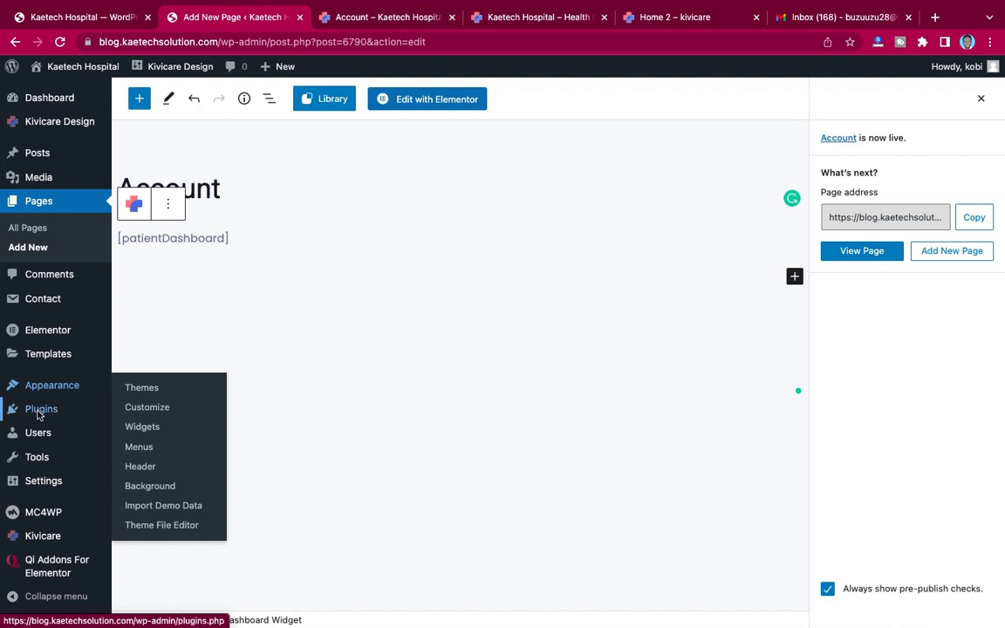
Step: Install and activate User Menus – Nav Menu Visibility (search 'user m'), skipping the data-sharing opt-in
{"action": "mouse_move", "coordinate": [38, 410]}
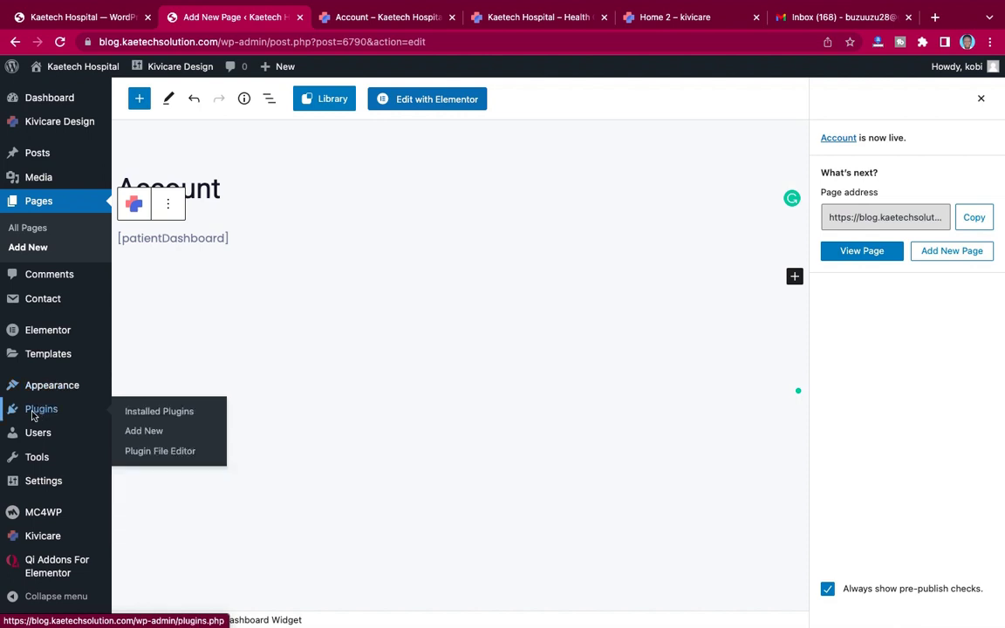
{"action": "left_click", "coordinate": [146, 433]}
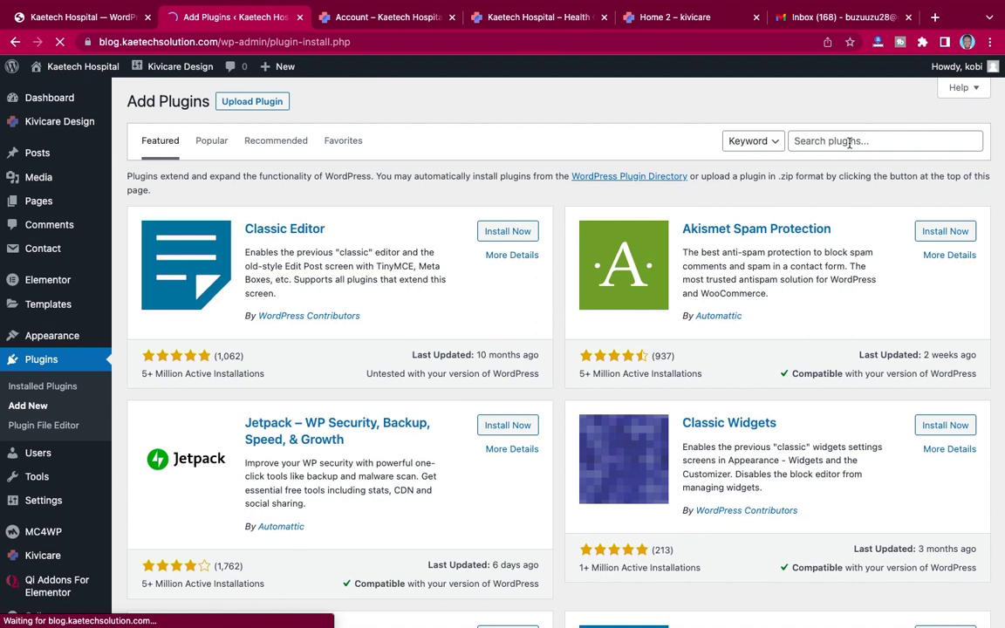
{"action": "left_click", "coordinate": [849, 143]}
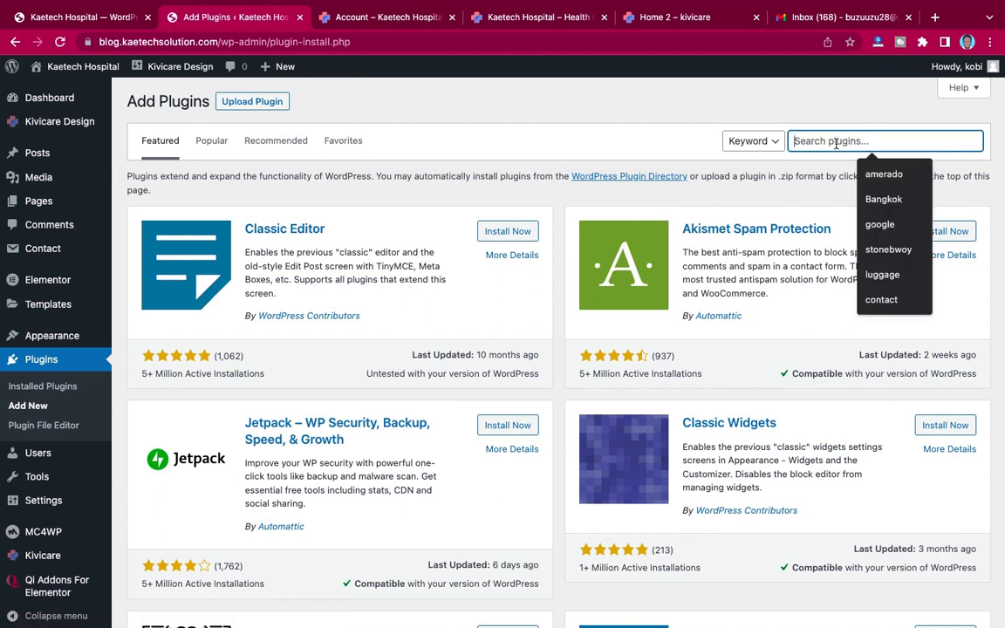
{"action": "type", "text": "user"}
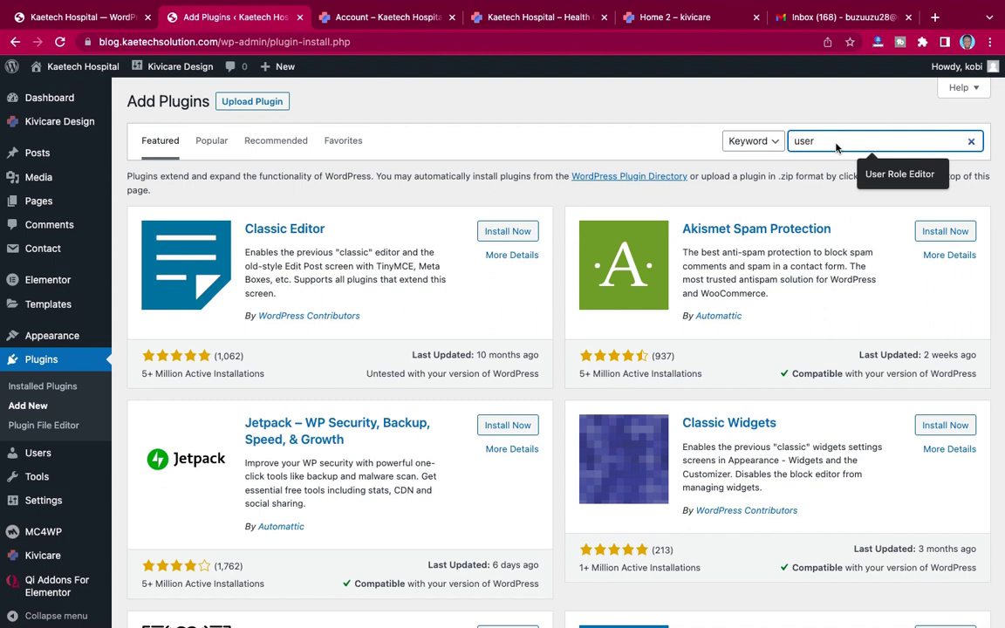
{"action": "type", "text": " menu"}
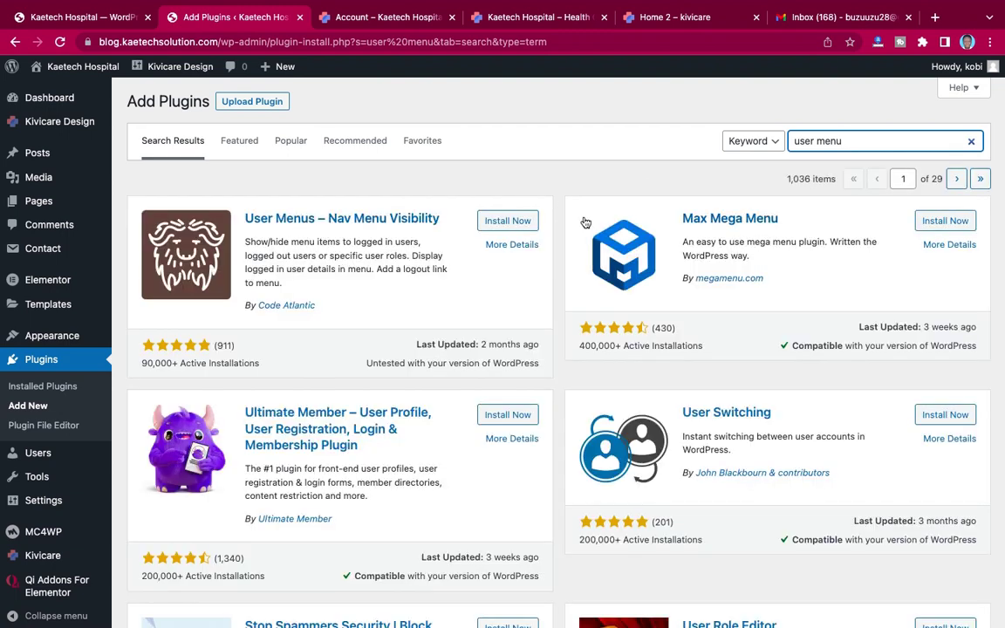
{"action": "left_click", "coordinate": [515, 221]}
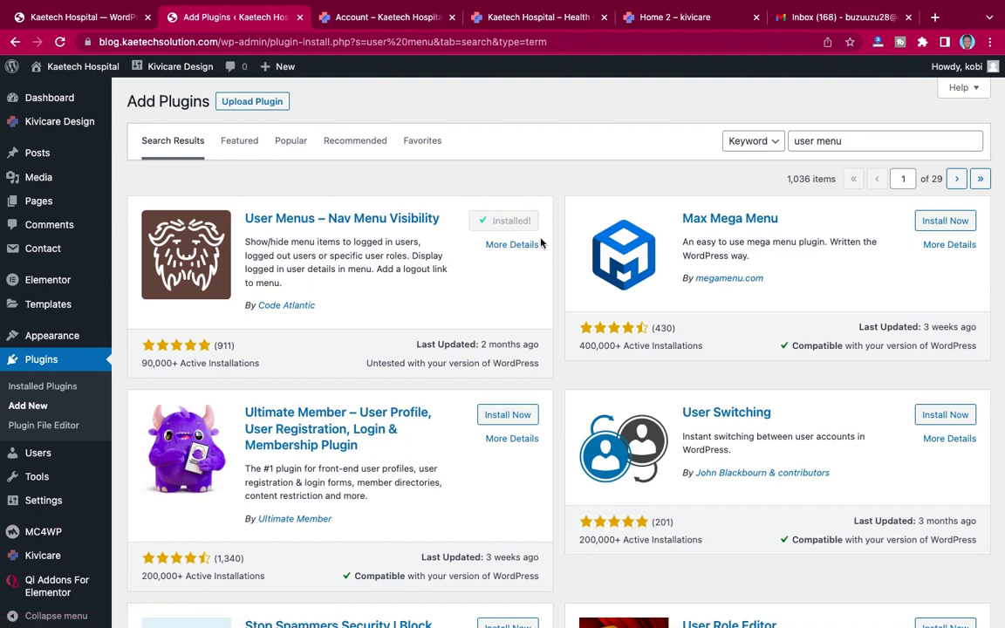
{"action": "left_click", "coordinate": [517, 222]}
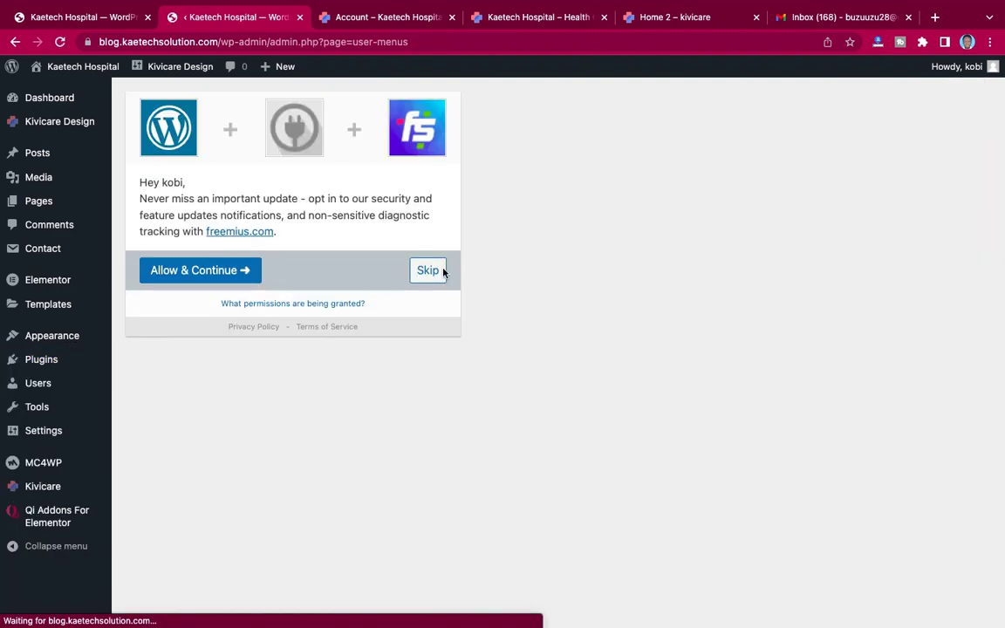
{"action": "left_click", "coordinate": [437, 270]}
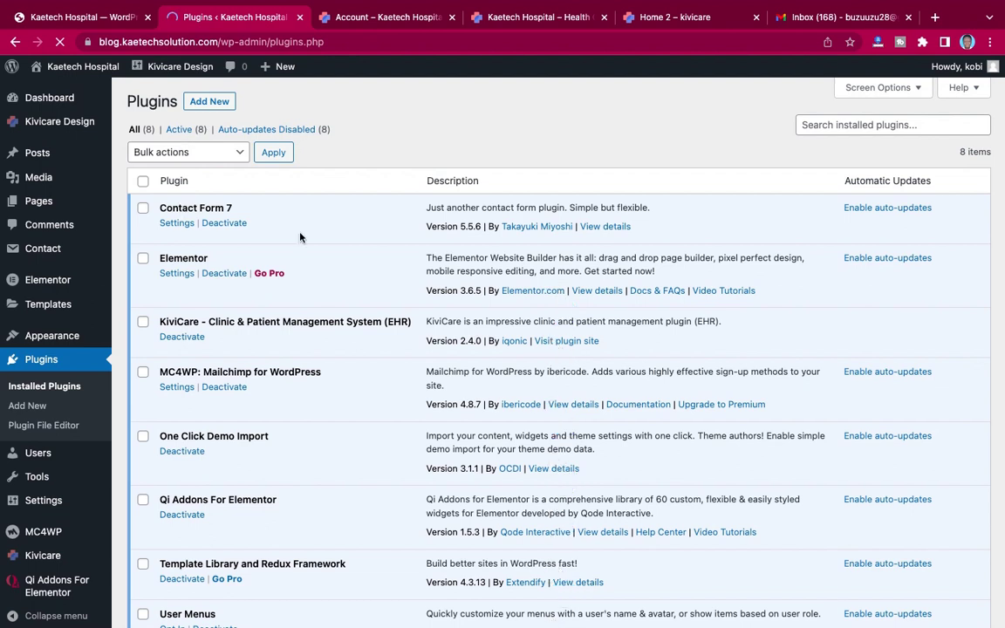
Step: Search 'colorlib' and install Custom Login Page Customizer by Colorlib
{"action": "left_click", "coordinate": [210, 103]}
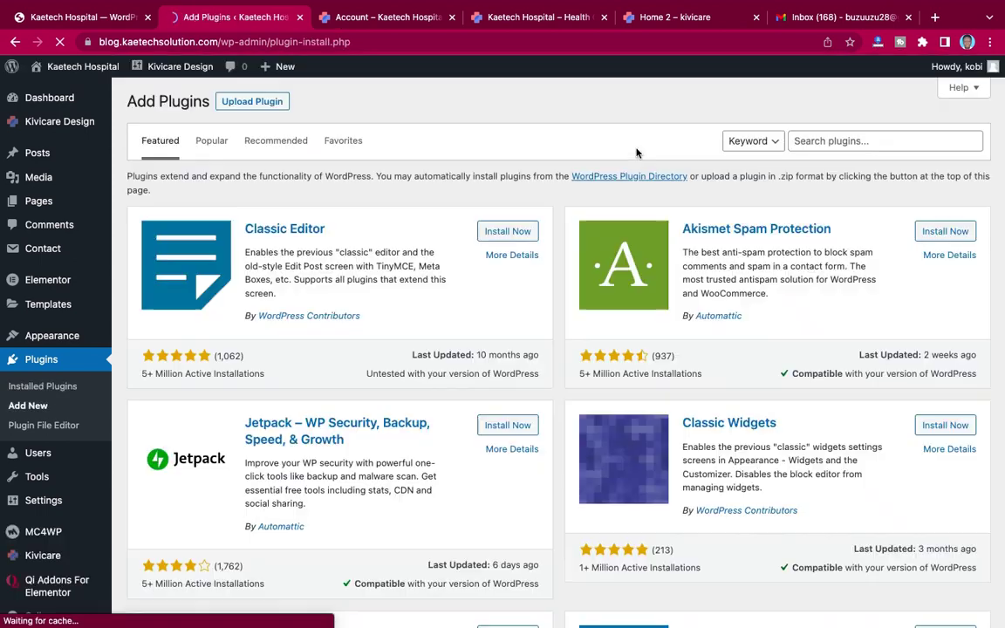
{"action": "left_click", "coordinate": [844, 140]}
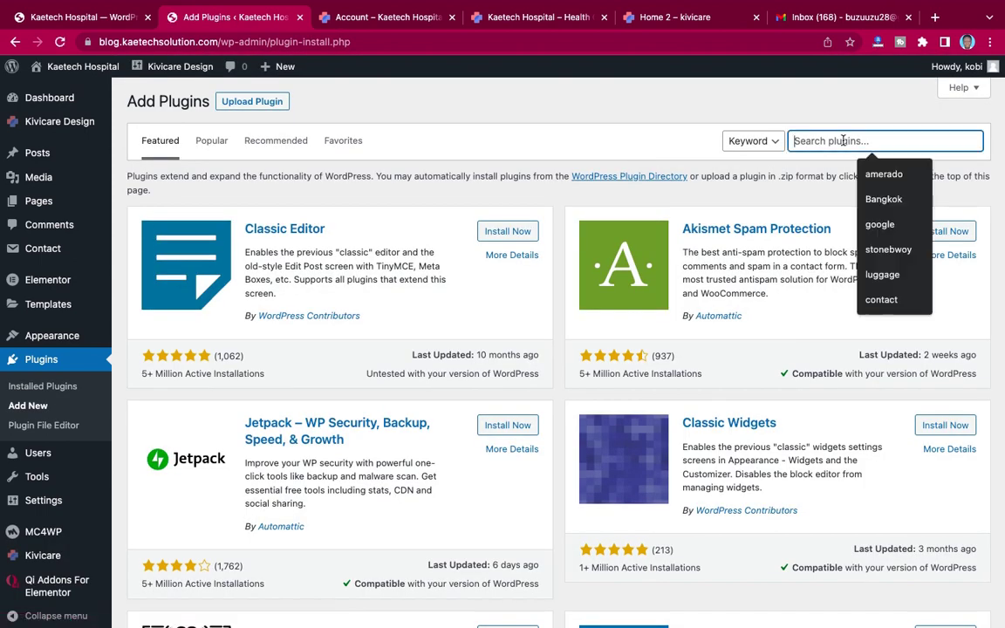
{"action": "type", "text": "col"}
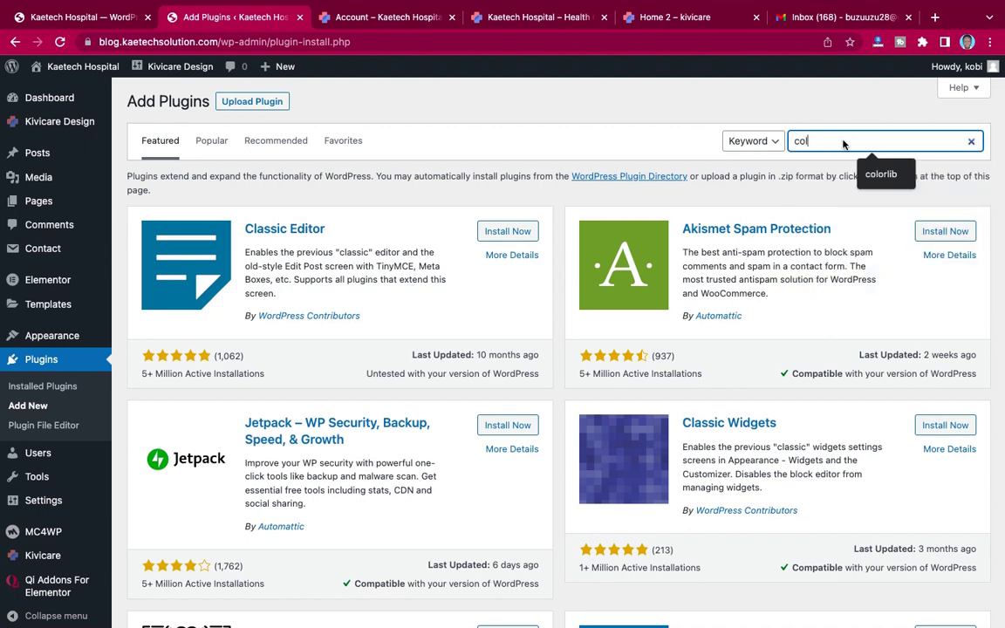
{"action": "key", "text": "Return"}
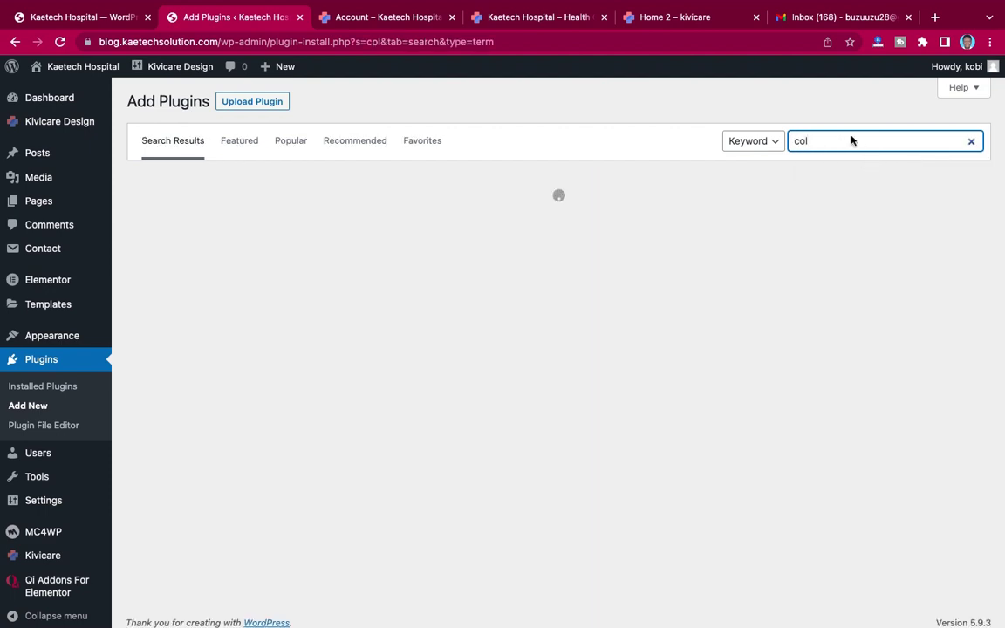
{"action": "type", "text": "or"}
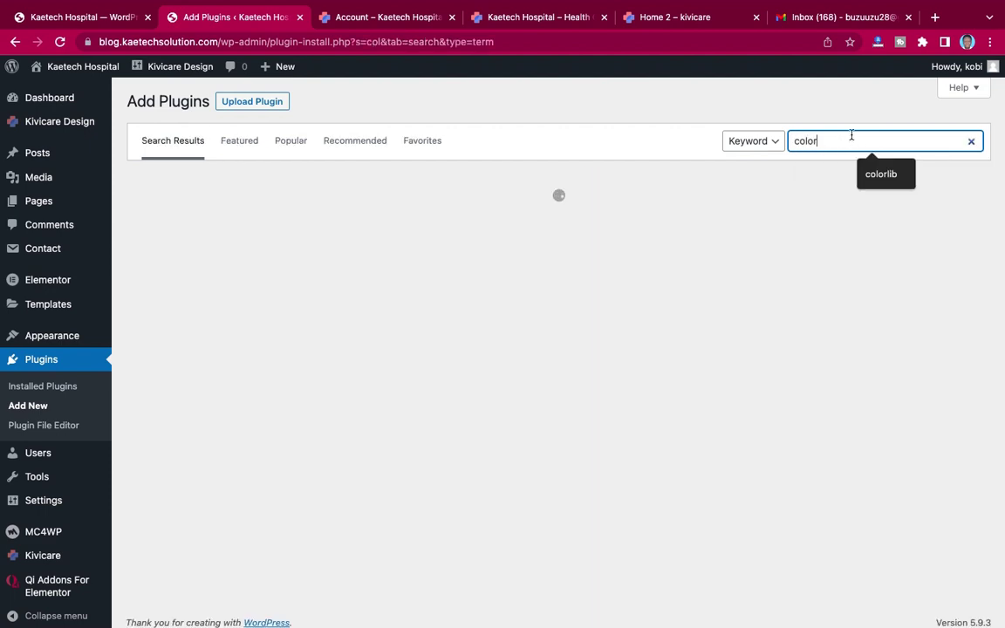
{"action": "type", "text": "li"}
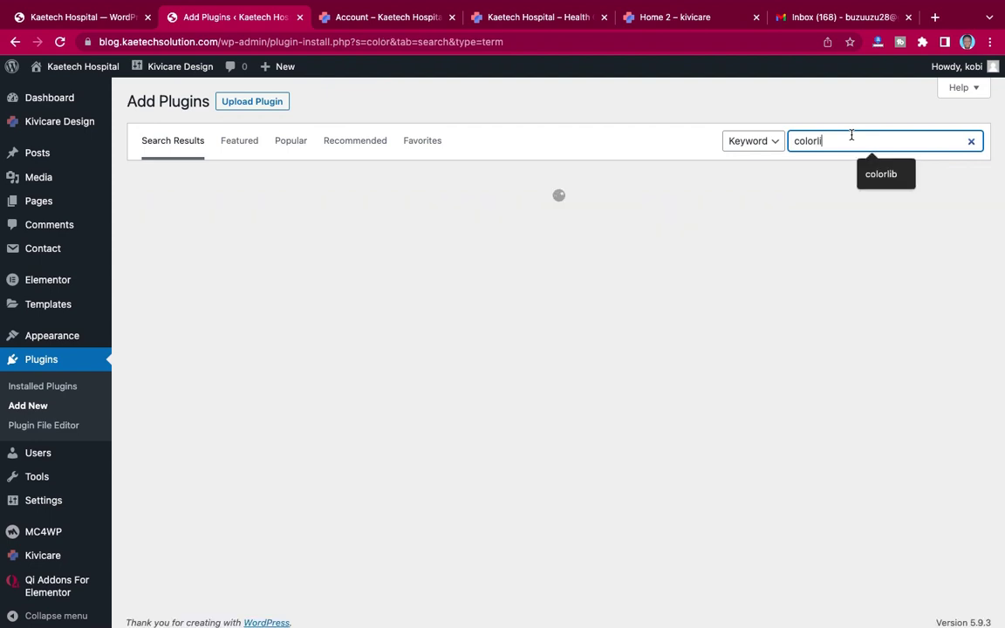
{"action": "type", "text": "b"}
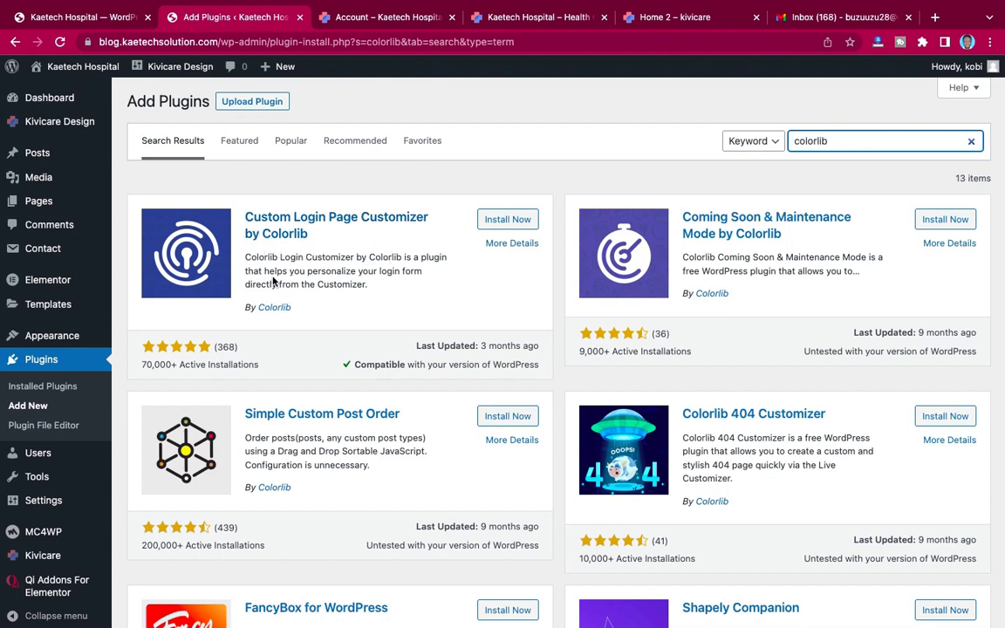
{"action": "left_click", "coordinate": [509, 221]}
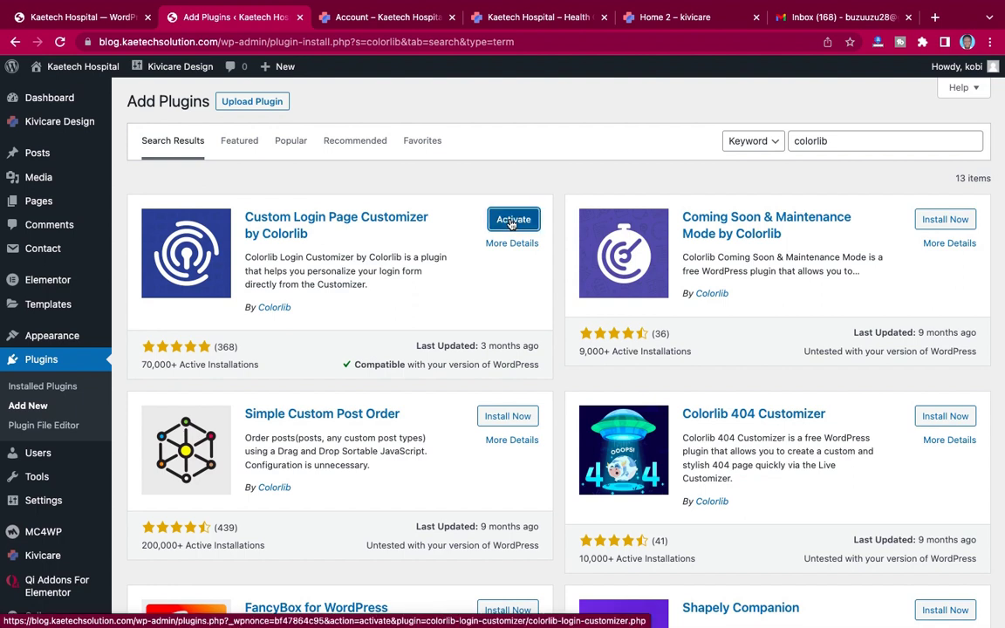
Step: Search 'wp' and install and activate the WPS Hide Login plugin
{"action": "left_click_drag", "start_coordinate": [845, 141], "coordinate": [765, 148]}
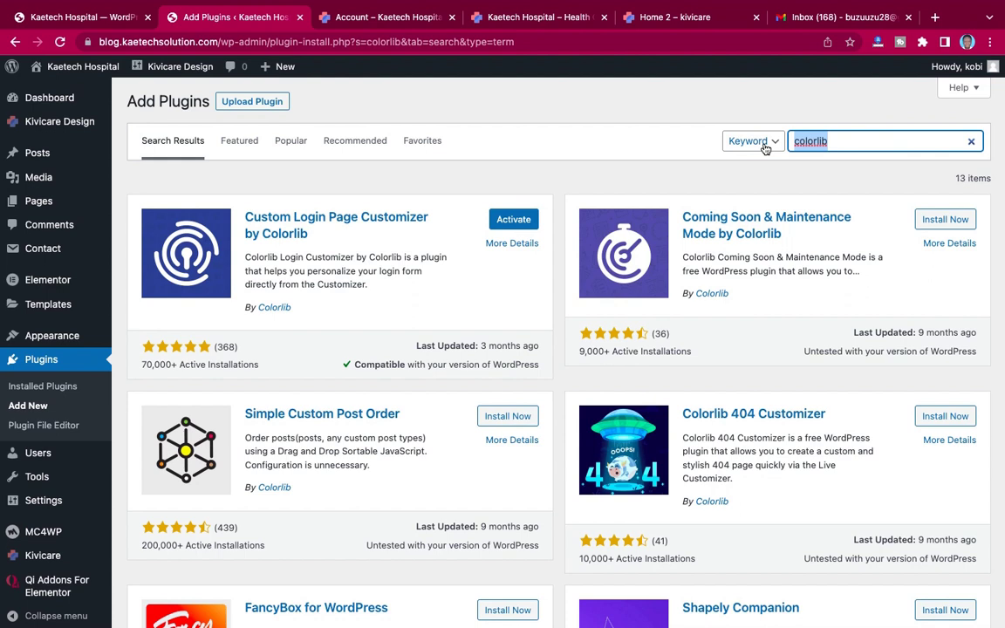
{"action": "type", "text": "wps"}
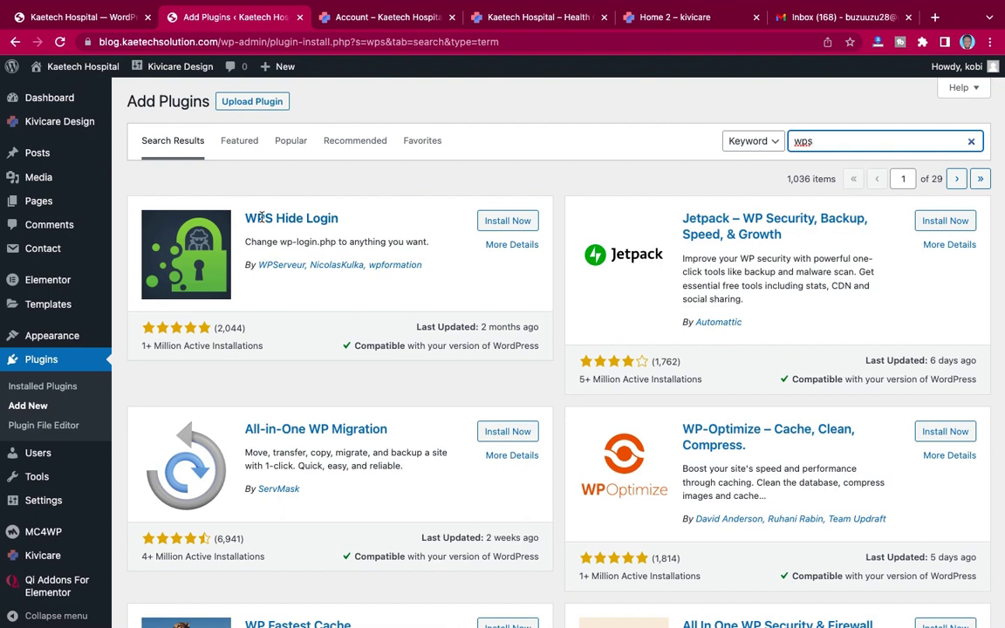
{"action": "left_click", "coordinate": [525, 223]}
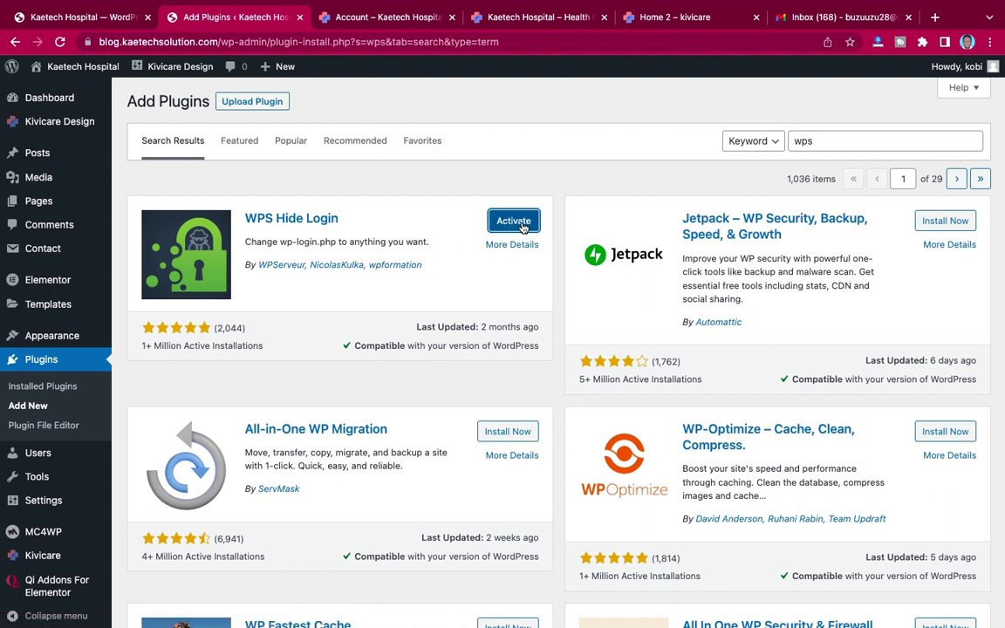
{"action": "left_click", "coordinate": [513, 221]}
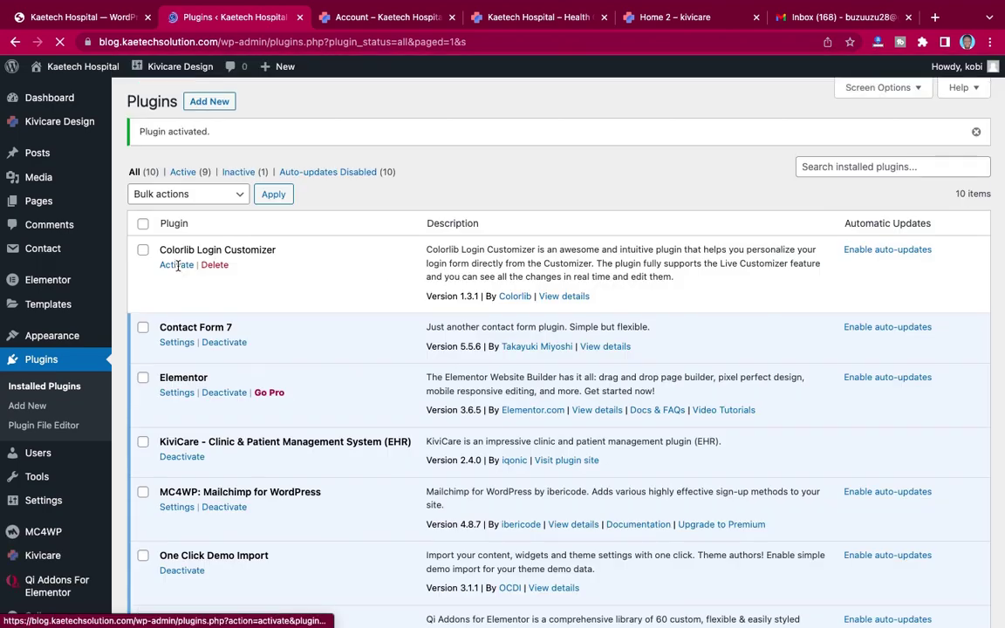
Step: Activate Colorlib Login Customizer and review the list of installed plugins
{"action": "left_click", "coordinate": [177, 265]}
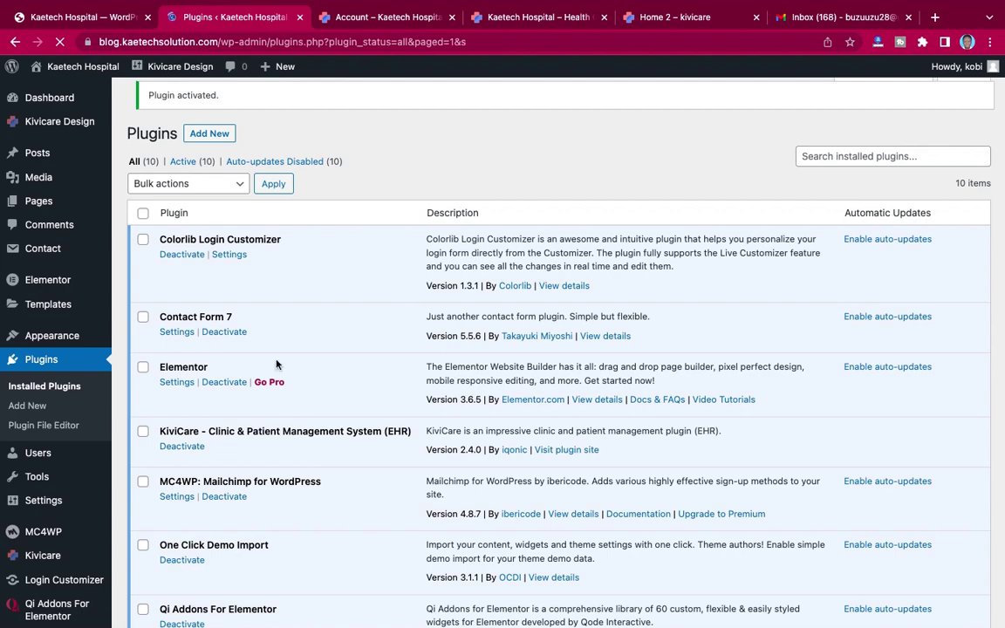
{"action": "scroll", "coordinate": [278, 361], "scroll_direction": "down", "scroll_amount": 4}
{"action": "scroll", "coordinate": [277, 360], "scroll_direction": "up", "scroll_amount": 5}
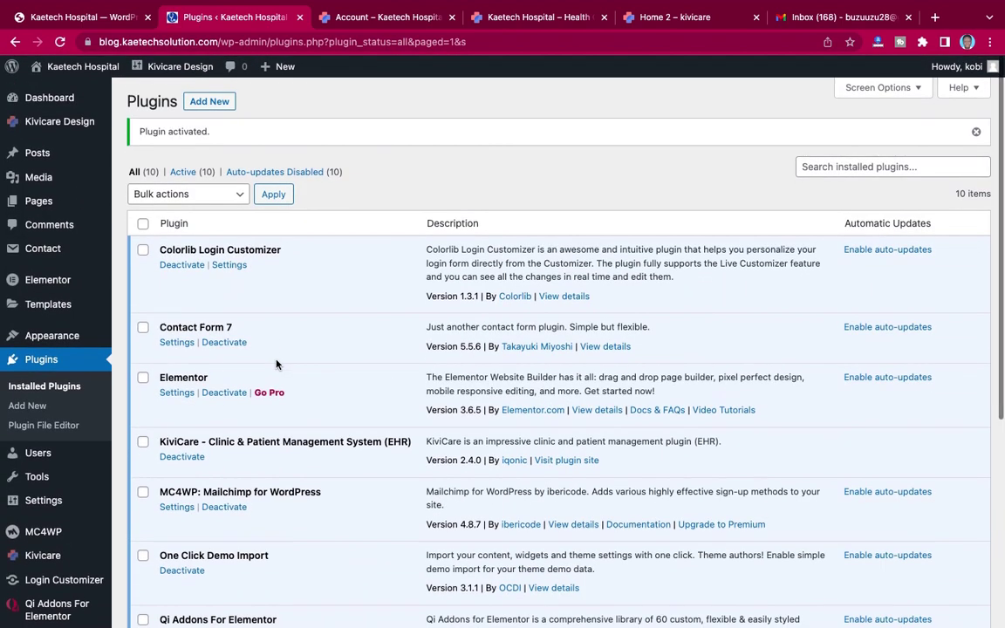
{"action": "scroll", "coordinate": [277, 361], "scroll_direction": "down", "scroll_amount": 3}
{"action": "scroll", "coordinate": [277, 362], "scroll_direction": "down", "scroll_amount": 2}
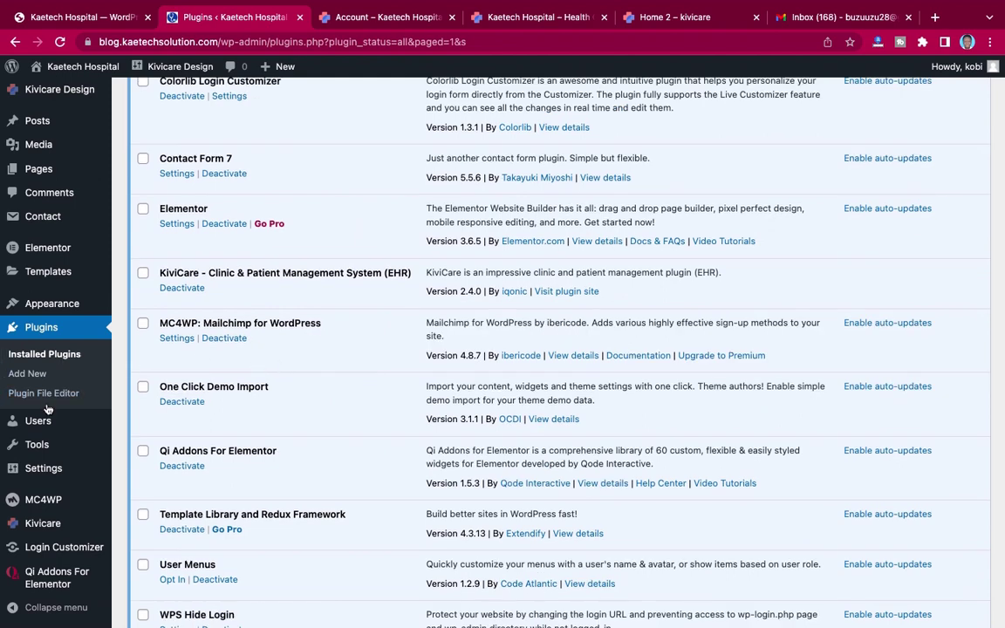
{"action": "scroll", "coordinate": [26, 404], "scroll_direction": "down", "scroll_amount": 1}
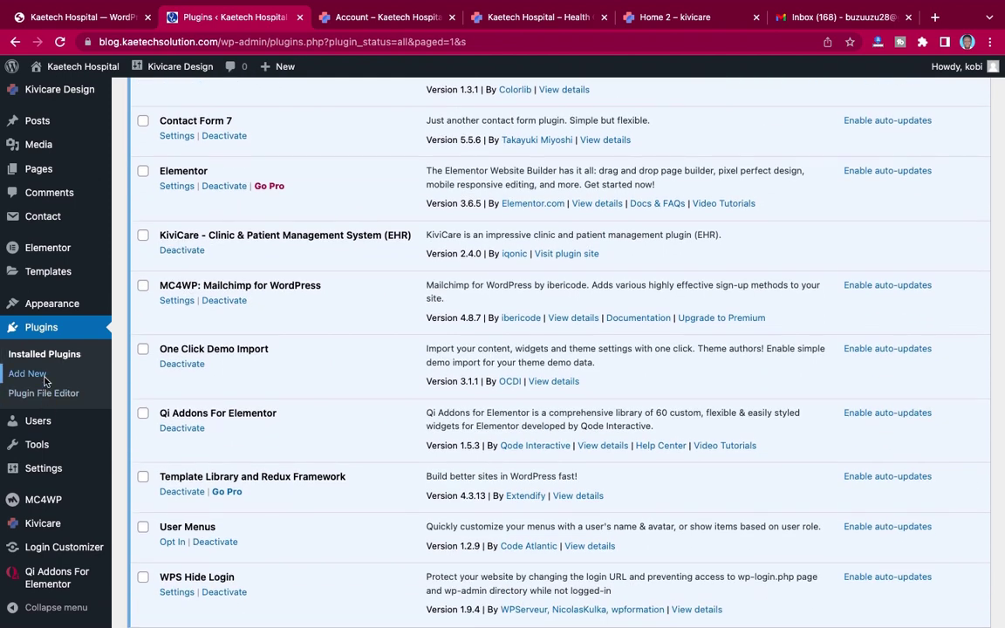
{"action": "scroll", "coordinate": [39, 397], "scroll_direction": "down", "scroll_amount": 3}
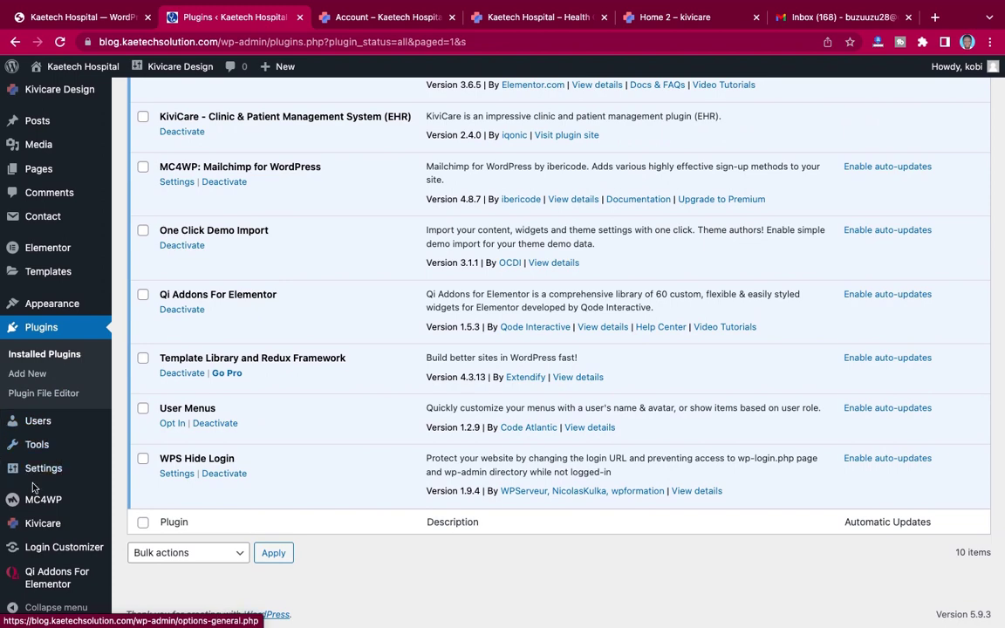
{"action": "mouse_move", "coordinate": [64, 450]}
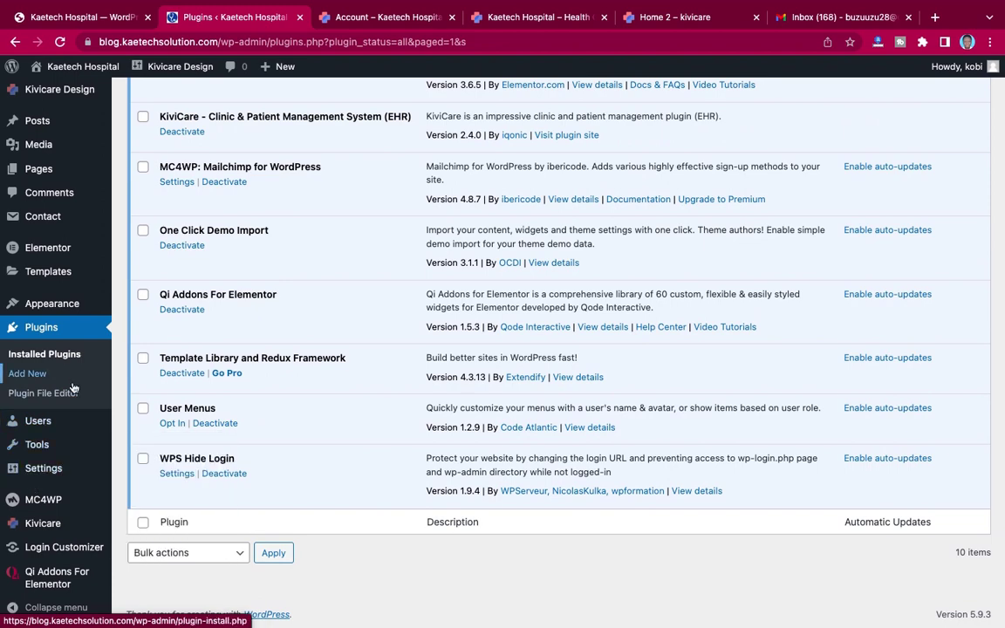
Step: Check the published Account page, then return to the installed plugins list
{"action": "left_click", "coordinate": [371, 17]}
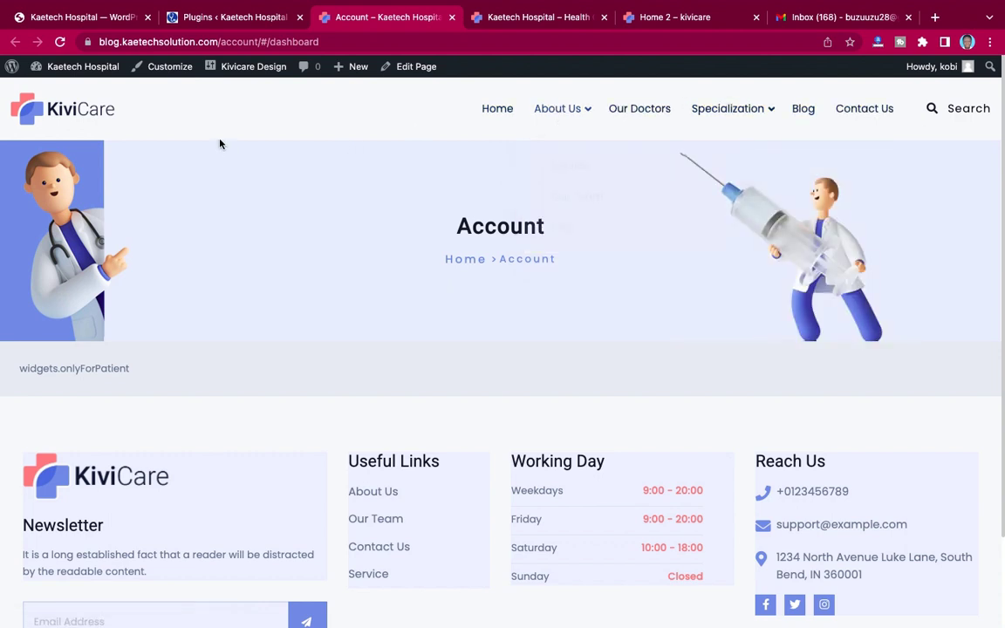
{"action": "left_click", "coordinate": [205, 18]}
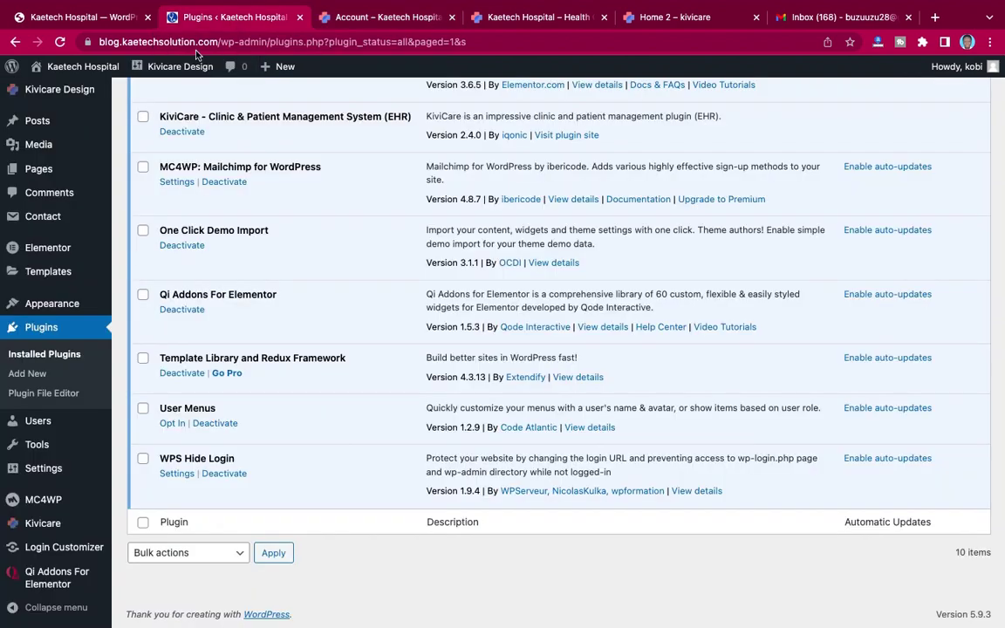
{"action": "mouse_move", "coordinate": [54, 308]}
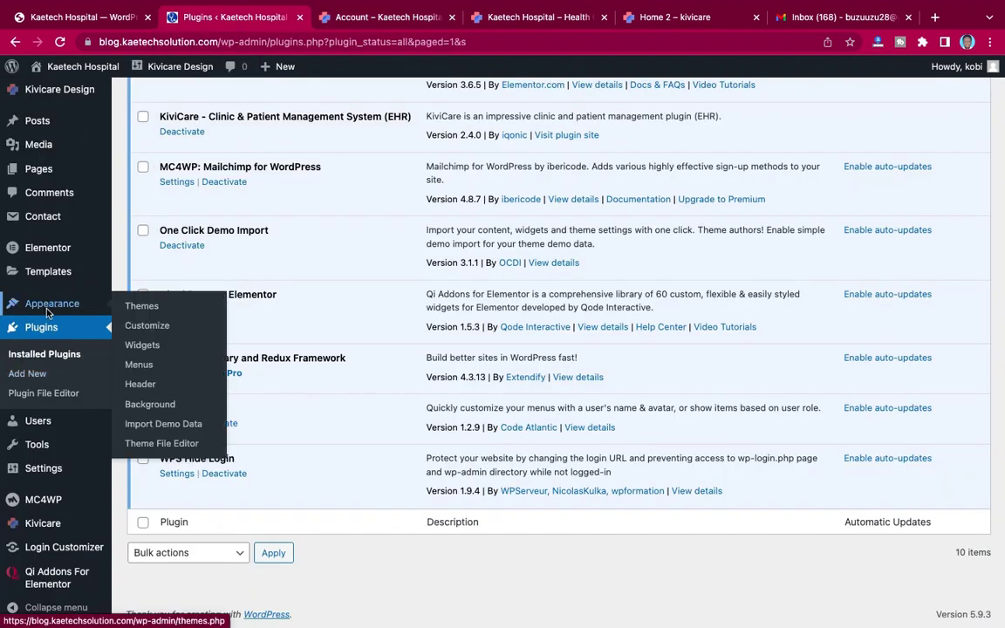
{"action": "mouse_move", "coordinate": [39, 470]}
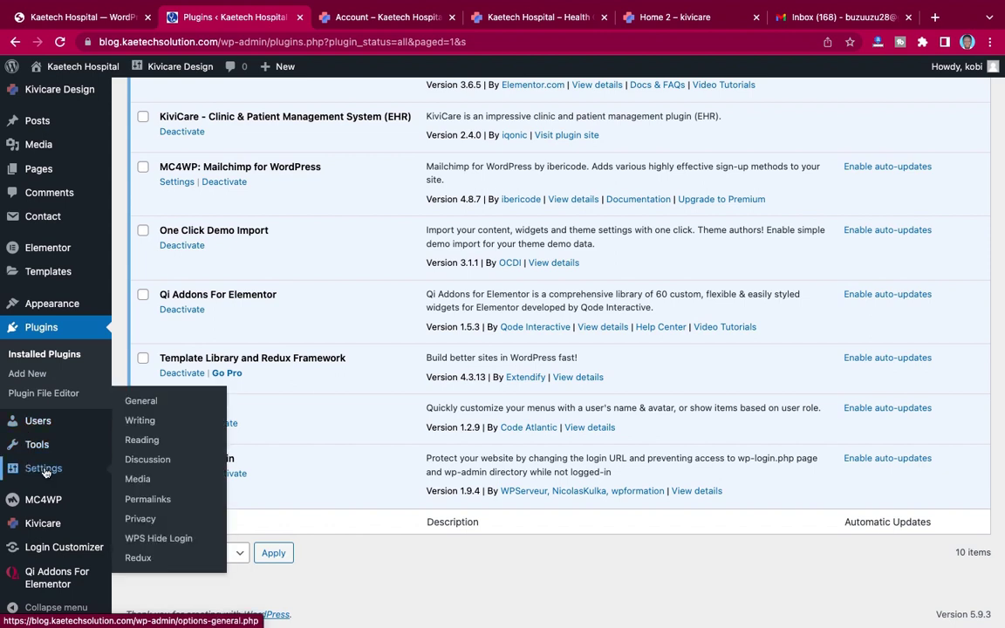
Step: Prefix the WPS Hide Login URL with 'kh-' to make it kh-login, and save General Settings
{"action": "left_click", "coordinate": [173, 546]}
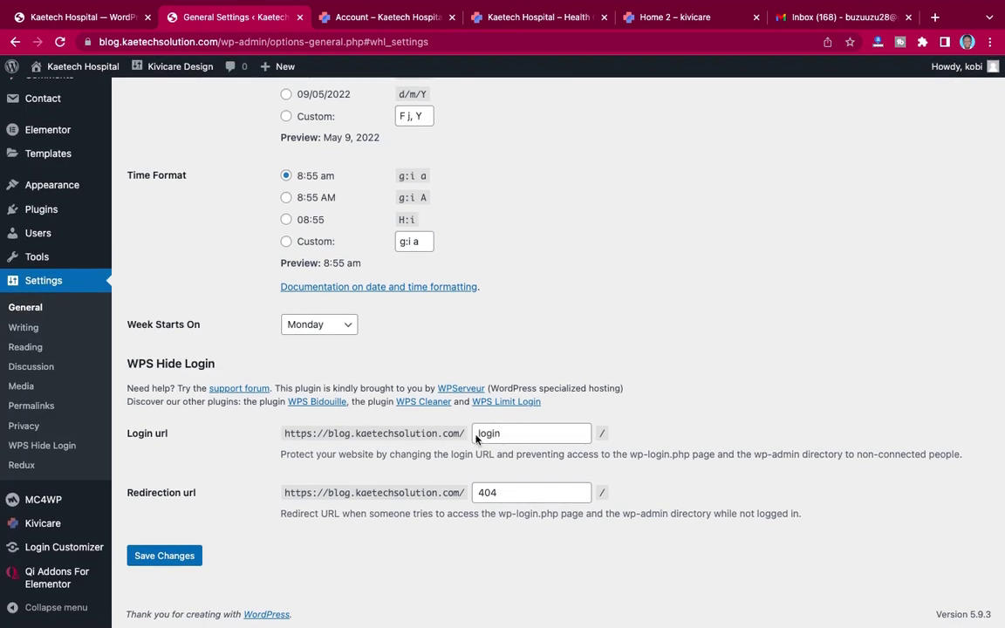
{"action": "left_click", "coordinate": [478, 438]}
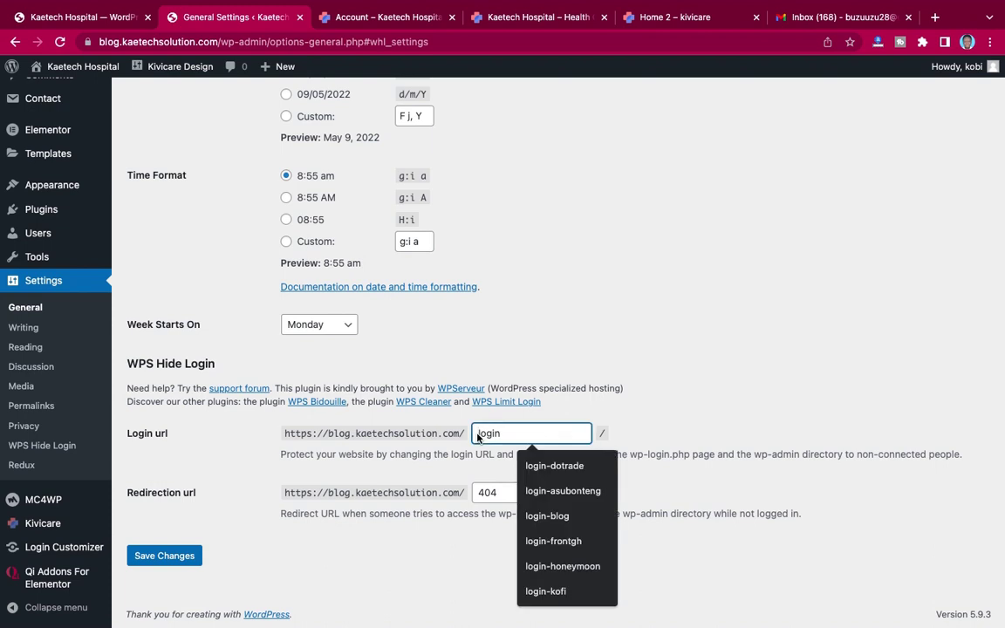
{"action": "type", "text": "kh-"}
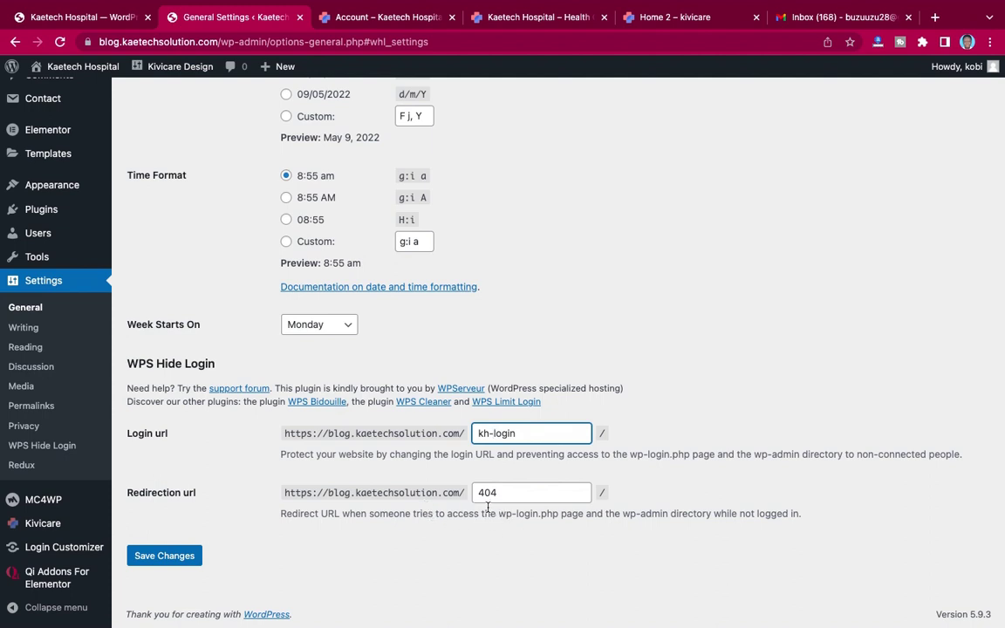
{"action": "left_click", "coordinate": [166, 556]}
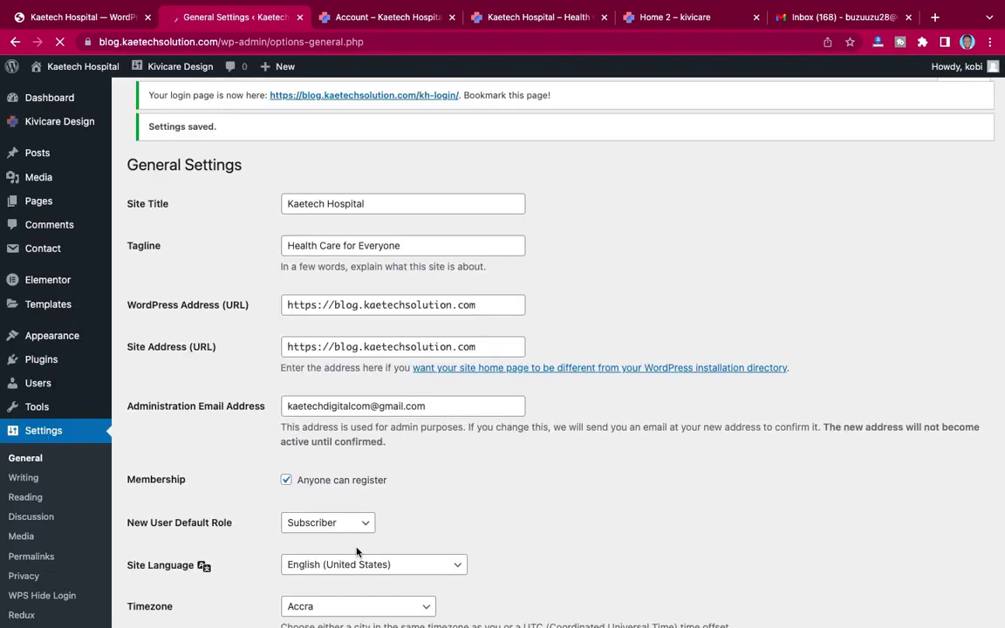
{"action": "scroll", "coordinate": [514, 498], "scroll_direction": "down", "scroll_amount": 6}
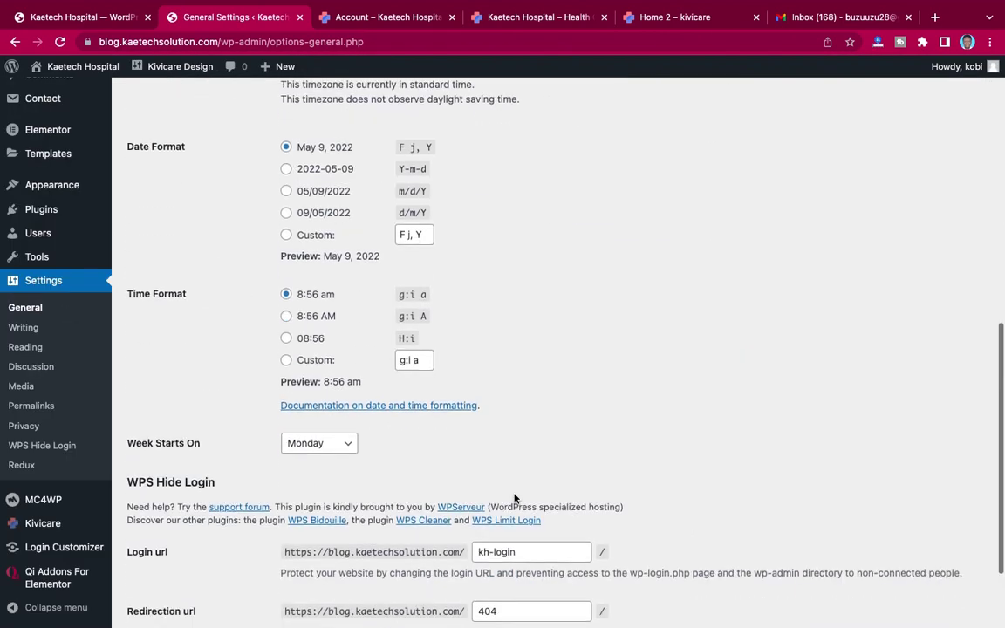
{"action": "scroll", "coordinate": [514, 498], "scroll_direction": "down", "scroll_amount": 2}
{"action": "scroll", "coordinate": [514, 498], "scroll_direction": "up", "scroll_amount": 8}
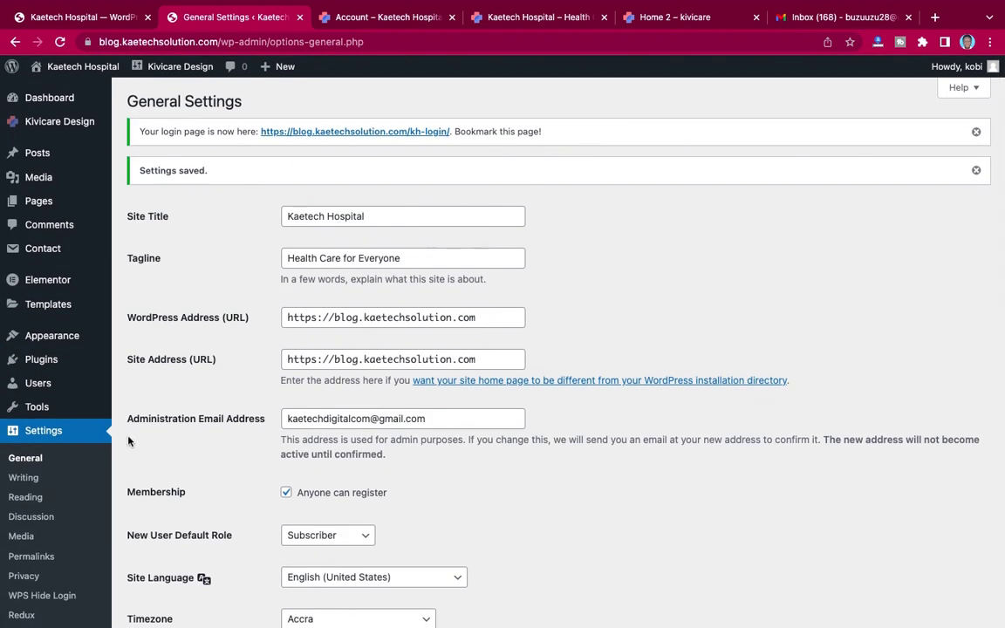
{"action": "scroll", "coordinate": [129, 443], "scroll_direction": "down", "scroll_amount": 5}
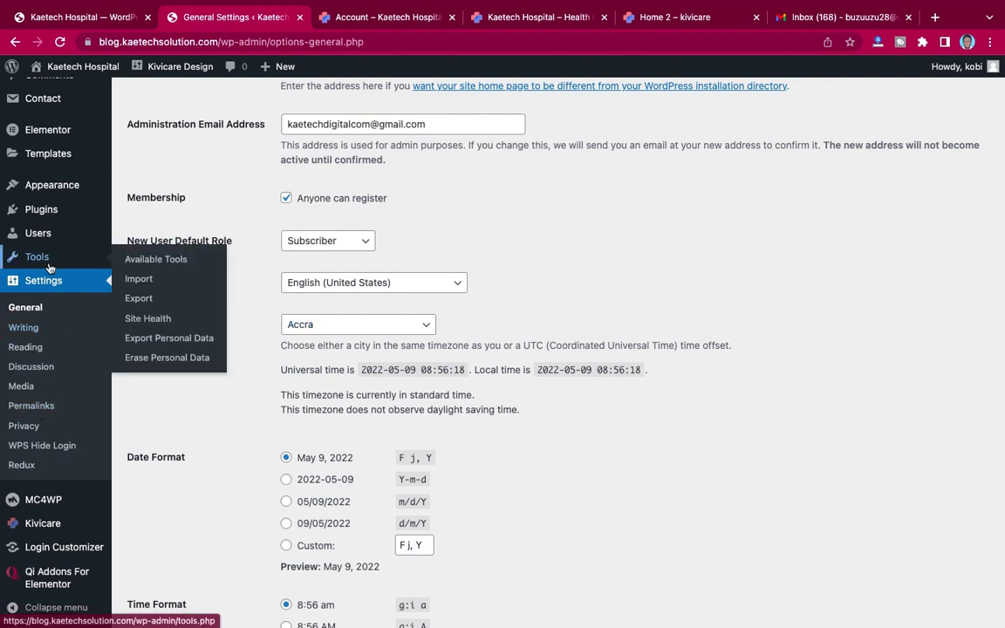
Step: Go to Installed Plugins and open the Colorlib Login Customizer's Settings
{"action": "mouse_move", "coordinate": [50, 190]}
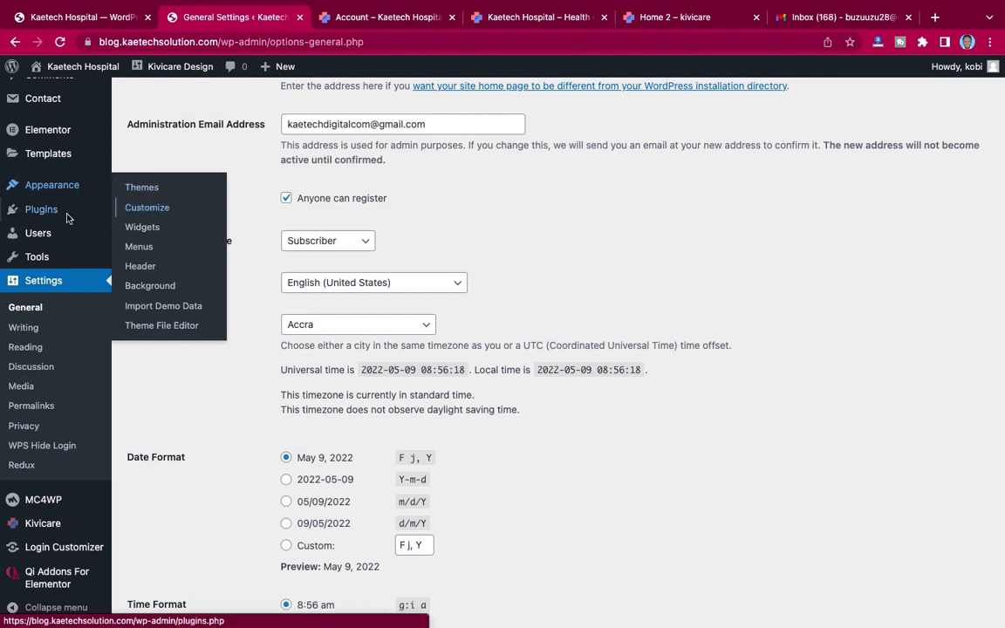
{"action": "mouse_move", "coordinate": [50, 210]}
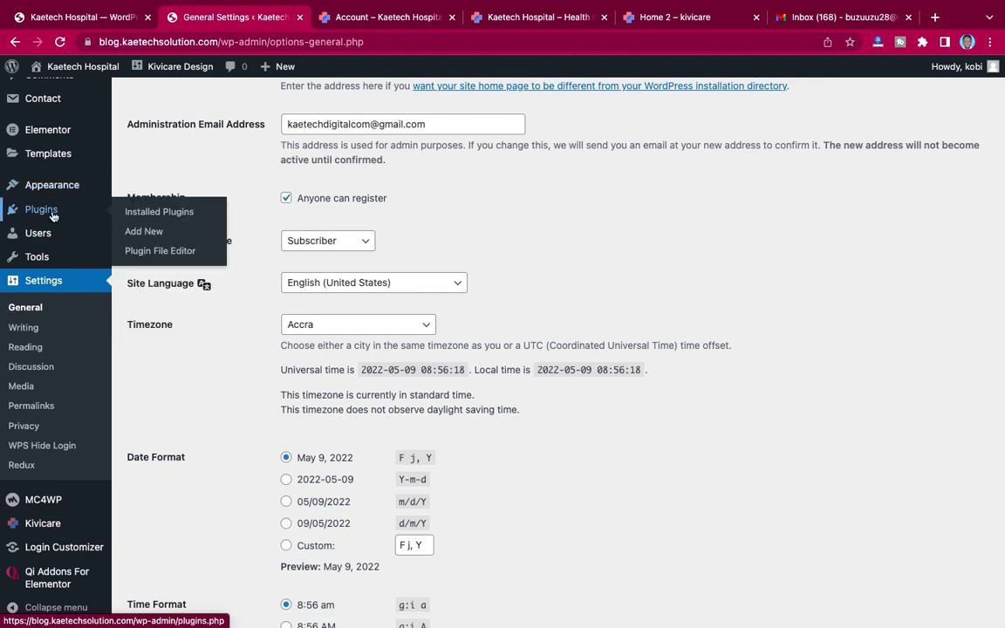
{"action": "left_click", "coordinate": [173, 217]}
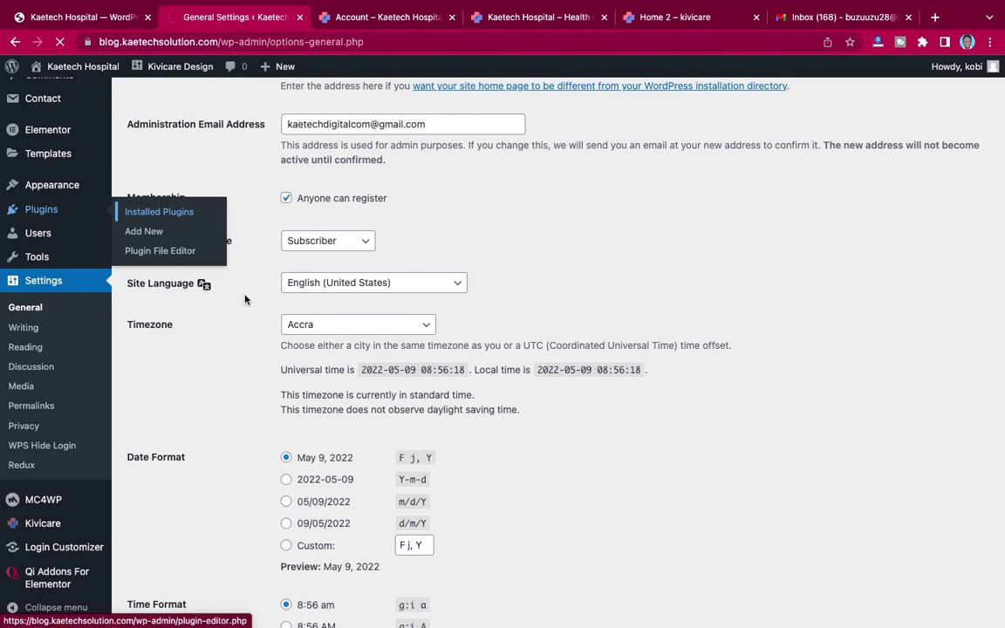
{"action": "scroll", "coordinate": [245, 299], "scroll_direction": "down", "scroll_amount": 2}
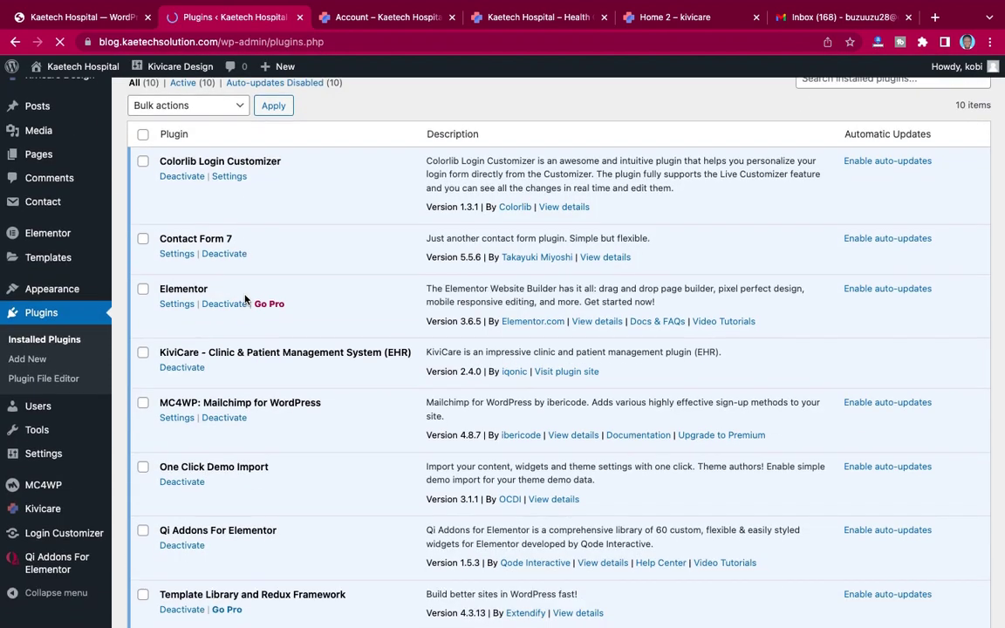
{"action": "scroll", "coordinate": [245, 300], "scroll_direction": "up", "scroll_amount": 1}
{"action": "scroll", "coordinate": [245, 300], "scroll_direction": "up", "scroll_amount": 1}
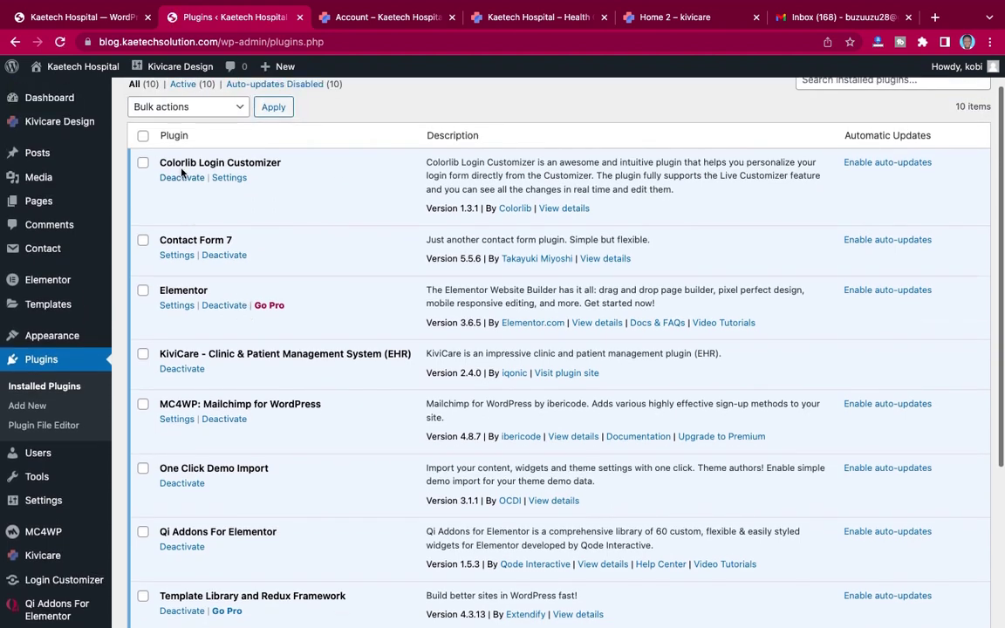
{"action": "left_click", "coordinate": [236, 180]}
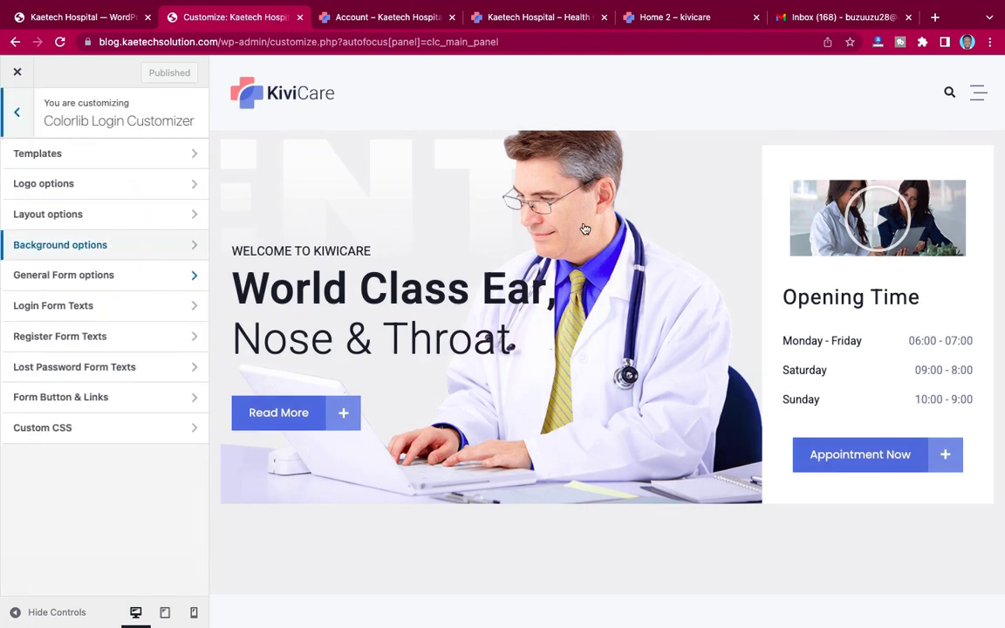
Step: Open a Colorlib Login Customizer section to load the Kaetech Hospital login preview
{"action": "left_click", "coordinate": [31, 274]}
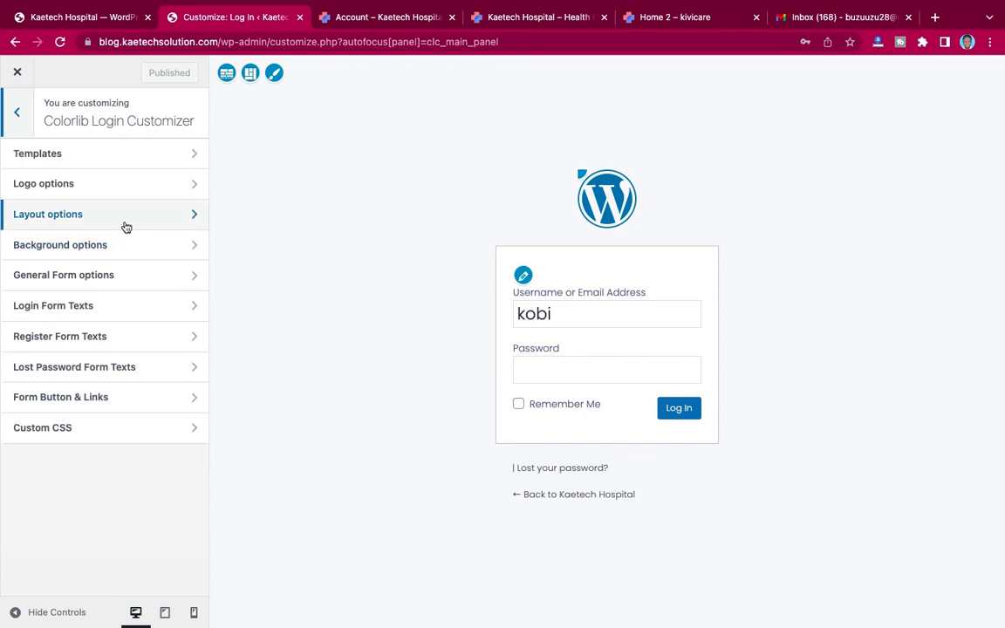
Step: Replace the login page's WordPress logo with the blue stethoscope image from the Media Library and publish
{"action": "left_click", "coordinate": [100, 183]}
{"action": "scroll", "coordinate": [65, 374], "scroll_direction": "down", "scroll_amount": 3}
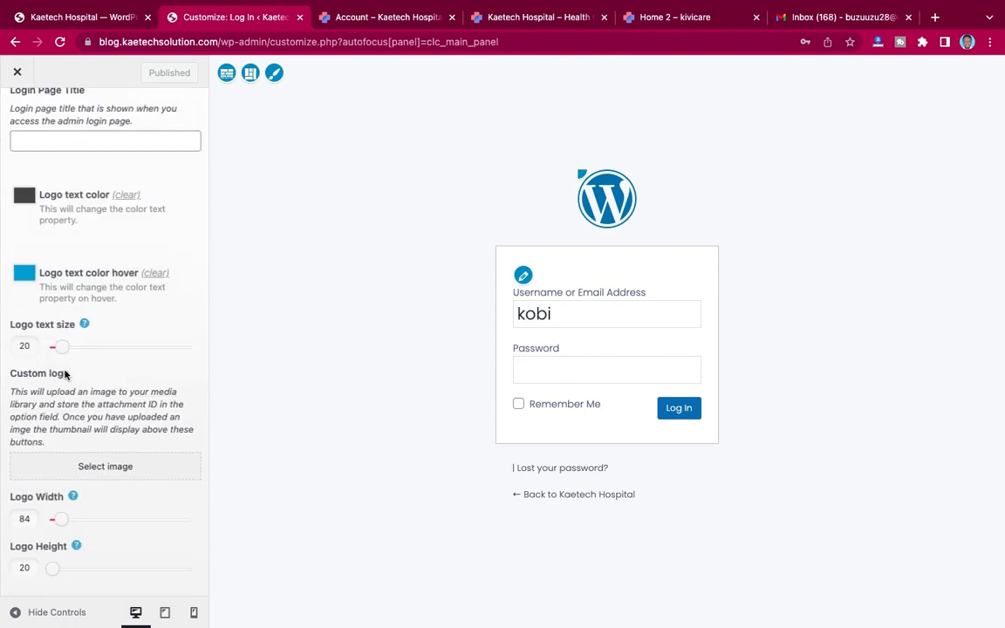
{"action": "scroll", "coordinate": [107, 342], "scroll_direction": "up", "scroll_amount": 3}
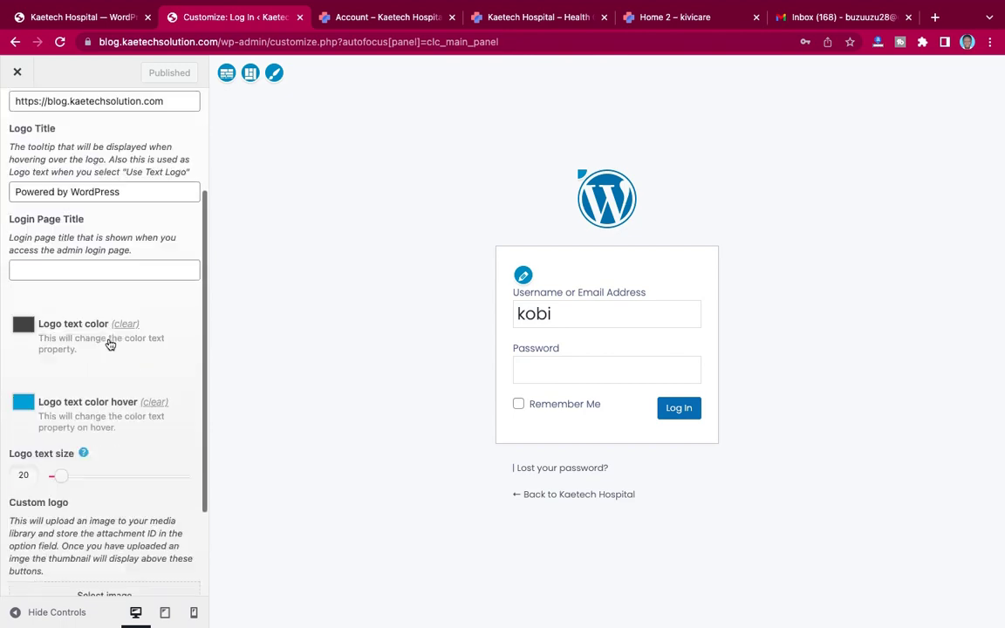
{"action": "scroll", "coordinate": [108, 341], "scroll_direction": "down", "scroll_amount": 3}
{"action": "left_click", "coordinate": [73, 468]}
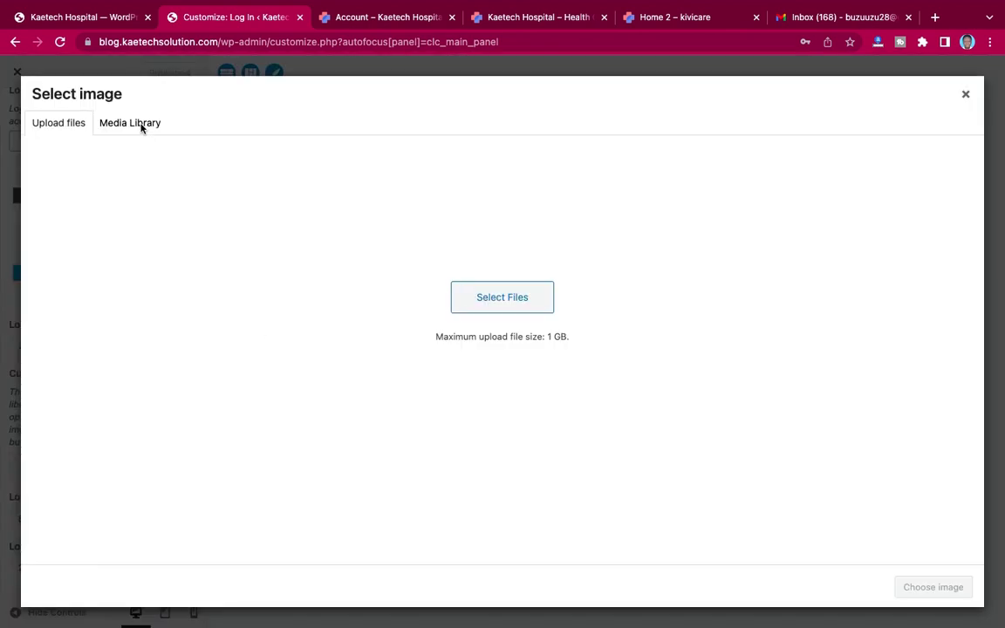
{"action": "left_click", "coordinate": [144, 126]}
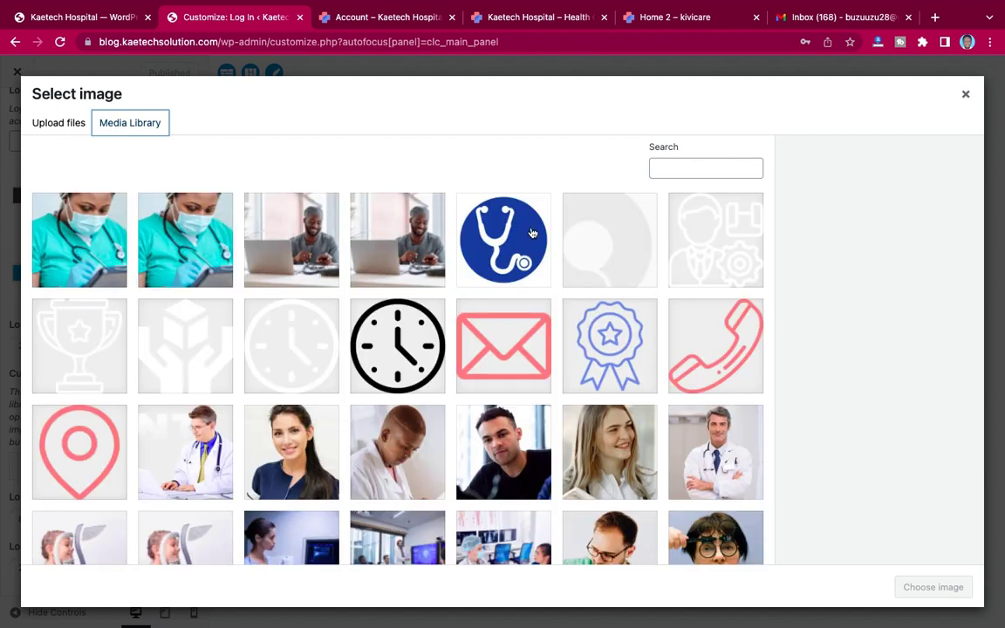
{"action": "left_click", "coordinate": [477, 209]}
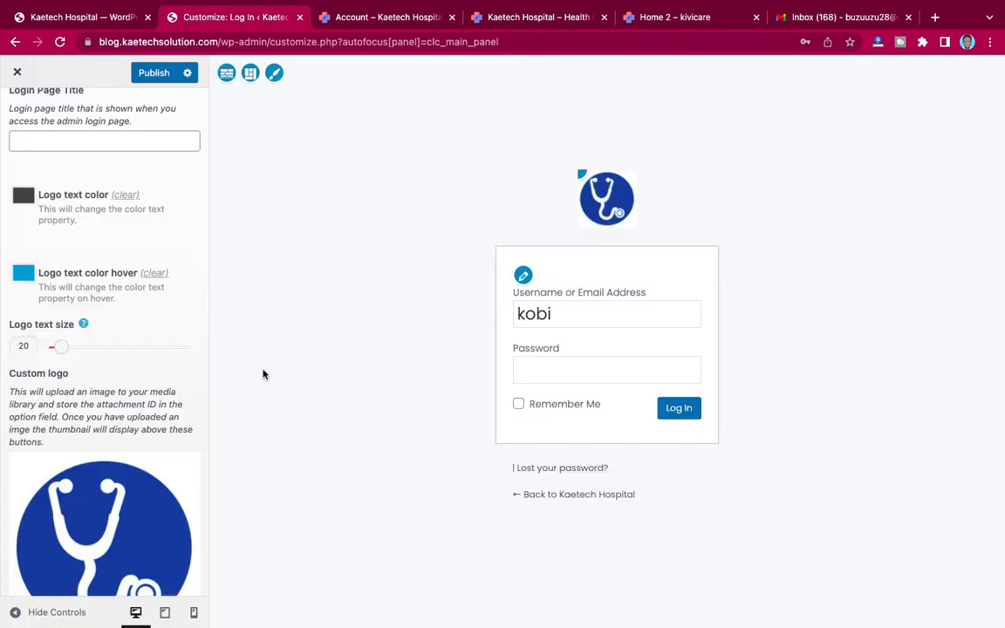
{"action": "scroll", "coordinate": [91, 383], "scroll_direction": "down", "scroll_amount": 3}
{"action": "scroll", "coordinate": [91, 382], "scroll_direction": "up", "scroll_amount": 7}
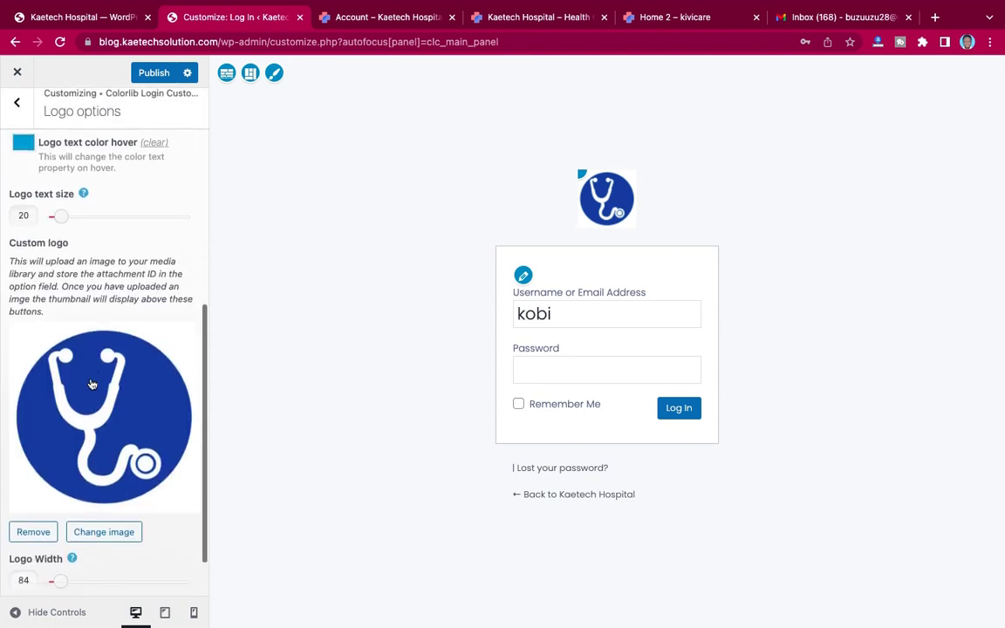
{"action": "scroll", "coordinate": [91, 379], "scroll_direction": "up", "scroll_amount": 1}
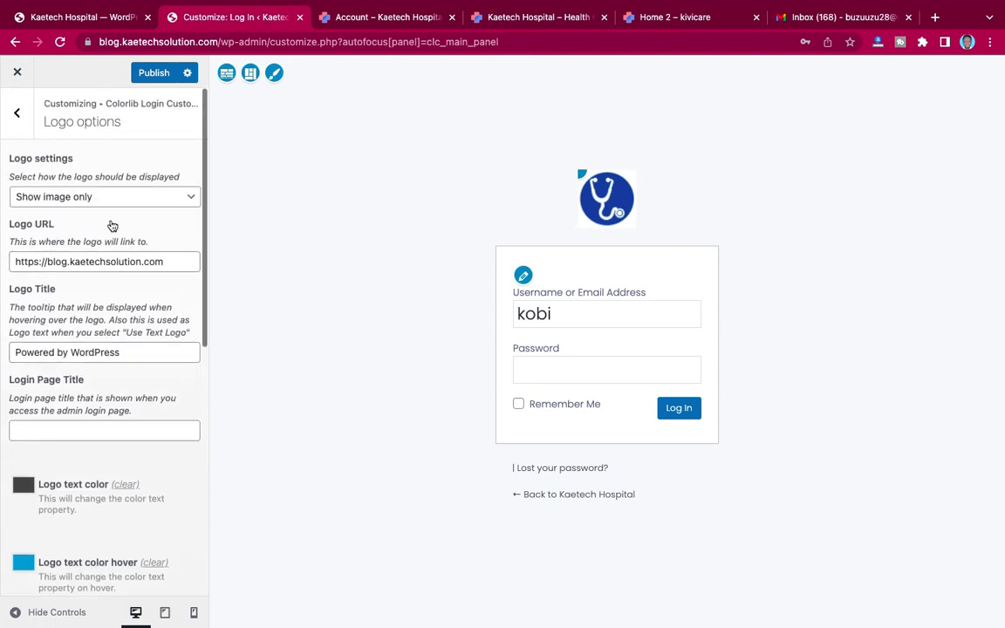
{"action": "left_click", "coordinate": [154, 74]}
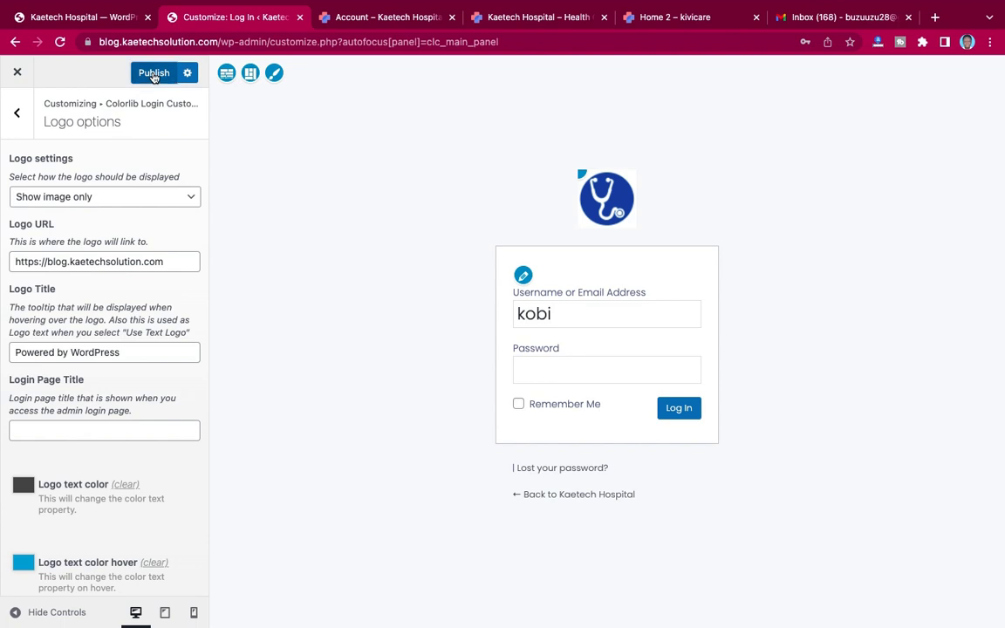
{"action": "left_click", "coordinate": [20, 115]}
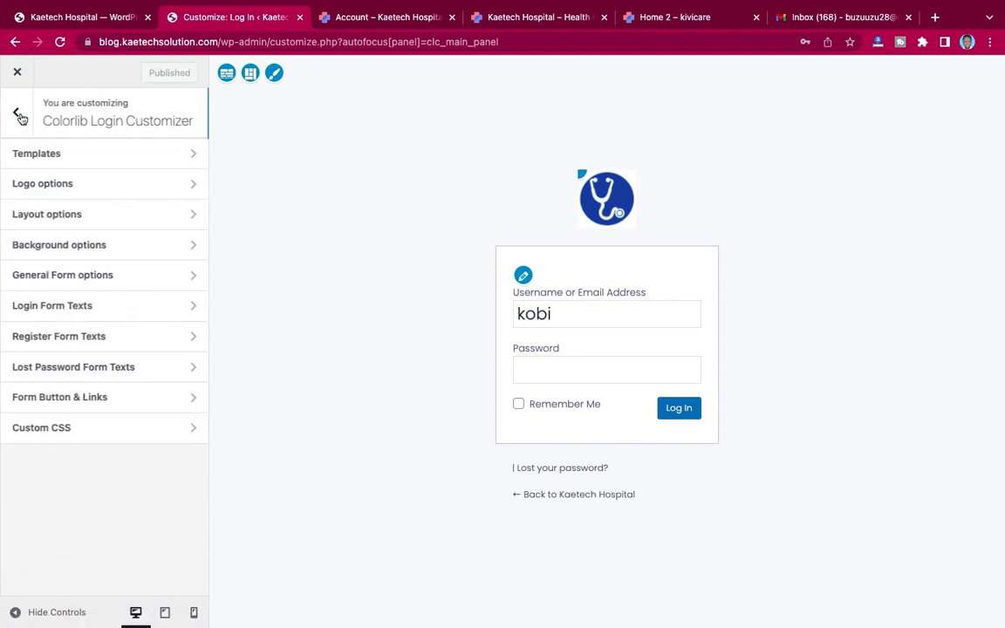
Step: Set ki-04-1.jpg from the Media Library as the login page background and publish it
{"action": "left_click", "coordinate": [96, 249]}
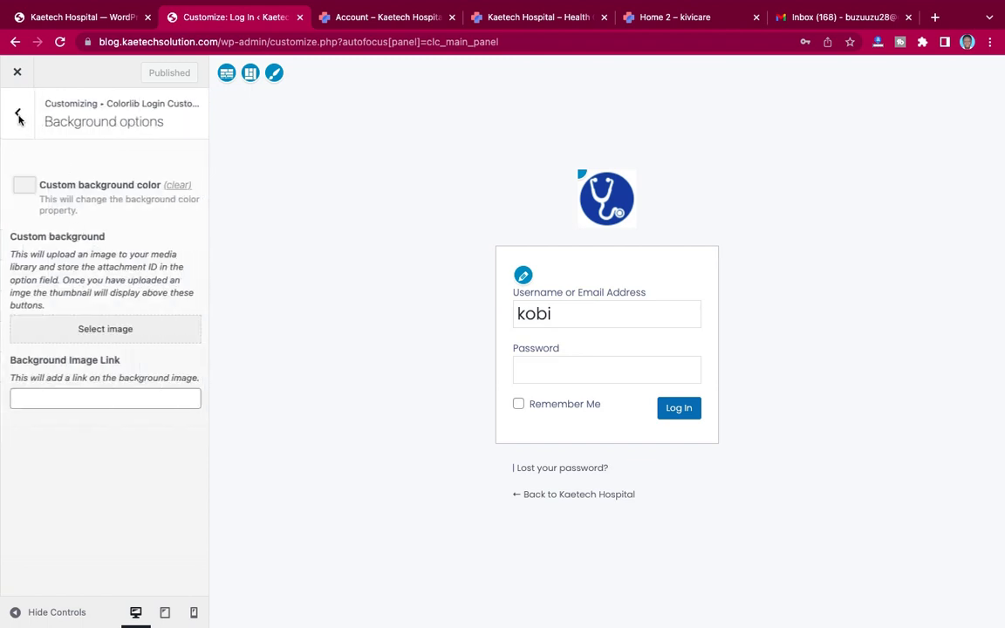
{"action": "left_click", "coordinate": [17, 115]}
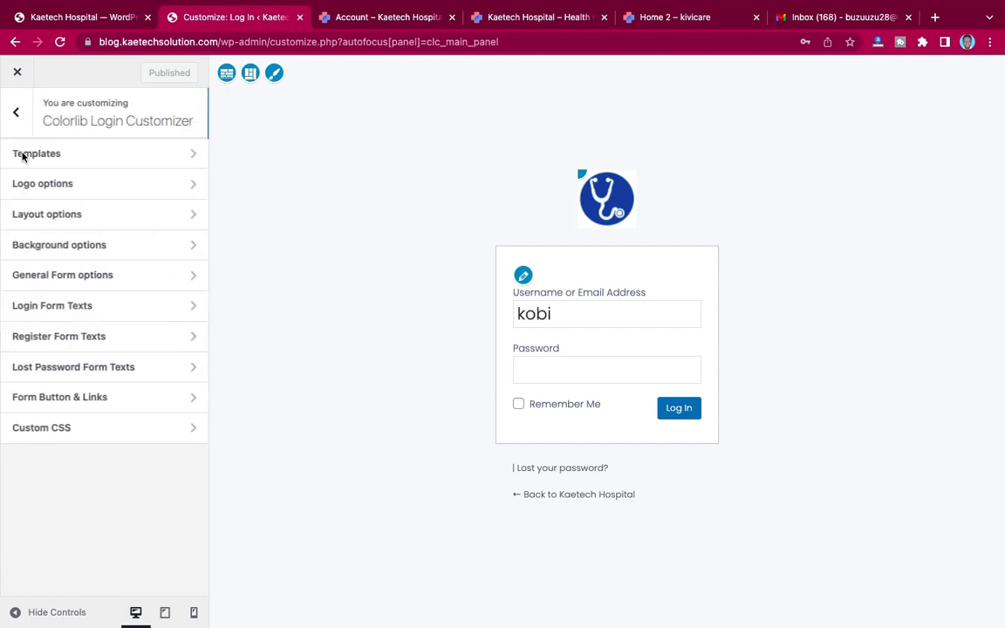
{"action": "left_click", "coordinate": [91, 248]}
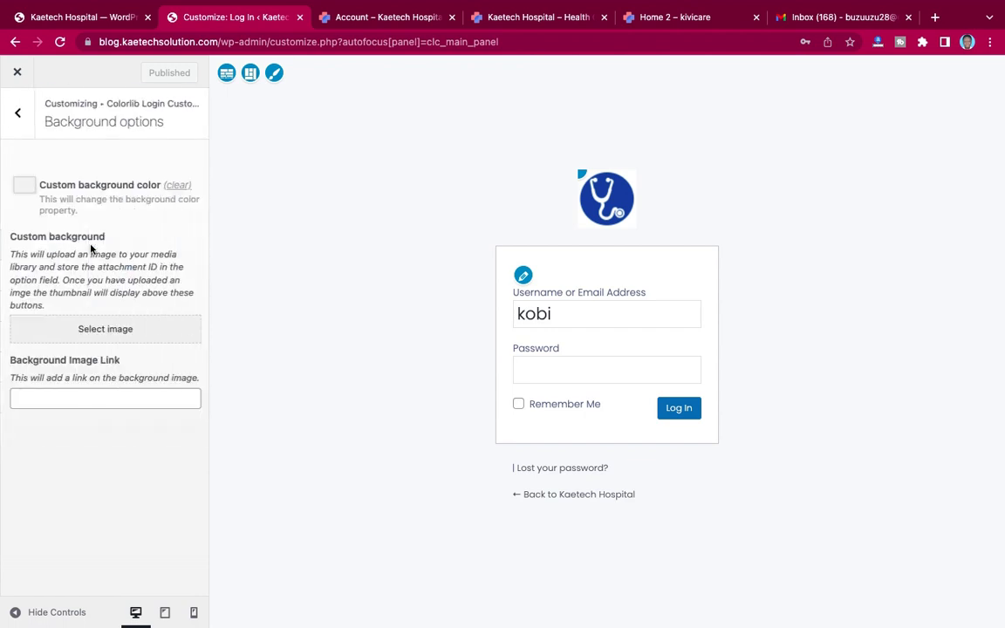
{"action": "left_click", "coordinate": [96, 332]}
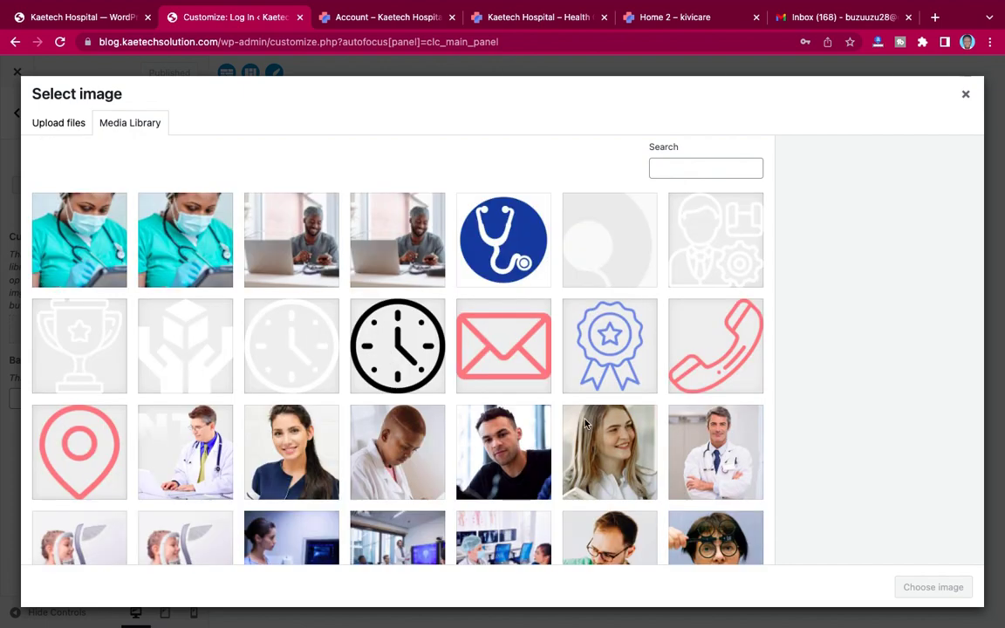
{"action": "scroll", "coordinate": [586, 424], "scroll_direction": "down", "scroll_amount": 10}
{"action": "scroll", "coordinate": [586, 424], "scroll_direction": "up", "scroll_amount": 3}
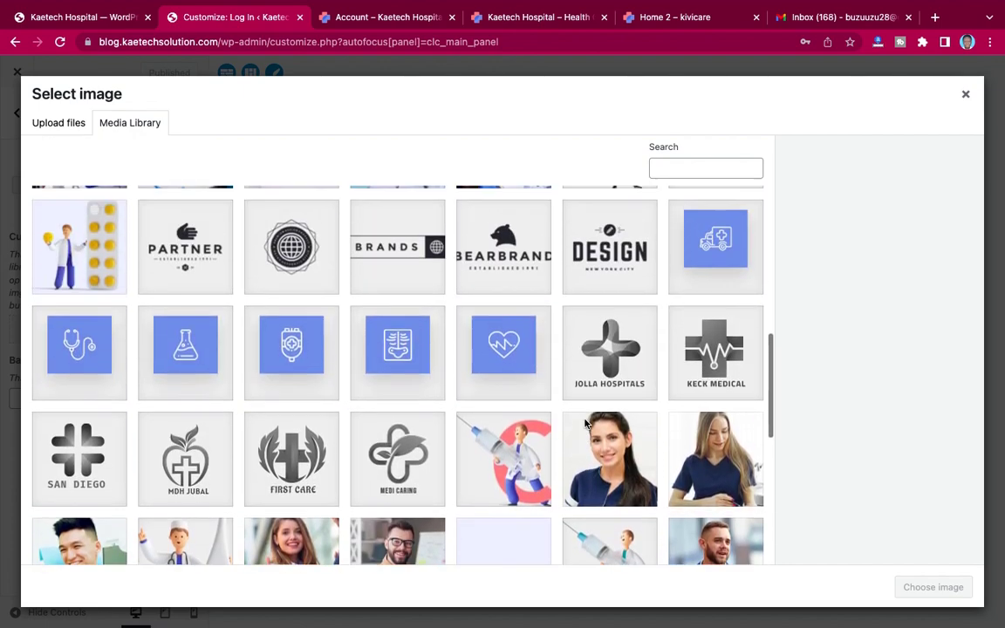
{"action": "scroll", "coordinate": [586, 424], "scroll_direction": "down", "scroll_amount": 3}
{"action": "left_click", "coordinate": [506, 419]}
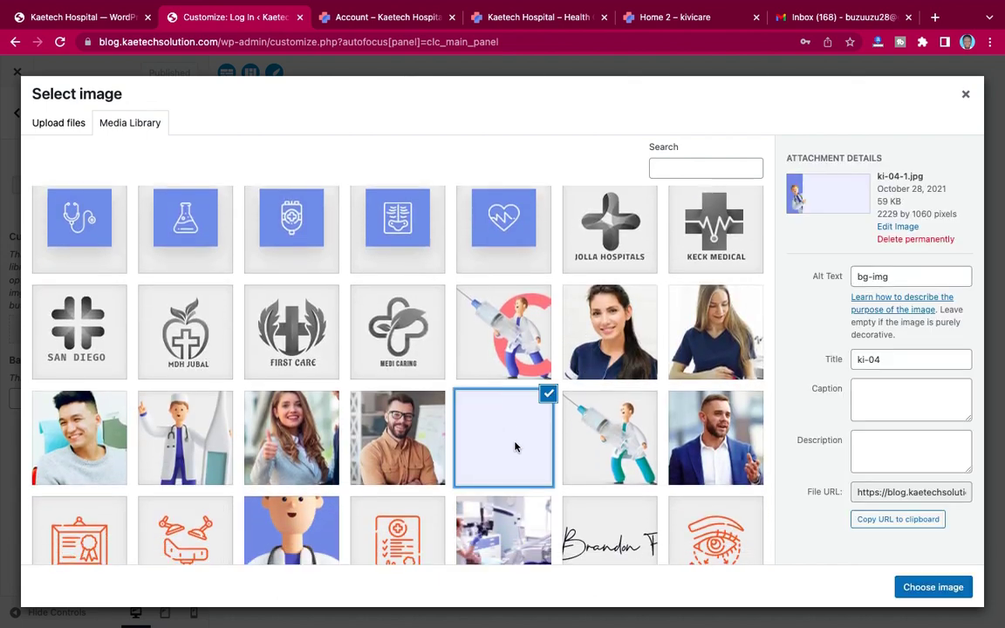
{"action": "left_click", "coordinate": [933, 588]}
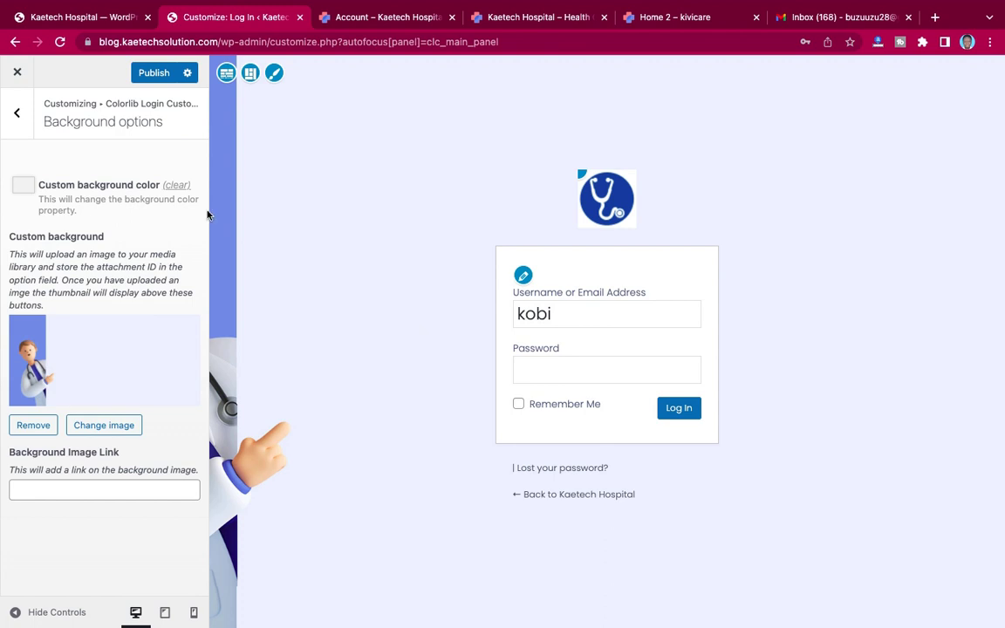
{"action": "left_click", "coordinate": [155, 75]}
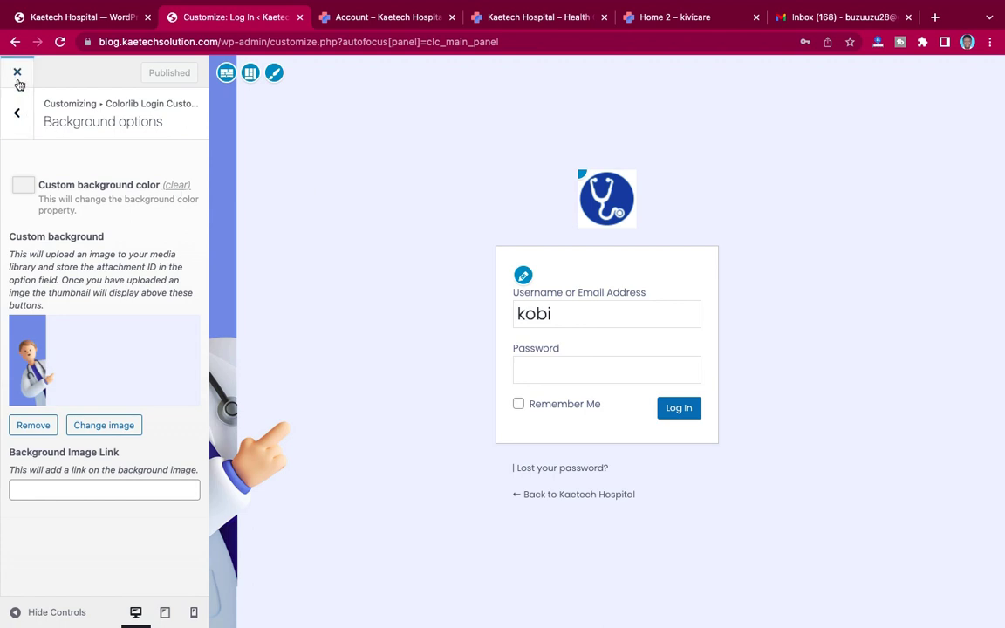
{"action": "left_click", "coordinate": [18, 116]}
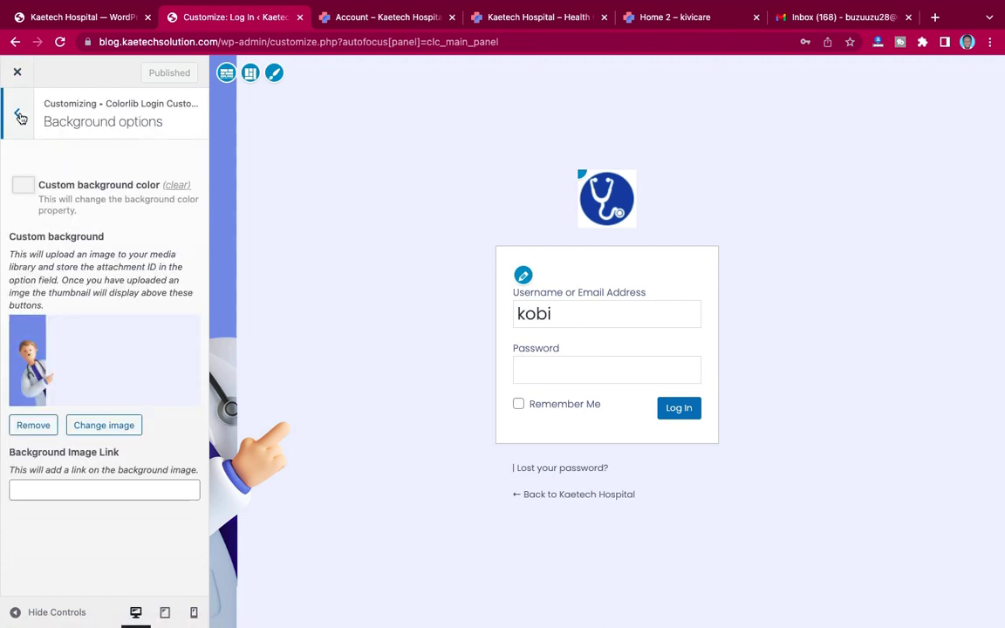
{"action": "left_click", "coordinate": [18, 116]}
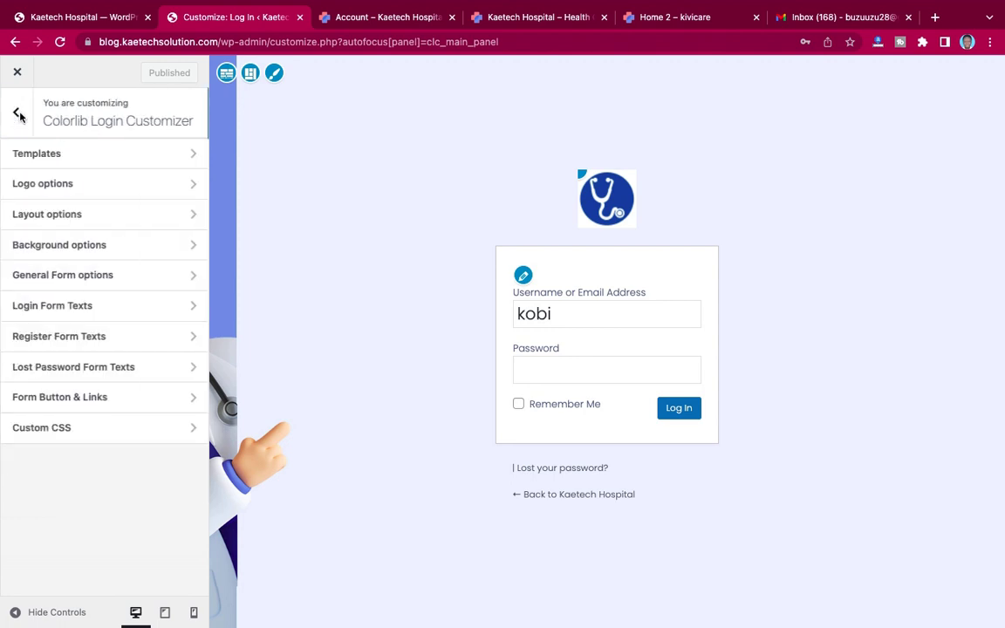
Step: Set the Customizer's kivicare Loader option to No and publish the change
{"action": "left_click", "coordinate": [18, 115]}
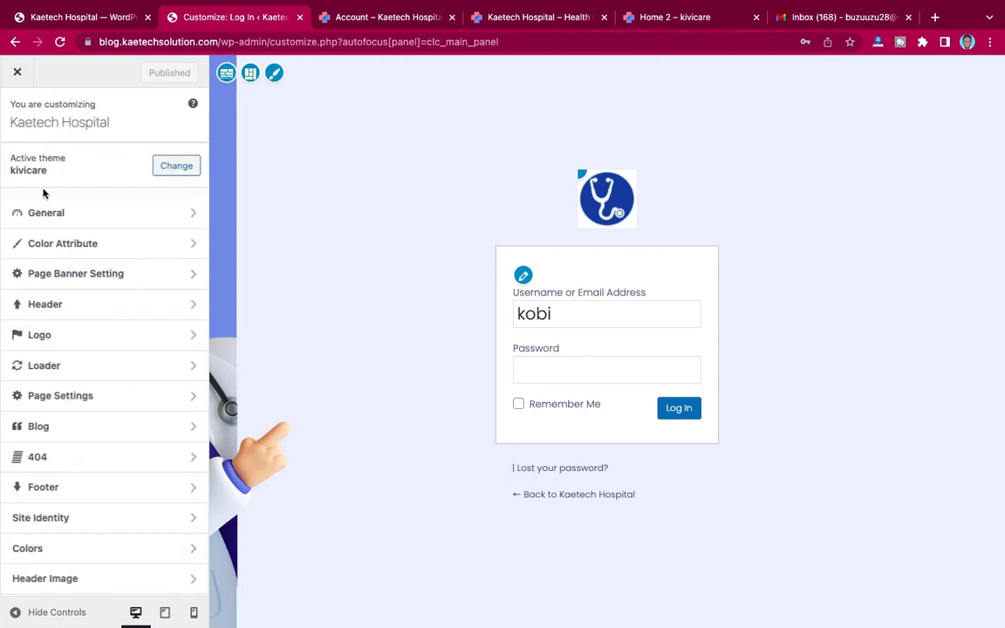
{"action": "scroll", "coordinate": [68, 268], "scroll_direction": "down", "scroll_amount": 3}
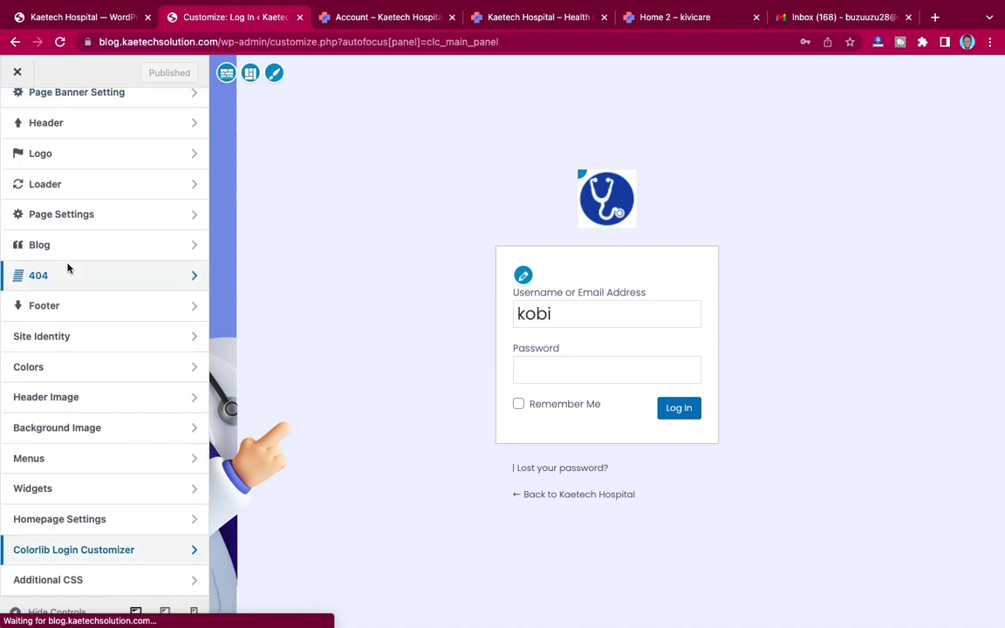
{"action": "scroll", "coordinate": [68, 268], "scroll_direction": "up", "scroll_amount": 3}
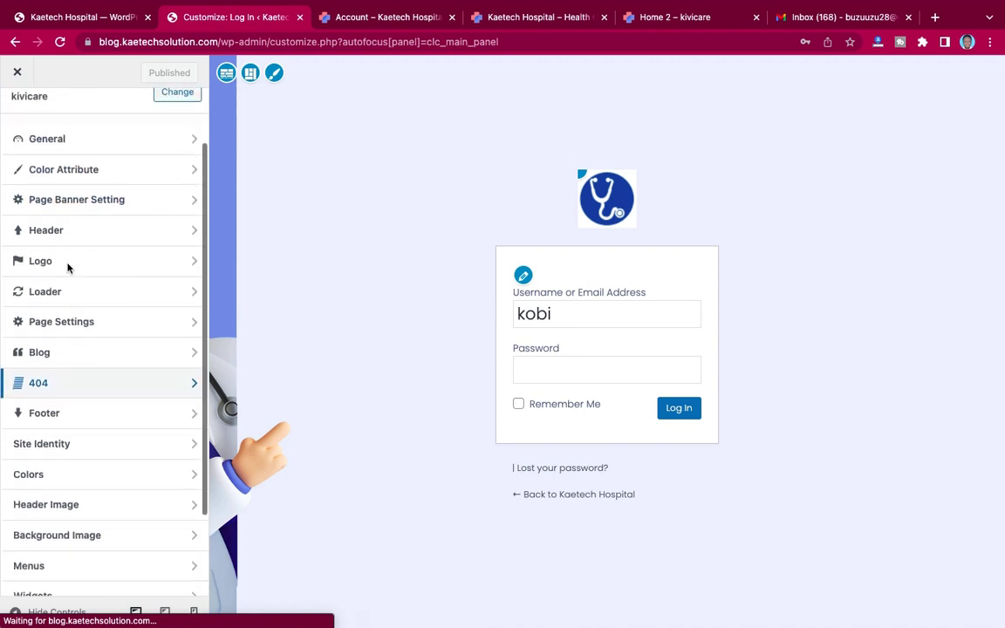
{"action": "scroll", "coordinate": [68, 268], "scroll_direction": "up", "scroll_amount": 1}
{"action": "scroll", "coordinate": [68, 268], "scroll_direction": "down", "scroll_amount": 2}
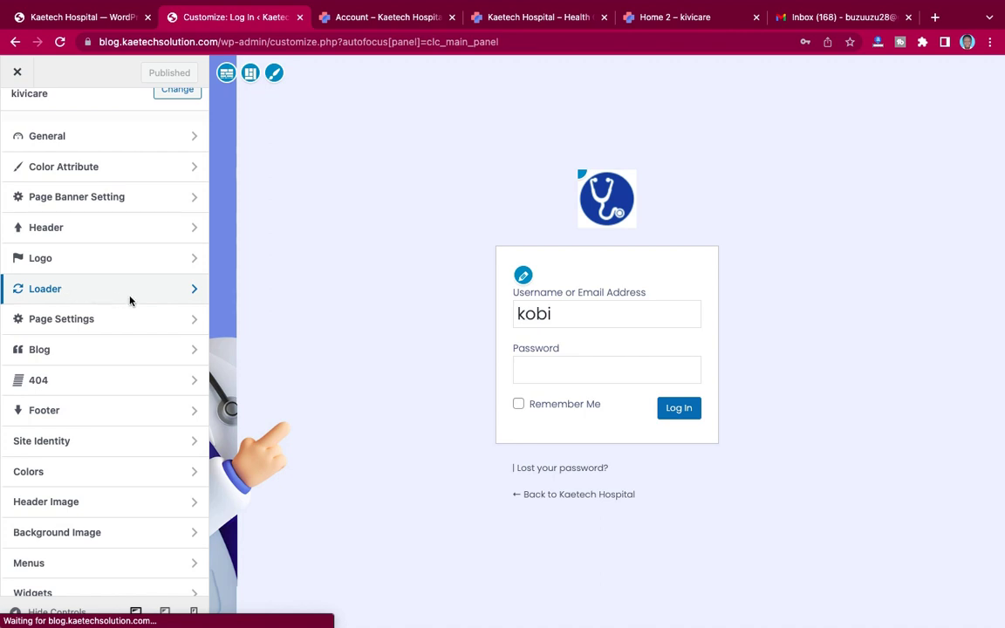
{"action": "left_click", "coordinate": [194, 289]}
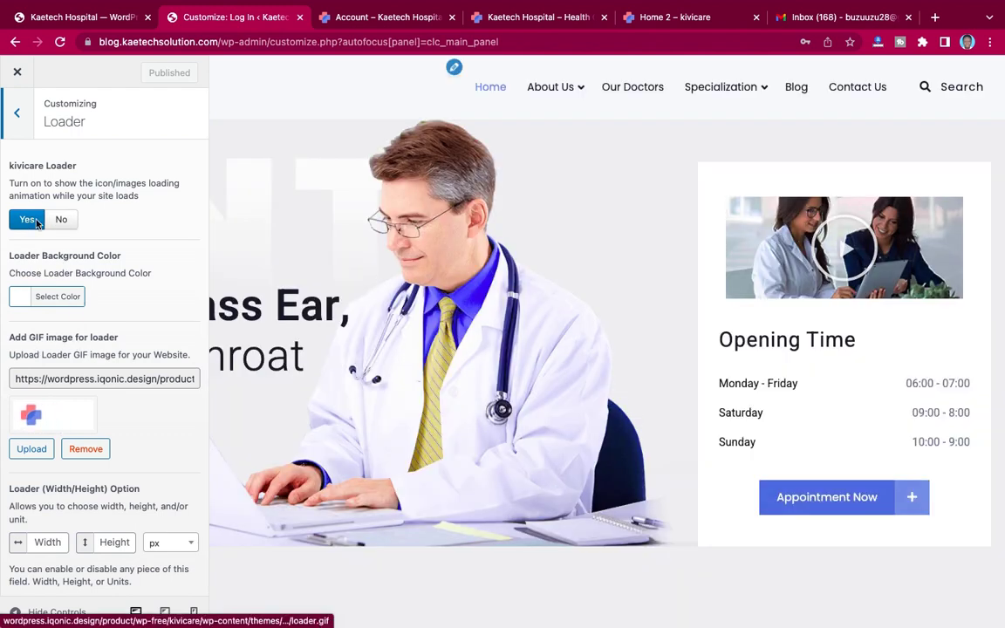
{"action": "left_click", "coordinate": [62, 221]}
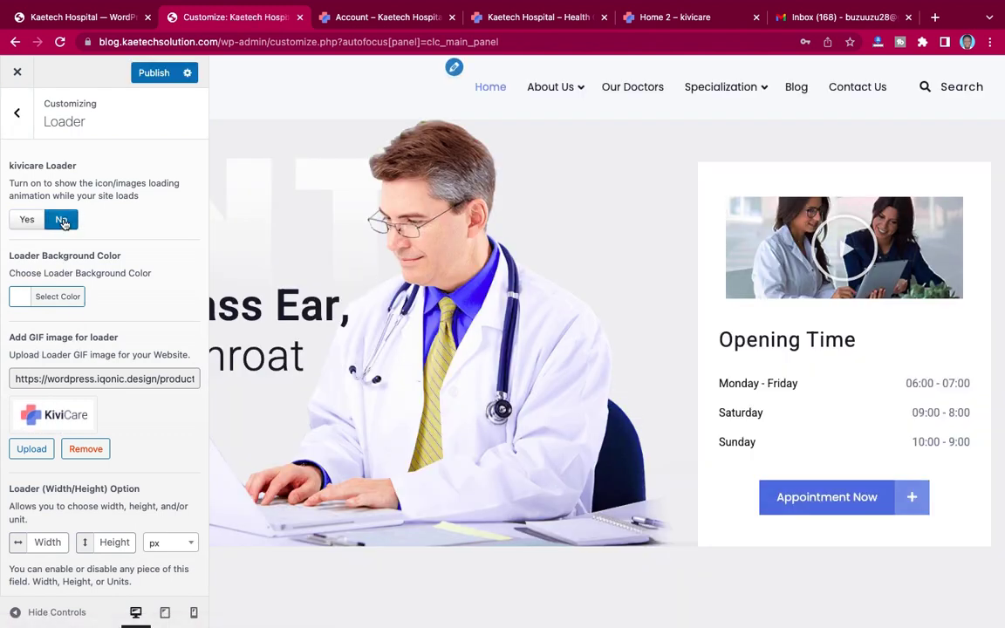
{"action": "left_click", "coordinate": [153, 73]}
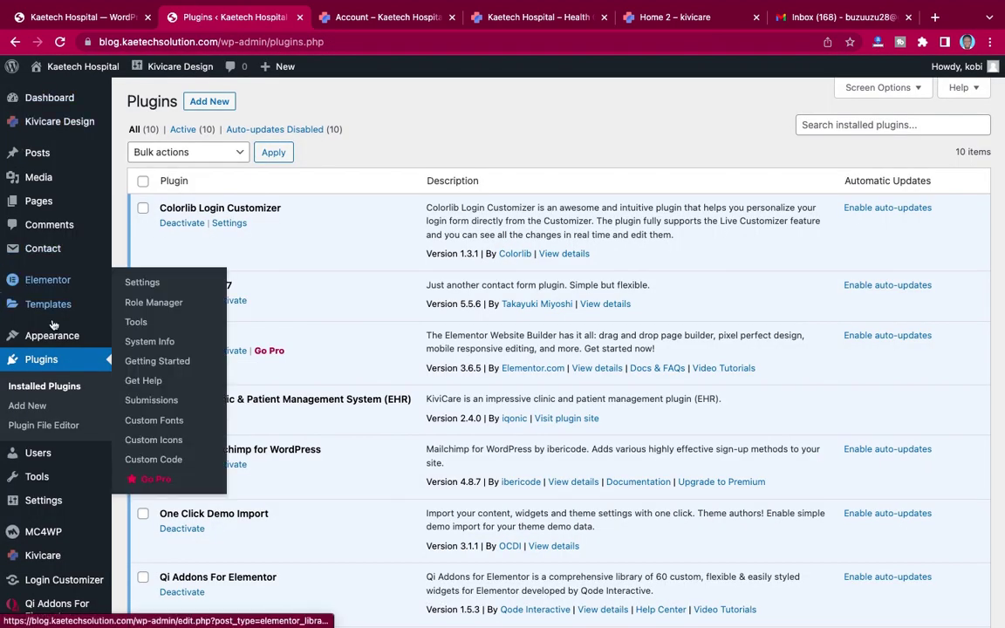
Step: In Appearance > Menus, add the Account page to the Main Menu
{"action": "mouse_move", "coordinate": [41, 343]}
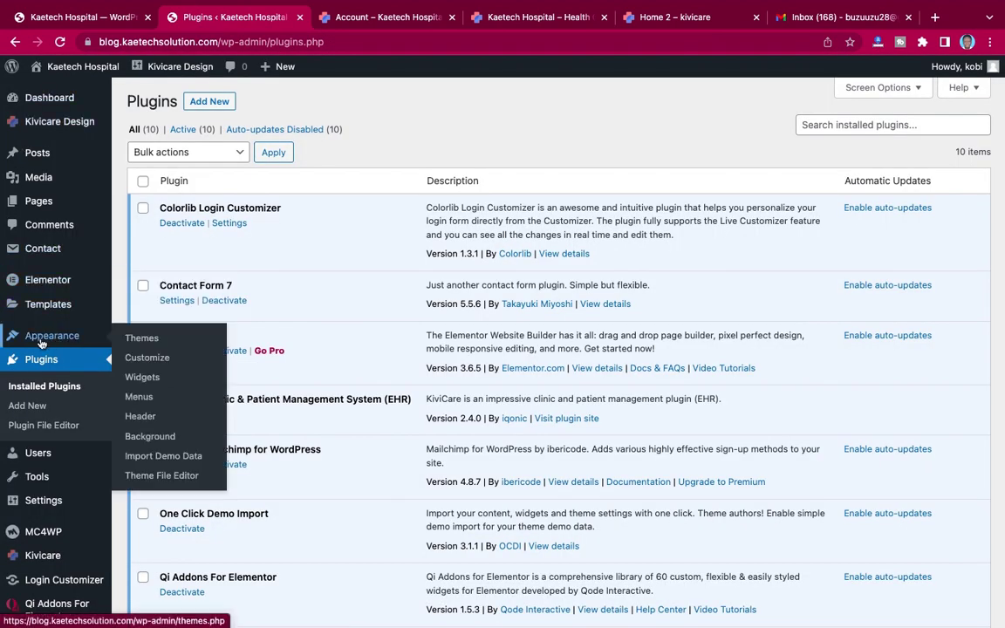
{"action": "left_click", "coordinate": [139, 397]}
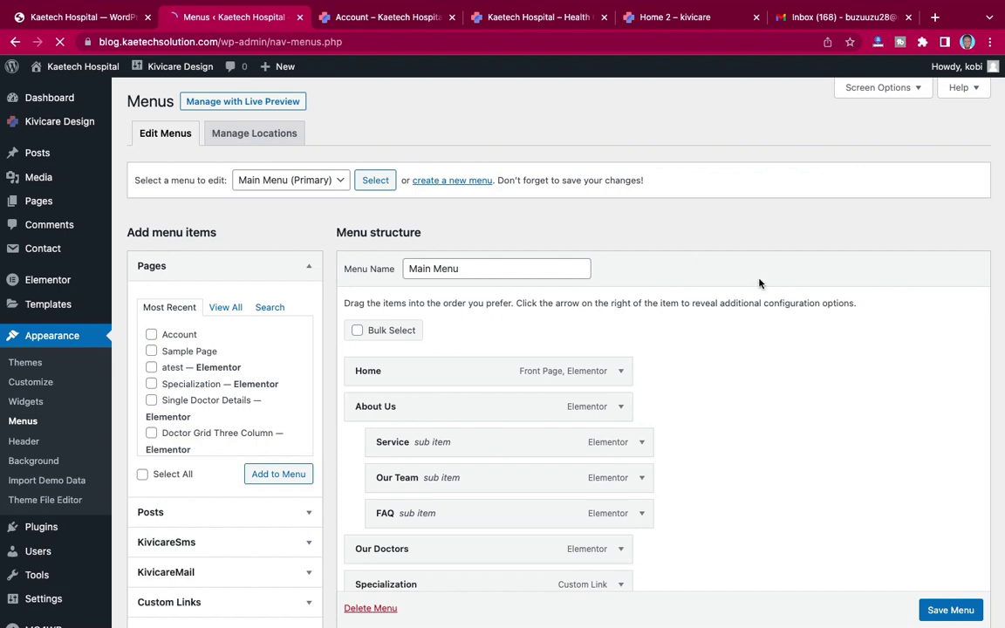
{"action": "scroll", "coordinate": [759, 283], "scroll_direction": "down", "scroll_amount": 4}
{"action": "scroll", "coordinate": [760, 283], "scroll_direction": "down", "scroll_amount": 1}
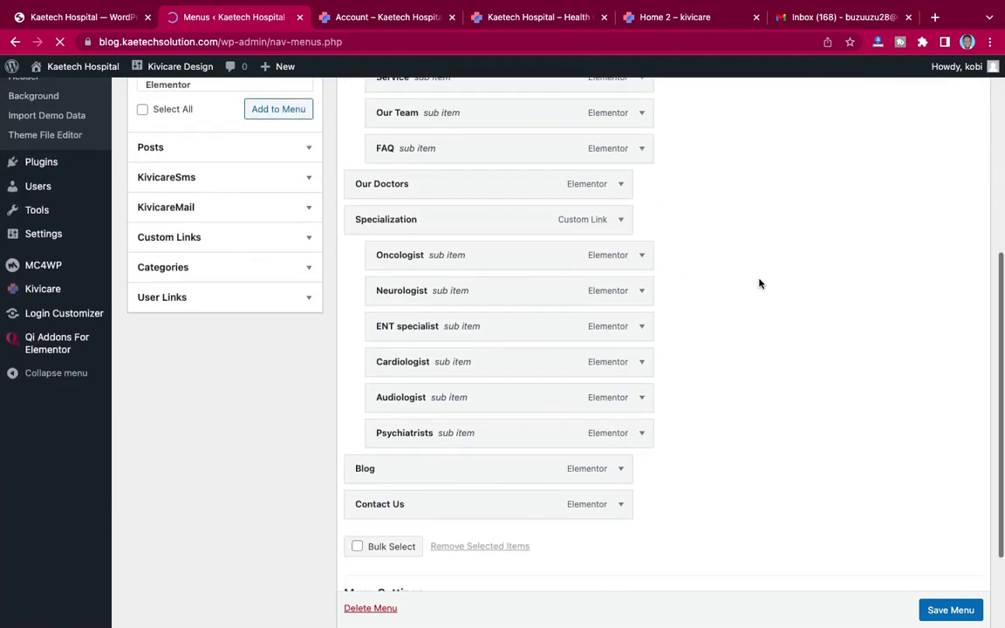
{"action": "scroll", "coordinate": [759, 283], "scroll_direction": "up", "scroll_amount": 4}
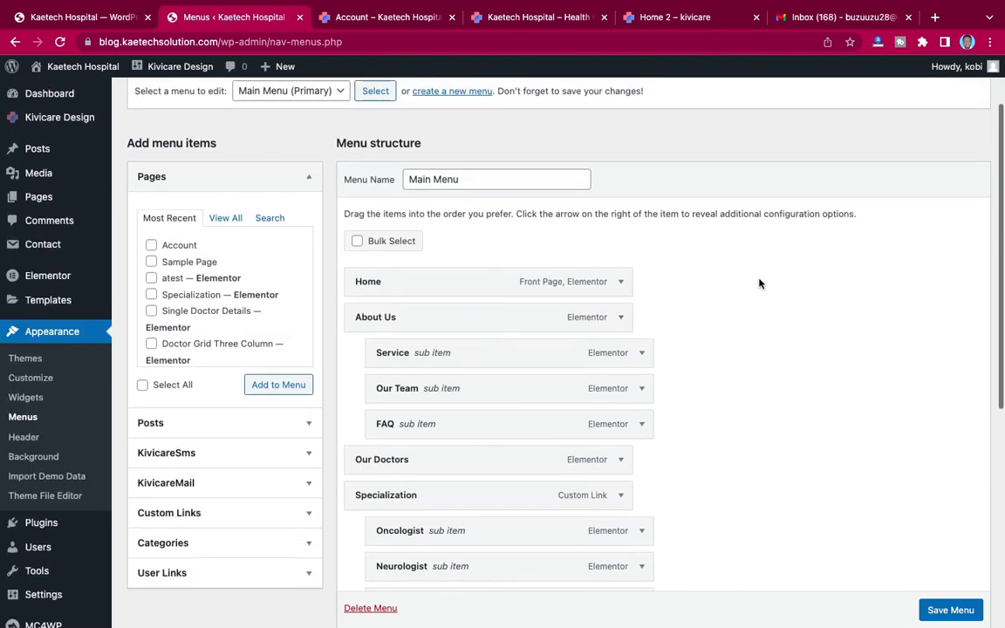
{"action": "scroll", "coordinate": [759, 283], "scroll_direction": "down", "scroll_amount": 1}
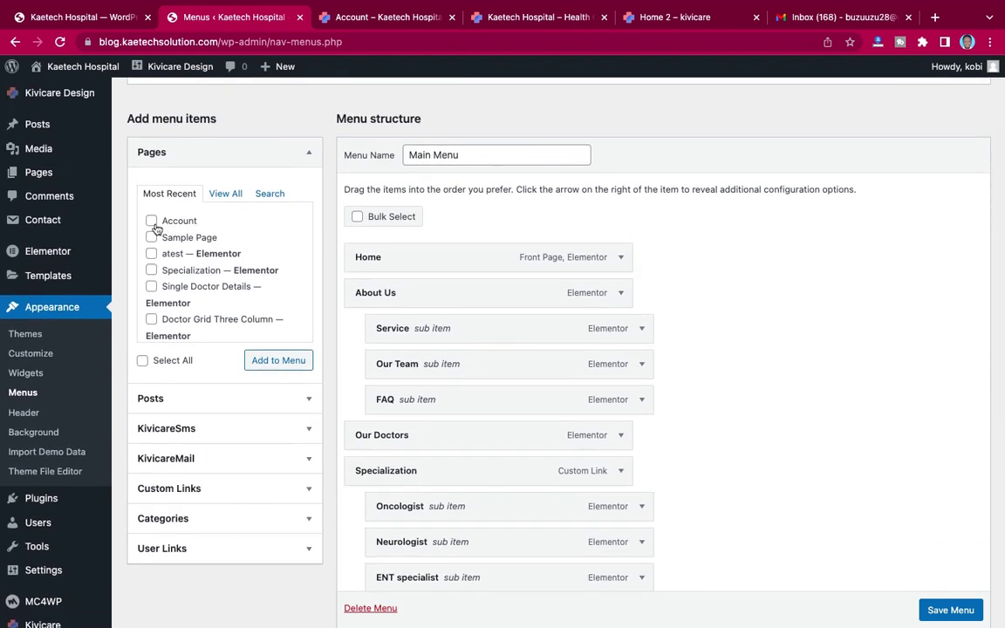
{"action": "left_click", "coordinate": [151, 222]}
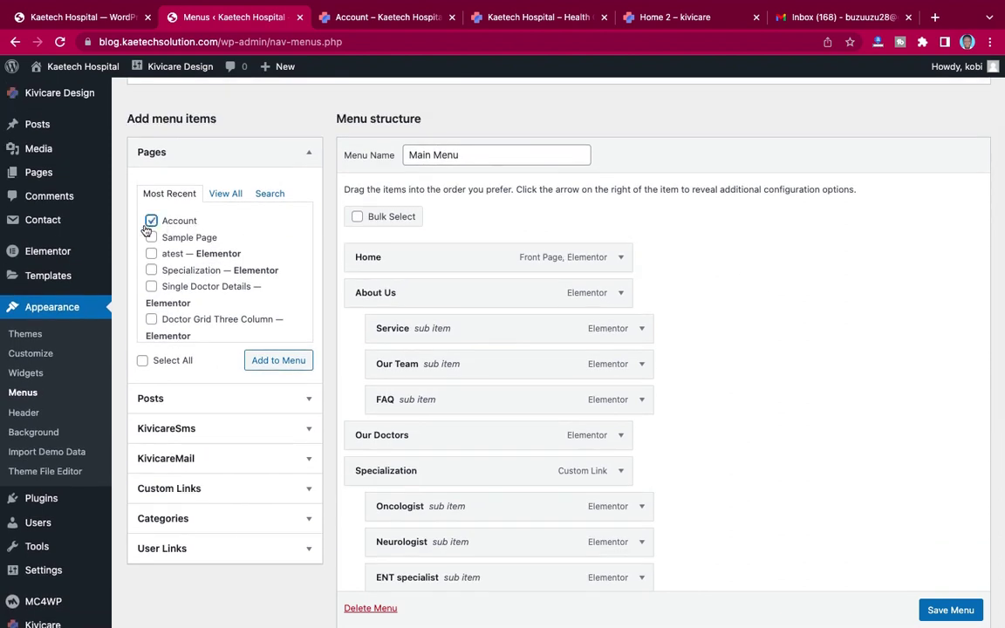
{"action": "left_click", "coordinate": [288, 360]}
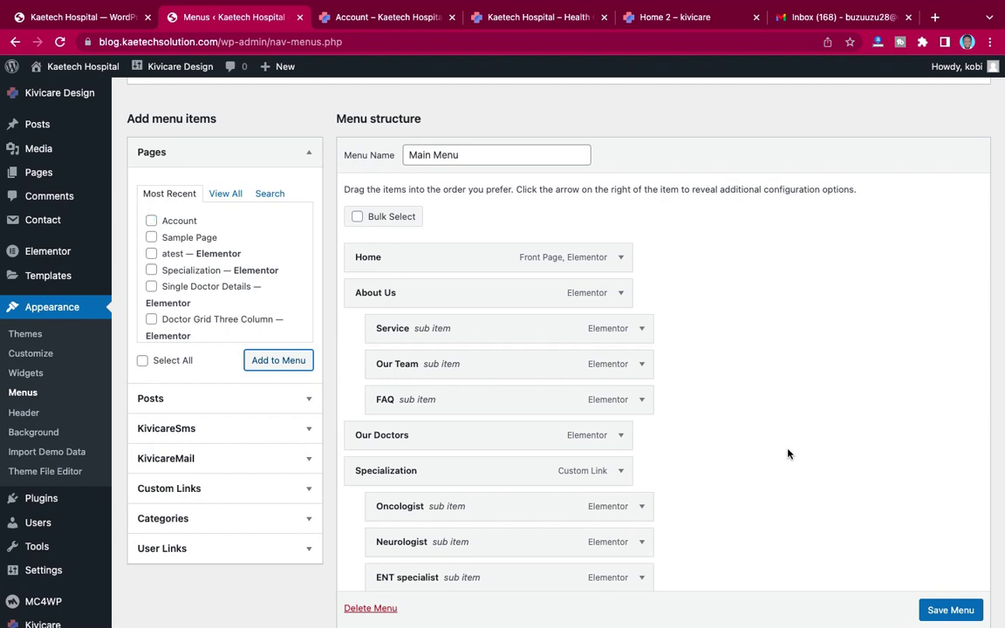
Step: Add an Account custom link with URL '#' to the menu, then switch to the site's Account page
{"action": "scroll", "coordinate": [786, 437], "scroll_direction": "down", "scroll_amount": 5}
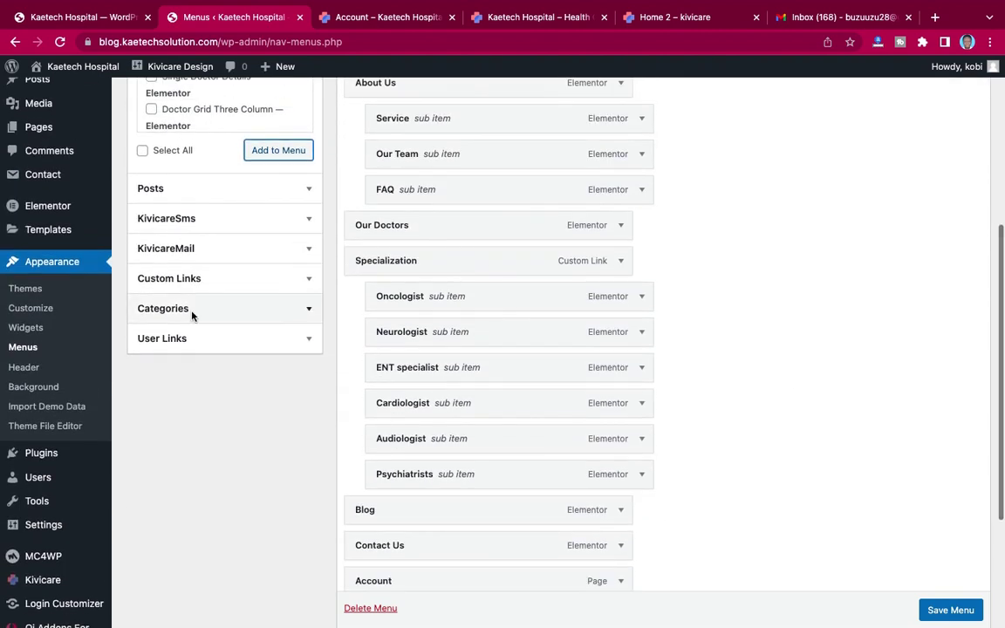
{"action": "left_click", "coordinate": [305, 279]}
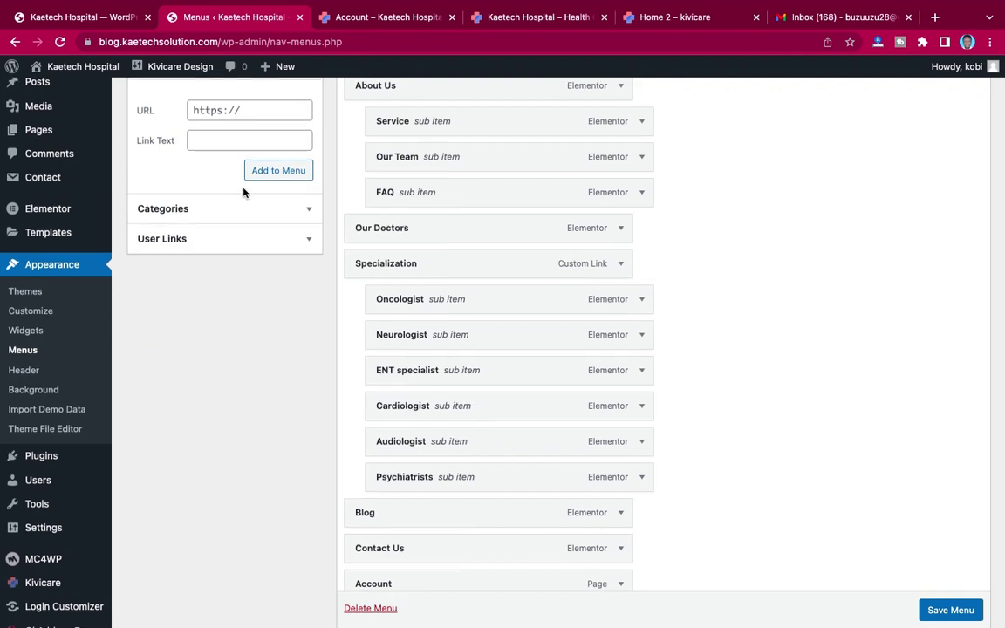
{"action": "scroll", "coordinate": [244, 193], "scroll_direction": "up", "scroll_amount": 2}
{"action": "left_click", "coordinate": [207, 191]}
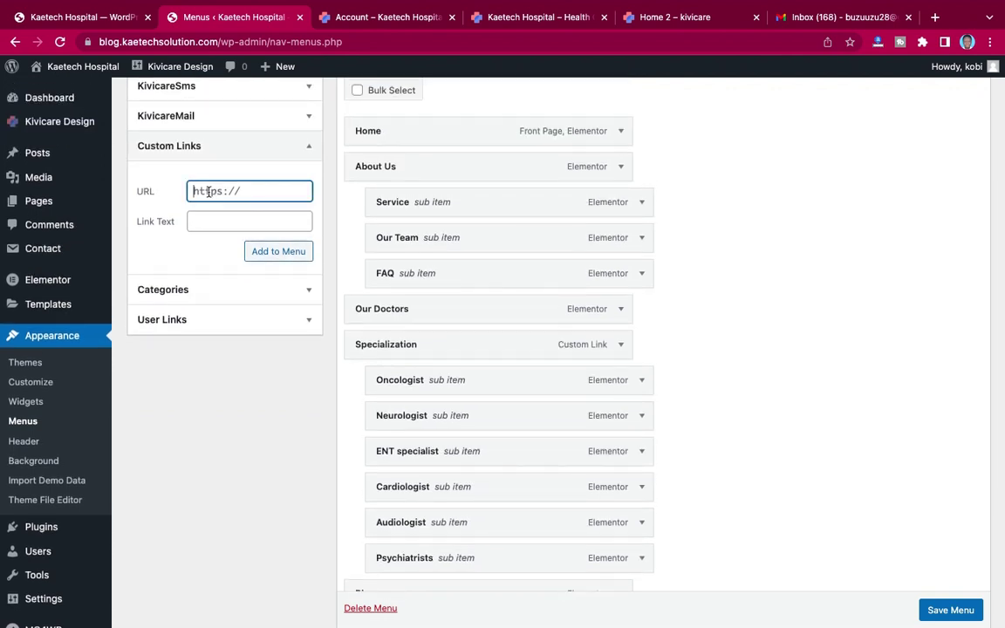
{"action": "type", "text": "#"}
{"action": "left_click", "coordinate": [205, 225]}
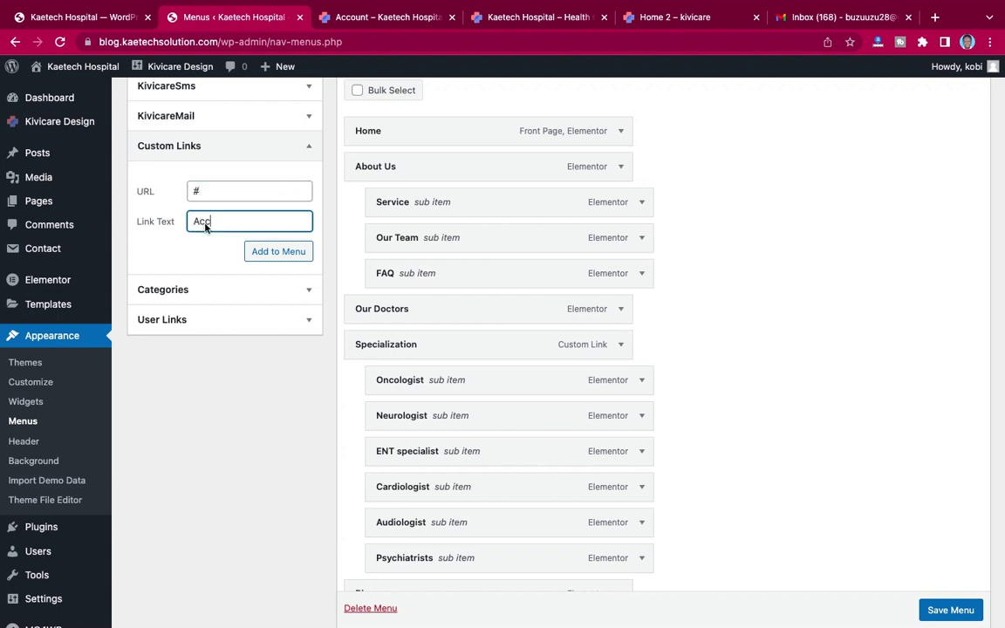
{"action": "left_click", "coordinate": [273, 251]}
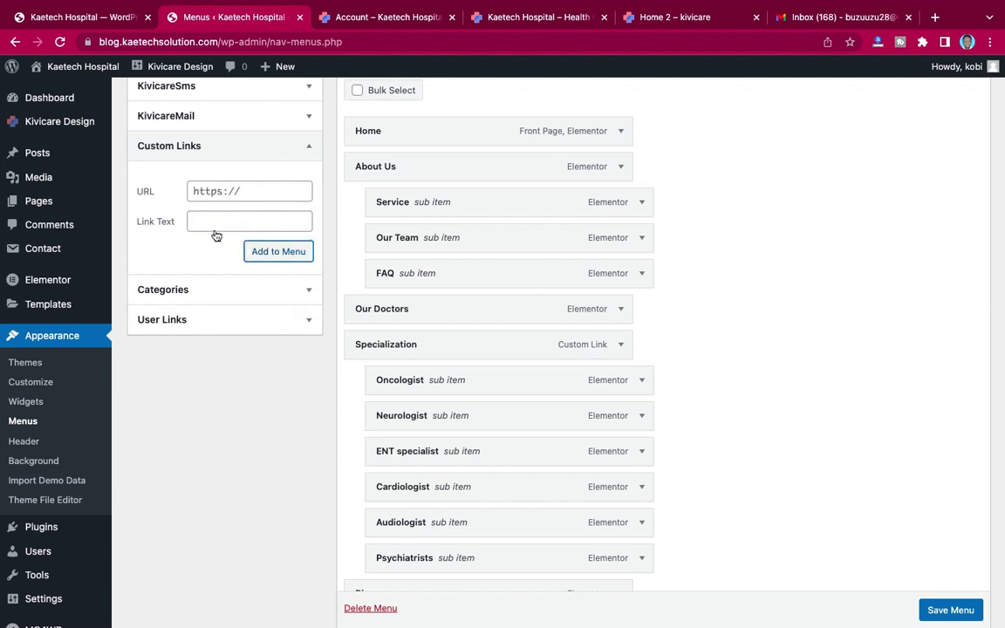
{"action": "left_click", "coordinate": [209, 194]}
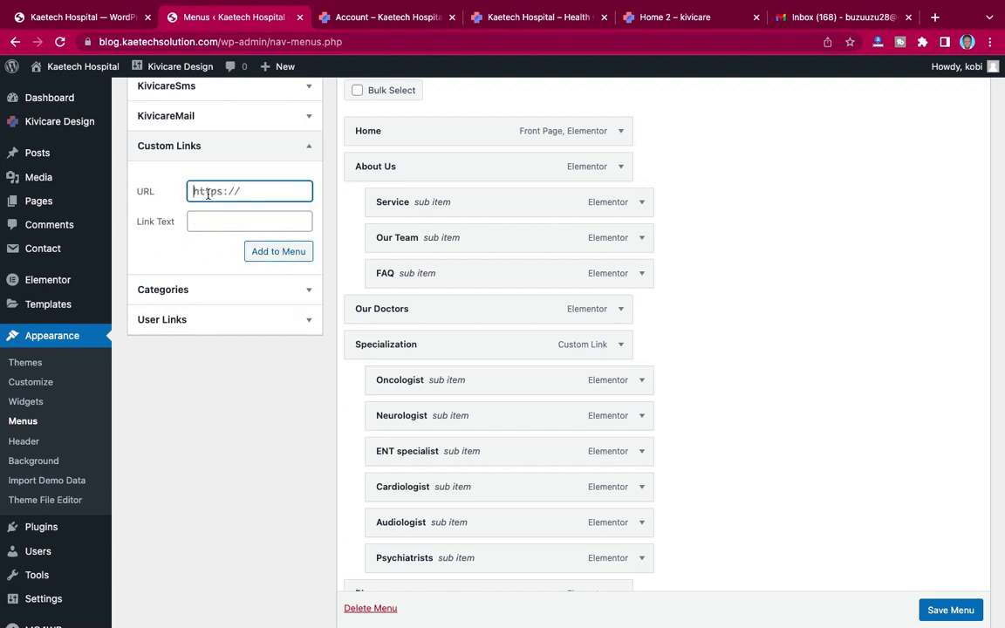
{"action": "left_click", "coordinate": [371, 18]}
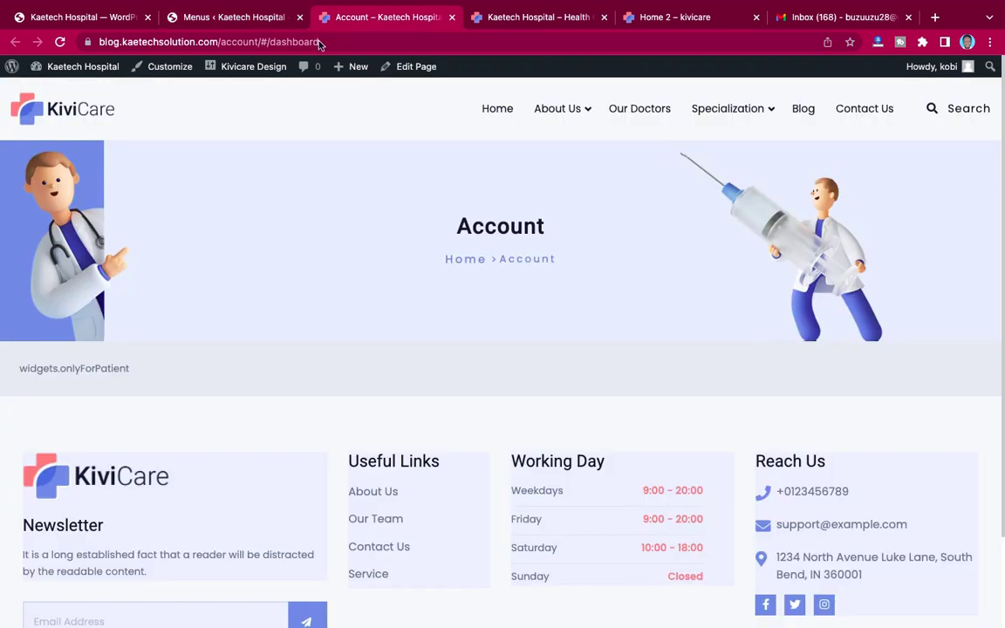
{"action": "left_click", "coordinate": [258, 40]}
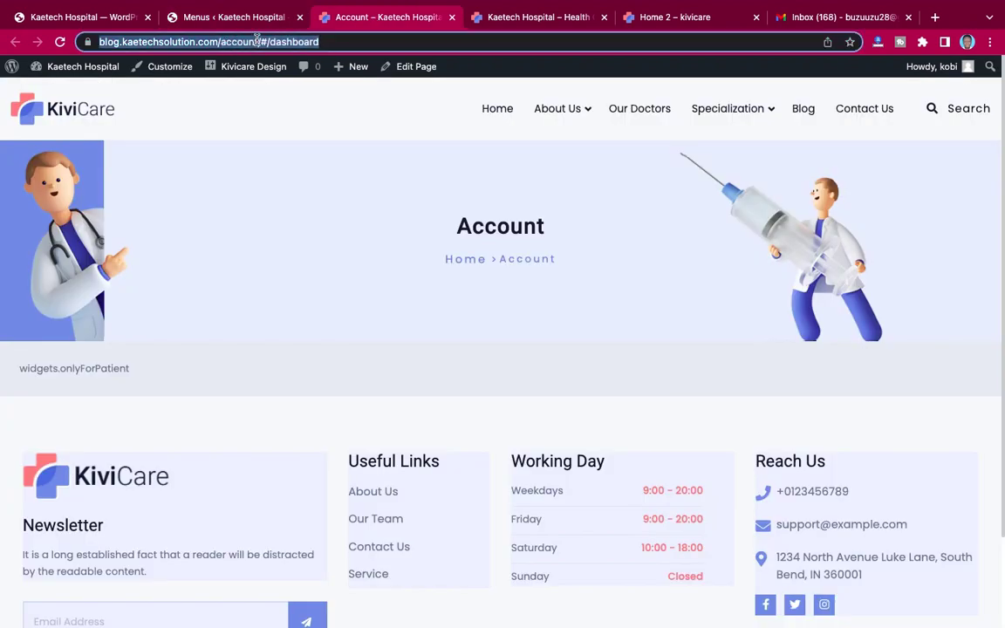
{"action": "left_click", "coordinate": [258, 41]}
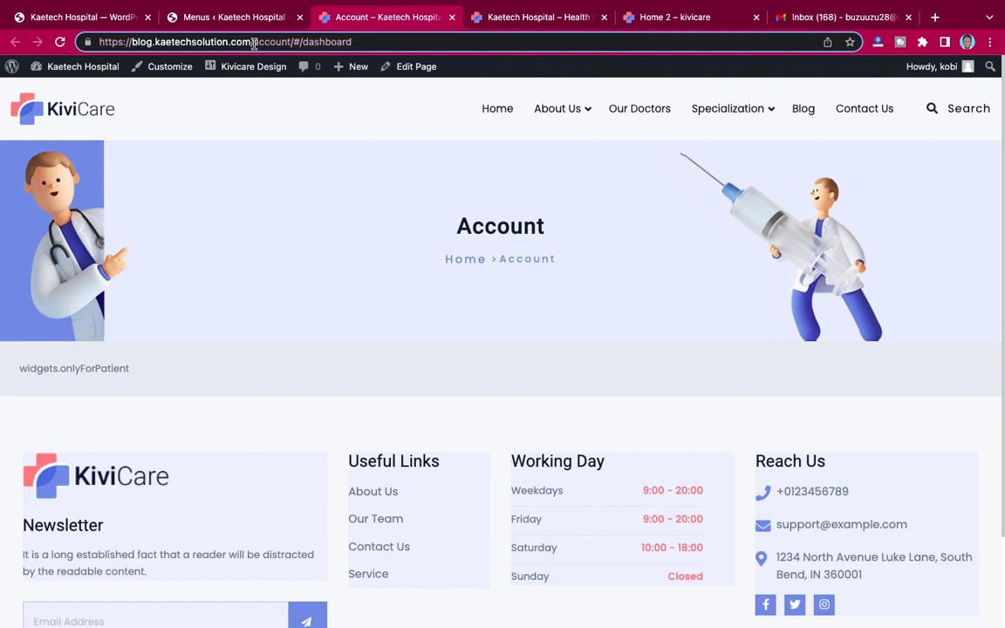
{"action": "left_click_drag", "start_coordinate": [254, 42], "coordinate": [101, 44]}
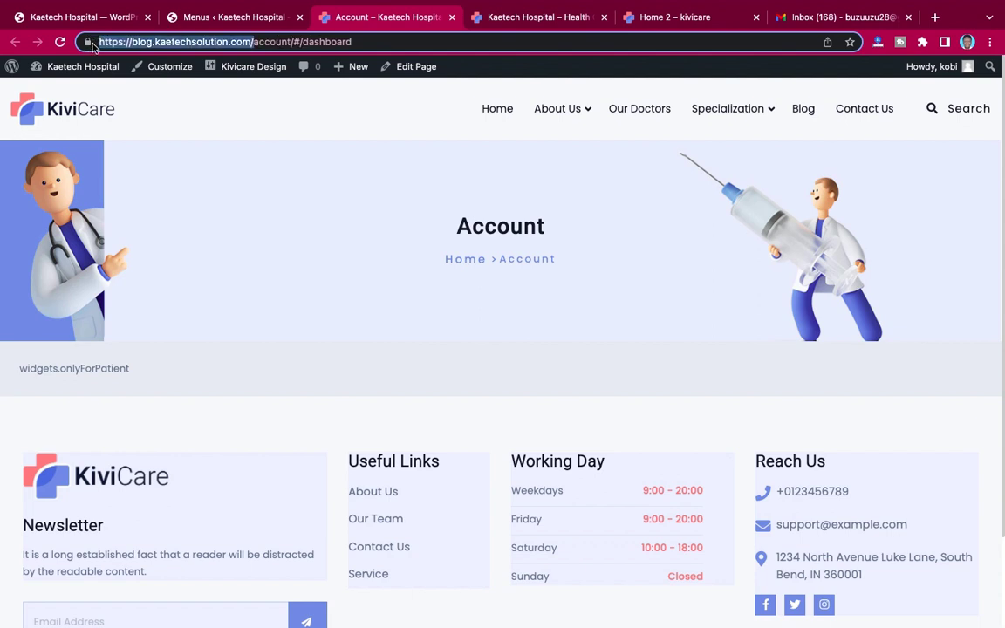
{"action": "left_click", "coordinate": [219, 18]}
{"action": "key", "text": "super+v"}
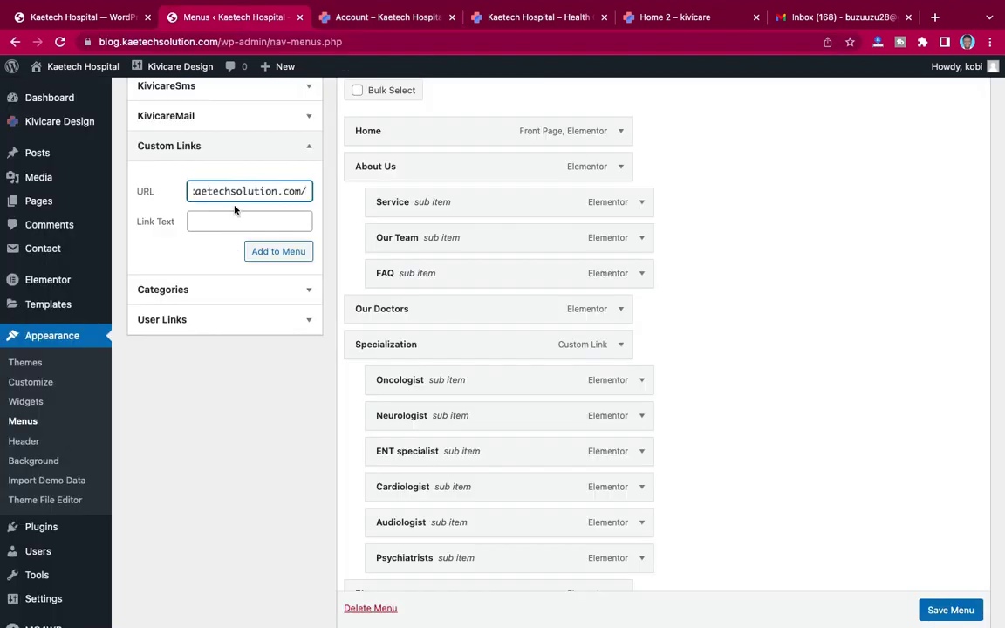
Step: Add a 'Staff Login' custom link pointing to the site's kh-login address to the menu
{"action": "type", "text": "kh-login"}
{"action": "left_click", "coordinate": [233, 225]}
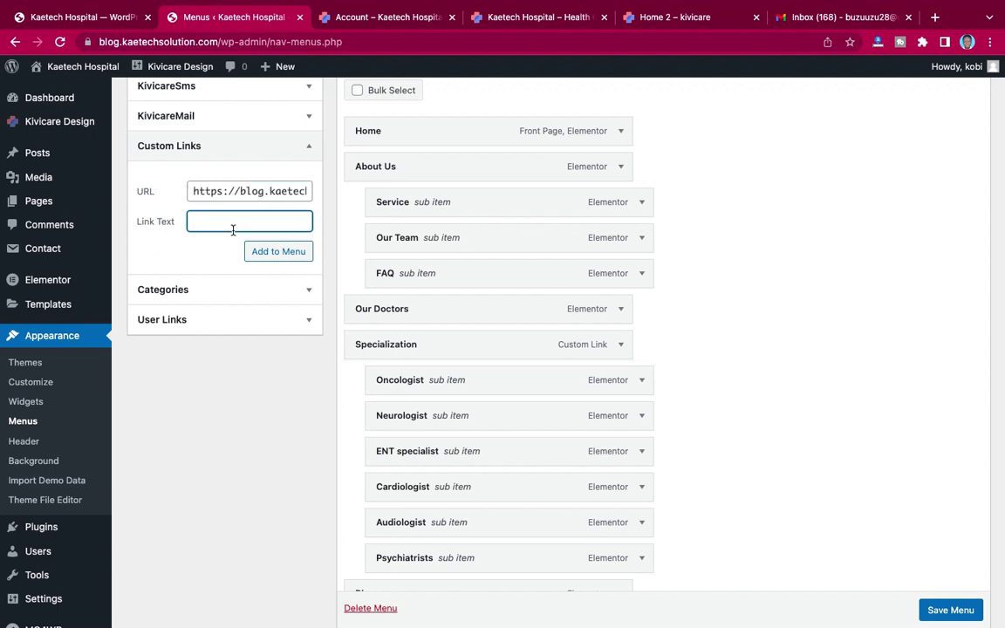
{"action": "type", "text": "Do"}
{"action": "key", "text": "BackSpace"}
{"action": "type", "text": "taff Login"}
{"action": "left_click", "coordinate": [281, 251]}
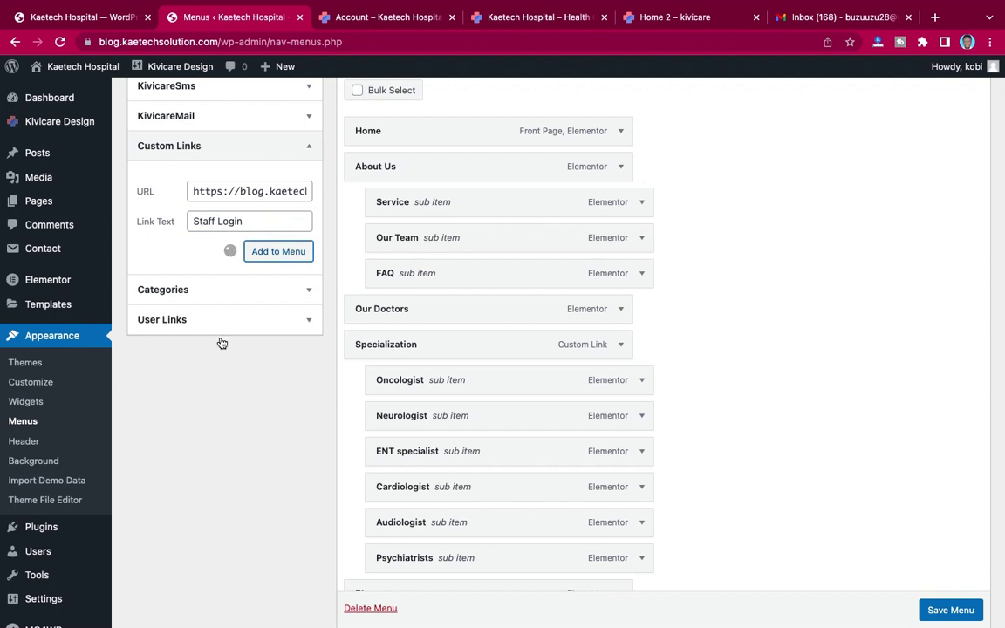
Step: Move the Account custom link above the Account page item and relabel that item 'Patient Login'
{"action": "scroll", "coordinate": [825, 325], "scroll_direction": "down", "scroll_amount": 5}
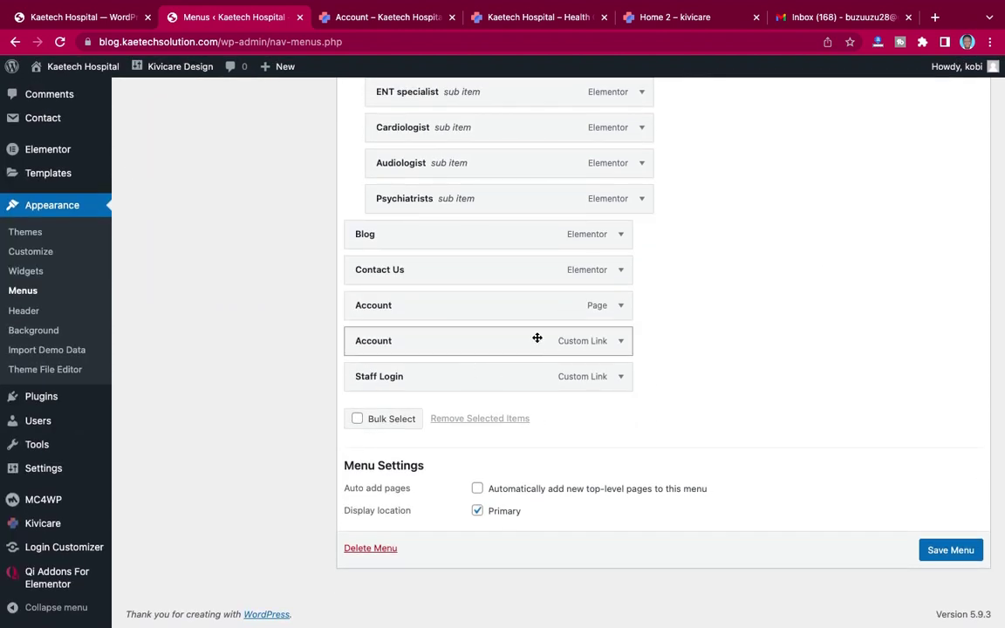
{"action": "left_click_drag", "start_coordinate": [537, 338], "coordinate": [537, 309]}
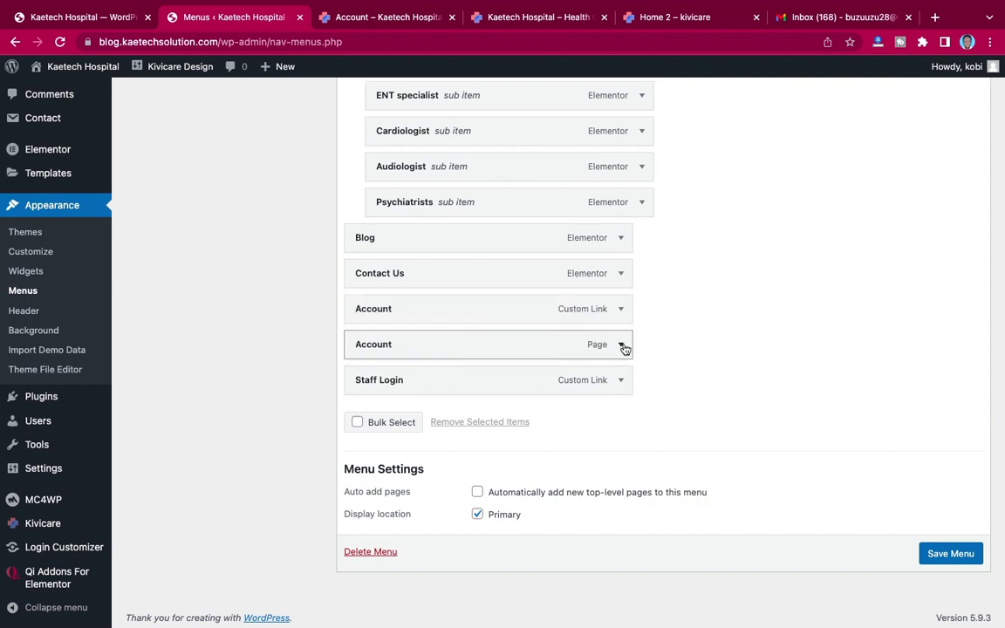
{"action": "left_click", "coordinate": [622, 346]}
{"action": "left_click_drag", "start_coordinate": [404, 394], "coordinate": [325, 392]}
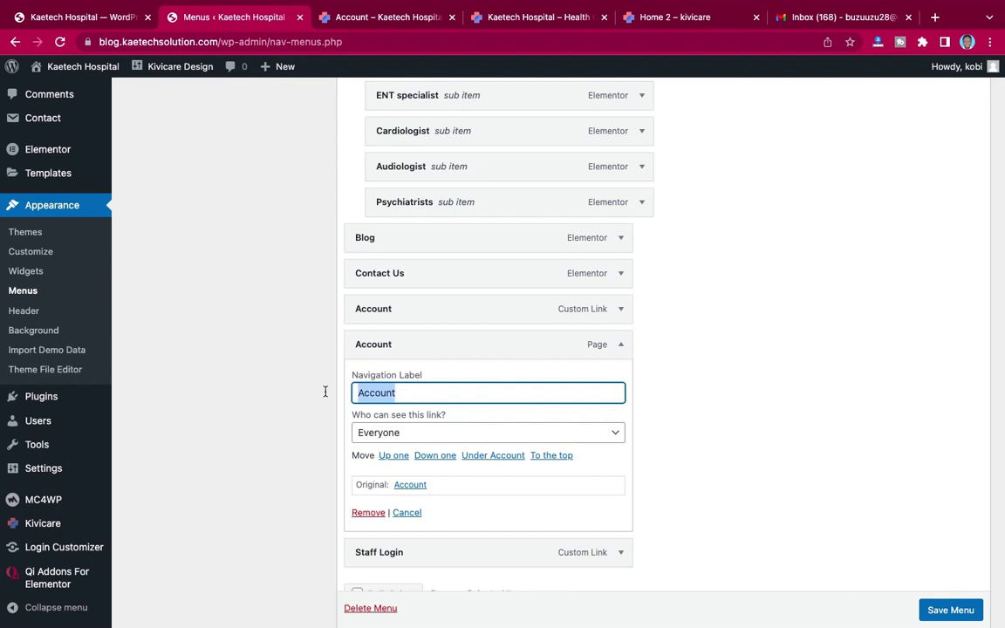
{"action": "type", "text": "Patient Login"}
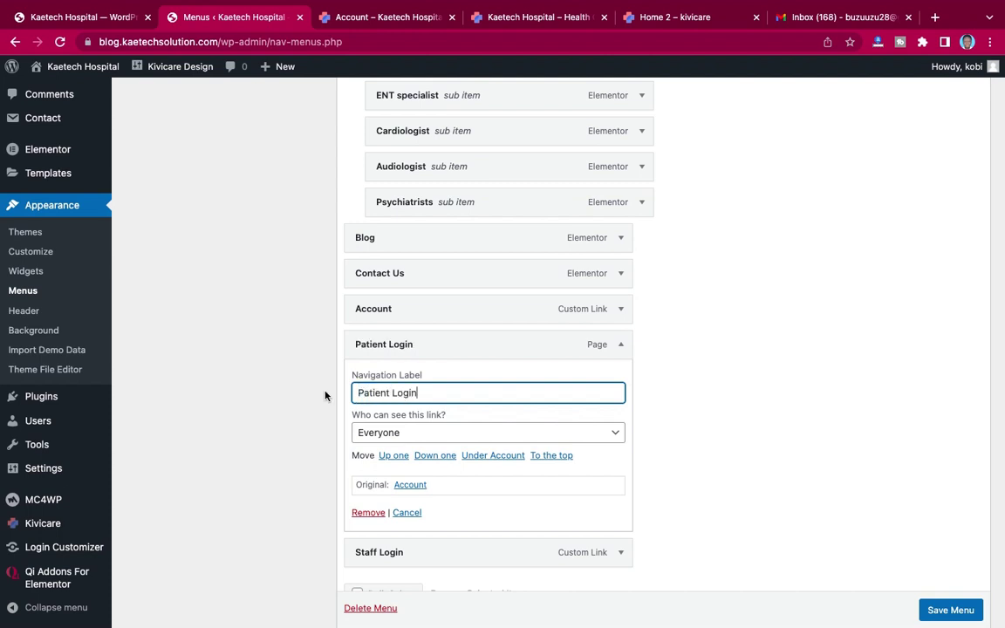
Step: Place Patient Login below Staff Login and nest both as sub items under Account
{"action": "left_click", "coordinate": [622, 346]}
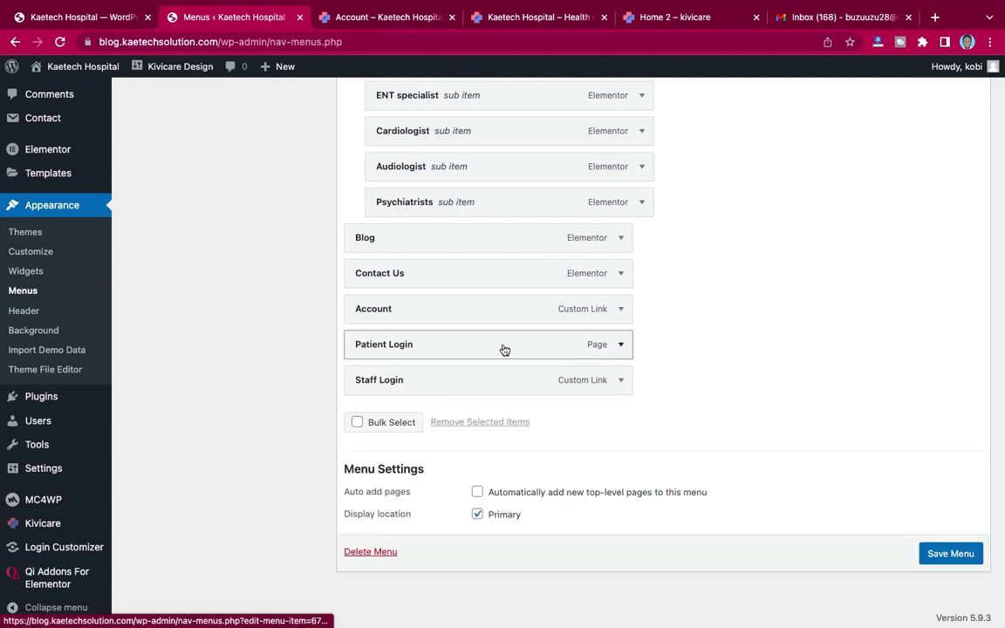
{"action": "left_click_drag", "start_coordinate": [492, 346], "coordinate": [495, 389]}
{"action": "left_click_drag", "start_coordinate": [471, 347], "coordinate": [480, 381]}
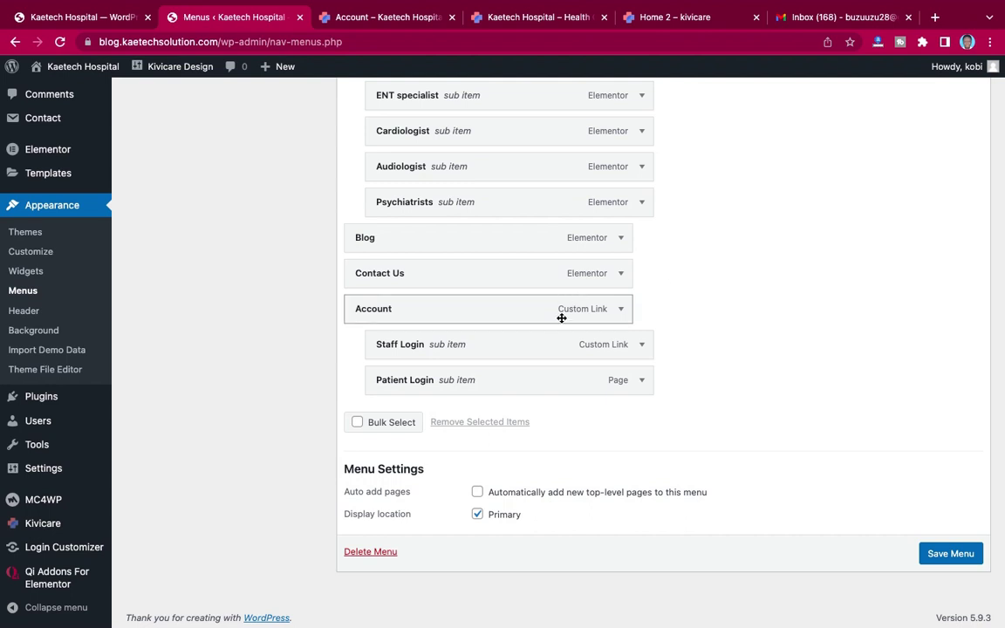
Step: Set Account, Staff Login and Patient Login to show only to Logged Out Users, and save the Main Menu
{"action": "left_click", "coordinate": [622, 310]}
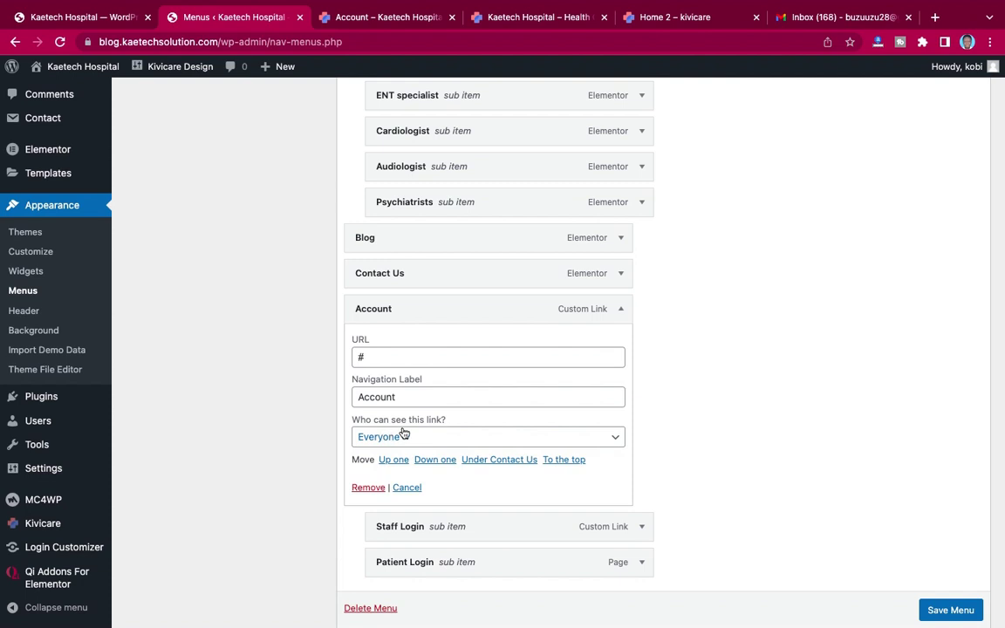
{"action": "left_click", "coordinate": [621, 439]}
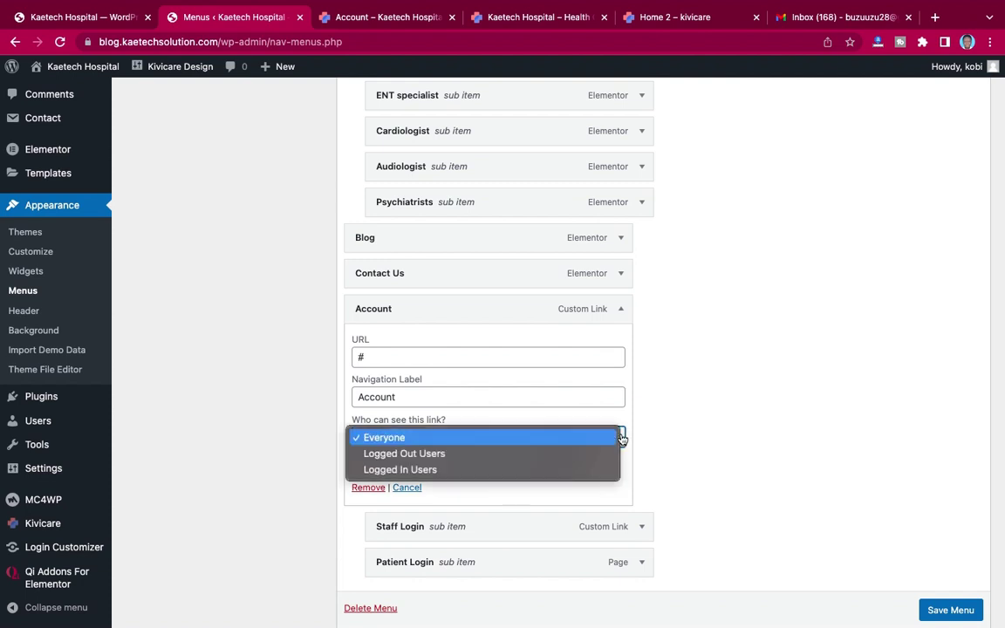
{"action": "left_click", "coordinate": [486, 459]}
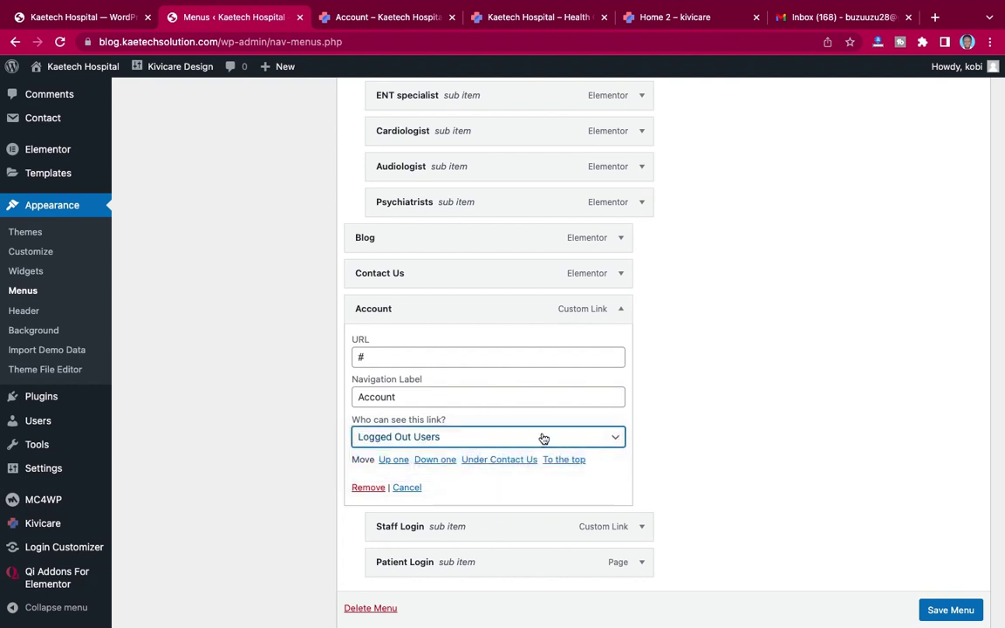
{"action": "left_click", "coordinate": [623, 310]}
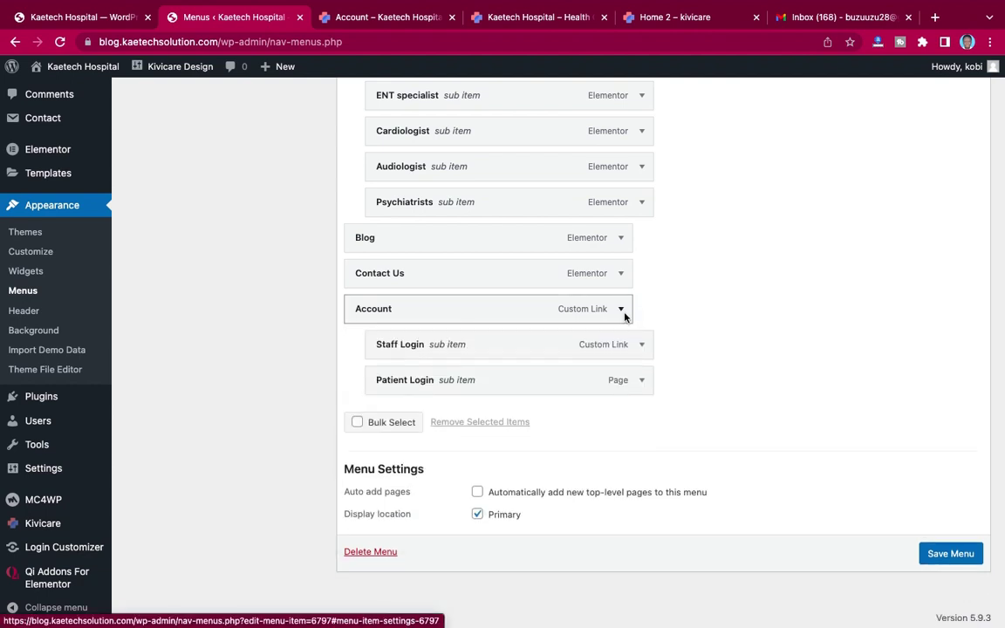
{"action": "left_click", "coordinate": [642, 344]}
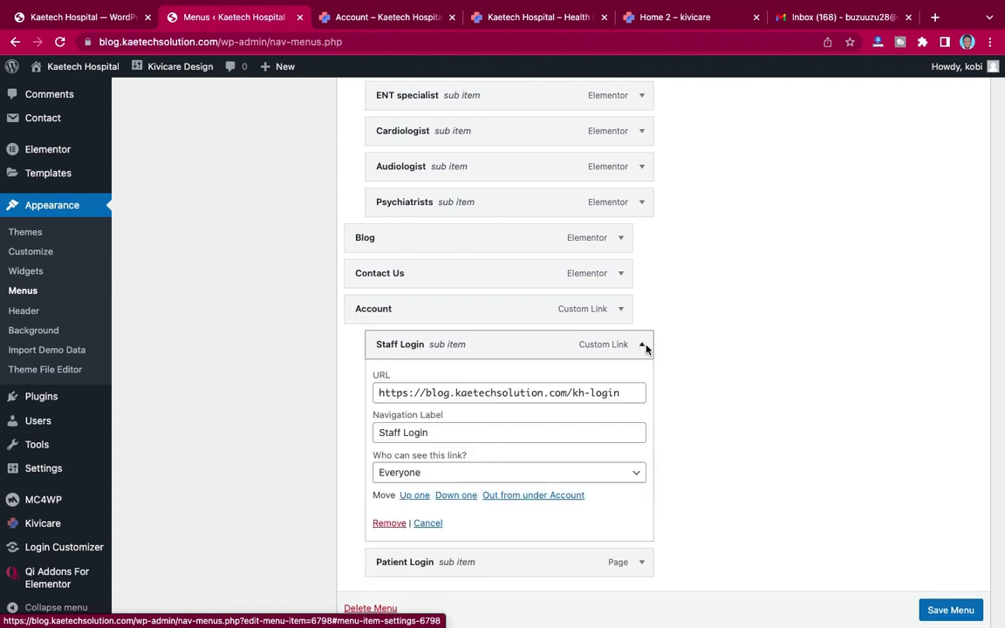
{"action": "left_click", "coordinate": [635, 474]}
{"action": "left_click", "coordinate": [590, 490]}
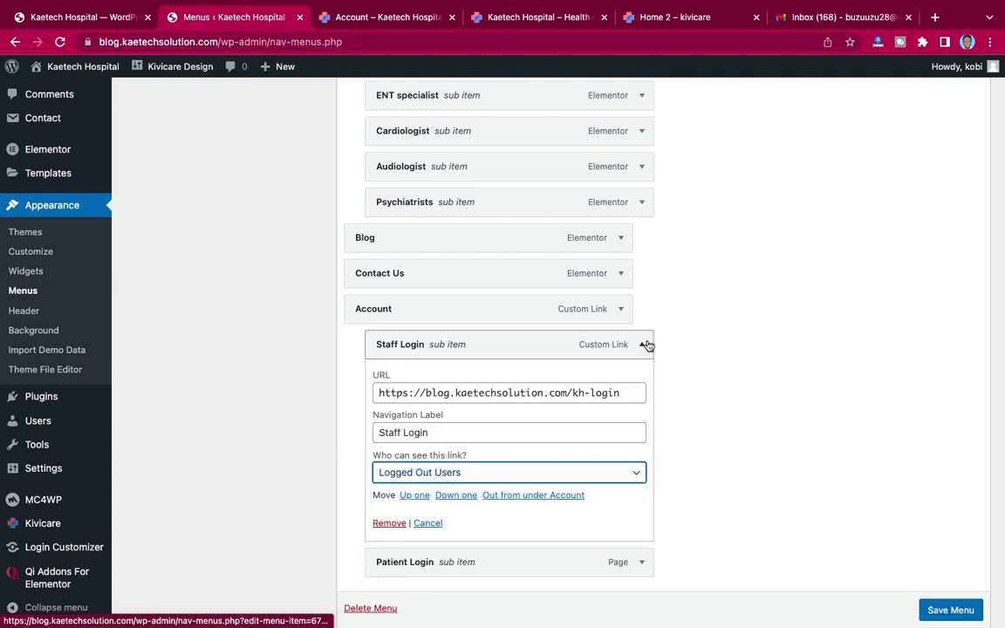
{"action": "left_click", "coordinate": [648, 344]}
{"action": "left_click", "coordinate": [642, 384]}
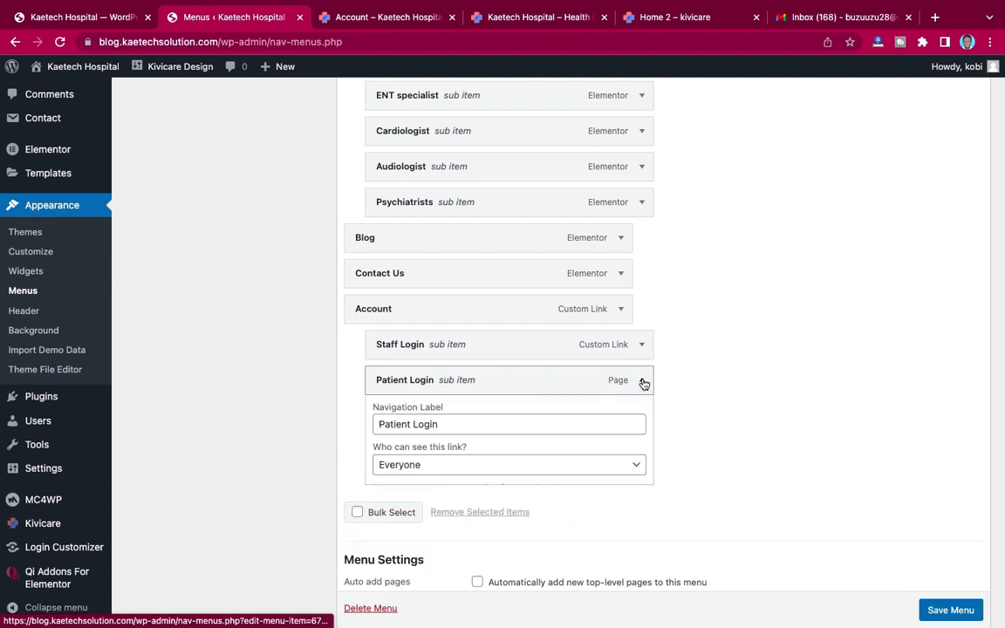
{"action": "left_click", "coordinate": [632, 468]}
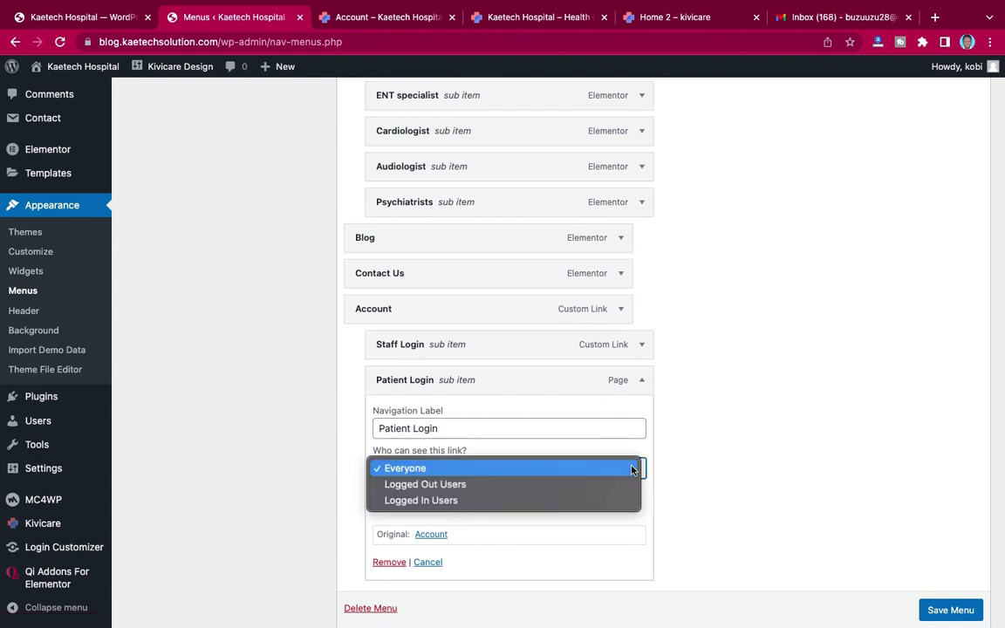
{"action": "left_click", "coordinate": [582, 487]}
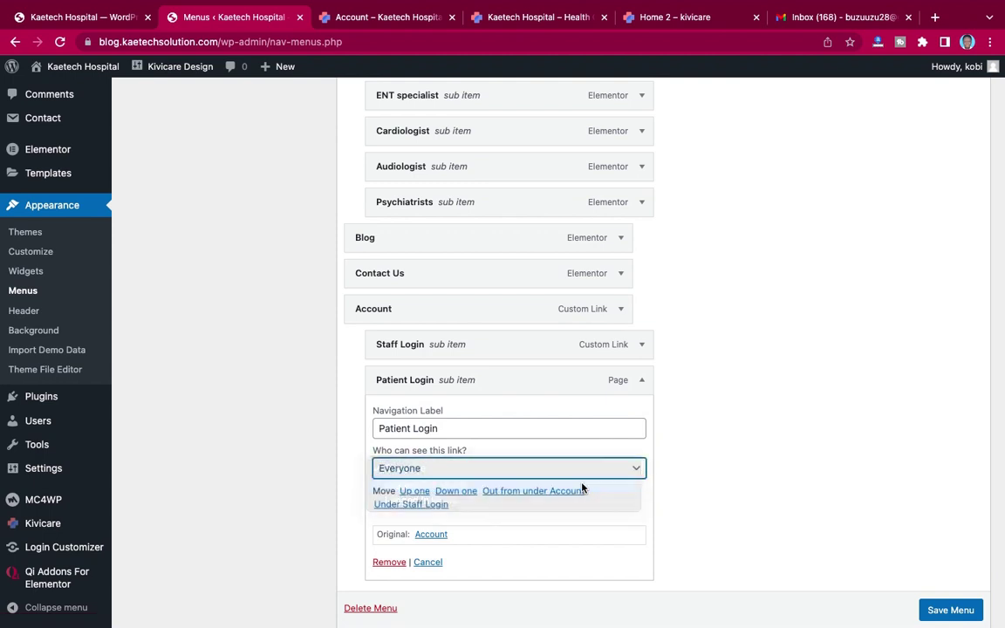
{"action": "left_click", "coordinate": [643, 383]}
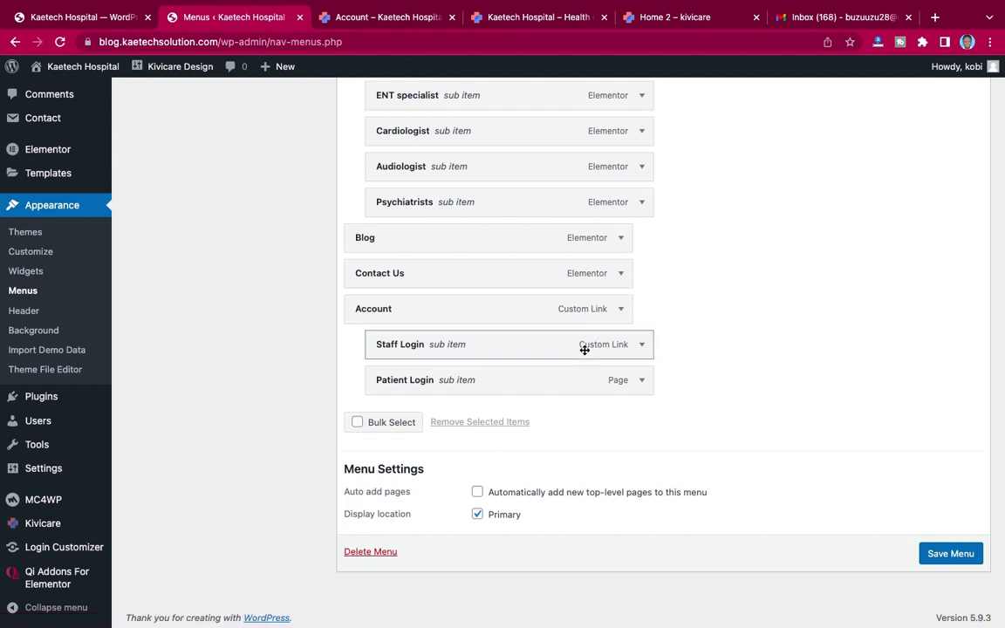
{"action": "left_click", "coordinate": [952, 556]}
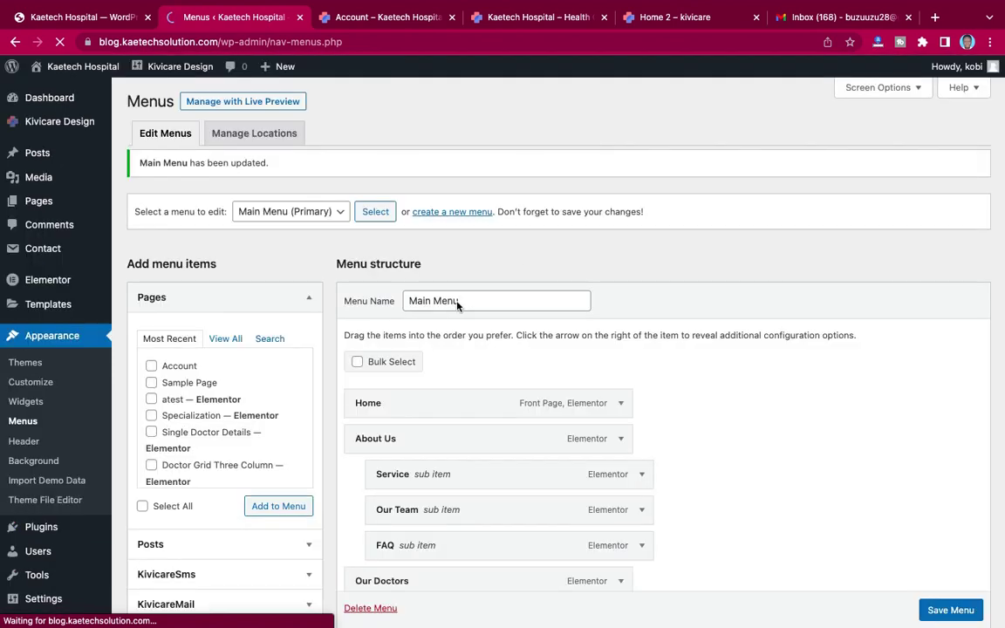
Step: Add another Account page item to the Main Menu
{"action": "scroll", "coordinate": [456, 299], "scroll_direction": "down", "scroll_amount": 3}
{"action": "scroll", "coordinate": [158, 265], "scroll_direction": "up", "scroll_amount": 1}
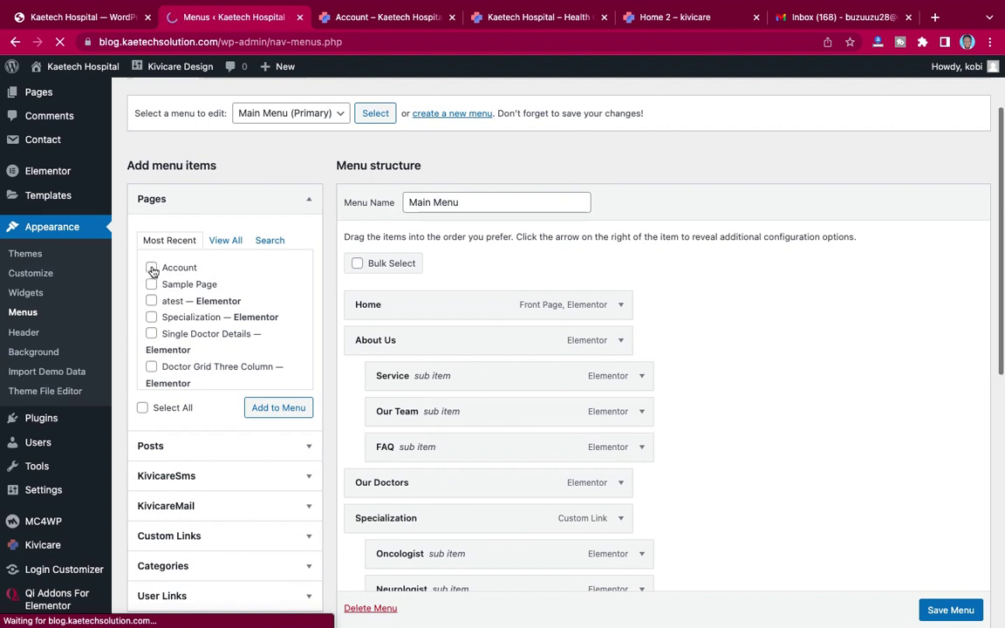
{"action": "left_click", "coordinate": [152, 268]}
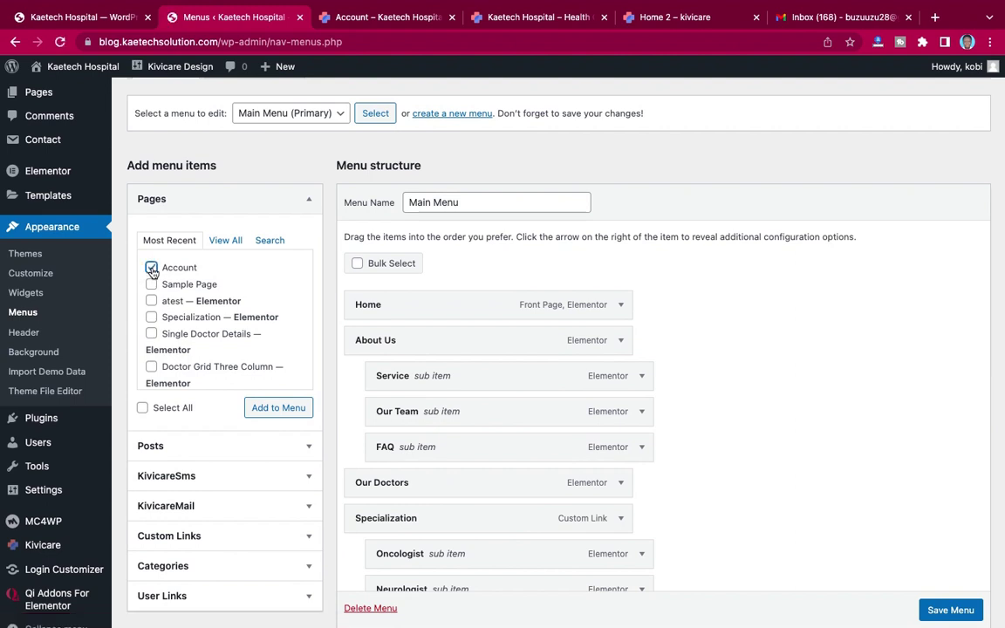
{"action": "left_click", "coordinate": [279, 408]}
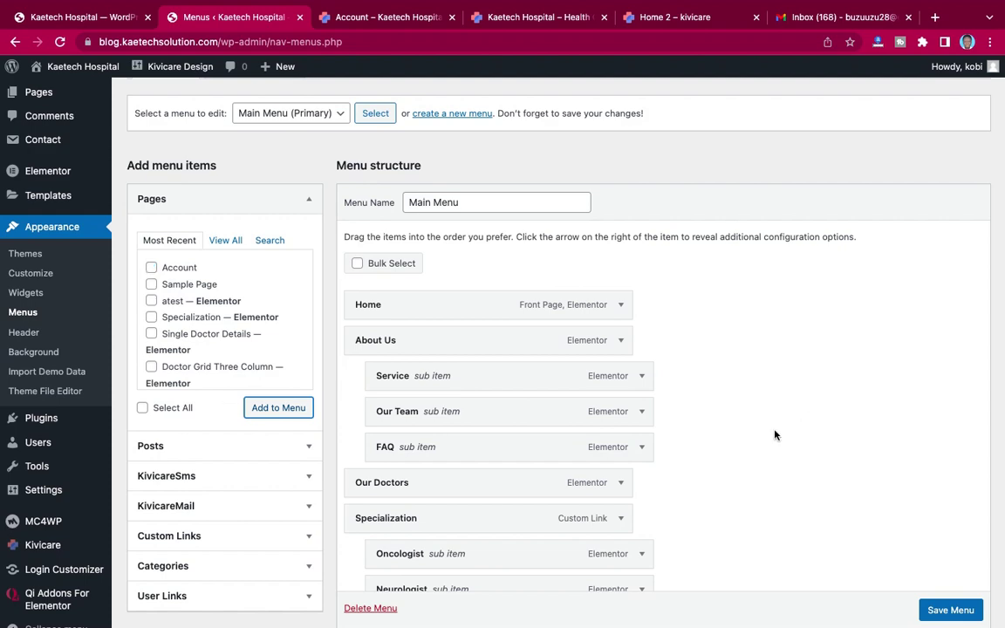
Step: Limit the new Account item to Logged In Users with the Patient role and save the menu
{"action": "scroll", "coordinate": [774, 435], "scroll_direction": "down", "scroll_amount": 10}
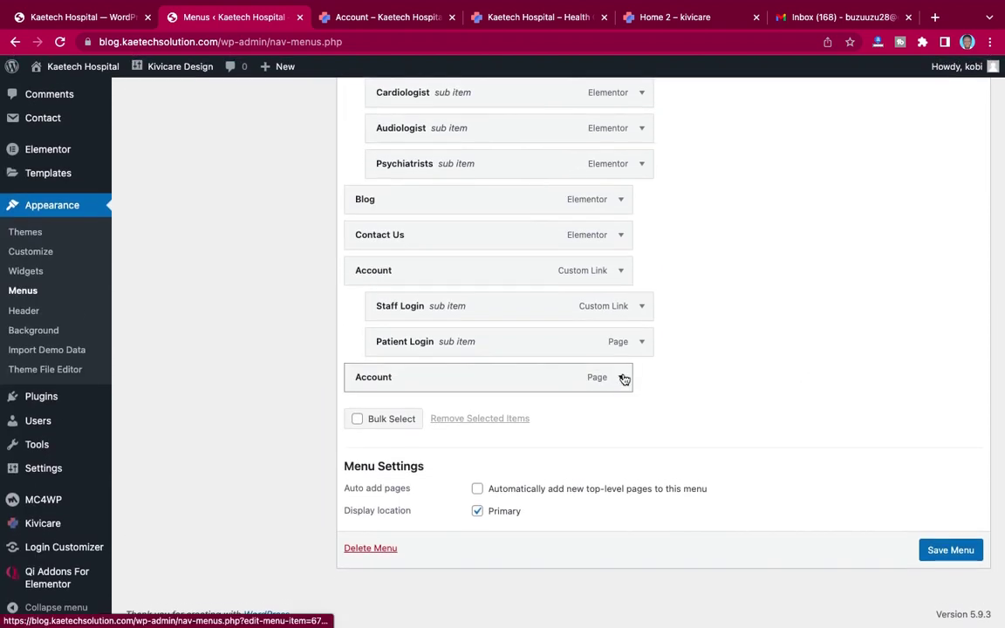
{"action": "left_click", "coordinate": [623, 377]}
{"action": "scroll", "coordinate": [699, 422], "scroll_direction": "down", "scroll_amount": 1}
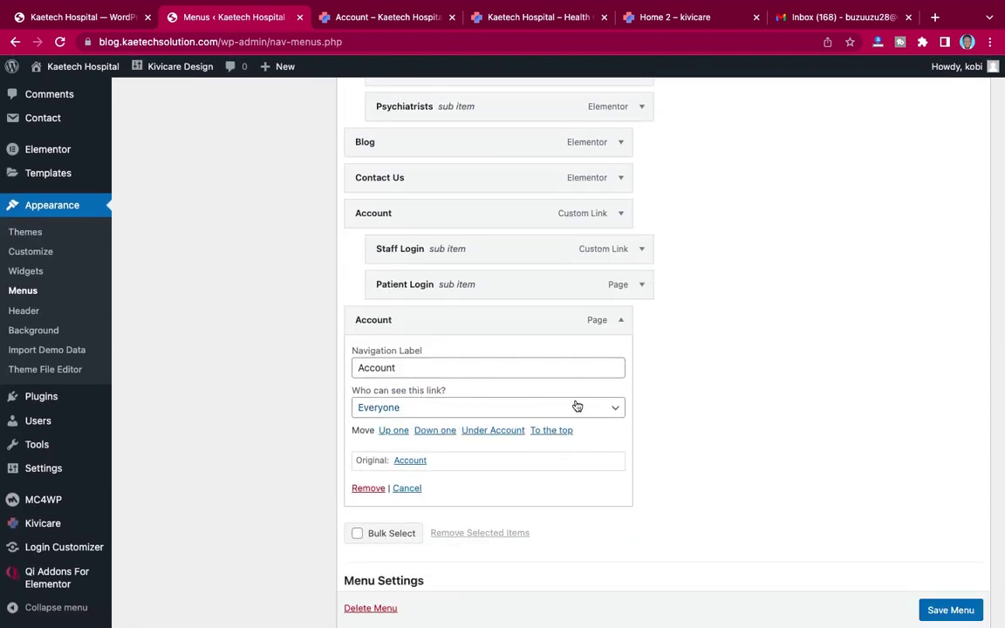
{"action": "left_click", "coordinate": [605, 408]}
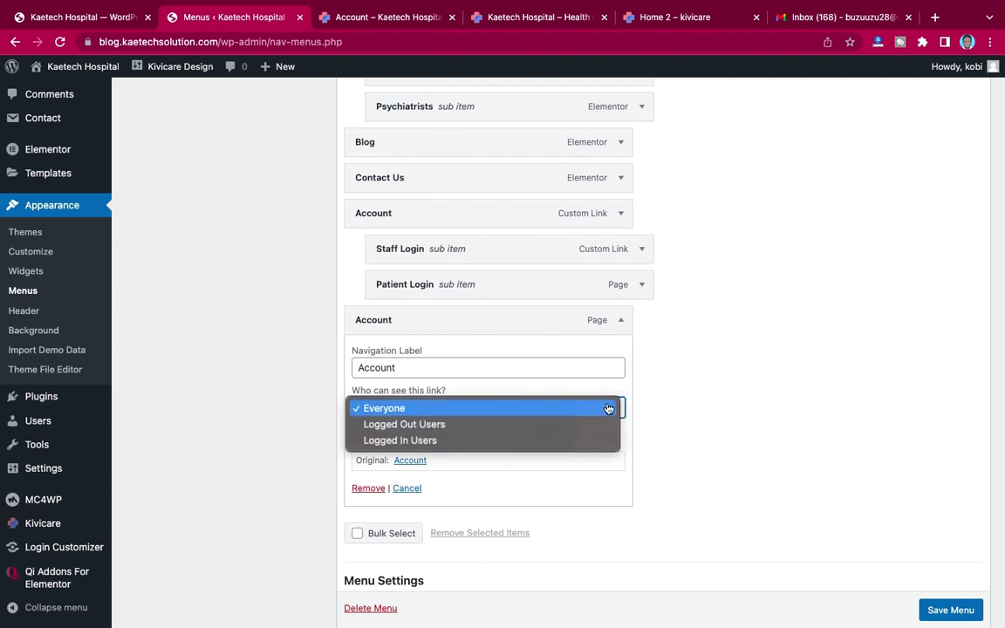
{"action": "left_click", "coordinate": [520, 440]}
{"action": "scroll", "coordinate": [699, 450], "scroll_direction": "down", "scroll_amount": 2}
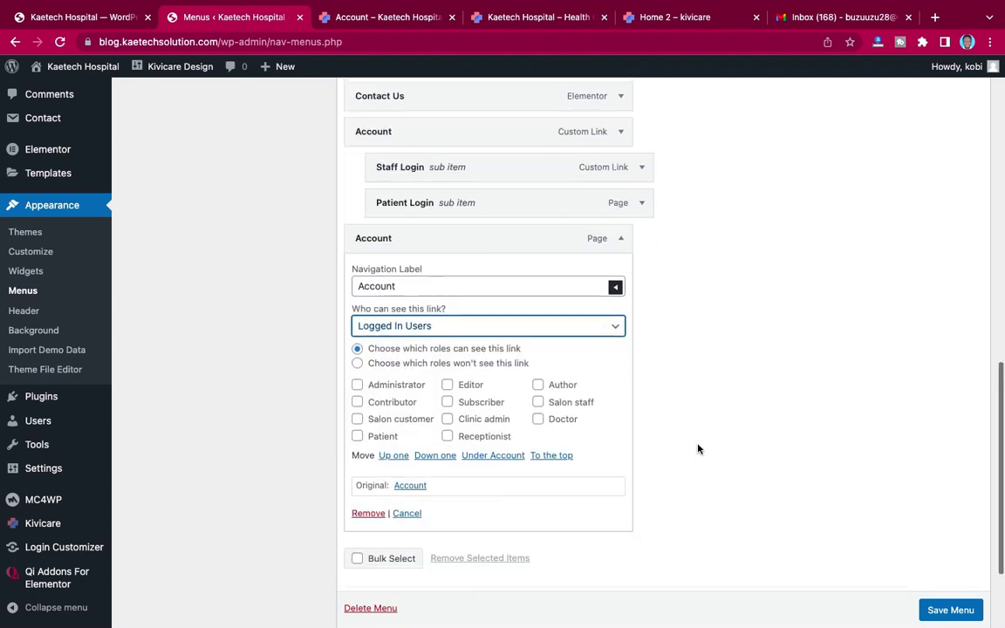
{"action": "left_click", "coordinate": [357, 424]}
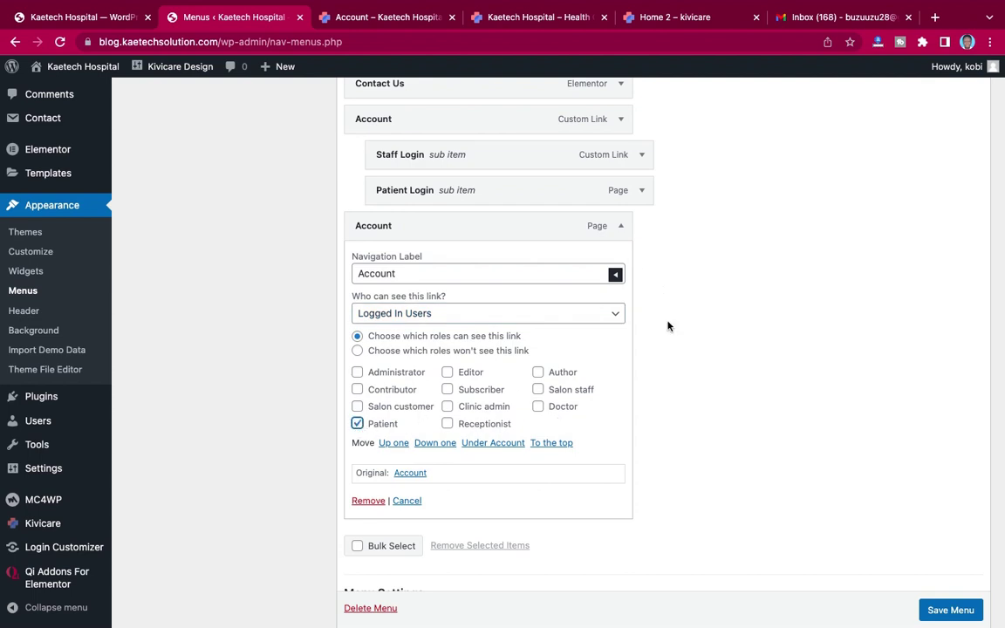
{"action": "left_click", "coordinate": [622, 229]}
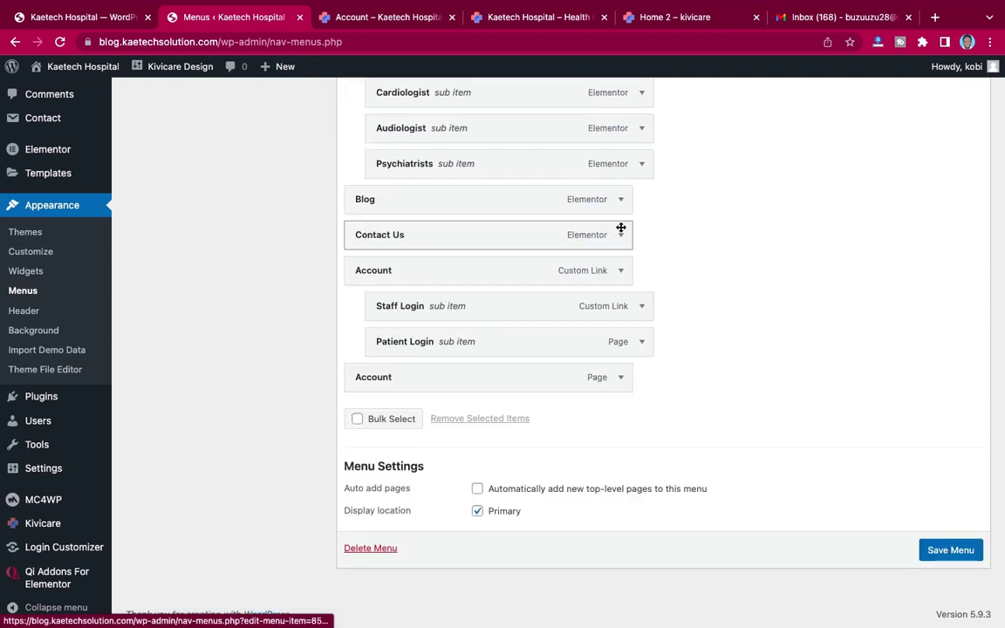
{"action": "left_click", "coordinate": [953, 548]}
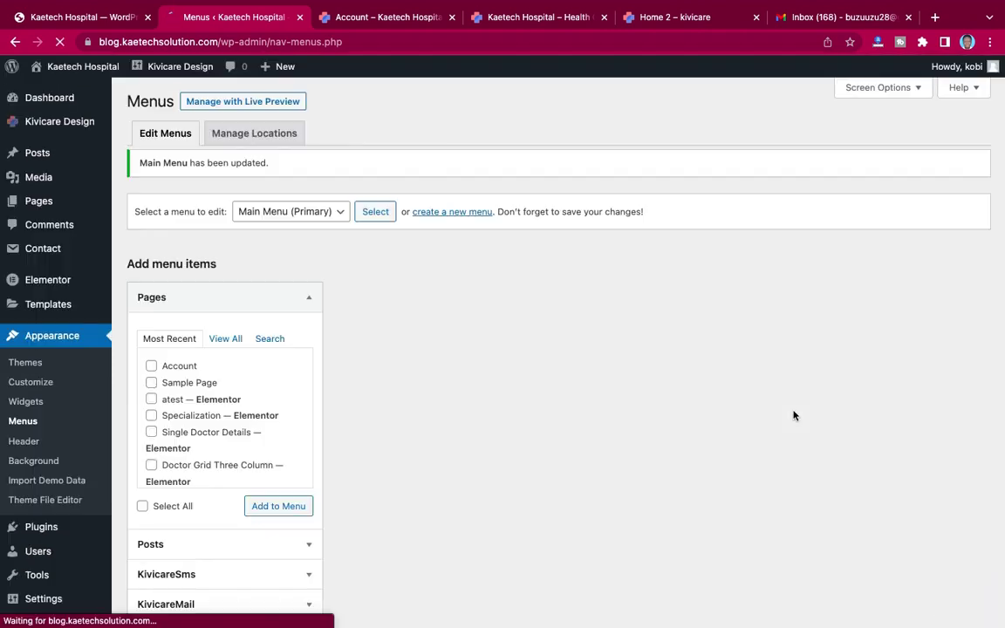
Step: Browse the live site's Home and Our Doctors pages while logged in, then select the site URL and bring up the browser options
{"action": "left_click", "coordinate": [401, 19]}
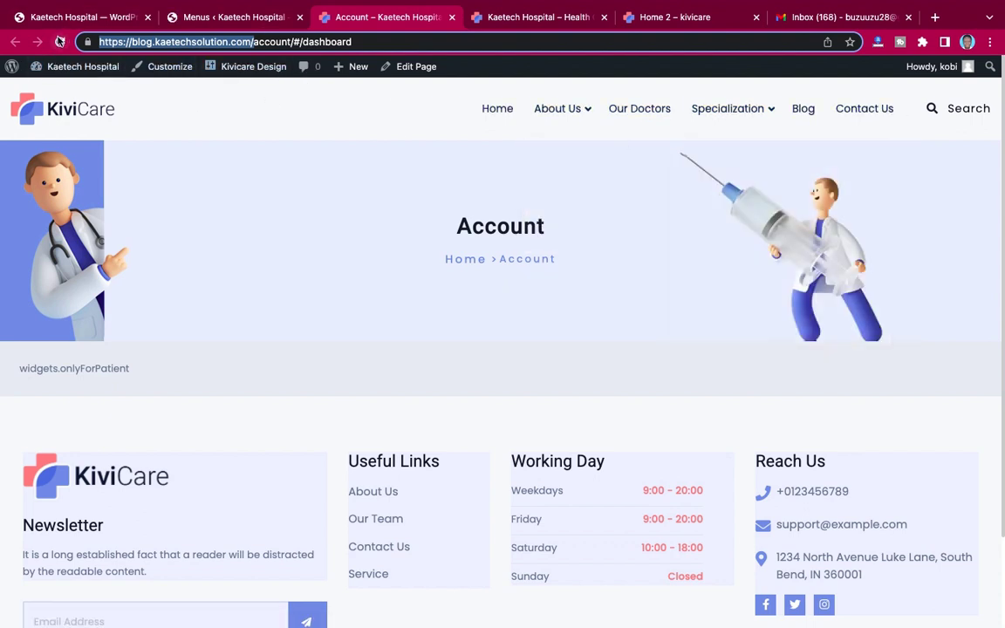
{"action": "left_click", "coordinate": [503, 112]}
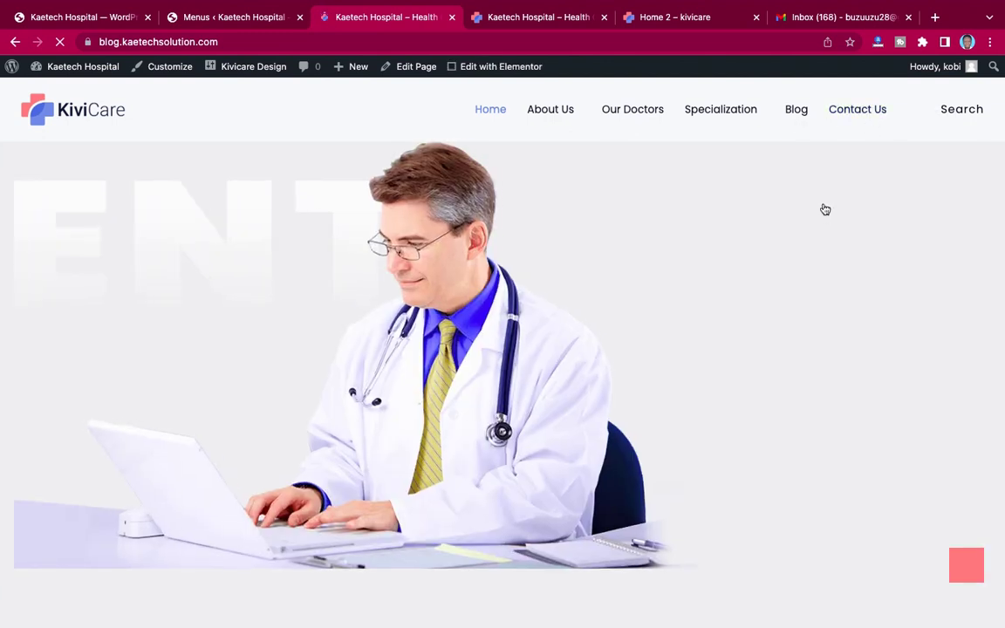
{"action": "mouse_move", "coordinate": [724, 110]}
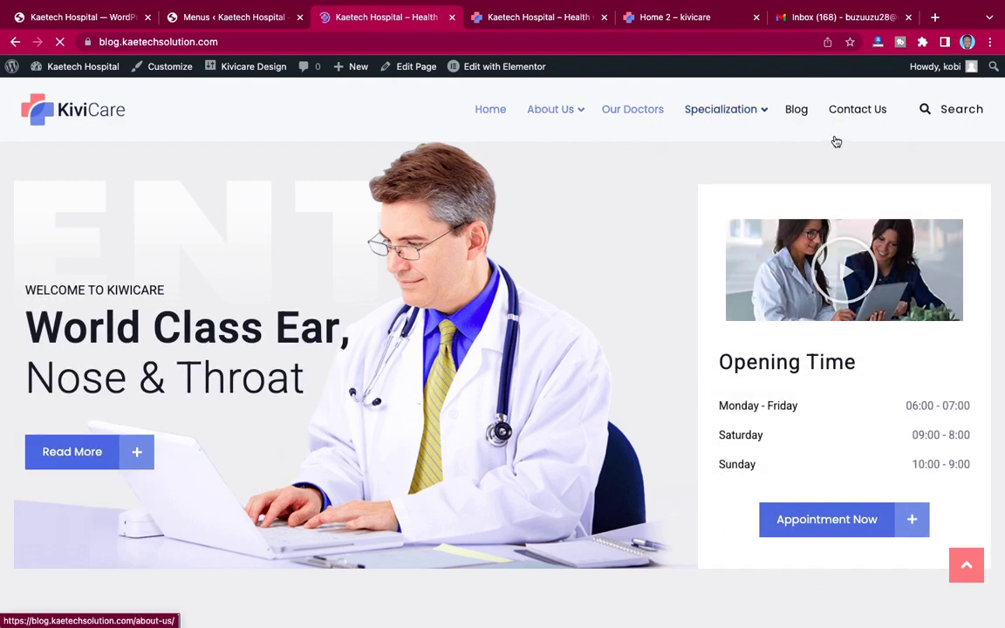
{"action": "left_click", "coordinate": [772, 124]}
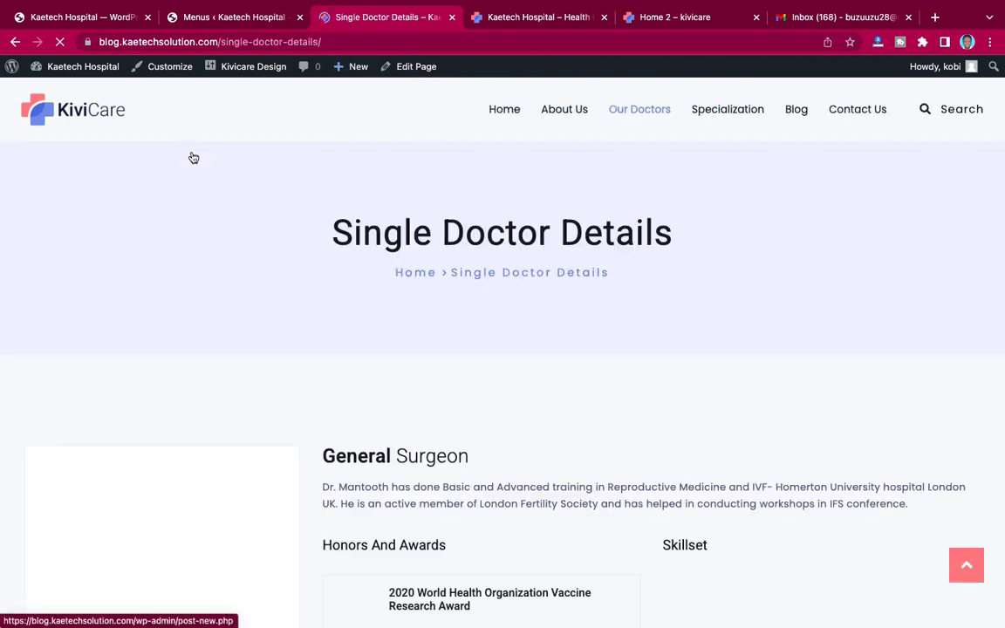
{"action": "left_click", "coordinate": [498, 111]}
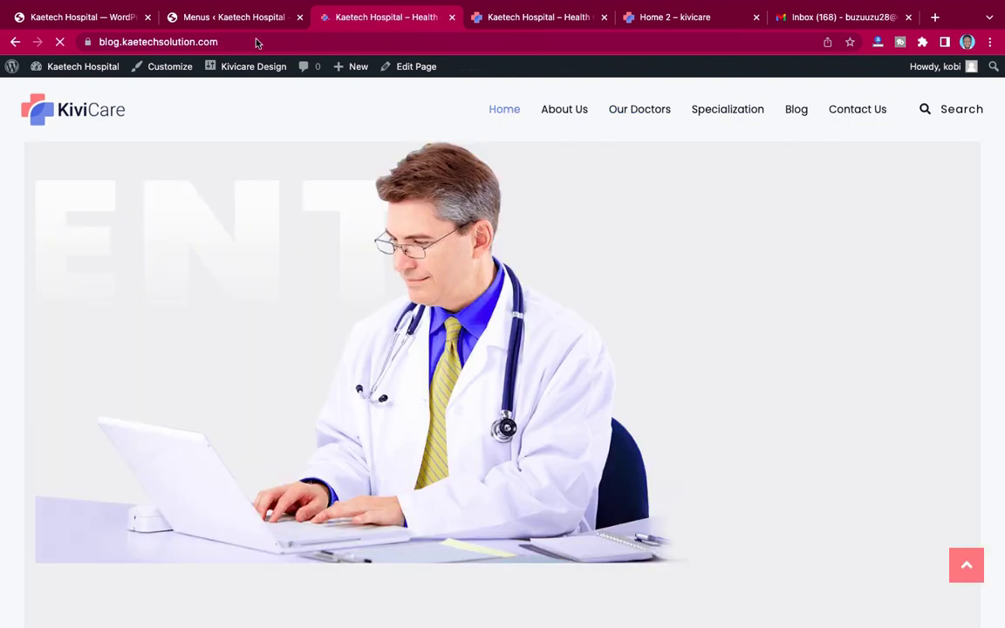
{"action": "left_click", "coordinate": [256, 41]}
{"action": "key", "text": "super+c"}
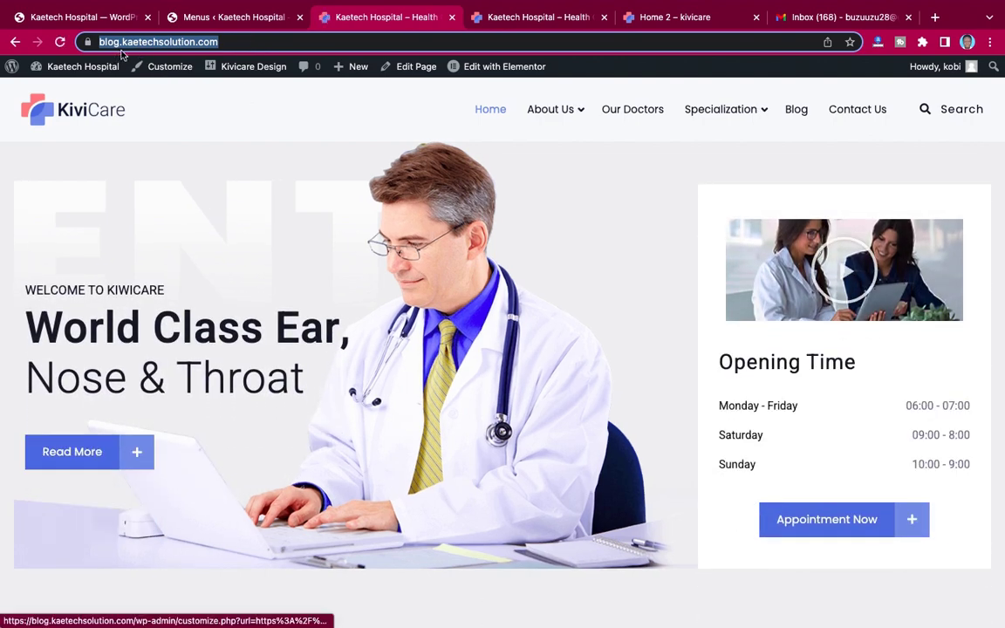
{"action": "left_click", "coordinate": [991, 42]}
Step: Load the site URL in a new incognito window, revealing Account with Staff Login and Patient Login
{"action": "left_click", "coordinate": [877, 103]}
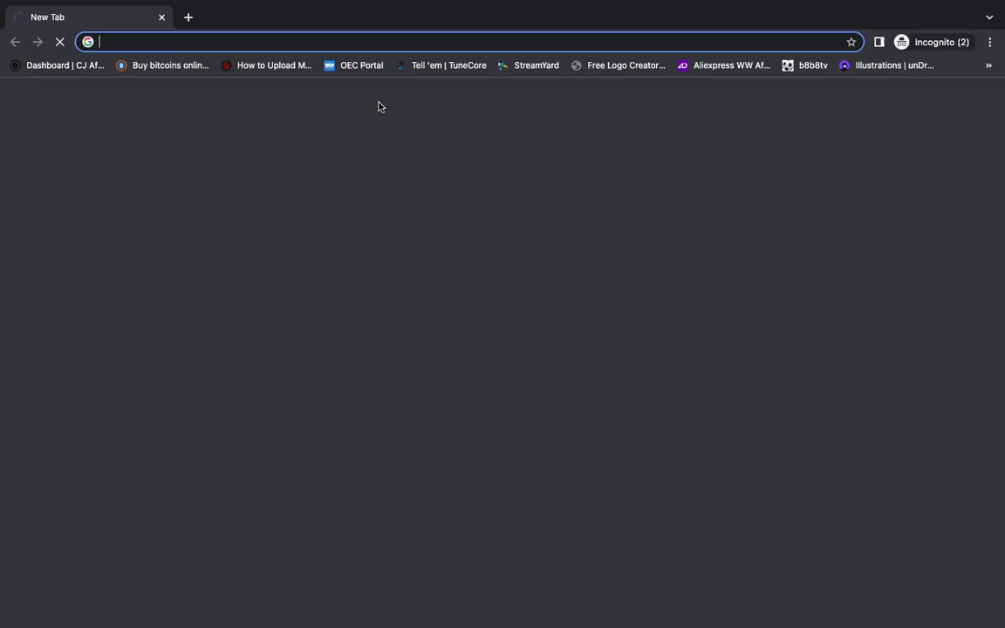
{"action": "key", "text": "super+v"}
{"action": "key", "text": "Return"}
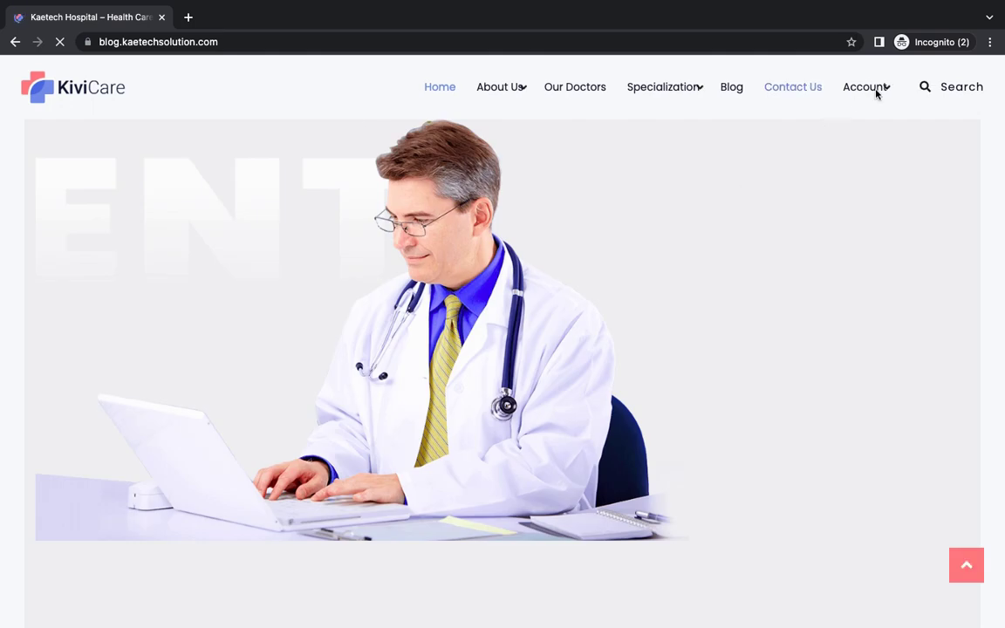
{"action": "mouse_move", "coordinate": [874, 95]}
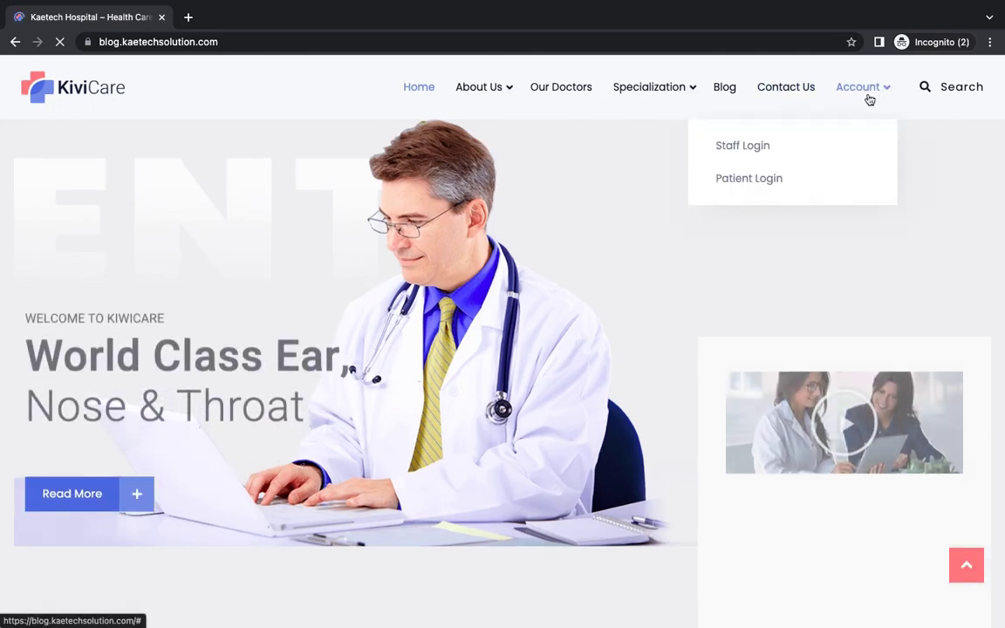
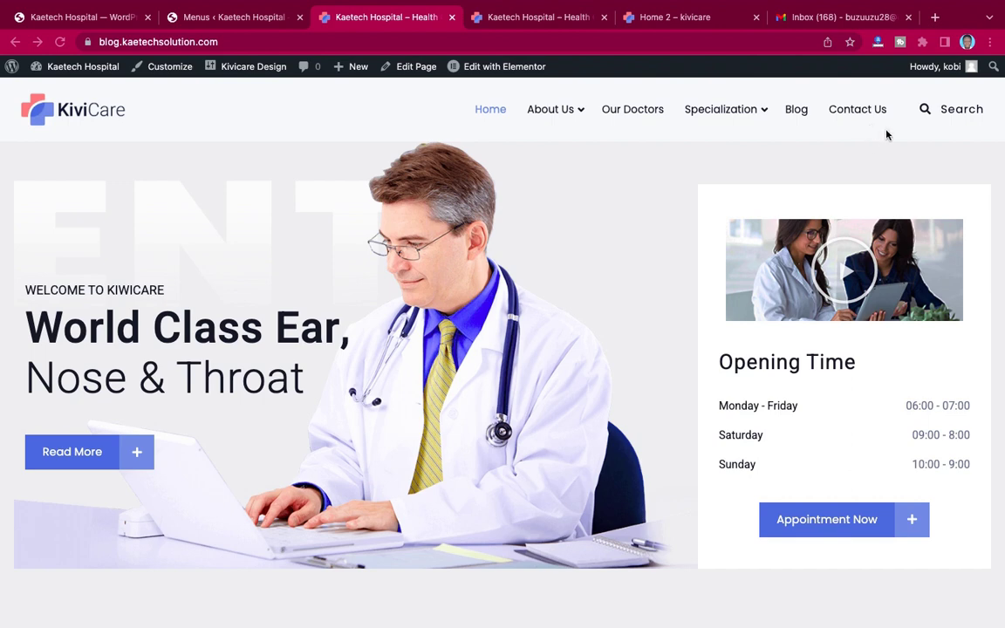
Step: In the incognito window, check Account > Staff Login, go back, then open Account > Patient Login
{"action": "key", "text": "ctrl+Right"}
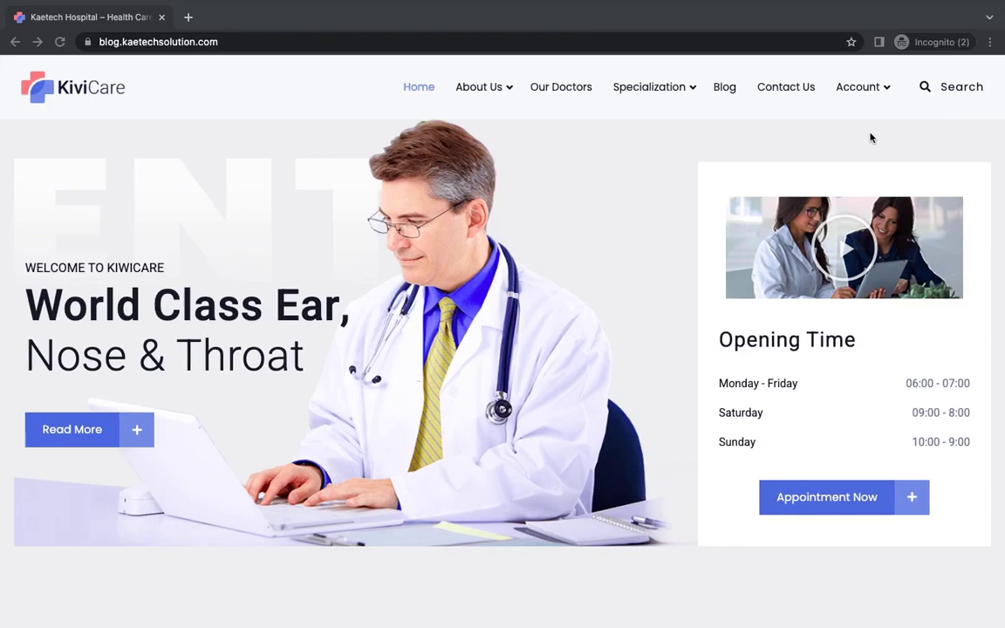
{"action": "mouse_move", "coordinate": [867, 95]}
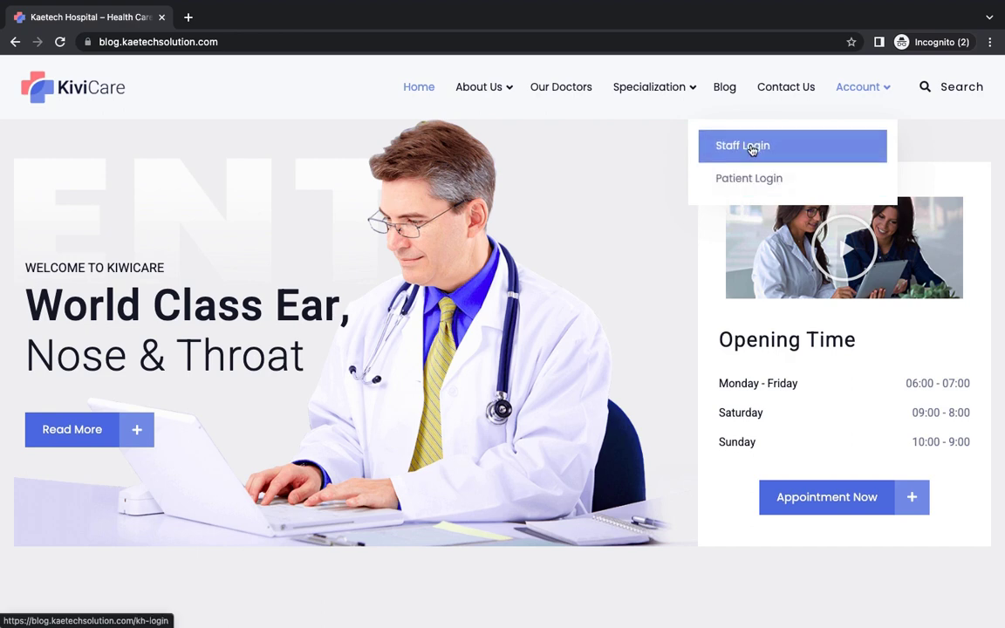
{"action": "left_click", "coordinate": [752, 151]}
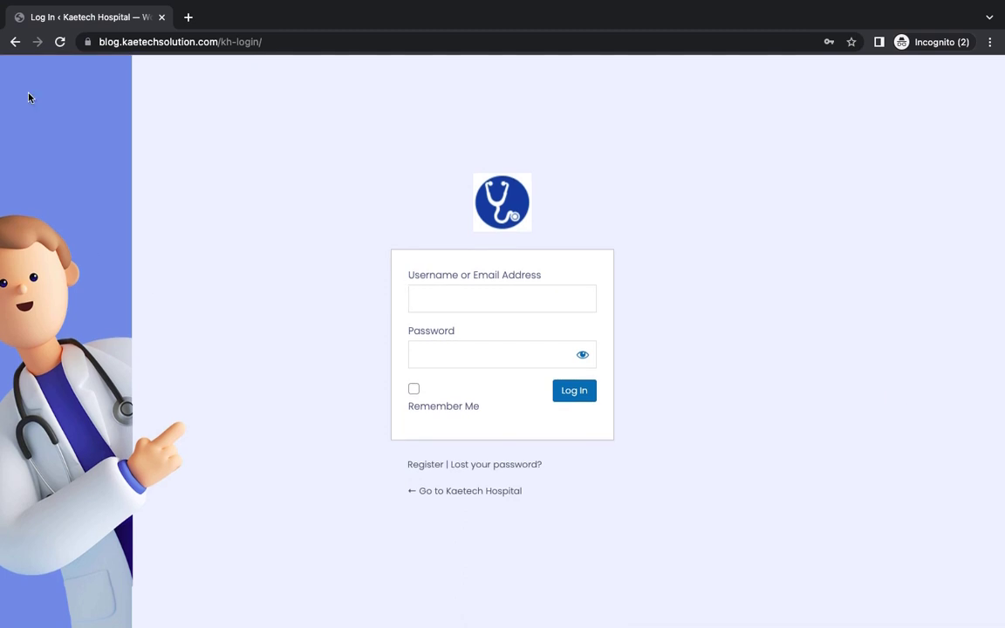
{"action": "left_click", "coordinate": [15, 42]}
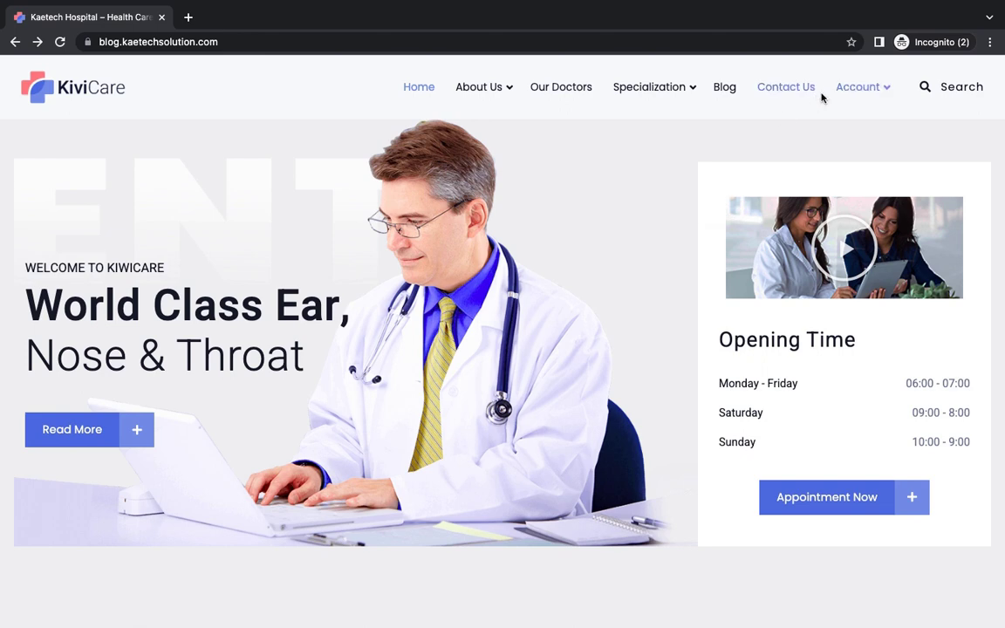
{"action": "left_click", "coordinate": [745, 181]}
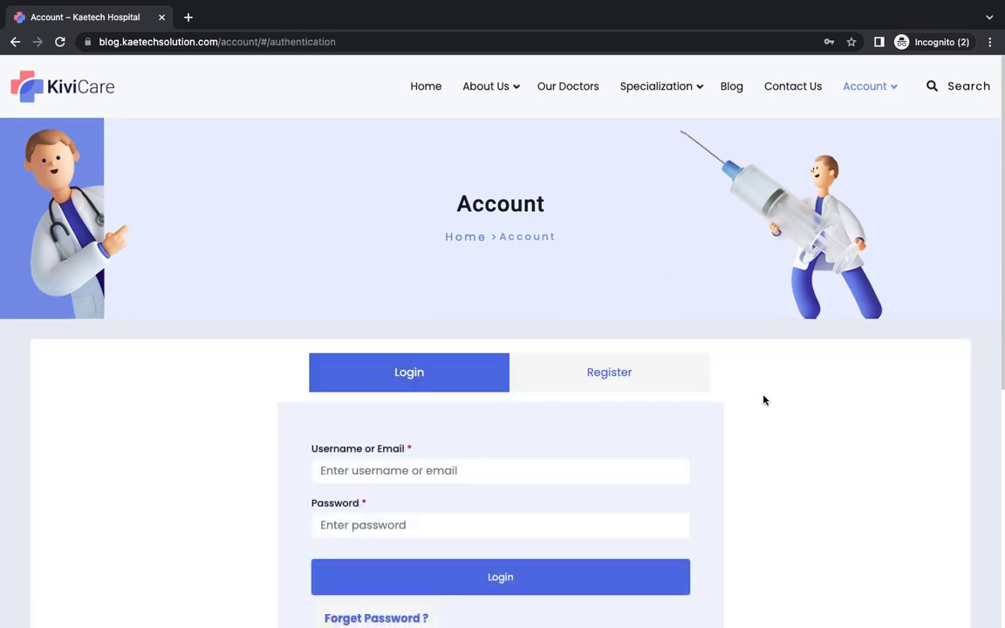
Step: Switch the Account page from Login to the Register tab to reveal the patient sign-up fields
{"action": "scroll", "coordinate": [764, 401], "scroll_direction": "down", "scroll_amount": 4}
{"action": "scroll", "coordinate": [763, 401], "scroll_direction": "up", "scroll_amount": 2}
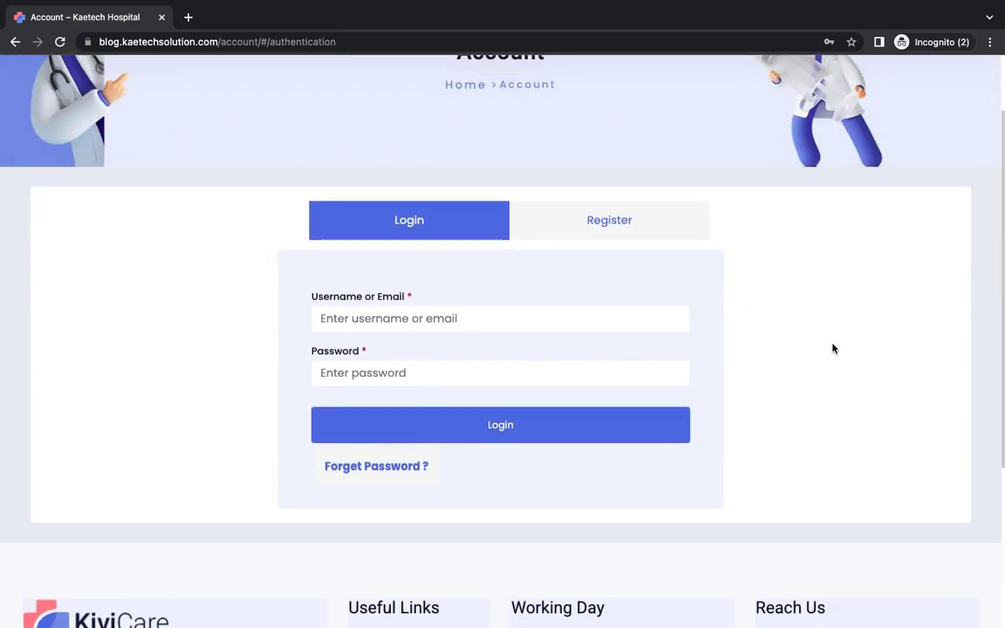
{"action": "scroll", "coordinate": [833, 349], "scroll_direction": "up", "scroll_amount": 2}
{"action": "scroll", "coordinate": [833, 350], "scroll_direction": "down", "scroll_amount": 2}
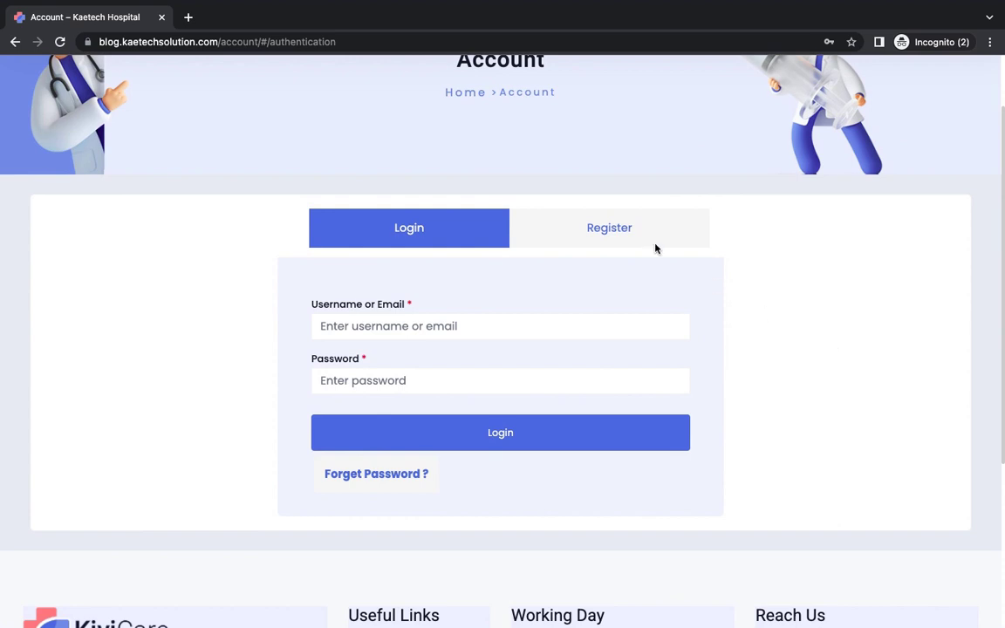
{"action": "left_click", "coordinate": [626, 229]}
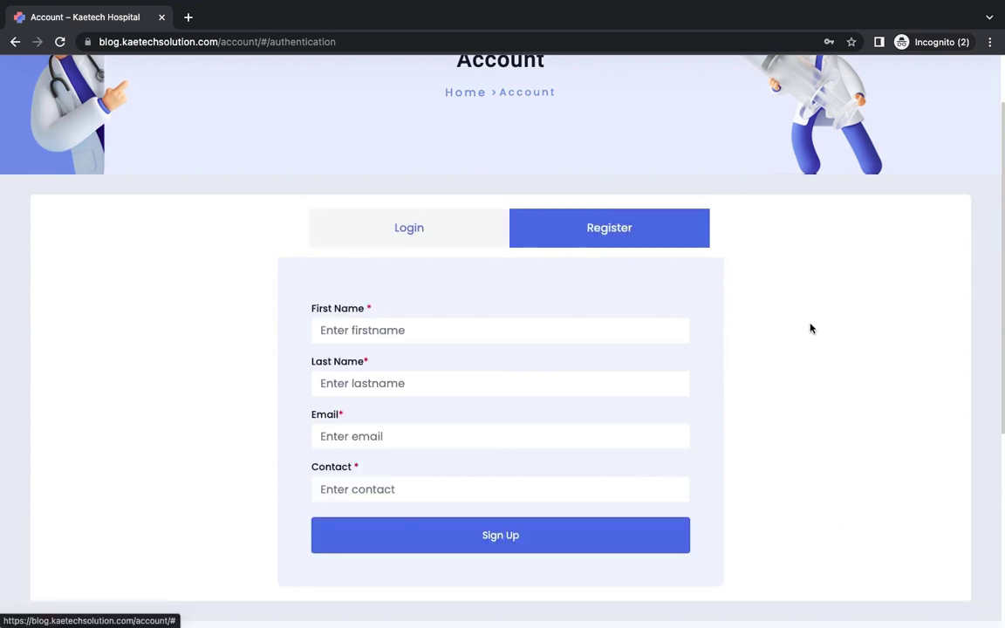
{"action": "scroll", "coordinate": [810, 328], "scroll_direction": "down", "scroll_amount": 2}
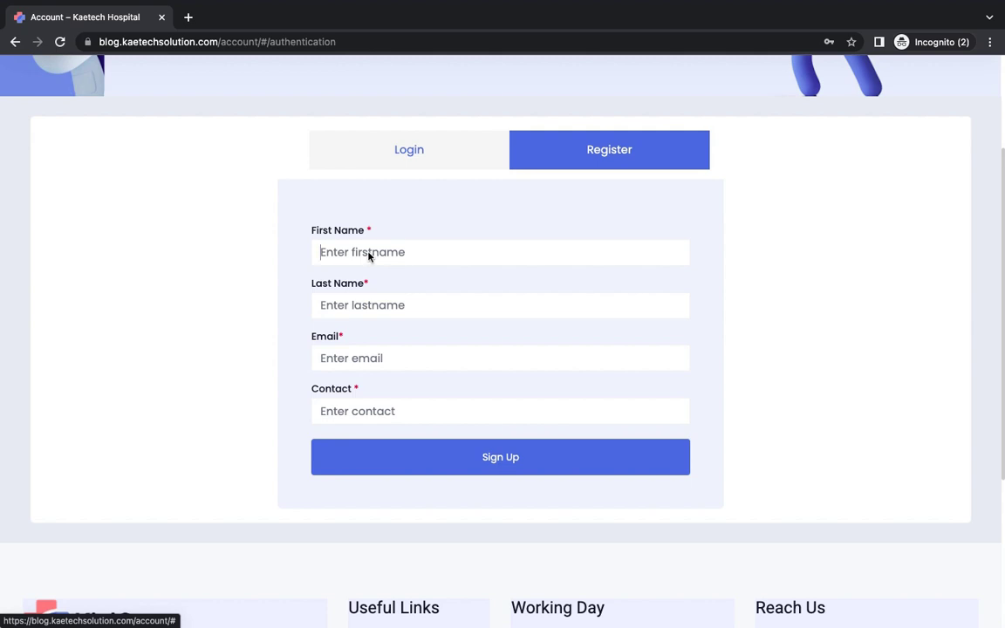
Step: Autofill the first and last name, enter a new e-mail address and contact number, and sign up
{"action": "left_click", "coordinate": [370, 253]}
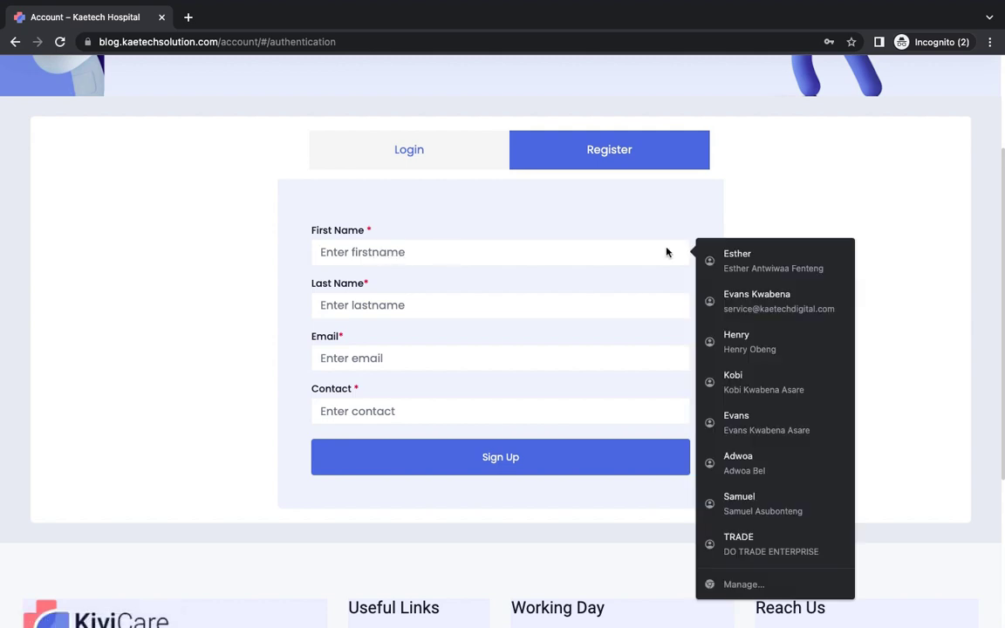
{"action": "left_click", "coordinate": [728, 260]}
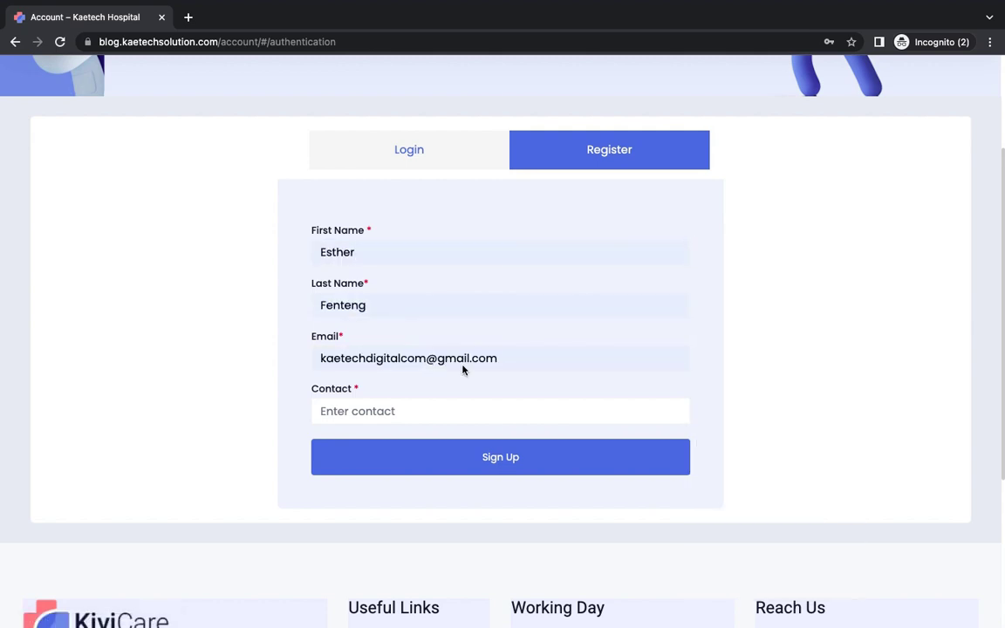
{"action": "left_click", "coordinate": [500, 365]}
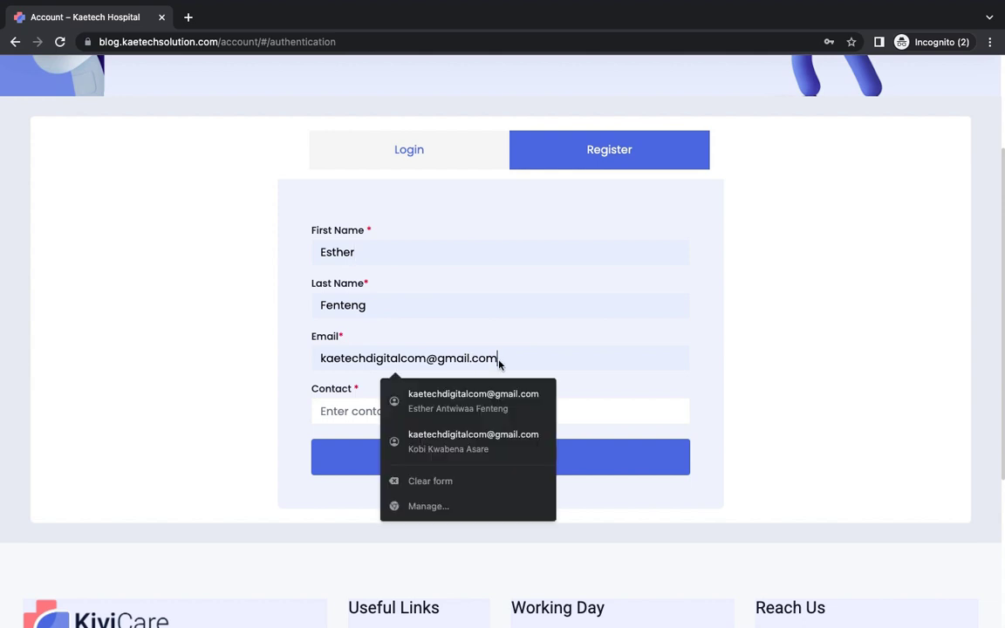
{"action": "left_click_drag", "start_coordinate": [500, 365], "coordinate": [313, 360]}
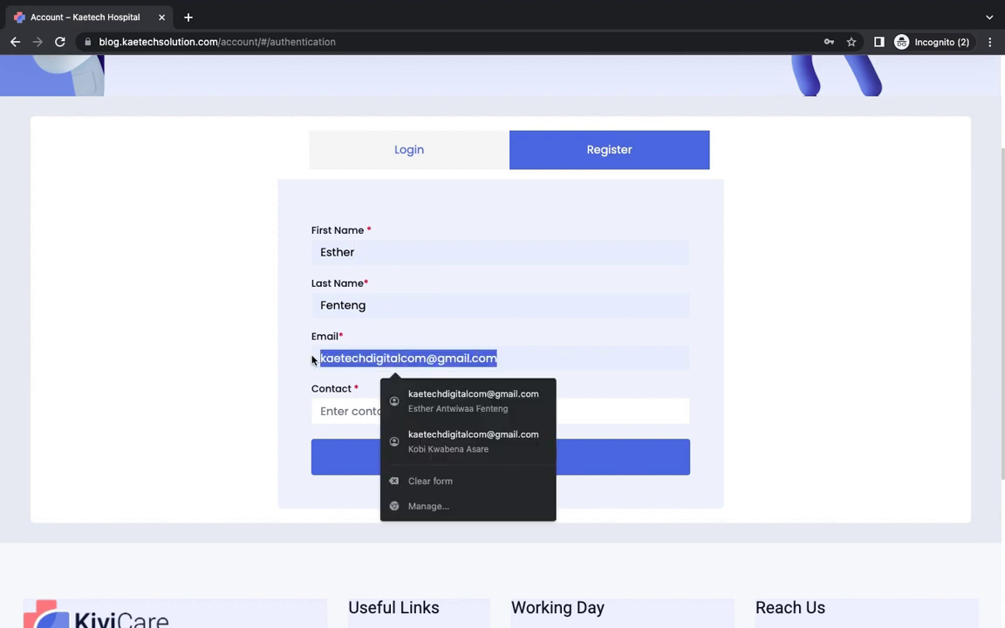
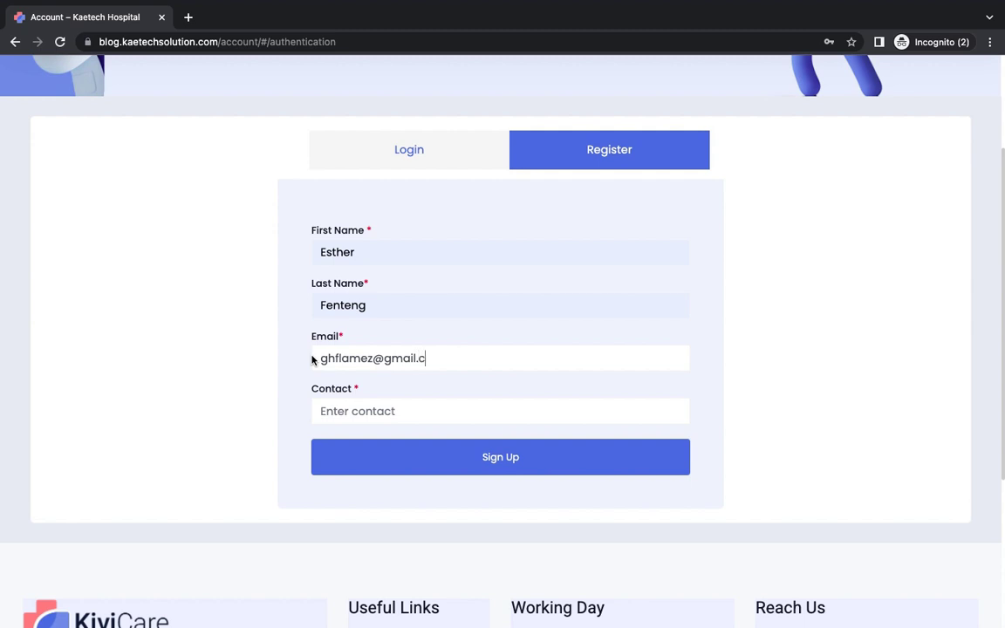
{"action": "left_click", "coordinate": [361, 409]}
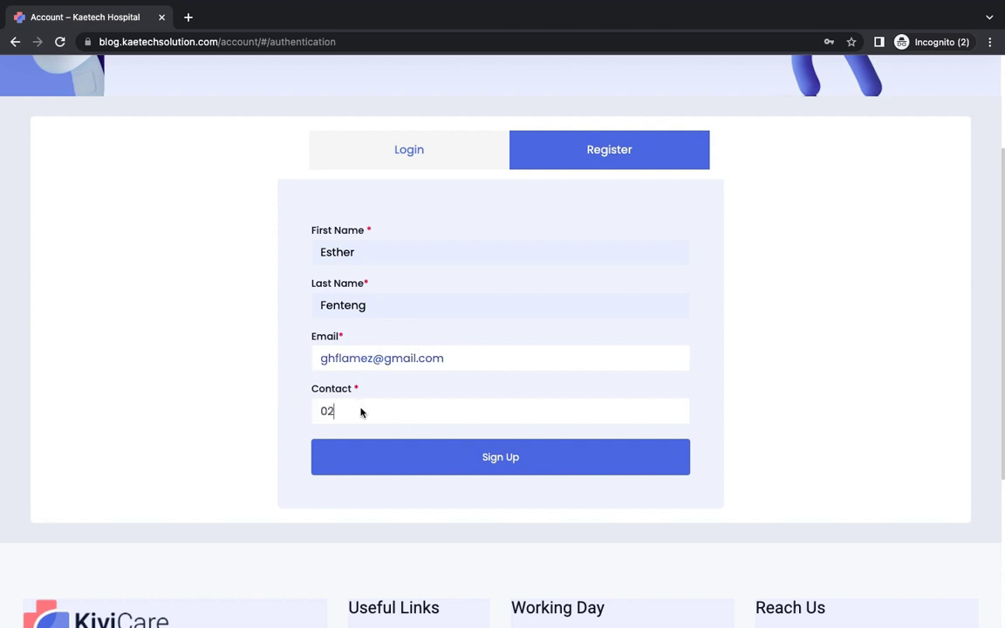
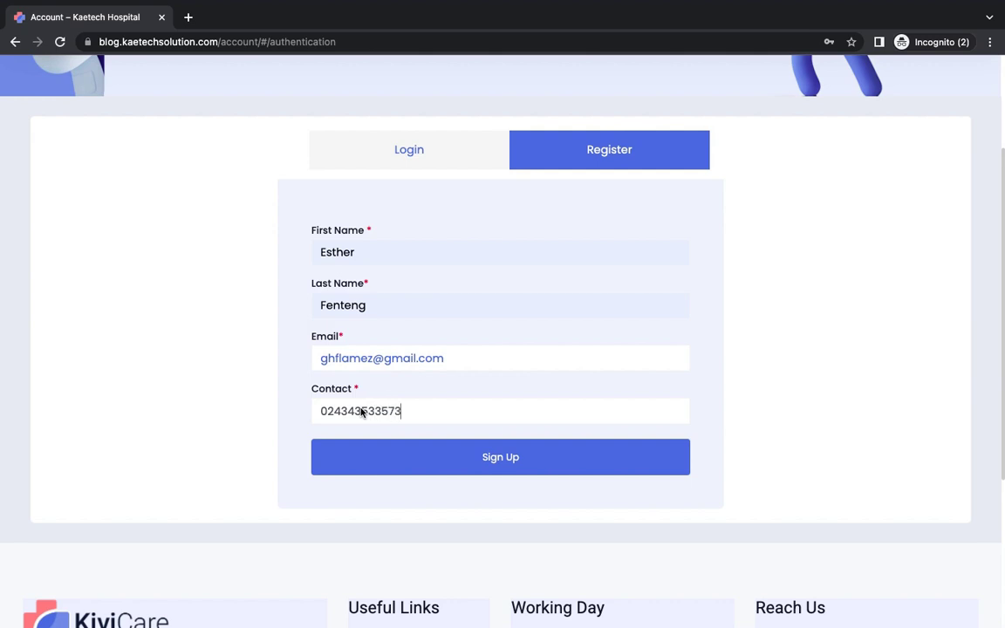
{"action": "left_click", "coordinate": [494, 458]}
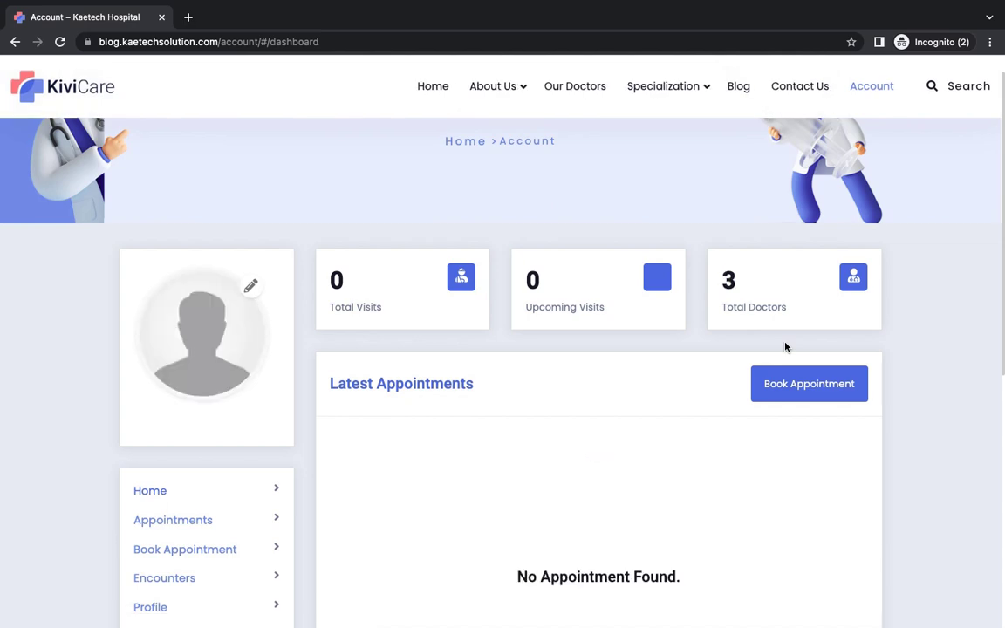
{"action": "scroll", "coordinate": [929, 474], "scroll_direction": "down", "scroll_amount": 6}
{"action": "scroll", "coordinate": [929, 474], "scroll_direction": "up", "scroll_amount": 3}
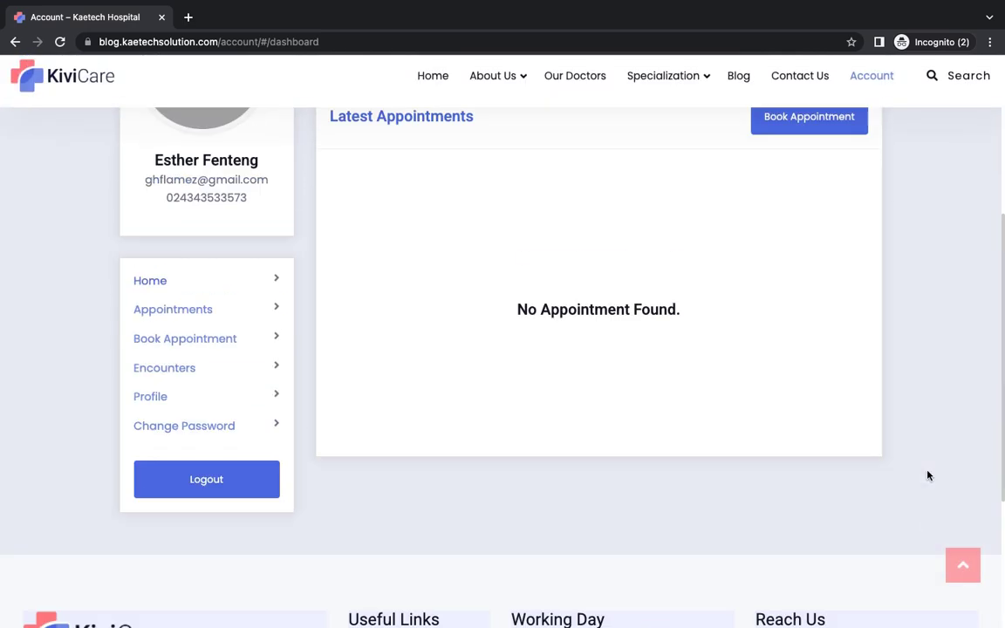
{"action": "scroll", "coordinate": [929, 476], "scroll_direction": "up", "scroll_amount": 5}
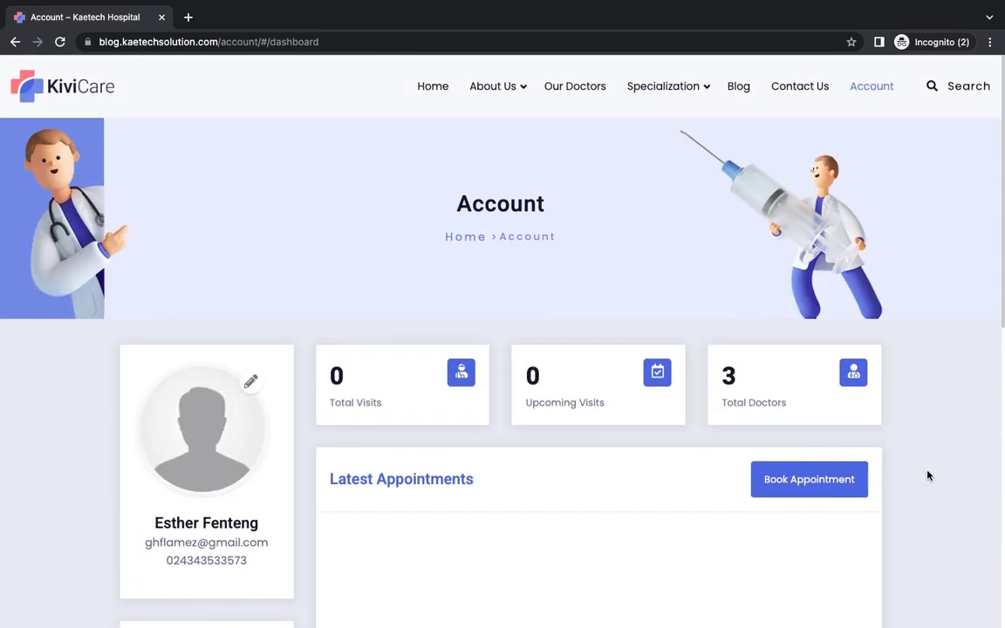
{"action": "scroll", "coordinate": [928, 475], "scroll_direction": "down", "scroll_amount": 8}
{"action": "scroll", "coordinate": [928, 475], "scroll_direction": "up", "scroll_amount": 8}
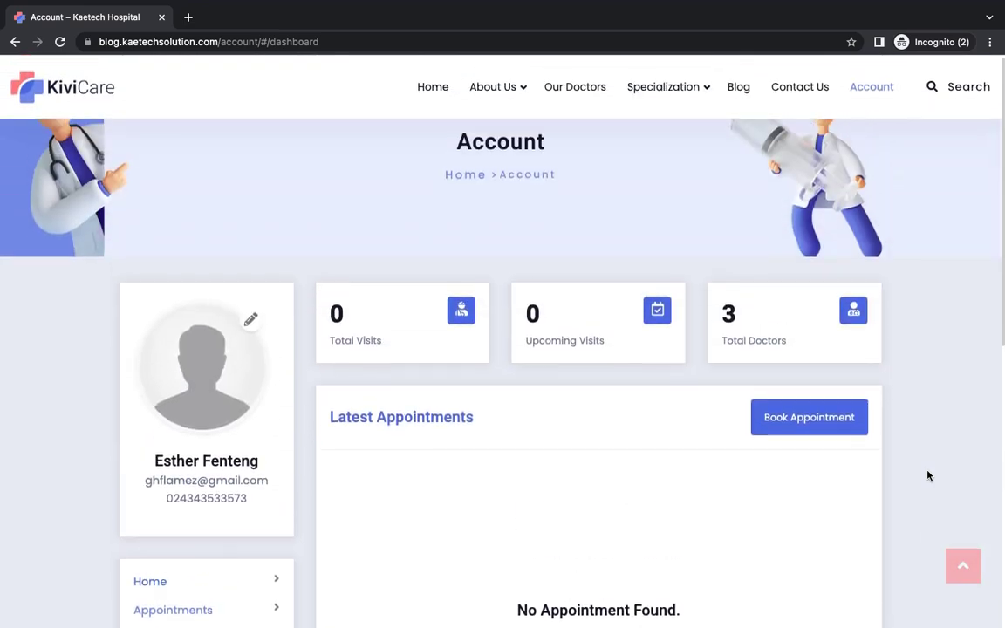
{"action": "scroll", "coordinate": [929, 475], "scroll_direction": "down", "scroll_amount": 2}
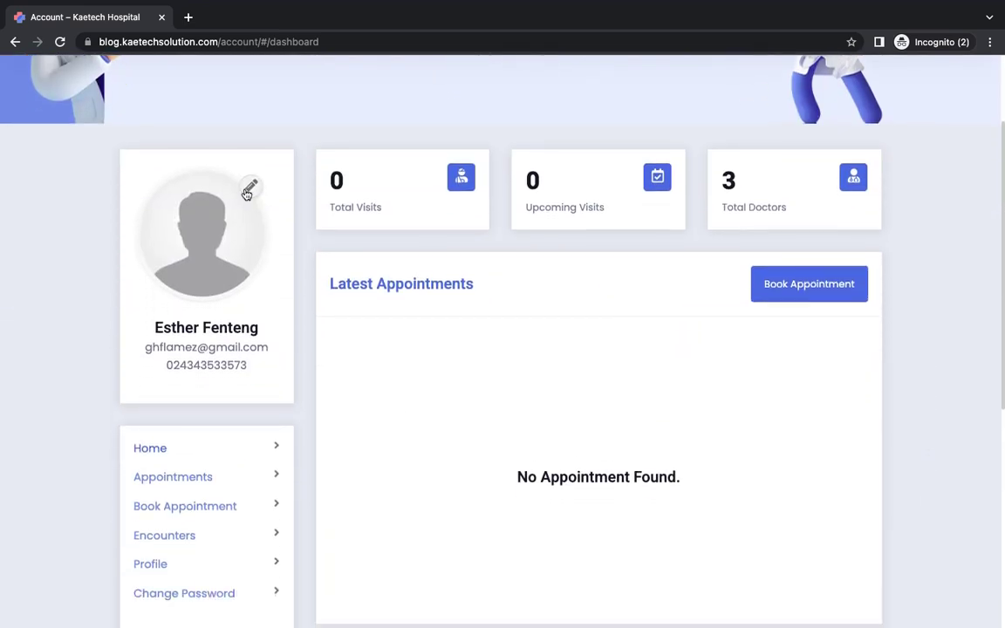
{"action": "scroll", "coordinate": [272, 401], "scroll_direction": "down", "scroll_amount": 2}
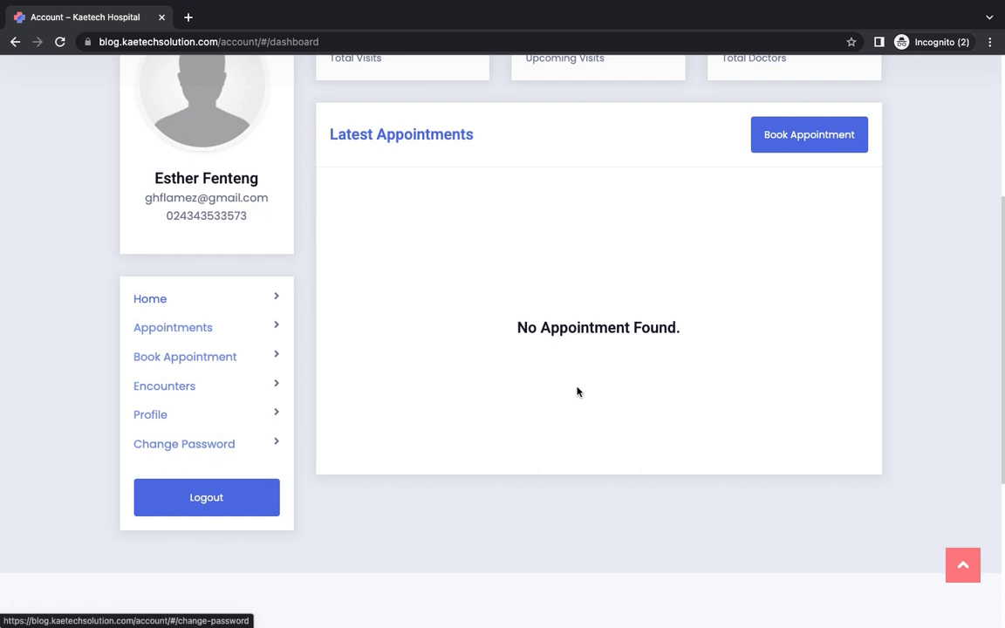
{"action": "scroll", "coordinate": [747, 372], "scroll_direction": "up", "scroll_amount": 2}
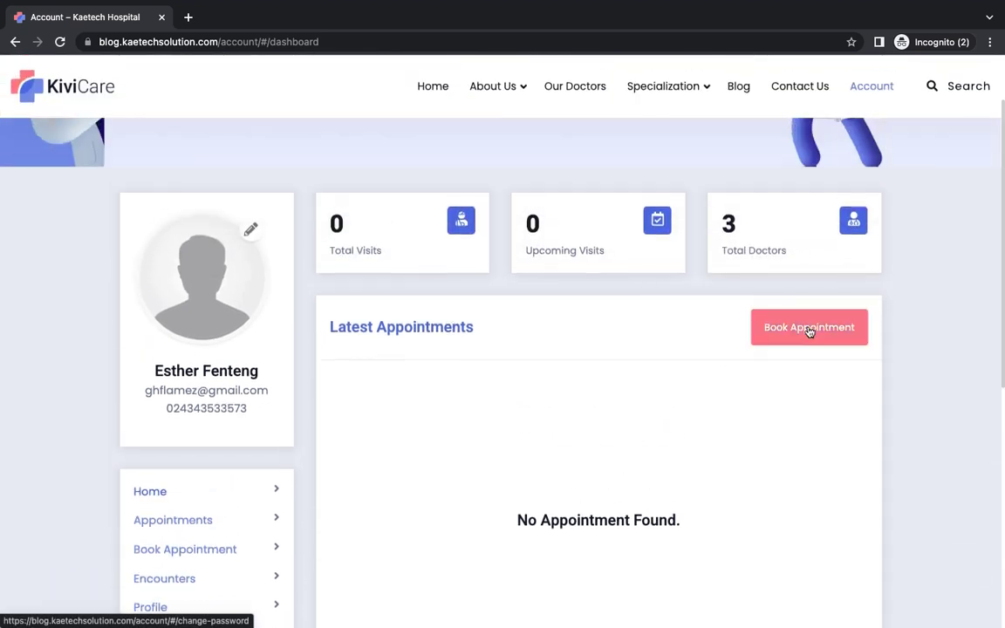
Step: Begin a booking with the Family Medicine doctor for Dental Service, then switch to the homepage window
{"action": "left_click", "coordinate": [798, 333]}
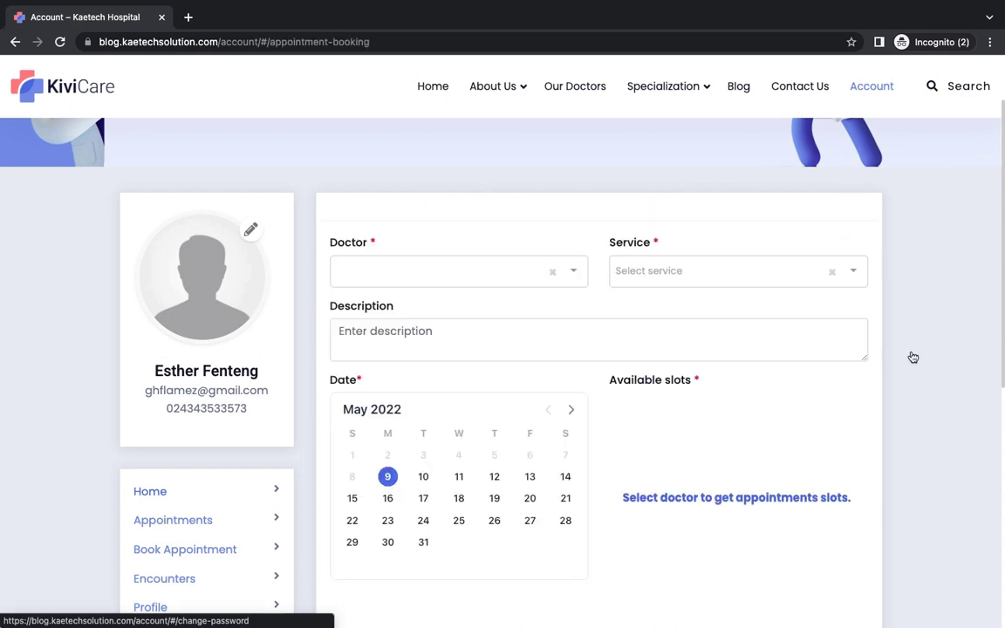
{"action": "scroll", "coordinate": [912, 357], "scroll_direction": "down", "scroll_amount": 2}
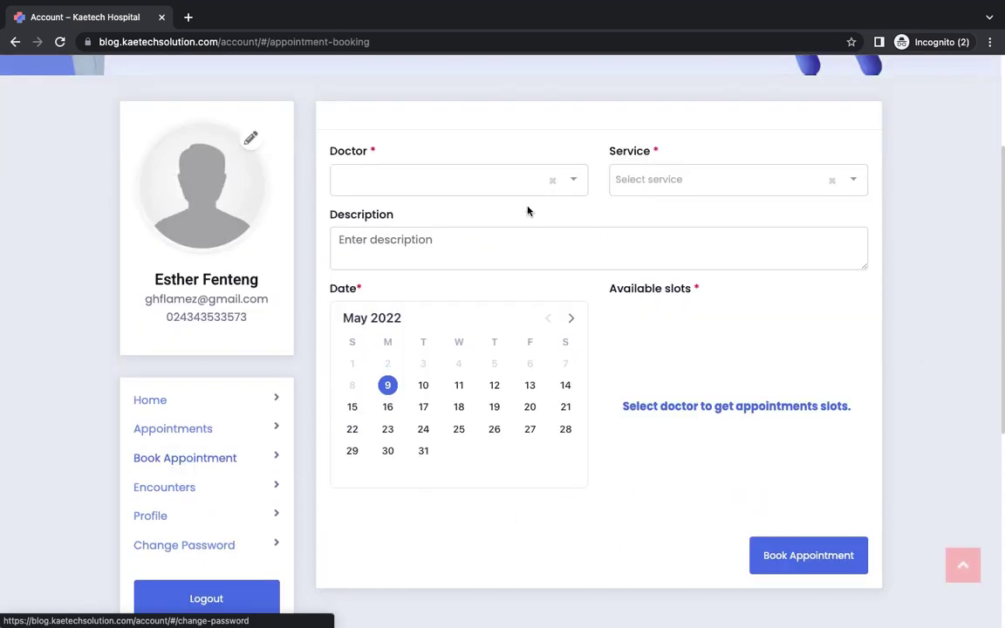
{"action": "left_click", "coordinate": [450, 183]}
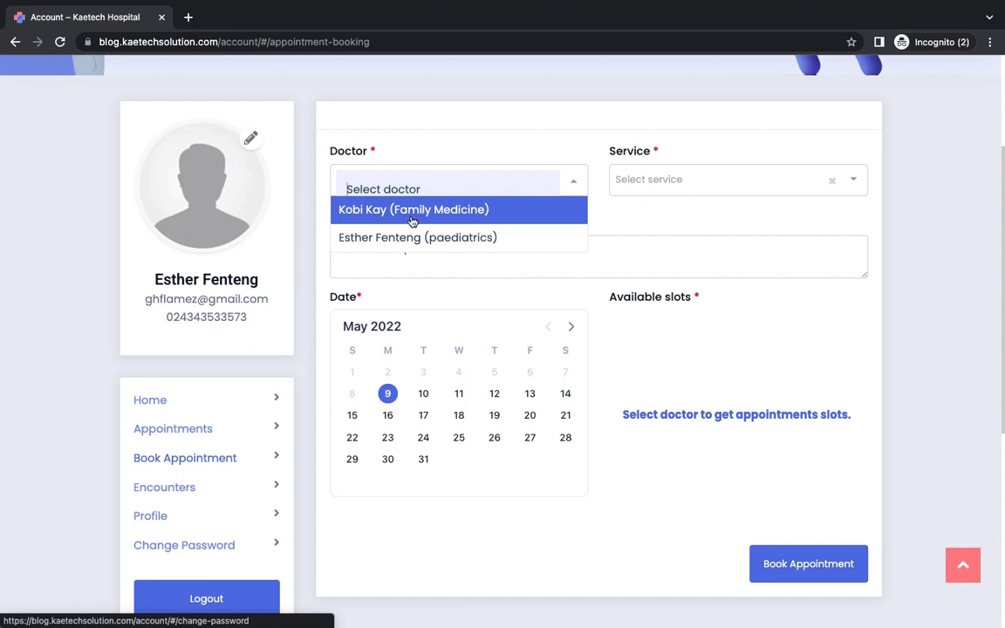
{"action": "left_click", "coordinate": [414, 217]}
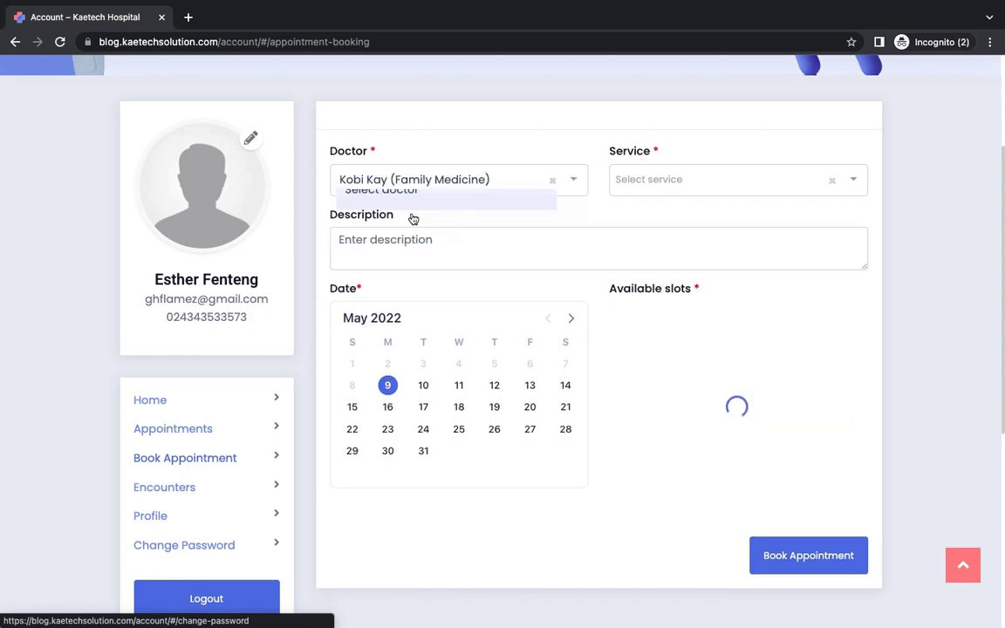
{"action": "left_click", "coordinate": [685, 177]}
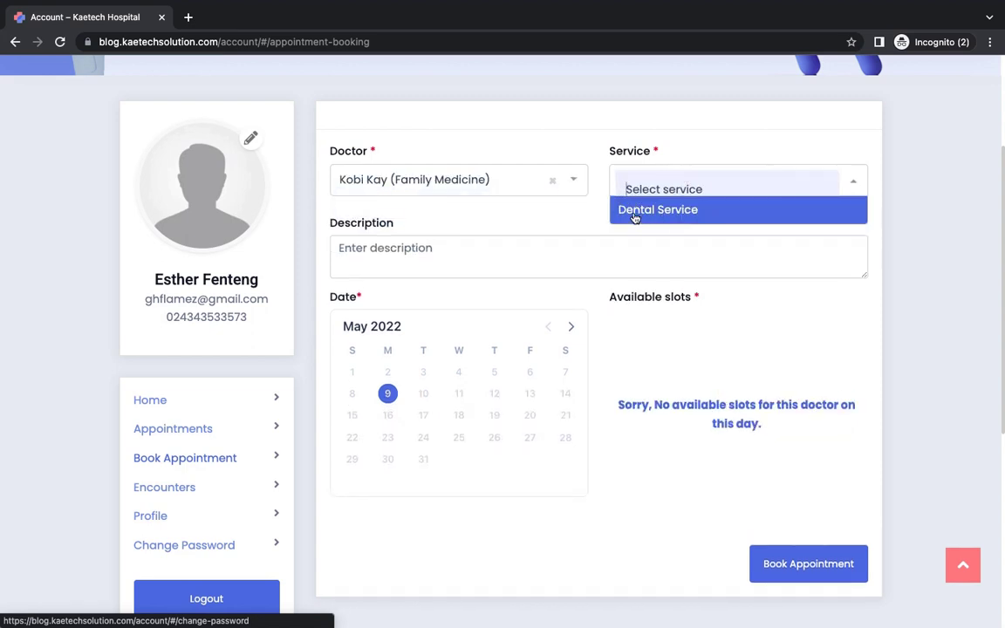
{"action": "left_click", "coordinate": [681, 211]}
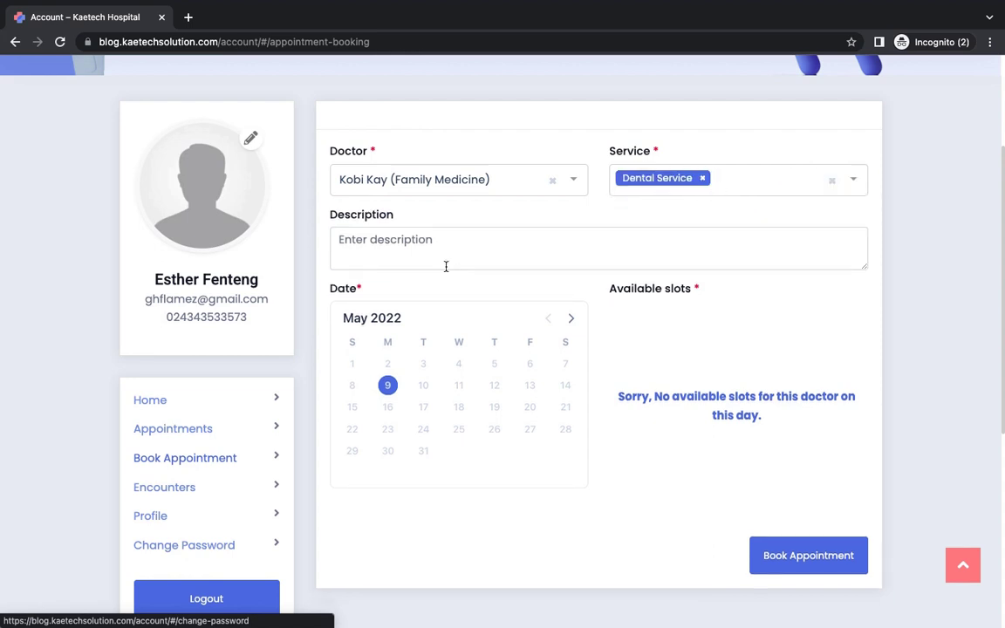
{"action": "scroll", "coordinate": [584, 268], "scroll_direction": "down", "scroll_amount": 2}
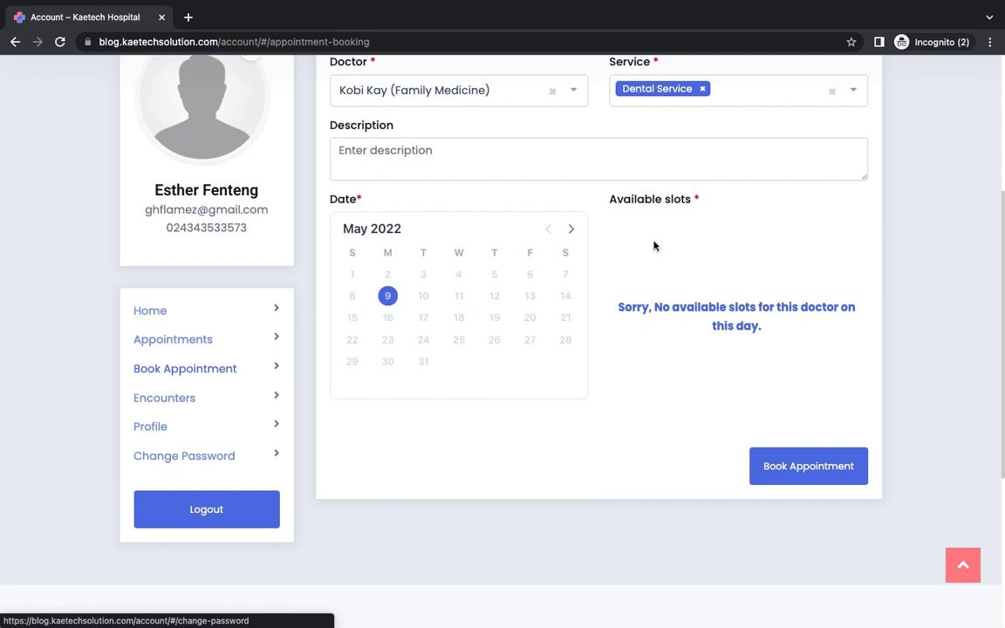
{"action": "key", "text": "ctrl+Left"}
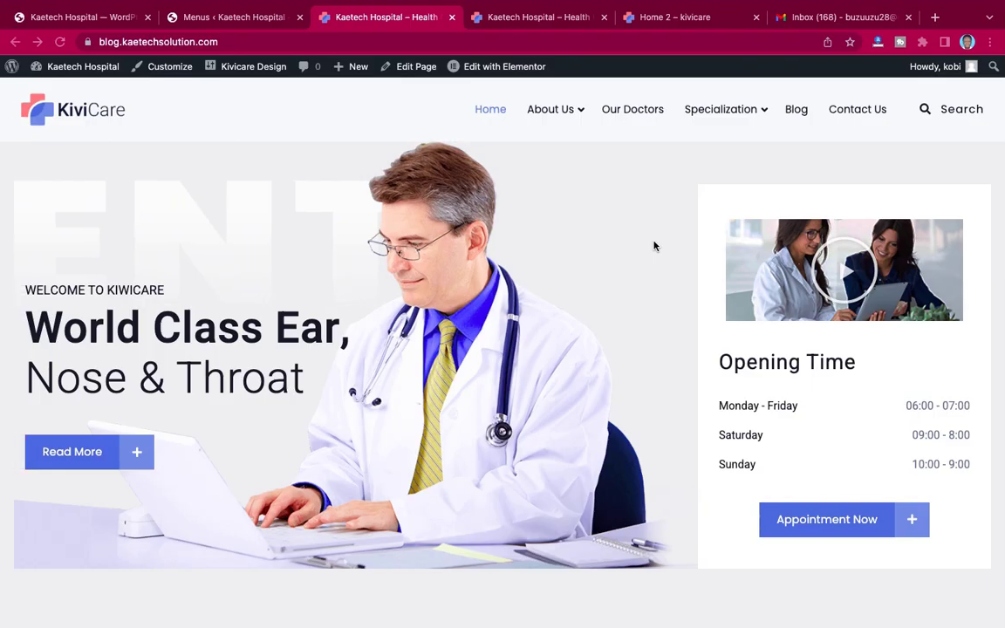
Step: Start a new doctor session for the Family Medicine doctor with 40-minute time slots
{"action": "left_click", "coordinate": [87, 15]}
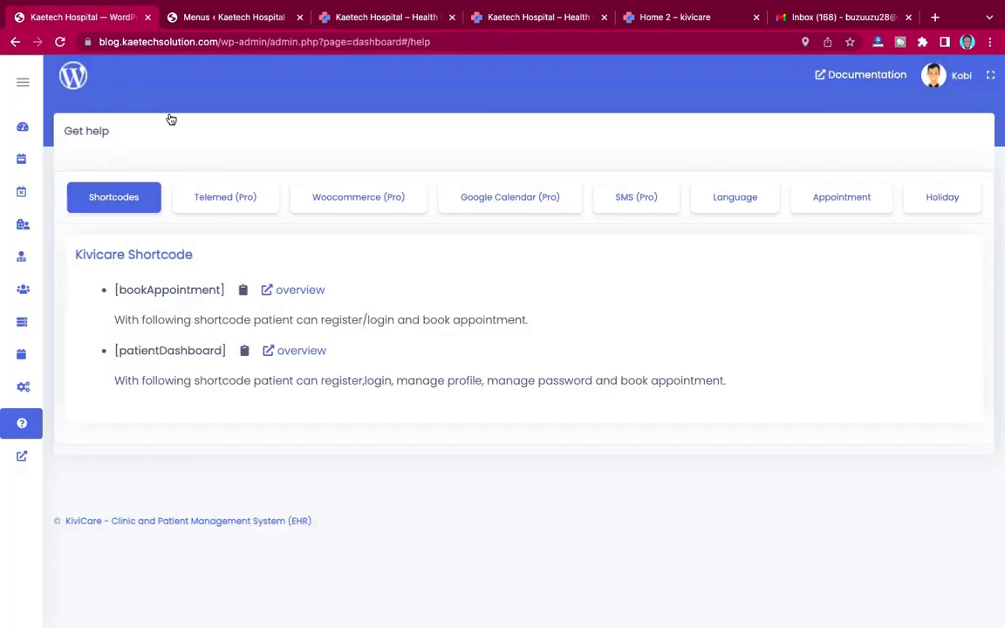
{"action": "mouse_move", "coordinate": [4, 253]}
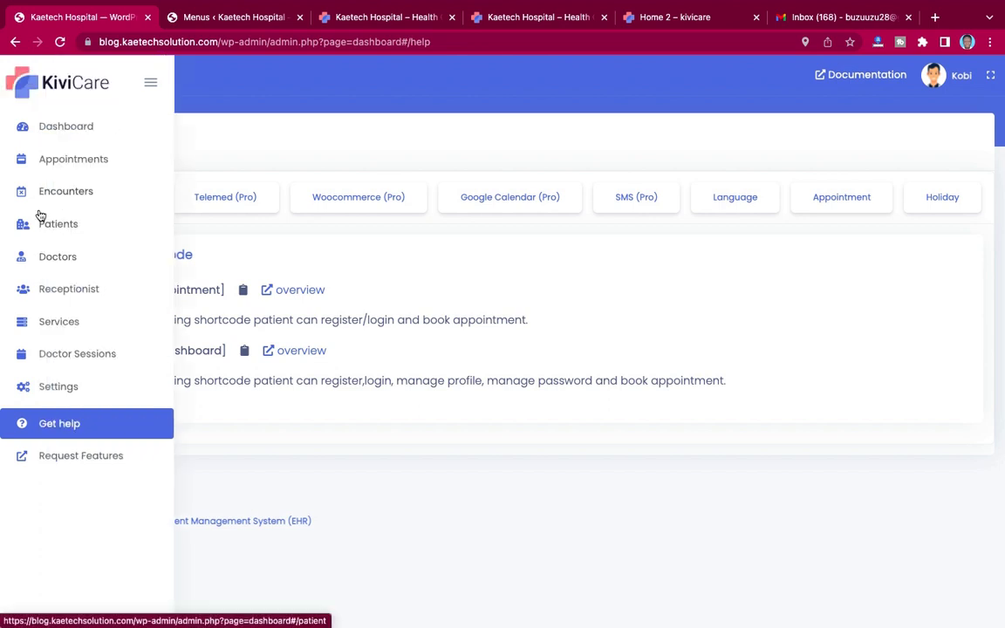
{"action": "left_click", "coordinate": [55, 355]}
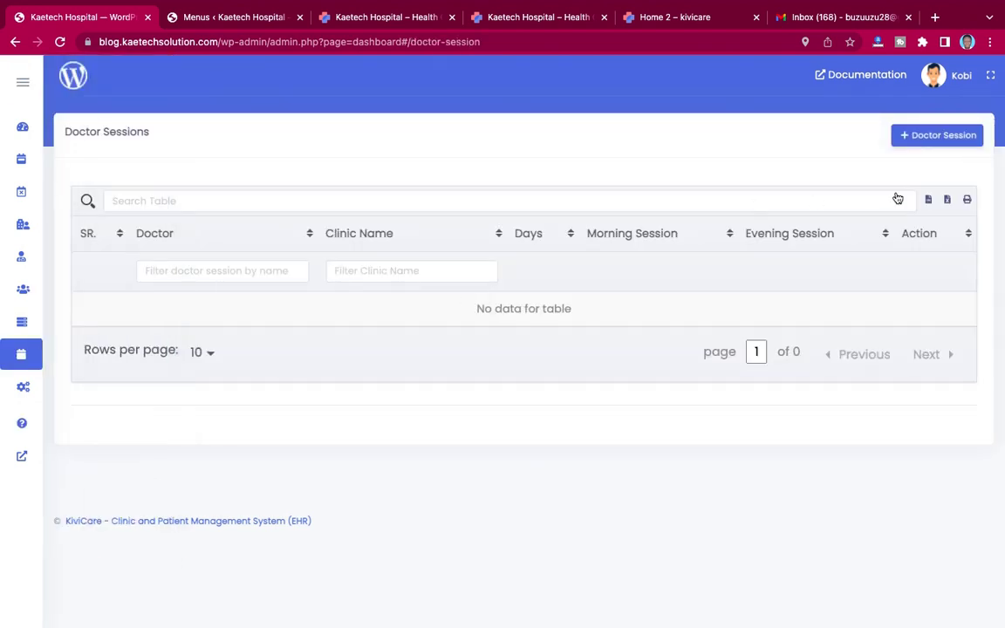
{"action": "left_click", "coordinate": [937, 137]}
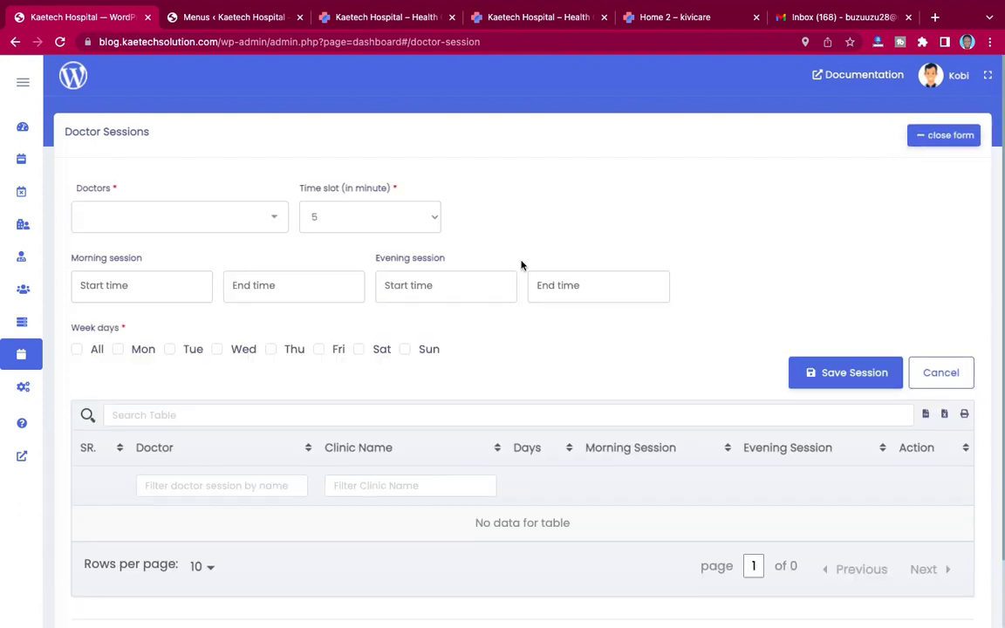
{"action": "left_click", "coordinate": [166, 227]}
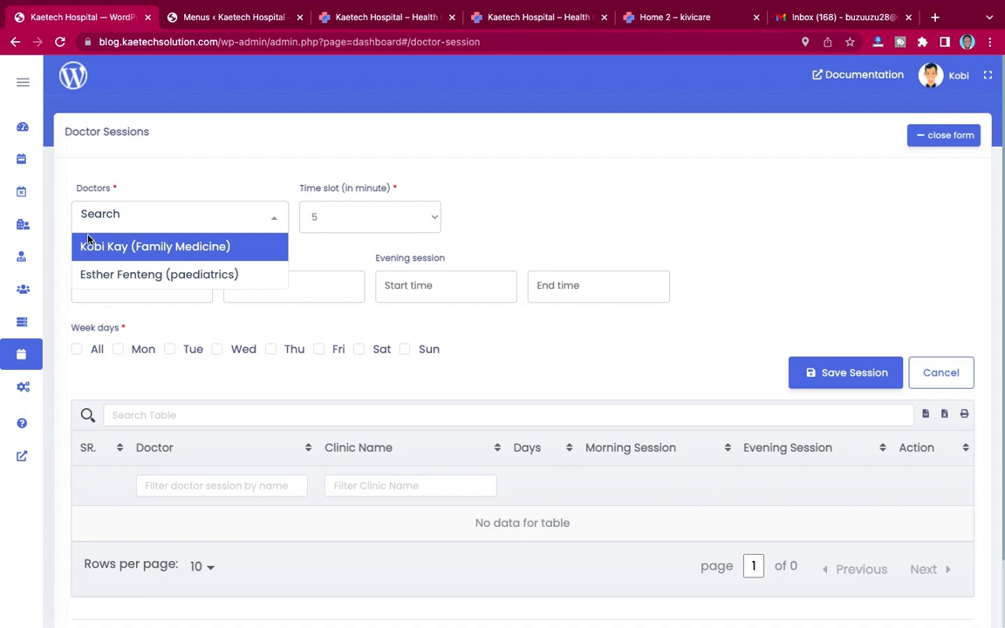
{"action": "left_click", "coordinate": [114, 249]}
{"action": "left_click", "coordinate": [397, 217]}
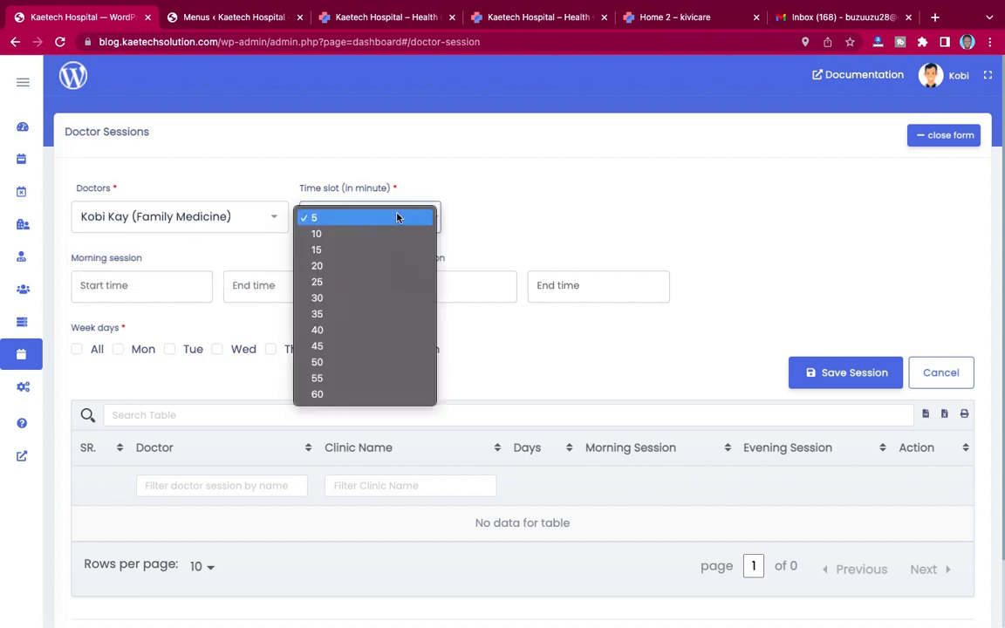
{"action": "left_click", "coordinate": [330, 335]}
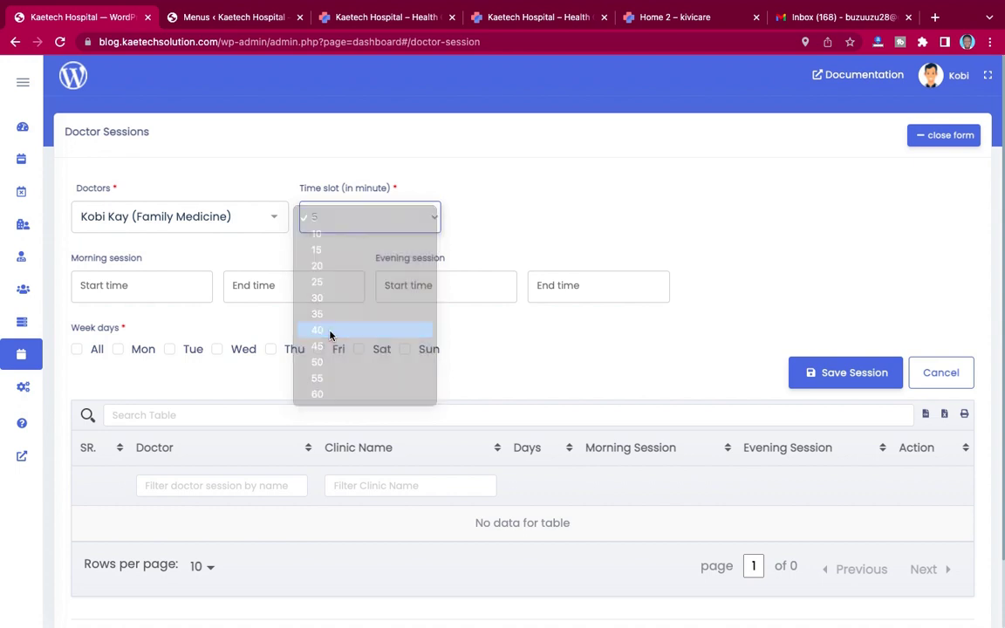
Step: Set the morning session to run from 08:00 to 12:00
{"action": "left_click", "coordinate": [100, 289]}
{"action": "scroll", "coordinate": [111, 358], "scroll_direction": "down", "scroll_amount": 1}
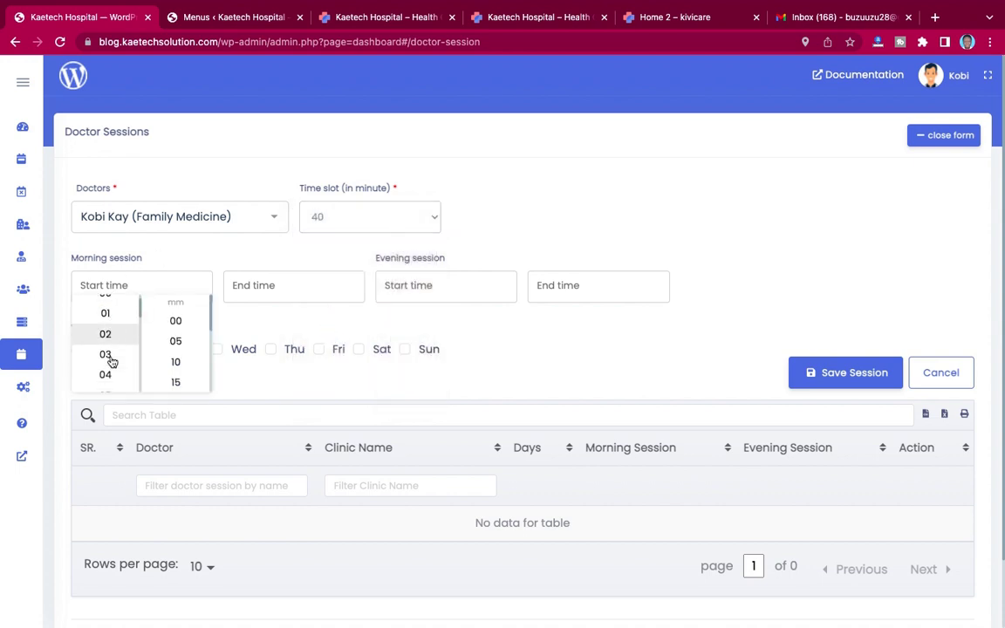
{"action": "scroll", "coordinate": [111, 358], "scroll_direction": "down", "scroll_amount": 5}
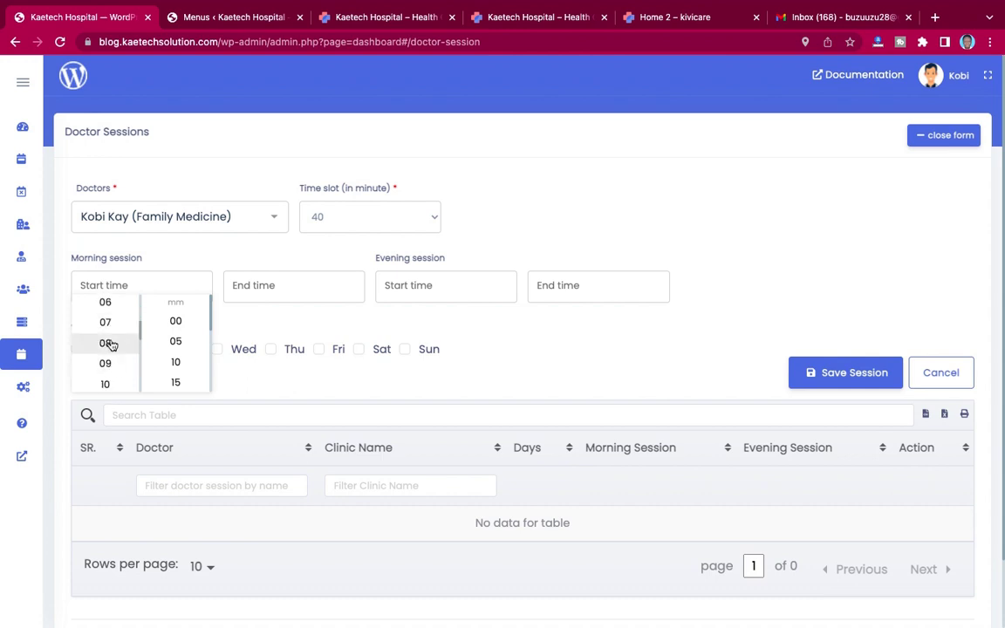
{"action": "left_click", "coordinate": [106, 343]}
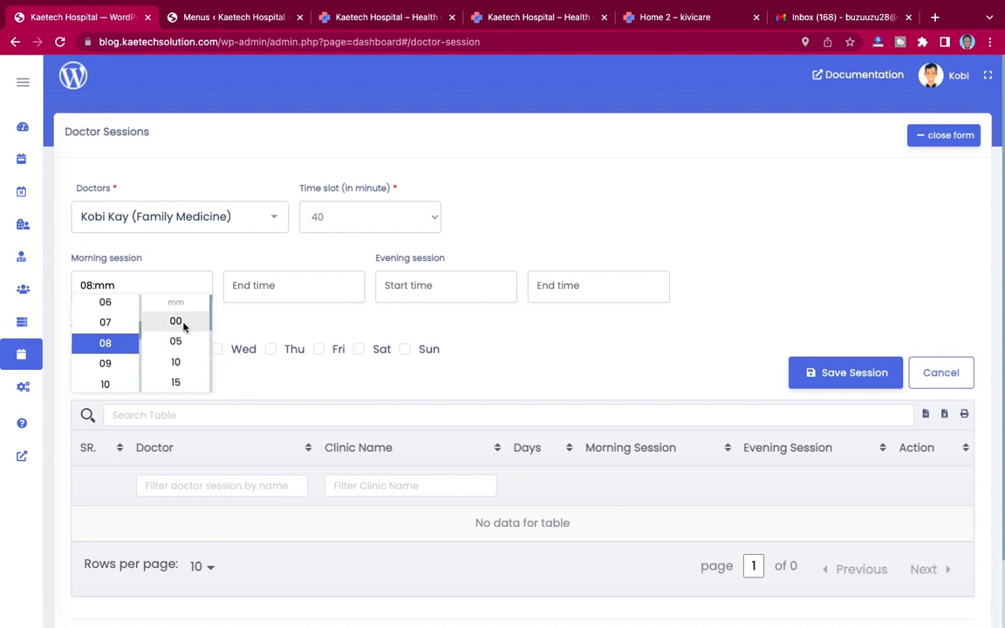
{"action": "left_click", "coordinate": [181, 321]}
{"action": "left_click", "coordinate": [266, 291]}
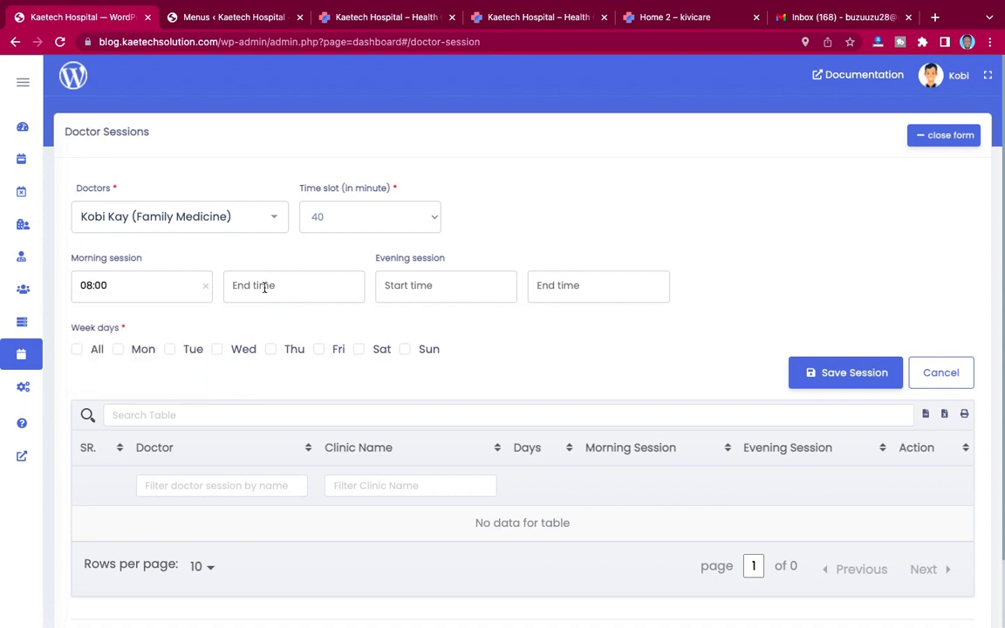
{"action": "left_click", "coordinate": [266, 291]}
{"action": "scroll", "coordinate": [258, 362], "scroll_direction": "down", "scroll_amount": 5}
{"action": "scroll", "coordinate": [260, 365], "scroll_direction": "down", "scroll_amount": 2}
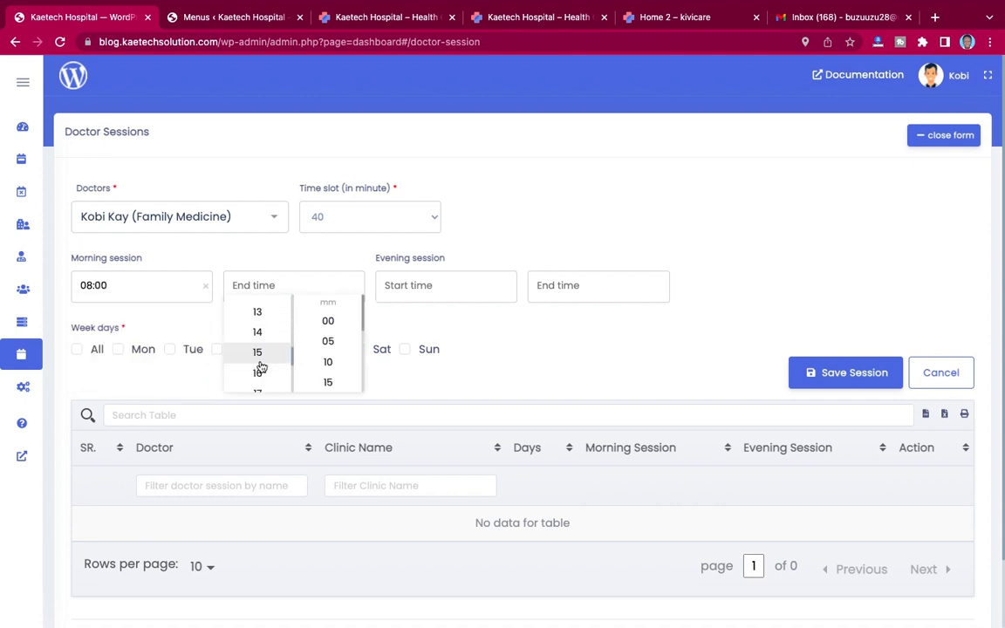
{"action": "scroll", "coordinate": [262, 338], "scroll_direction": "up", "scroll_amount": 2}
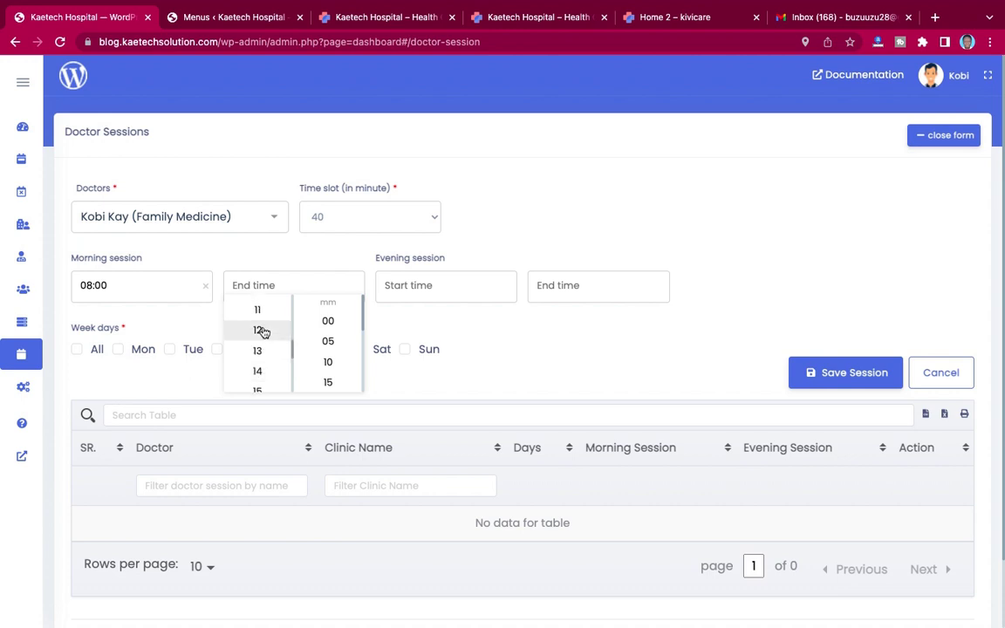
{"action": "left_click", "coordinate": [262, 330]}
{"action": "scroll", "coordinate": [341, 353], "scroll_direction": "down", "scroll_amount": 2}
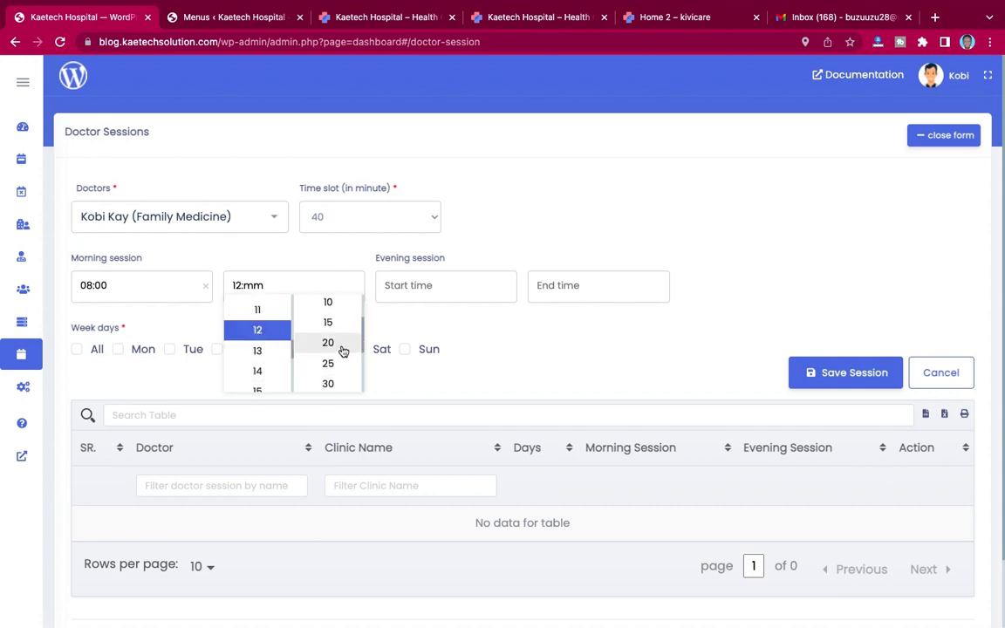
{"action": "scroll", "coordinate": [343, 351], "scroll_direction": "up", "scroll_amount": 1}
{"action": "scroll", "coordinate": [336, 336], "scroll_direction": "up", "scroll_amount": 2}
{"action": "left_click", "coordinate": [330, 316]}
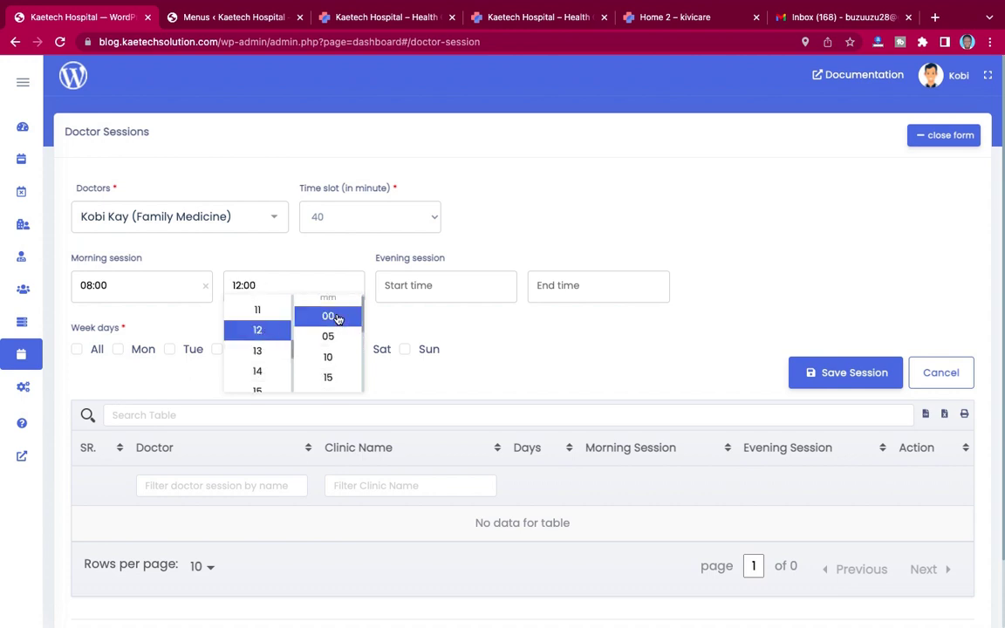
{"action": "left_click", "coordinate": [379, 325]}
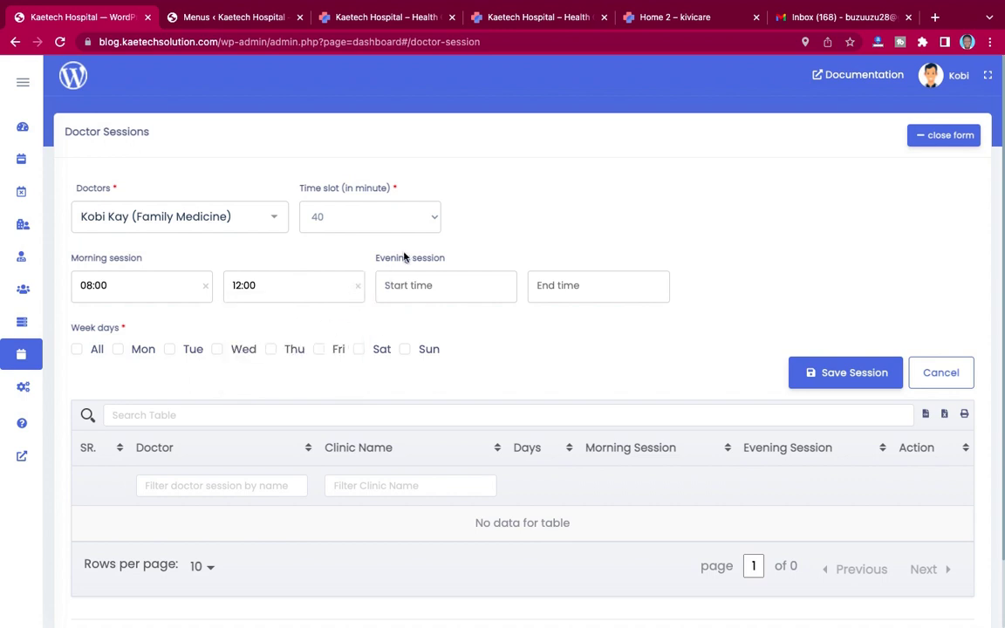
Step: Set the evening session to run from 14:00 to 17:00
{"action": "left_click", "coordinate": [406, 286]}
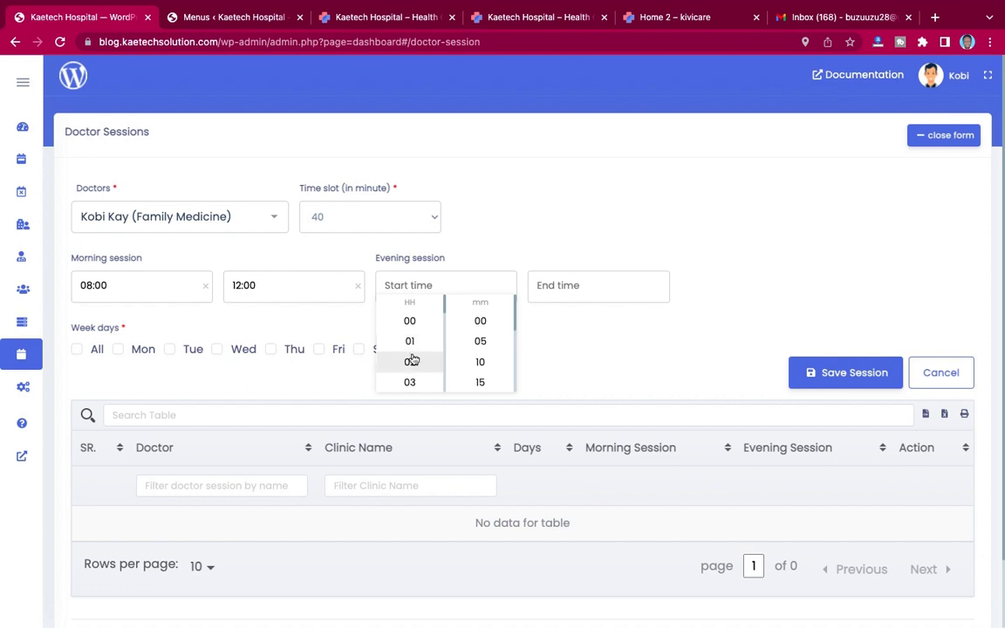
{"action": "scroll", "coordinate": [410, 358], "scroll_direction": "down", "scroll_amount": 3}
{"action": "scroll", "coordinate": [412, 358], "scroll_direction": "down", "scroll_amount": 5}
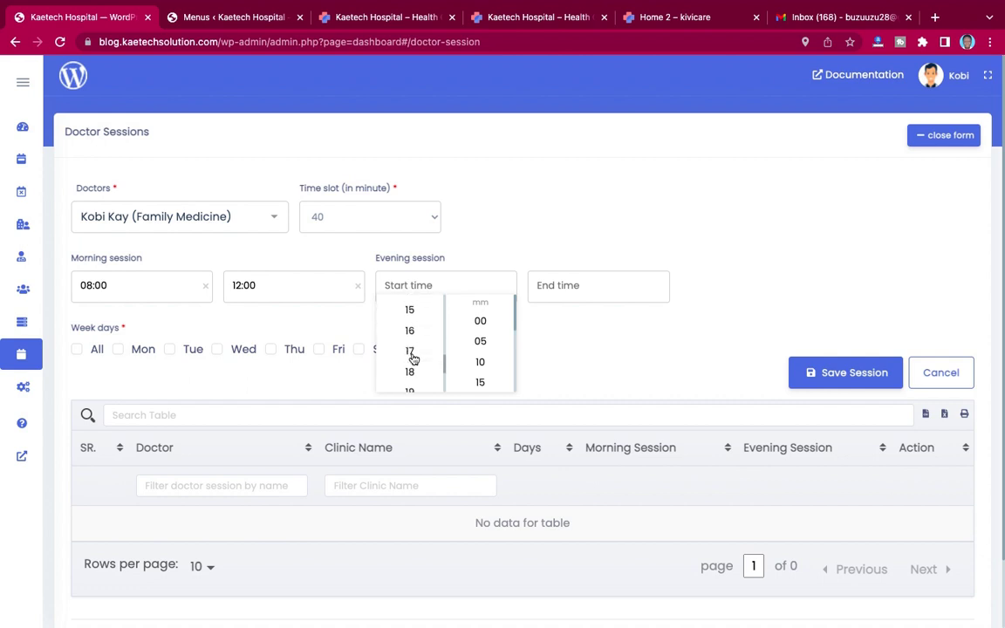
{"action": "scroll", "coordinate": [412, 358], "scroll_direction": "up", "scroll_amount": 2}
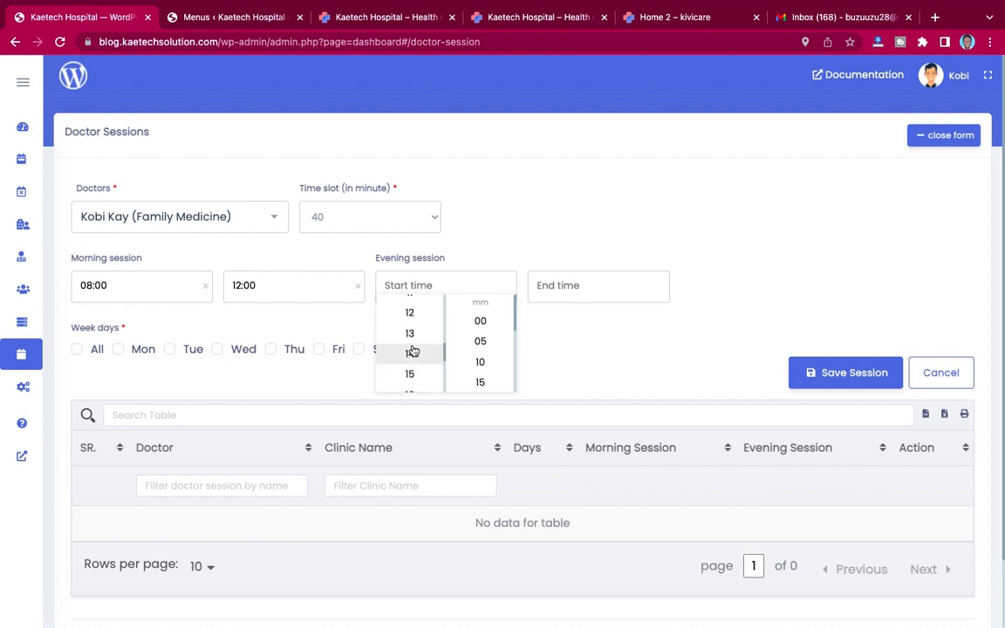
{"action": "left_click", "coordinate": [411, 355]}
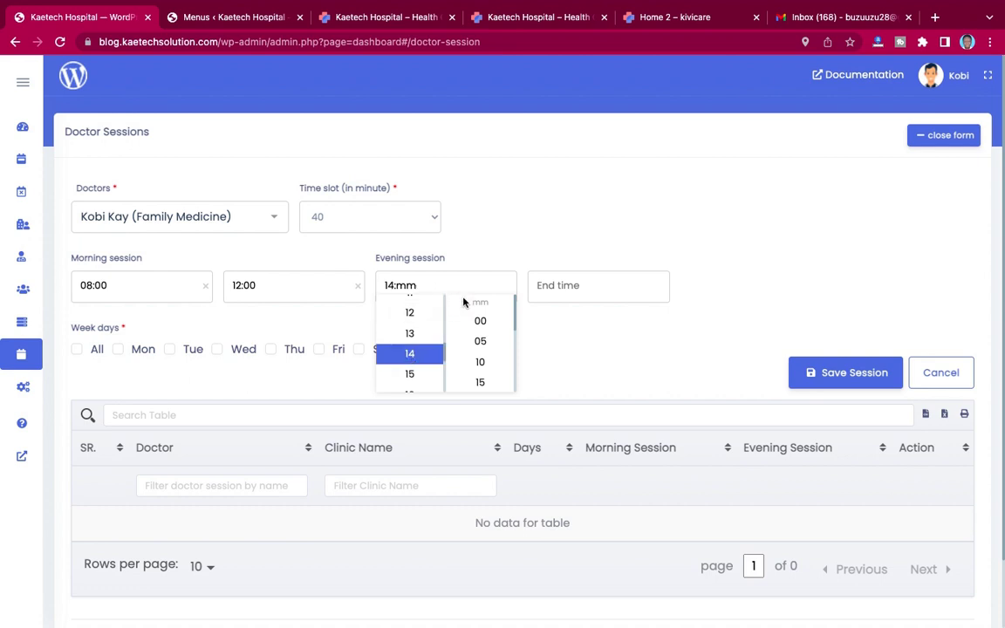
{"action": "left_click", "coordinate": [482, 321]}
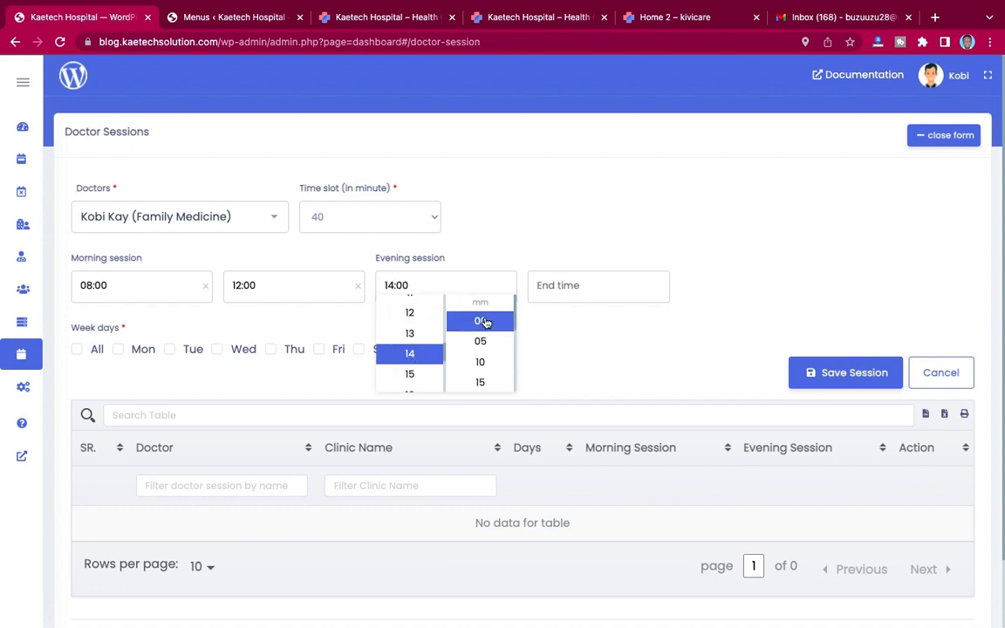
{"action": "left_click", "coordinate": [570, 285]}
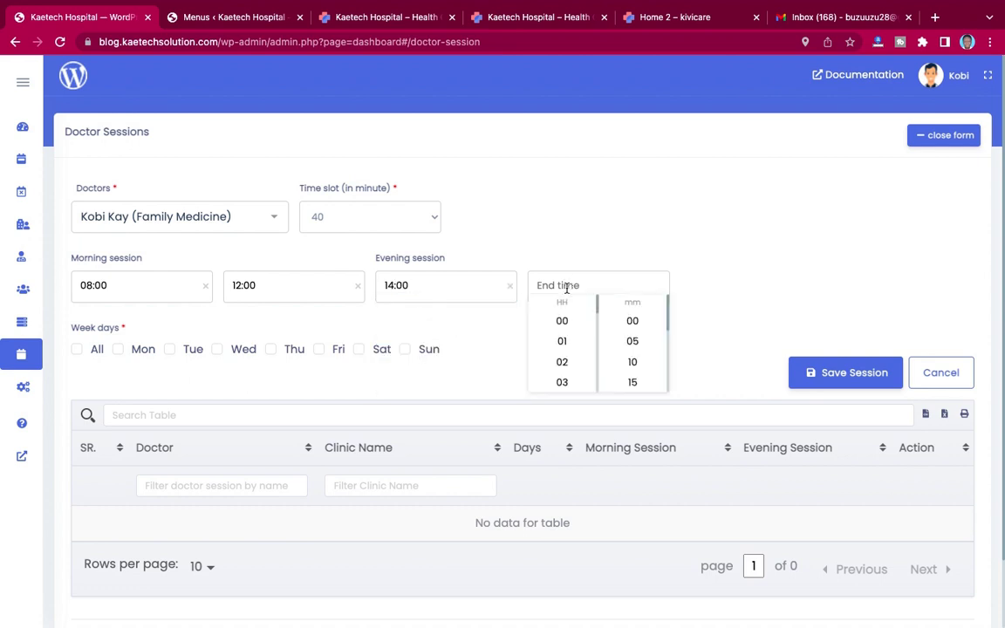
{"action": "scroll", "coordinate": [565, 351], "scroll_direction": "down", "scroll_amount": 5}
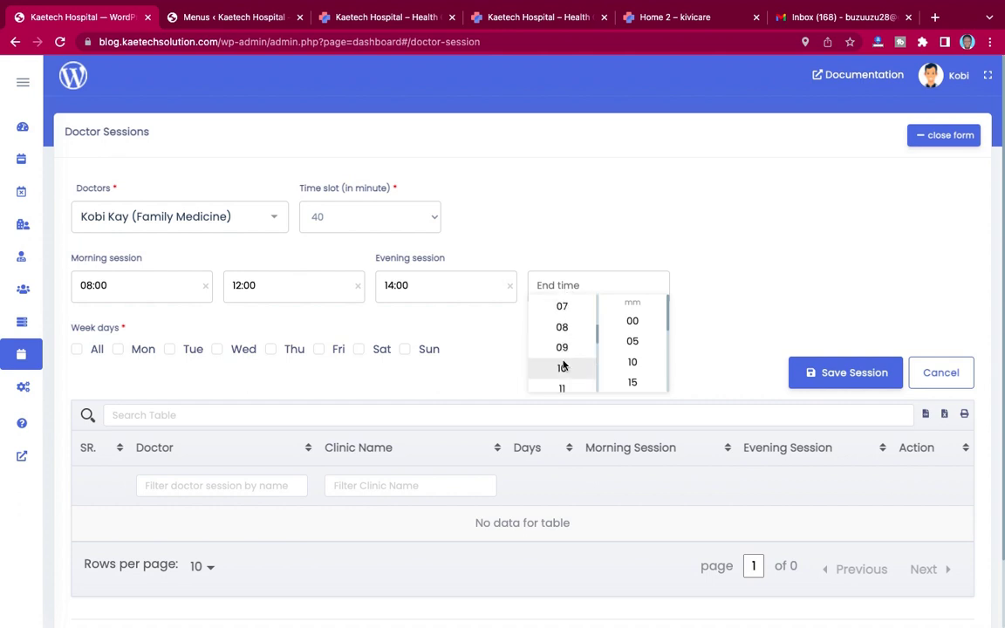
{"action": "scroll", "coordinate": [564, 367], "scroll_direction": "down", "scroll_amount": 1}
{"action": "scroll", "coordinate": [564, 363], "scroll_direction": "up", "scroll_amount": 2}
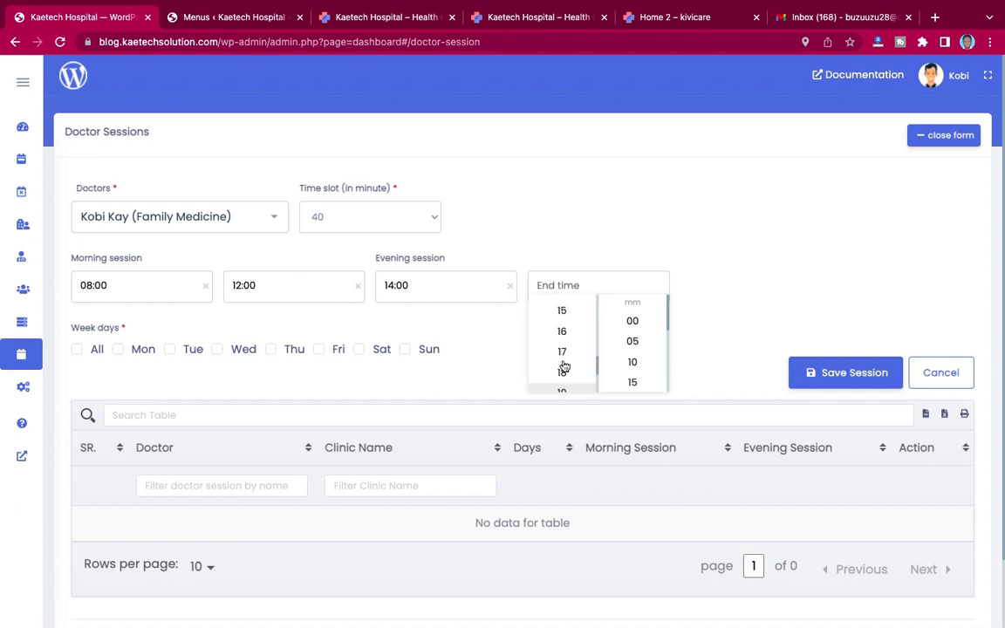
{"action": "left_click", "coordinate": [564, 360]}
{"action": "left_click", "coordinate": [634, 321]}
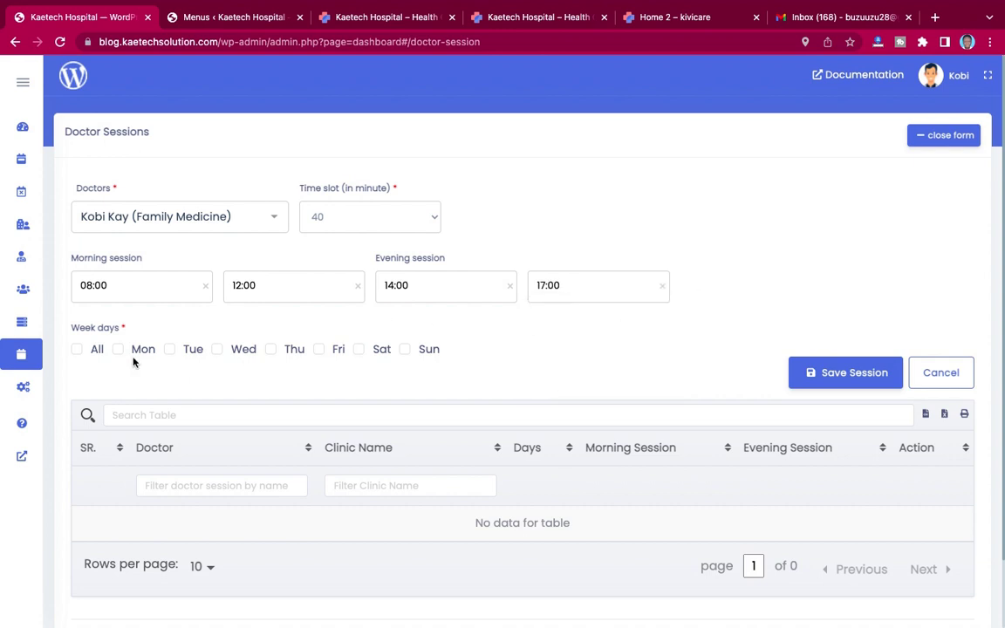
Step: Select Monday to Saturday as session days and save the session
{"action": "left_click", "coordinate": [77, 350]}
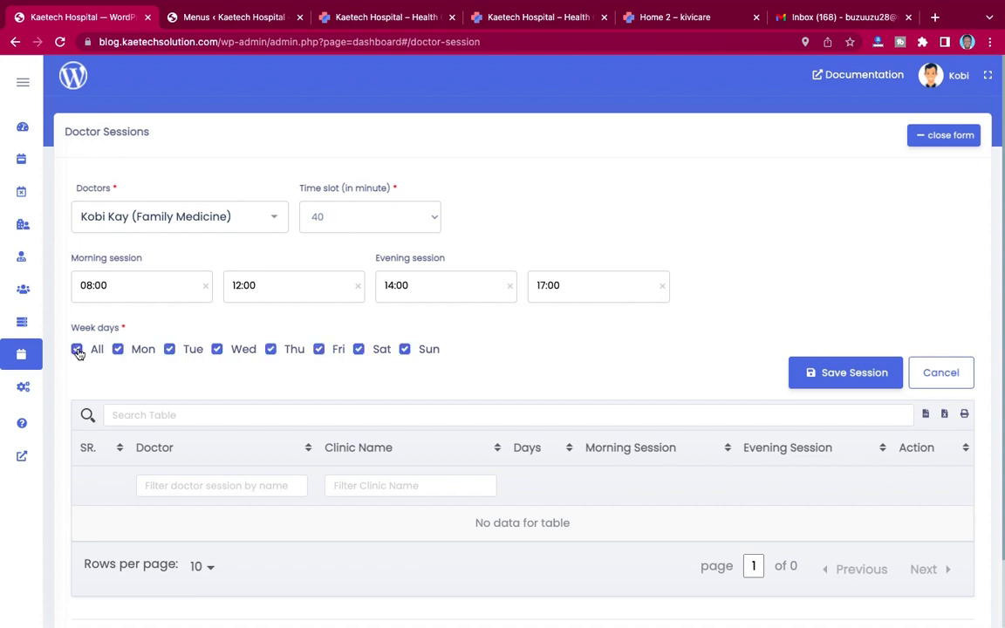
{"action": "left_click", "coordinate": [405, 349]}
{"action": "left_click", "coordinate": [872, 377]}
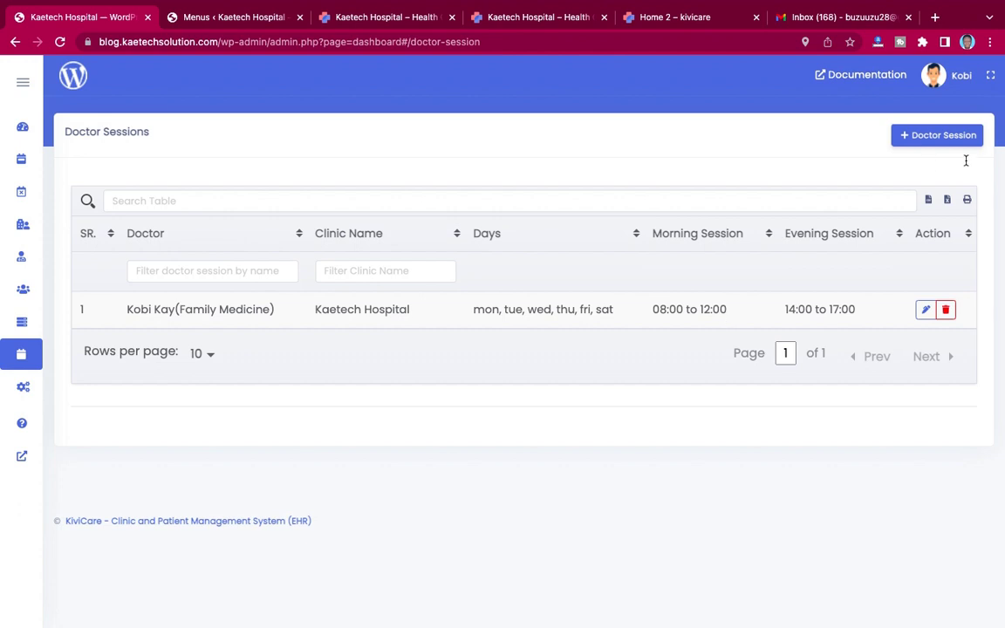
{"action": "left_click", "coordinate": [952, 135]}
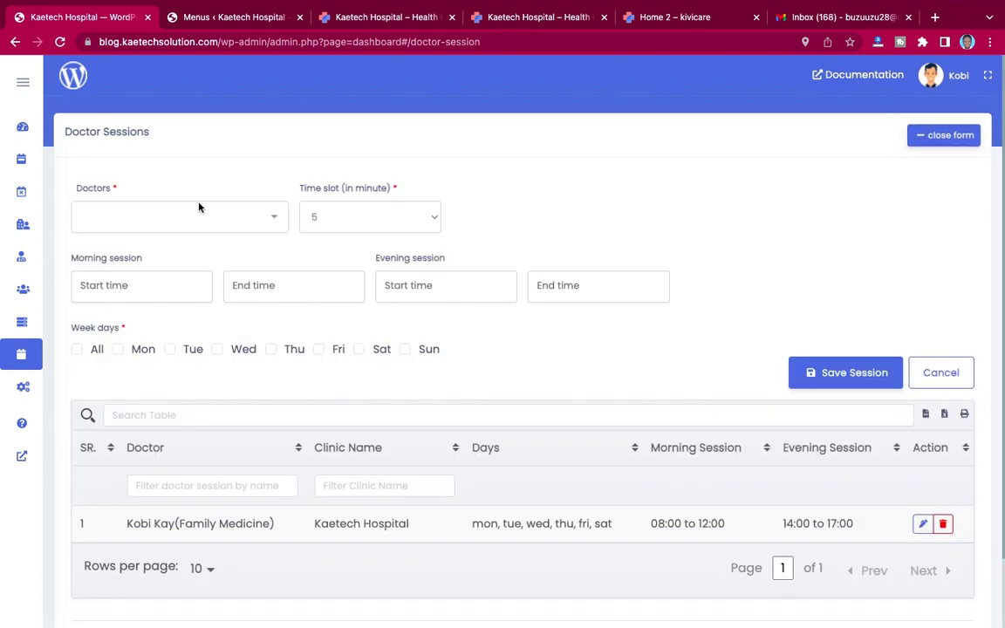
Step: Choose the paediatrics doctor and 40-minute time slots for the new session
{"action": "left_click", "coordinate": [199, 207]}
{"action": "left_click", "coordinate": [165, 274]}
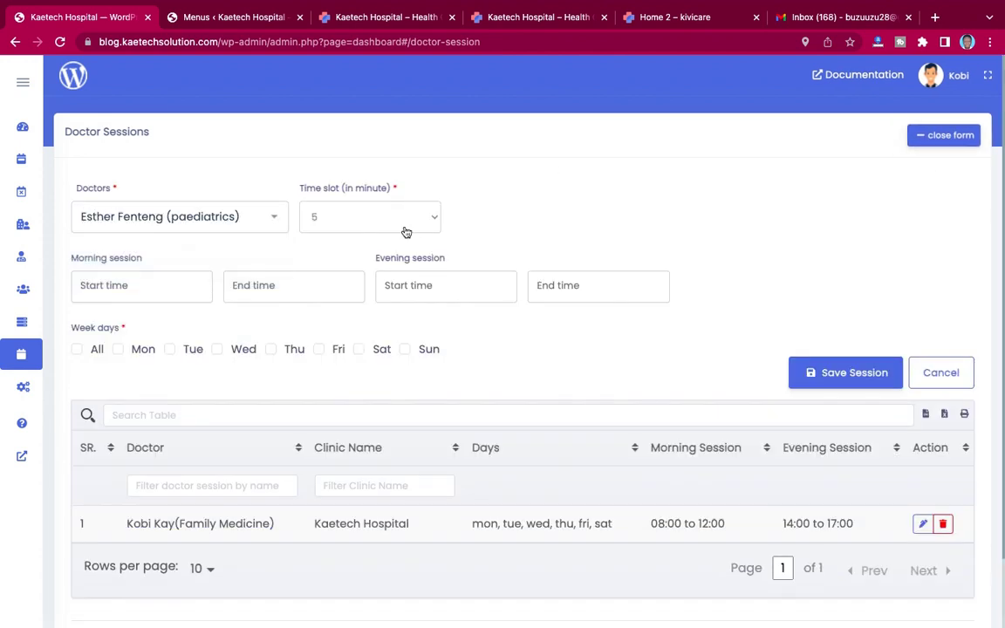
{"action": "left_click", "coordinate": [376, 220]}
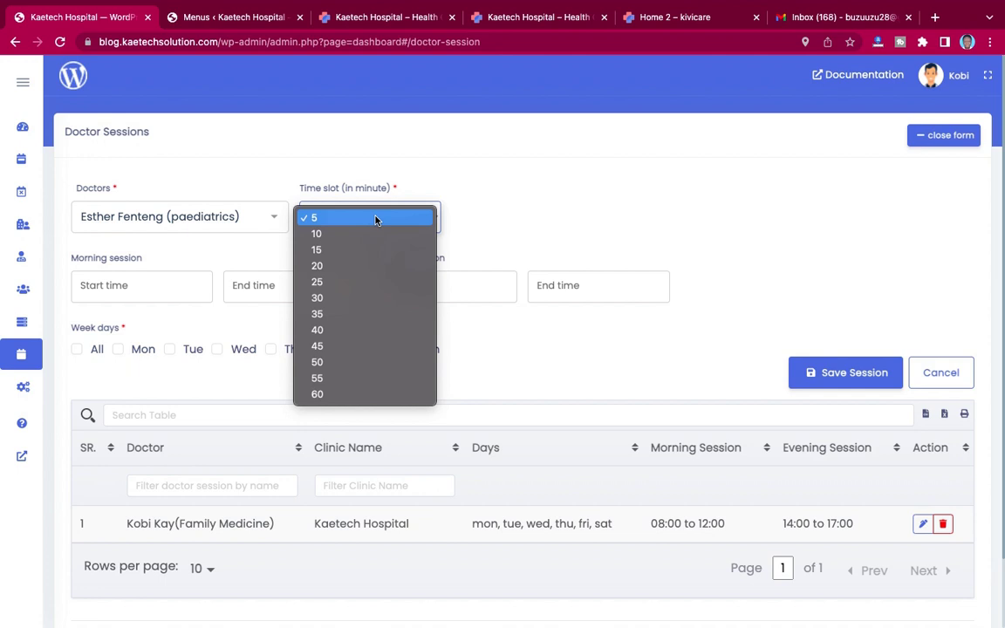
{"action": "left_click", "coordinate": [324, 336]}
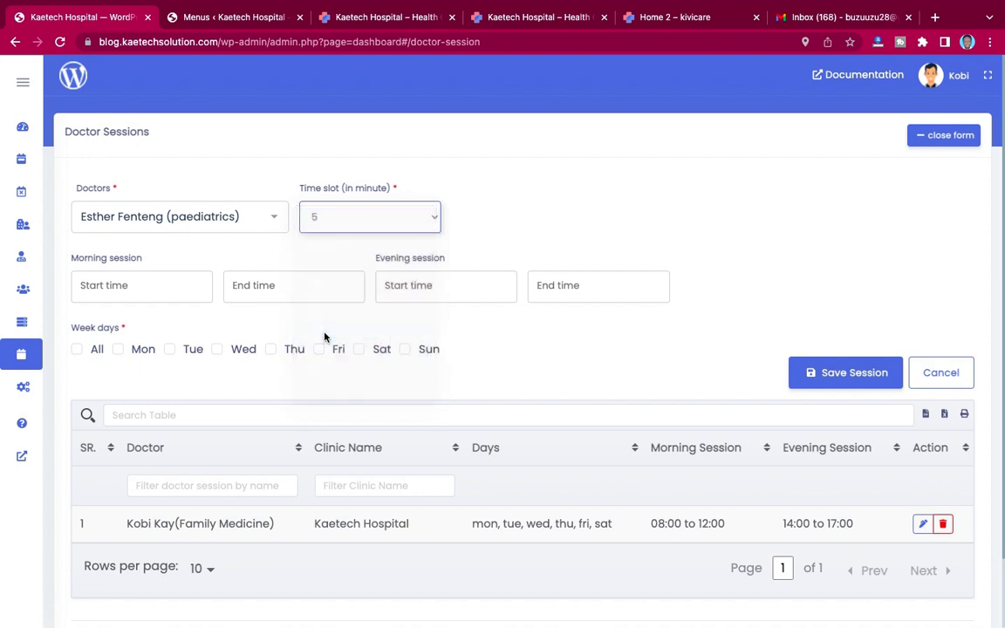
Step: Set the morning session to run from 08:00 to 12:00
{"action": "left_click", "coordinate": [139, 291]}
{"action": "scroll", "coordinate": [107, 351], "scroll_direction": "down", "scroll_amount": 3}
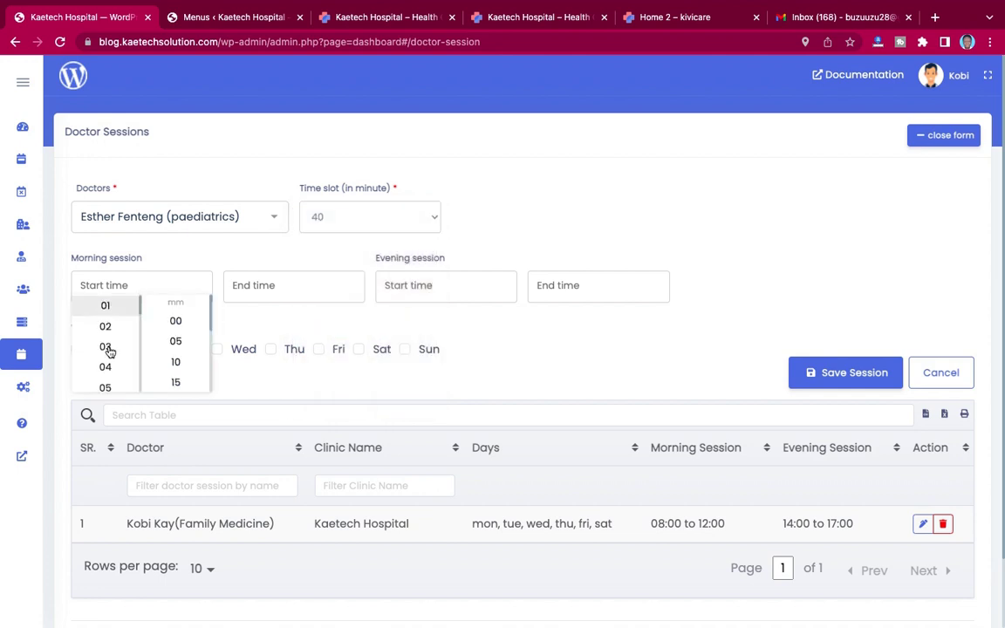
{"action": "scroll", "coordinate": [108, 349], "scroll_direction": "down", "scroll_amount": 1}
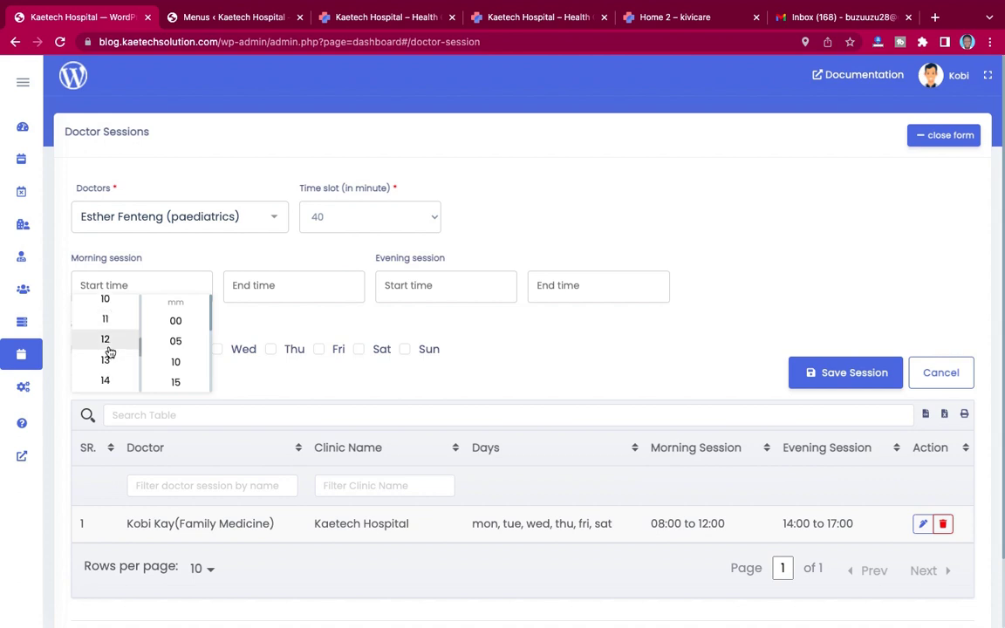
{"action": "scroll", "coordinate": [108, 340], "scroll_direction": "up", "scroll_amount": 2}
{"action": "left_click", "coordinate": [110, 333]}
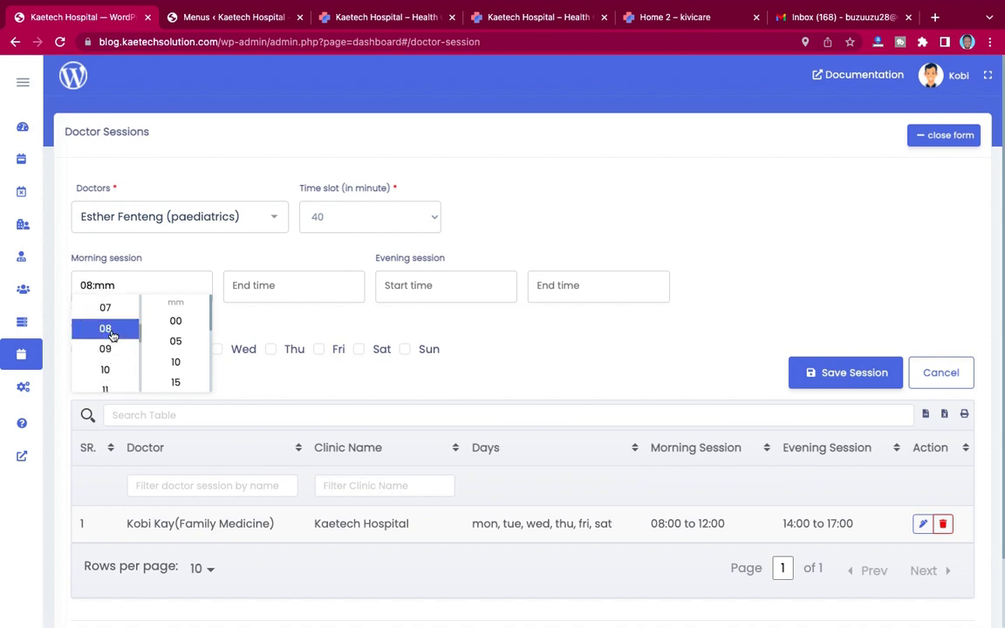
{"action": "scroll", "coordinate": [188, 338], "scroll_direction": "down", "scroll_amount": 1}
{"action": "scroll", "coordinate": [187, 338], "scroll_direction": "up", "scroll_amount": 1}
{"action": "left_click", "coordinate": [190, 322]}
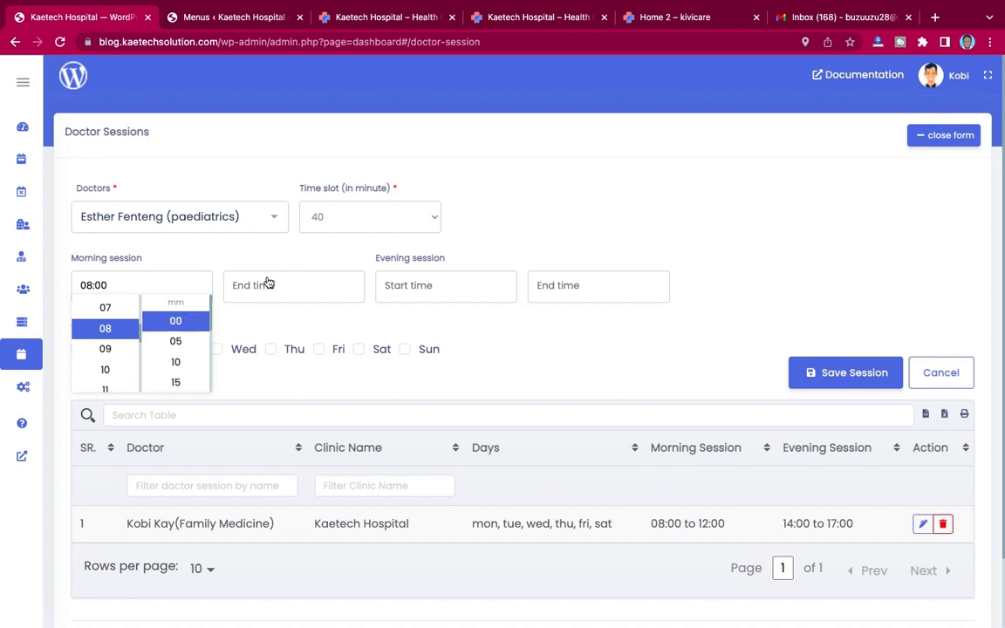
{"action": "left_click", "coordinate": [272, 285]}
{"action": "scroll", "coordinate": [258, 337], "scroll_direction": "down", "scroll_amount": 3}
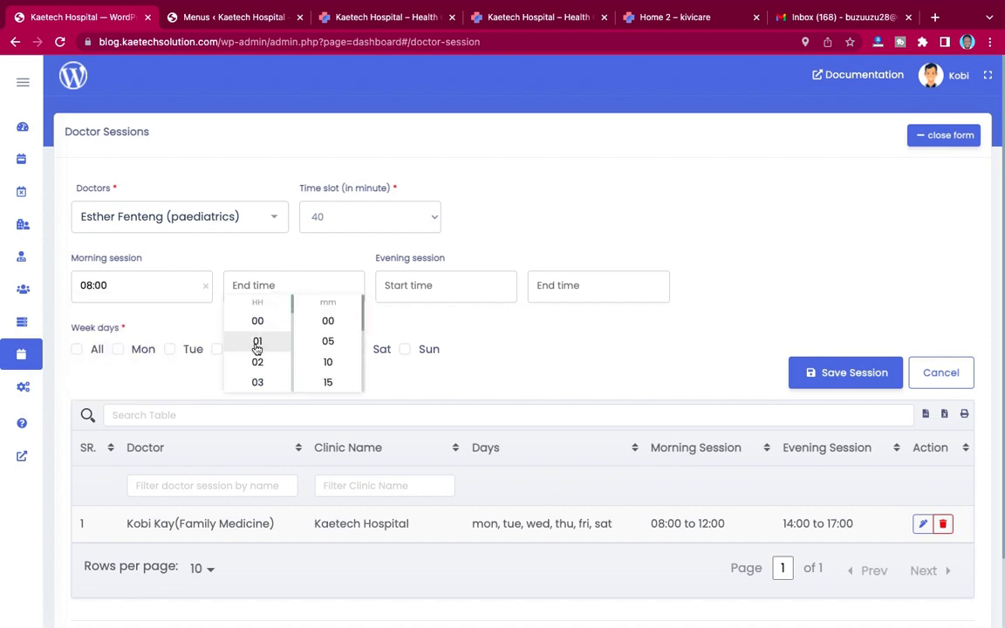
{"action": "scroll", "coordinate": [258, 351], "scroll_direction": "down", "scroll_amount": 4}
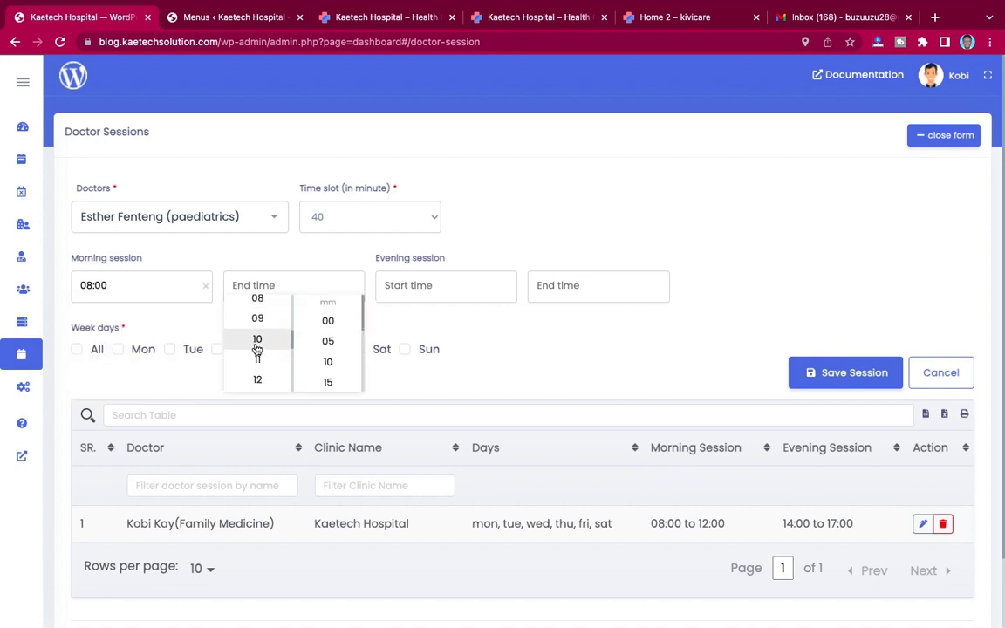
{"action": "left_click", "coordinate": [257, 352]}
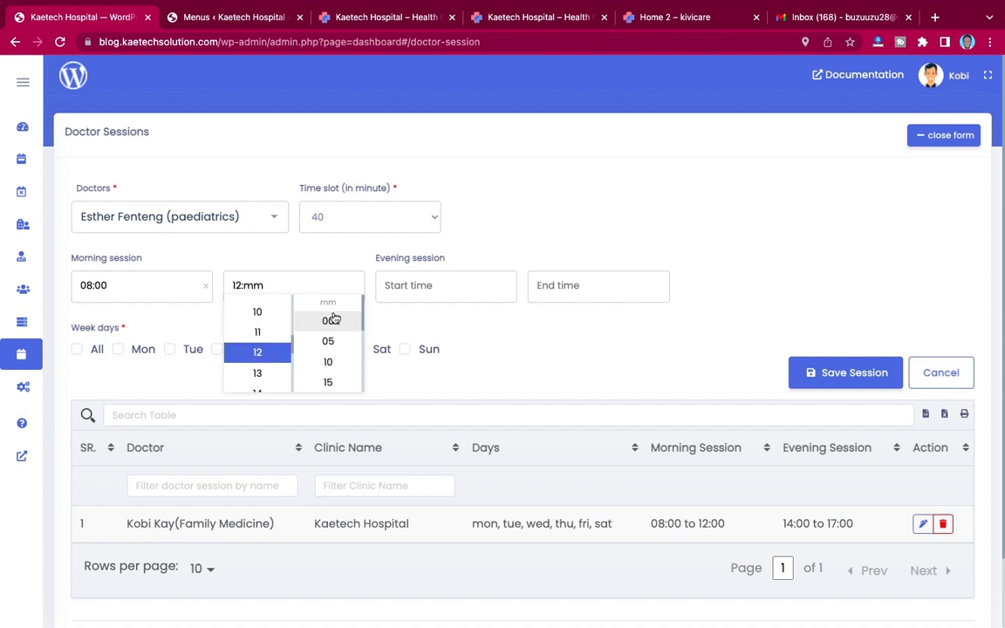
{"action": "left_click", "coordinate": [328, 320]}
Step: Set the evening session to run from 14:00 to 17:00
{"action": "left_click", "coordinate": [403, 294]}
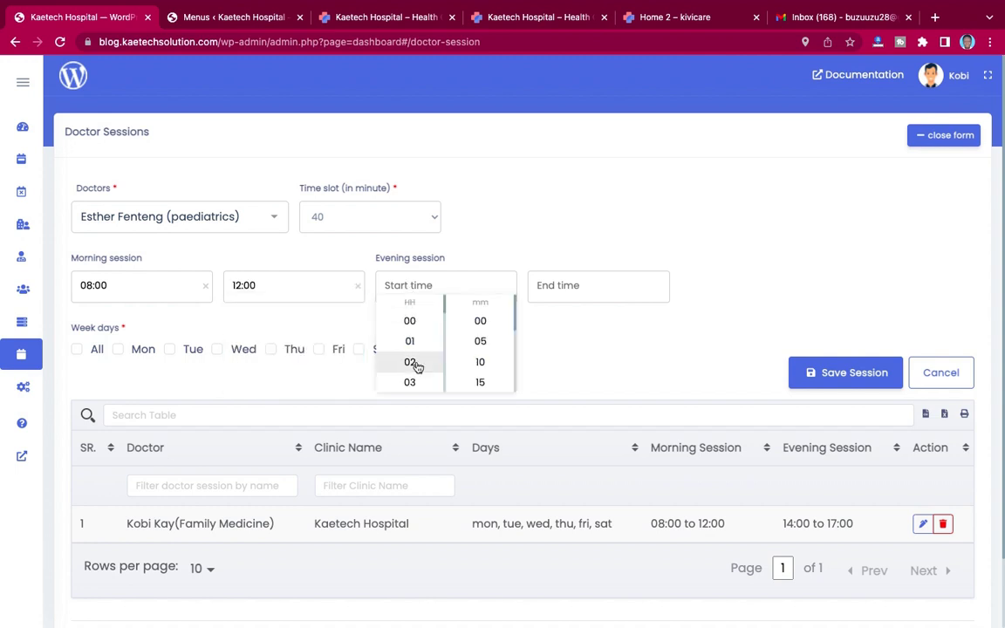
{"action": "scroll", "coordinate": [417, 367], "scroll_direction": "down", "scroll_amount": 6}
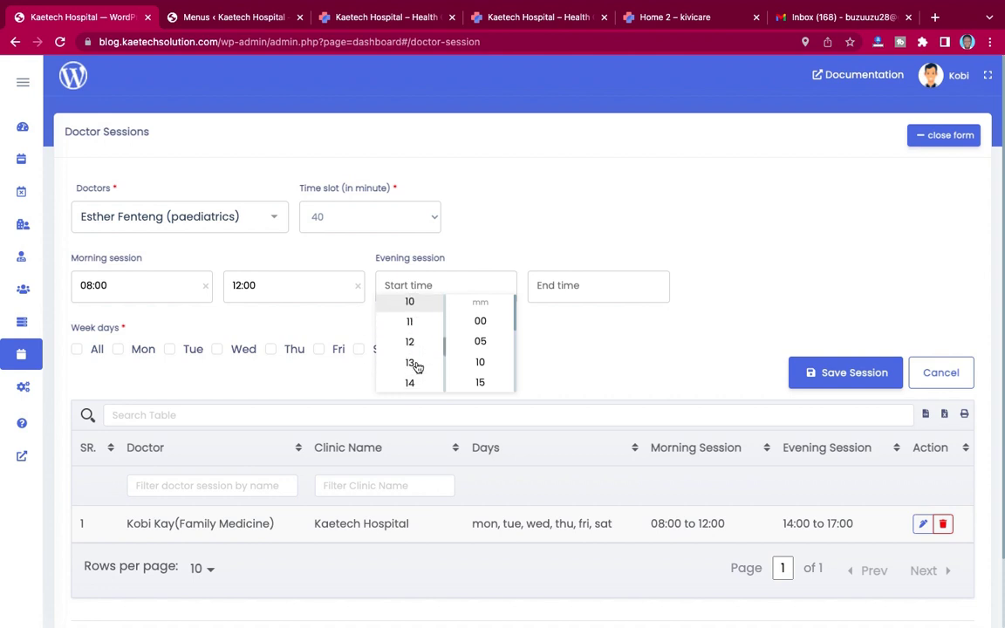
{"action": "scroll", "coordinate": [416, 365], "scroll_direction": "down", "scroll_amount": 1}
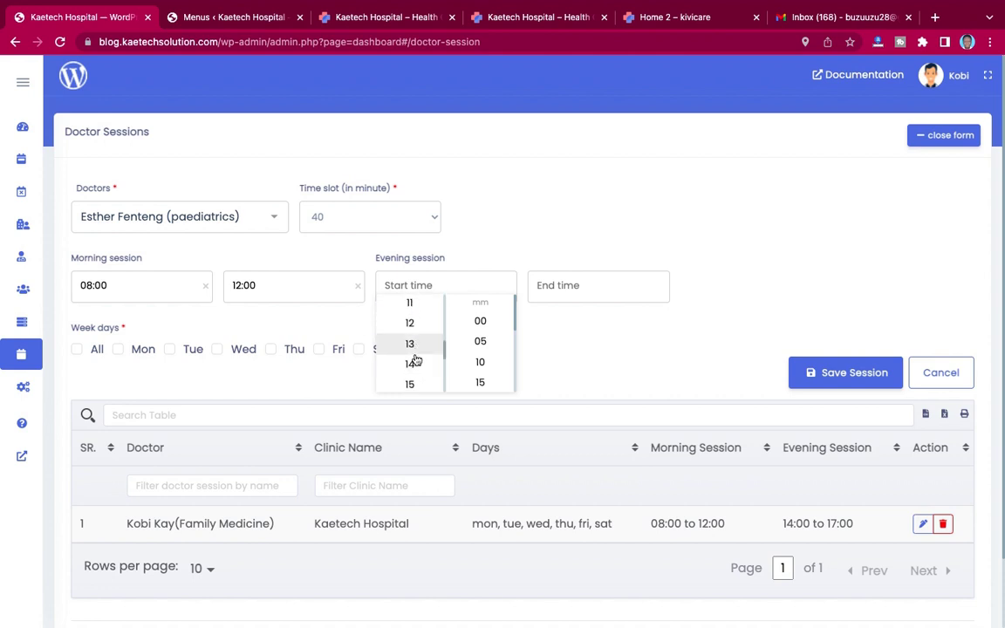
{"action": "left_click", "coordinate": [413, 363]}
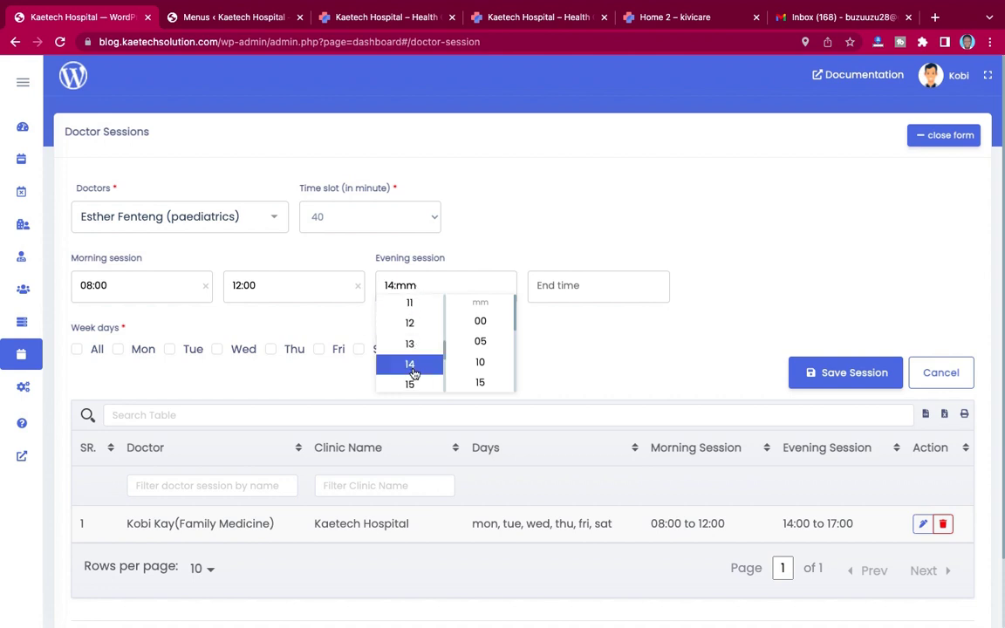
{"action": "left_click", "coordinate": [483, 323]}
{"action": "left_click", "coordinate": [567, 285]}
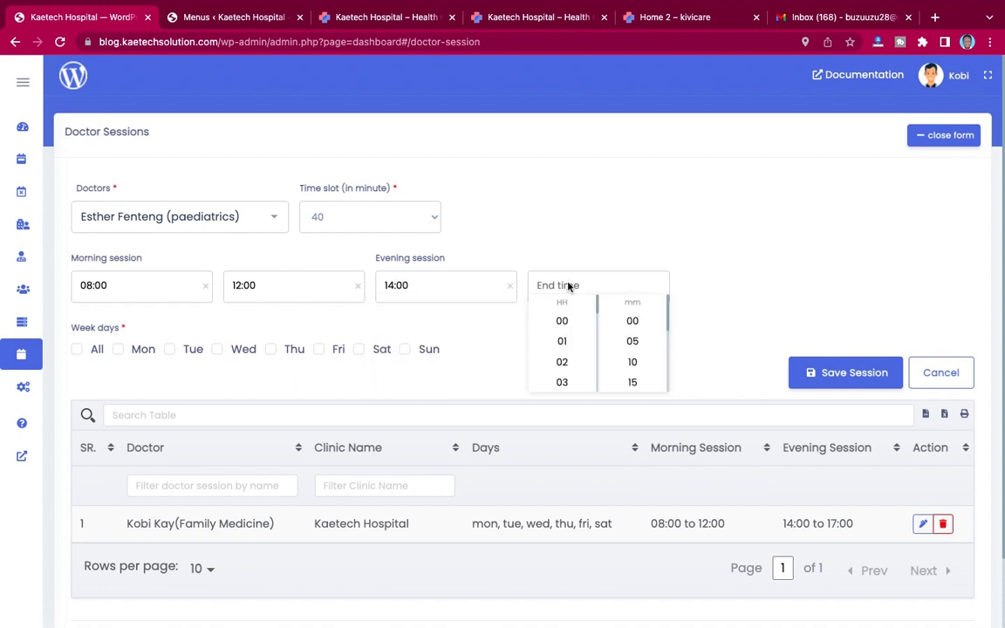
{"action": "scroll", "coordinate": [577, 366], "scroll_direction": "down", "scroll_amount": 5}
{"action": "left_click", "coordinate": [577, 365]}
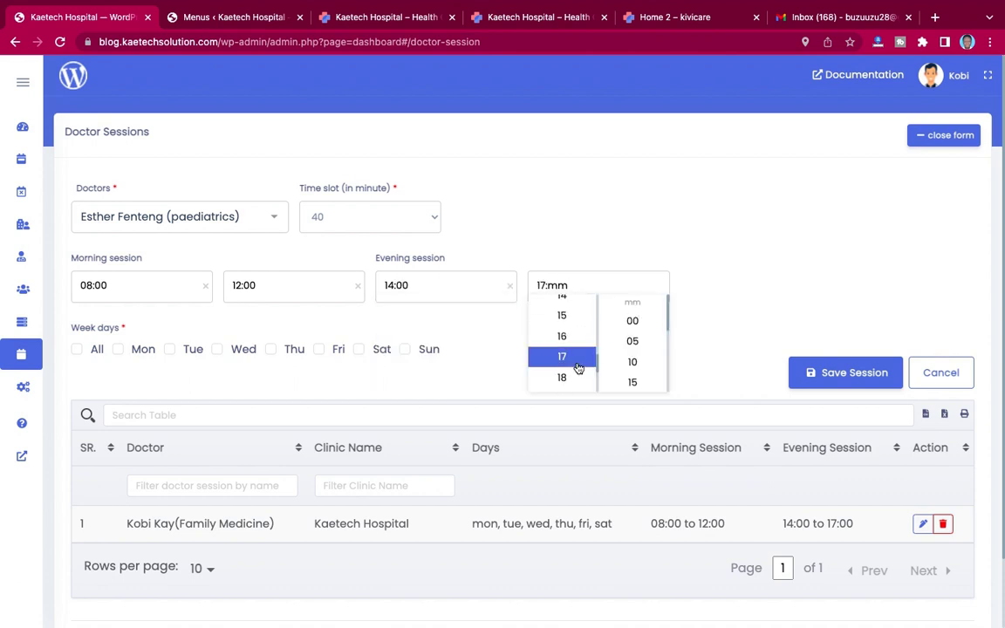
{"action": "left_click", "coordinate": [634, 321]}
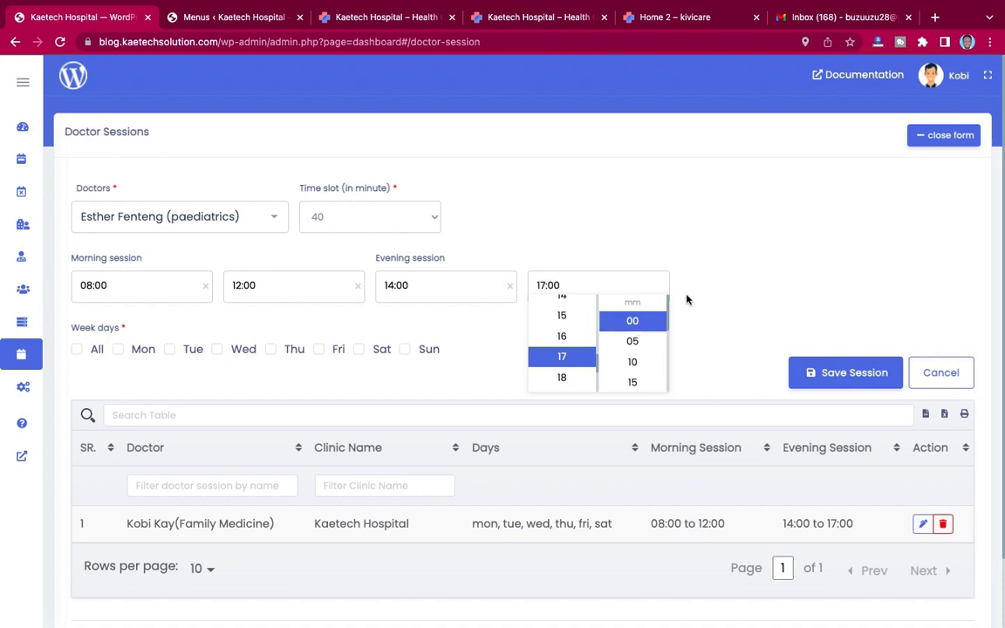
{"action": "left_click", "coordinate": [693, 297]}
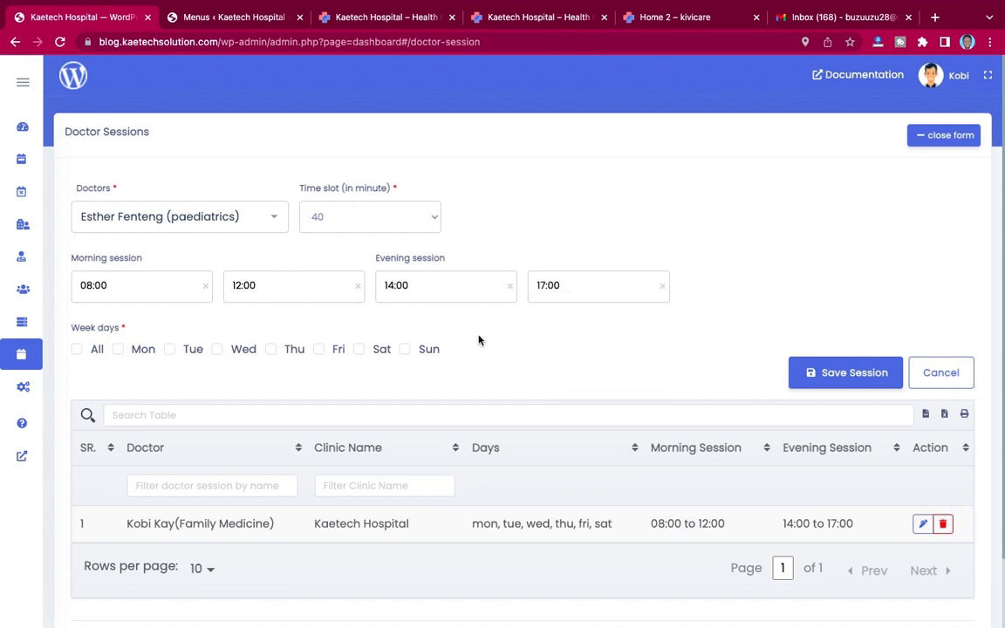
Step: Select Monday to Friday as working days and save the session
{"action": "left_click", "coordinate": [77, 349]}
{"action": "left_click", "coordinate": [359, 350]}
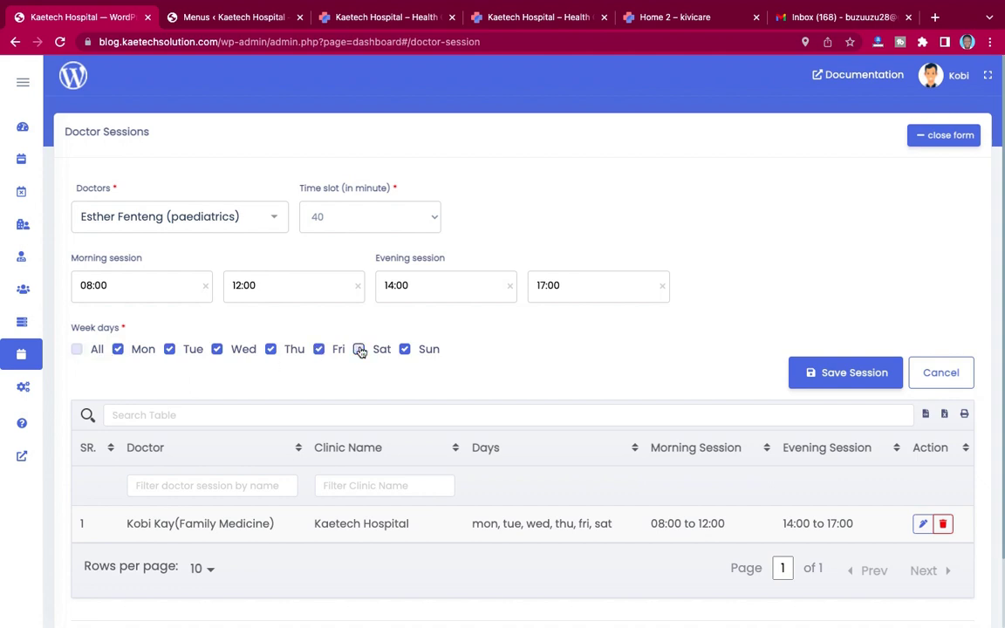
{"action": "left_click", "coordinate": [406, 350]}
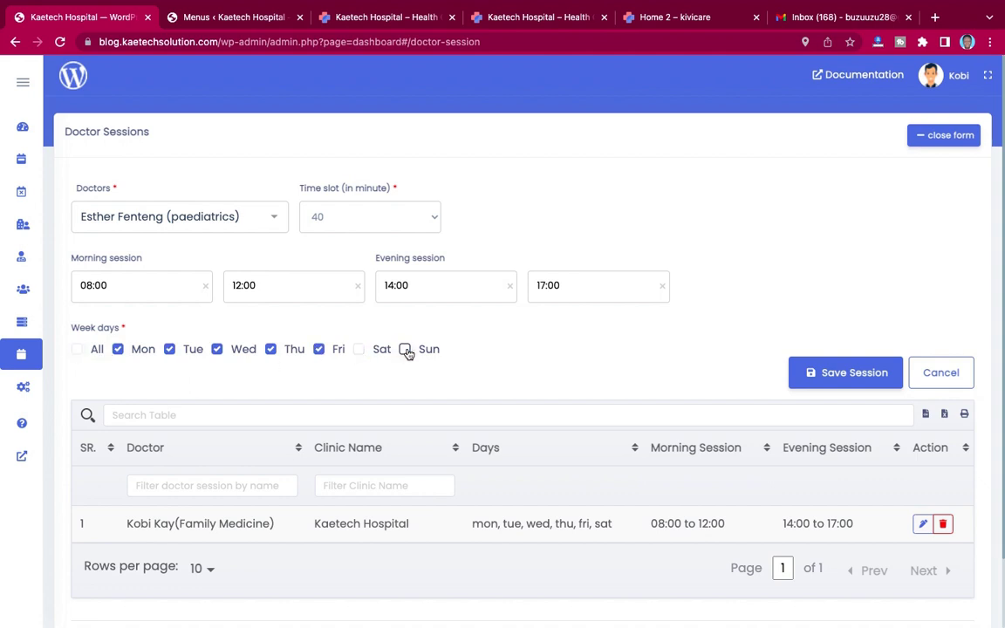
{"action": "left_click", "coordinate": [843, 374]}
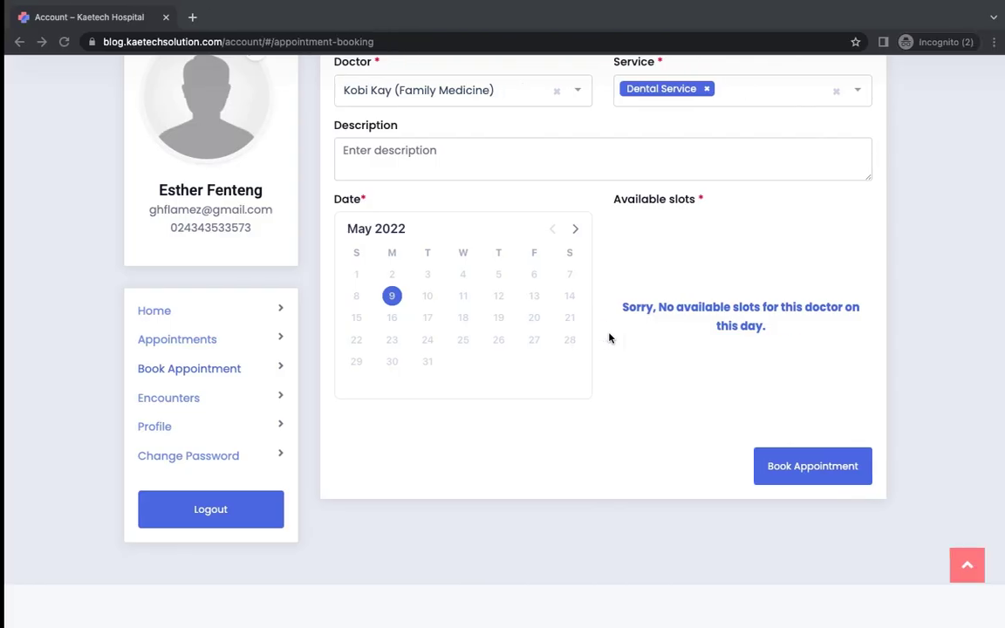
Step: Reload the account page and start a booking with the Family Medicine doctor for Dental Service
{"action": "scroll", "coordinate": [609, 338], "scroll_direction": "up", "scroll_amount": 4}
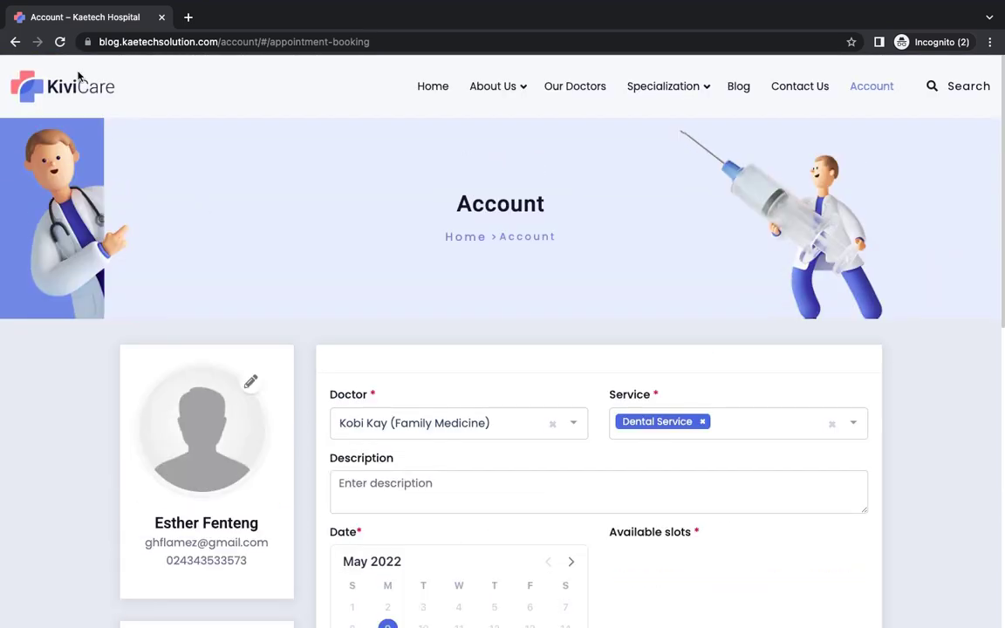
{"action": "left_click", "coordinate": [61, 42]}
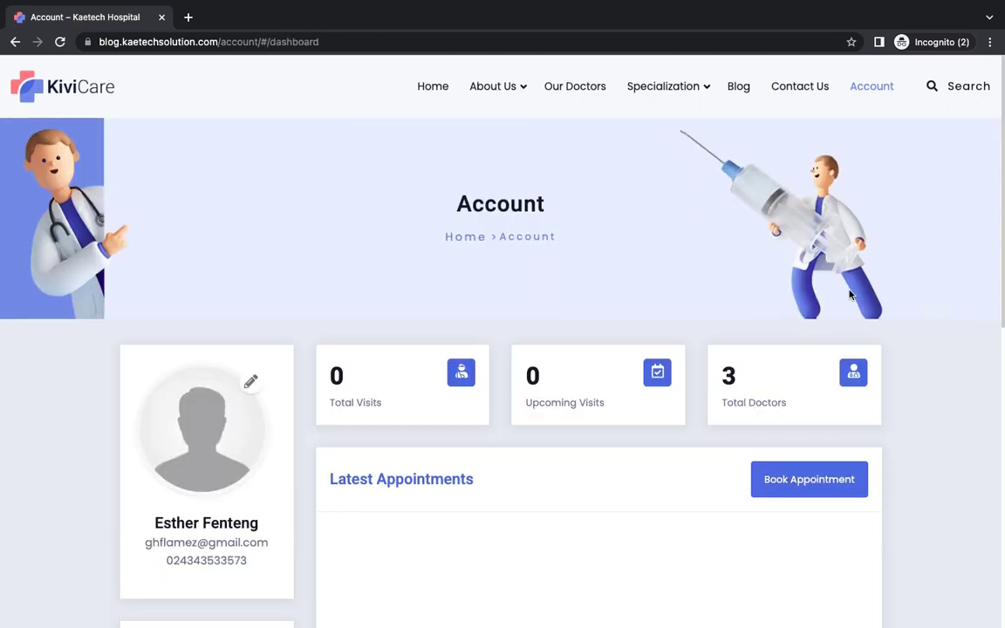
{"action": "scroll", "coordinate": [851, 295], "scroll_direction": "down", "scroll_amount": 4}
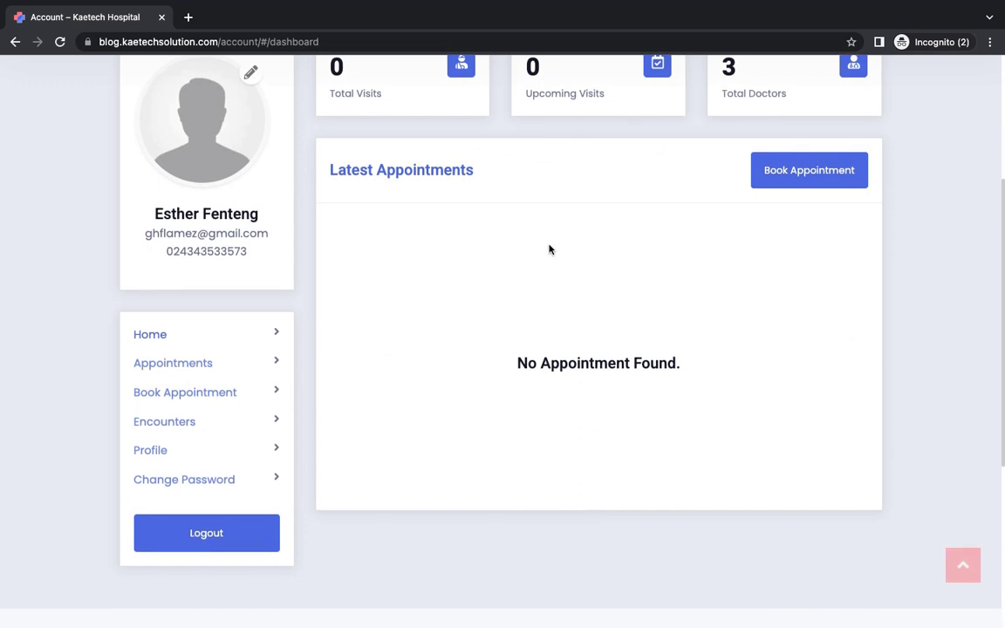
{"action": "left_click", "coordinate": [804, 170]}
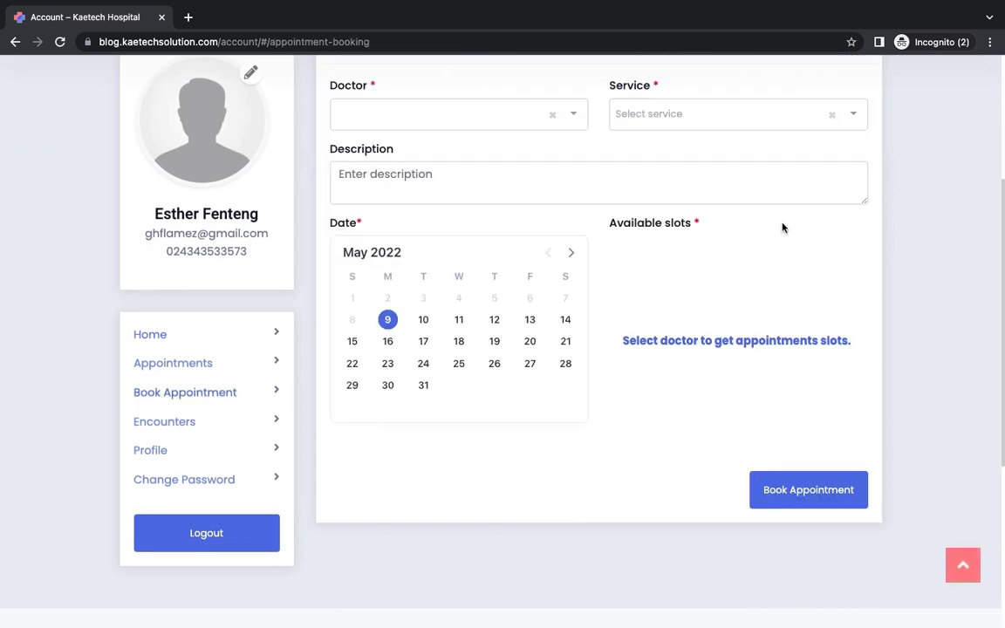
{"action": "left_click", "coordinate": [523, 112]}
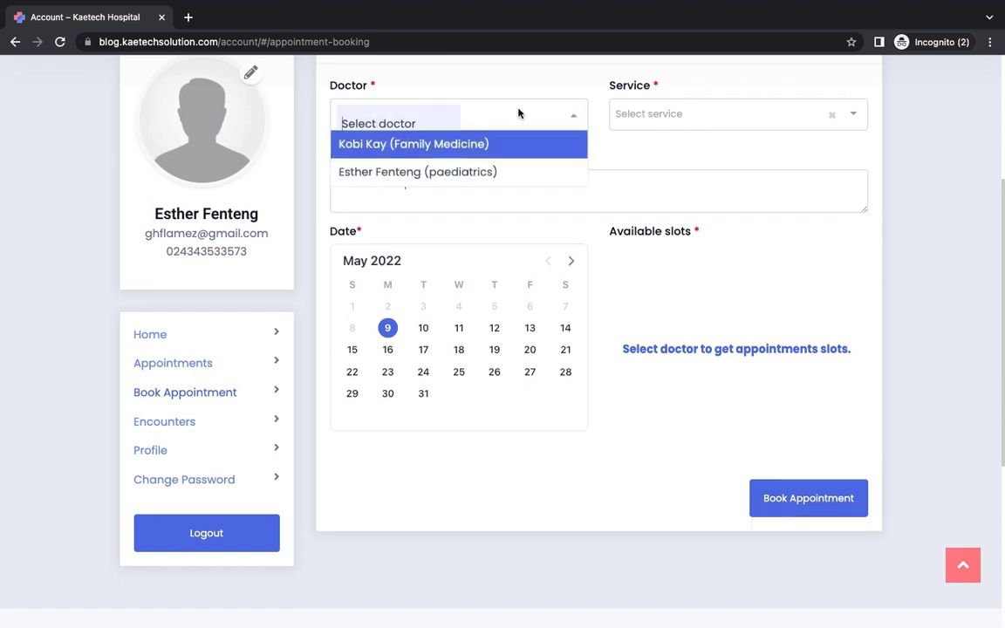
{"action": "left_click", "coordinate": [451, 143]}
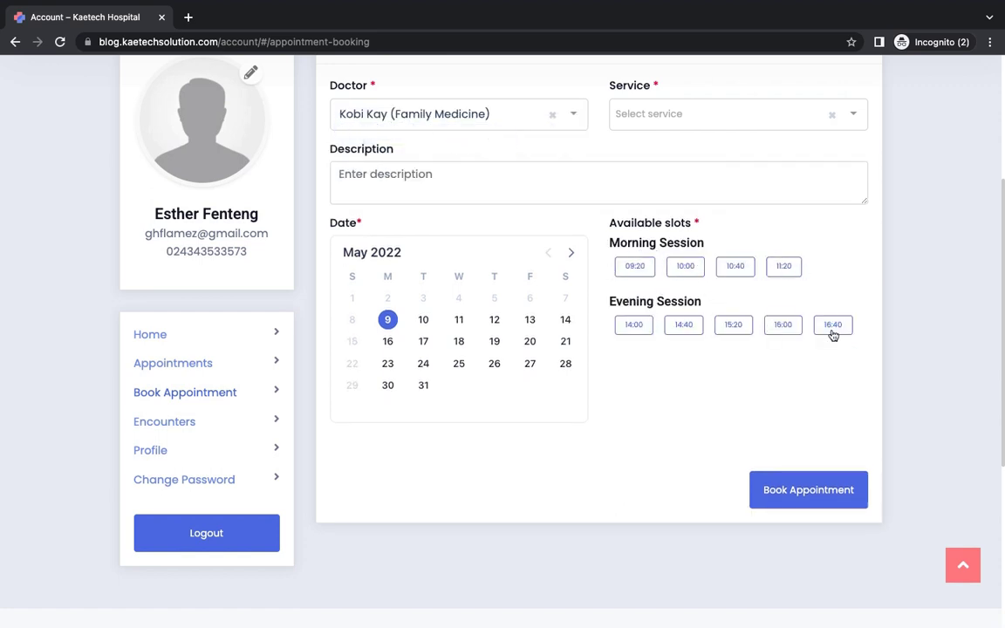
{"action": "left_click", "coordinate": [724, 117]}
{"action": "left_click", "coordinate": [664, 144]}
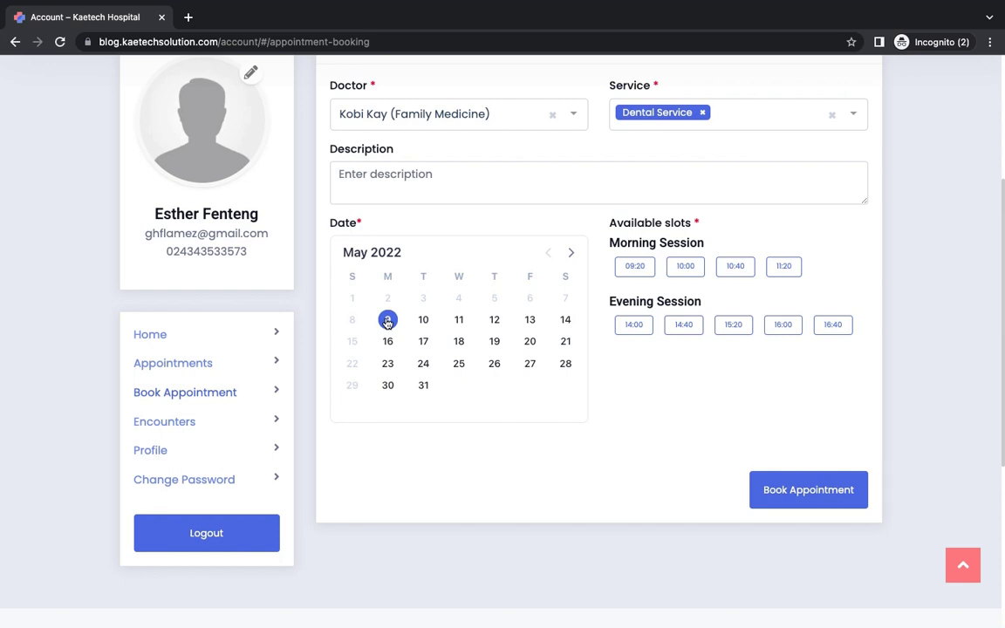
Step: Pick 9 May and the 16:40 slot, then submit the booking
{"action": "left_click", "coordinate": [388, 321]}
{"action": "left_click", "coordinate": [786, 328]}
{"action": "left_click", "coordinate": [834, 327]}
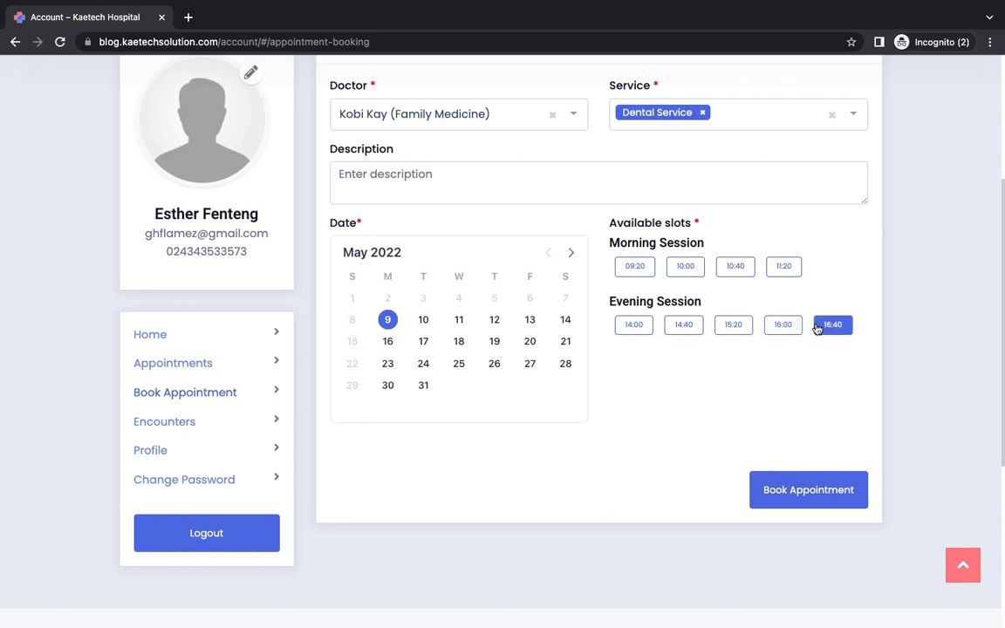
{"action": "left_click", "coordinate": [796, 490]}
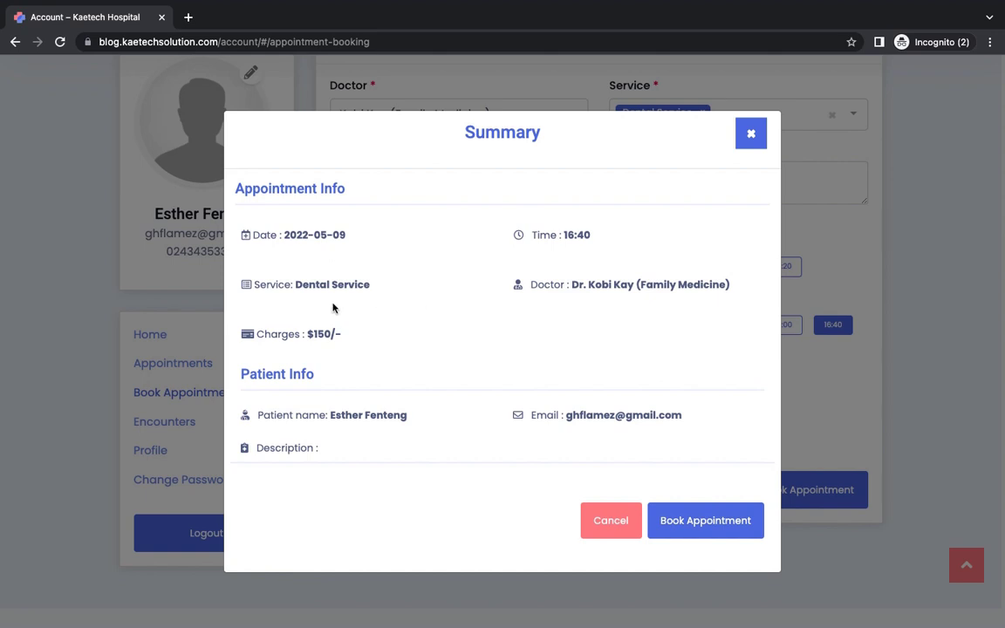
Step: Confirm the 16:40 Dental Service appointment in the booking summary
{"action": "left_click", "coordinate": [701, 522]}
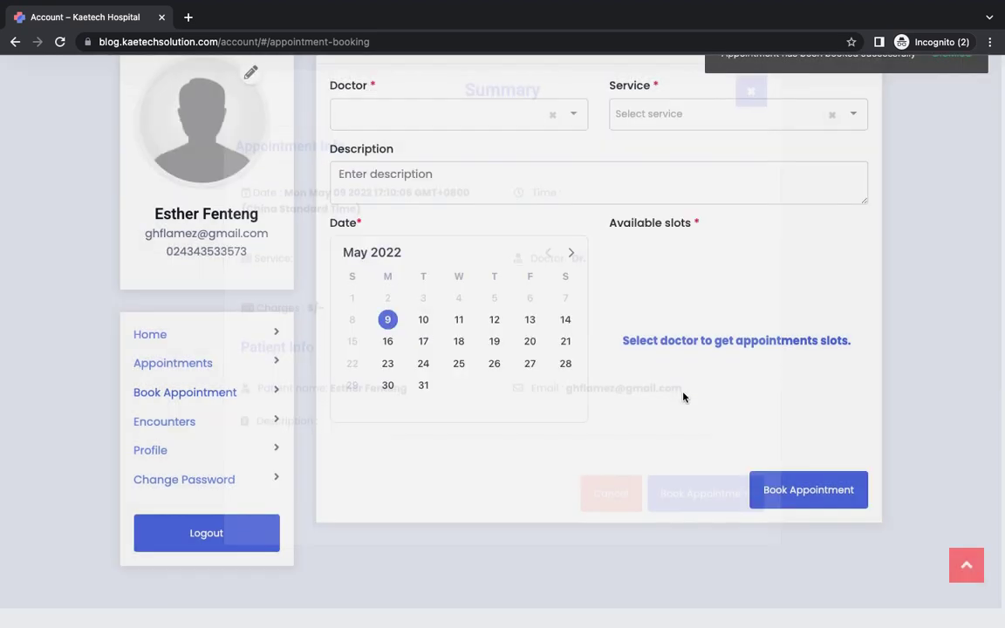
{"action": "scroll", "coordinate": [743, 374], "scroll_direction": "up", "scroll_amount": 4}
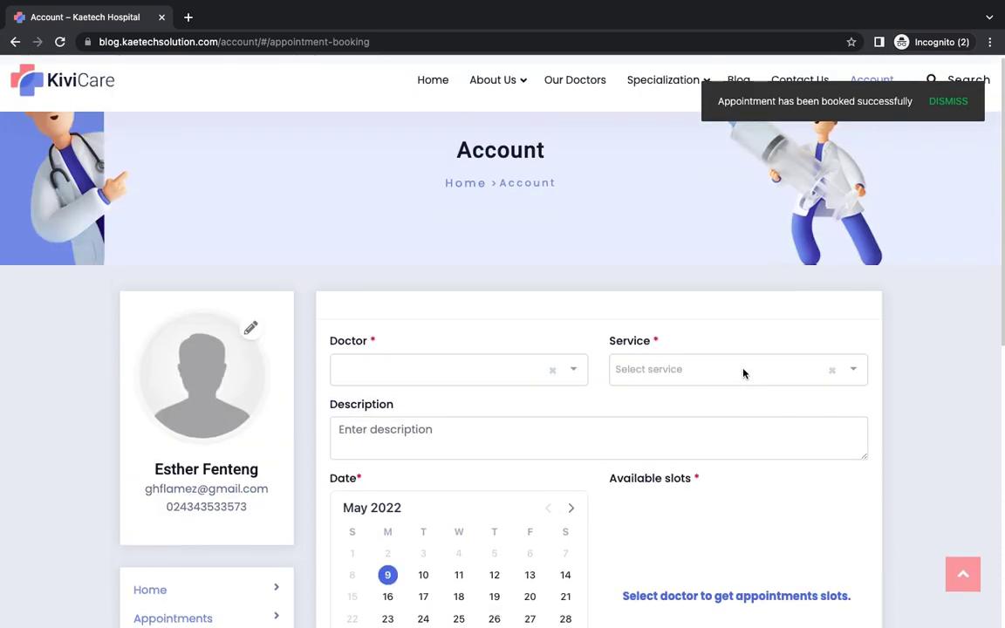
{"action": "scroll", "coordinate": [744, 373], "scroll_direction": "up", "scroll_amount": 1}
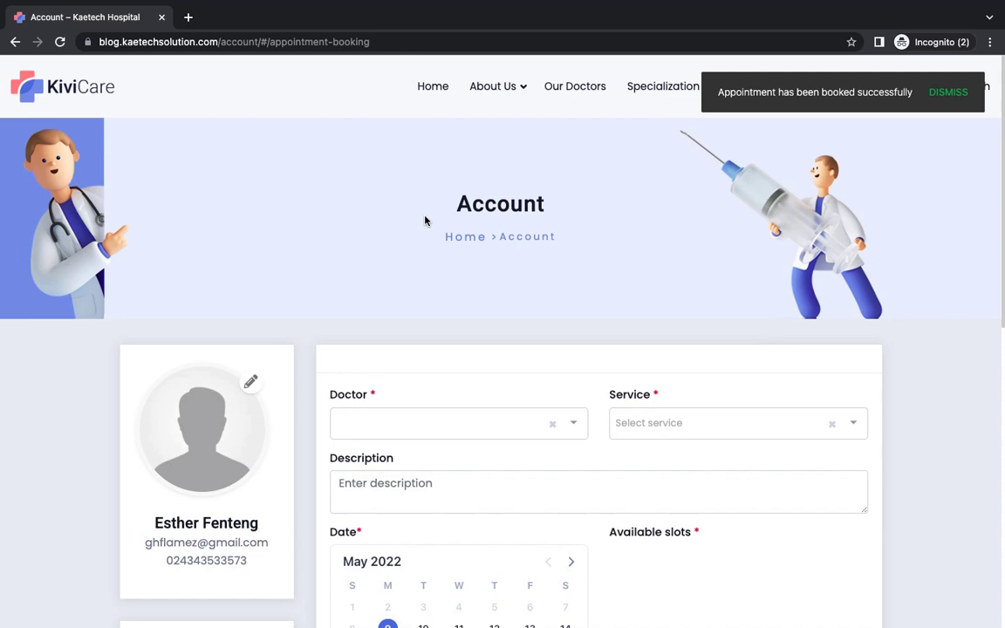
{"action": "scroll", "coordinate": [425, 220], "scroll_direction": "down", "scroll_amount": 7}
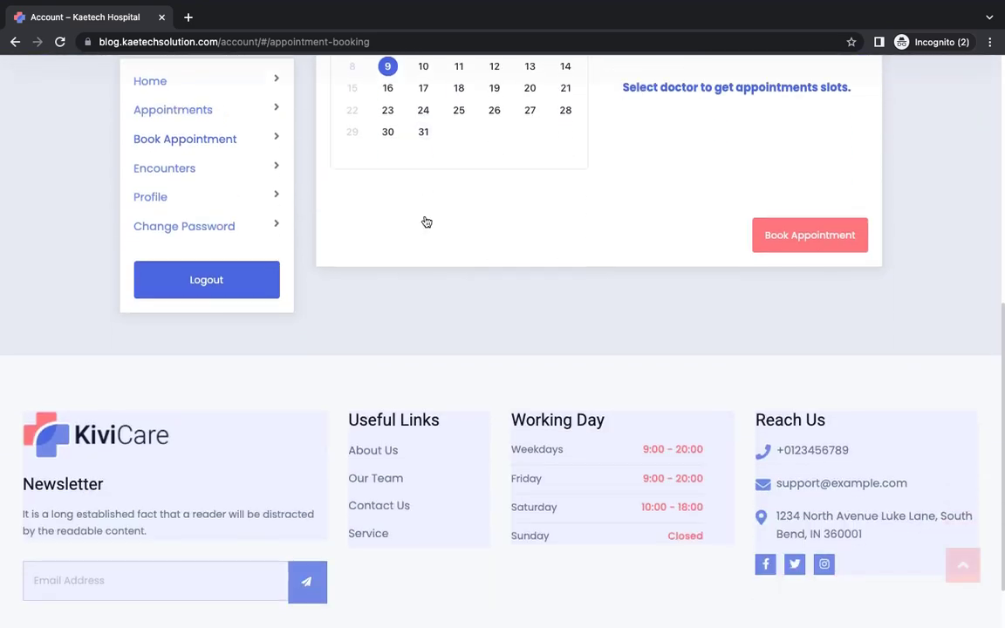
{"action": "scroll", "coordinate": [425, 220], "scroll_direction": "up", "scroll_amount": 5}
{"action": "scroll", "coordinate": [425, 218], "scroll_direction": "up", "scroll_amount": 1}
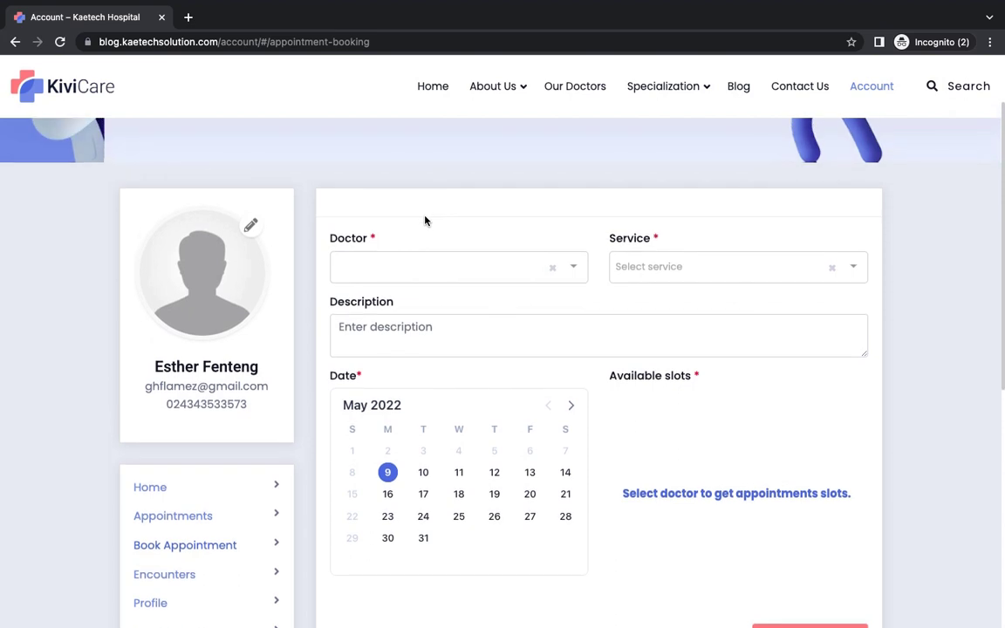
{"action": "scroll", "coordinate": [425, 220], "scroll_direction": "up", "scroll_amount": 2}
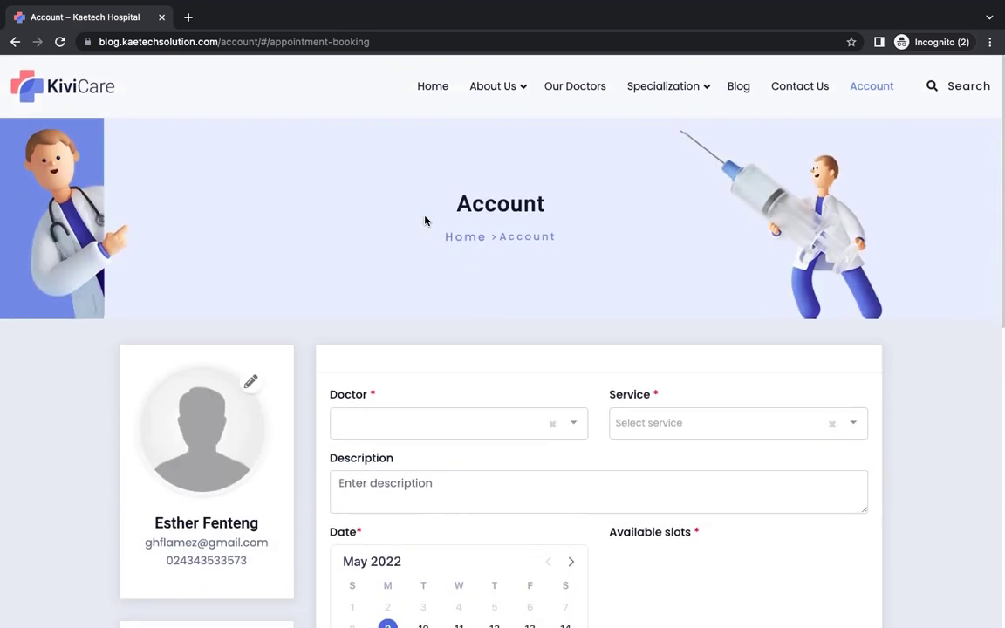
{"action": "scroll", "coordinate": [425, 220], "scroll_direction": "down", "scroll_amount": 2}
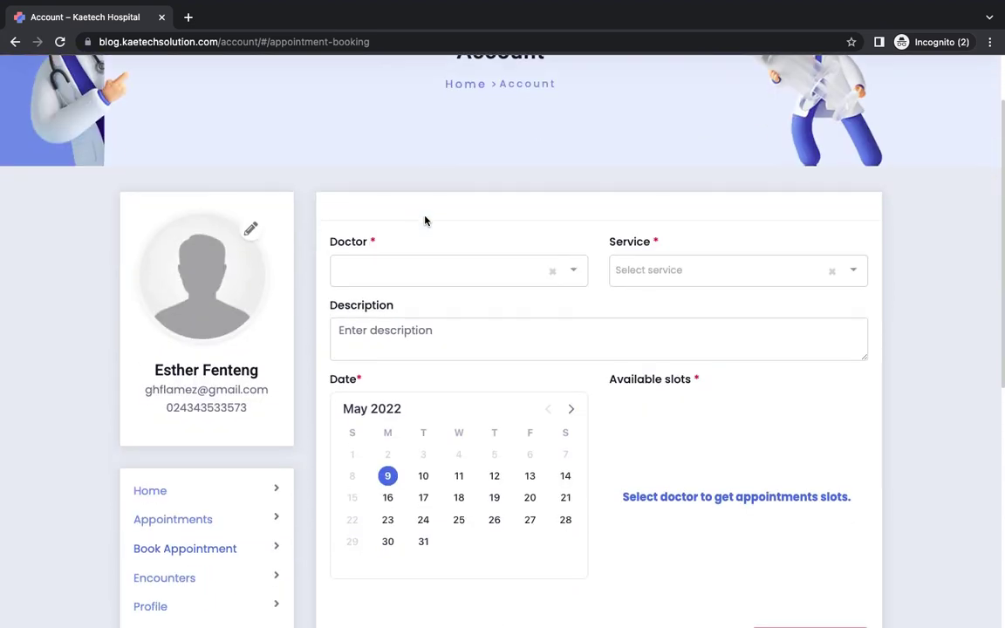
{"action": "scroll", "coordinate": [425, 220], "scroll_direction": "up", "scroll_amount": 2}
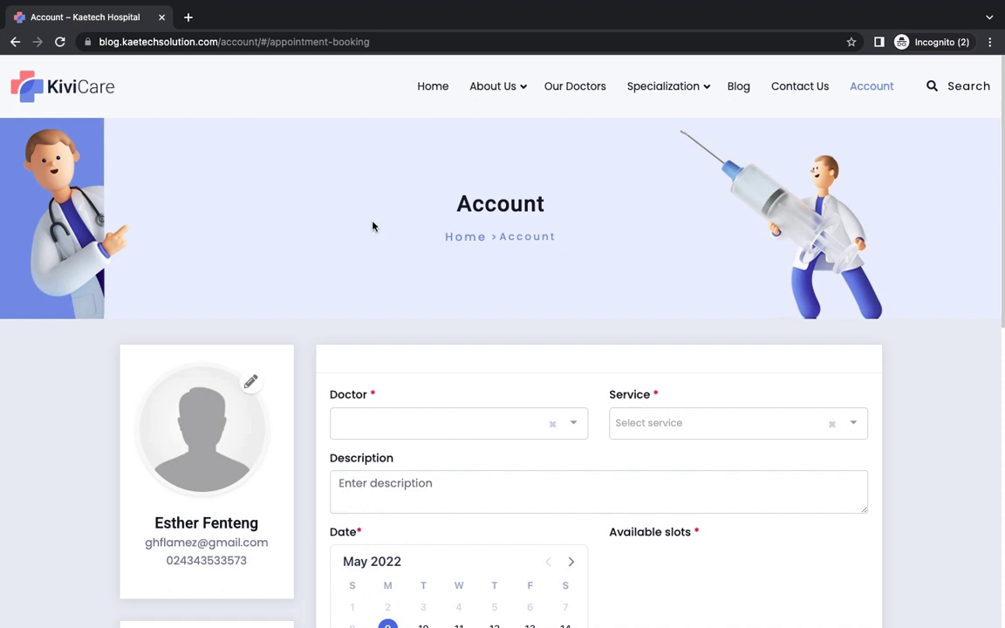
Step: Log out of the patient account and return to the admin window
{"action": "scroll", "coordinate": [372, 226], "scroll_direction": "down", "scroll_amount": 5}
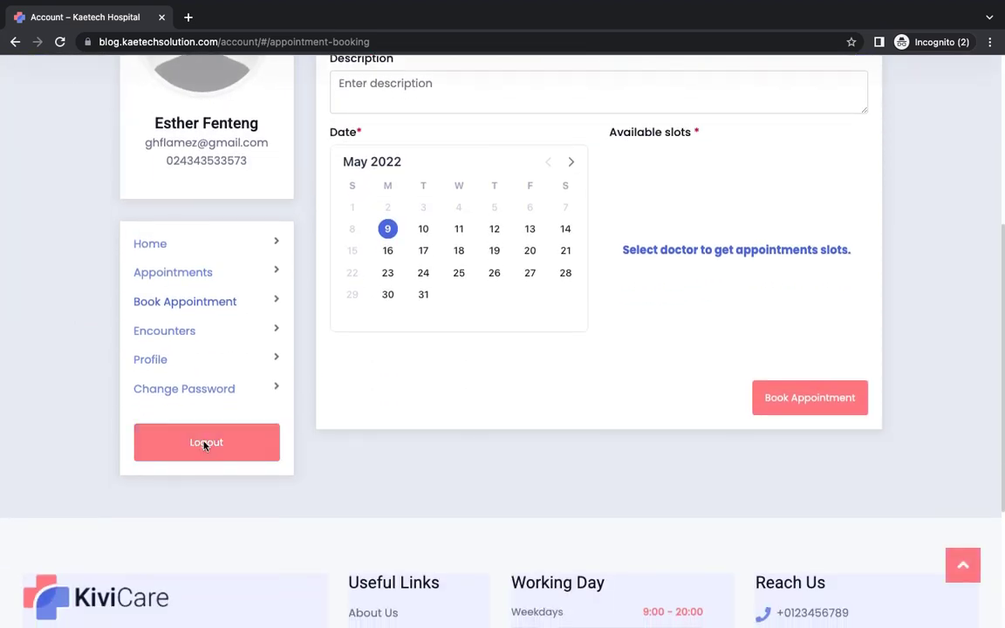
{"action": "left_click", "coordinate": [206, 444]}
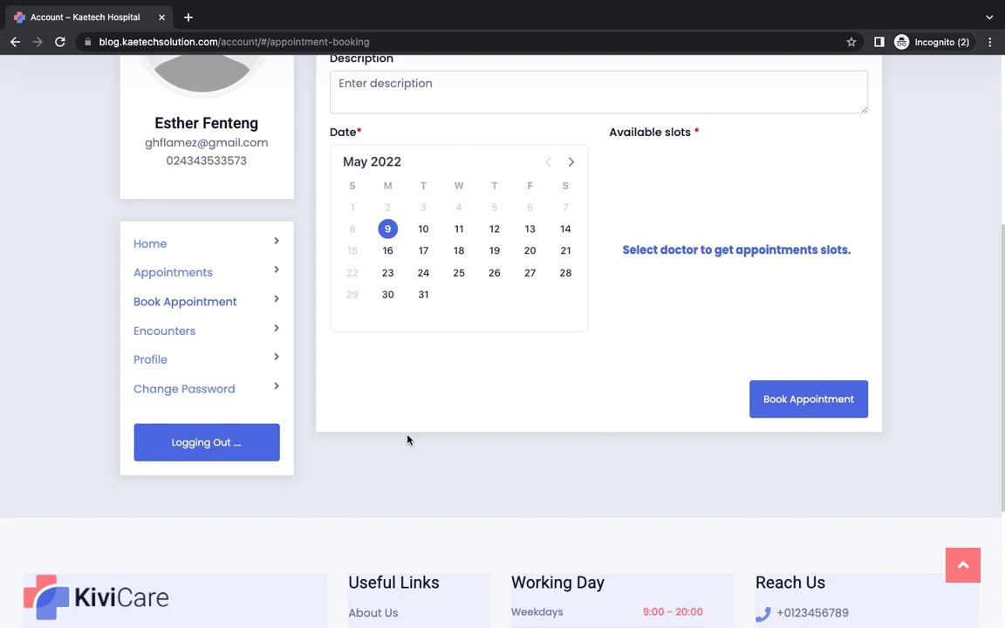
{"action": "key", "text": "ctrl+Left"}
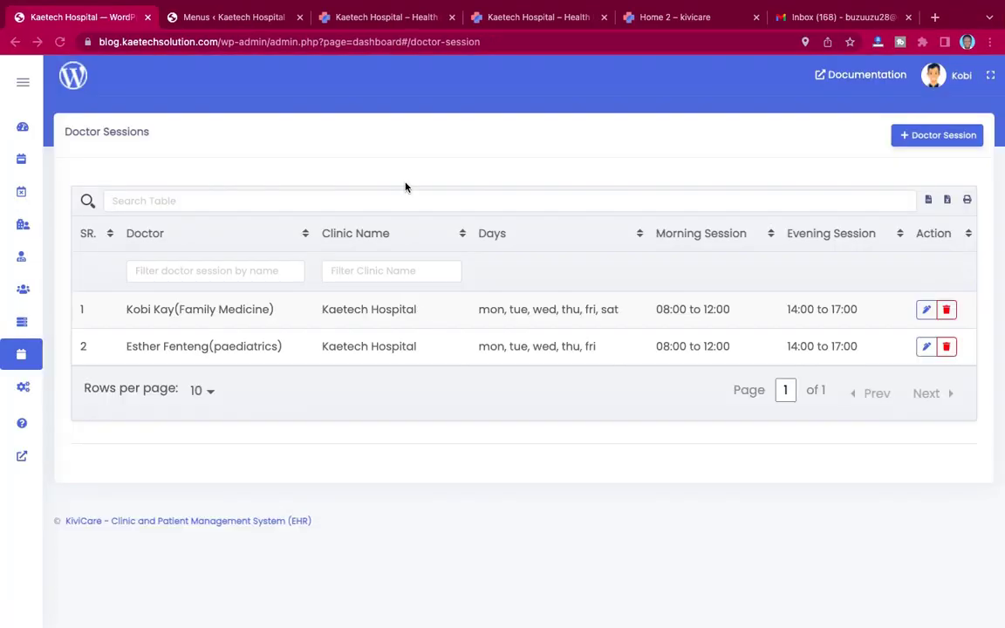
Step: Check the new booking in the KiviCare dashboard's Todays Appointment List, then view the Home 2 demo tab
{"action": "left_click", "coordinate": [23, 129]}
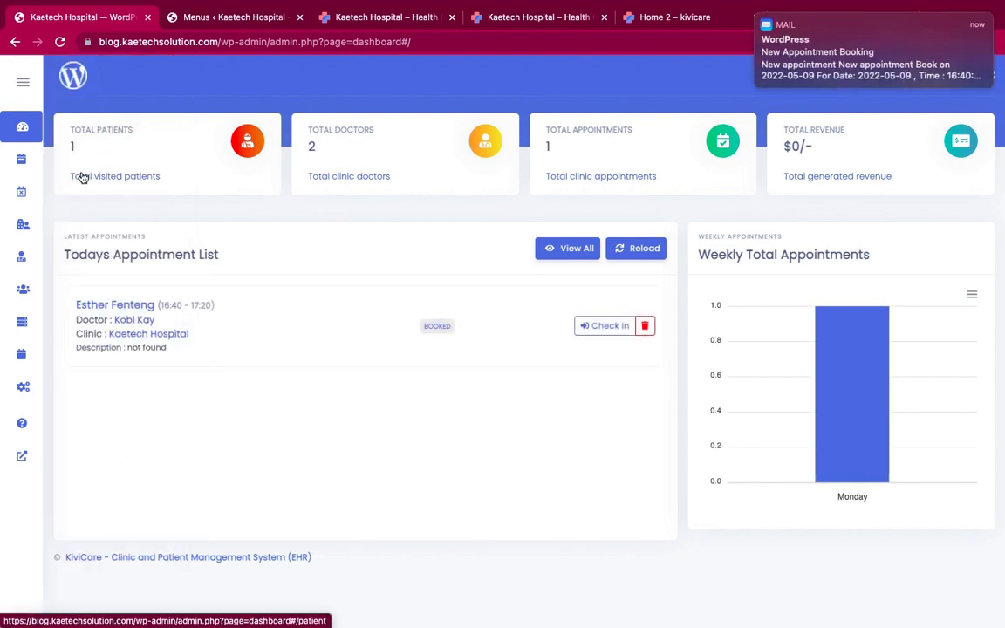
{"action": "mouse_move", "coordinate": [830, 51]}
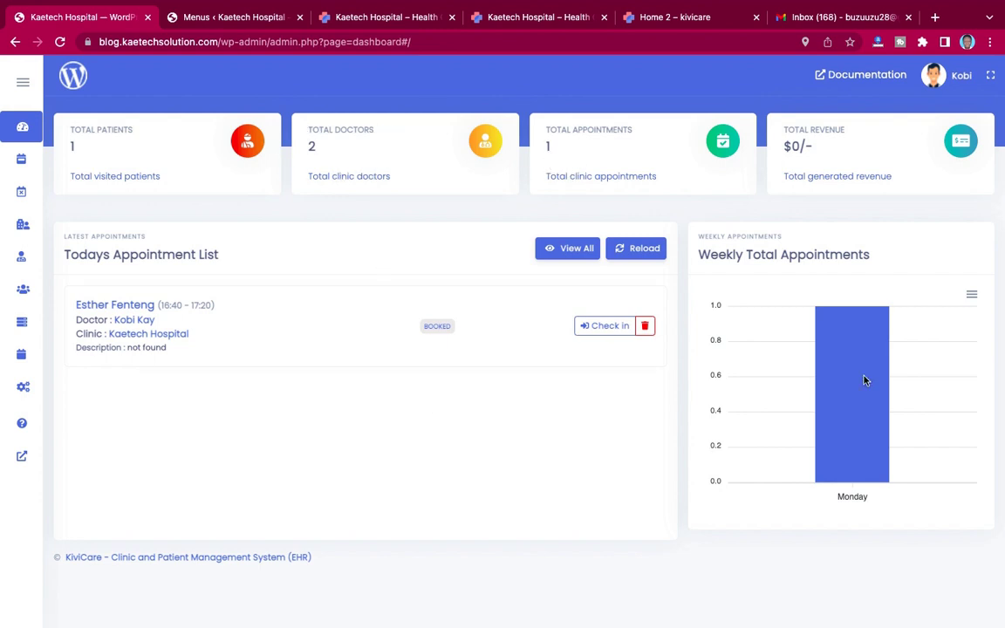
{"action": "mouse_move", "coordinate": [855, 371]}
{"action": "left_click", "coordinate": [647, 27]}
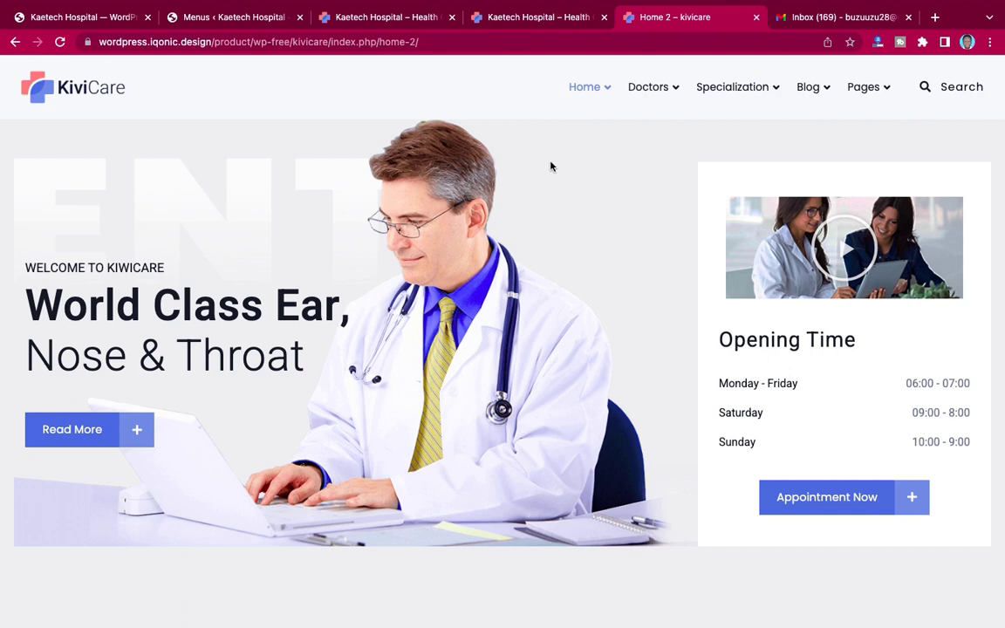
Step: Close the Home 2 demo and Gmail tabs, then scroll the Kaetech Hospital homepage back to top
{"action": "left_click", "coordinate": [756, 17]}
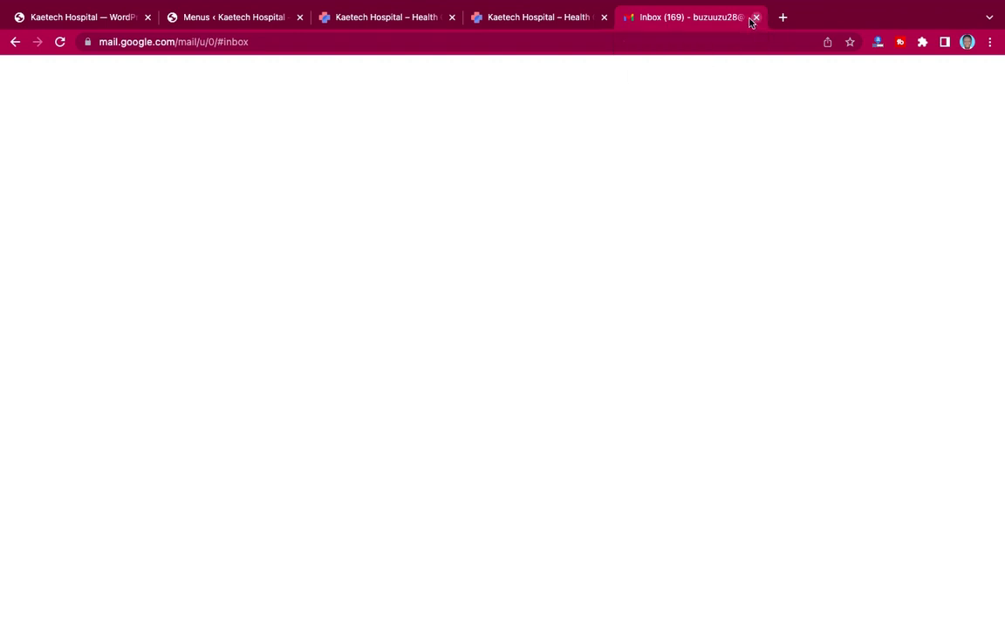
{"action": "key", "text": "super+w"}
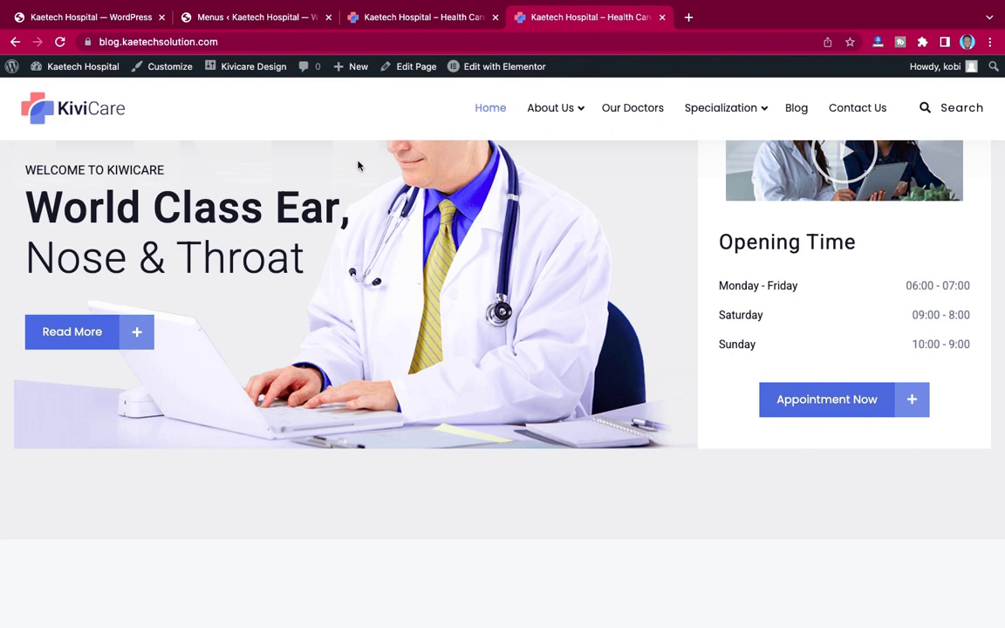
{"action": "scroll", "coordinate": [280, 288], "scroll_direction": "up", "scroll_amount": 2}
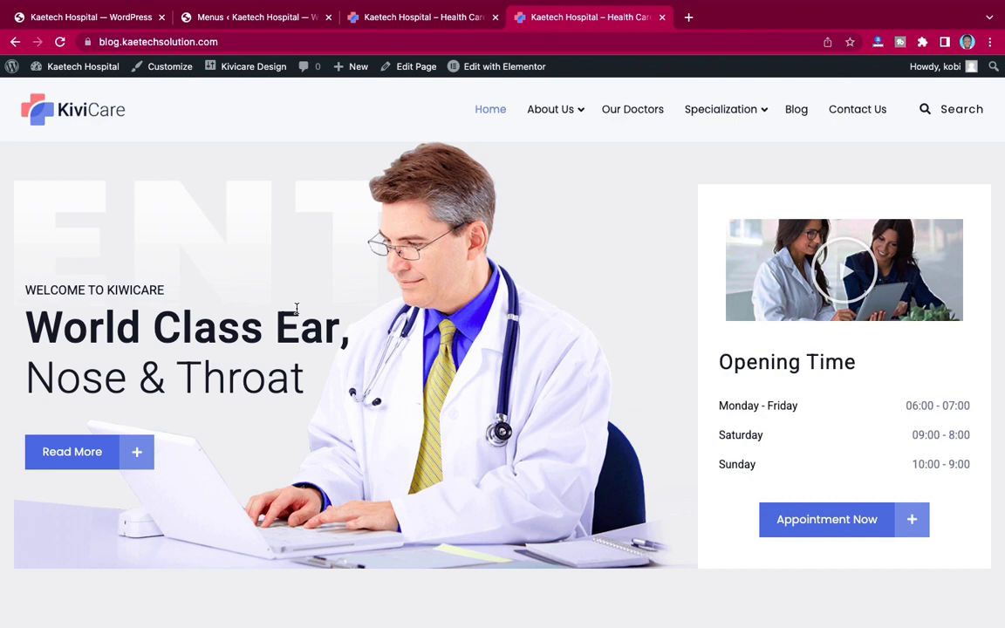
{"action": "scroll", "coordinate": [327, 350], "scroll_direction": "down", "scroll_amount": 20}
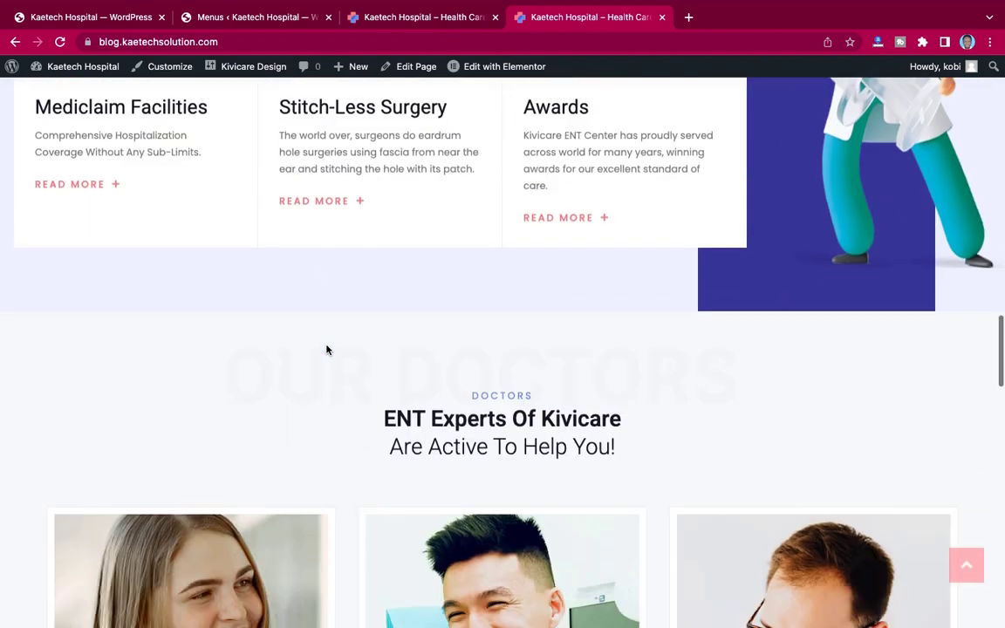
{"action": "scroll", "coordinate": [327, 350], "scroll_direction": "up", "scroll_amount": 15}
{"action": "scroll", "coordinate": [326, 350], "scroll_direction": "up", "scroll_amount": 6}
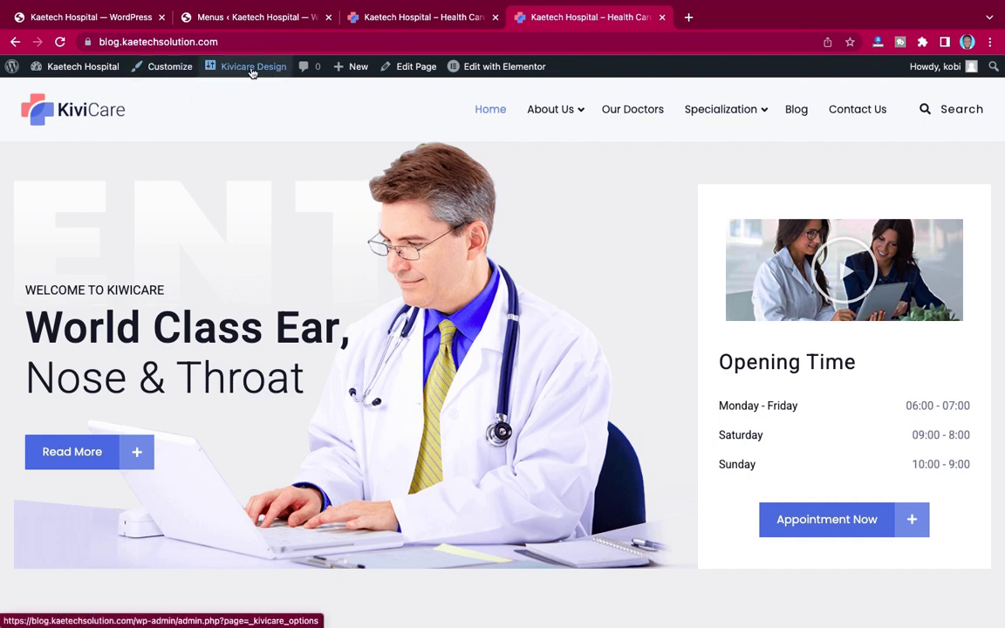
{"action": "left_click", "coordinate": [170, 72]}
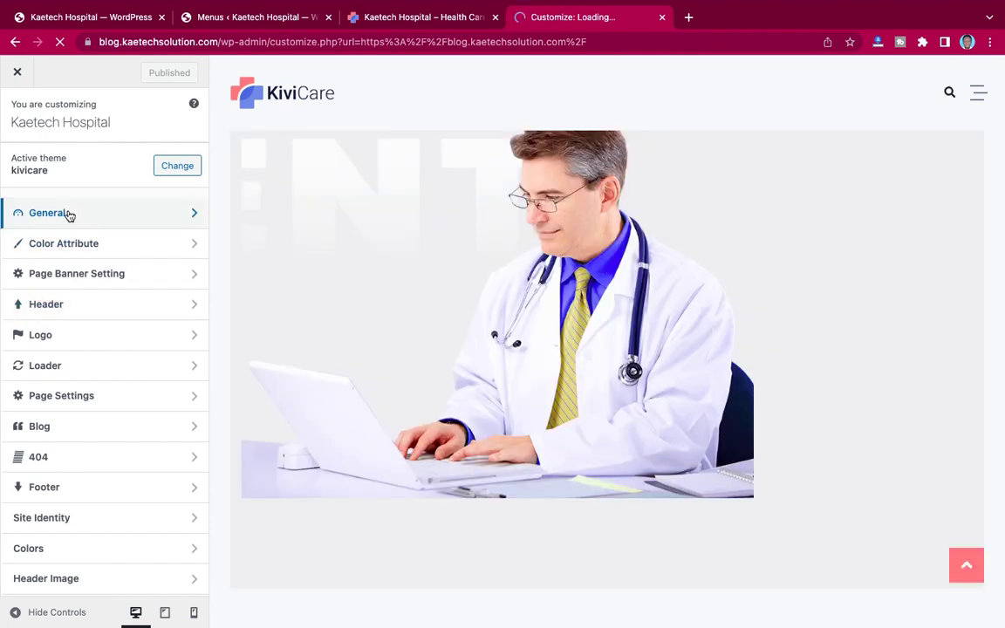
{"action": "left_click", "coordinate": [77, 217]}
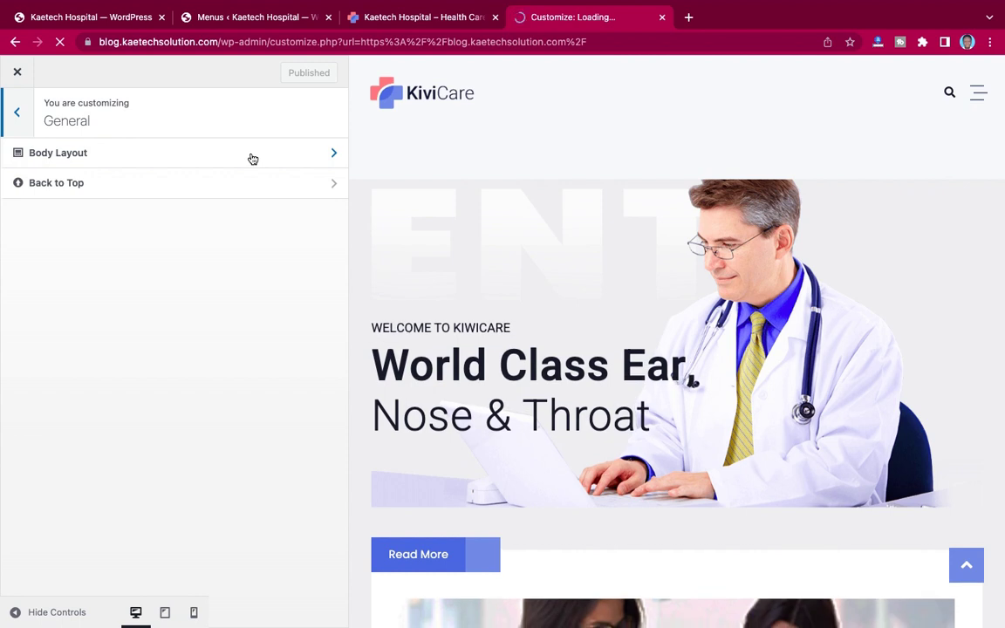
{"action": "left_click", "coordinate": [253, 156]}
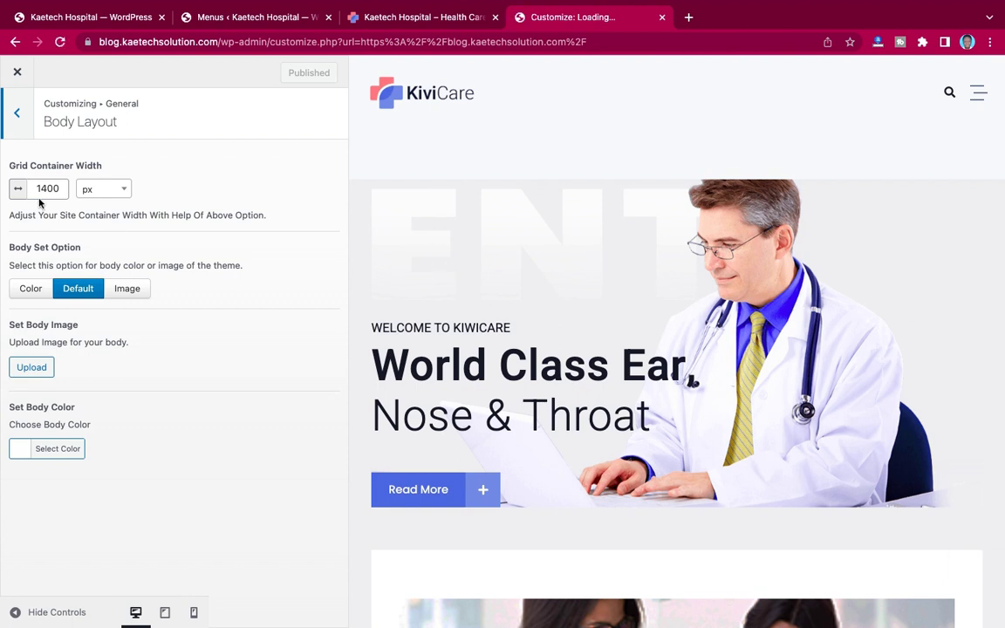
{"action": "left_click", "coordinate": [17, 118]}
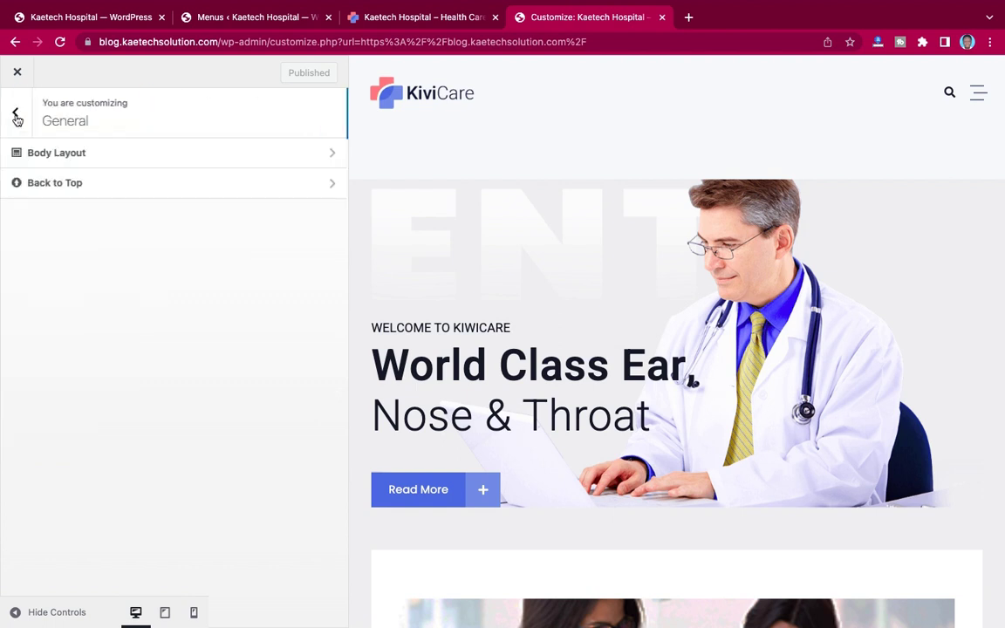
{"action": "left_click", "coordinate": [140, 186]}
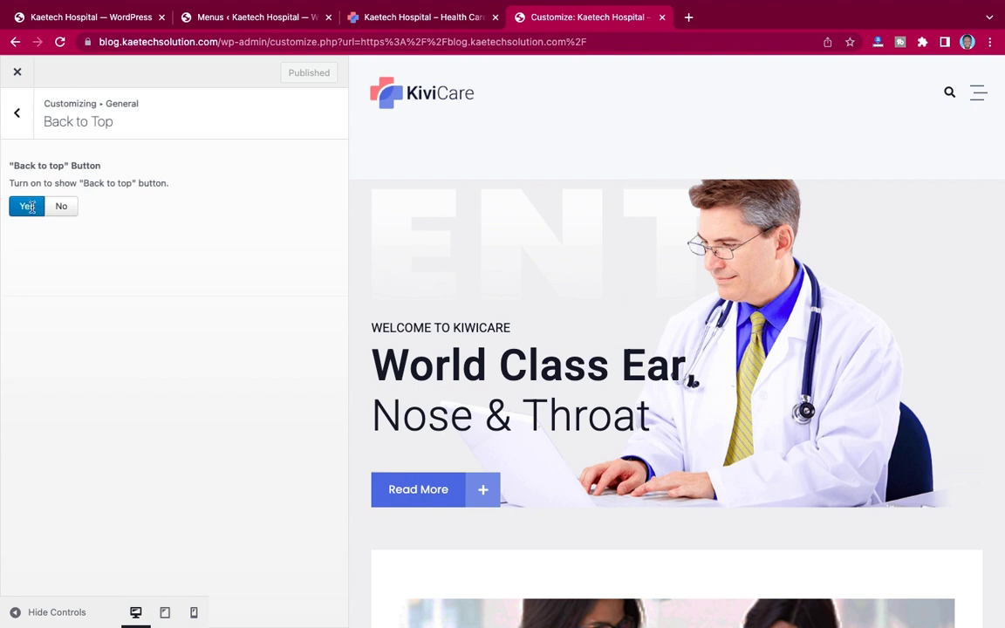
{"action": "left_click", "coordinate": [14, 117]}
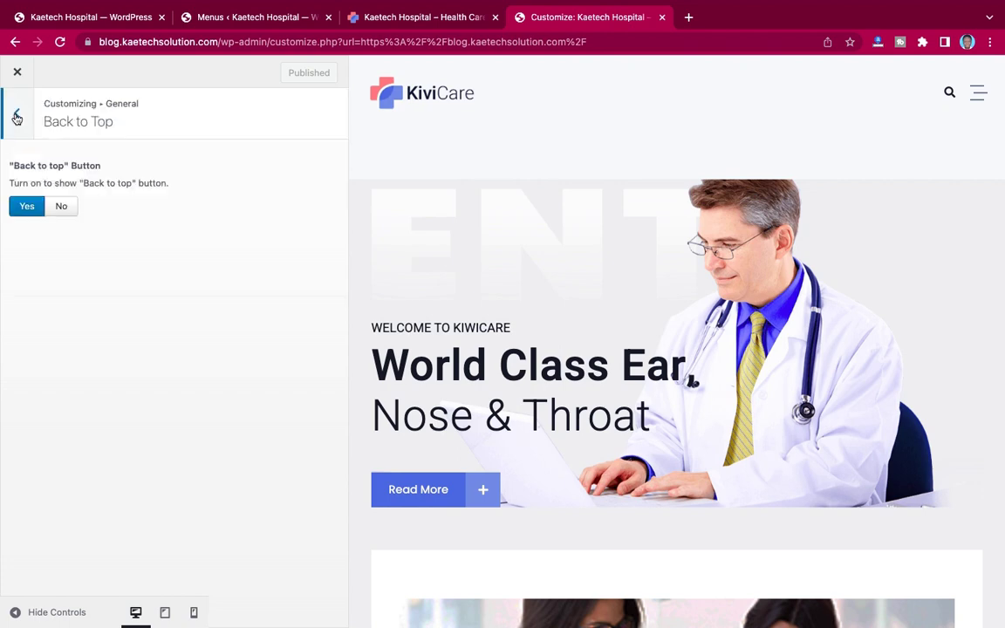
{"action": "left_click", "coordinate": [17, 117]}
{"action": "left_click", "coordinate": [17, 71]}
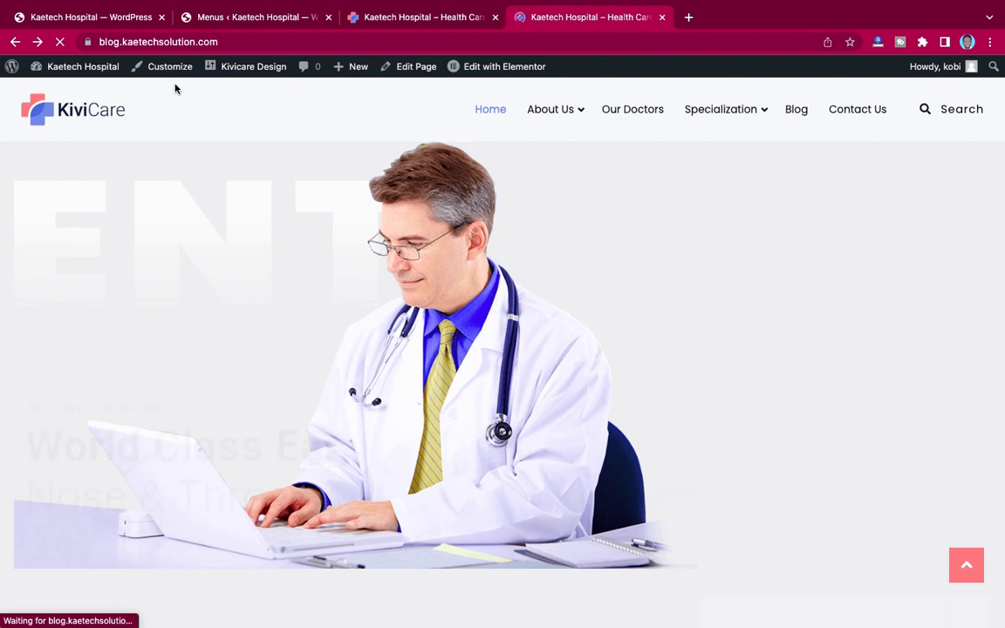
Step: Reopen the site Customizer and glance at the Color Attribute settings before going back
{"action": "left_click", "coordinate": [170, 69]}
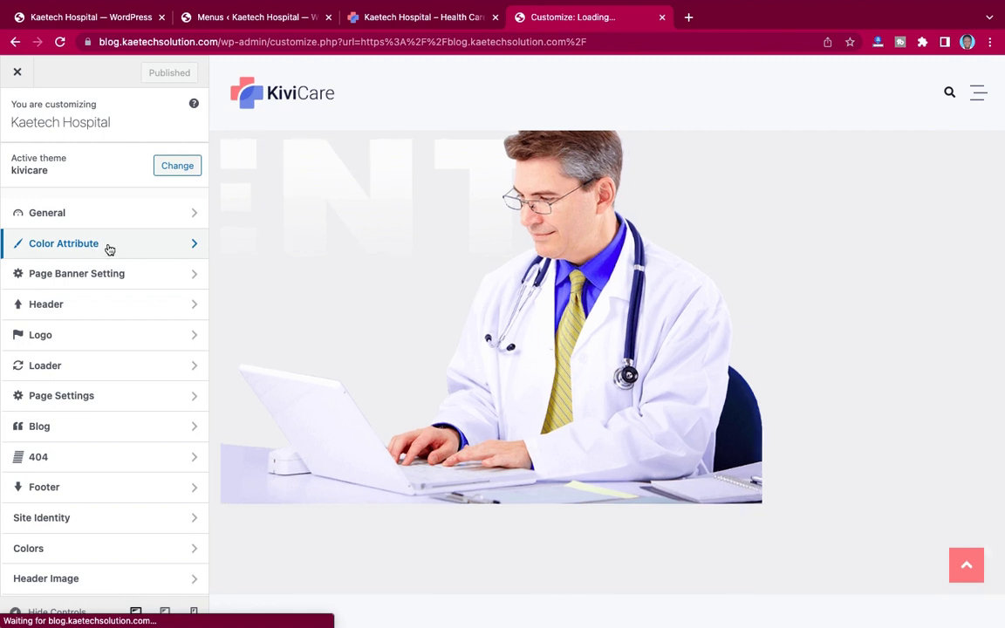
{"action": "left_click", "coordinate": [109, 250]}
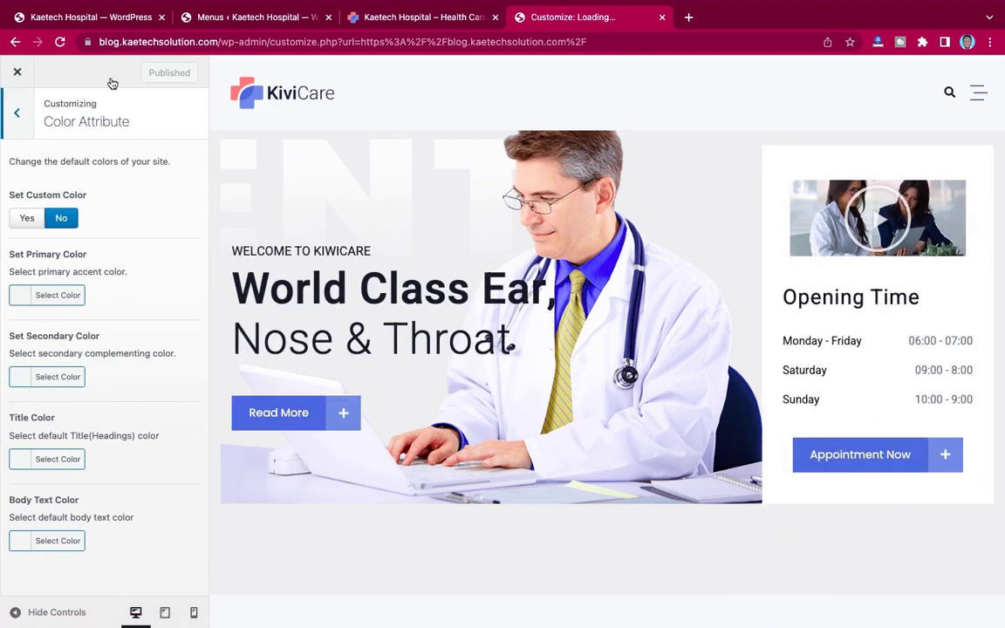
{"action": "left_click", "coordinate": [20, 115]}
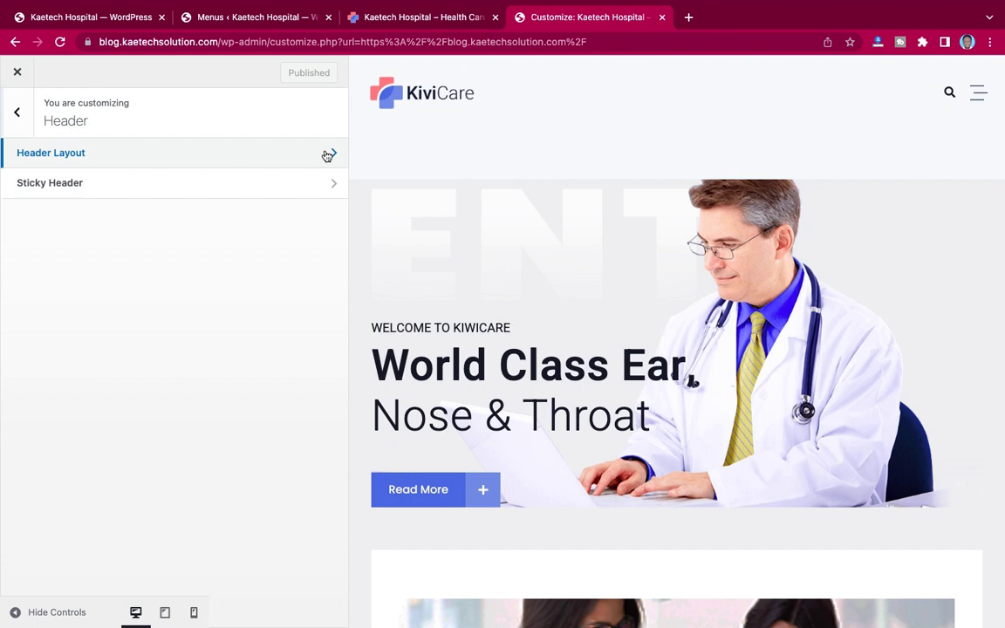
Step: Look through the Header Layout options, leaving them at defaults, and return to the section list
{"action": "left_click", "coordinate": [328, 155]}
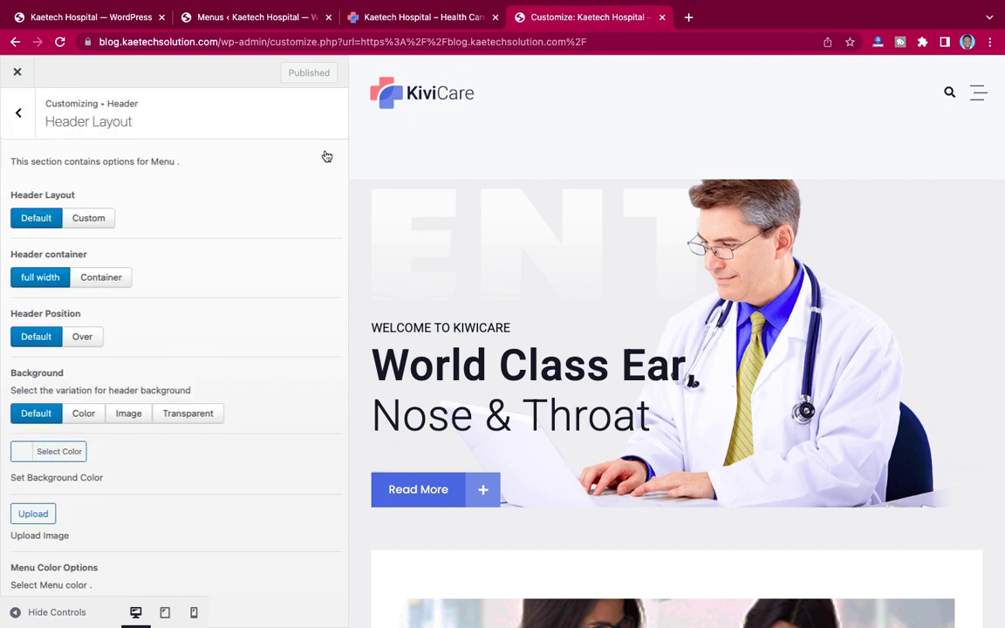
{"action": "scroll", "coordinate": [174, 290], "scroll_direction": "down", "scroll_amount": 10}
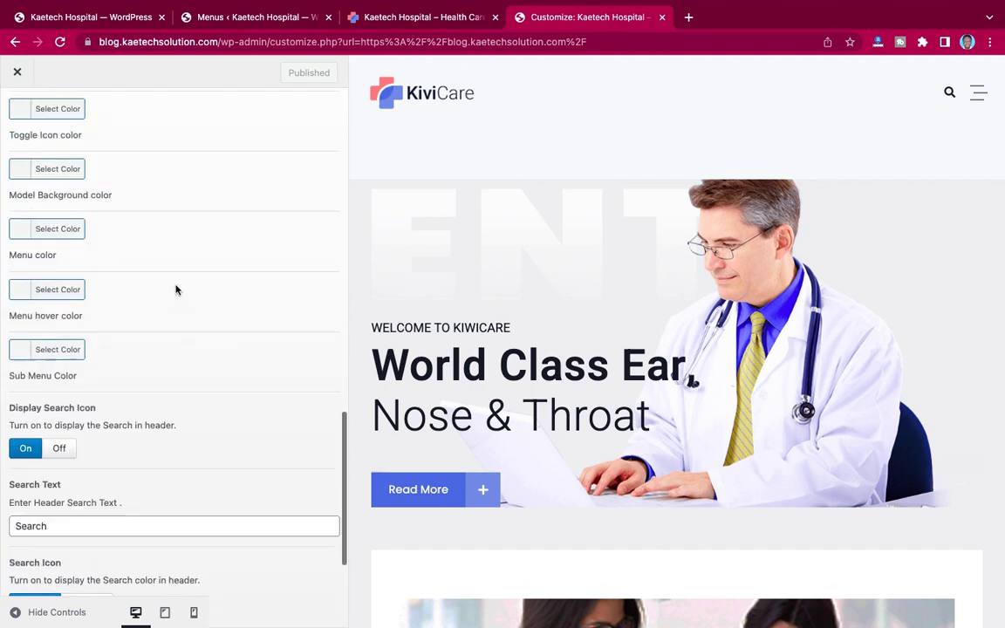
{"action": "scroll", "coordinate": [175, 289], "scroll_direction": "up", "scroll_amount": 10}
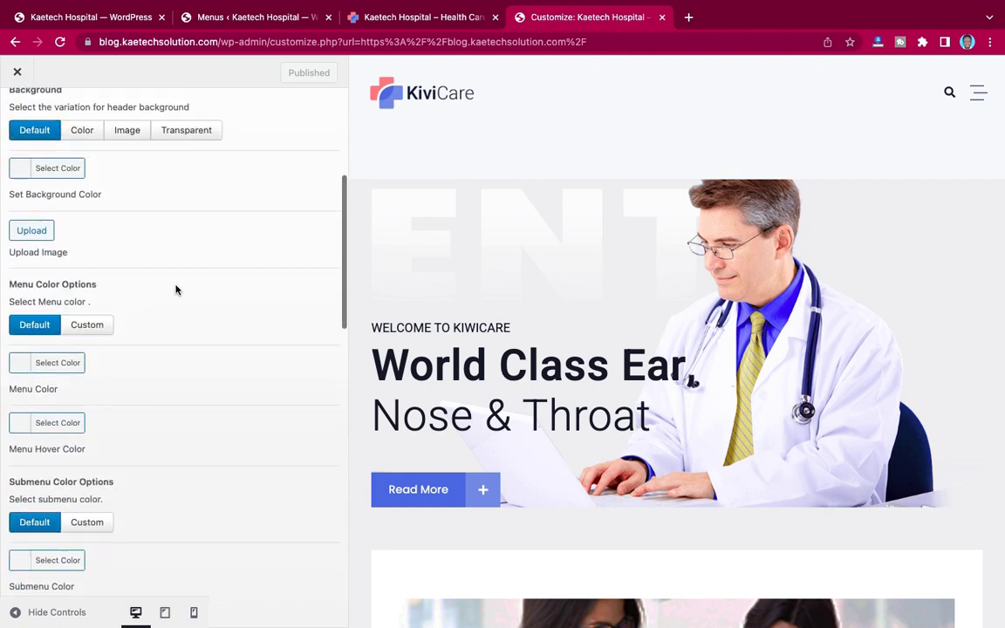
{"action": "scroll", "coordinate": [176, 290], "scroll_direction": "up", "scroll_amount": 5}
{"action": "scroll", "coordinate": [175, 290], "scroll_direction": "down", "scroll_amount": 4}
{"action": "scroll", "coordinate": [176, 290], "scroll_direction": "up", "scroll_amount": 4}
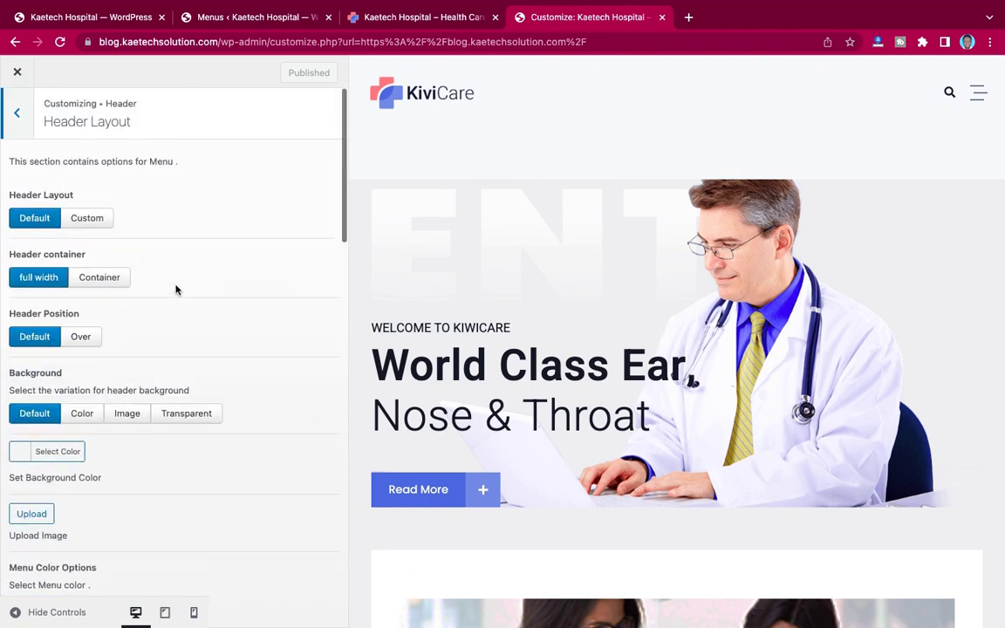
{"action": "left_click", "coordinate": [19, 115]}
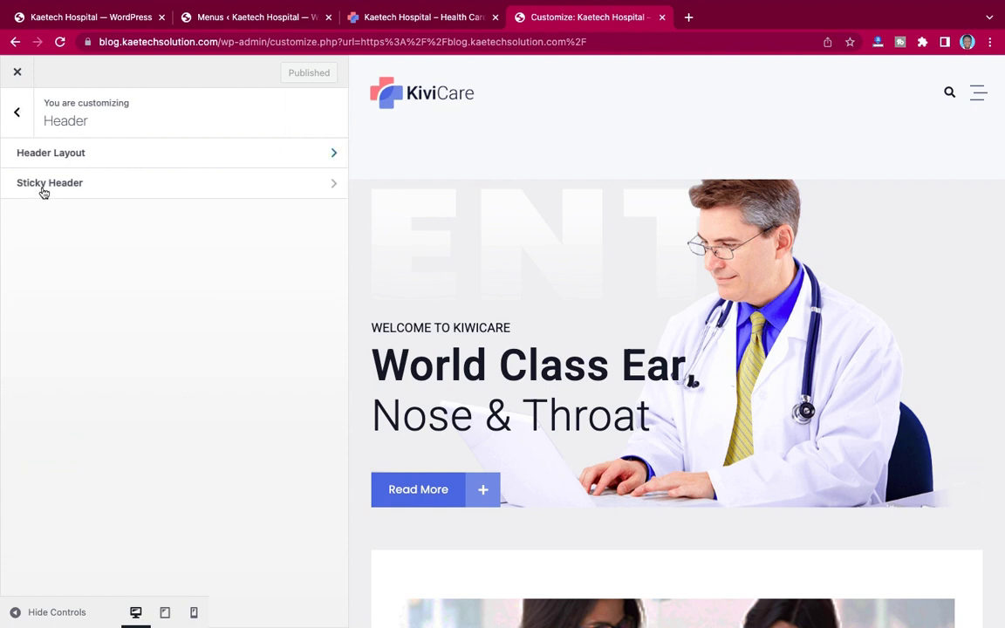
{"action": "left_click", "coordinate": [17, 112]}
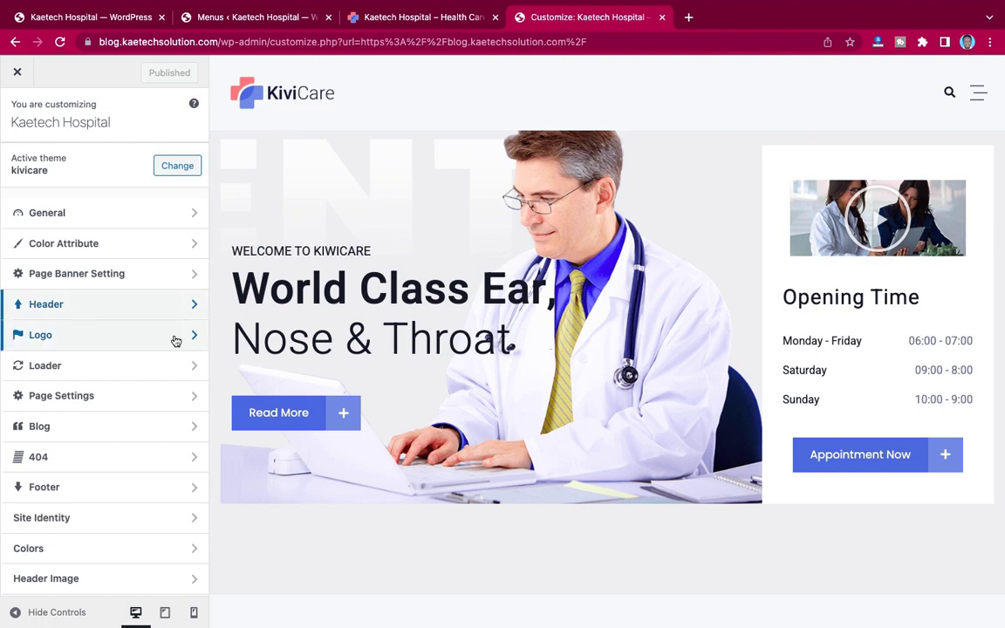
Step: Replace the main KiviCare logo with an uploaded hospital logo.png
{"action": "left_click", "coordinate": [177, 341]}
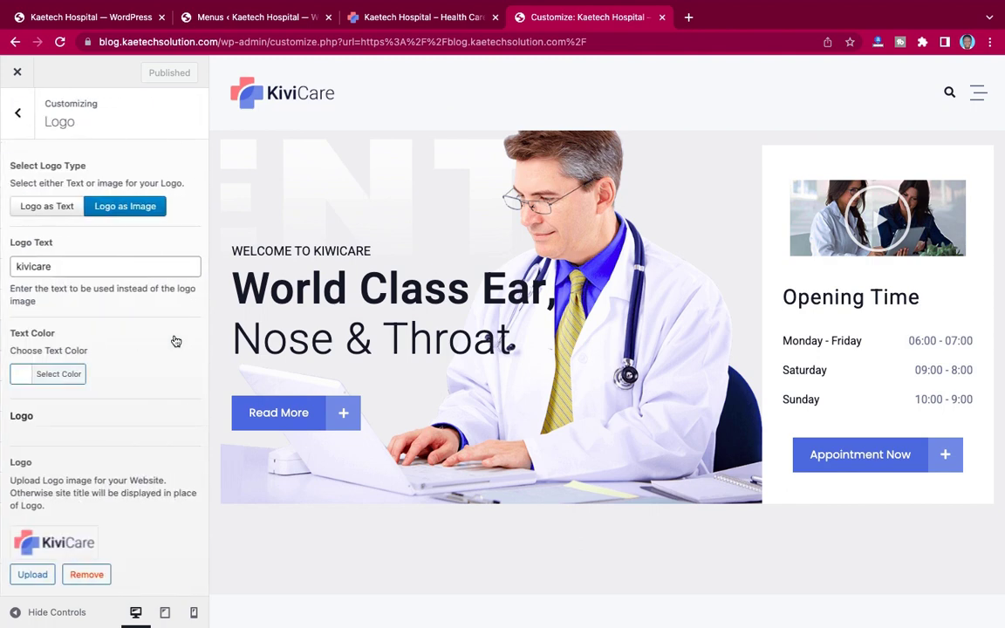
{"action": "scroll", "coordinate": [99, 424], "scroll_direction": "down", "scroll_amount": 2}
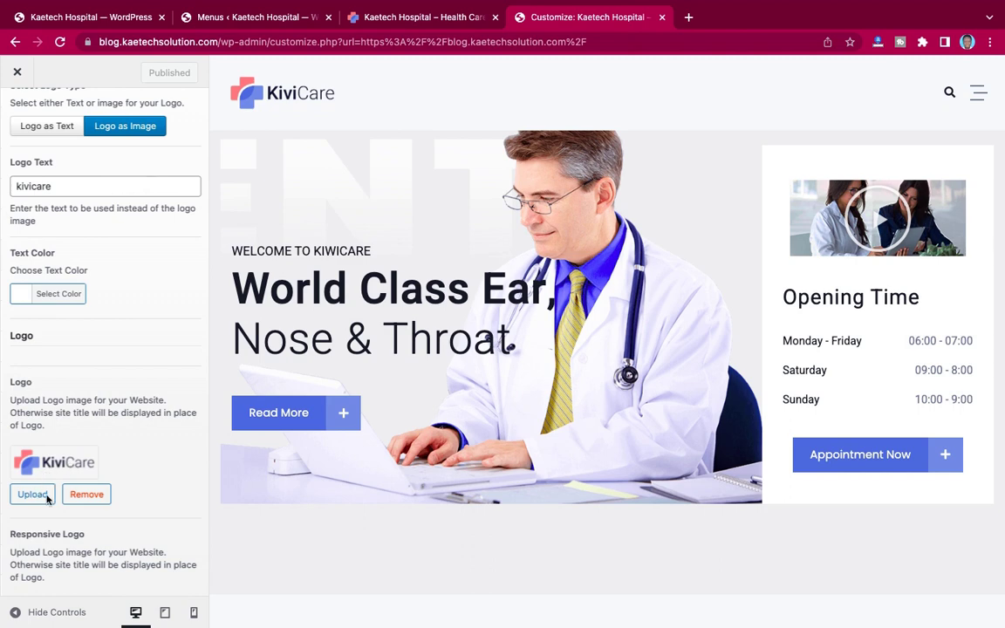
{"action": "left_click", "coordinate": [19, 499]}
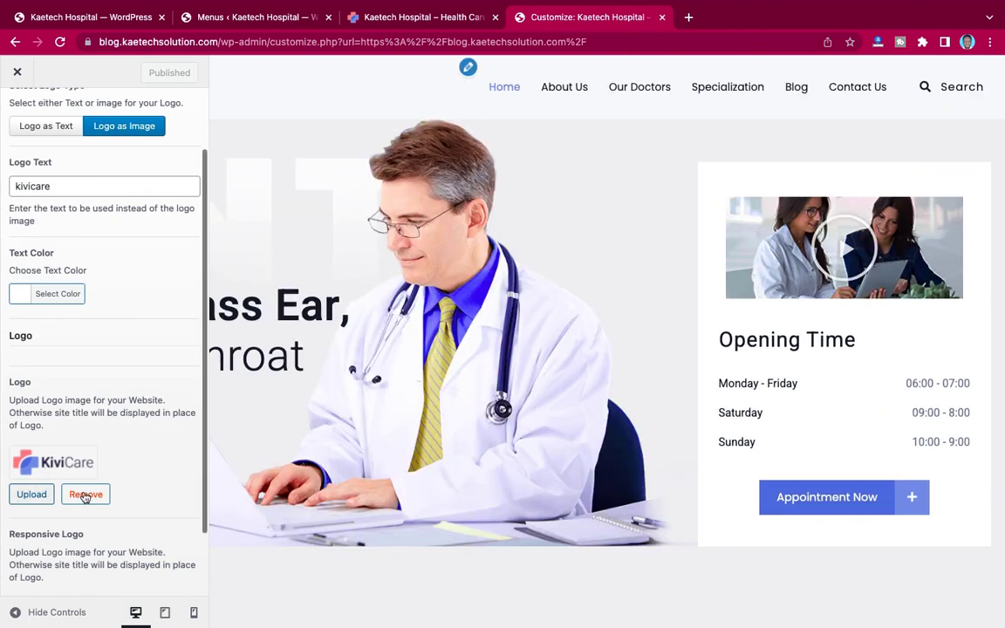
{"action": "left_click", "coordinate": [83, 495]}
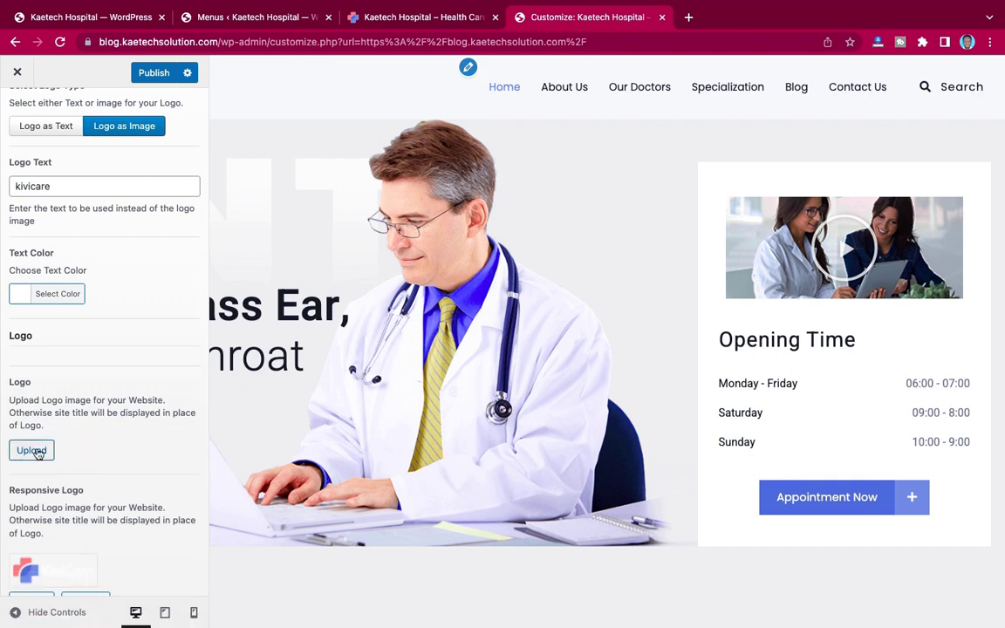
{"action": "left_click", "coordinate": [36, 451]}
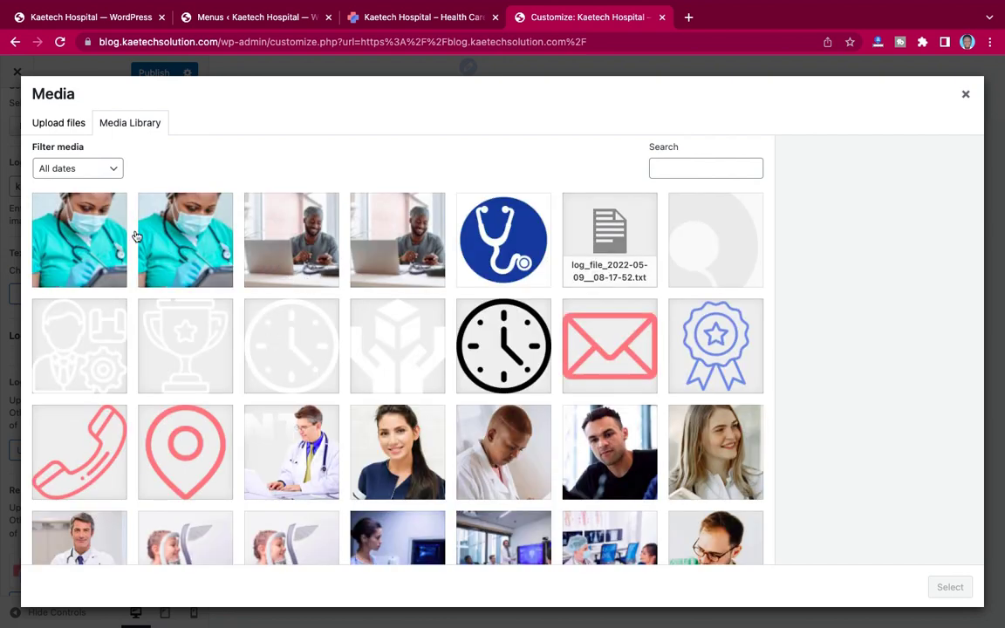
{"action": "left_click", "coordinate": [71, 123]}
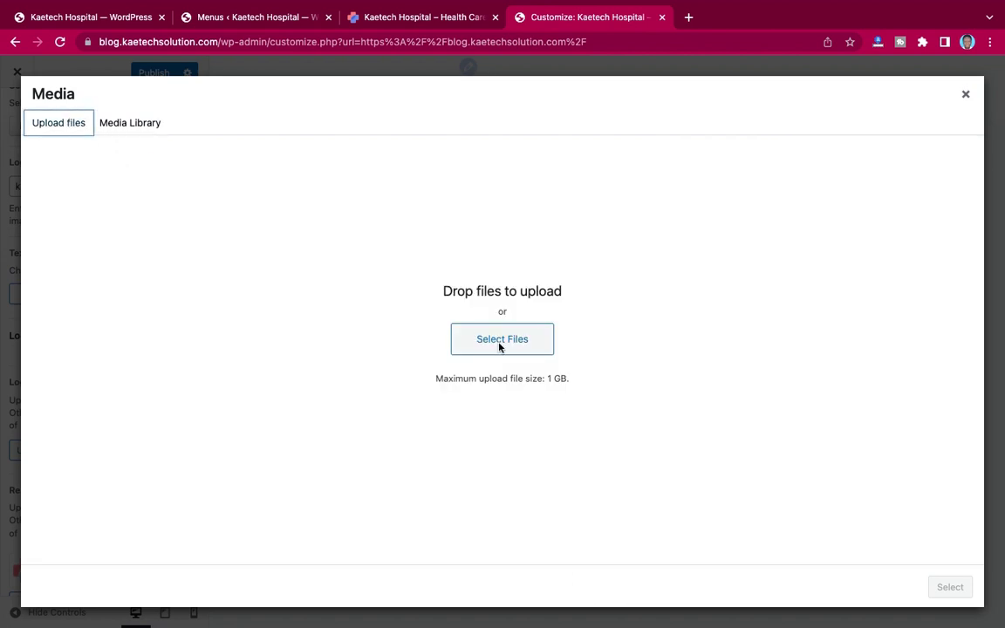
{"action": "left_click", "coordinate": [504, 339]}
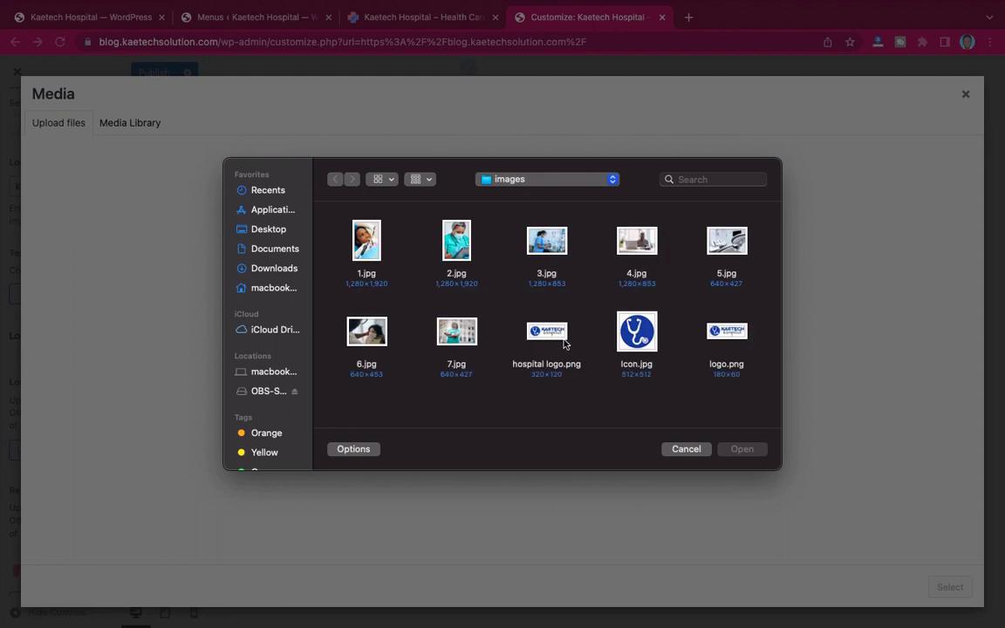
{"action": "left_click", "coordinate": [546, 335]}
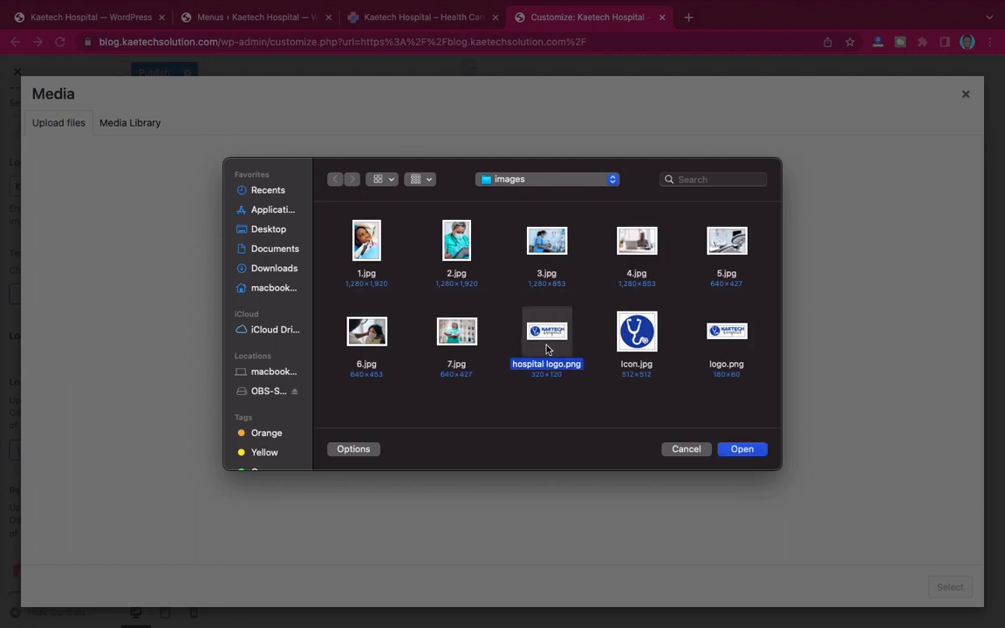
{"action": "left_click", "coordinate": [743, 449]}
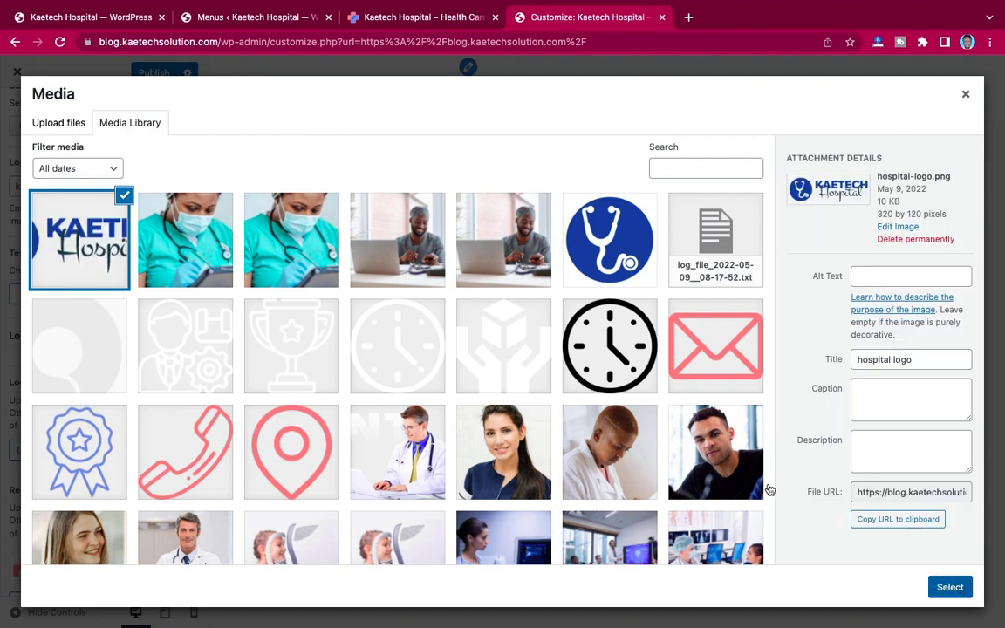
Step: Swap the Responsive Logo for the same uploaded hospital logo image
{"action": "scroll", "coordinate": [66, 493], "scroll_direction": "down", "scroll_amount": 3}
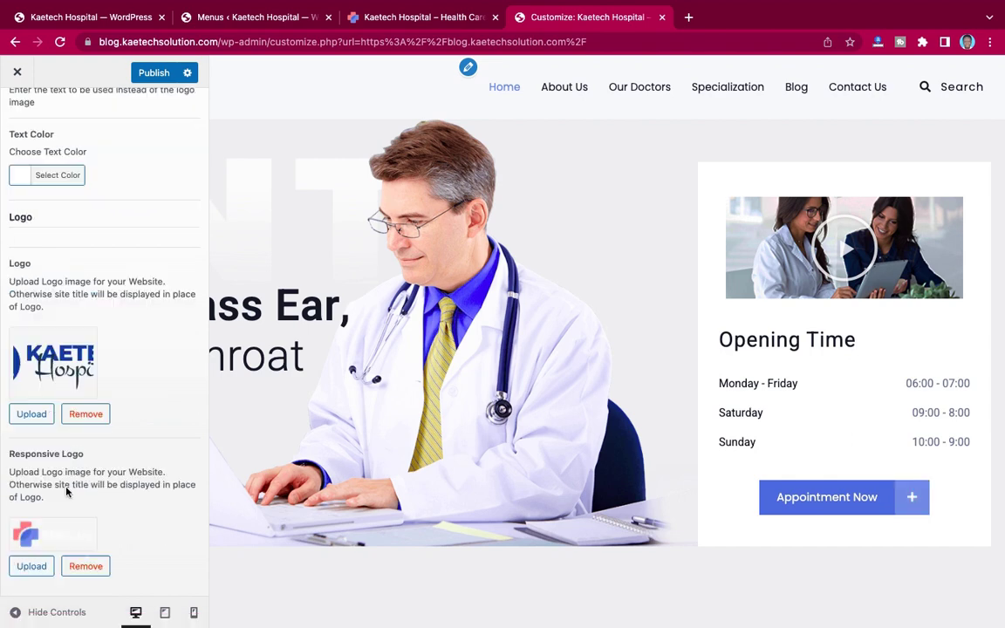
{"action": "left_click", "coordinate": [83, 566]}
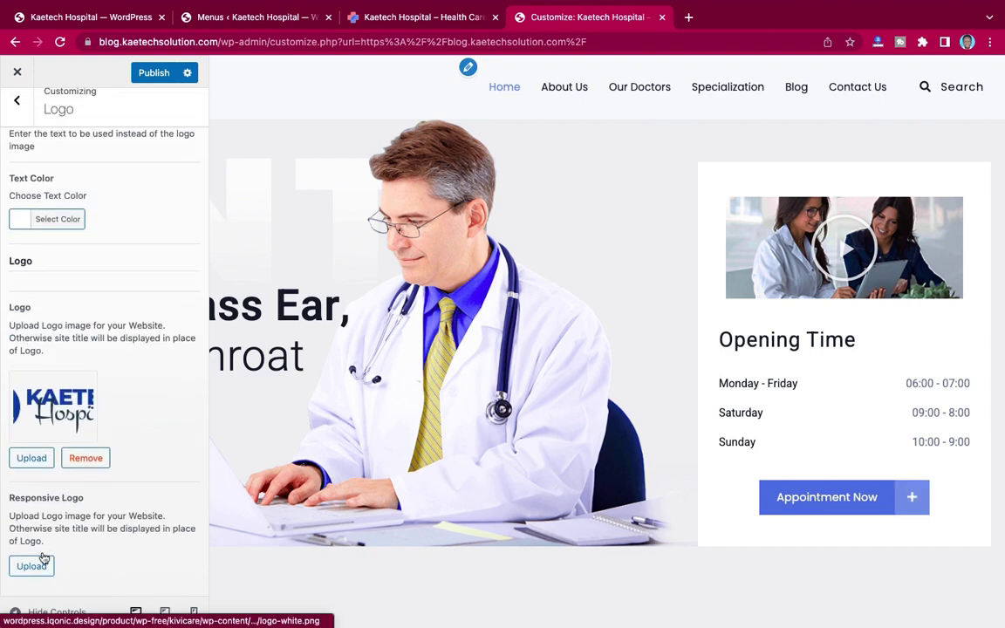
{"action": "left_click", "coordinate": [32, 566]}
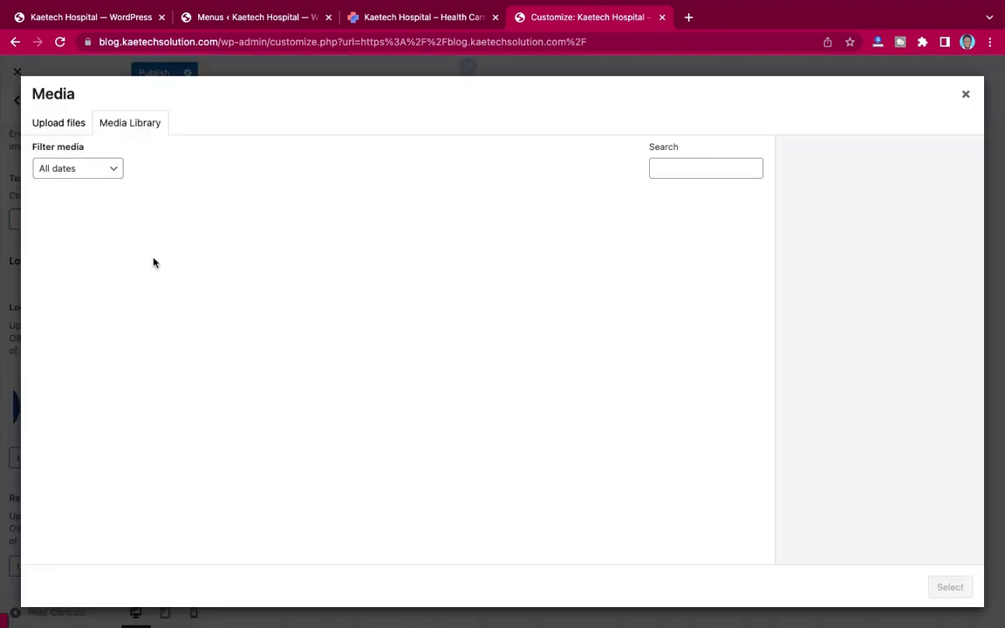
{"action": "key", "text": "Escape"}
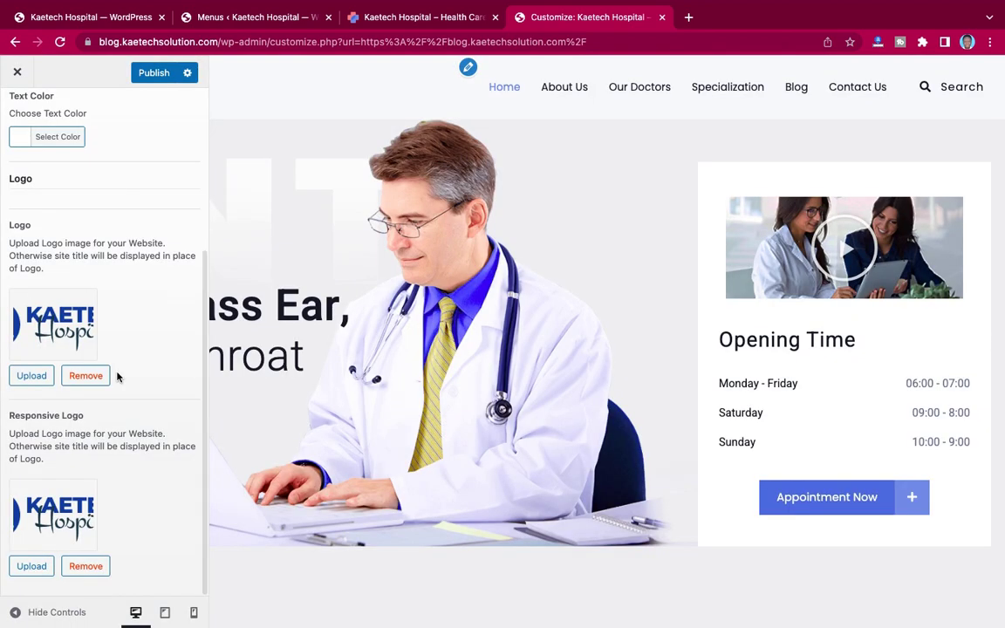
{"action": "scroll", "coordinate": [117, 377], "scroll_direction": "up", "scroll_amount": 5}
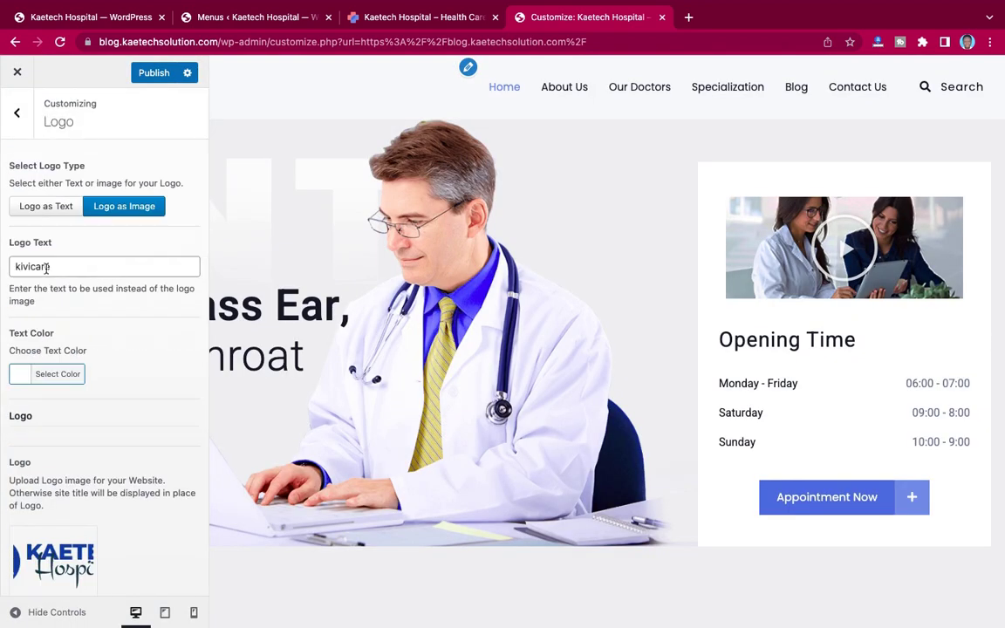
Step: Change the Logo Text from 'kivicare' to 'Kaetech Hospital' and publish the Customizer changes
{"action": "left_click_drag", "start_coordinate": [54, 267], "coordinate": [2, 269]}
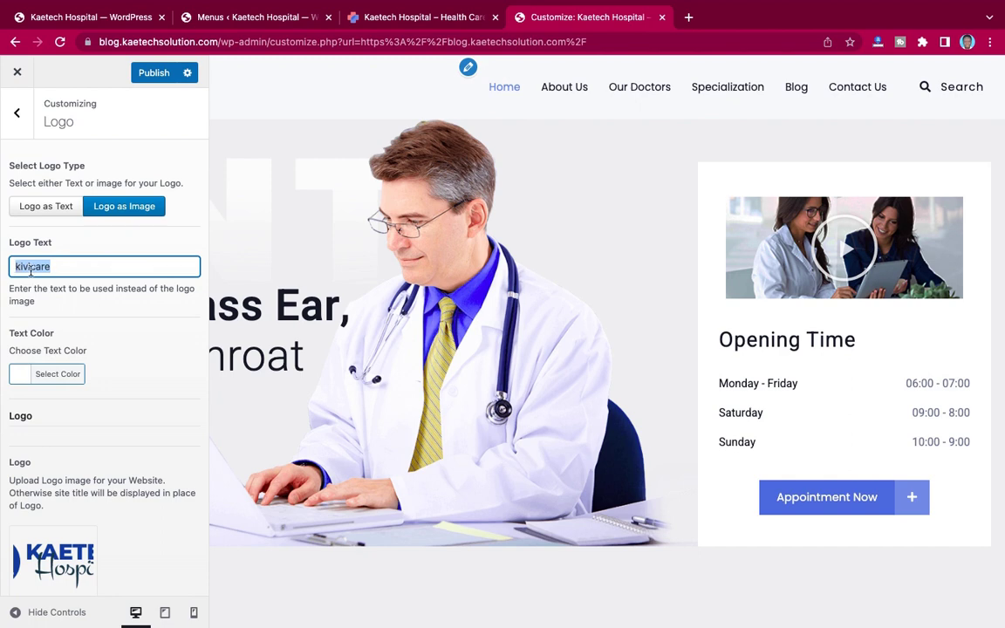
{"action": "type", "text": "KAetech"}
{"action": "left_click", "coordinate": [27, 269]}
{"action": "key", "text": "BackSpace"}
{"action": "type", "text": "a"}
{"action": "left_click", "coordinate": [70, 268]}
{"action": "type", "text": "spital"}
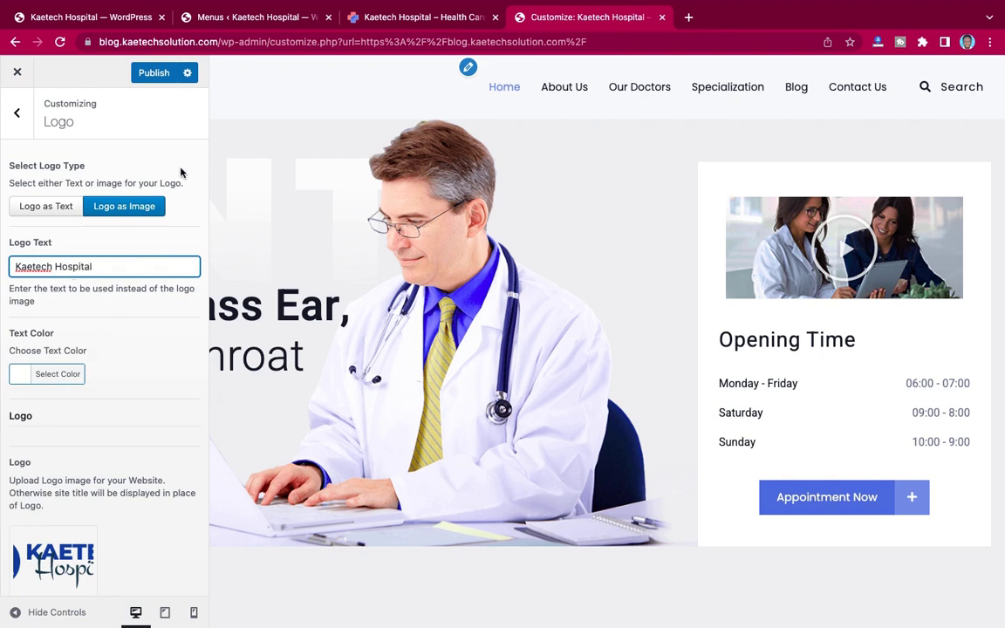
{"action": "left_click", "coordinate": [156, 74]}
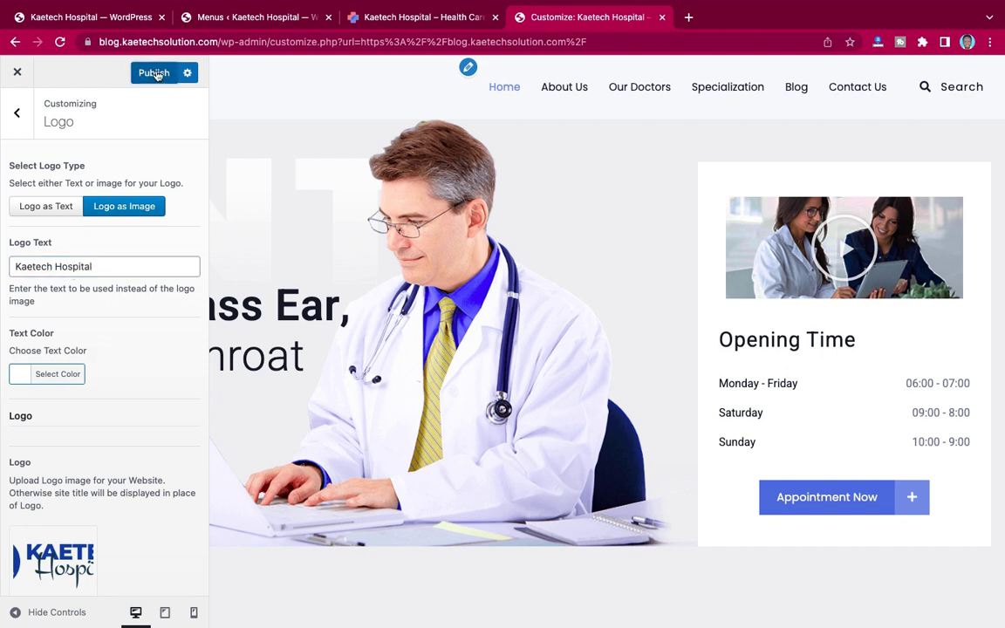
{"action": "left_click", "coordinate": [393, 15]}
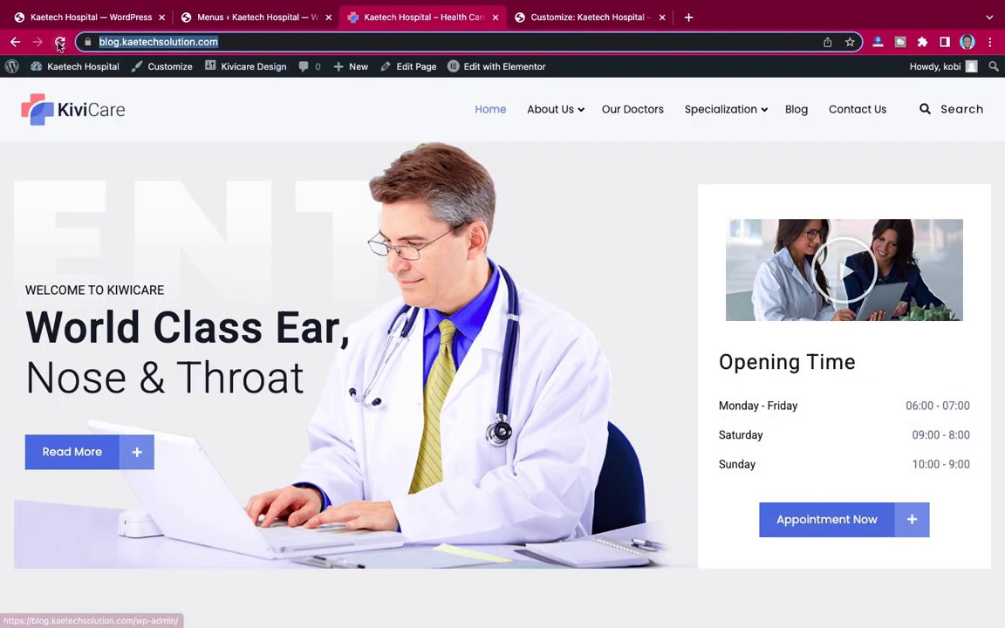
{"action": "left_click", "coordinate": [59, 42]}
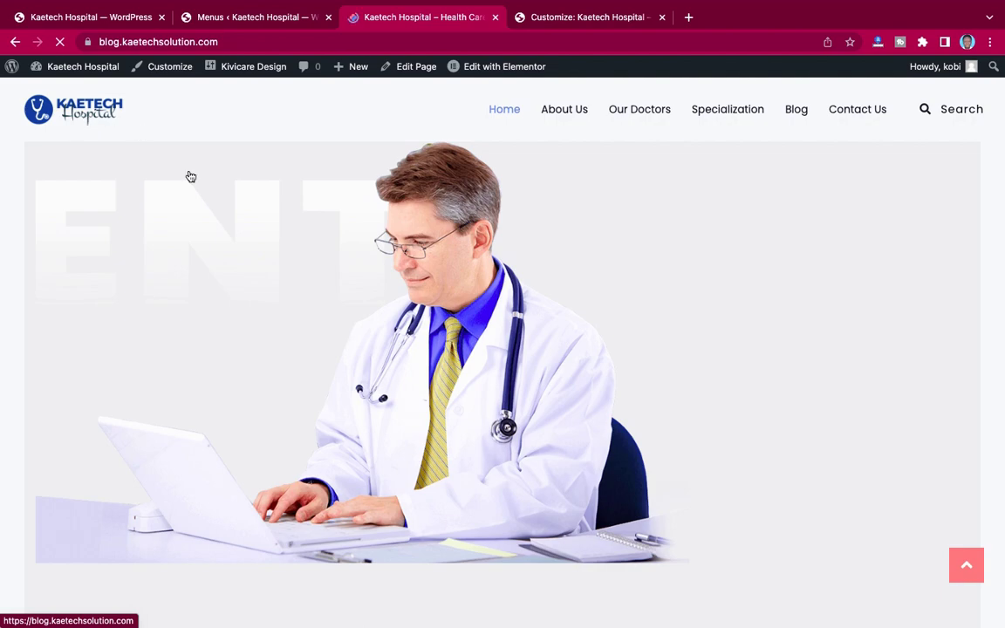
{"action": "scroll", "coordinate": [288, 244], "scroll_direction": "down", "scroll_amount": 10}
{"action": "scroll", "coordinate": [288, 244], "scroll_direction": "up", "scroll_amount": 10}
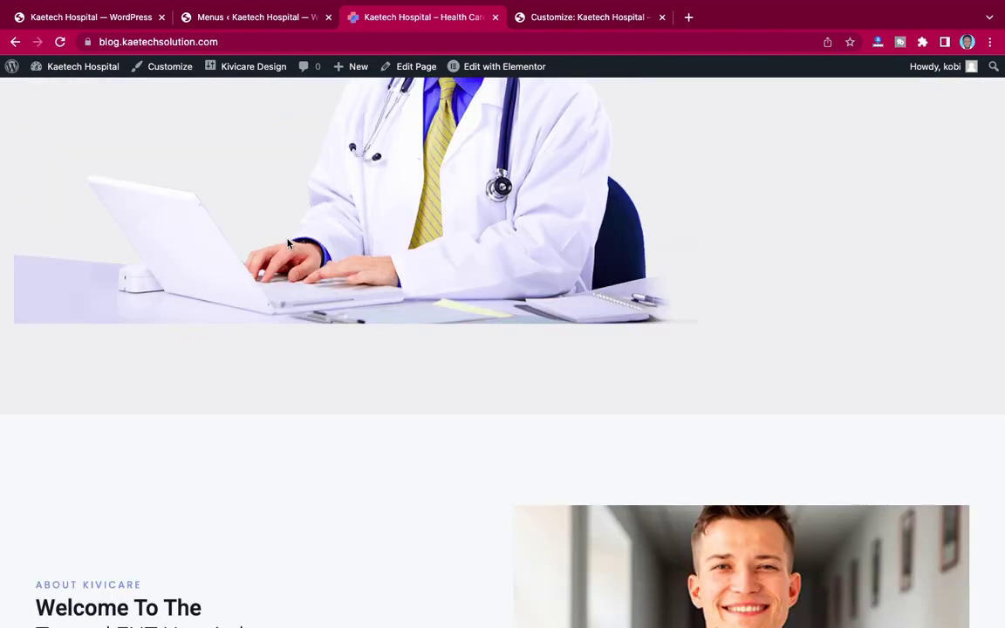
{"action": "scroll", "coordinate": [288, 243], "scroll_direction": "down", "scroll_amount": 15}
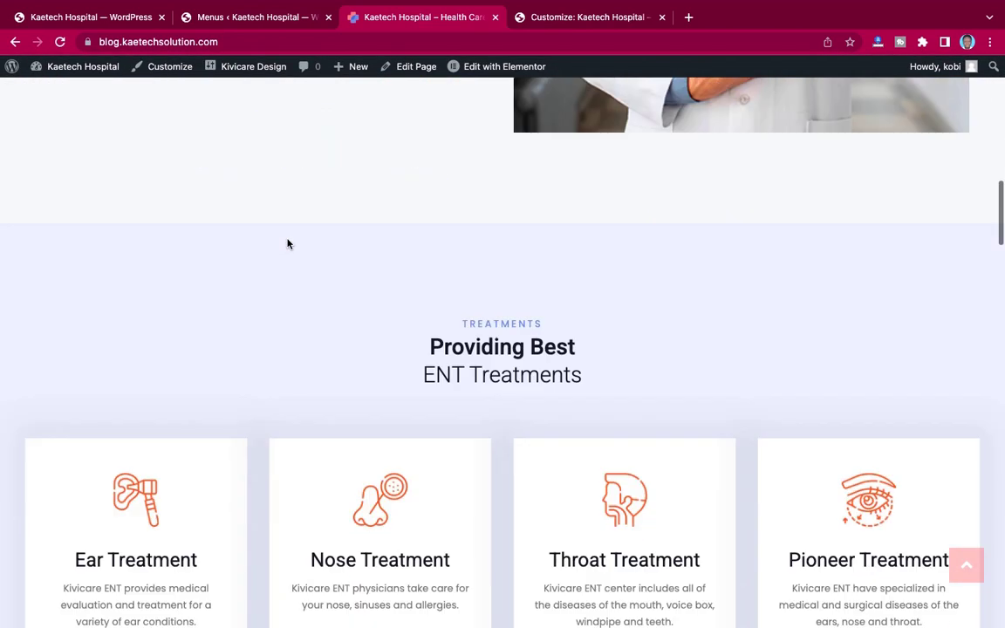
{"action": "scroll", "coordinate": [288, 243], "scroll_direction": "down", "scroll_amount": 5}
{"action": "scroll", "coordinate": [288, 244], "scroll_direction": "up", "scroll_amount": 10}
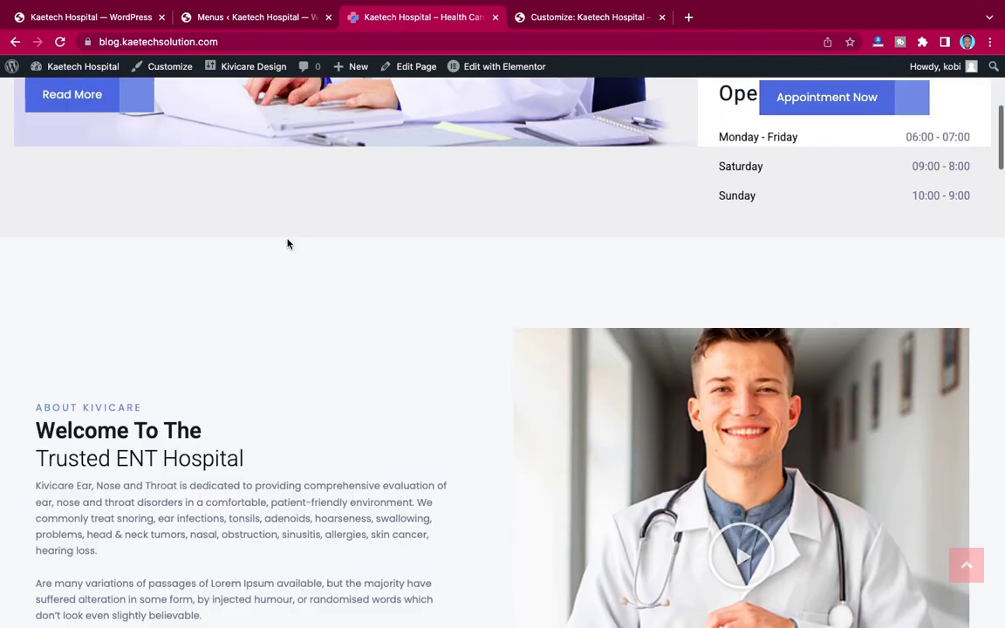
{"action": "scroll", "coordinate": [358, 83], "scroll_direction": "down", "scroll_amount": 1}
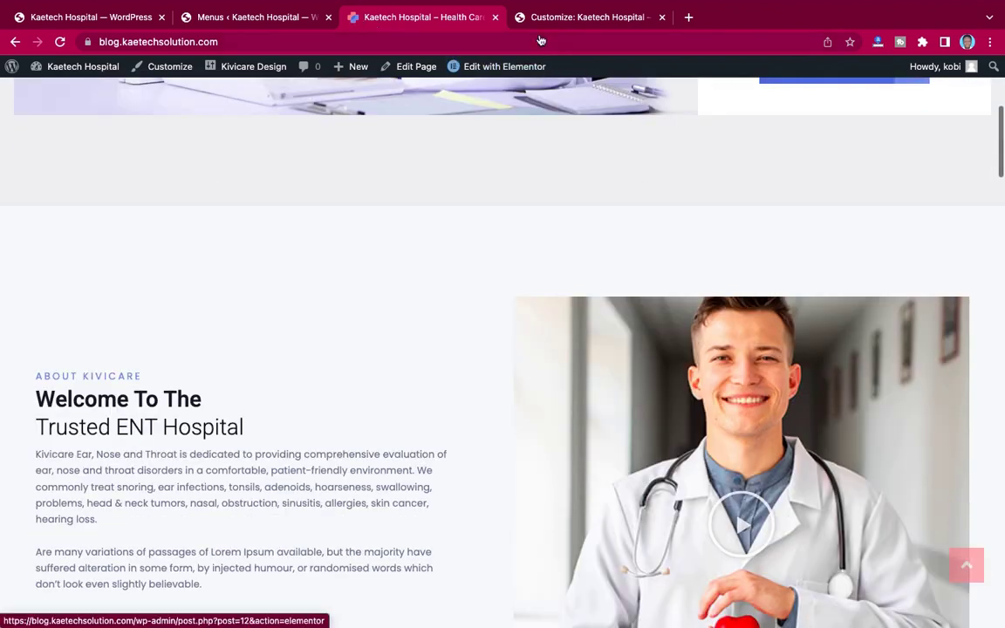
{"action": "left_click", "coordinate": [566, 19]}
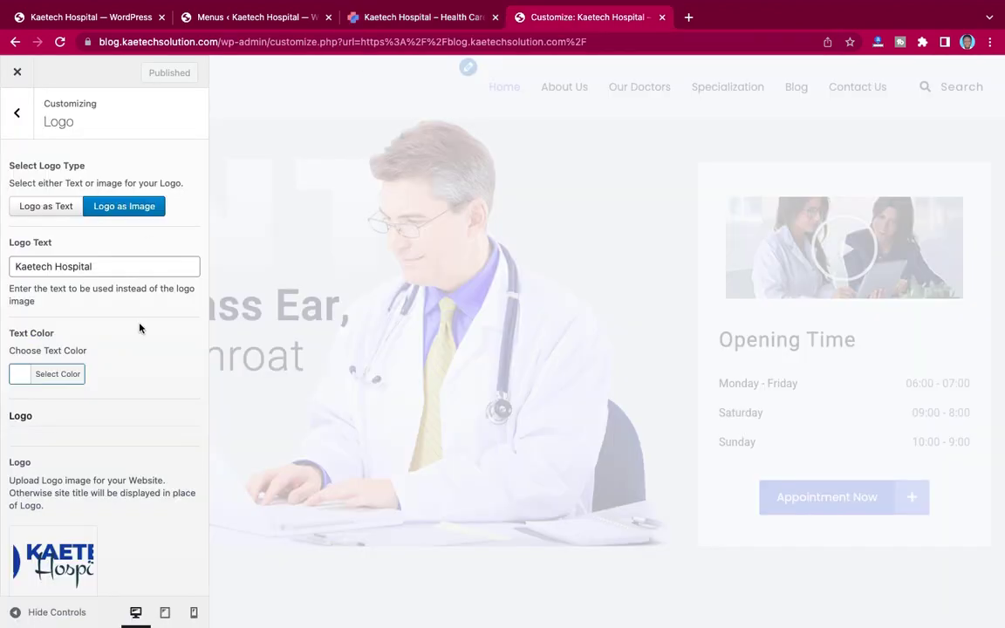
Step: Go from the Customizer section list into Site Identity and open the site icon image picker
{"action": "scroll", "coordinate": [140, 328], "scroll_direction": "down", "scroll_amount": 3}
{"action": "scroll", "coordinate": [139, 329], "scroll_direction": "up", "scroll_amount": 3}
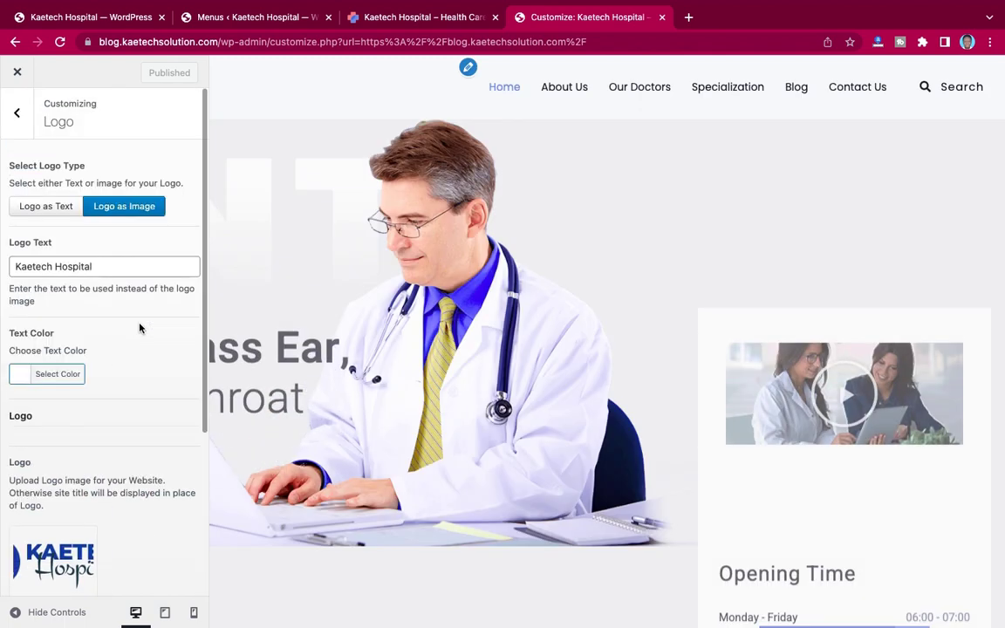
{"action": "left_click", "coordinate": [18, 117]}
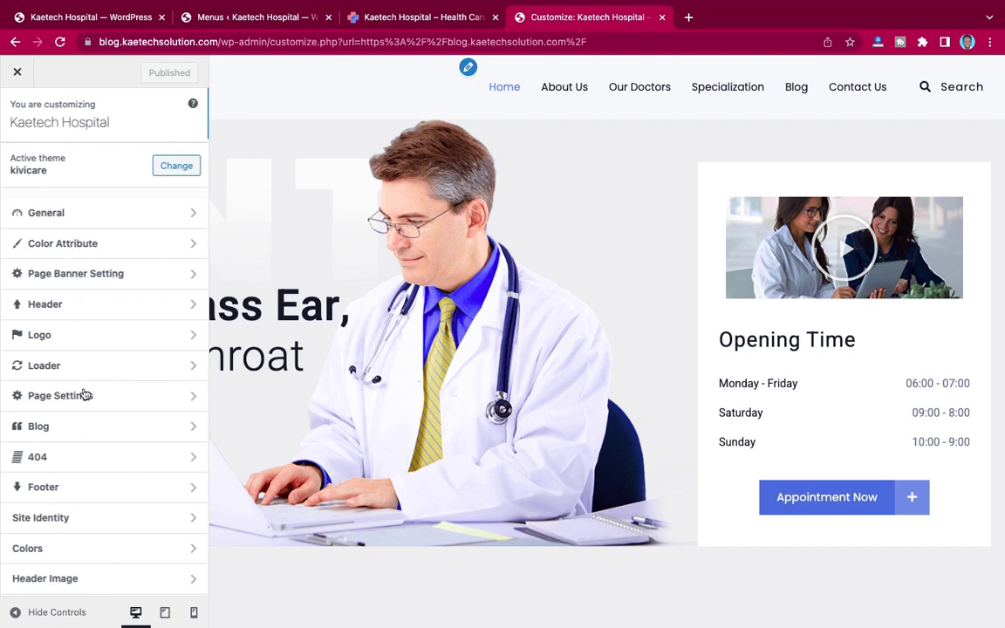
{"action": "scroll", "coordinate": [84, 395], "scroll_direction": "down", "scroll_amount": 3}
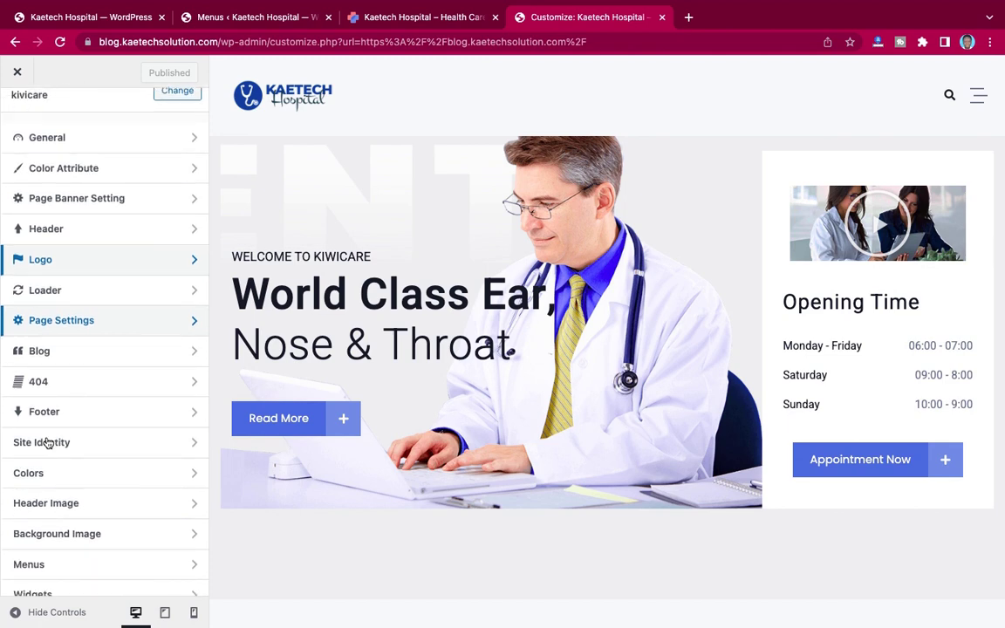
{"action": "left_click", "coordinate": [92, 446]}
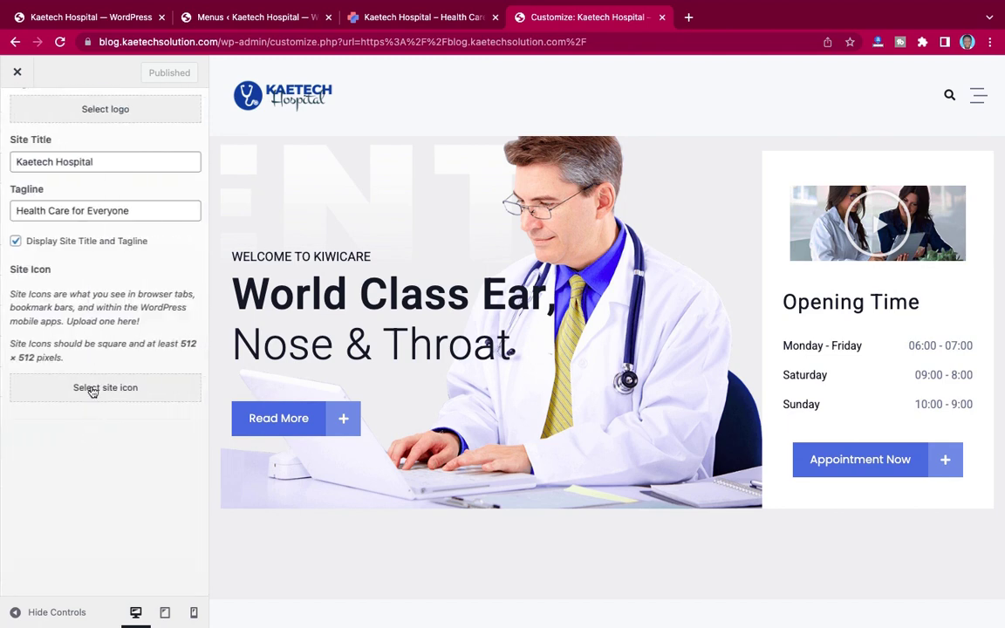
{"action": "scroll", "coordinate": [88, 275], "scroll_direction": "up", "scroll_amount": 2}
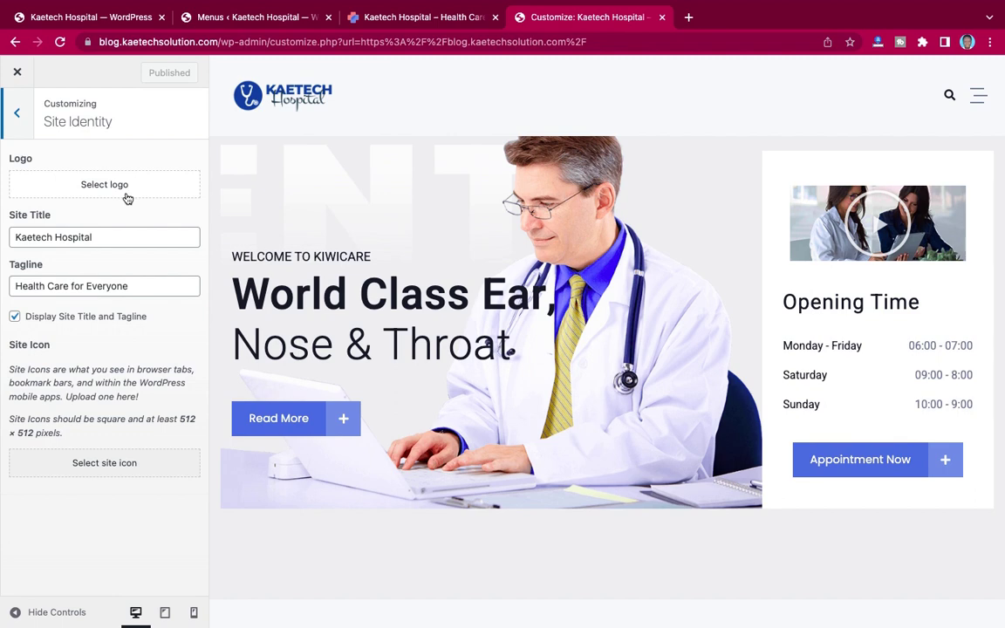
{"action": "left_click", "coordinate": [80, 463]}
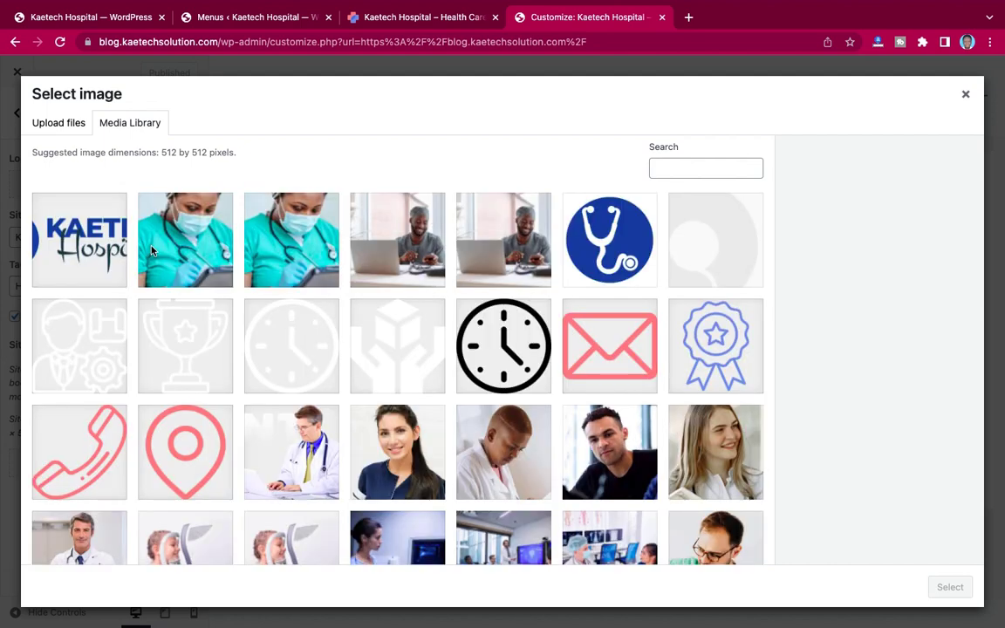
Step: Set the blue stethoscope image as the site icon, cancelling the logo picker without changing the logo
{"action": "left_click", "coordinate": [571, 225]}
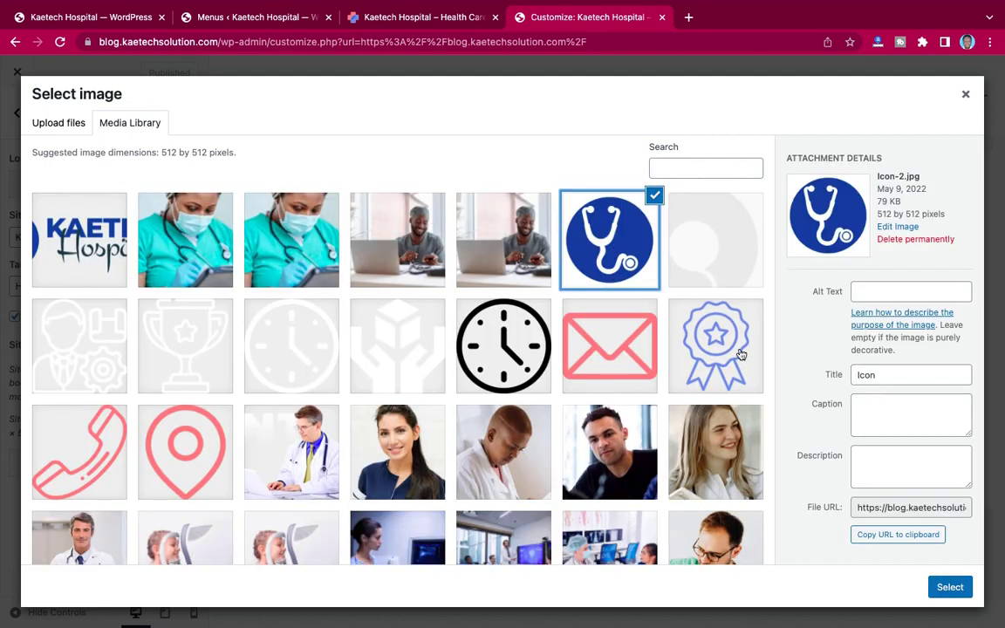
{"action": "left_click", "coordinate": [951, 587]}
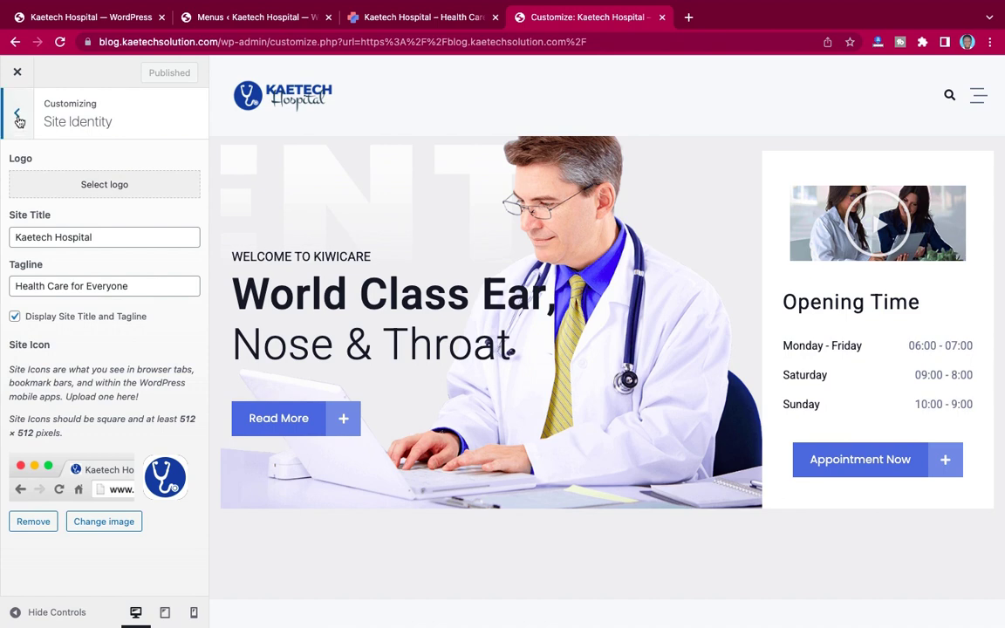
{"action": "left_click", "coordinate": [95, 187]}
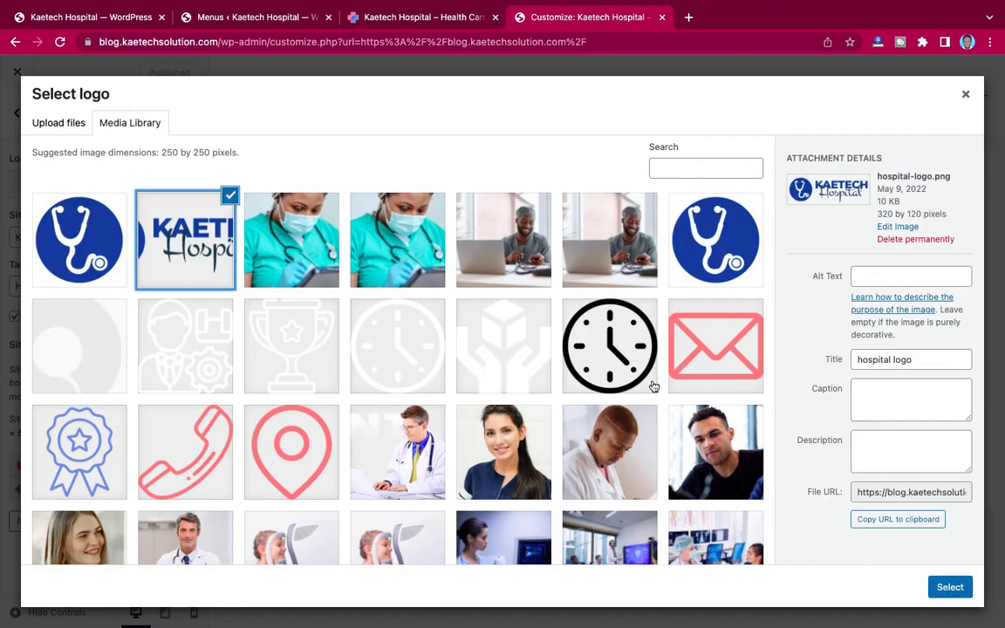
{"action": "left_click", "coordinate": [950, 588]}
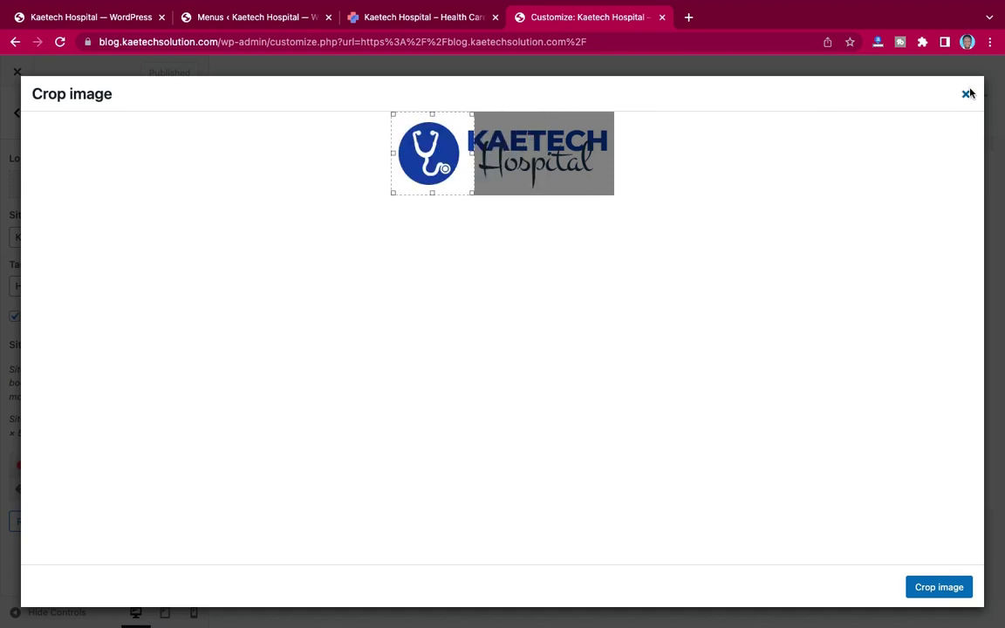
{"action": "left_click", "coordinate": [967, 95]}
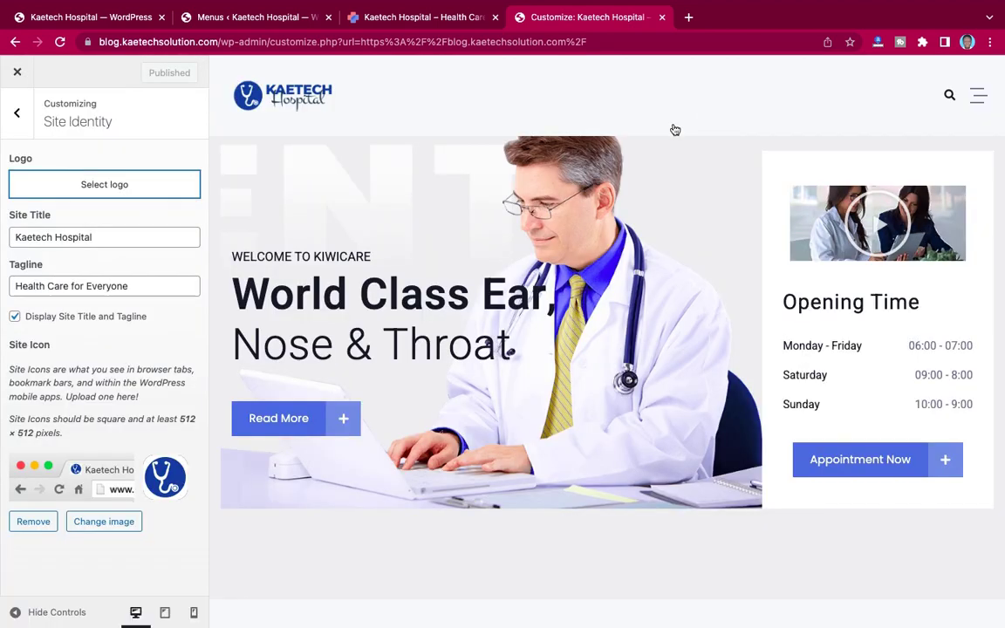
{"action": "left_click", "coordinate": [101, 184]}
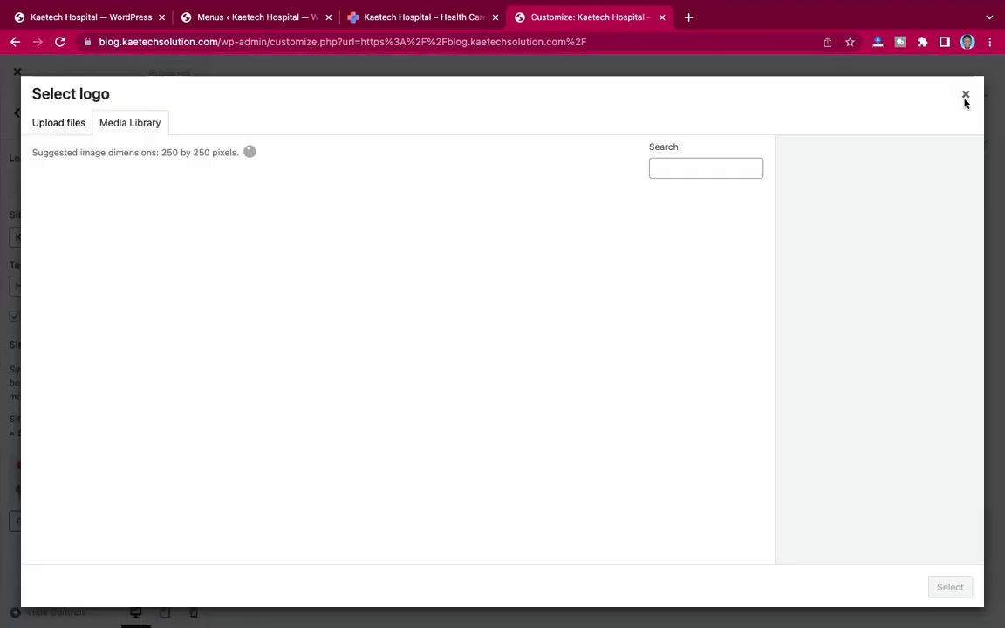
{"action": "left_click", "coordinate": [967, 95]}
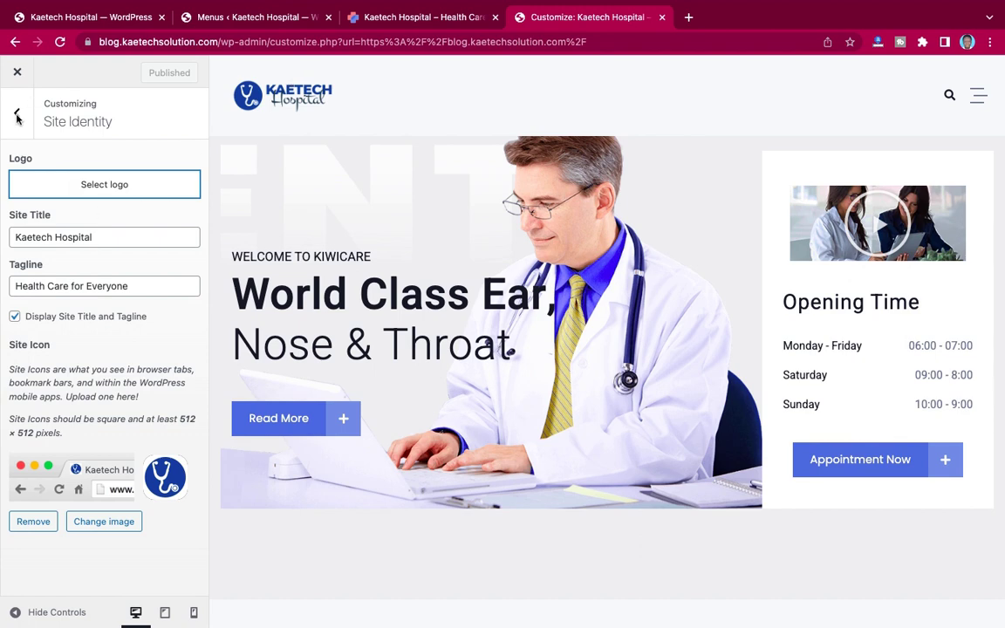
Step: Look over the Logo settings section and return to the section list
{"action": "left_click", "coordinate": [18, 116]}
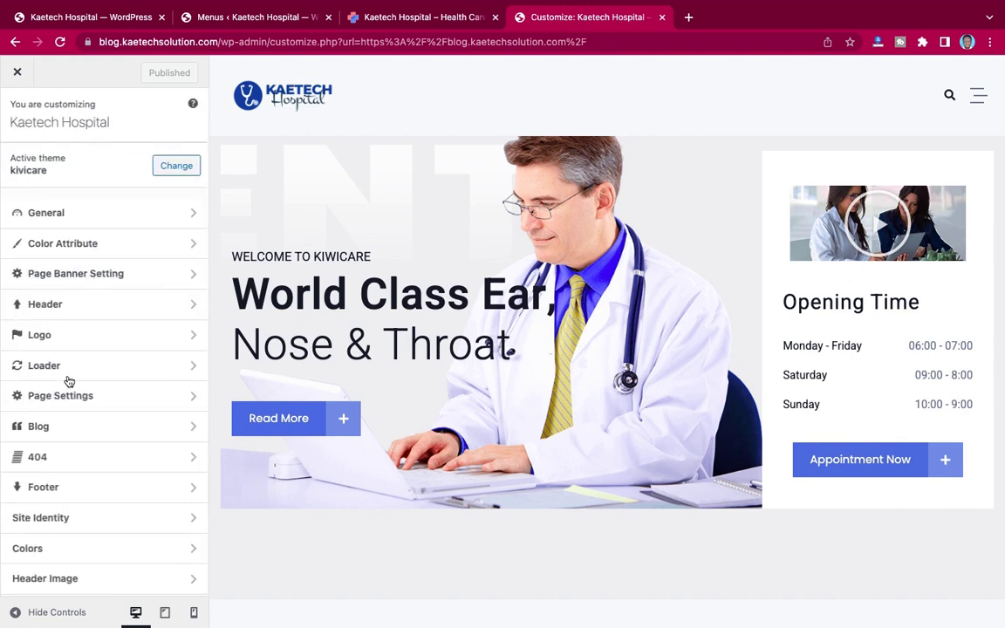
{"action": "scroll", "coordinate": [69, 381], "scroll_direction": "down", "scroll_amount": 5}
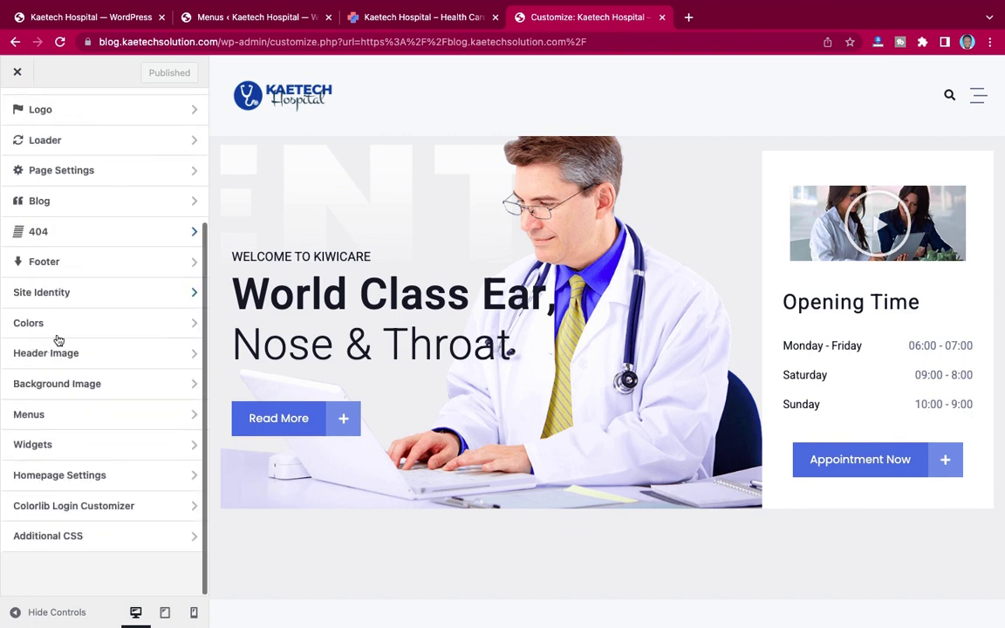
{"action": "left_click", "coordinate": [102, 261]}
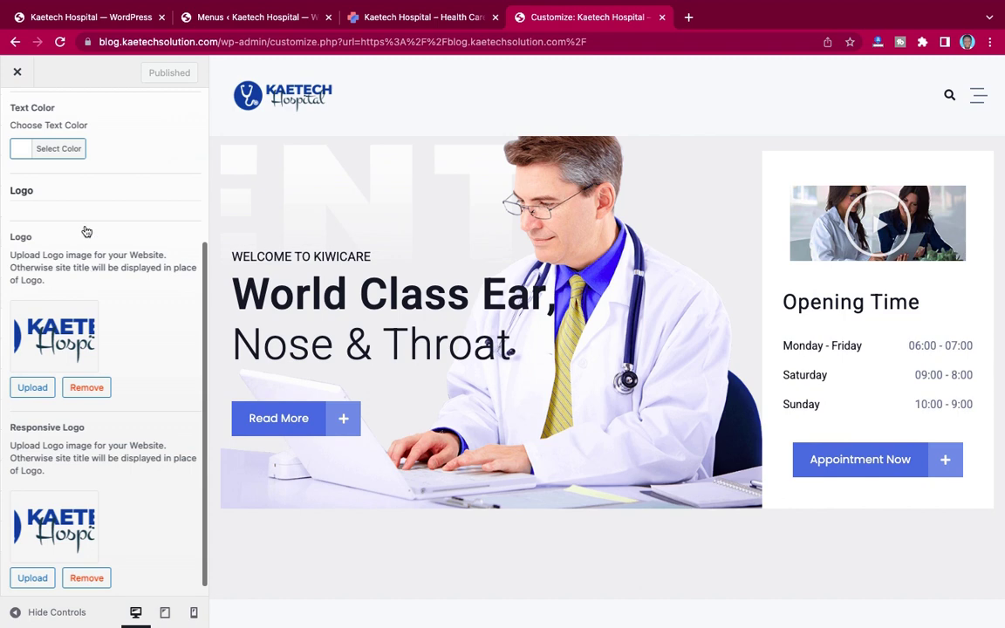
{"action": "scroll", "coordinate": [87, 230], "scroll_direction": "up", "scroll_amount": 5}
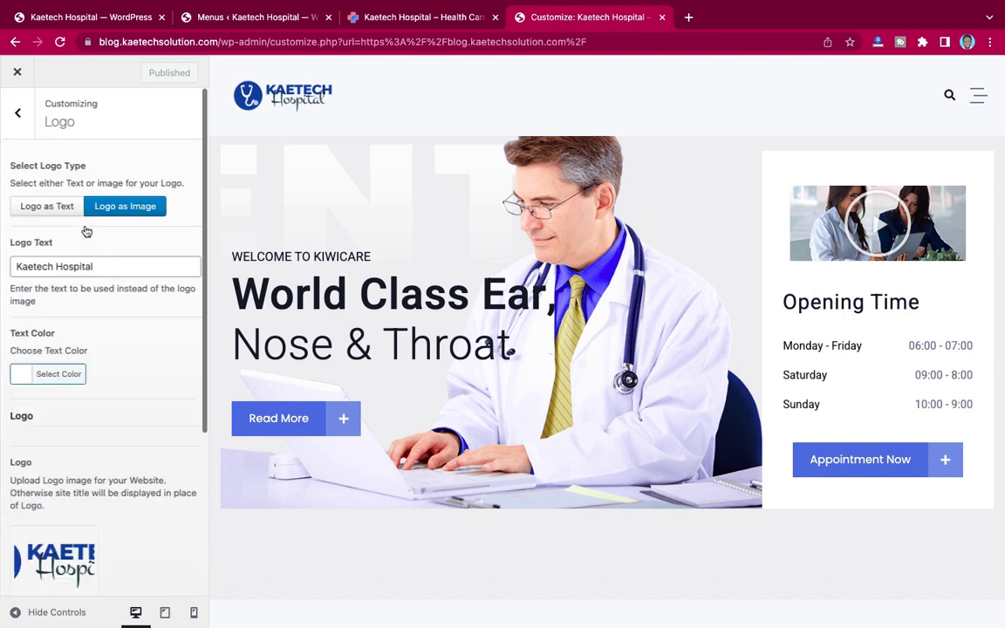
{"action": "left_click", "coordinate": [19, 114]}
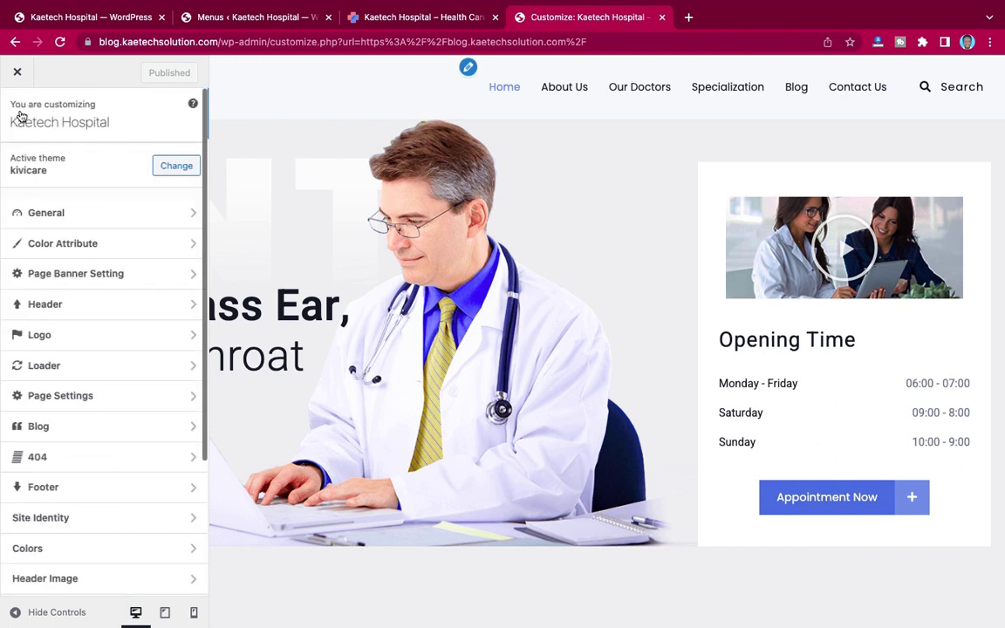
Step: Review the navigation Menus settings and go back to the section list
{"action": "scroll", "coordinate": [64, 389], "scroll_direction": "down", "scroll_amount": 1}
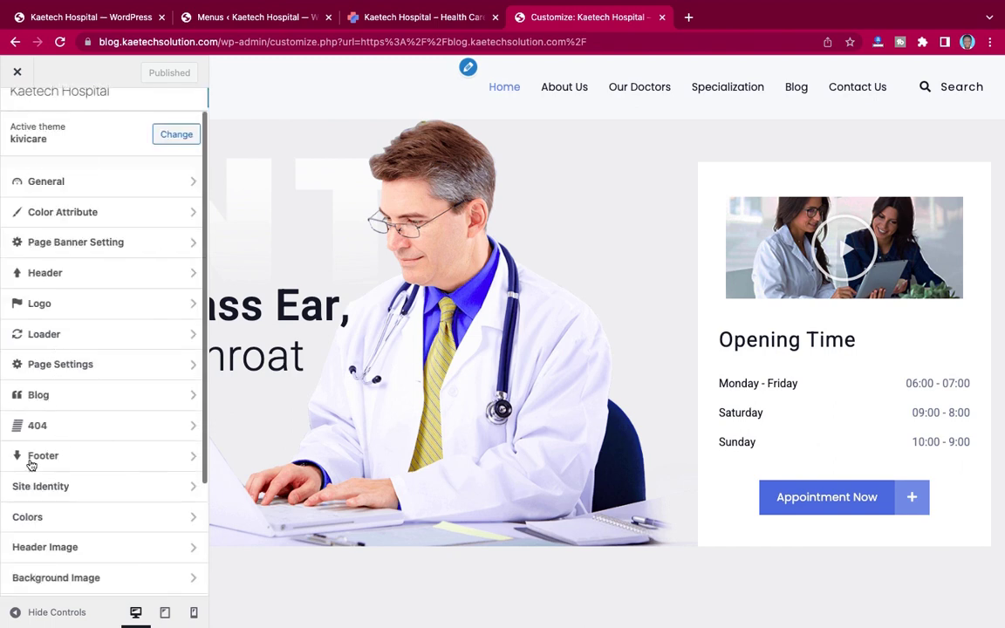
{"action": "scroll", "coordinate": [75, 460], "scroll_direction": "down", "scroll_amount": 4}
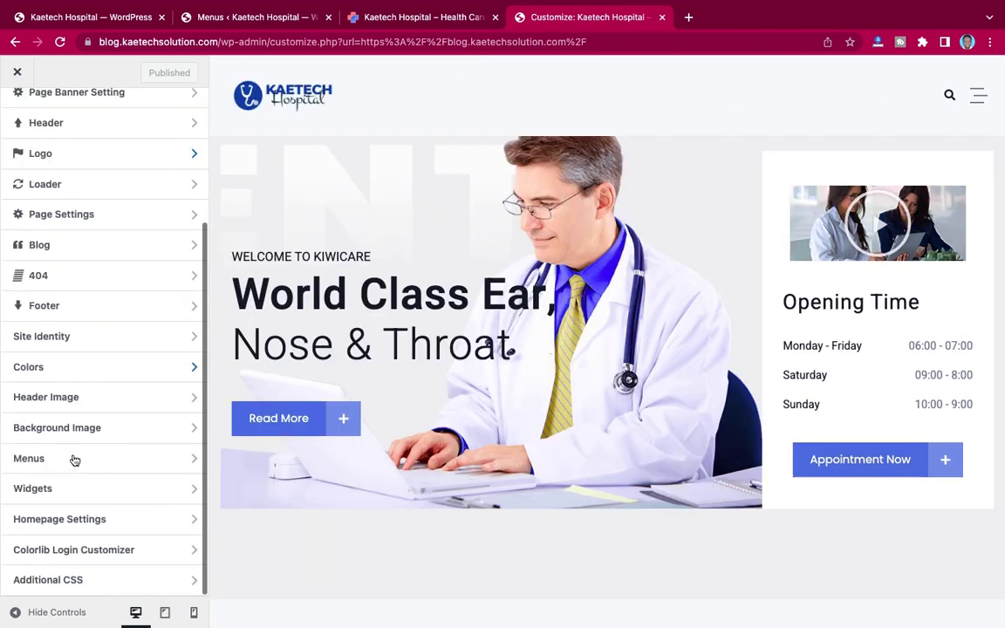
{"action": "left_click", "coordinate": [75, 459]}
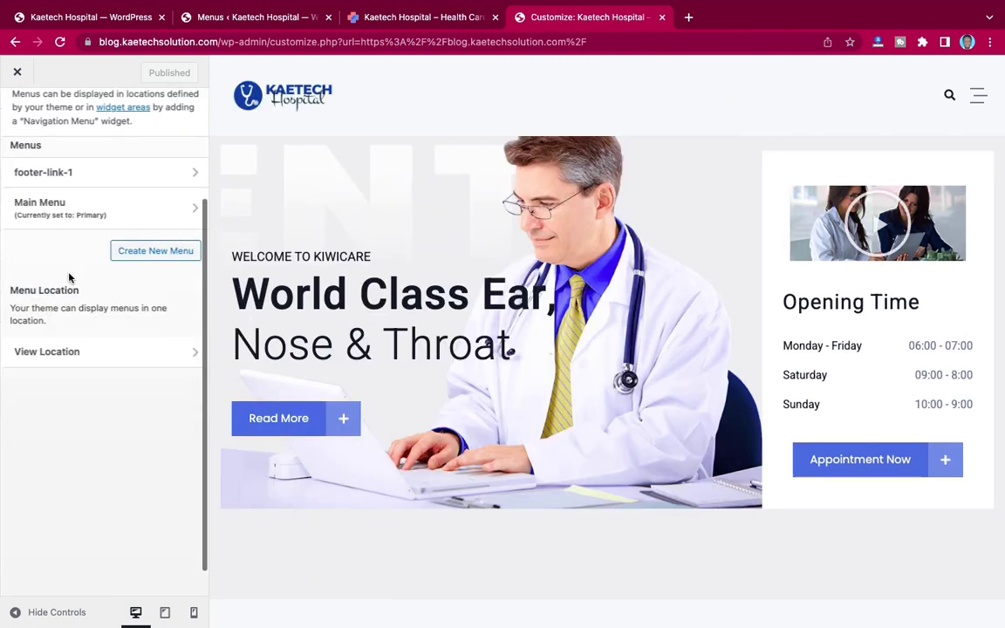
{"action": "scroll", "coordinate": [100, 225], "scroll_direction": "up", "scroll_amount": 4}
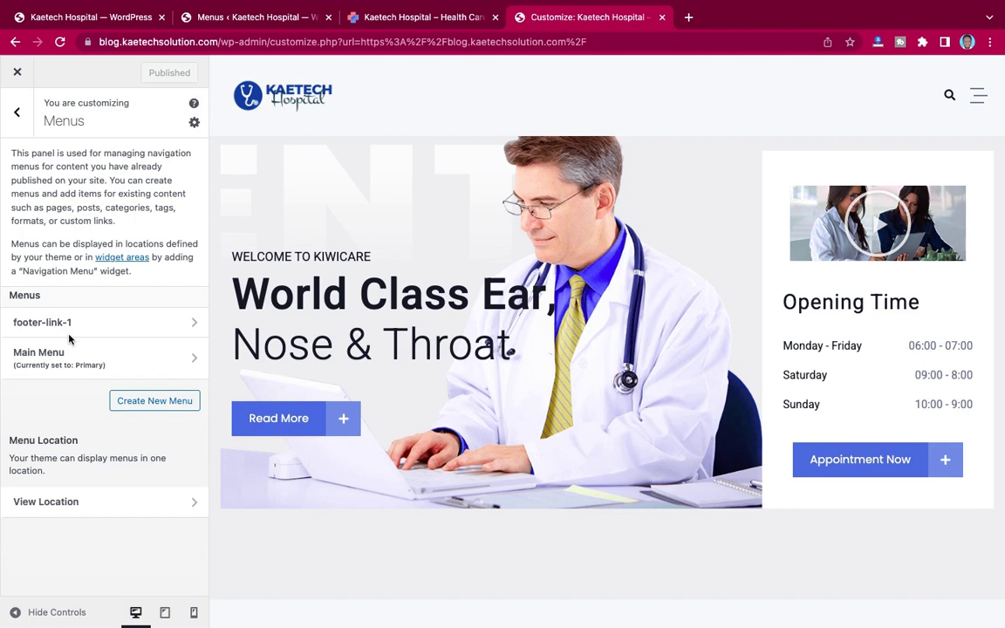
{"action": "left_click", "coordinate": [18, 116]}
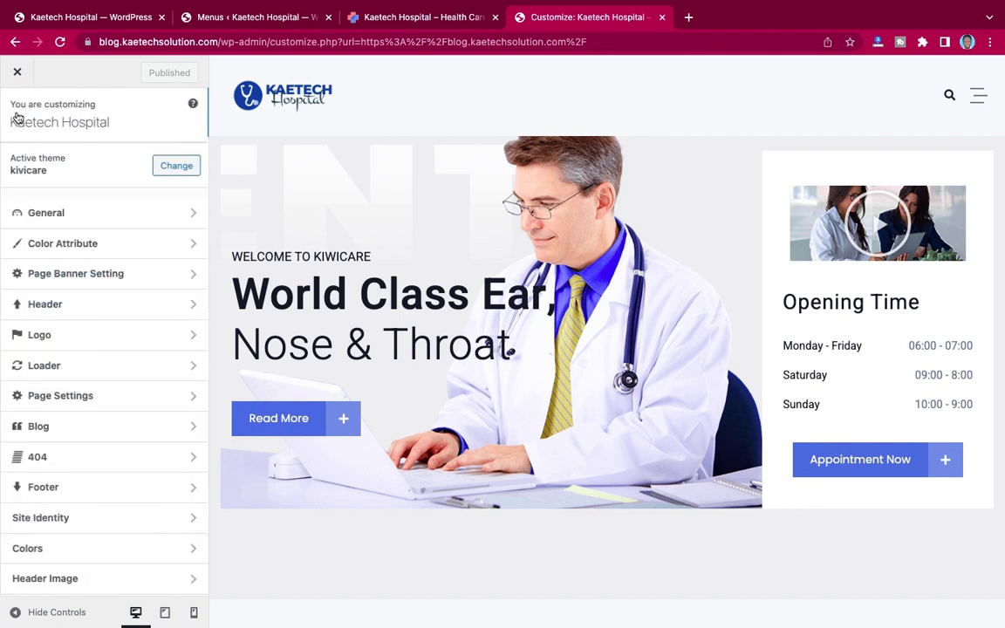
Step: Close the Customizer so the live Kaetech Hospital homepage loads
{"action": "scroll", "coordinate": [70, 268], "scroll_direction": "down", "scroll_amount": 3}
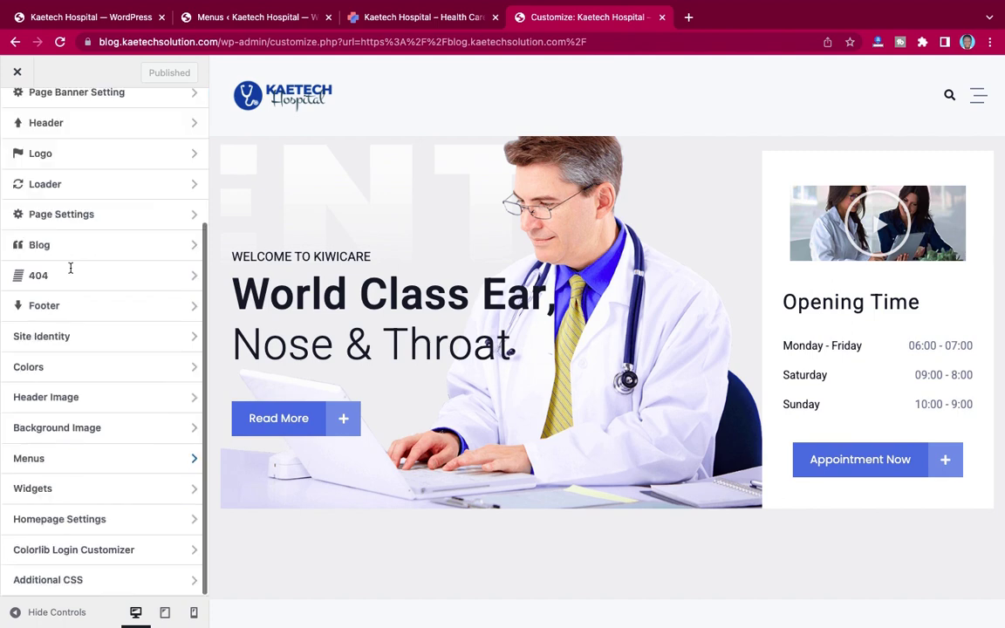
{"action": "scroll", "coordinate": [71, 269], "scroll_direction": "up", "scroll_amount": 3}
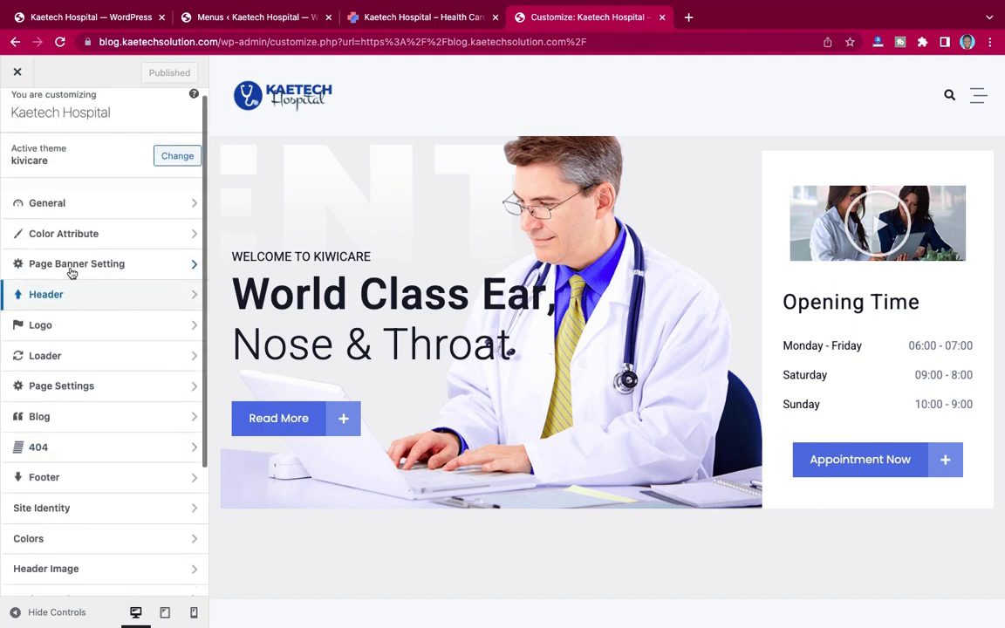
{"action": "scroll", "coordinate": [71, 271], "scroll_direction": "down", "scroll_amount": 1}
{"action": "scroll", "coordinate": [71, 273], "scroll_direction": "down", "scroll_amount": 2}
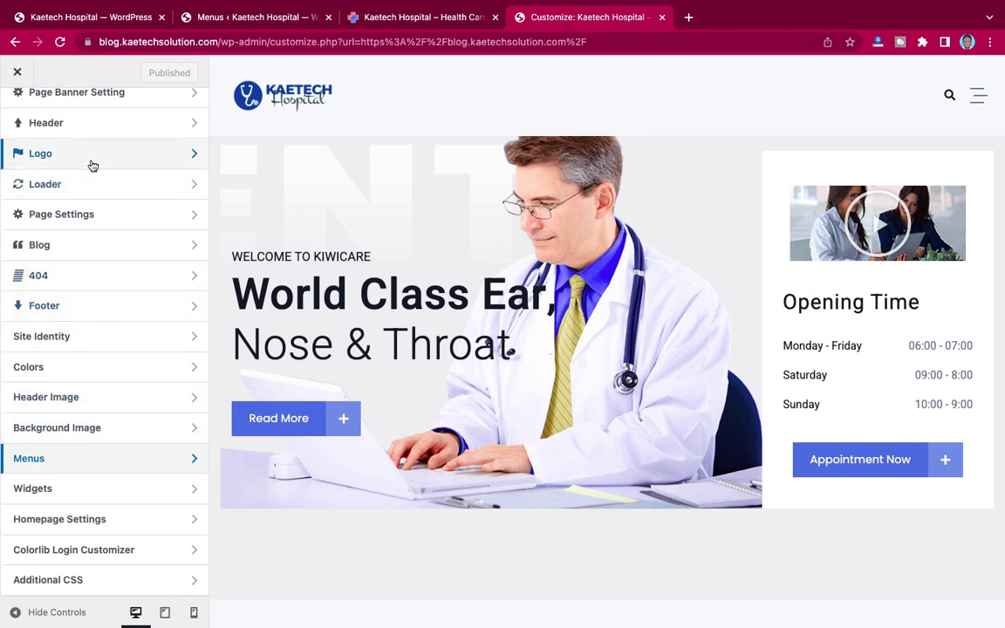
{"action": "scroll", "coordinate": [122, 253], "scroll_direction": "up", "scroll_amount": 3}
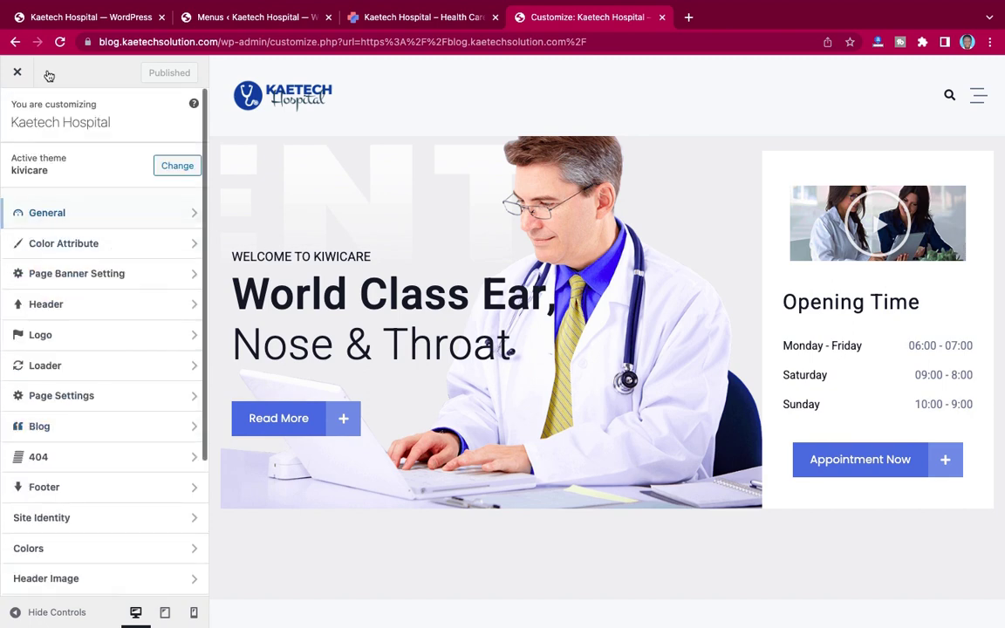
{"action": "left_click", "coordinate": [20, 74]}
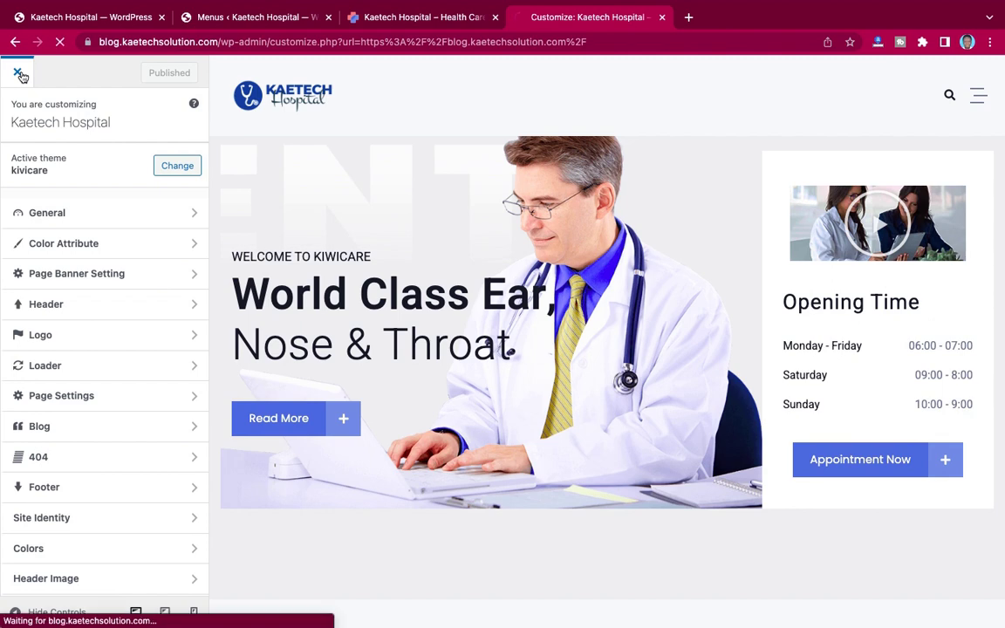
Step: Switch to the admin Menus page, scroll it, and bring up the Kivicare Design submenu
{"action": "left_click", "coordinate": [225, 20]}
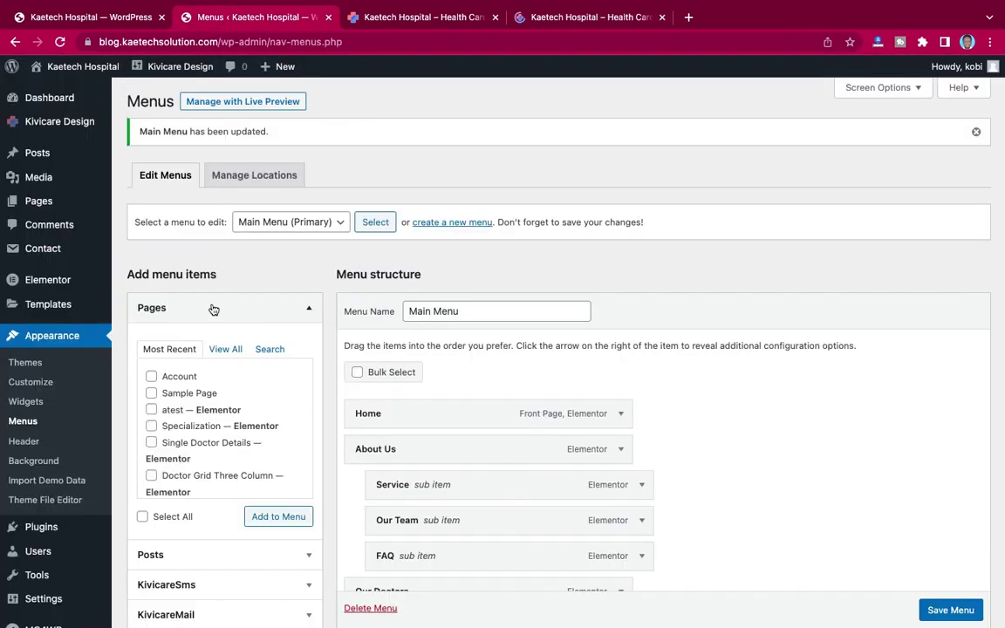
{"action": "scroll", "coordinate": [42, 449], "scroll_direction": "down", "scroll_amount": 2}
{"action": "scroll", "coordinate": [42, 450], "scroll_direction": "down", "scroll_amount": 3}
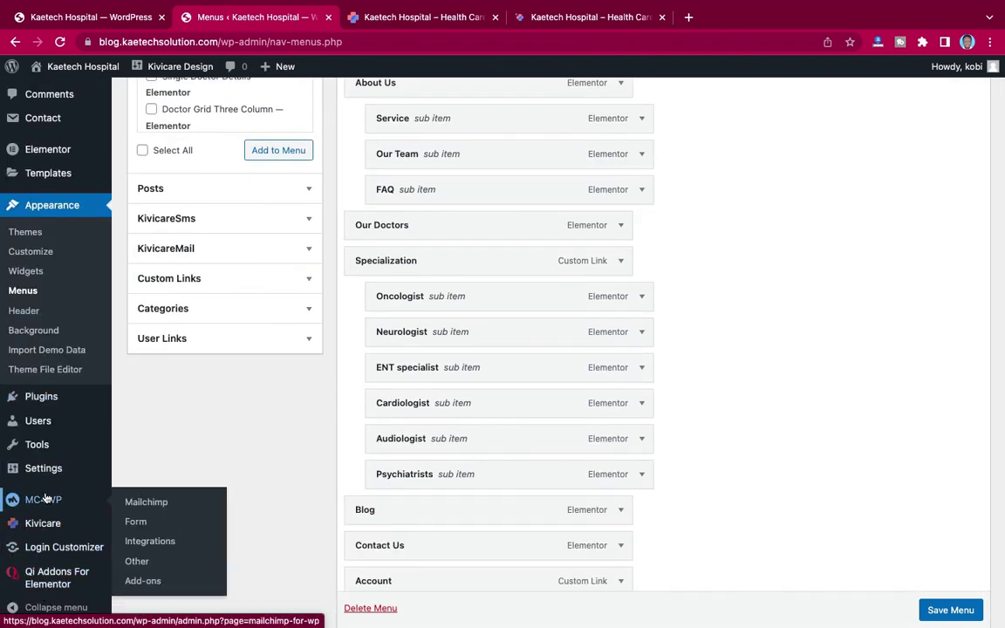
{"action": "scroll", "coordinate": [35, 392], "scroll_direction": "up", "scroll_amount": 3}
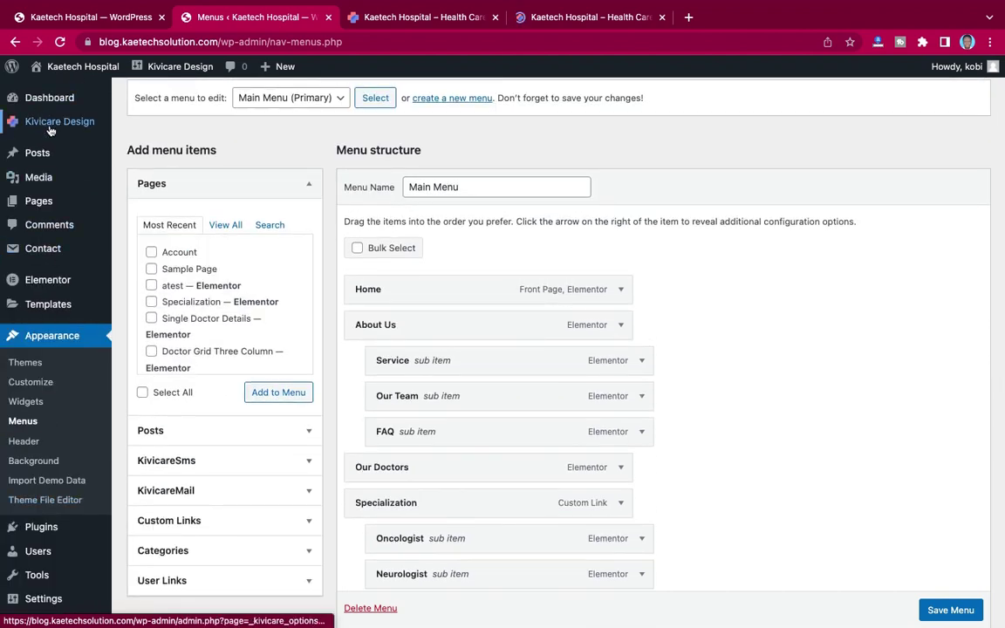
{"action": "mouse_move", "coordinate": [53, 128]}
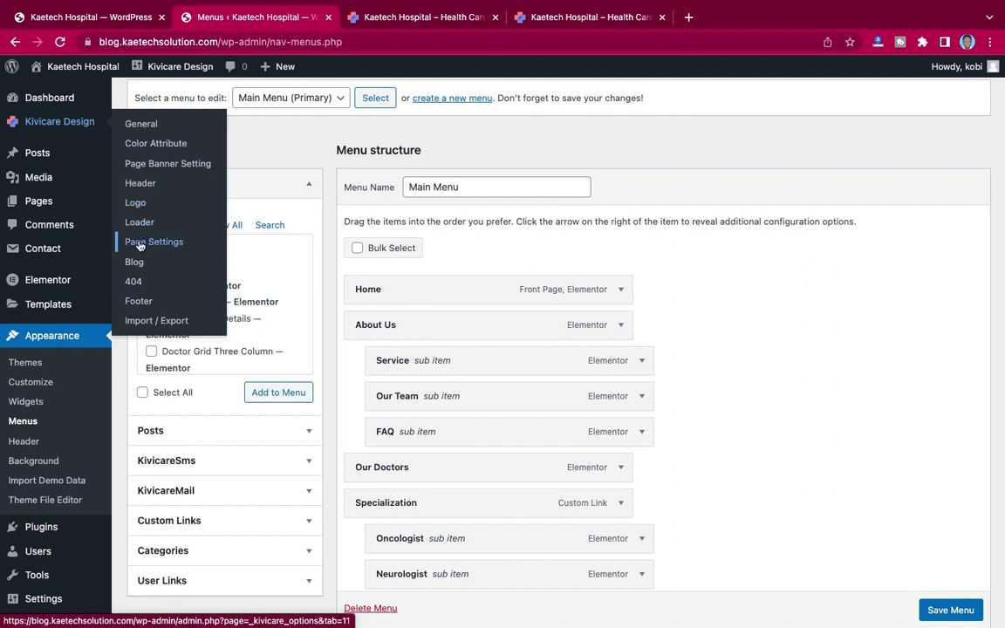
Step: Open the Kivicare Design Footer settings and select the footer copyright text
{"action": "left_click", "coordinate": [138, 301]}
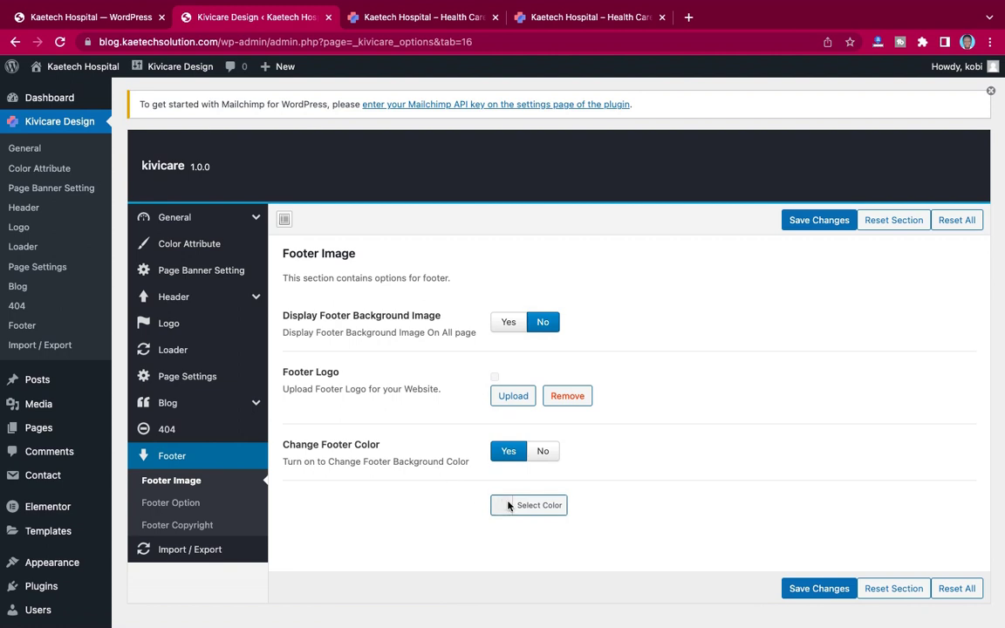
{"action": "left_click", "coordinate": [165, 527]}
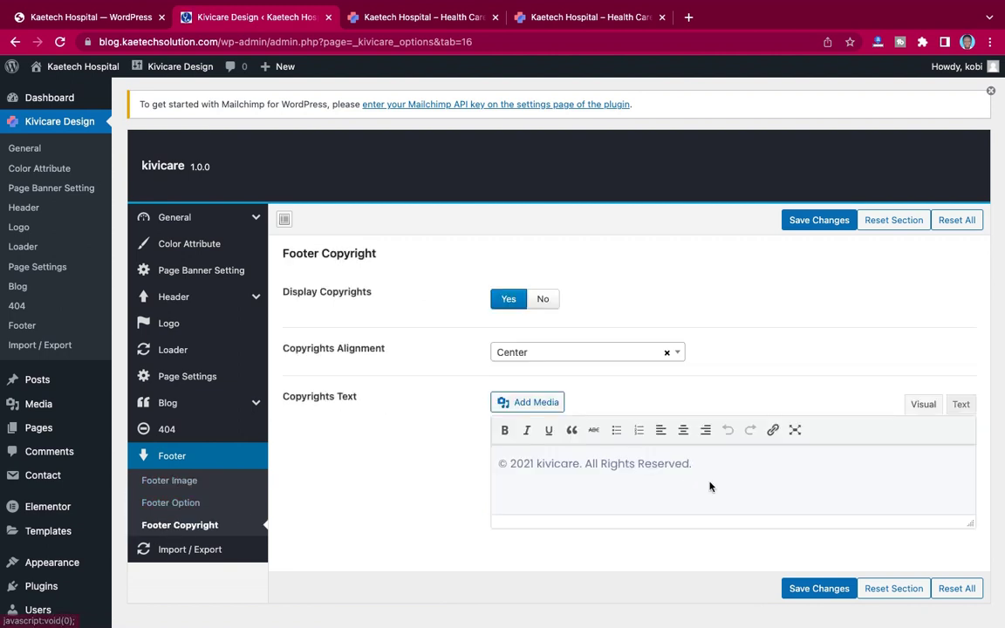
{"action": "left_click_drag", "start_coordinate": [698, 464], "coordinate": [511, 465]}
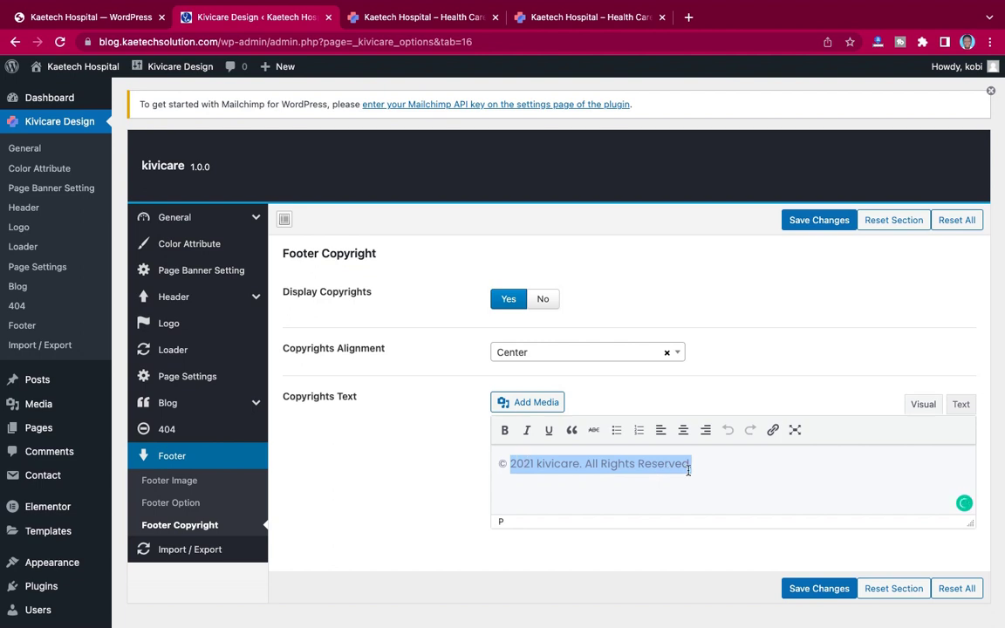
Step: Scroll through the Footer Option layout settings
{"action": "left_click", "coordinate": [170, 503]}
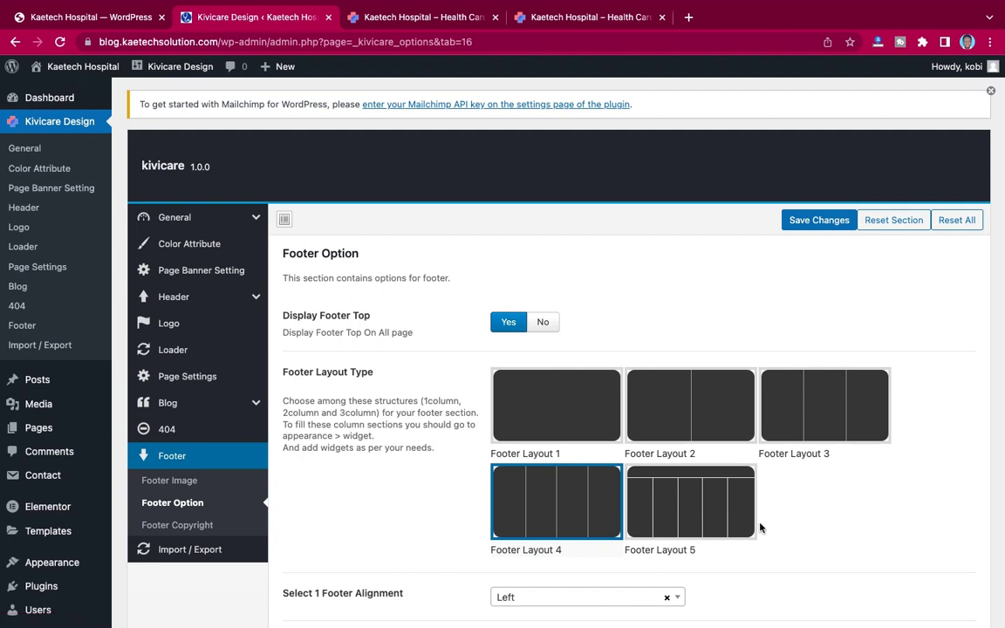
{"action": "scroll", "coordinate": [760, 527], "scroll_direction": "down", "scroll_amount": 5}
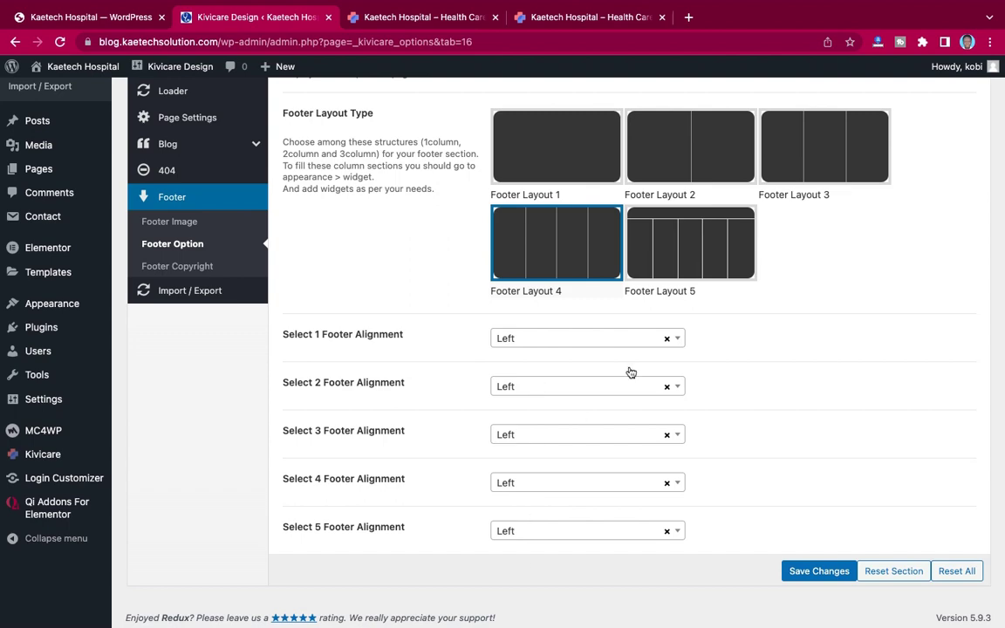
{"action": "scroll", "coordinate": [735, 406], "scroll_direction": "up", "scroll_amount": 5}
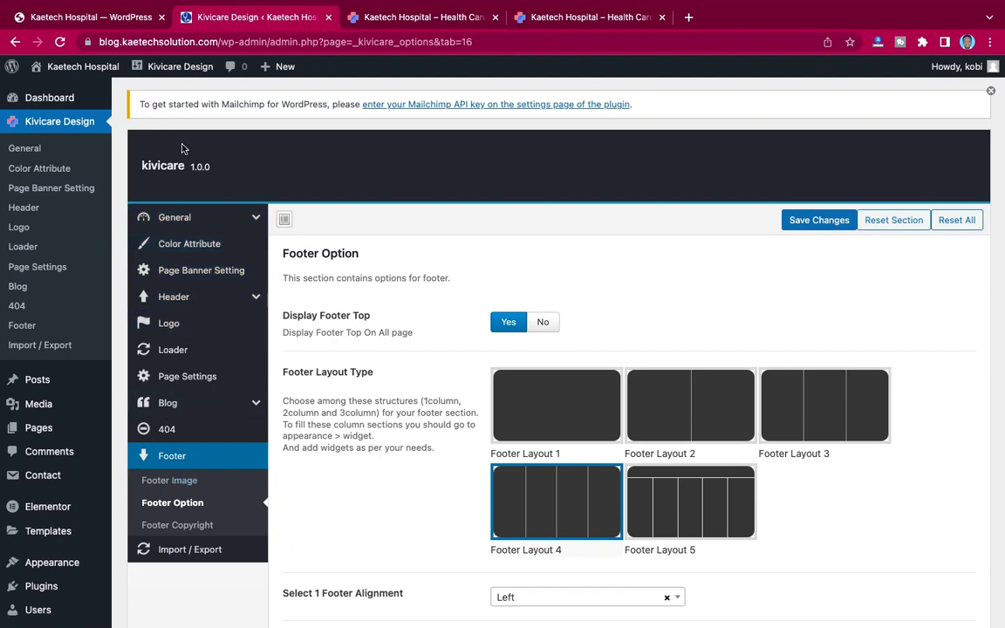
{"action": "mouse_move", "coordinate": [686, 12]}
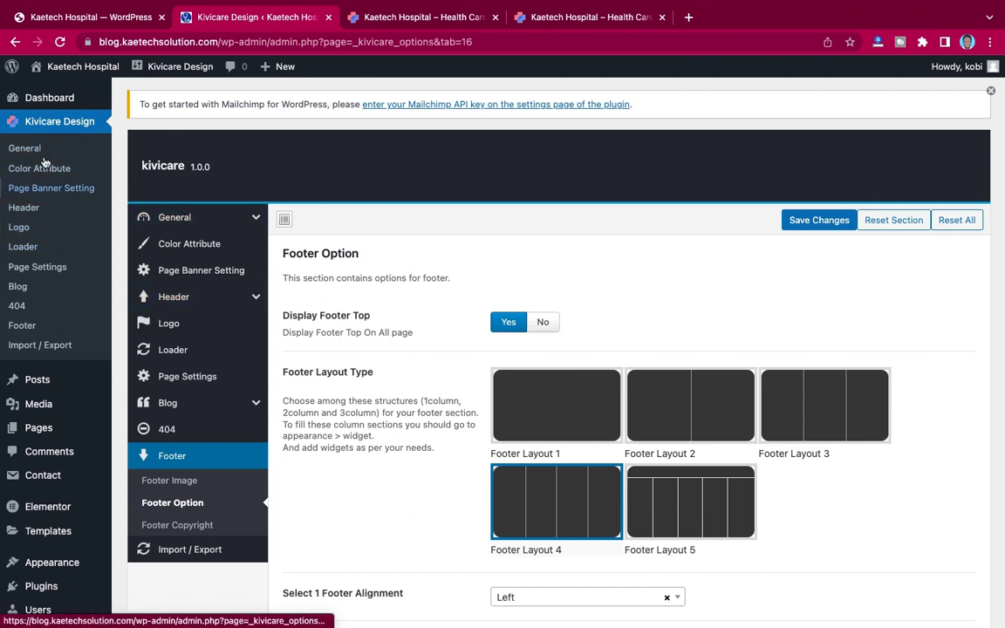
Step: Go to Dashboard Home, then switch to the live Kaetech Hospital tab and scroll its homepage
{"action": "mouse_move", "coordinate": [68, 98]}
{"action": "left_click", "coordinate": [135, 100]}
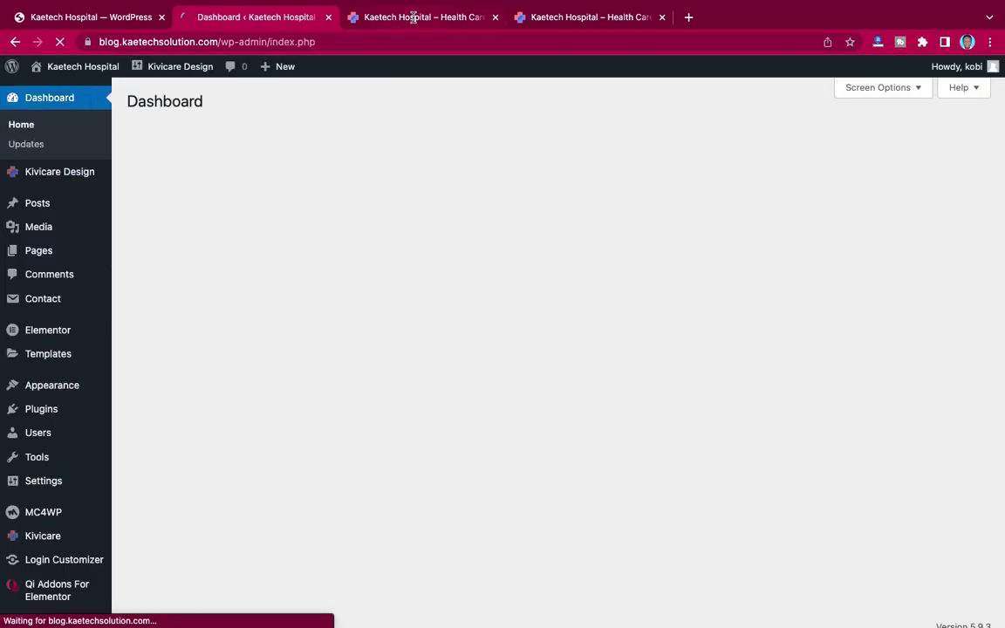
{"action": "left_click", "coordinate": [413, 17]}
{"action": "scroll", "coordinate": [297, 259], "scroll_direction": "up", "scroll_amount": 5}
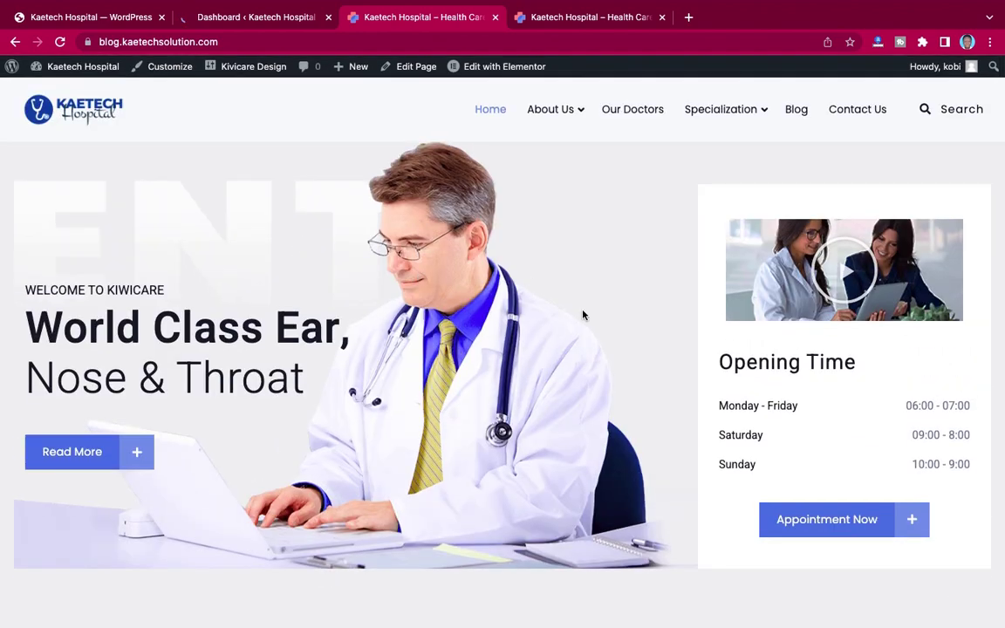
{"action": "scroll", "coordinate": [591, 335], "scroll_direction": "down", "scroll_amount": 8}
{"action": "scroll", "coordinate": [591, 335], "scroll_direction": "down", "scroll_amount": 10}
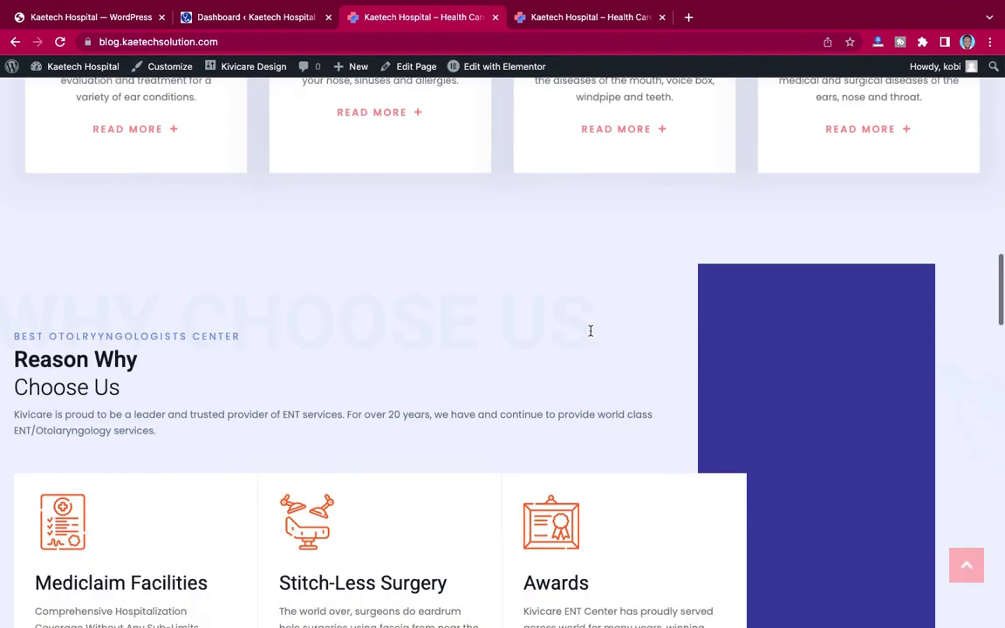
{"action": "scroll", "coordinate": [590, 335], "scroll_direction": "down", "scroll_amount": 8}
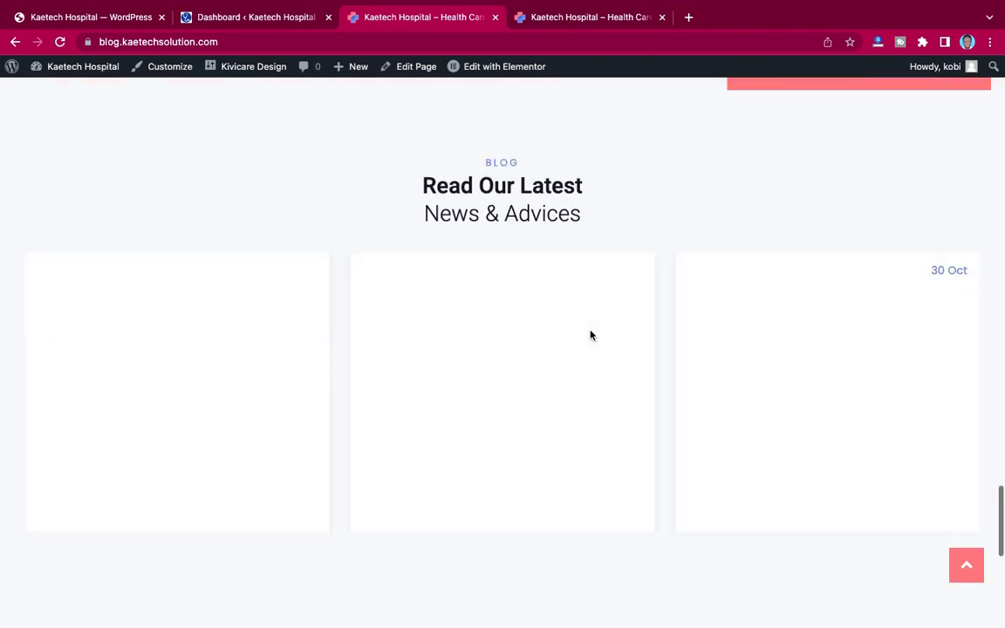
{"action": "scroll", "coordinate": [591, 335], "scroll_direction": "up", "scroll_amount": 12}
{"action": "scroll", "coordinate": [591, 336], "scroll_direction": "up", "scroll_amount": 10}
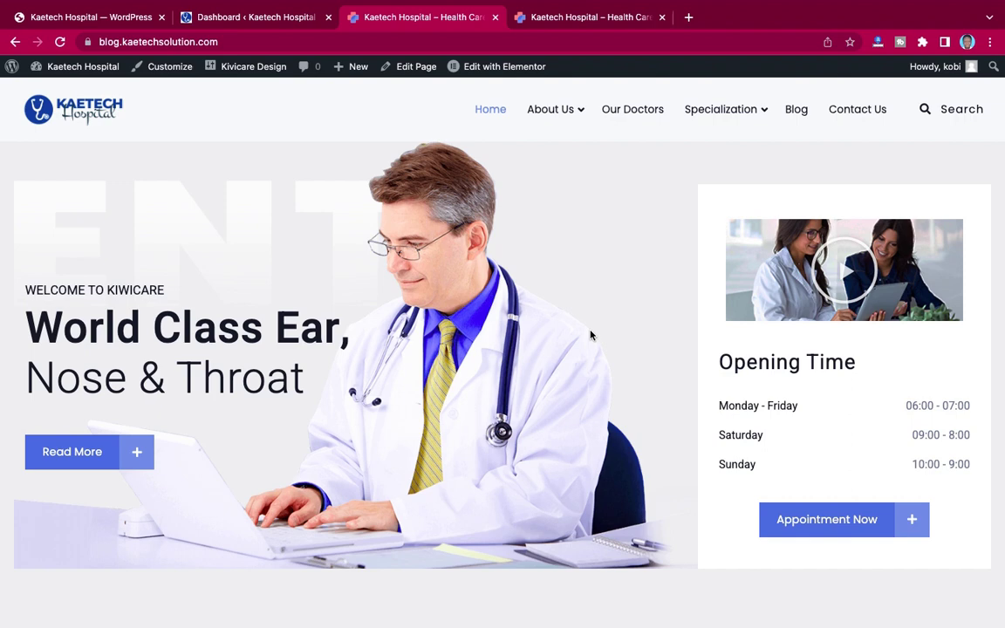
{"action": "mouse_move", "coordinate": [480, 70]}
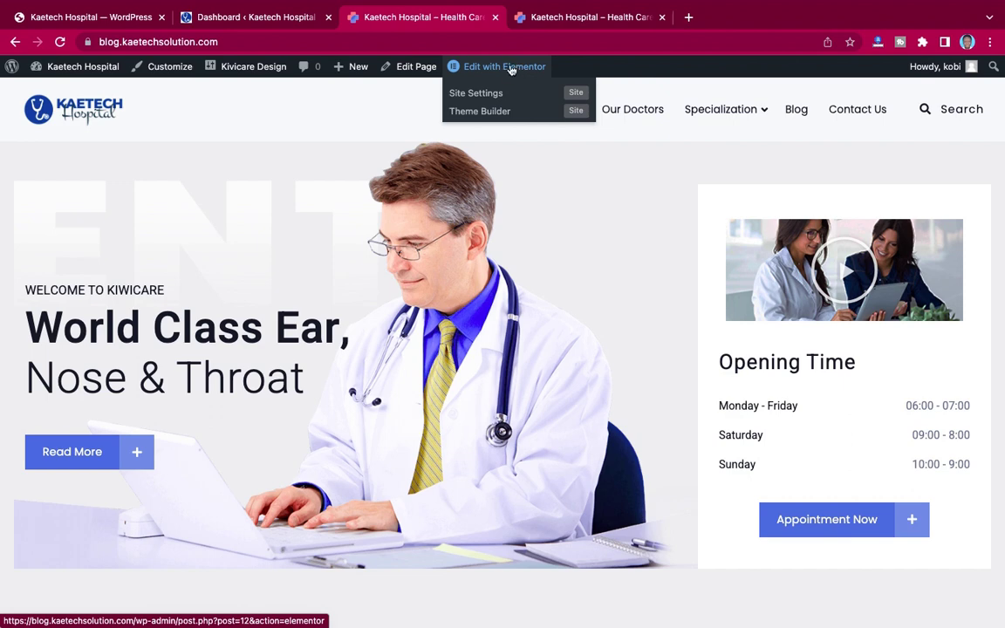
Step: Launch Elementor on the Home 2 page and scroll through the ENT hero preview
{"action": "left_click", "coordinate": [513, 70]}
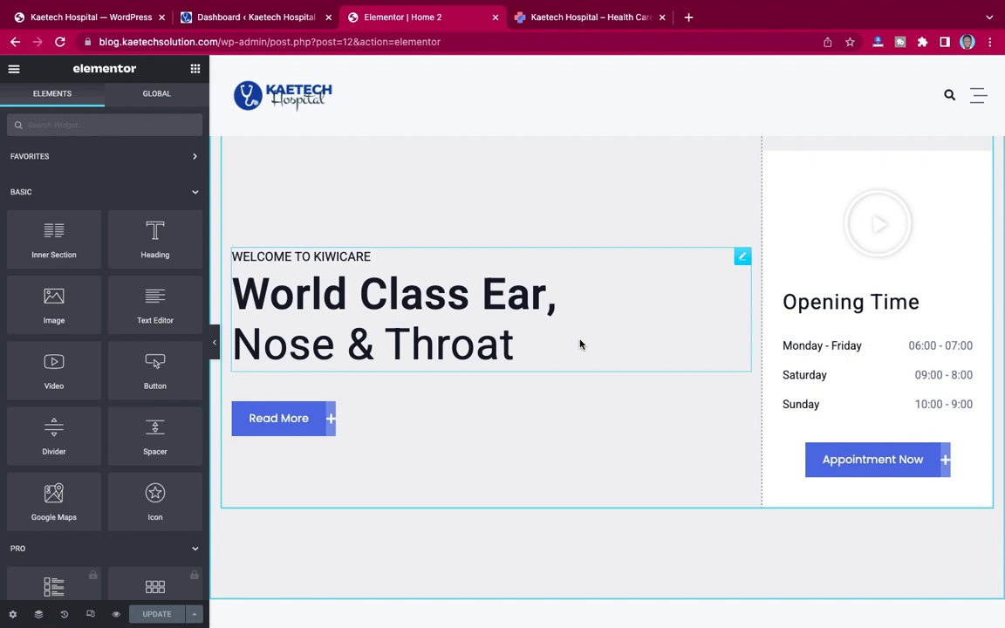
{"action": "scroll", "coordinate": [580, 345], "scroll_direction": "down", "scroll_amount": 10}
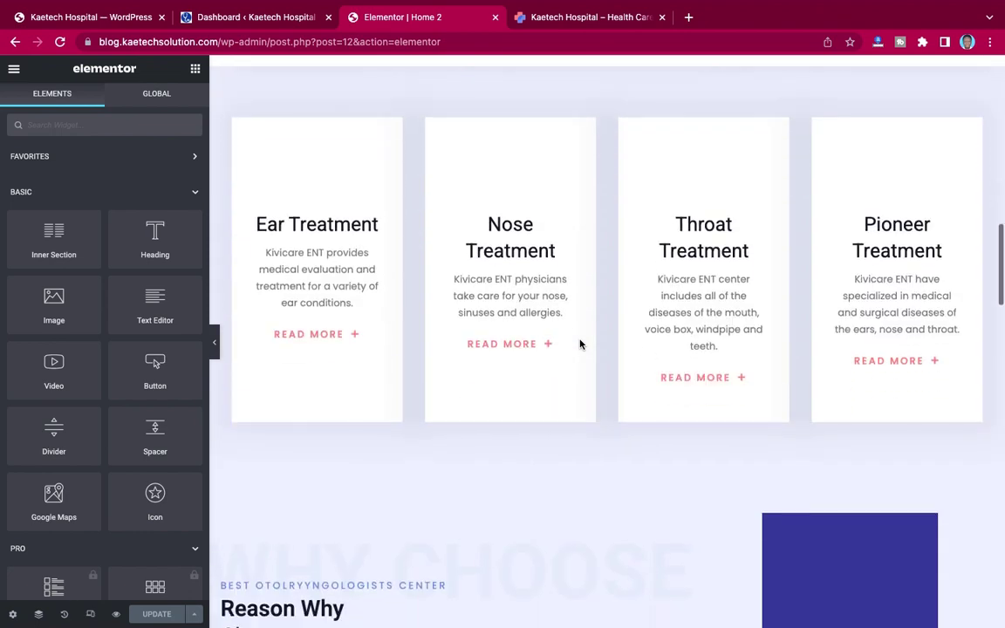
{"action": "scroll", "coordinate": [581, 345], "scroll_direction": "down", "scroll_amount": 5}
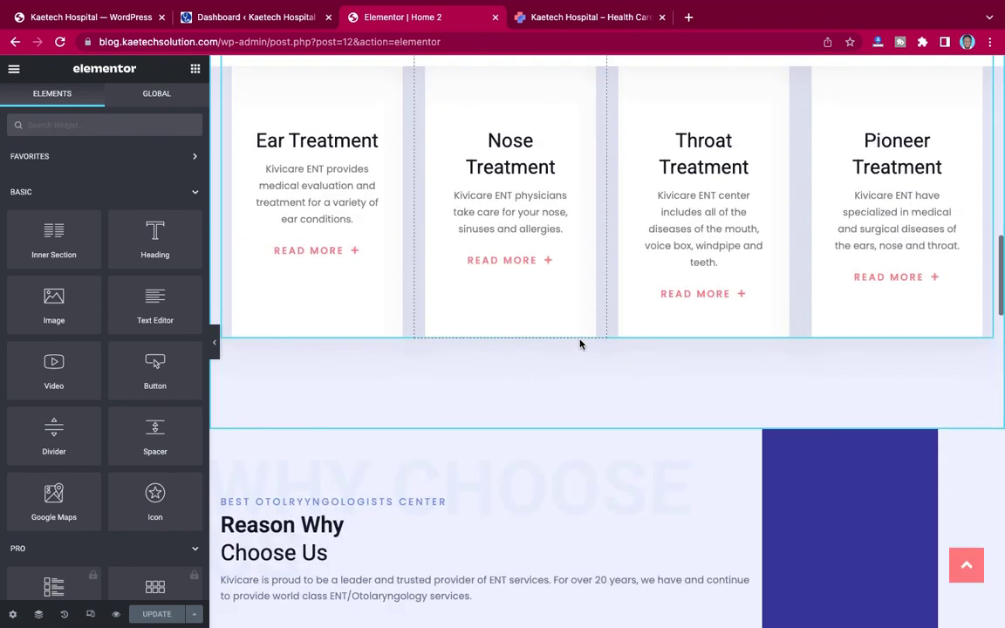
{"action": "scroll", "coordinate": [580, 345], "scroll_direction": "up", "scroll_amount": 15}
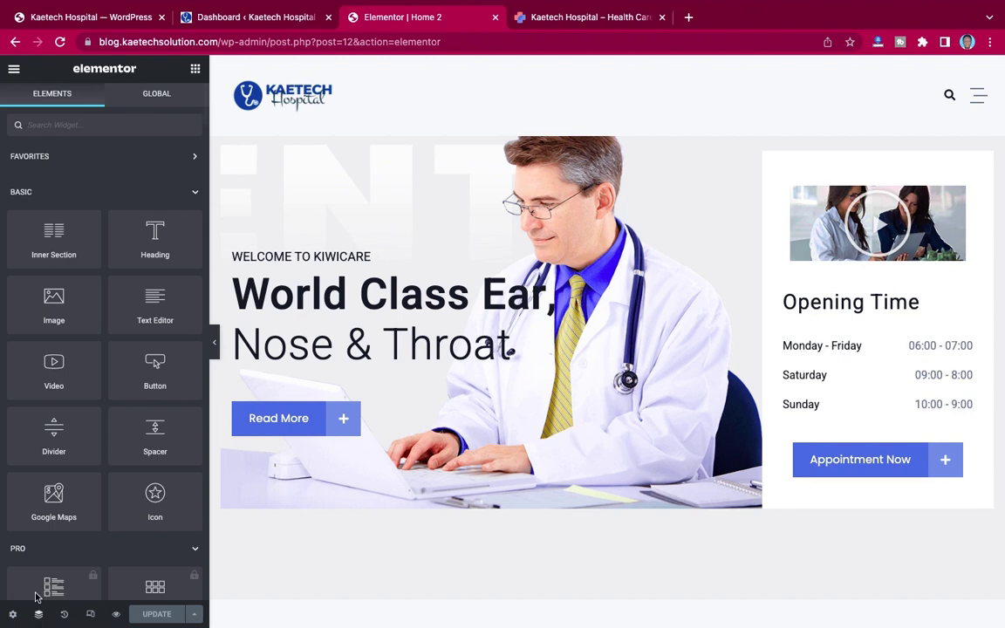
Step: Open the Navigator and expand the hero's Section, Column, Inner Section and both Columns down to their widgets
{"action": "left_click", "coordinate": [39, 617]}
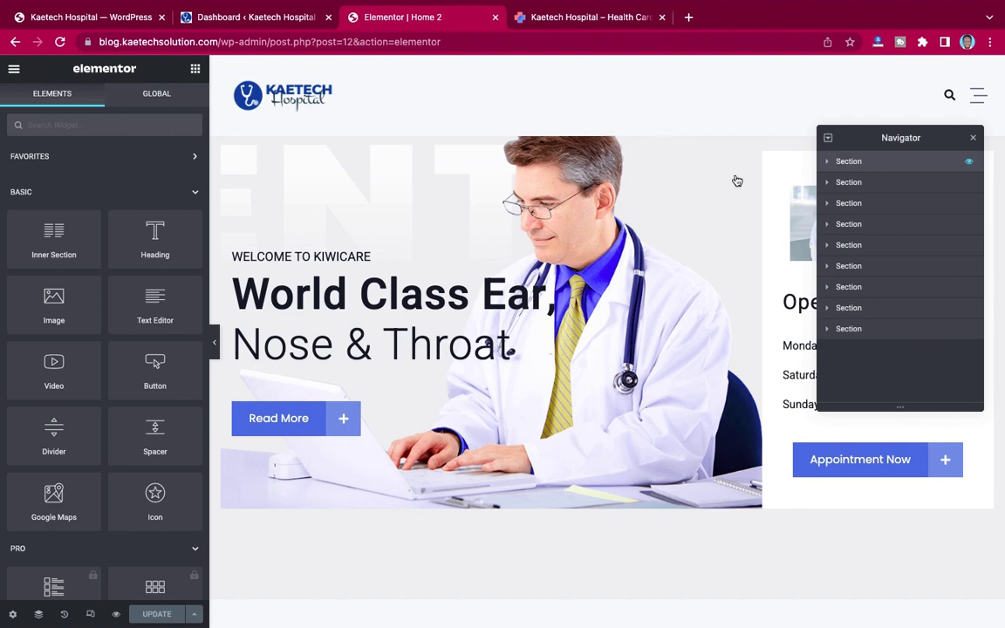
{"action": "left_click", "coordinate": [859, 163]}
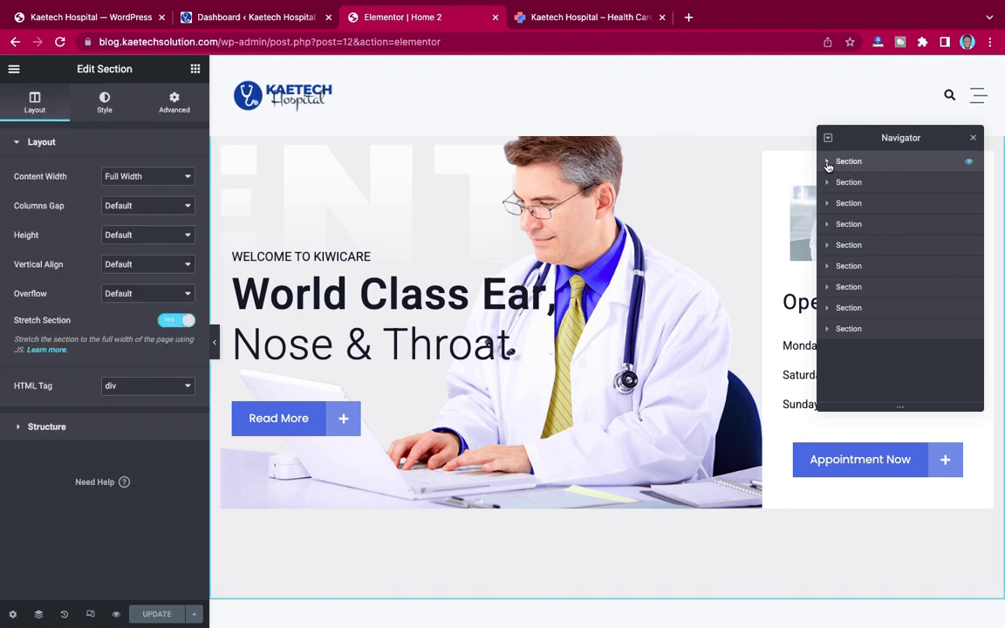
{"action": "left_click", "coordinate": [828, 163]}
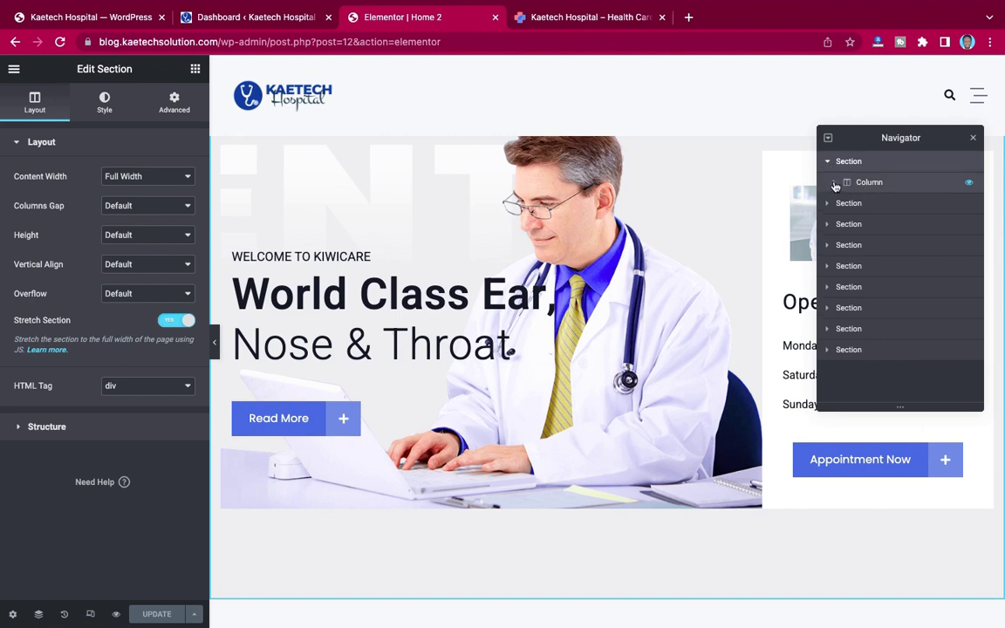
{"action": "left_click", "coordinate": [834, 183]}
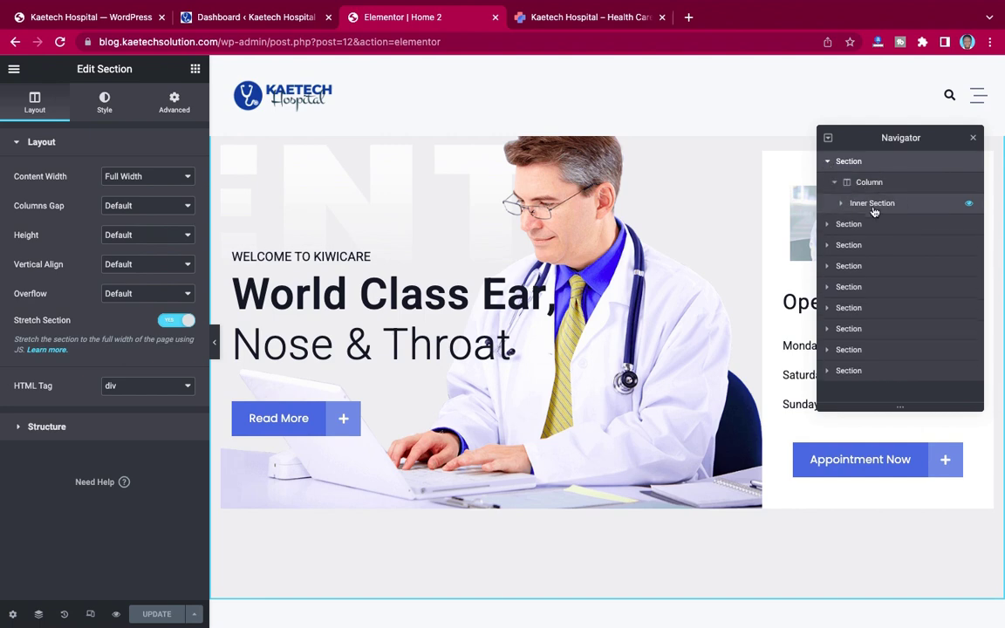
{"action": "left_click", "coordinate": [840, 204]}
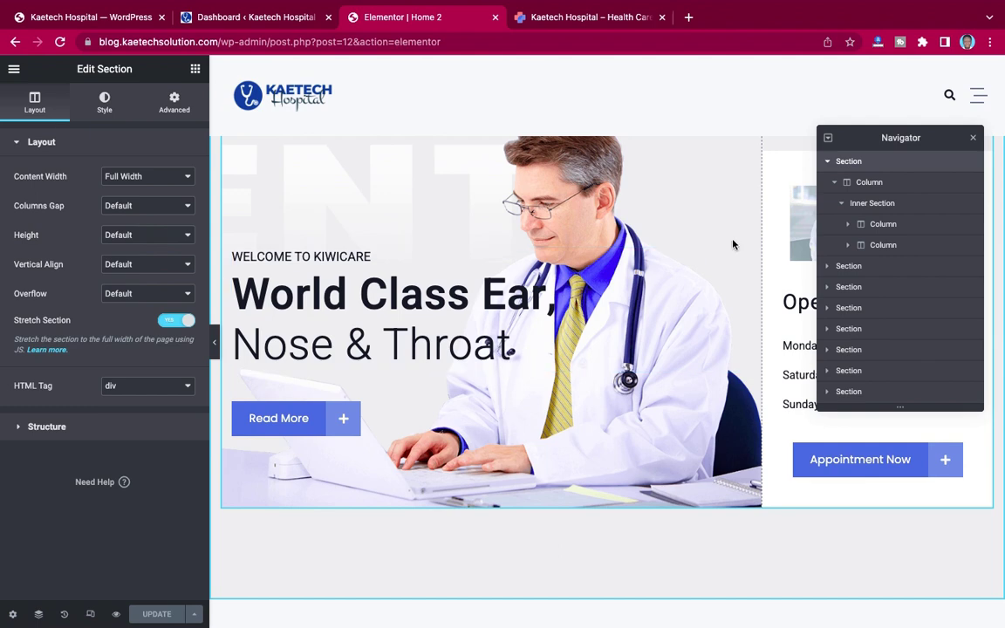
{"action": "left_click", "coordinate": [849, 225]}
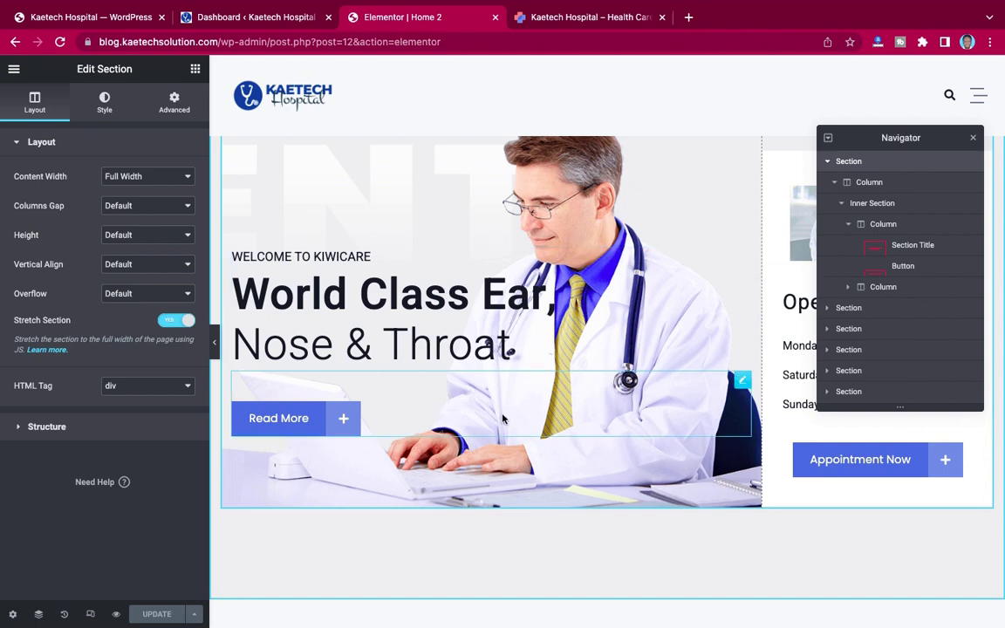
{"action": "scroll", "coordinate": [882, 253], "scroll_direction": "down", "scroll_amount": 2}
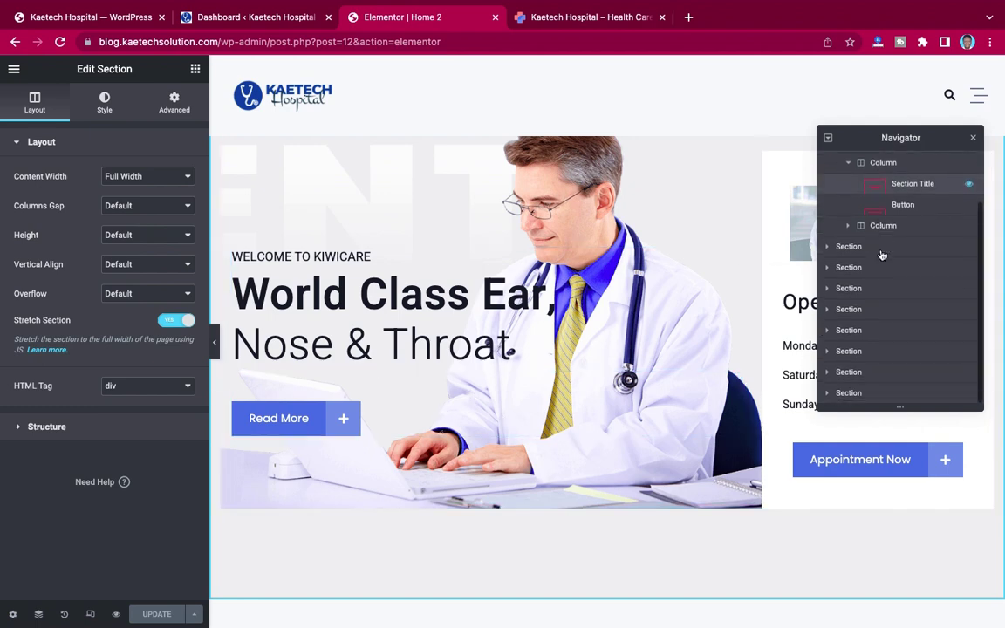
{"action": "left_click", "coordinate": [849, 255]}
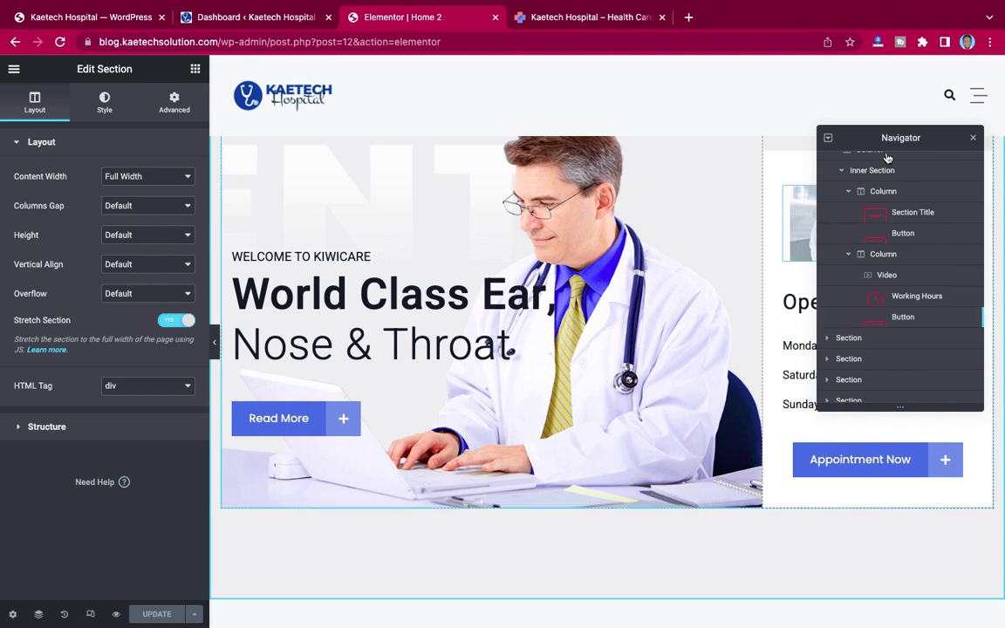
{"action": "left_click_drag", "start_coordinate": [899, 137], "coordinate": [594, 163]}
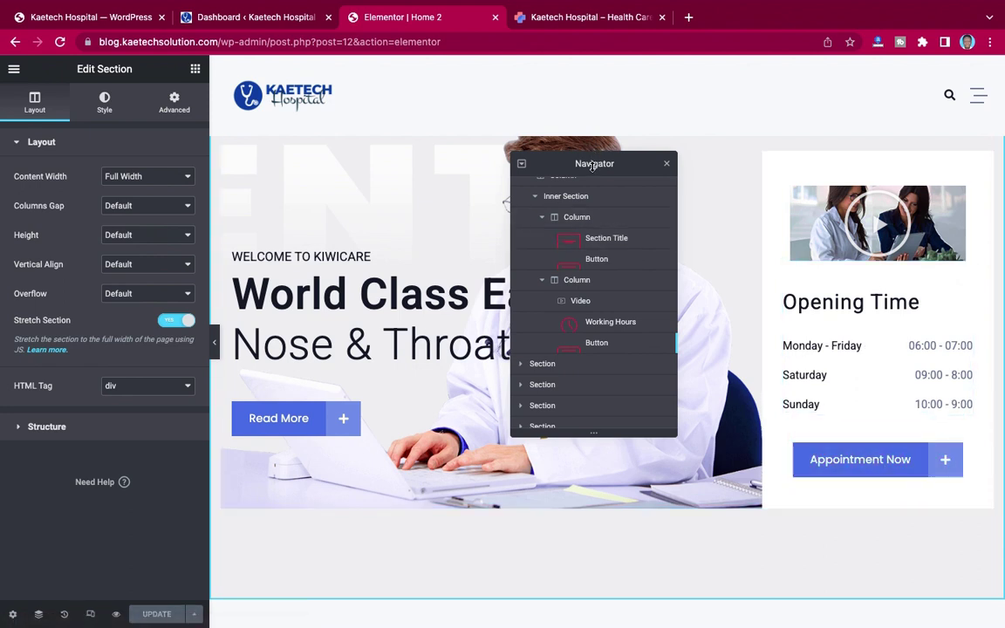
{"action": "left_click_drag", "start_coordinate": [594, 165], "coordinate": [877, 135]}
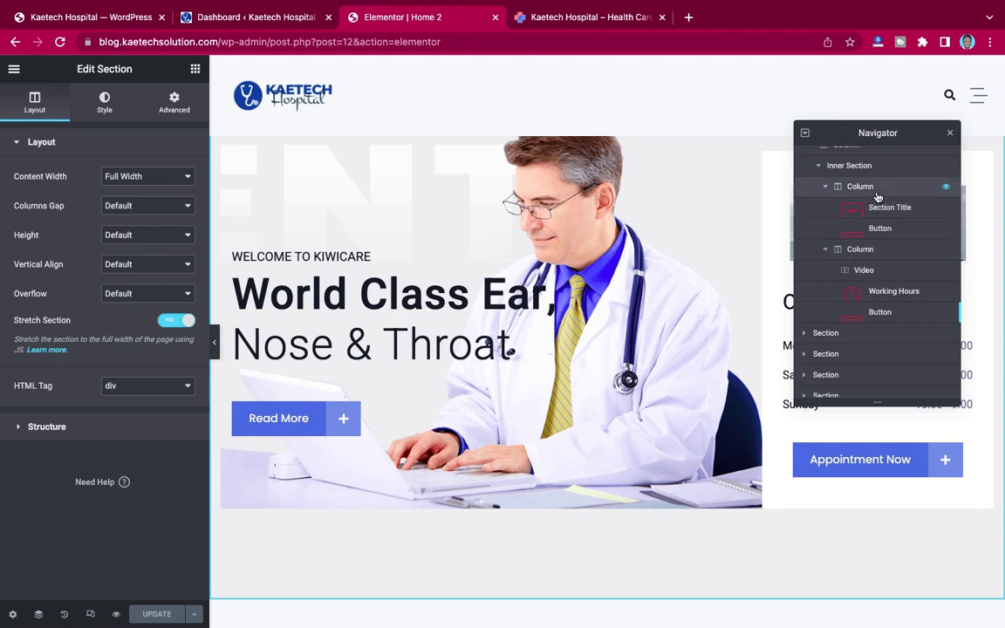
{"action": "scroll", "coordinate": [878, 196], "scroll_direction": "up", "scroll_amount": 2}
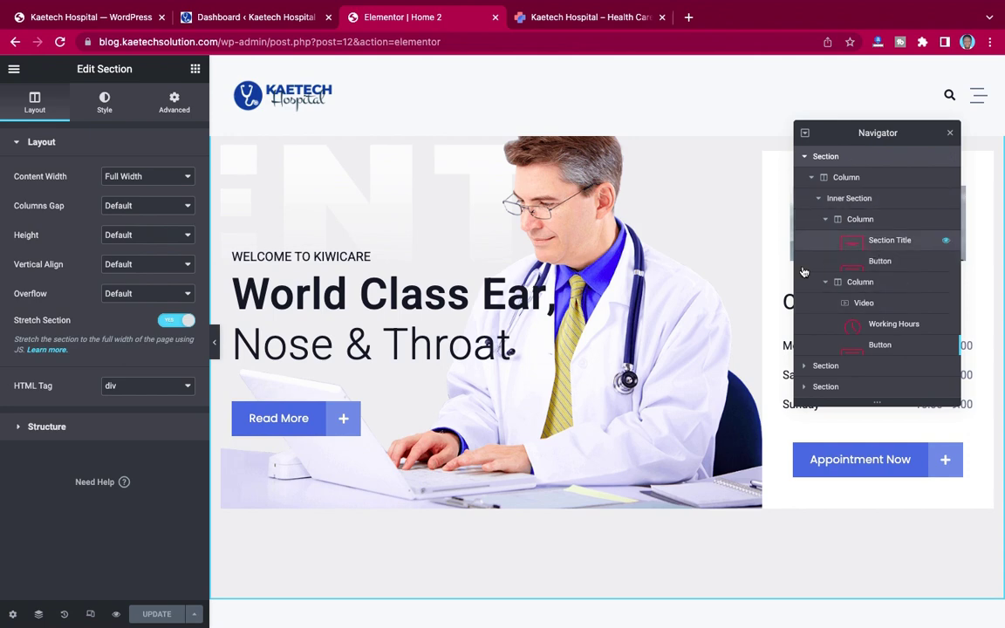
Step: In the hero Section Title settings, try Subtitle Position Below Title, then restore Above Title
{"action": "left_click", "coordinate": [890, 241]}
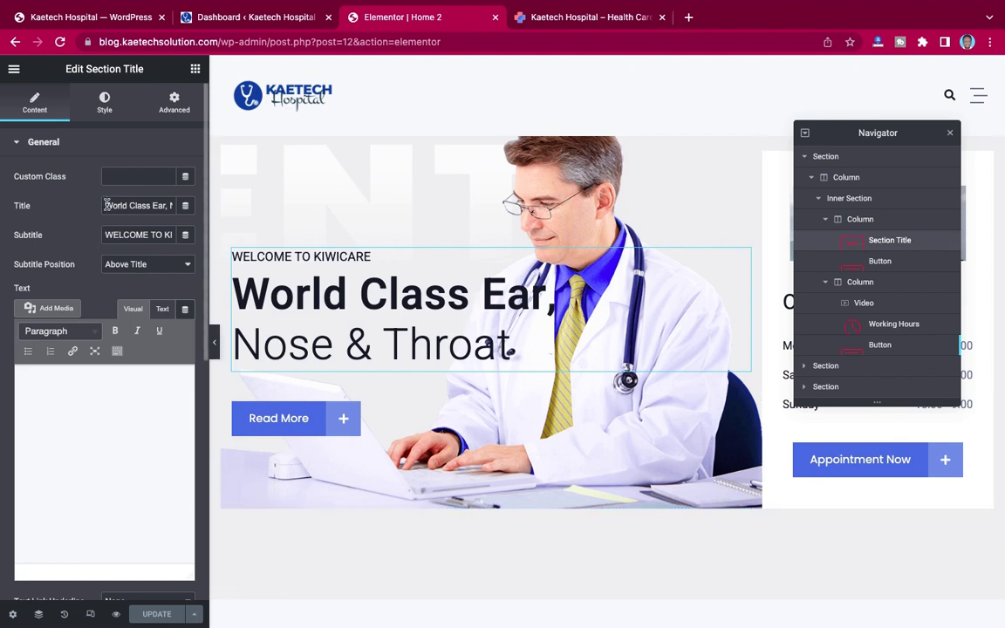
{"action": "left_click_drag", "start_coordinate": [106, 205], "coordinate": [185, 206]}
{"action": "left_click", "coordinate": [154, 207]}
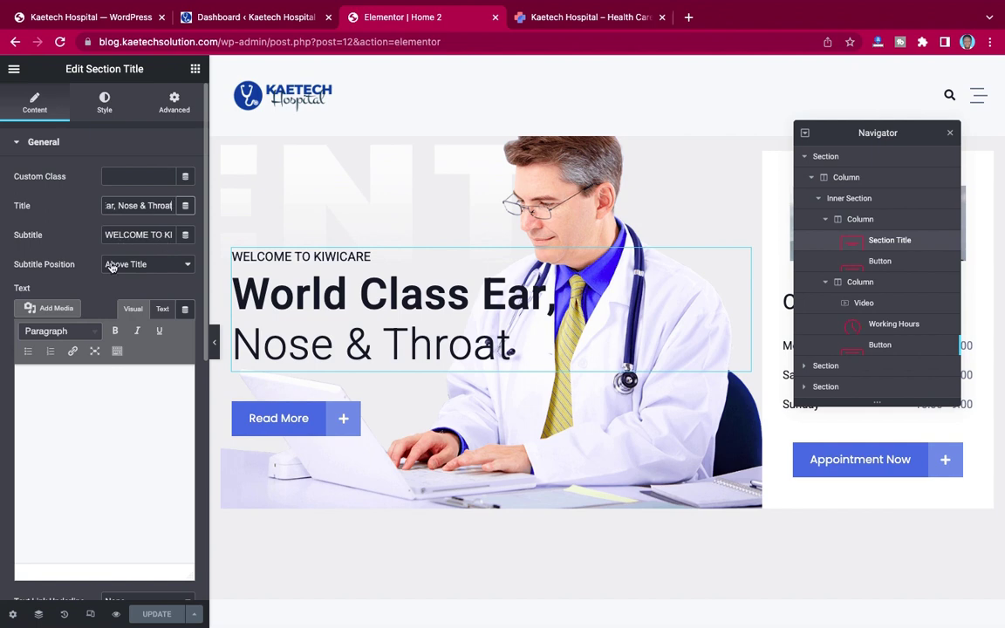
{"action": "left_click", "coordinate": [177, 267]}
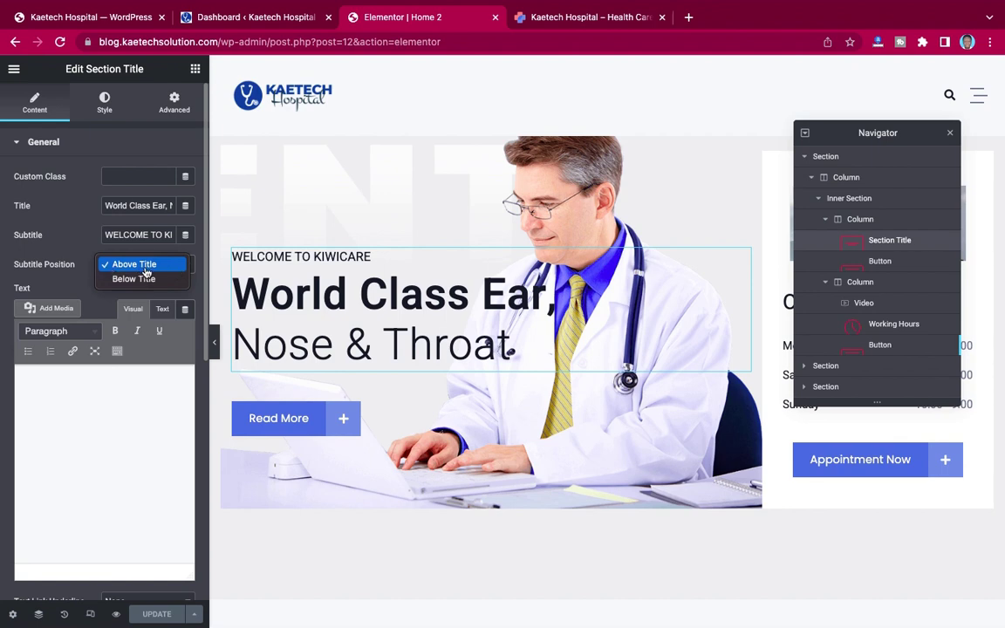
{"action": "left_click", "coordinate": [147, 269]}
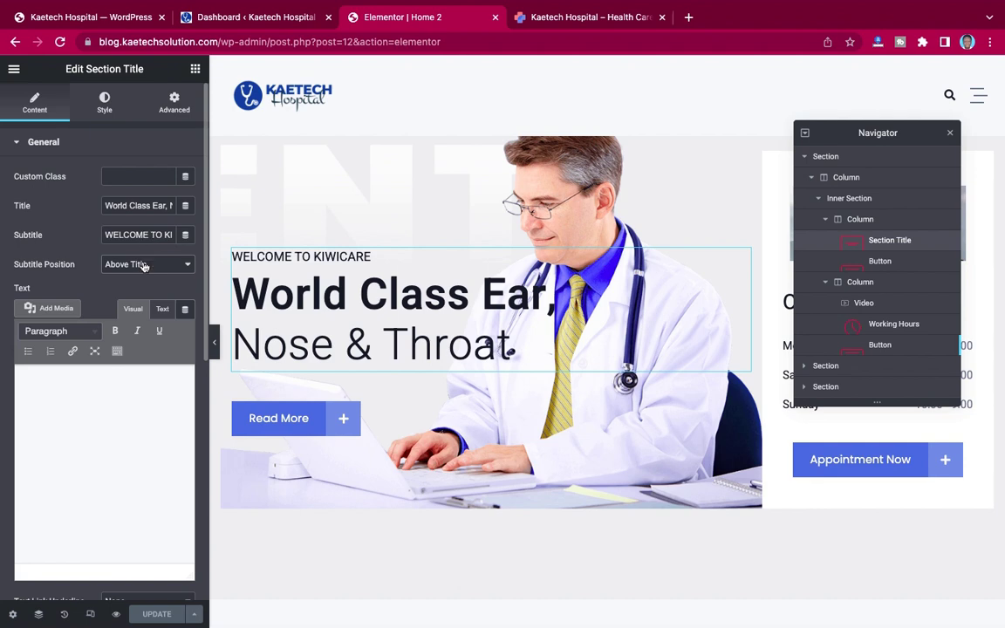
{"action": "left_click", "coordinate": [139, 265]}
{"action": "left_click", "coordinate": [141, 286]}
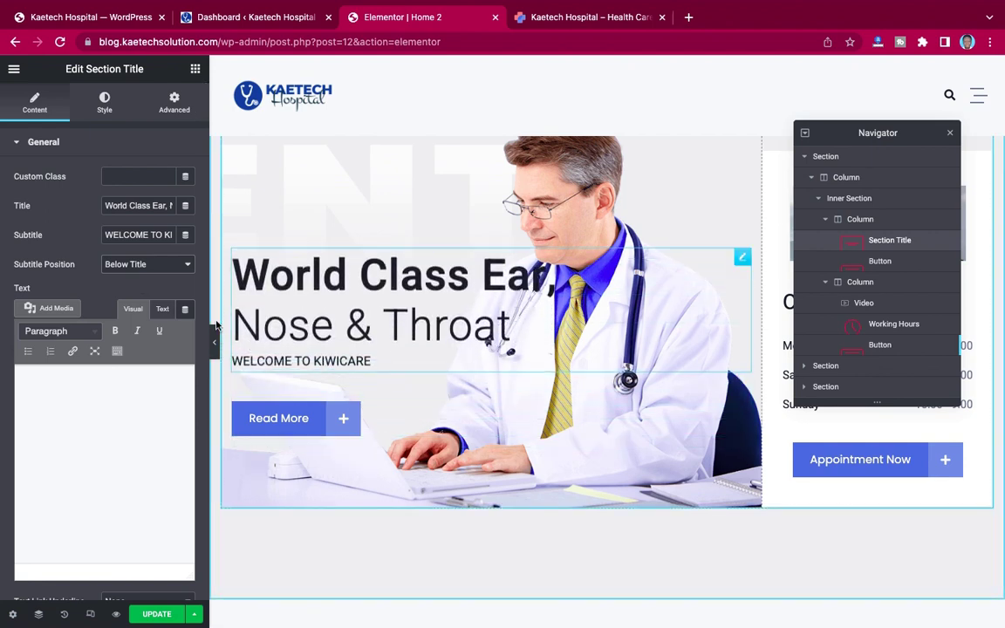
{"action": "left_click", "coordinate": [135, 264]}
{"action": "left_click", "coordinate": [135, 250]}
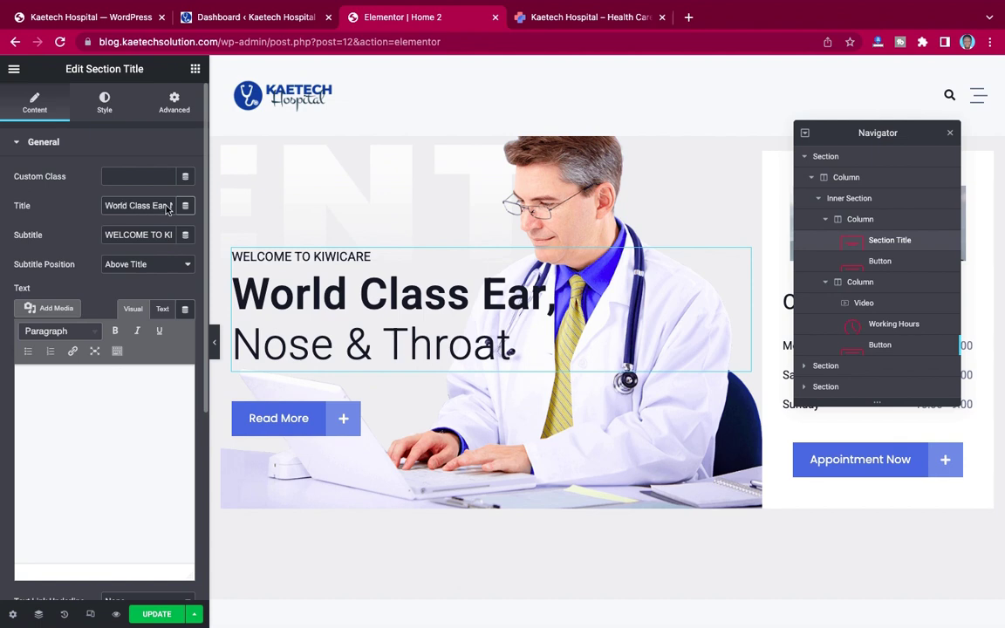
Step: Change the hero title to 'World Class Hospital, Family Health Care'
{"action": "double_click", "coordinate": [144, 206]}
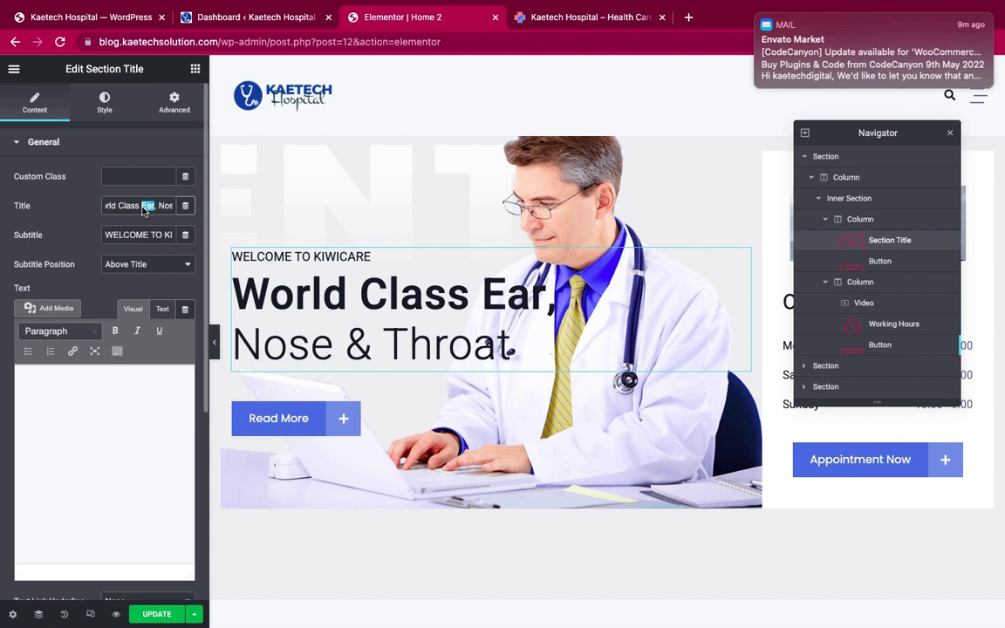
{"action": "left_click", "coordinate": [757, 17]}
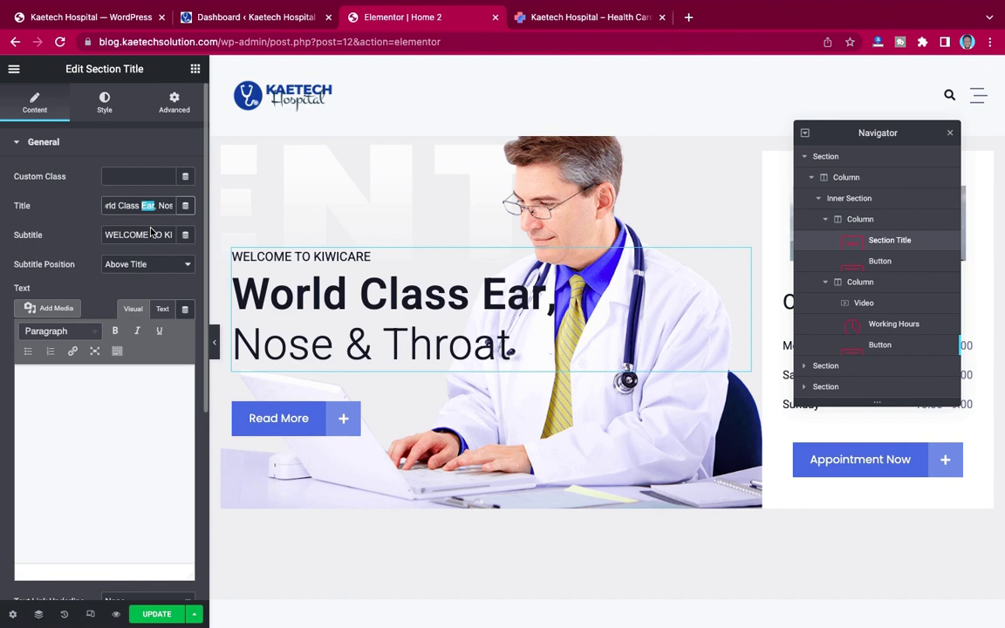
{"action": "type", "text": "H"}
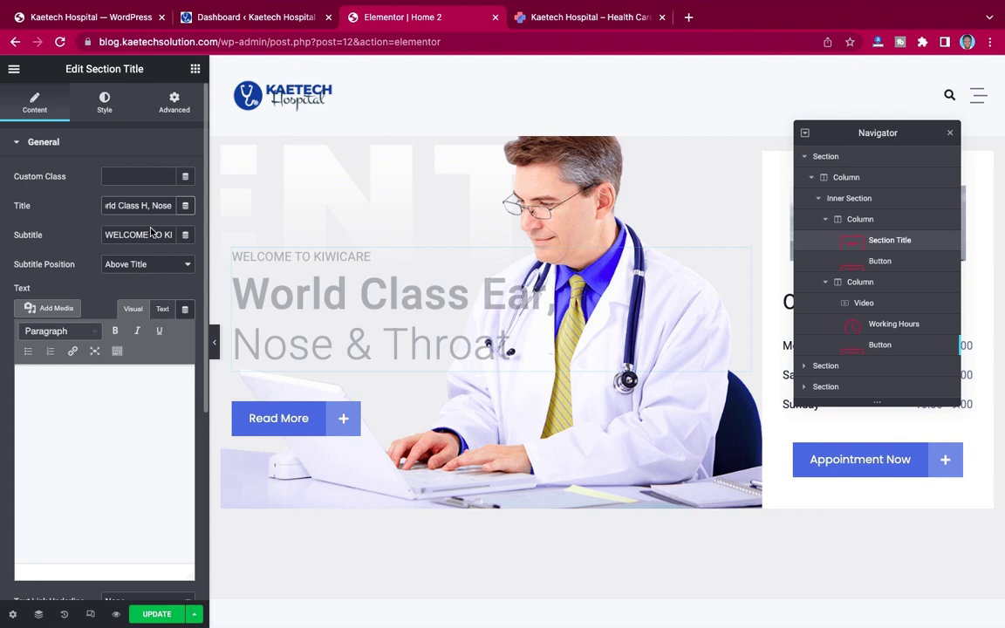
{"action": "type", "text": "ospital"}
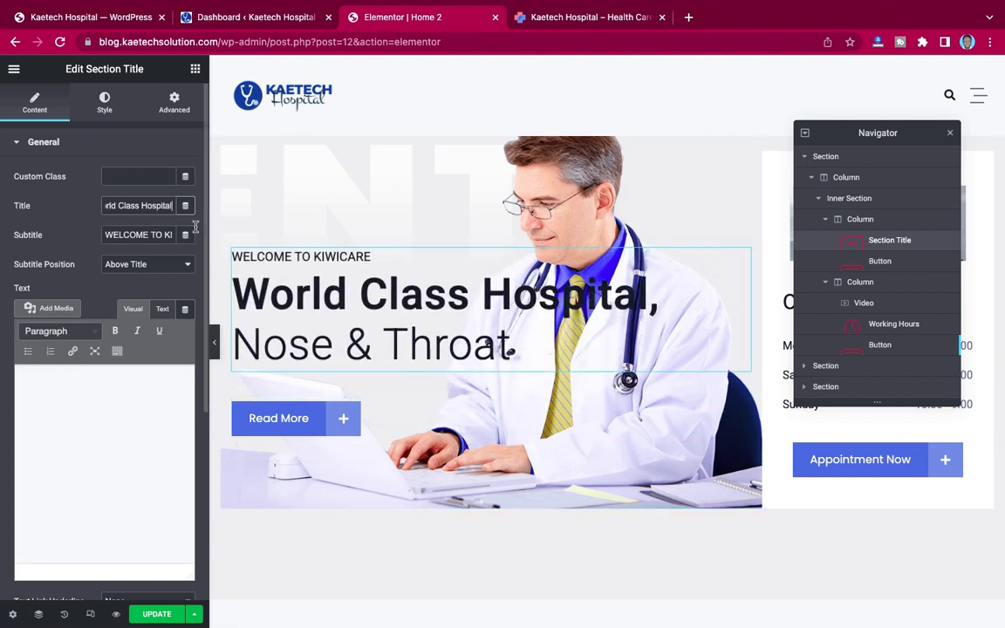
{"action": "scroll", "coordinate": [163, 207], "scroll_direction": "right", "scroll_amount": 1}
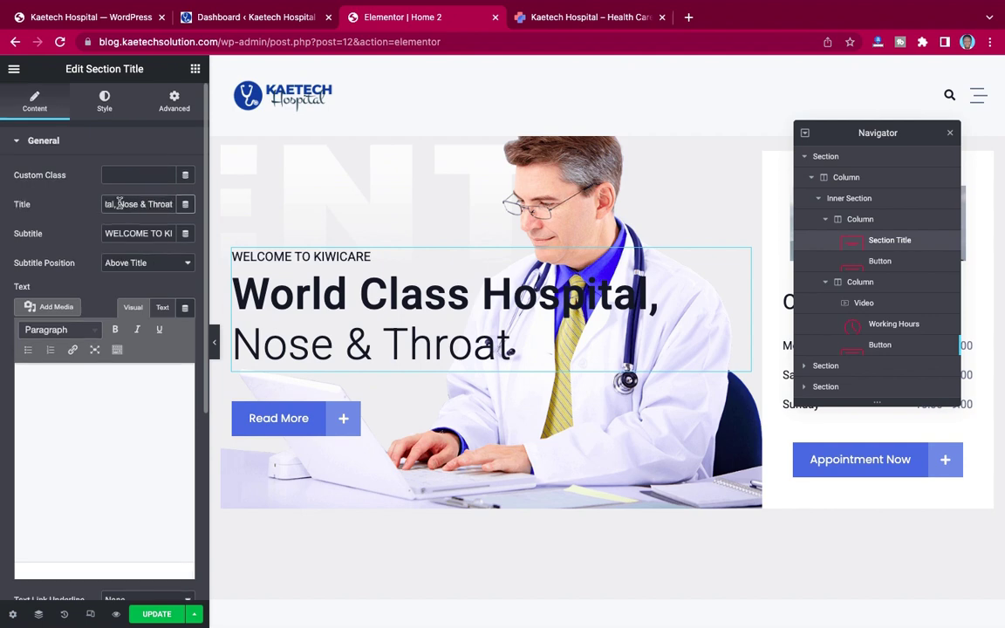
{"action": "left_click_drag", "start_coordinate": [119, 203], "coordinate": [171, 204]}
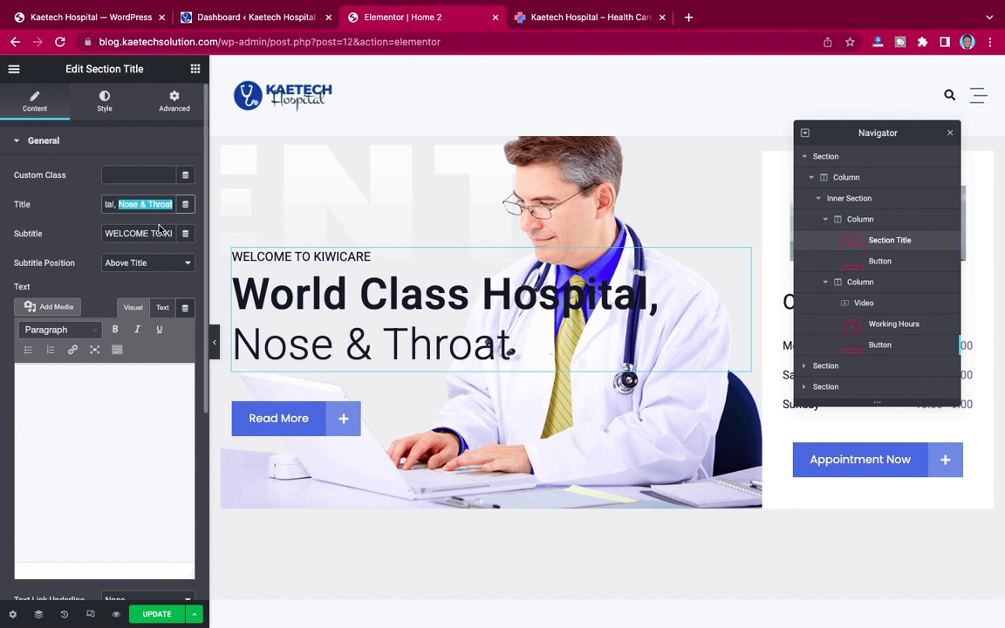
{"action": "type", "text": "Family Health Care"}
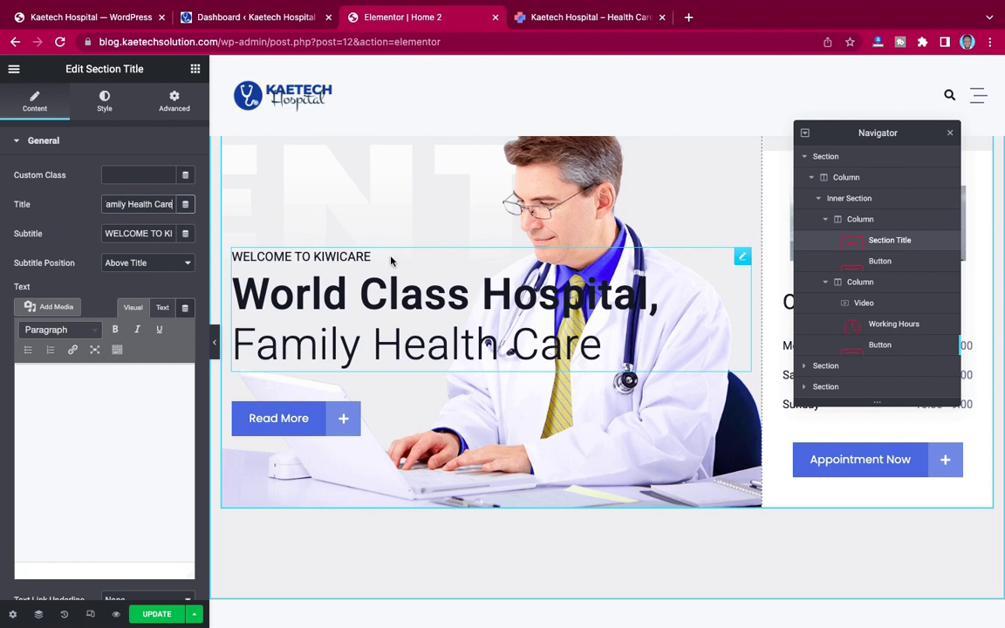
Step: Change the subtitle ending from KIWICARE to read 'WELCOME TO KAETECH HOSPITAL'
{"action": "left_click", "coordinate": [155, 233]}
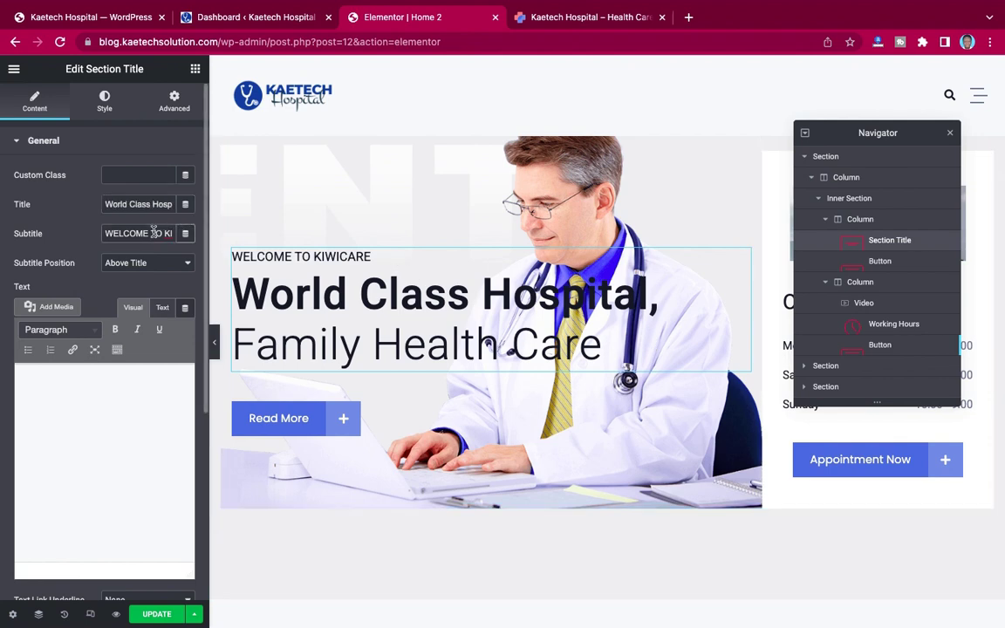
{"action": "key", "text": "Right"}
{"action": "key", "text": "Right"}
{"action": "key", "text": "Right"}
{"action": "key", "text": "Right"}
{"action": "key", "text": "Right"}
{"action": "key", "text": "Right"}
{"action": "key", "text": "Right"}
{"action": "key", "text": "Right"}
{"action": "key", "text": "Right"}
{"action": "key", "text": "Right"}
{"action": "key", "text": "BackSpace"}
{"action": "key", "text": "BackSpace"}
{"action": "key", "text": "BackSpace"}
{"action": "key", "text": "BackSpace"}
{"action": "key", "text": "BackSpace"}
{"action": "key", "text": "BackSpace"}
{"action": "key", "text": "BackSpace"}
{"action": "type", "text": "AETECH HOSPITAL"}
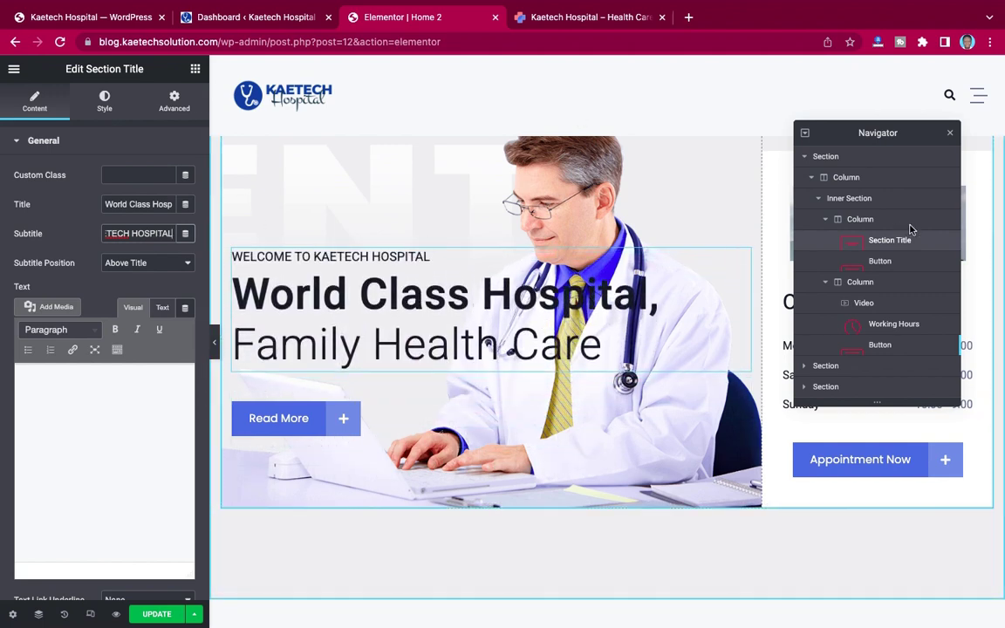
Step: Inspect the hero section's Style tab Background and Background Overlay settings
{"action": "left_click", "coordinate": [870, 161]}
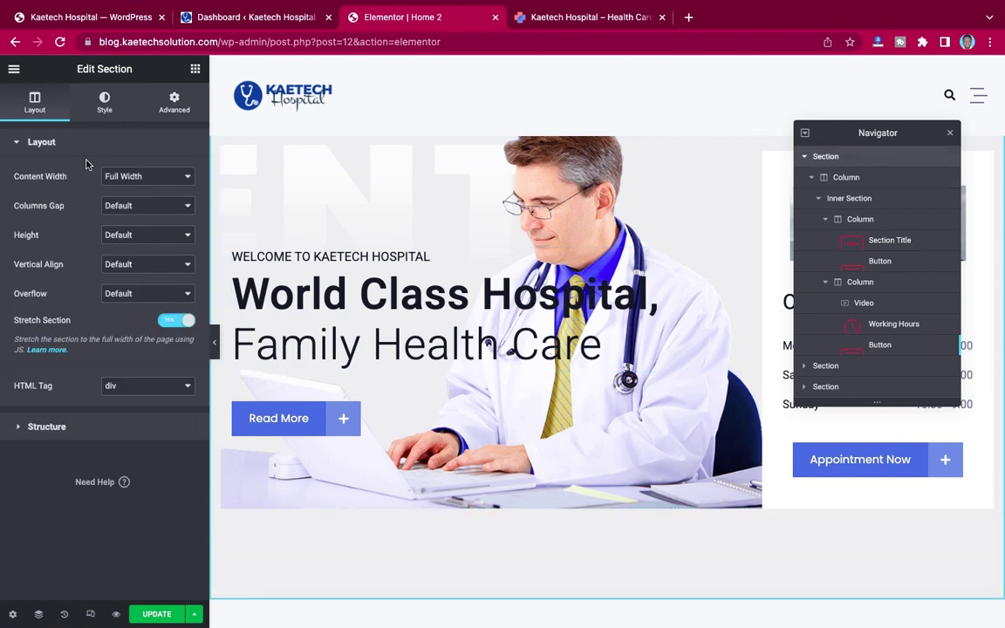
{"action": "left_click", "coordinate": [105, 105]}
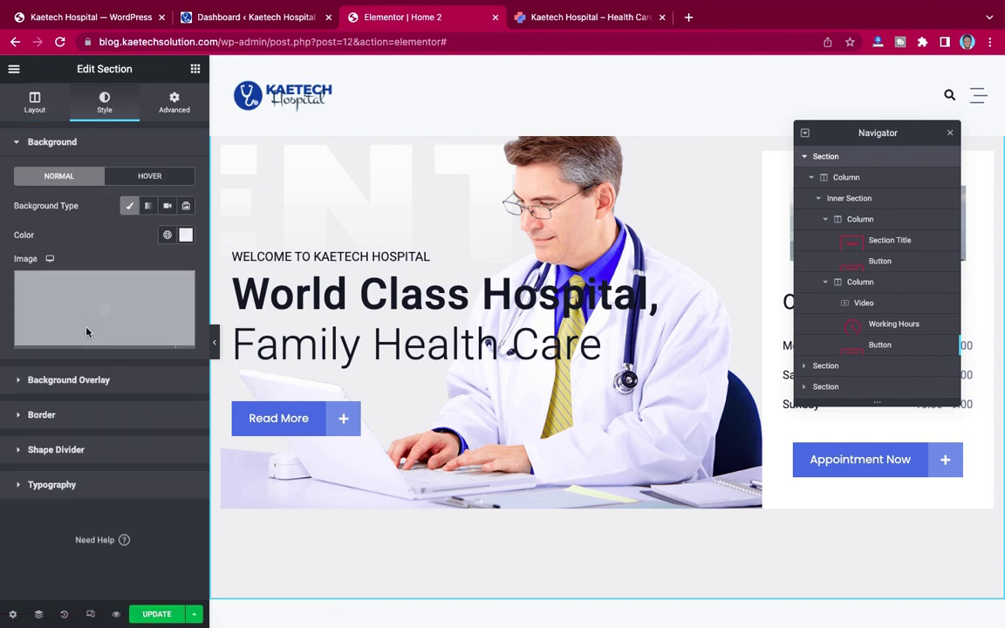
{"action": "mouse_move", "coordinate": [133, 266]}
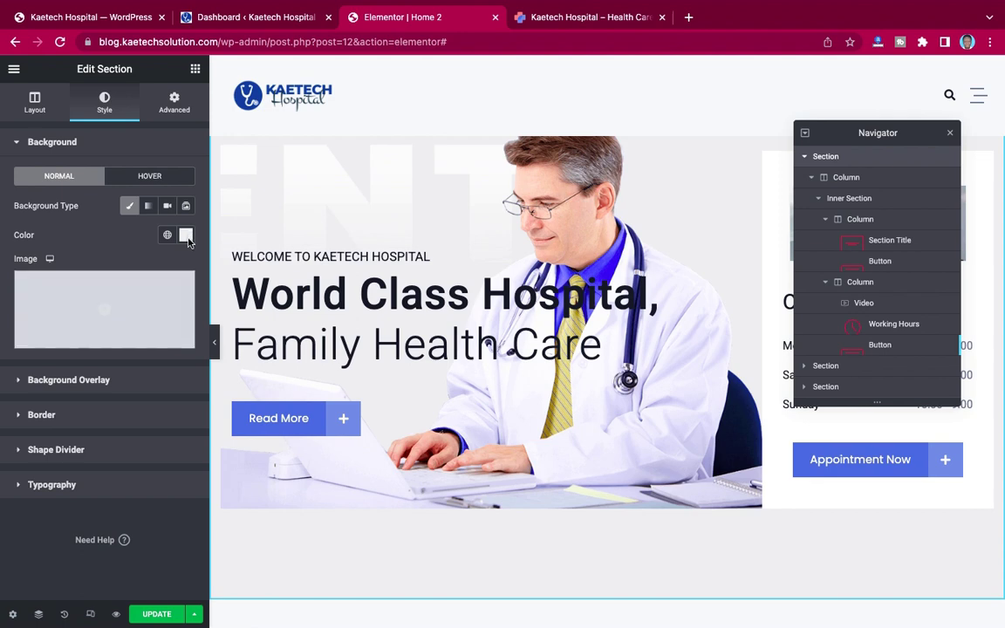
{"action": "mouse_move", "coordinate": [96, 291]}
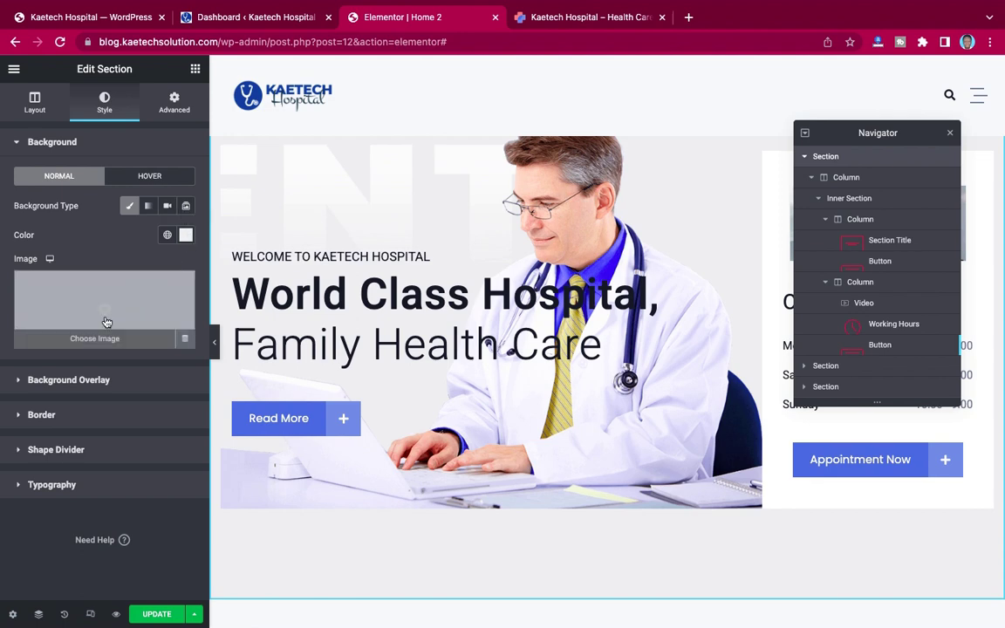
{"action": "left_click", "coordinate": [85, 384]}
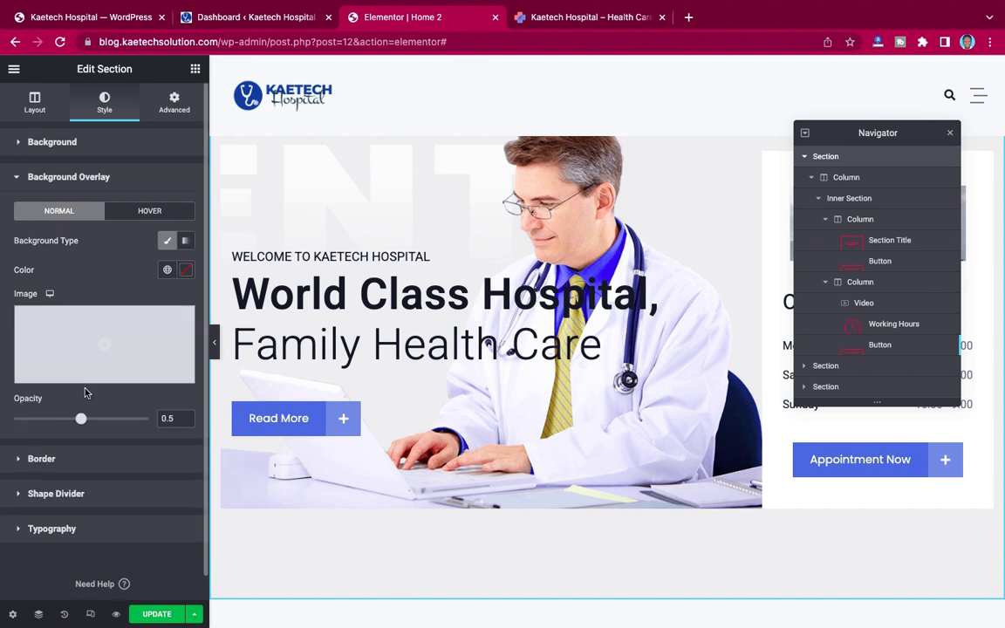
{"action": "mouse_move", "coordinate": [99, 345]}
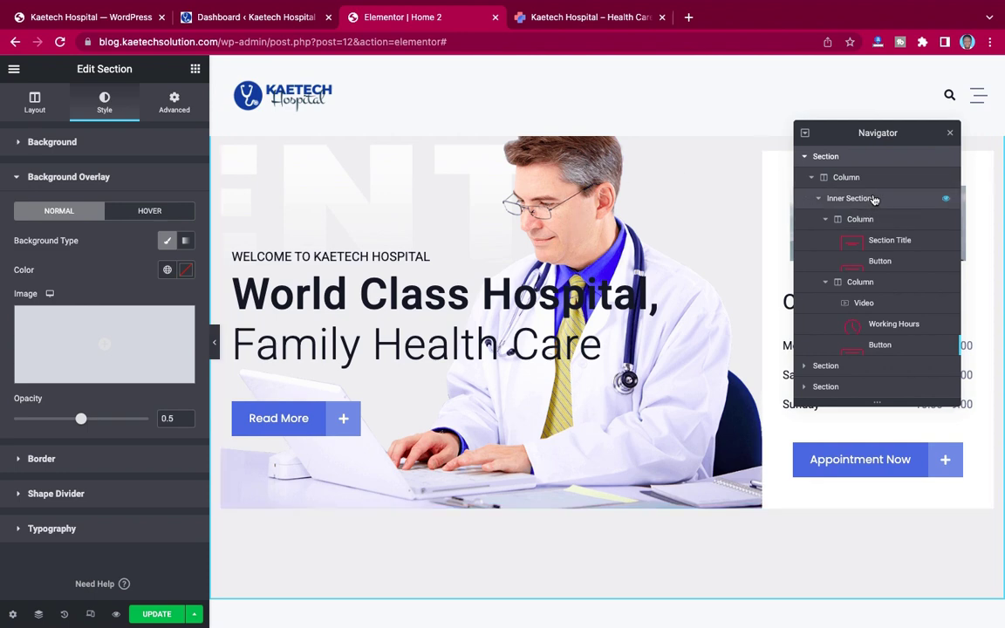
Step: Check the inner section's background overlay, then show the left column's background style settings
{"action": "left_click", "coordinate": [875, 200]}
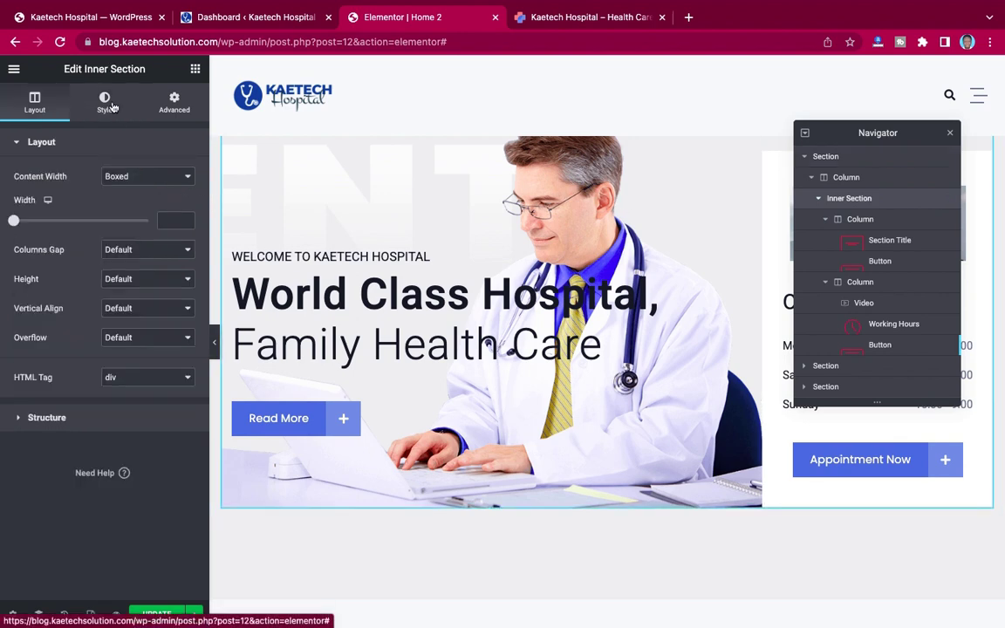
{"action": "left_click", "coordinate": [111, 106]}
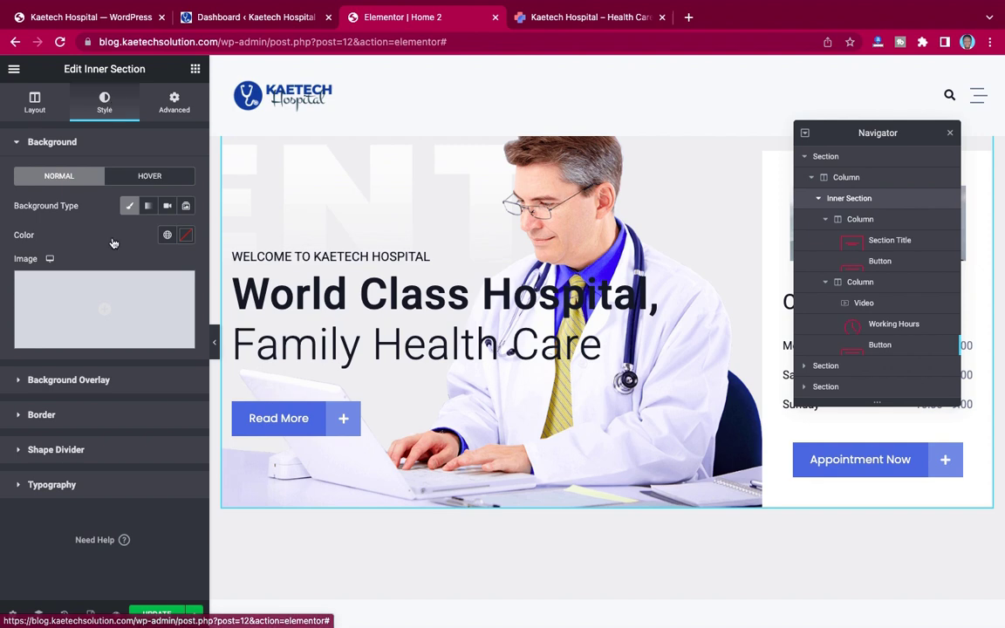
{"action": "left_click", "coordinate": [91, 380]}
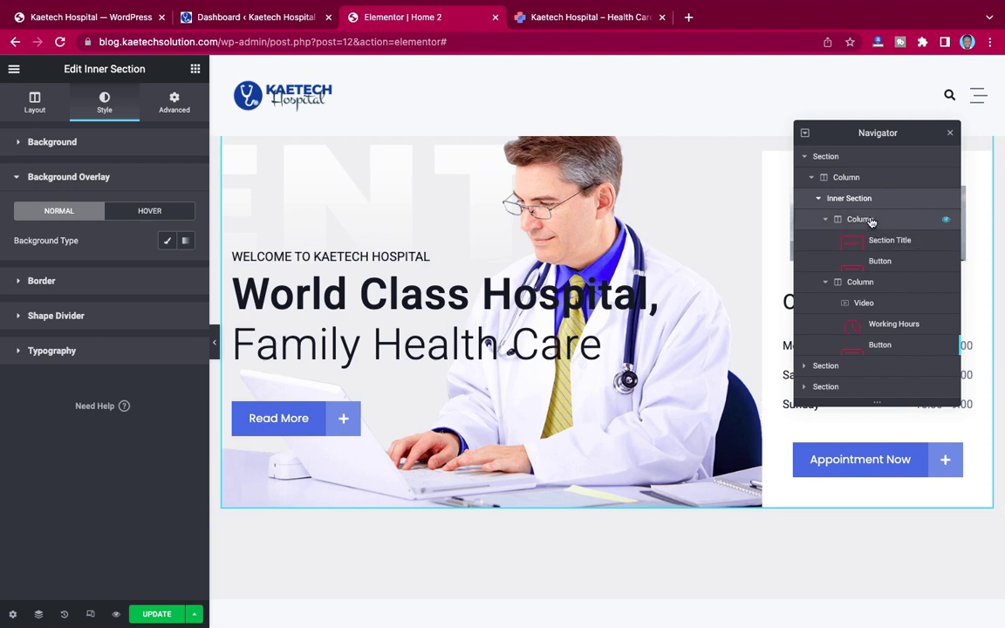
{"action": "left_click", "coordinate": [871, 222]}
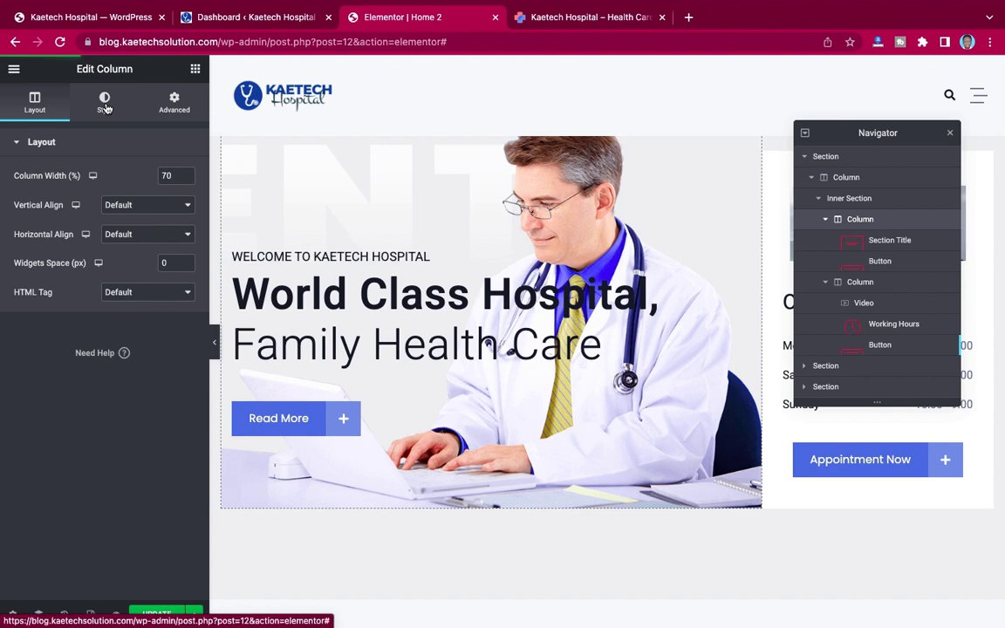
{"action": "left_click", "coordinate": [105, 103]}
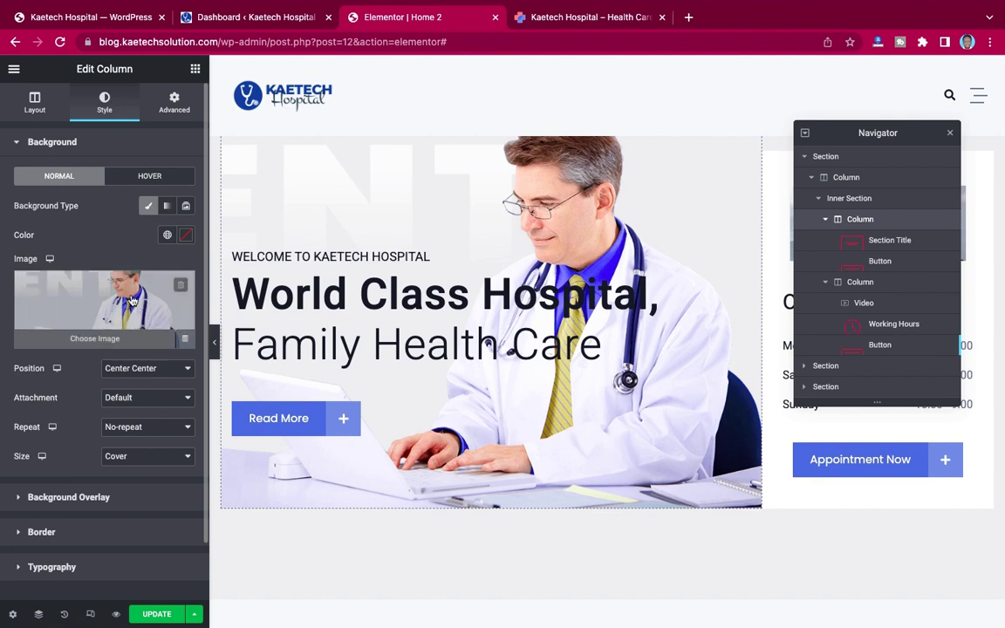
Step: Replace the left column background with the conference-room photo blog-5-1.jpg, Center Center, Cover
{"action": "left_click", "coordinate": [124, 300]}
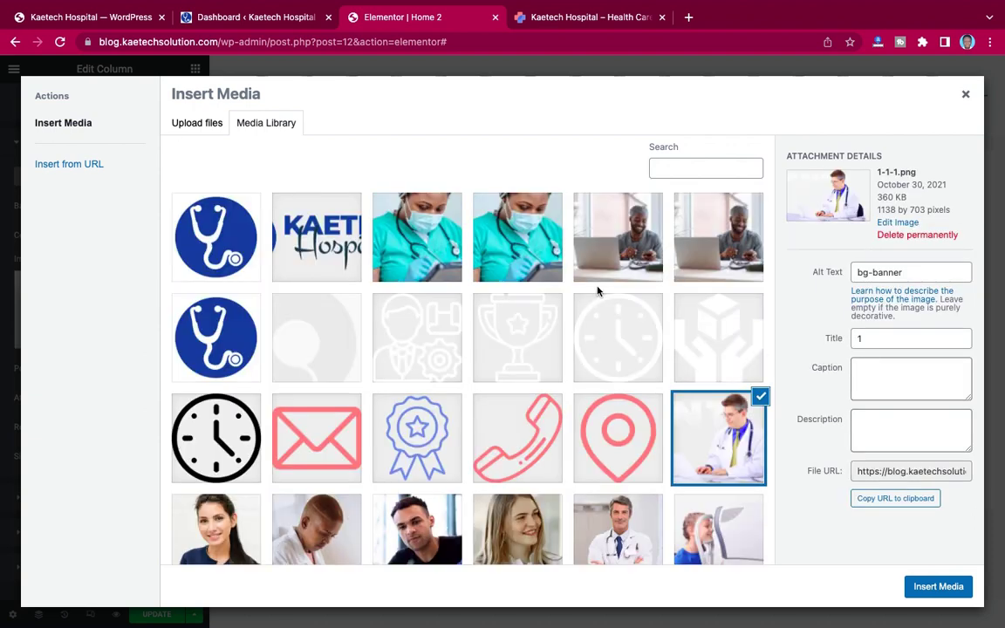
{"action": "scroll", "coordinate": [553, 389], "scroll_direction": "down", "scroll_amount": 5}
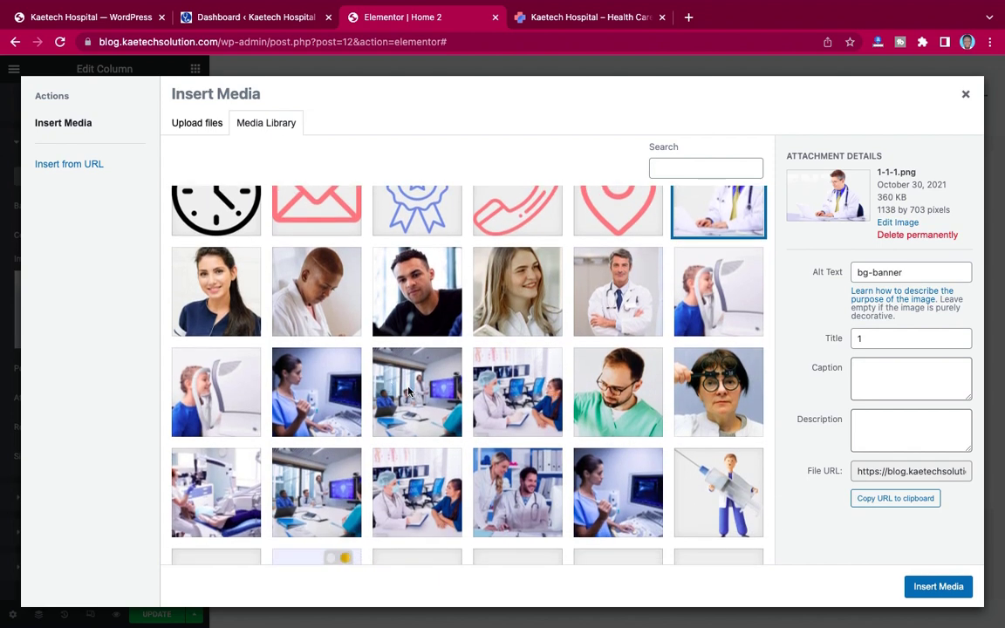
{"action": "left_click", "coordinate": [408, 393]}
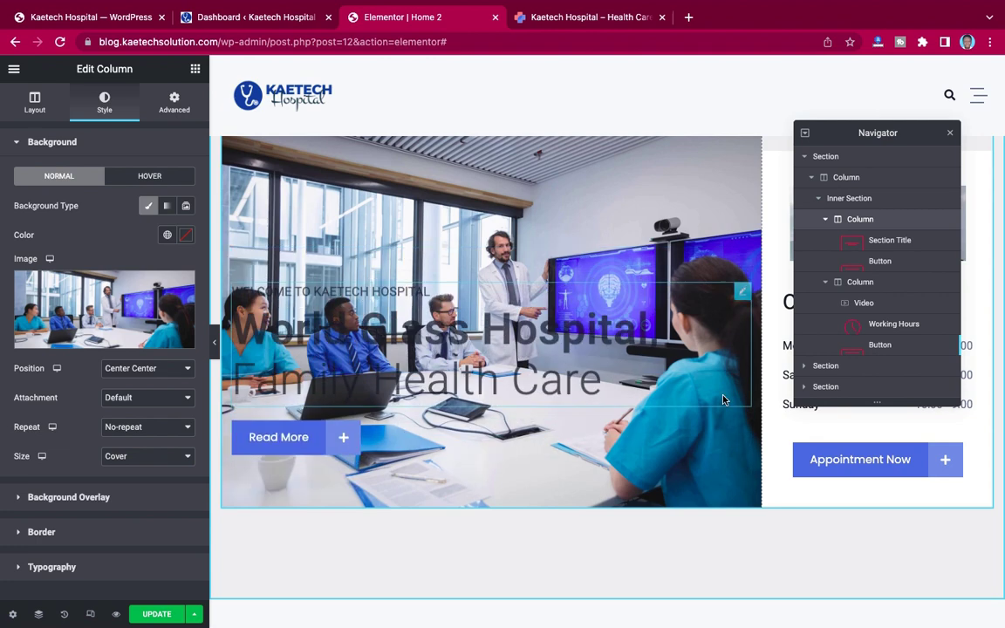
{"action": "left_click", "coordinate": [217, 352]}
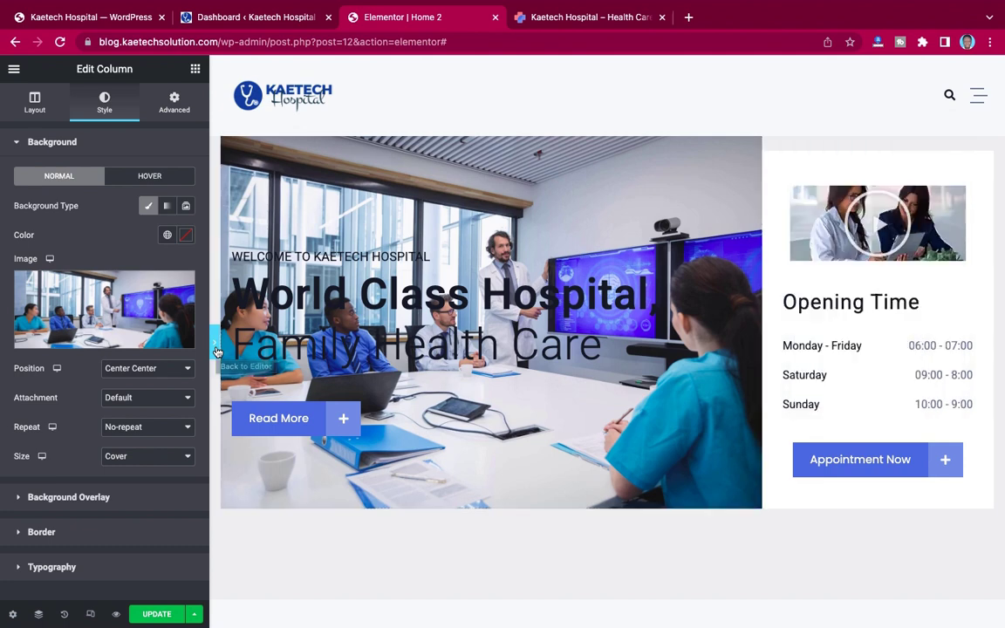
Step: Preview the page full width, then reopen the Navigator and the hero column's background settings
{"action": "left_click", "coordinate": [217, 352]}
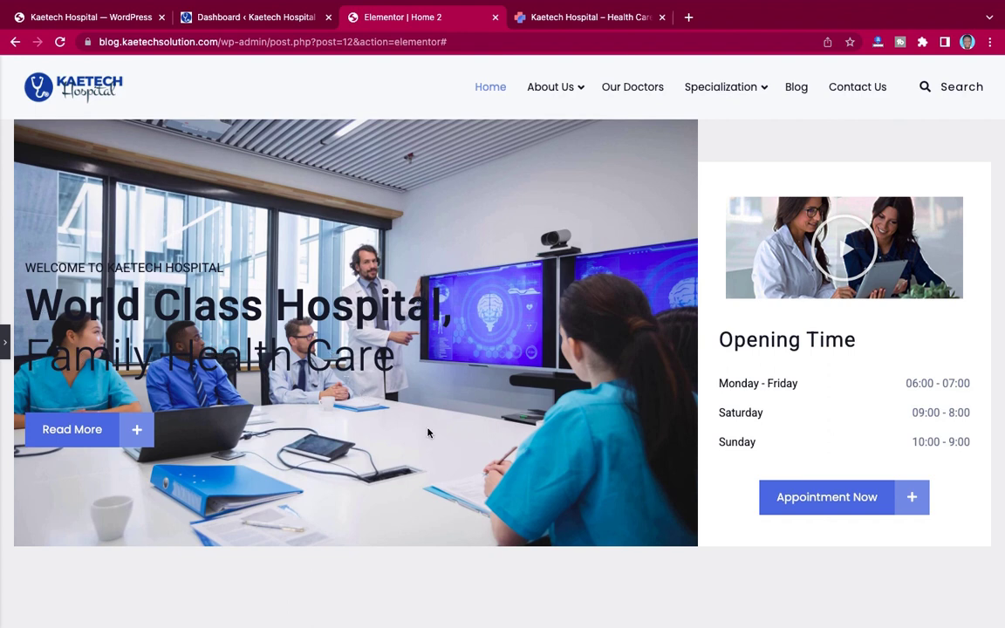
{"action": "scroll", "coordinate": [428, 433], "scroll_direction": "down", "scroll_amount": 5}
{"action": "scroll", "coordinate": [427, 432], "scroll_direction": "up", "scroll_amount": 5}
{"action": "key", "text": "super+i"}
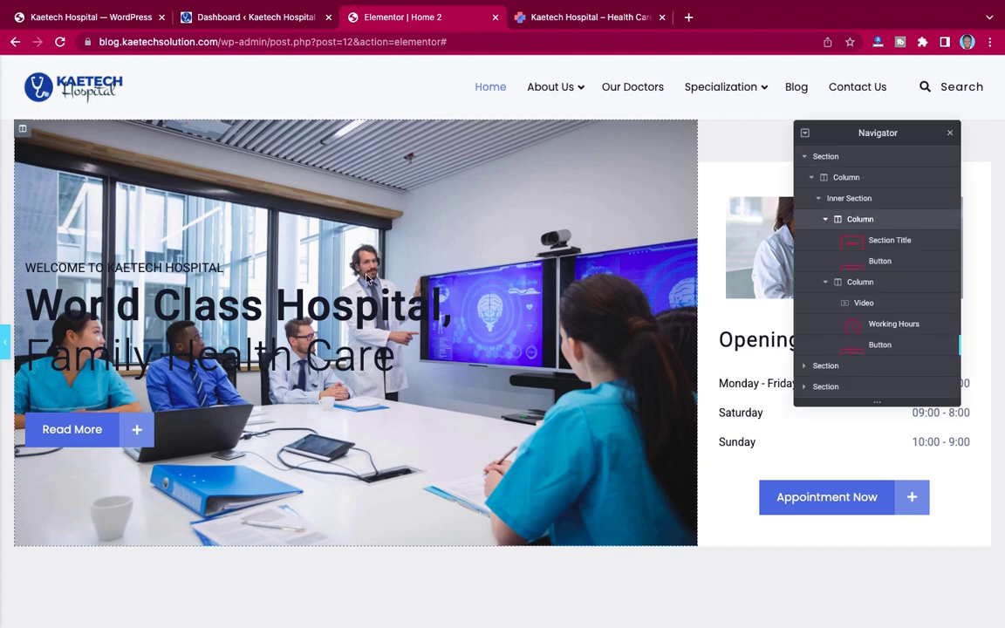
{"action": "left_click", "coordinate": [653, 292]}
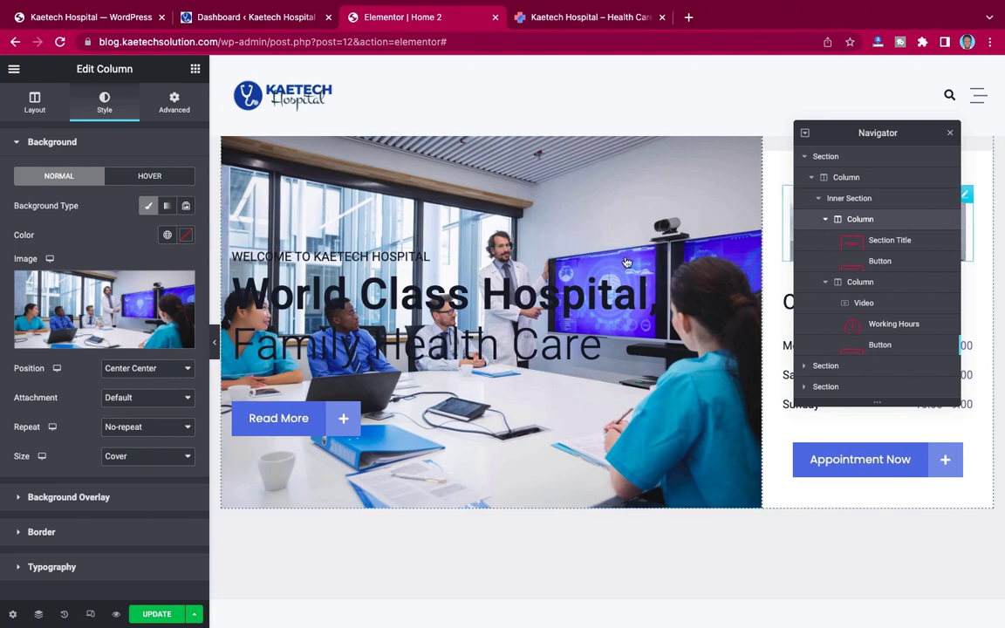
Step: Add a new single-column section above the Welcome section
{"action": "scroll", "coordinate": [521, 449], "scroll_direction": "down", "scroll_amount": 5}
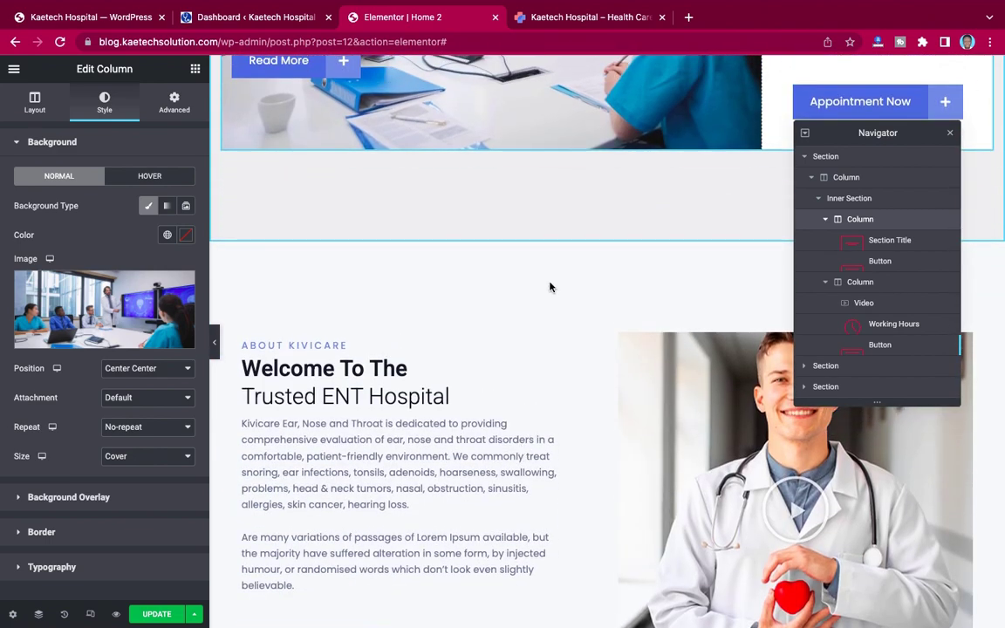
{"action": "scroll", "coordinate": [550, 285], "scroll_direction": "down", "scroll_amount": 1}
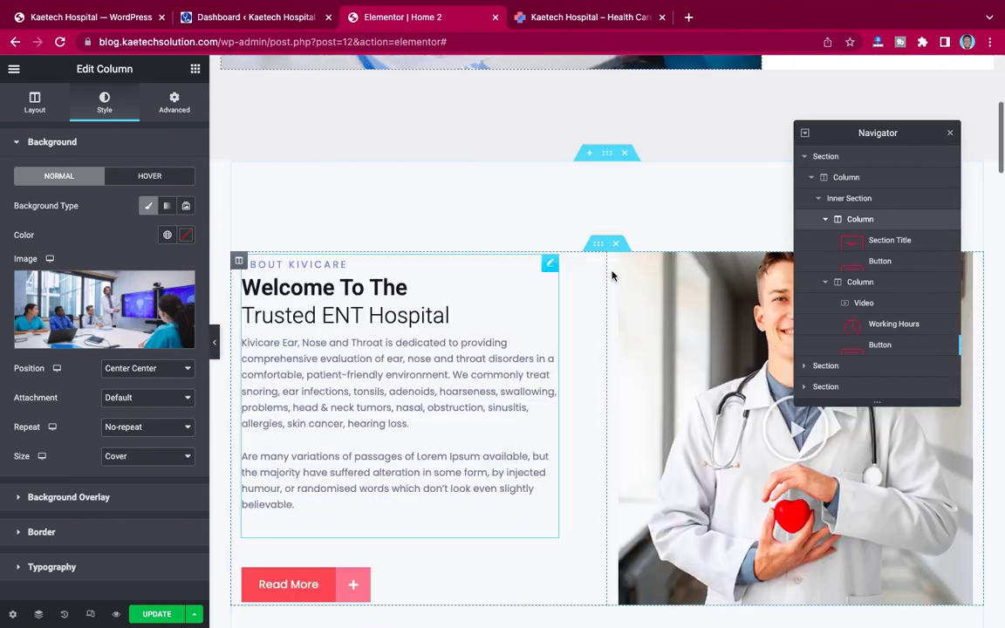
{"action": "left_click", "coordinate": [590, 157]}
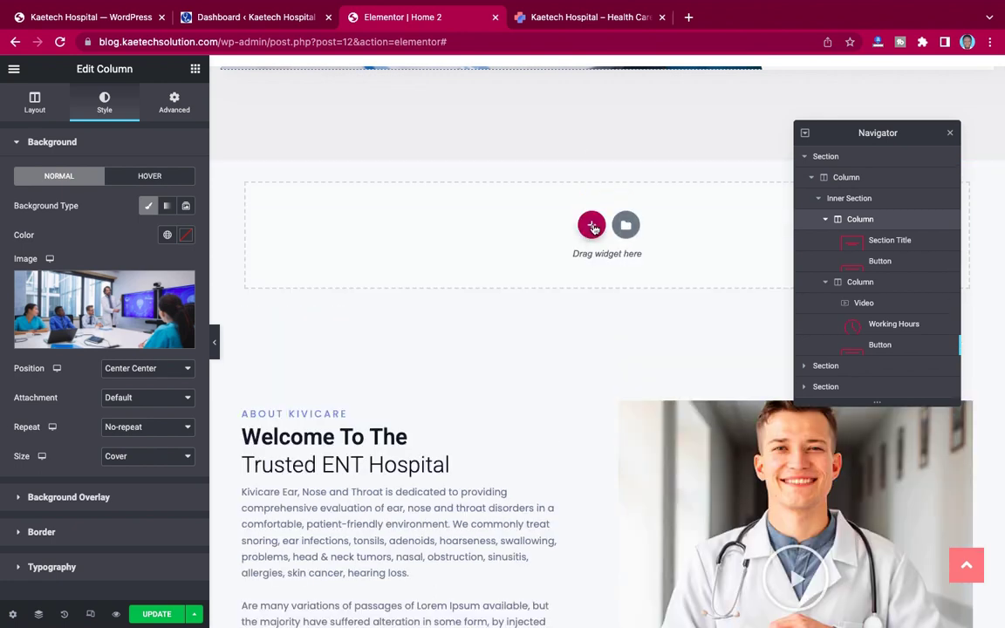
{"action": "left_click", "coordinate": [592, 227]}
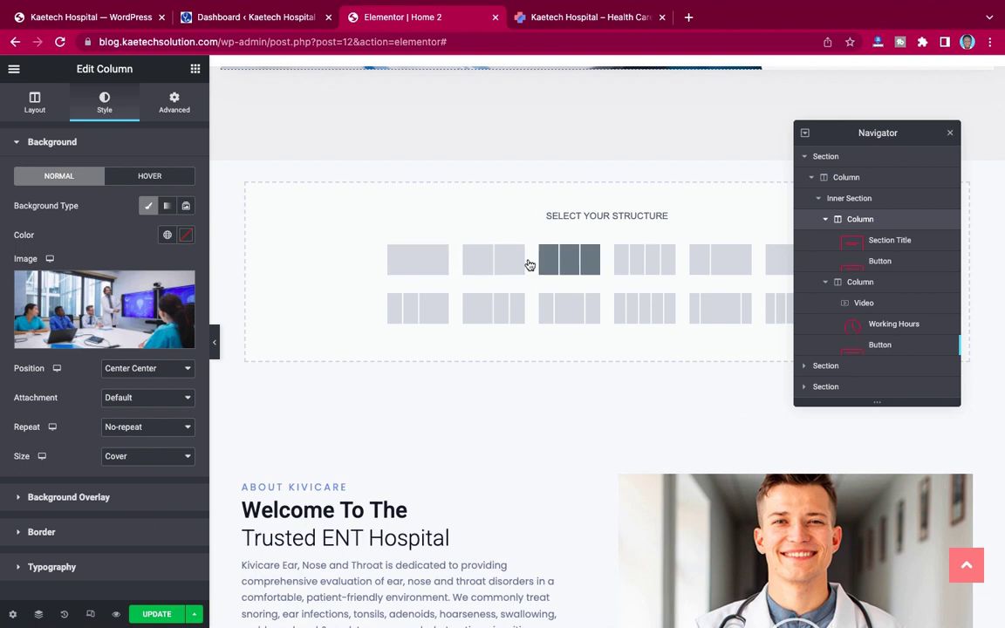
{"action": "left_click", "coordinate": [418, 263]}
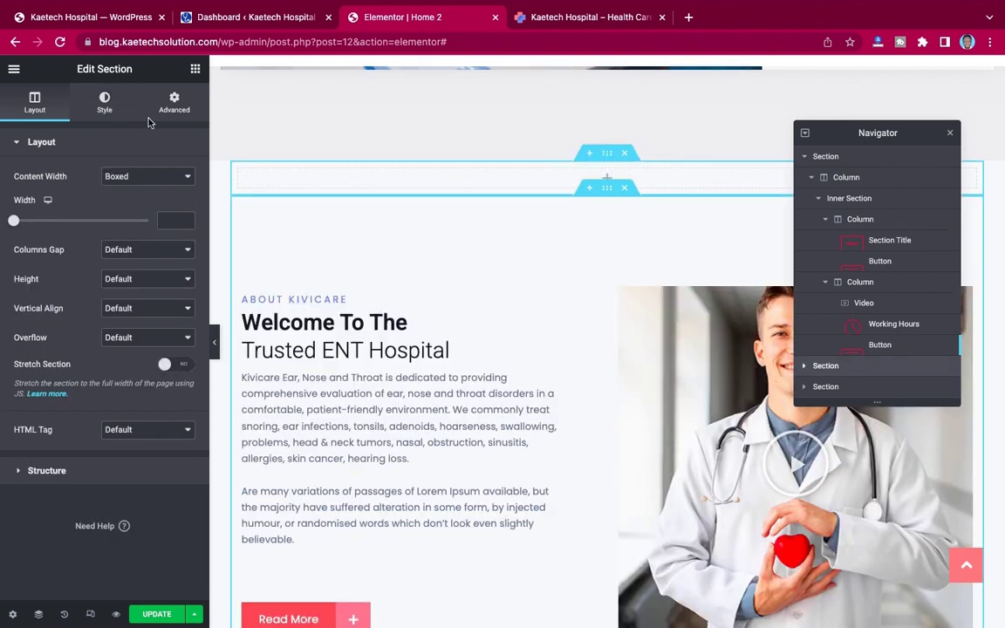
Step: Place an Image widget in the new section showing the laptop photo 4-2.jpg
{"action": "left_click", "coordinate": [195, 69]}
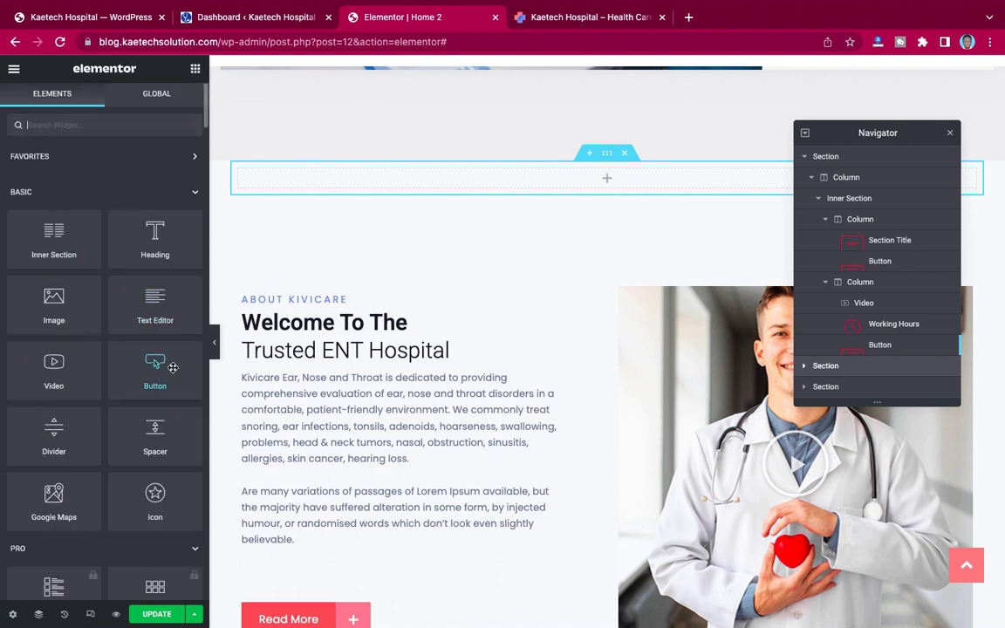
{"action": "left_click_drag", "start_coordinate": [46, 292], "coordinate": [607, 184]}
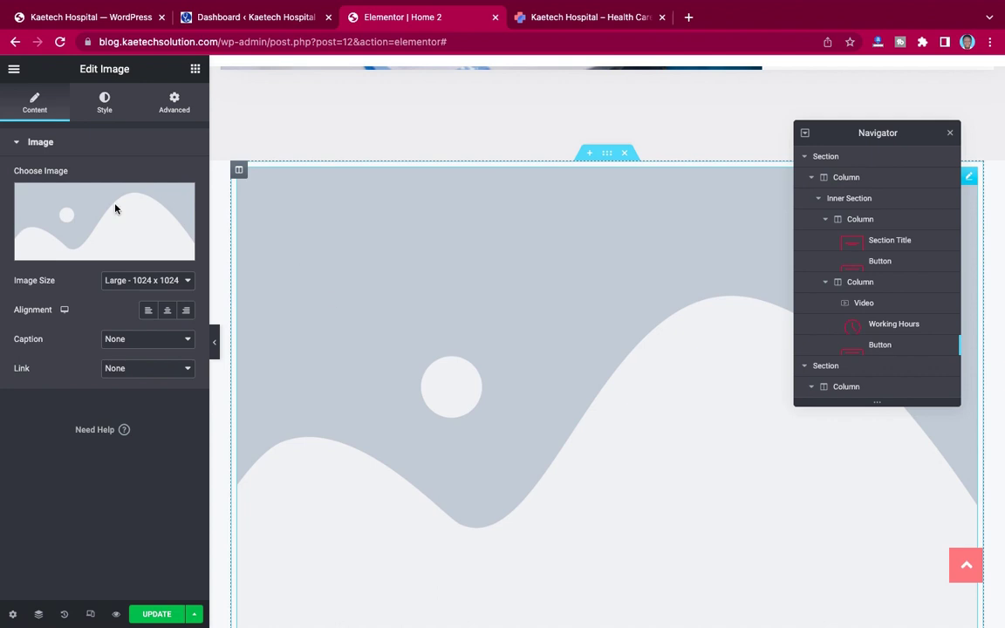
{"action": "left_click", "coordinate": [96, 199]}
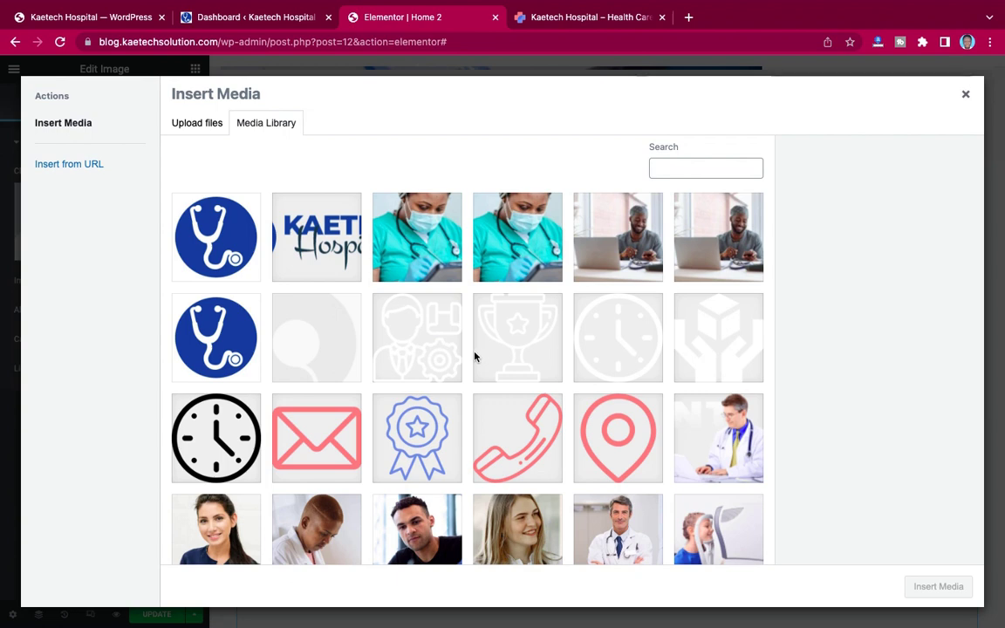
{"action": "left_click", "coordinate": [524, 243]}
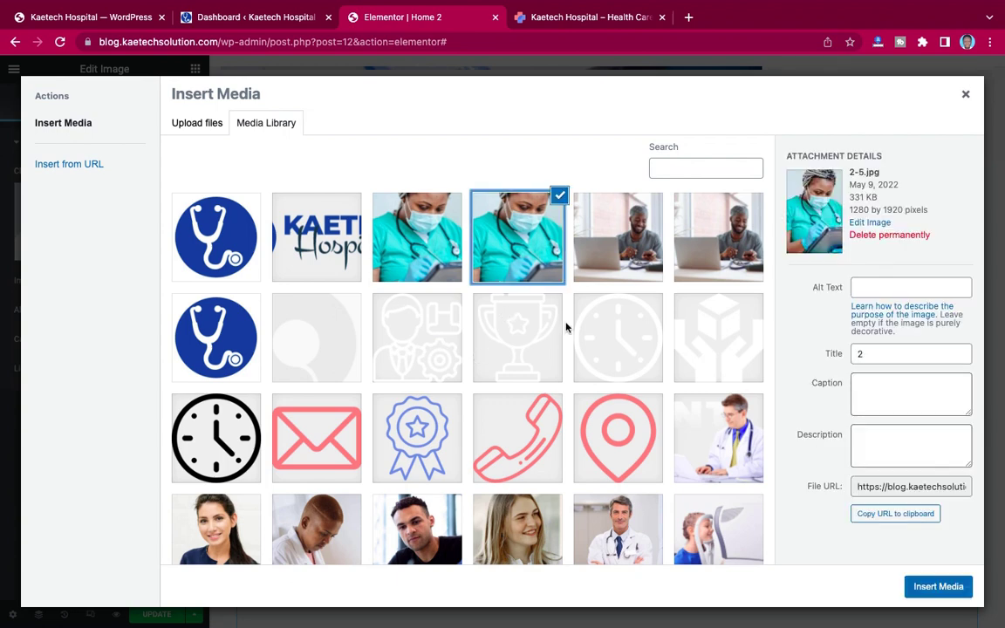
{"action": "scroll", "coordinate": [566, 326], "scroll_direction": "down", "scroll_amount": 2}
{"action": "scroll", "coordinate": [566, 325], "scroll_direction": "up", "scroll_amount": 2}
{"action": "left_click", "coordinate": [621, 273]}
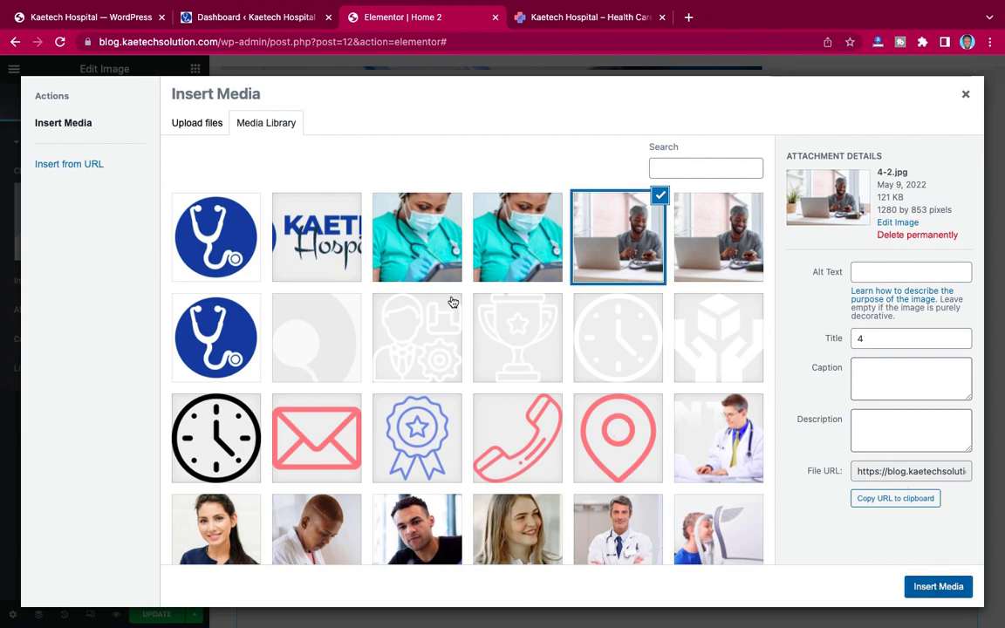
{"action": "scroll", "coordinate": [453, 301], "scroll_direction": "down", "scroll_amount": 8}
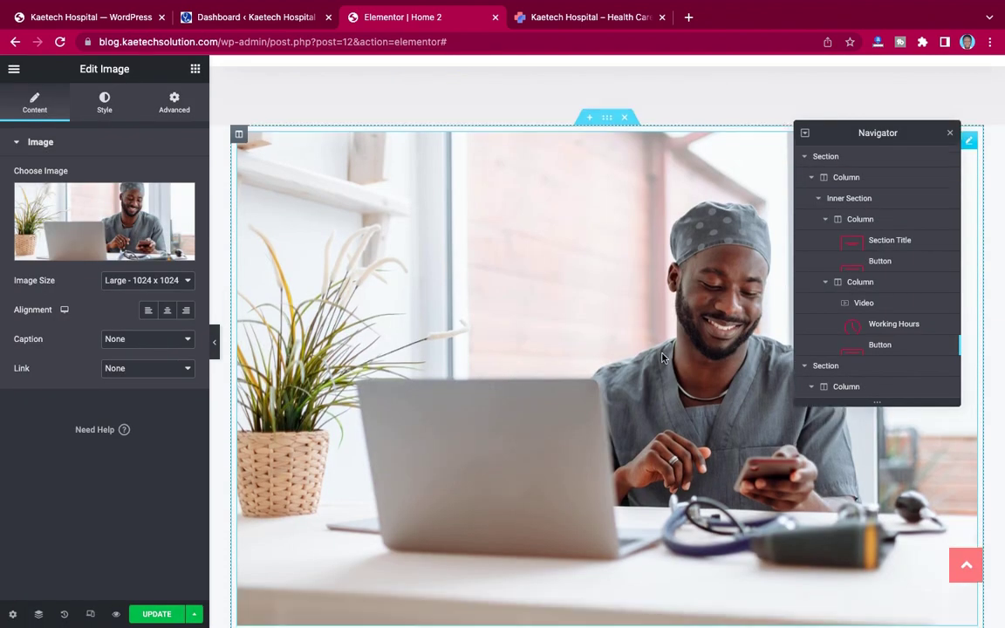
{"action": "scroll", "coordinate": [596, 316], "scroll_direction": "up", "scroll_amount": 5}
{"action": "scroll", "coordinate": [663, 359], "scroll_direction": "up", "scroll_amount": 4}
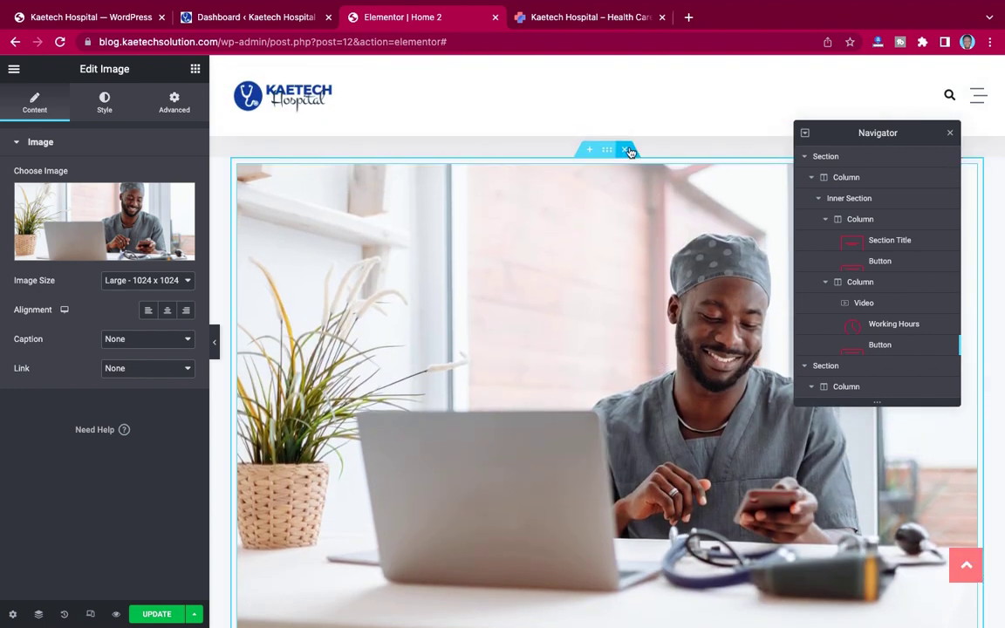
Step: Delete the new image section, restore the hero, and set its column background to 4-2.jpg
{"action": "left_click", "coordinate": [629, 150]}
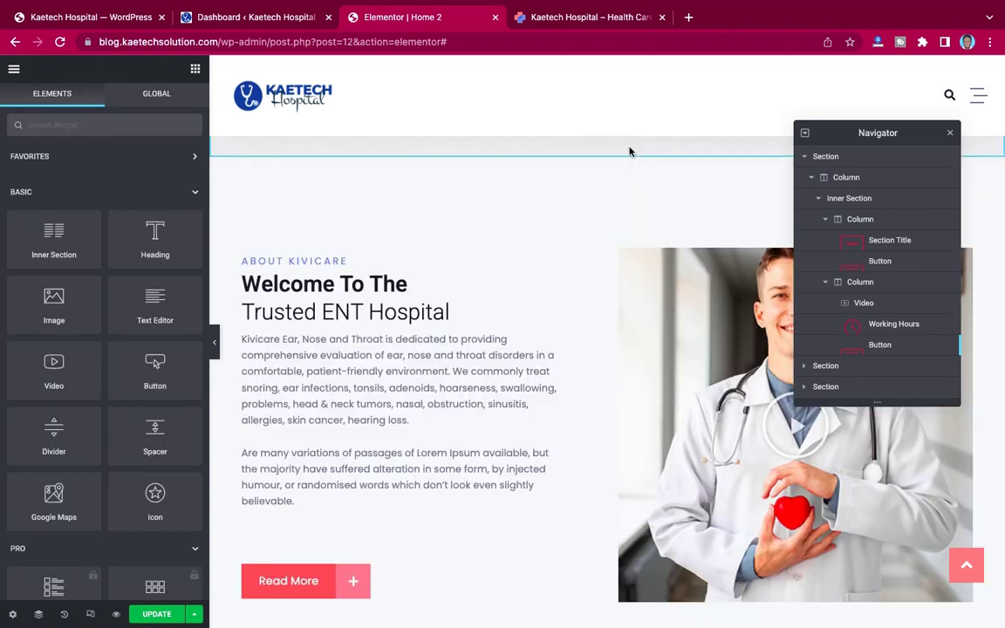
{"action": "key", "text": "ctrl+z"}
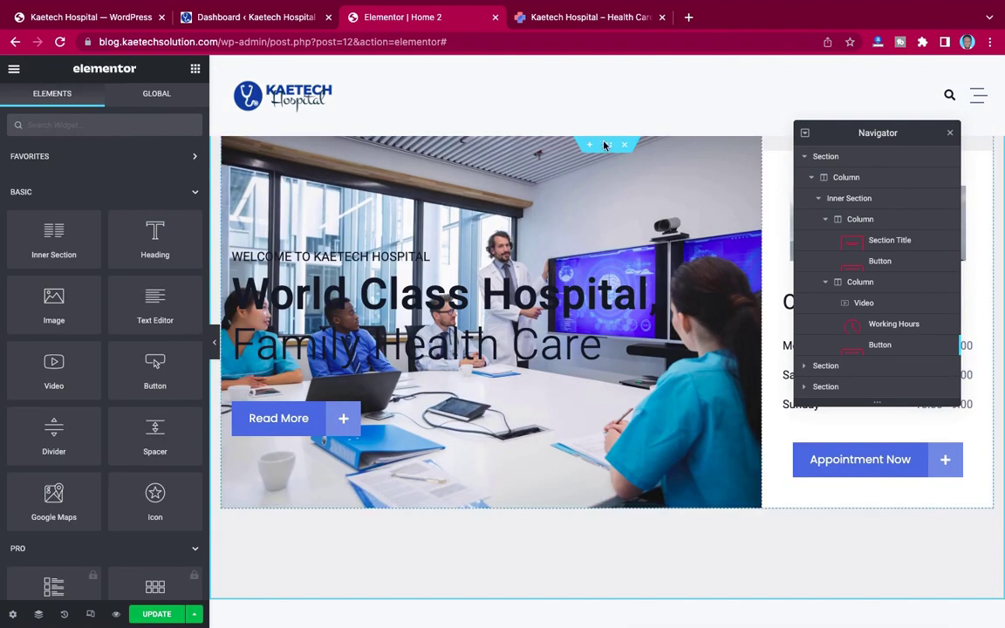
{"action": "left_click", "coordinate": [609, 150]}
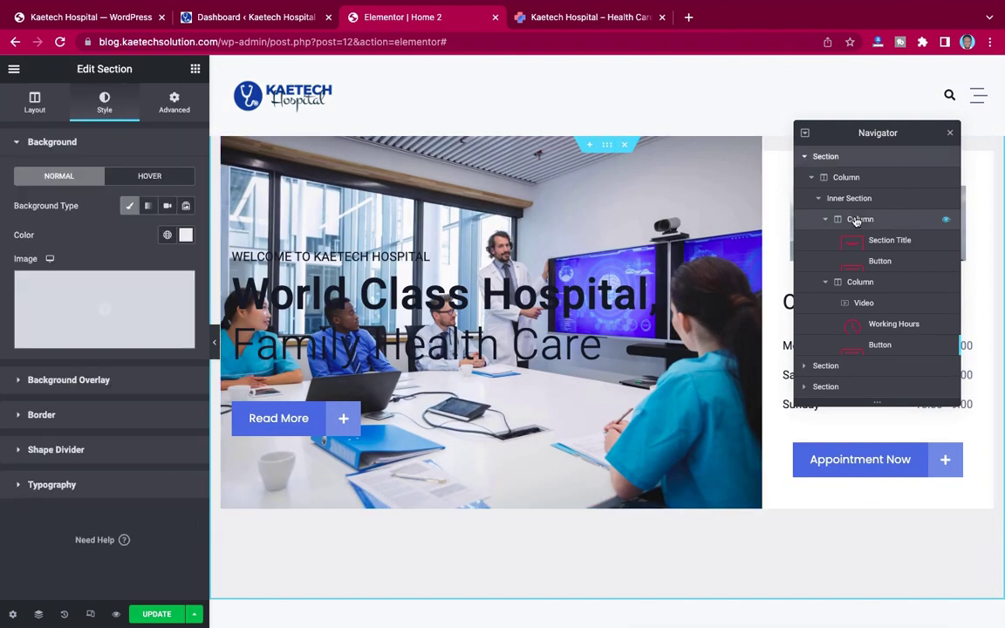
{"action": "left_click", "coordinate": [856, 220]}
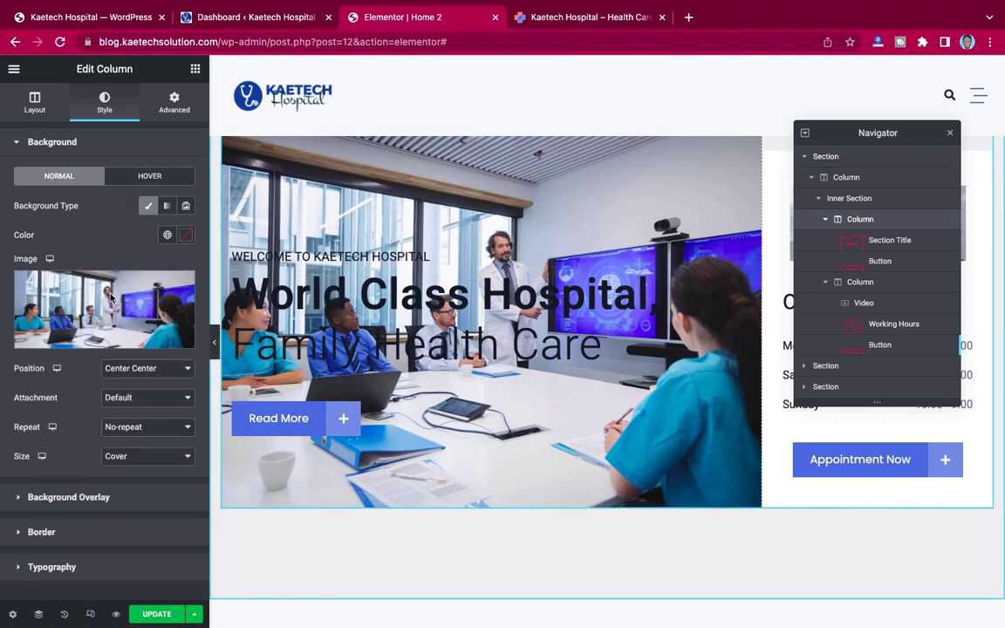
{"action": "left_click", "coordinate": [110, 299]}
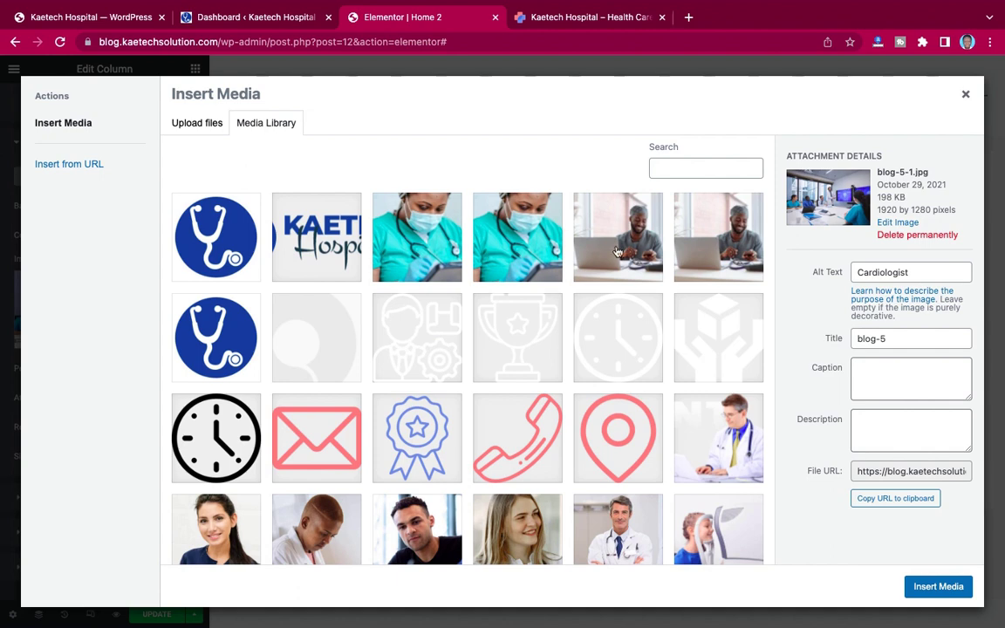
{"action": "left_click", "coordinate": [611, 237]}
{"action": "left_click", "coordinate": [939, 587]}
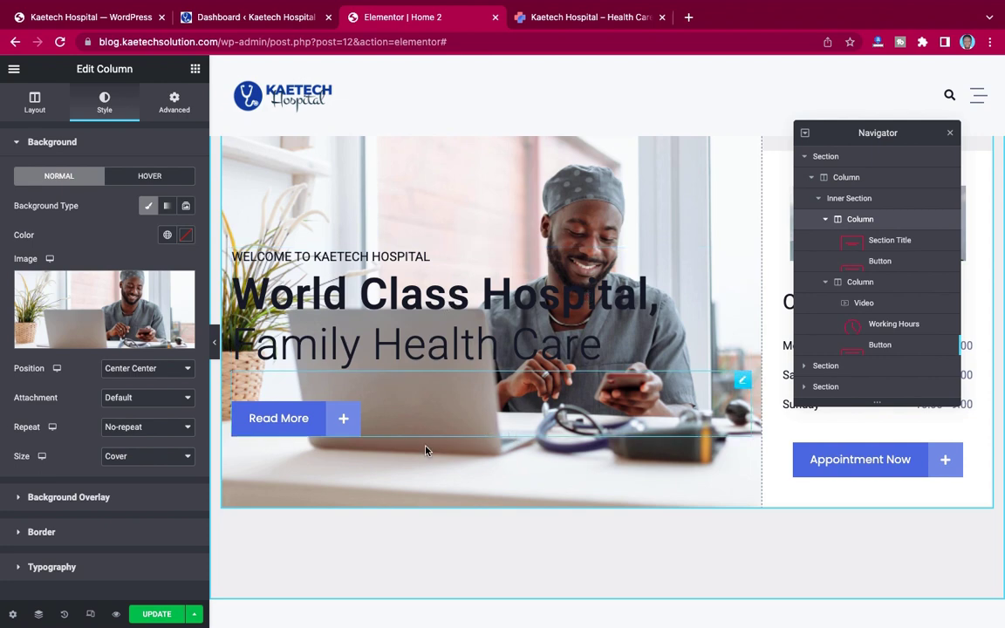
Step: Swap the hero column background for the photo of the seated doctor at a laptop
{"action": "left_click", "coordinate": [98, 306]}
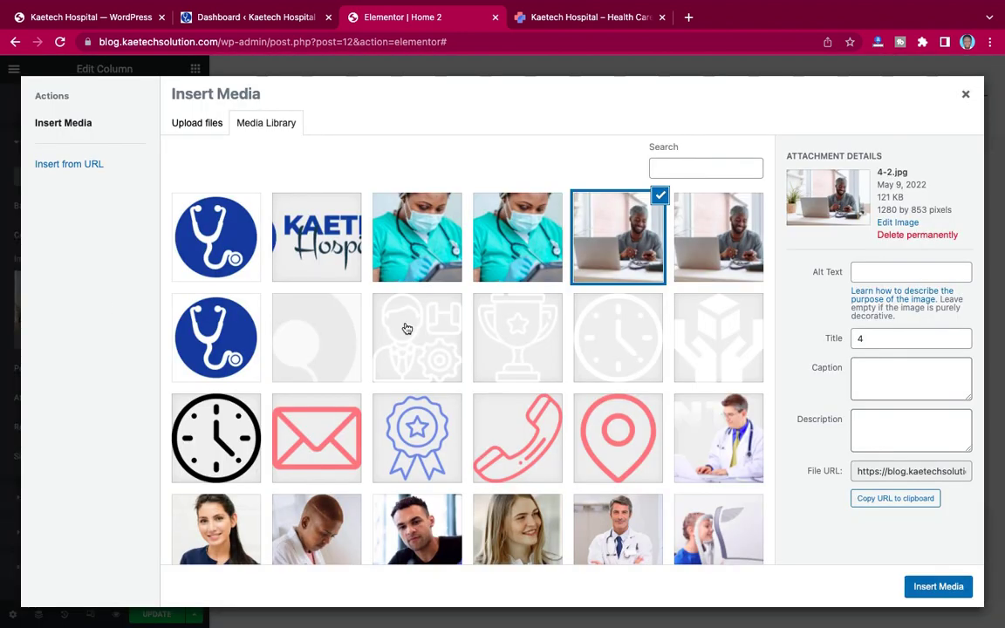
{"action": "scroll", "coordinate": [406, 328], "scroll_direction": "down", "scroll_amount": 5}
{"action": "scroll", "coordinate": [679, 262], "scroll_direction": "up", "scroll_amount": 1}
{"action": "scroll", "coordinate": [679, 262], "scroll_direction": "up", "scroll_amount": 1}
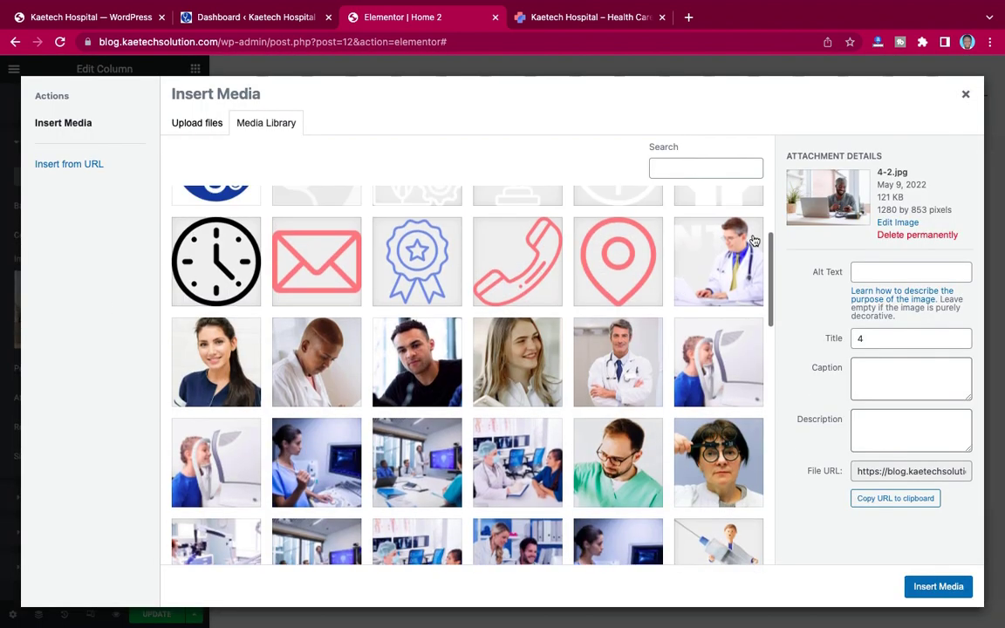
{"action": "left_click", "coordinate": [678, 218]}
{"action": "key", "text": "Escape"}
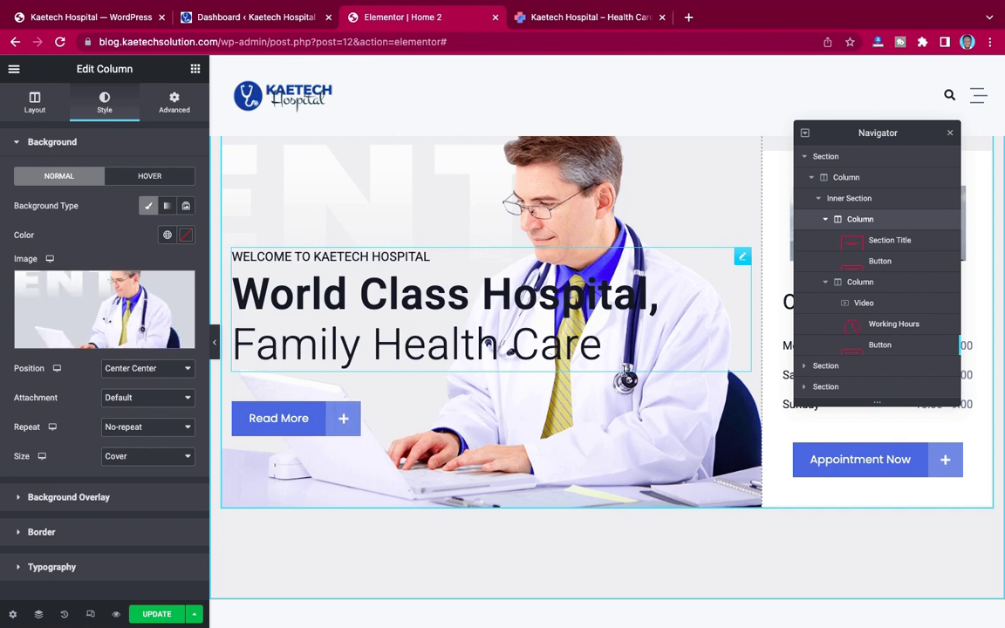
{"action": "scroll", "coordinate": [562, 332], "scroll_direction": "down", "scroll_amount": 3}
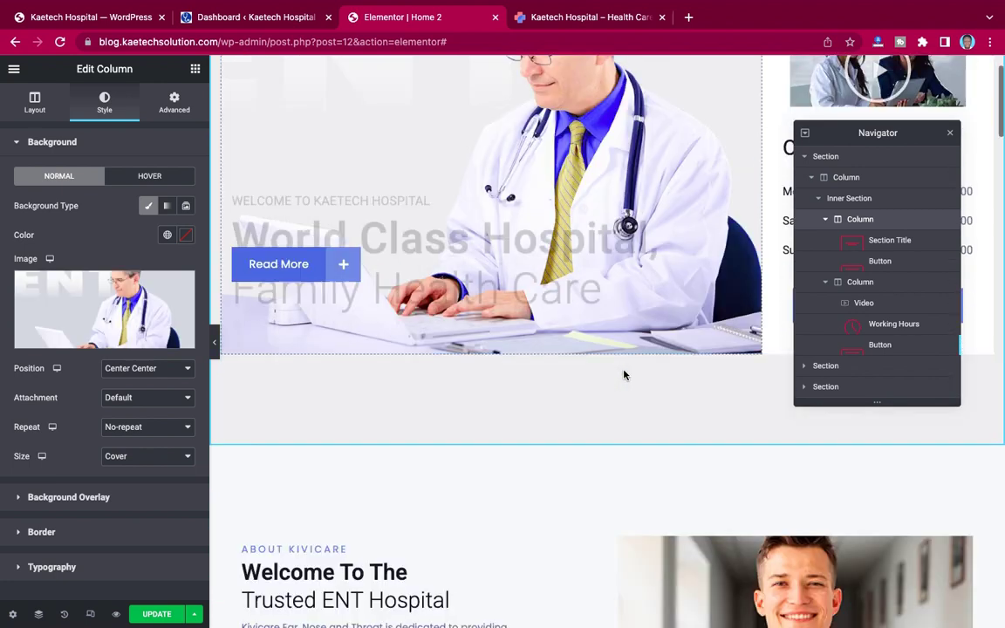
{"action": "left_click", "coordinate": [339, 274]}
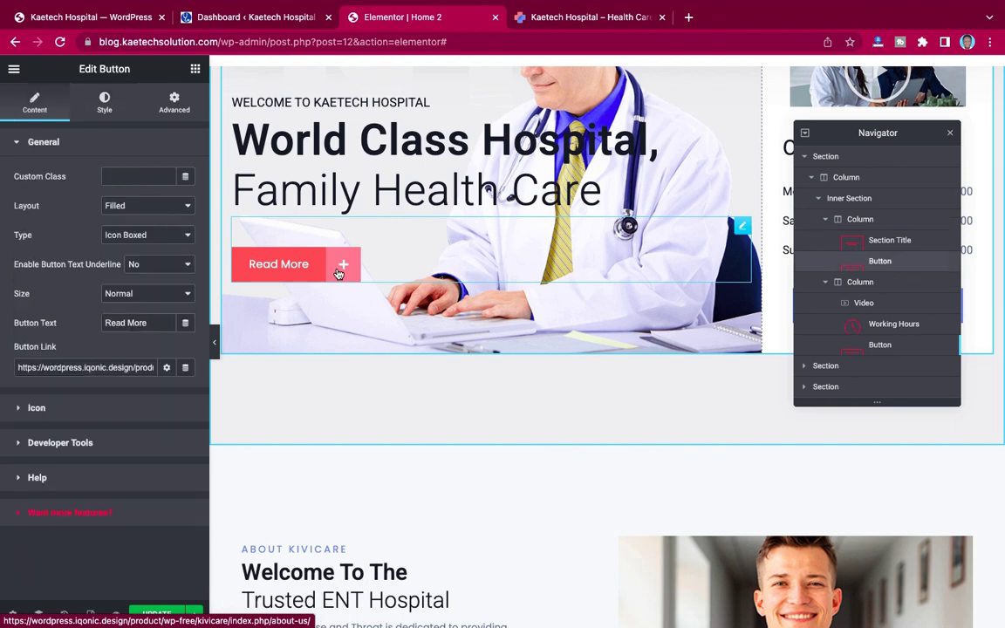
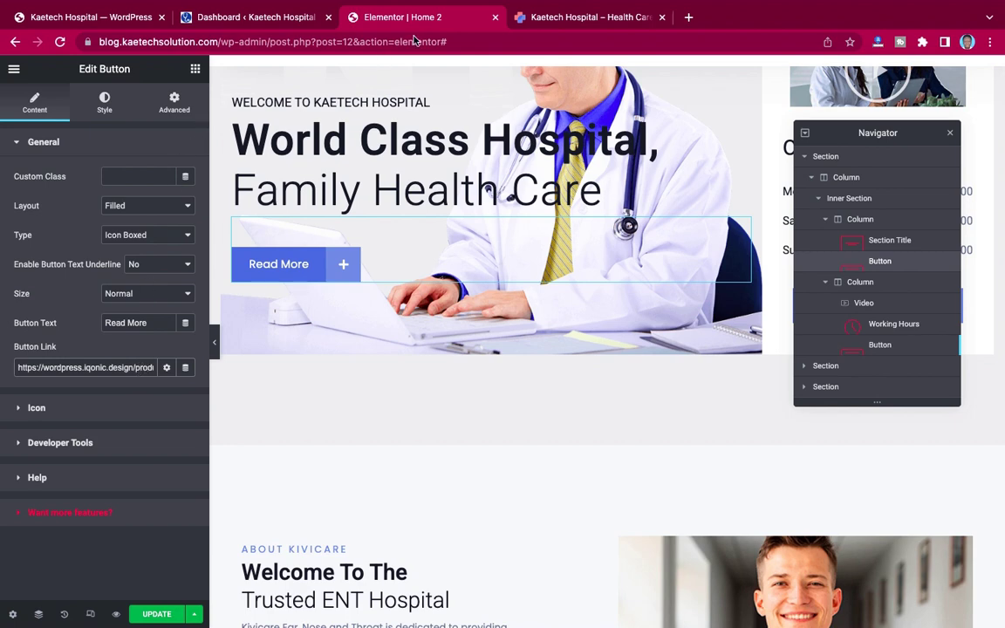
Step: Copy the live site's About Us link and paste it as the Read More button's link
{"action": "left_click", "coordinate": [571, 18]}
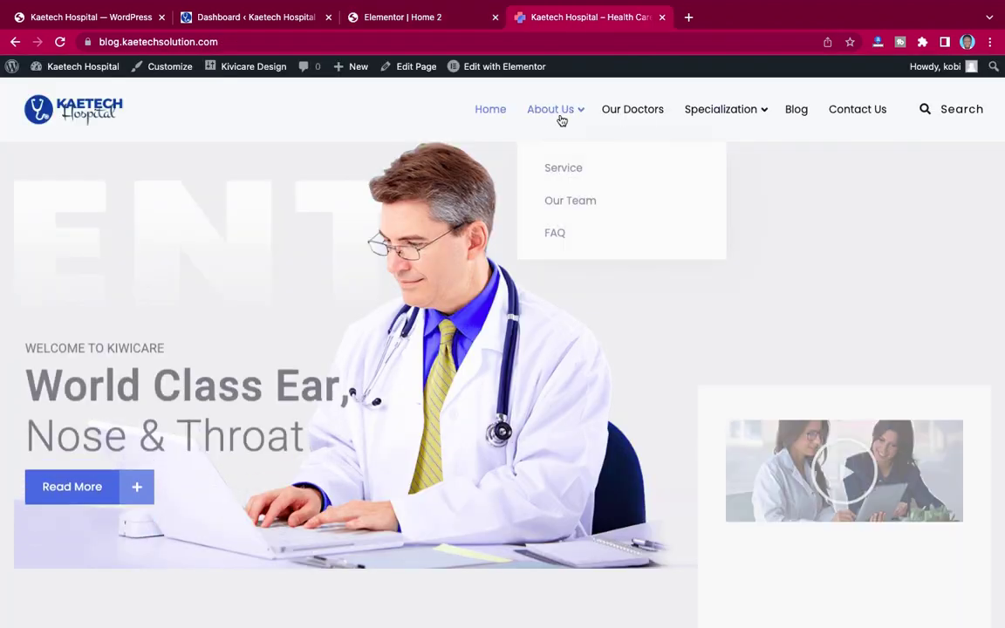
{"action": "right_click", "coordinate": [548, 109]}
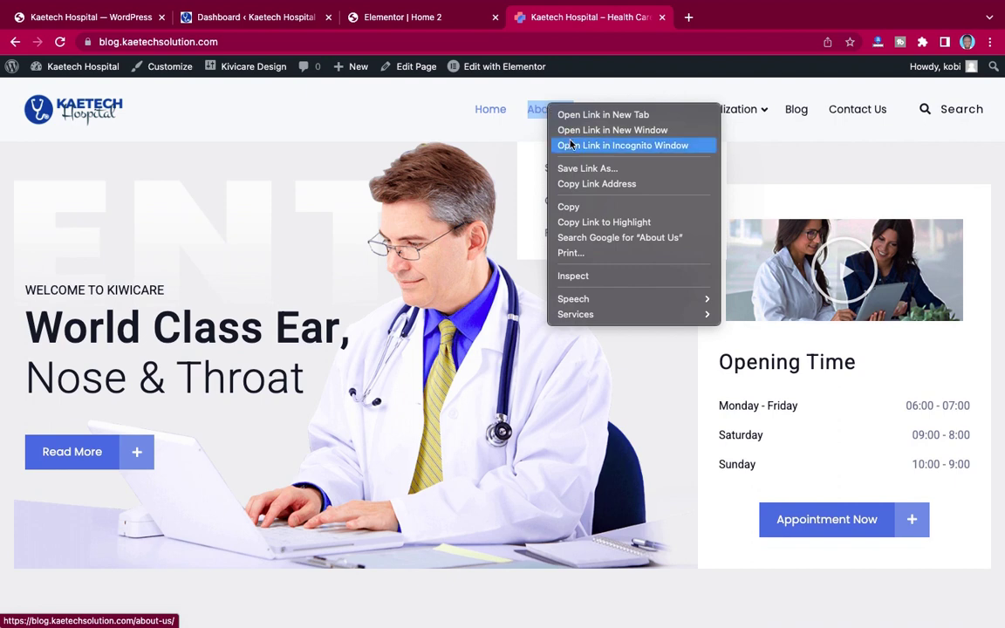
{"action": "left_click", "coordinate": [582, 185]}
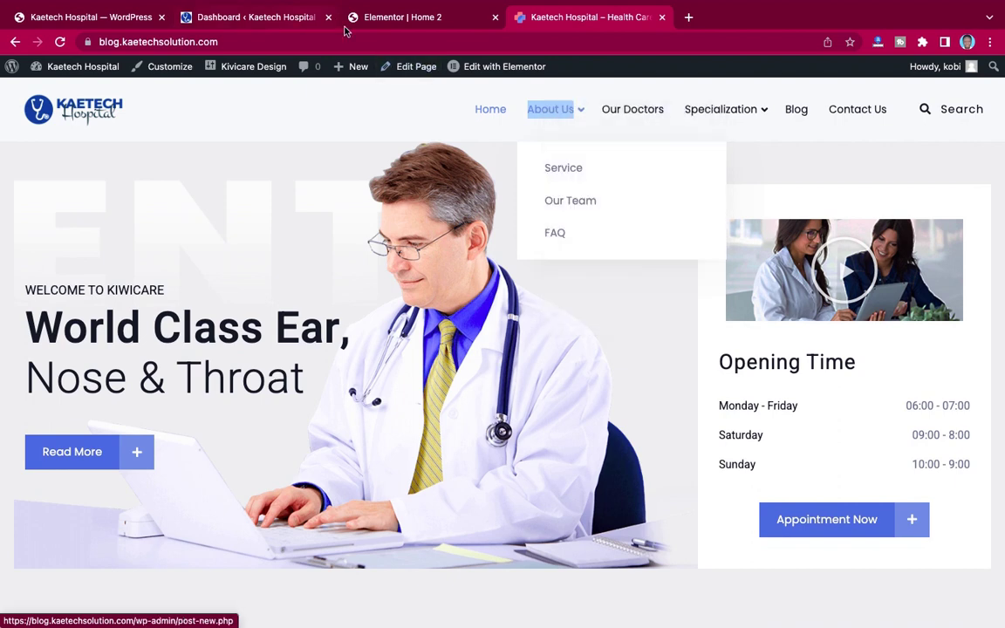
{"action": "left_click", "coordinate": [374, 20]}
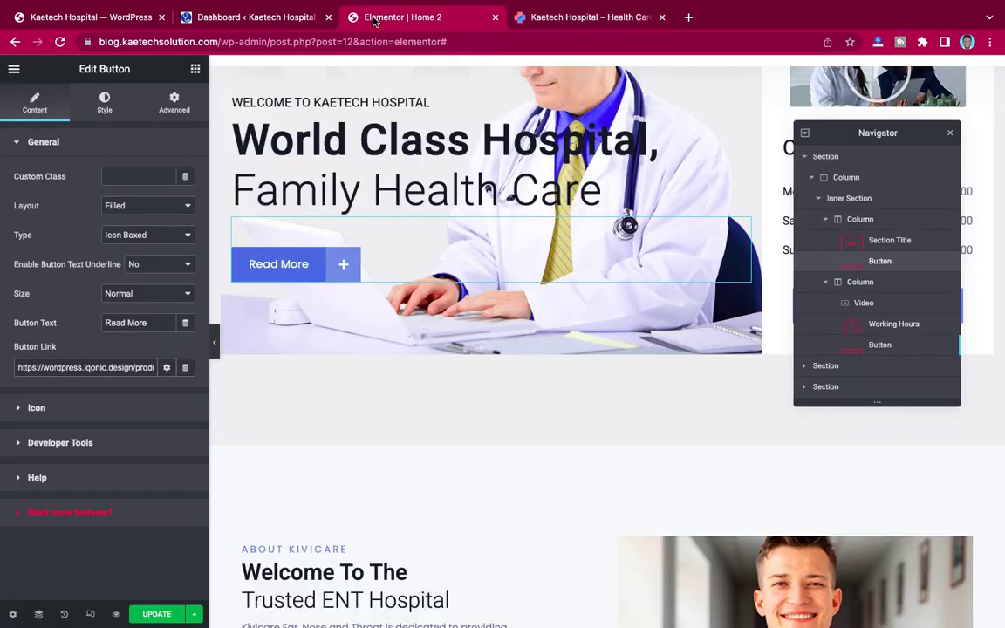
{"action": "triple_click", "coordinate": [114, 369]}
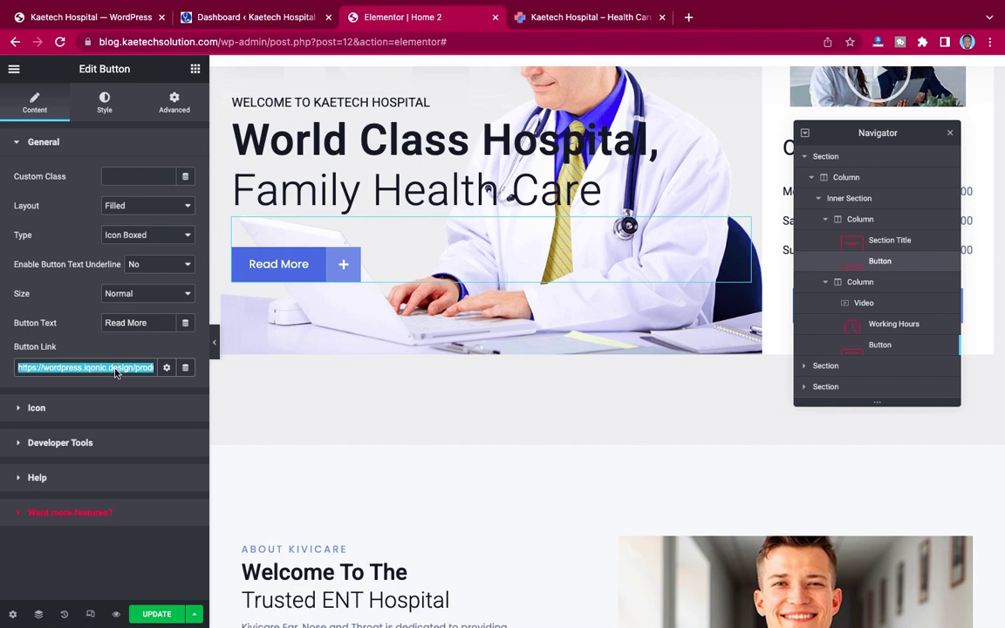
{"action": "key", "text": "super+v"}
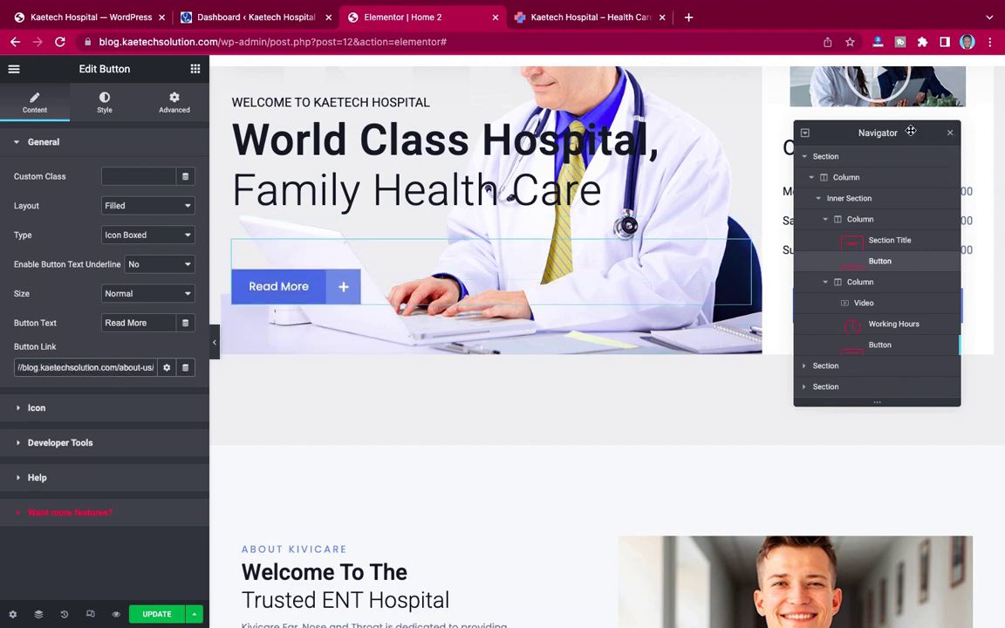
Step: Link Appointment Now to the About Us URL extended with 'accoun', then update the page
{"action": "left_click_drag", "start_coordinate": [910, 130], "coordinate": [485, 139]}
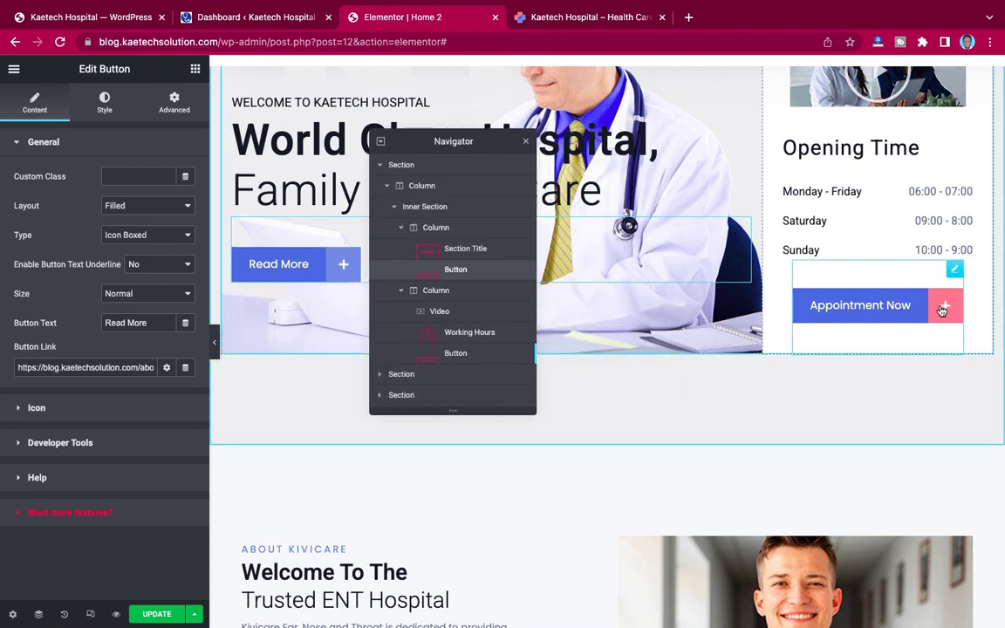
{"action": "left_click", "coordinate": [941, 307]}
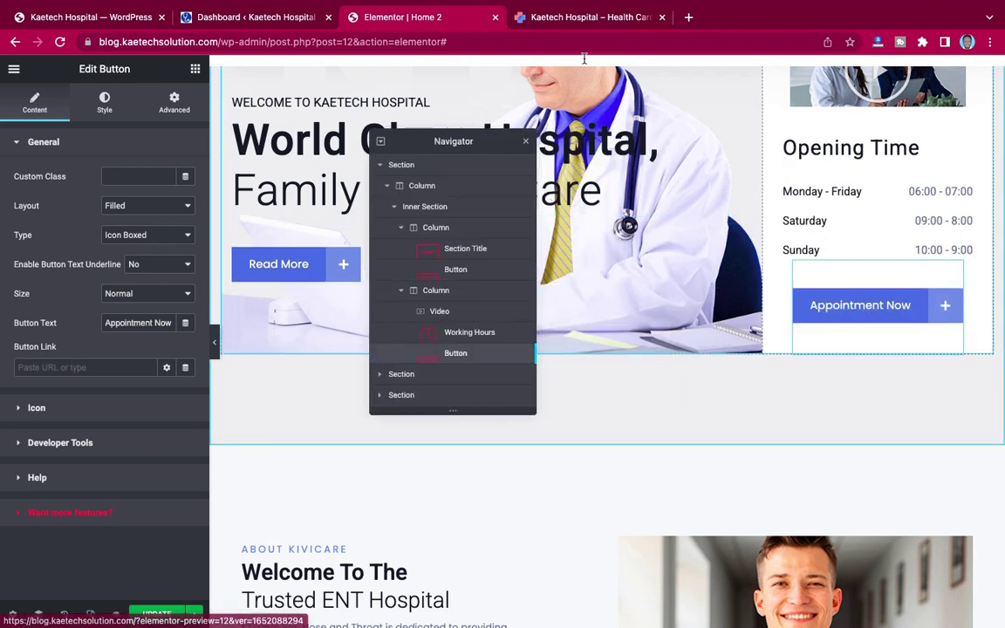
{"action": "left_click", "coordinate": [587, 16]}
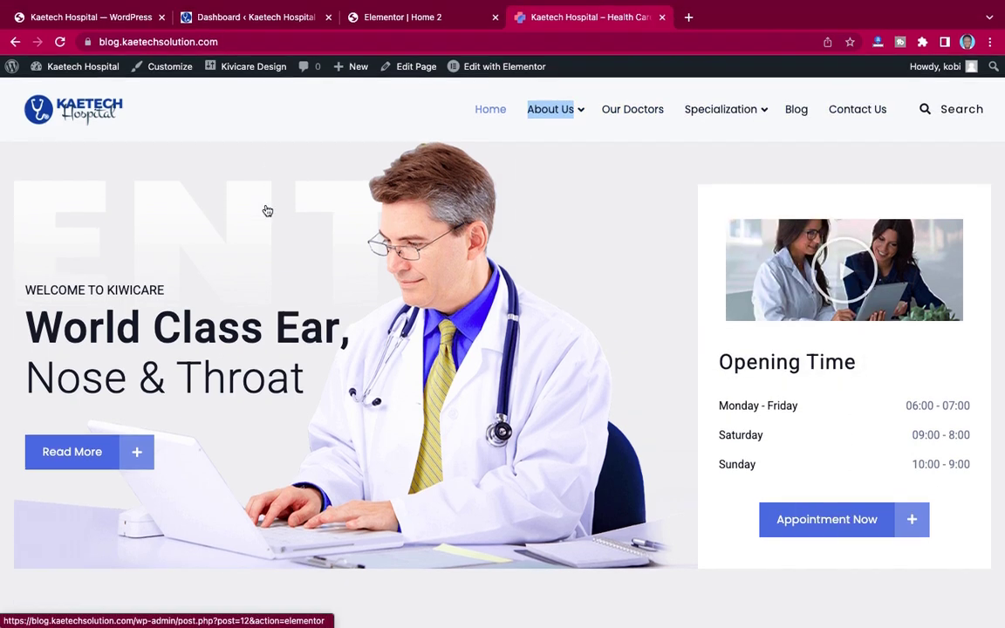
{"action": "left_click", "coordinate": [349, 17]}
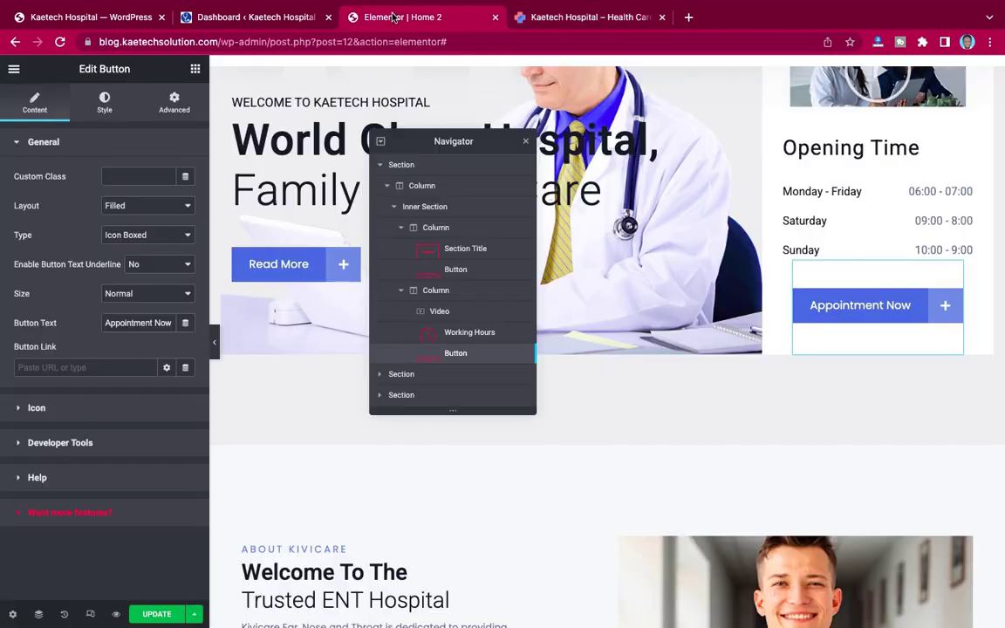
{"action": "left_click", "coordinate": [97, 358]}
{"action": "key", "text": "super+v"}
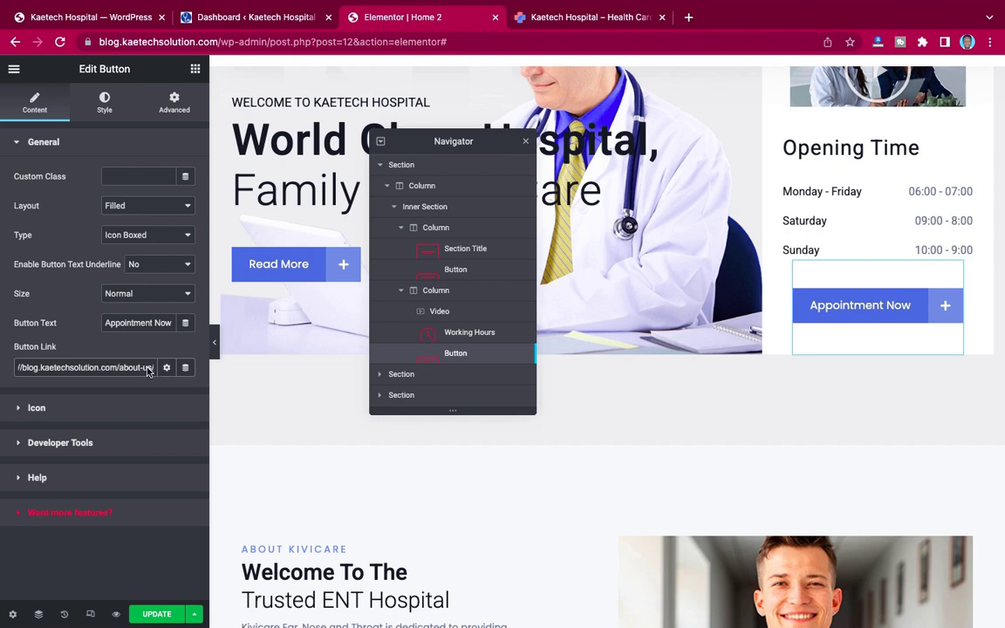
{"action": "type", "text": "account"}
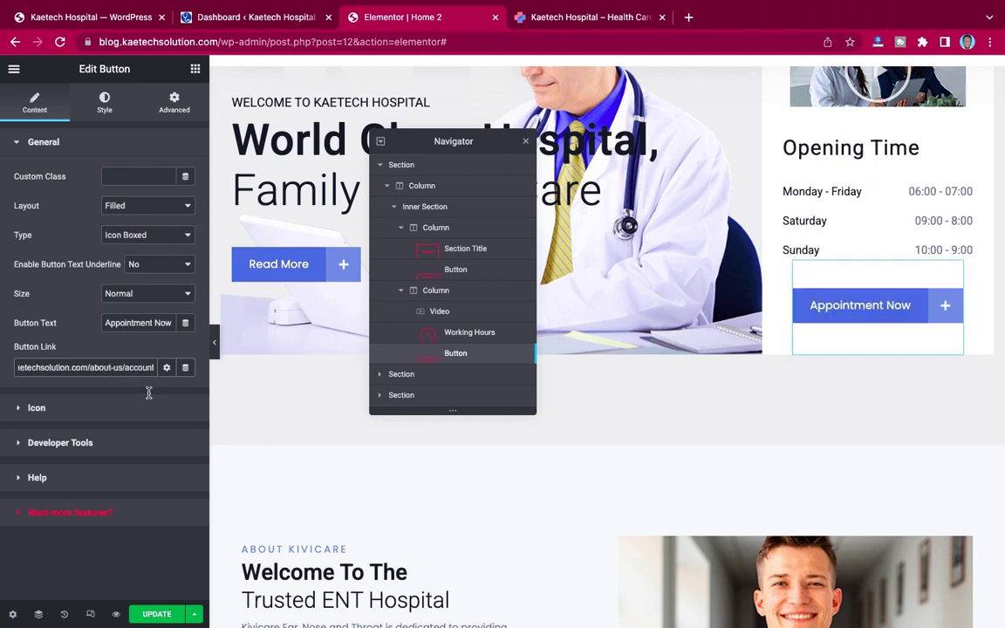
{"action": "left_click", "coordinate": [158, 615]}
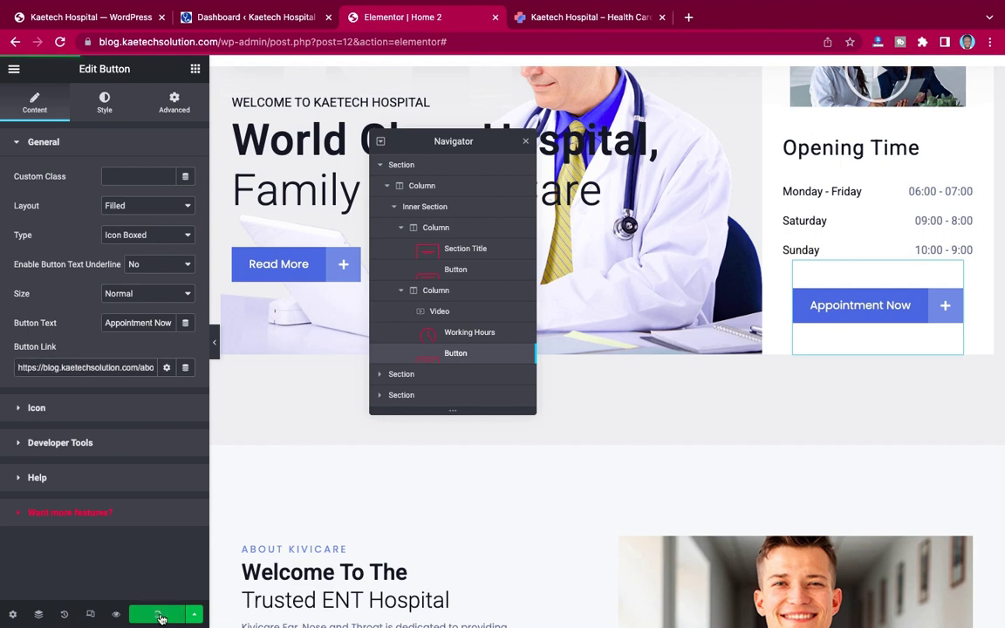
Step: Reload the live homepage and scroll down to the hero buttons
{"action": "left_click", "coordinate": [561, 20]}
{"action": "key", "text": "super+r"}
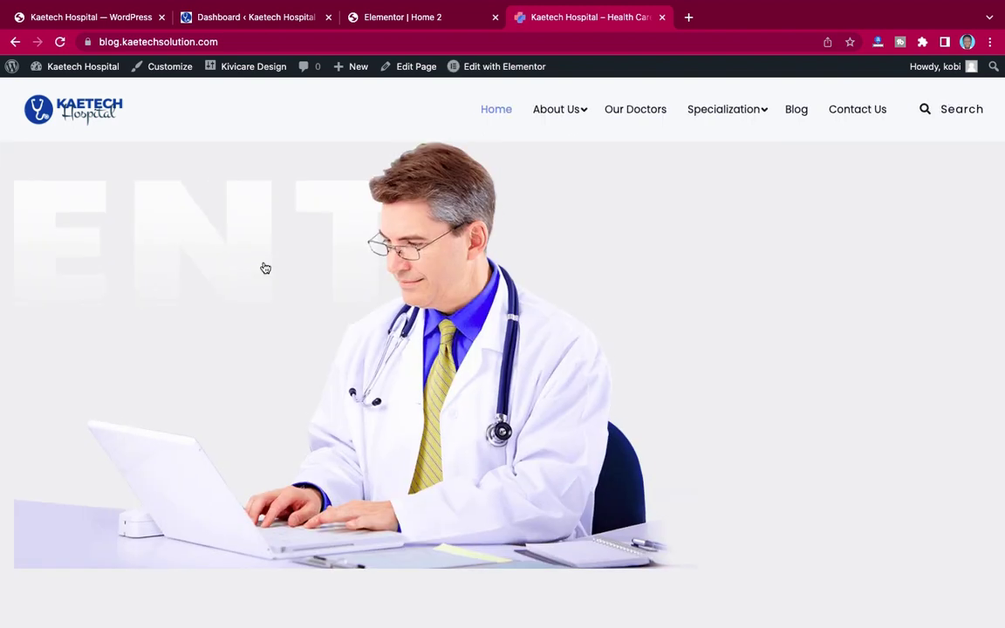
{"action": "scroll", "coordinate": [656, 284], "scroll_direction": "down", "scroll_amount": 2}
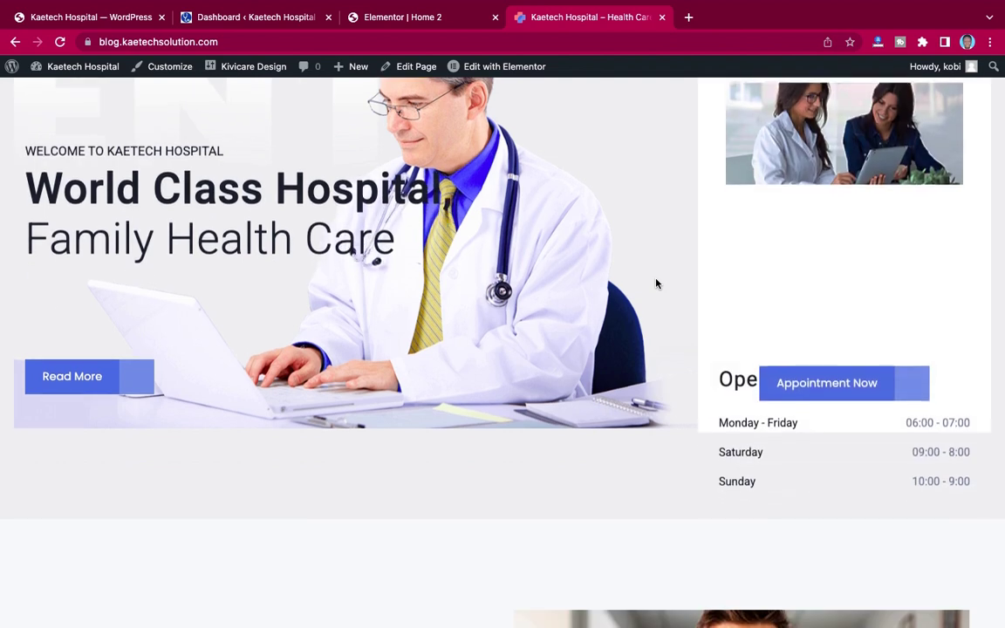
{"action": "scroll", "coordinate": [91, 378], "scroll_direction": "down", "scroll_amount": 1}
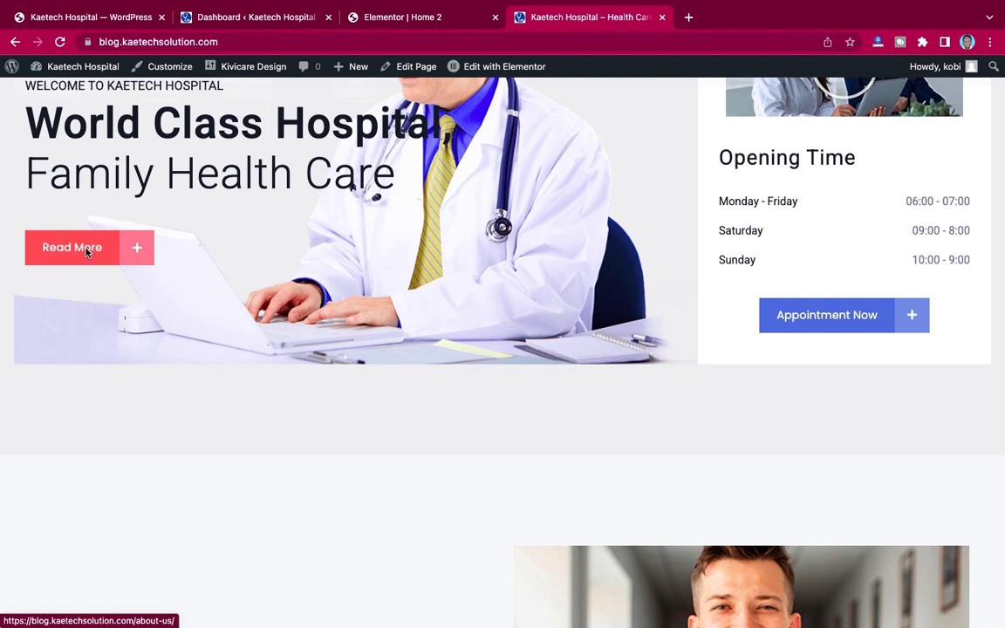
Step: Follow Read More to the About Us page, scroll through the service cards, and return to its banner
{"action": "left_click", "coordinate": [89, 254]}
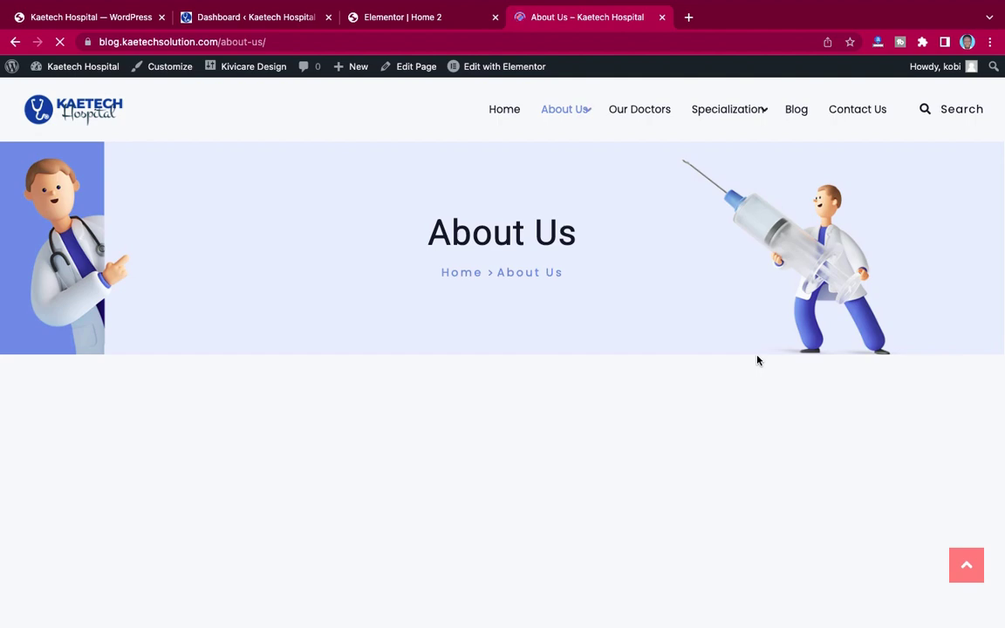
{"action": "scroll", "coordinate": [758, 360], "scroll_direction": "down", "scroll_amount": 5}
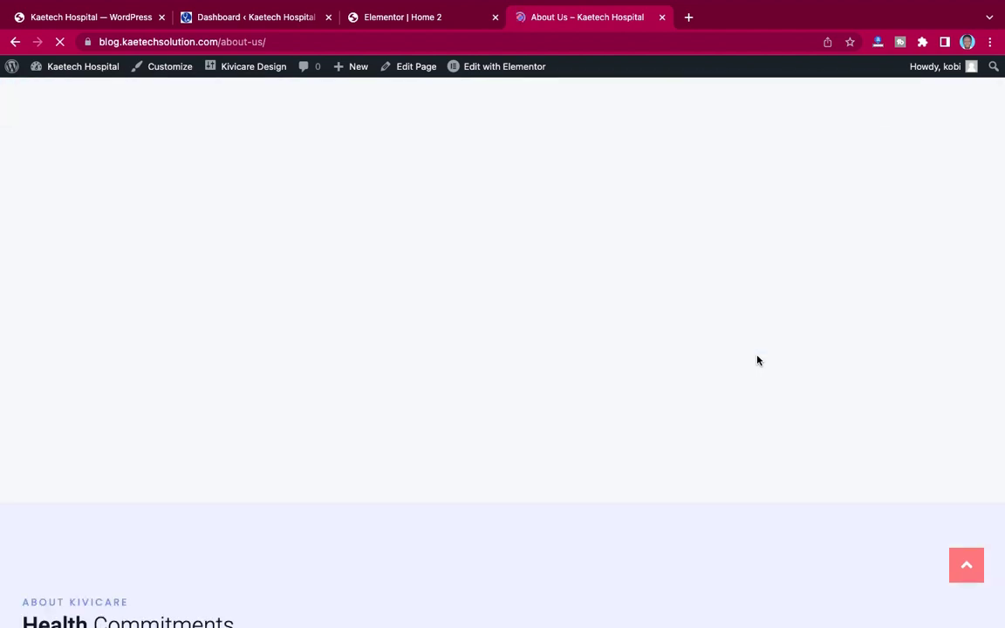
{"action": "scroll", "coordinate": [758, 361], "scroll_direction": "down", "scroll_amount": 5}
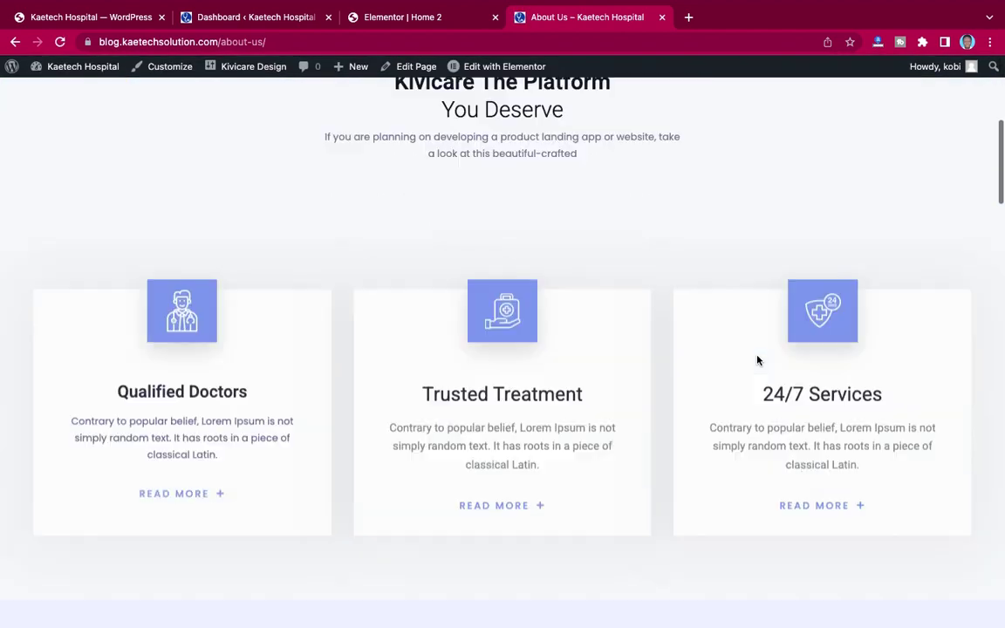
{"action": "scroll", "coordinate": [757, 360], "scroll_direction": "down", "scroll_amount": 10}
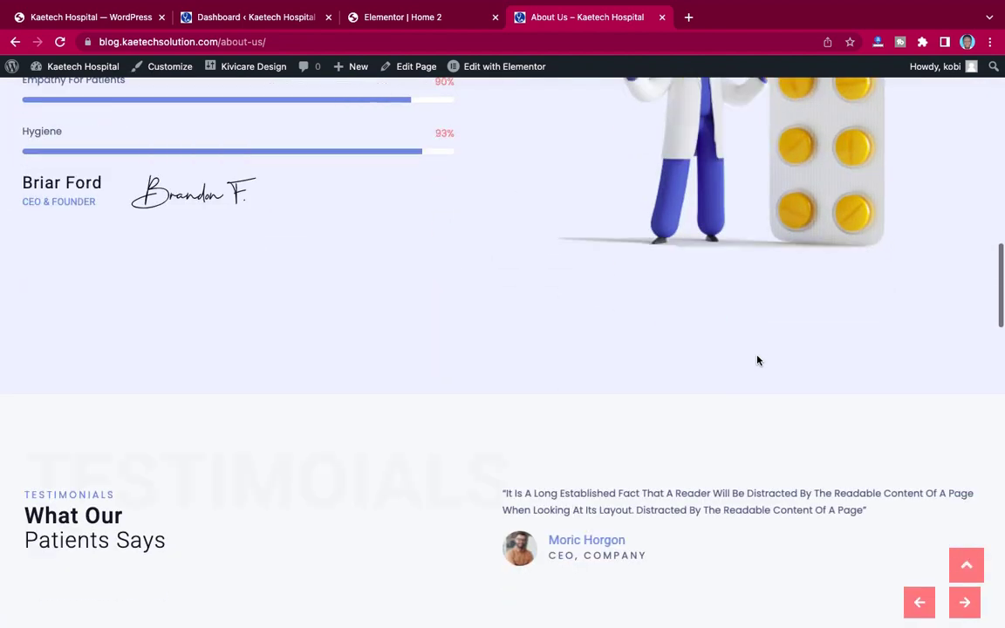
{"action": "scroll", "coordinate": [758, 360], "scroll_direction": "down", "scroll_amount": 3}
{"action": "scroll", "coordinate": [757, 361], "scroll_direction": "up", "scroll_amount": 10}
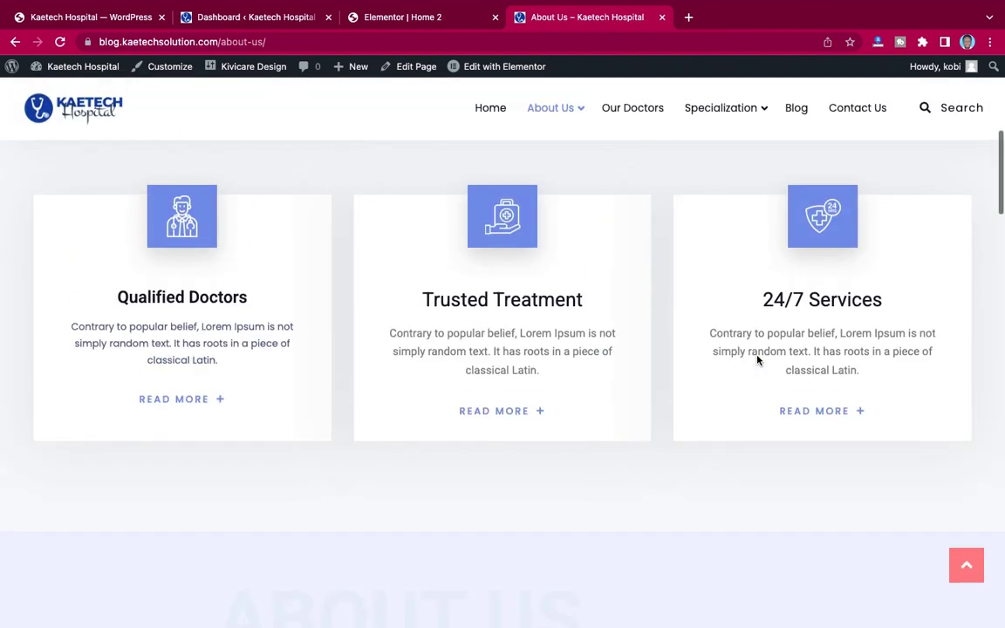
{"action": "scroll", "coordinate": [758, 360], "scroll_direction": "up", "scroll_amount": 5}
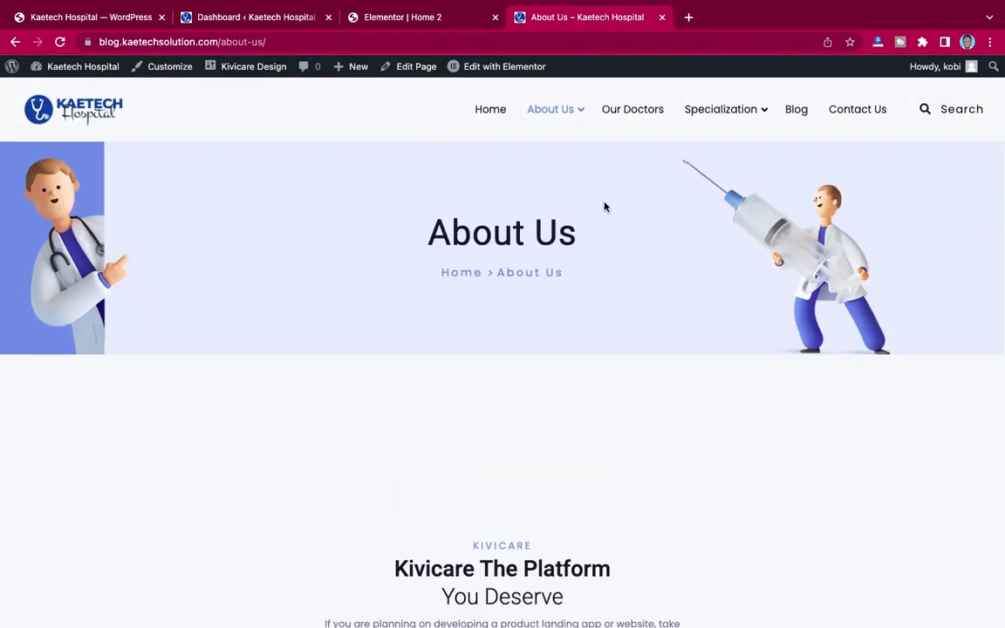
Step: Close the Navigator in the Home 2 editor and scroll over the canvas
{"action": "left_click", "coordinate": [362, 23]}
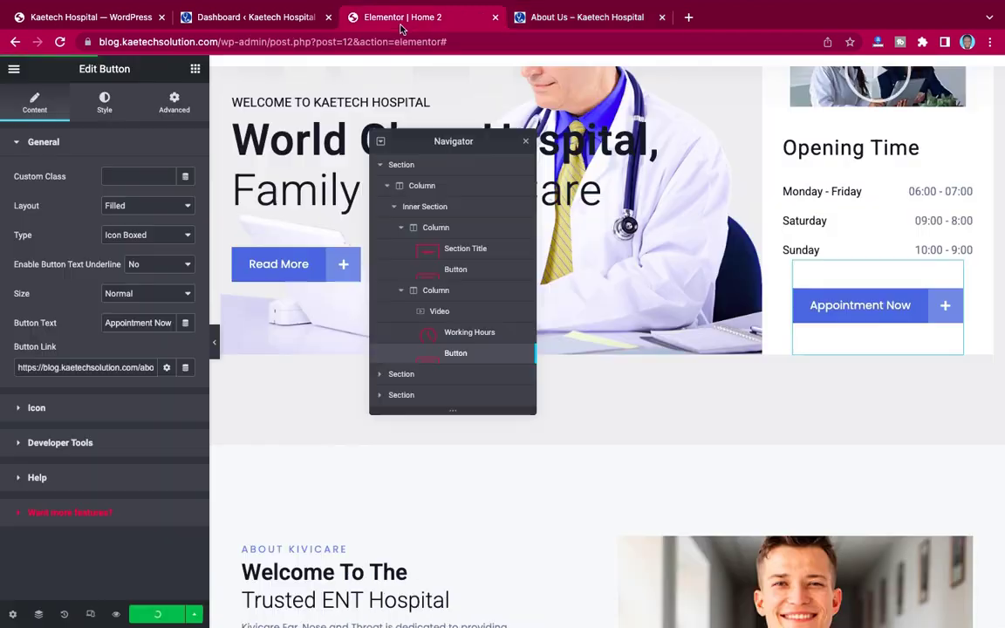
{"action": "left_click", "coordinate": [528, 142]}
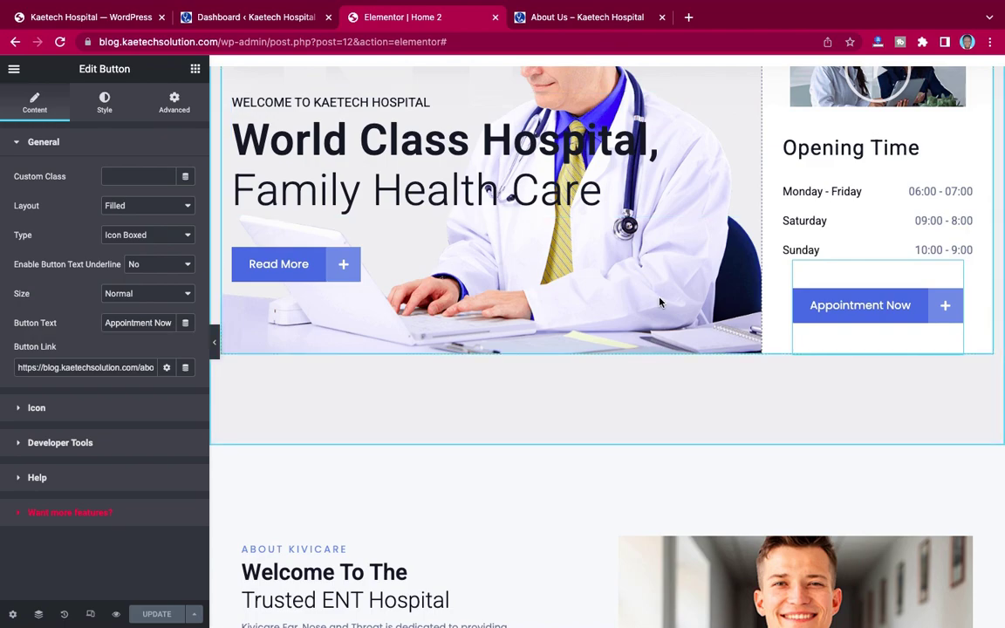
{"action": "scroll", "coordinate": [593, 266], "scroll_direction": "down", "scroll_amount": 10}
{"action": "scroll", "coordinate": [660, 302], "scroll_direction": "up", "scroll_amount": 10}
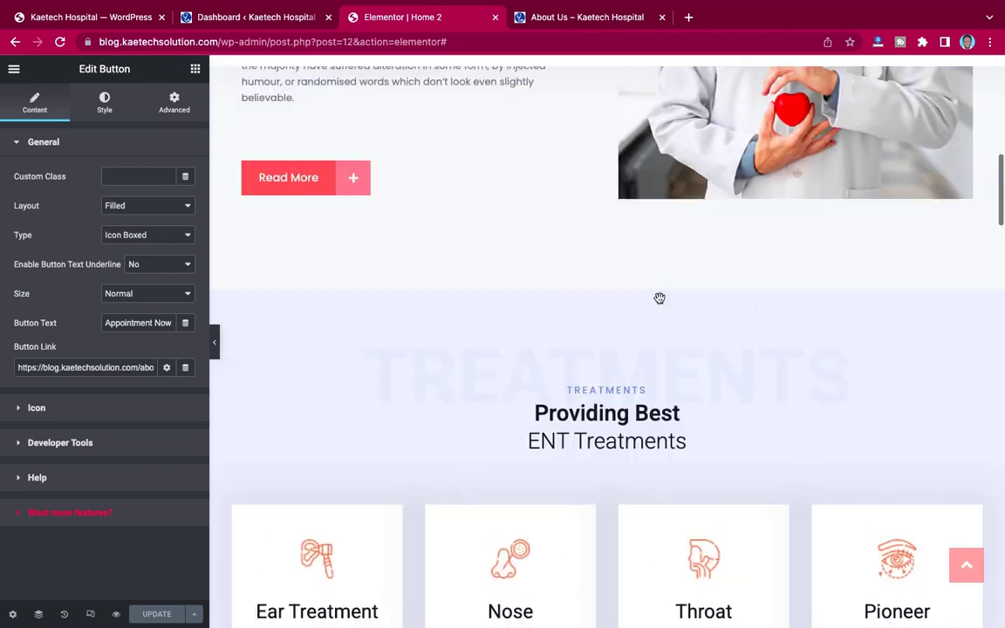
{"action": "scroll", "coordinate": [662, 302], "scroll_direction": "up", "scroll_amount": 5}
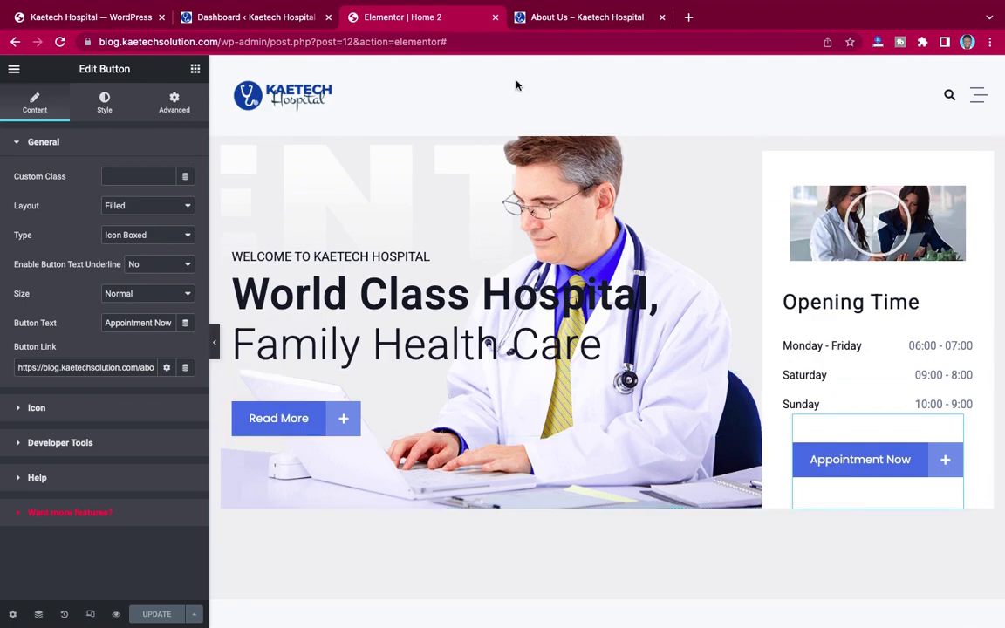
{"action": "scroll", "coordinate": [669, 414], "scroll_direction": "down", "scroll_amount": 14}
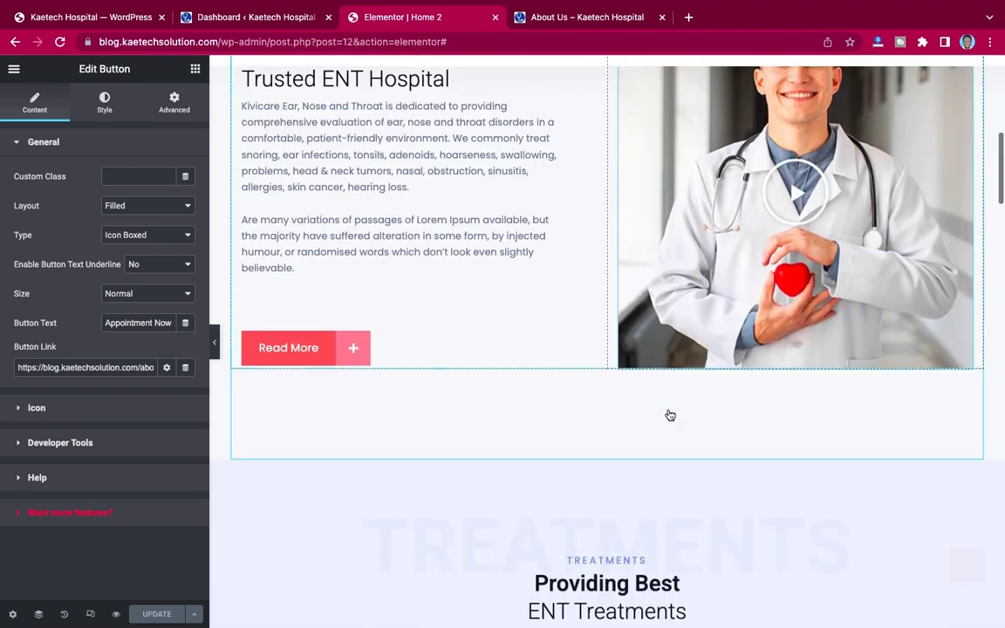
{"action": "scroll", "coordinate": [670, 414], "scroll_direction": "up", "scroll_amount": 14}
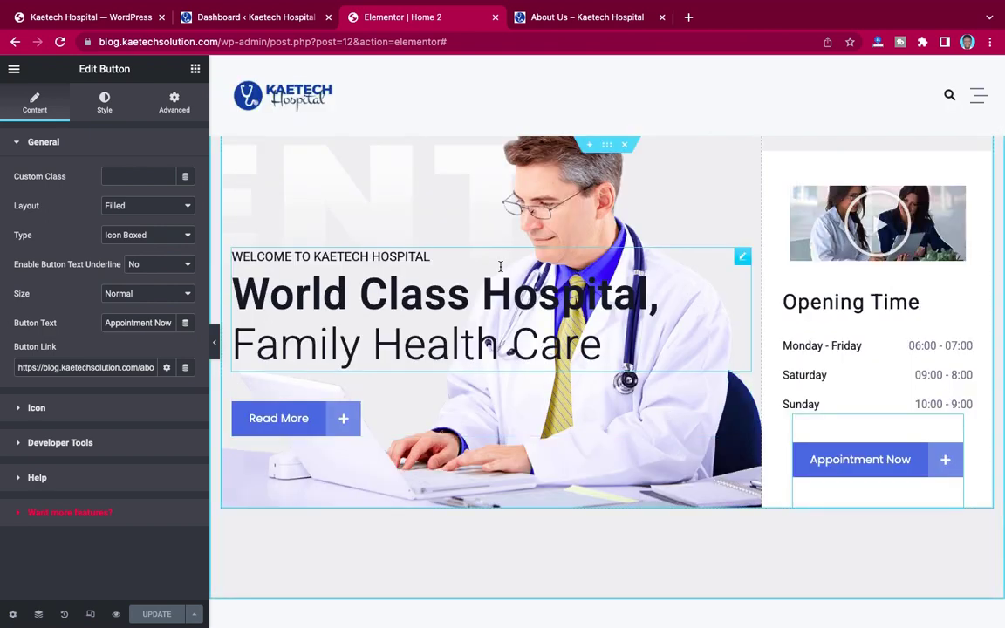
Step: View the published homepage from the Elementor menu
{"action": "left_click", "coordinate": [14, 70]}
{"action": "left_click", "coordinate": [77, 288]}
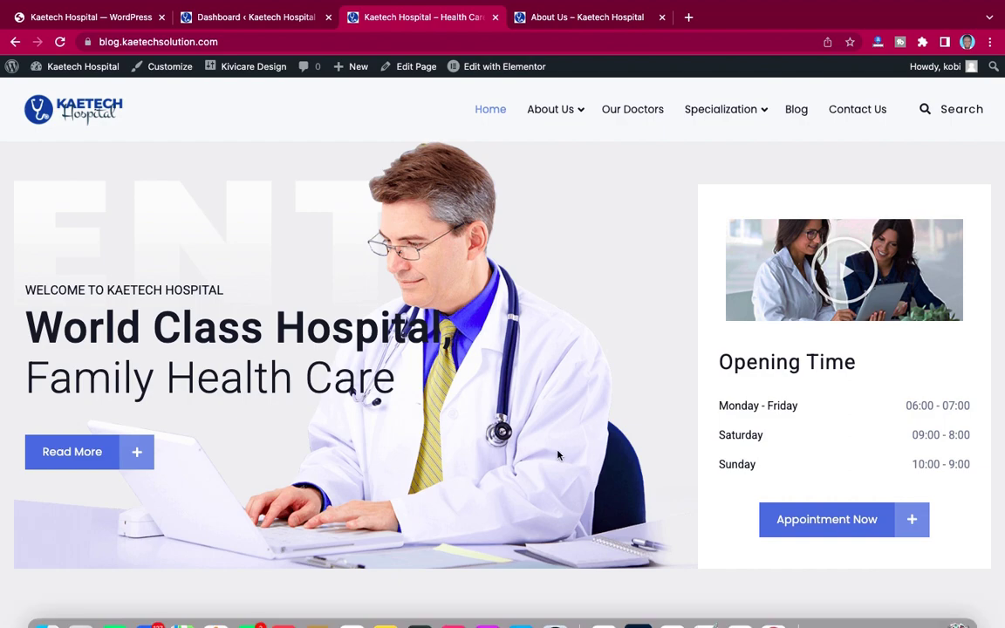
{"action": "key", "text": "ctrl+Up"}
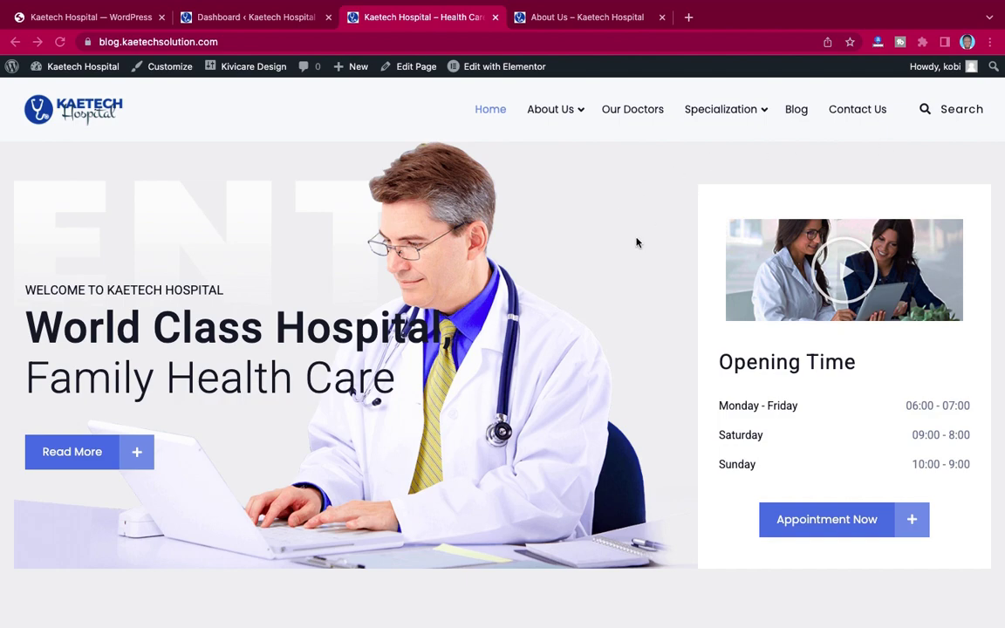
Step: Open the Kaetech Hospital homepage in the incognito window
{"action": "key", "text": "ctrl+Right"}
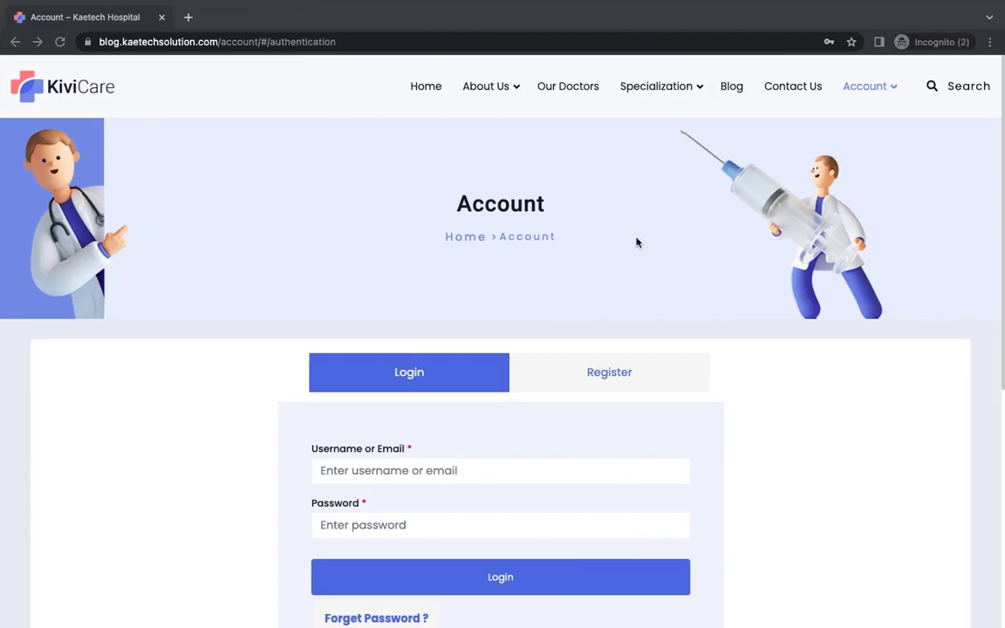
{"action": "left_click", "coordinate": [366, 136]}
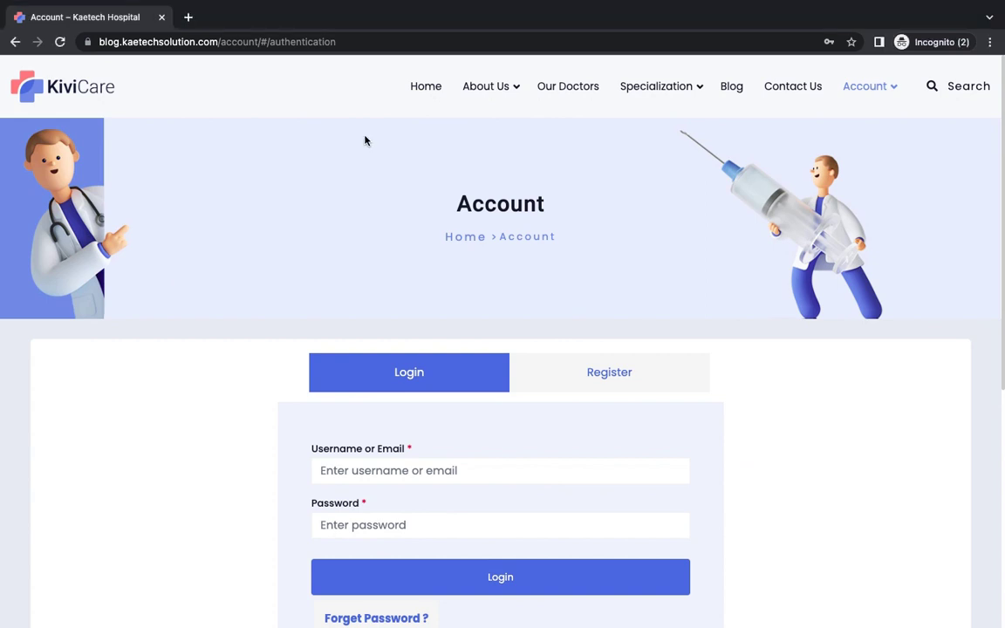
{"action": "left_click", "coordinate": [427, 89]}
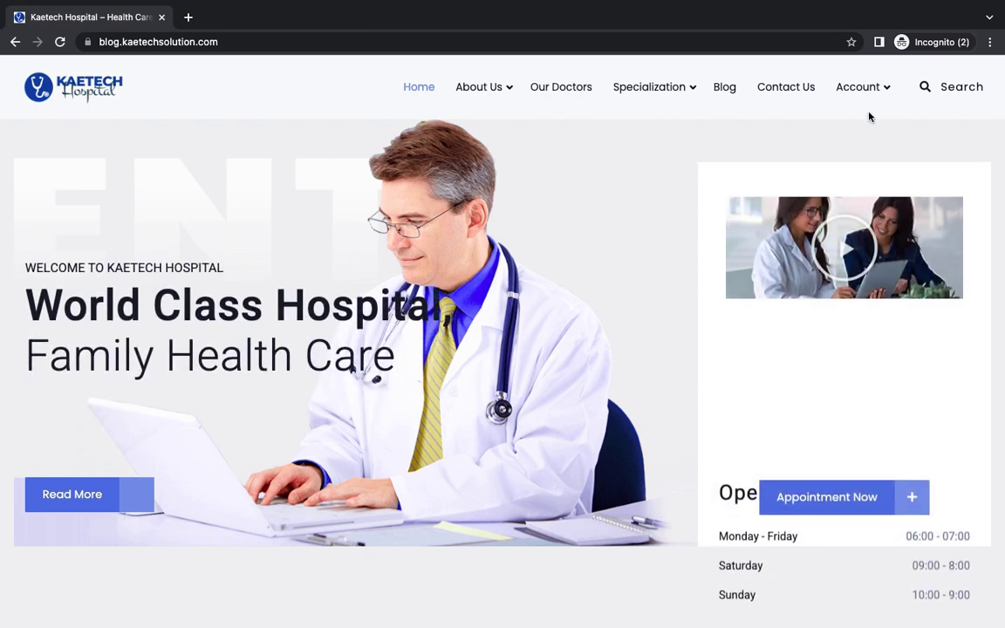
Step: Confirm the Appointment Now button leads to the Account login page
{"action": "mouse_move", "coordinate": [885, 94]}
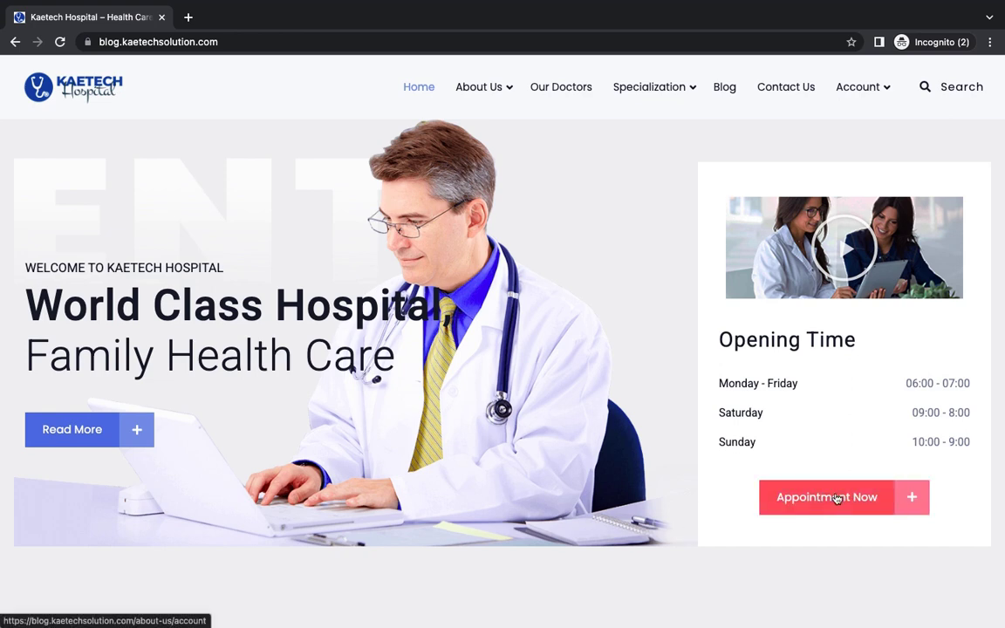
{"action": "left_click", "coordinate": [836, 498]}
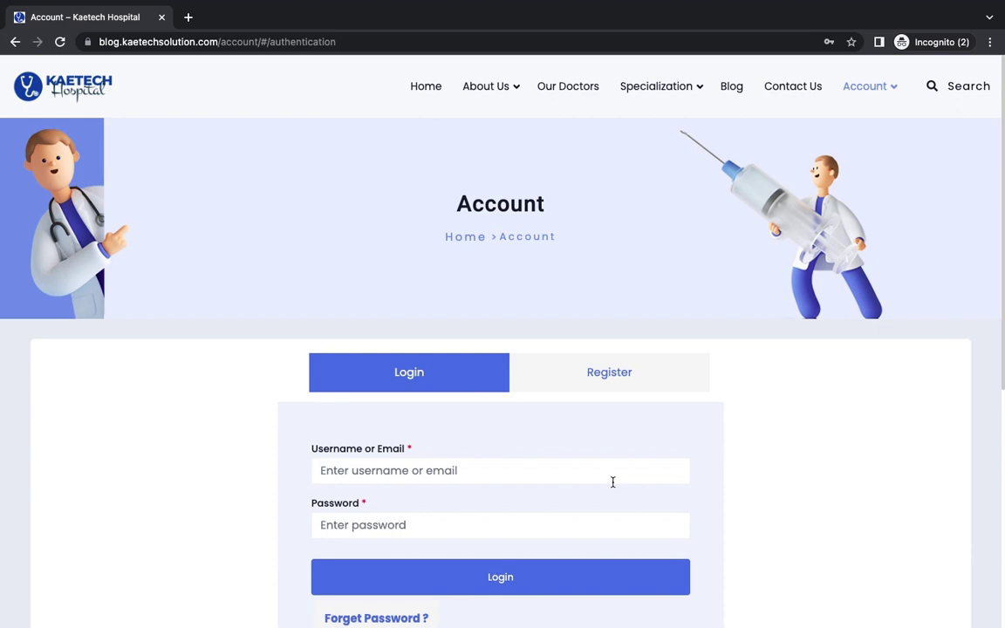
{"action": "scroll", "coordinate": [748, 521], "scroll_direction": "down", "scroll_amount": 4}
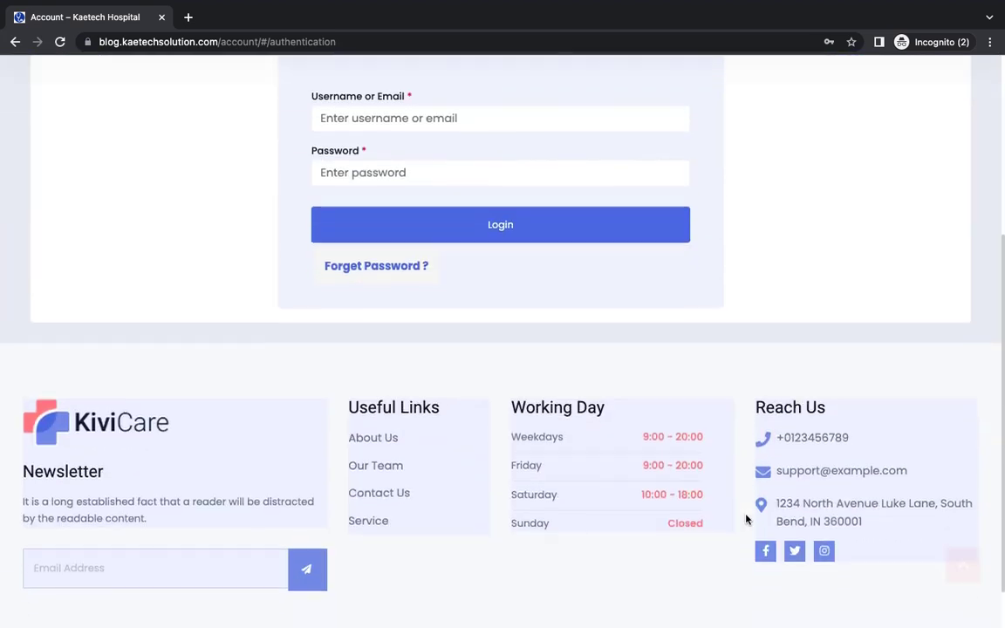
{"action": "scroll", "coordinate": [746, 520], "scroll_direction": "up", "scroll_amount": 3}
{"action": "scroll", "coordinate": [747, 520], "scroll_direction": "up", "scroll_amount": 2}
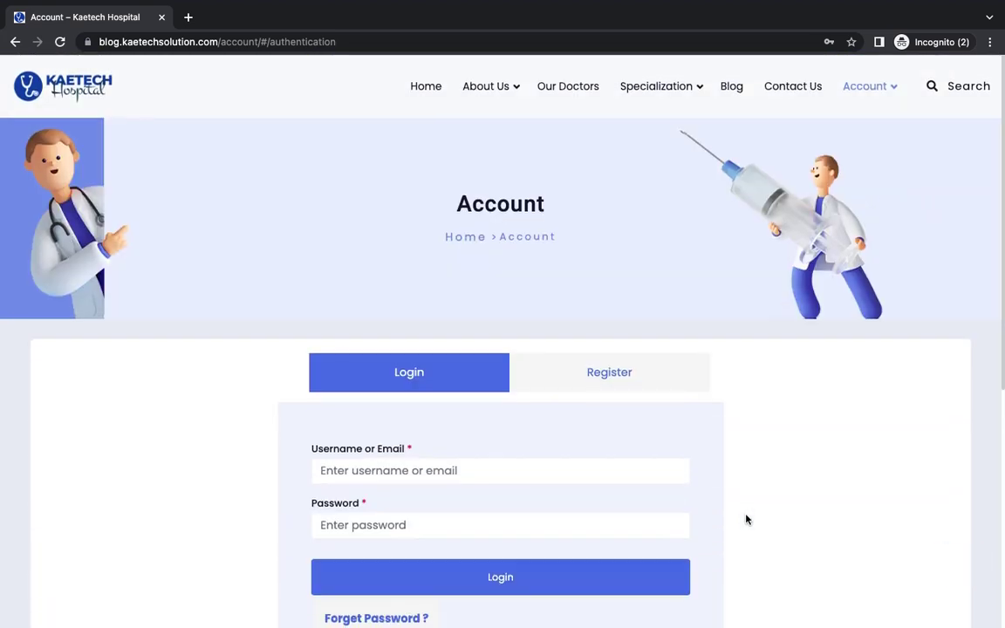
Step: Return to the homepage and view its 'Welcome To The Trusted ENT Hospital' section
{"action": "left_click", "coordinate": [421, 91]}
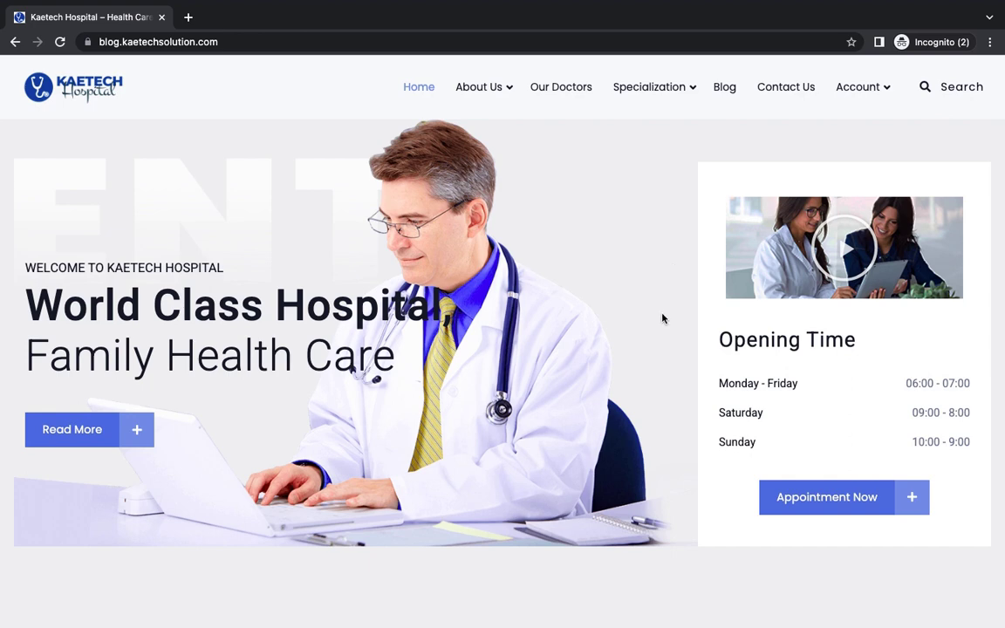
{"action": "scroll", "coordinate": [623, 338], "scroll_direction": "down", "scroll_amount": 6}
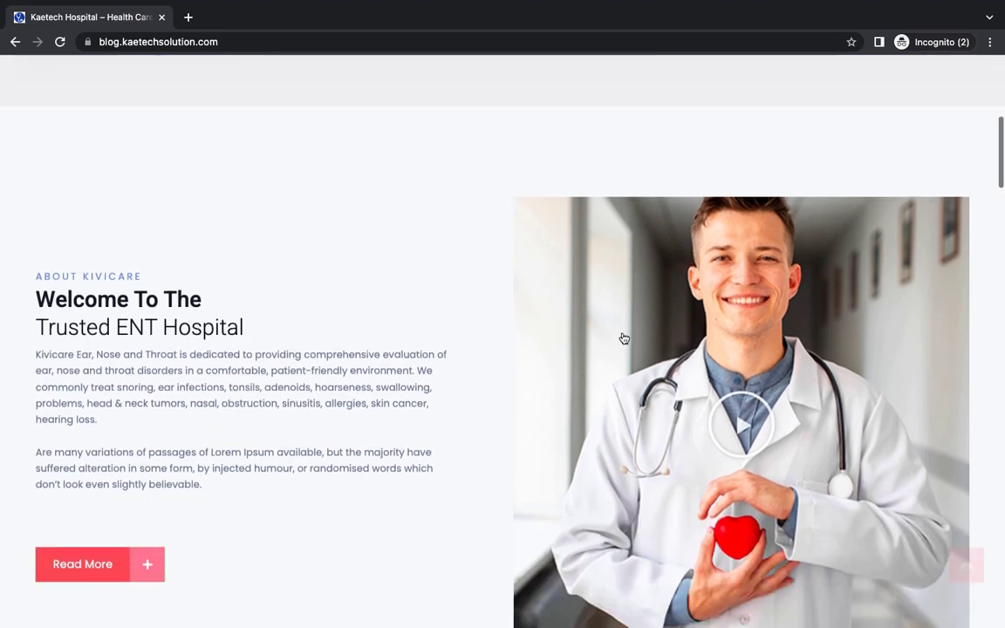
{"action": "scroll", "coordinate": [623, 337], "scroll_direction": "up", "scroll_amount": 6}
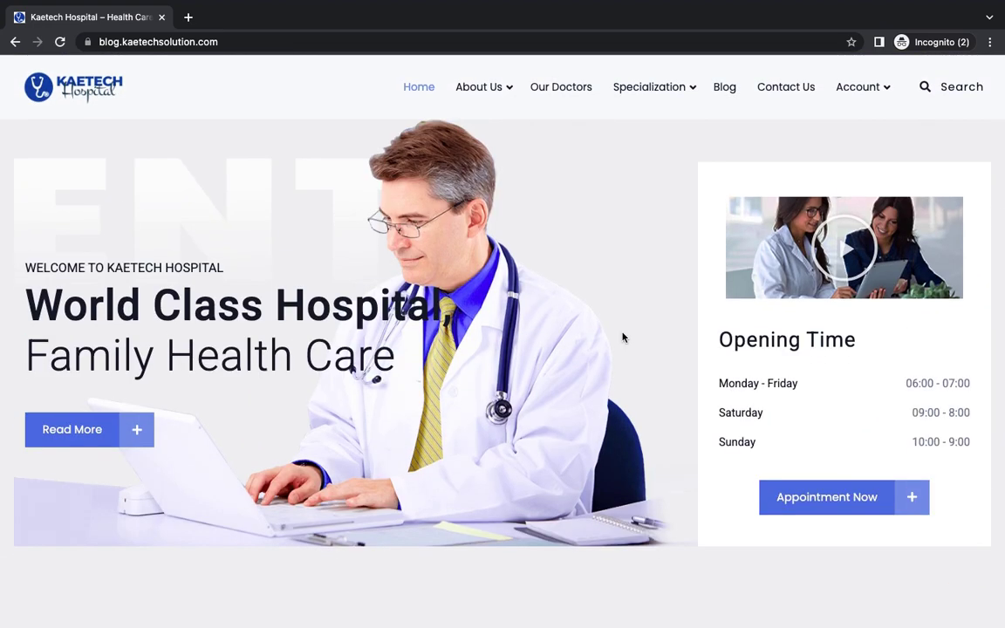